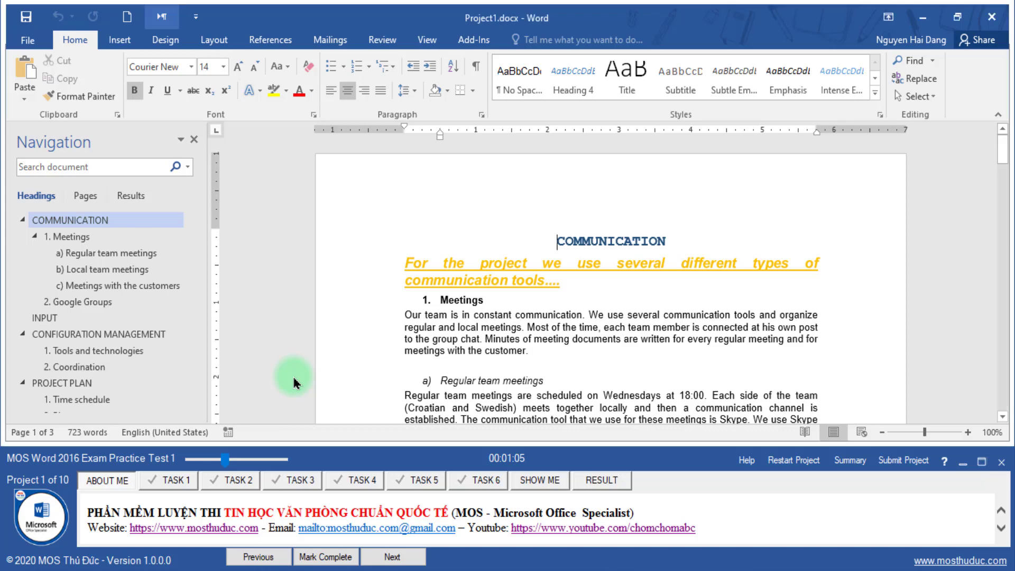
- Show Task 1's instructions and go to the ID/Days activity table on page 3
{"action": "left_click", "coordinate": [169, 480]}
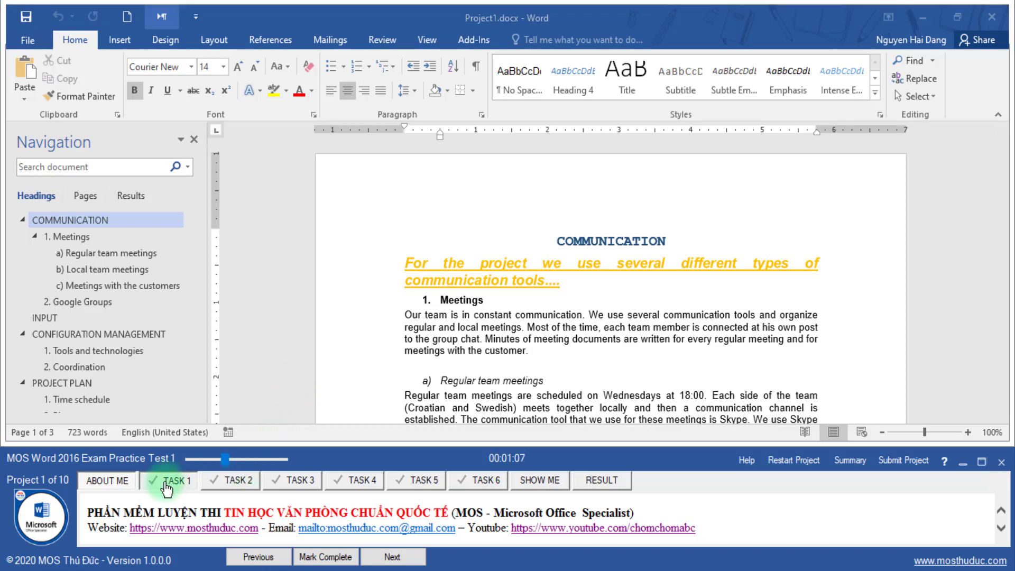
{"action": "left_click_drag", "start_coordinate": [88, 514], "coordinate": [430, 528]}
{"action": "left_click", "coordinate": [449, 516]}
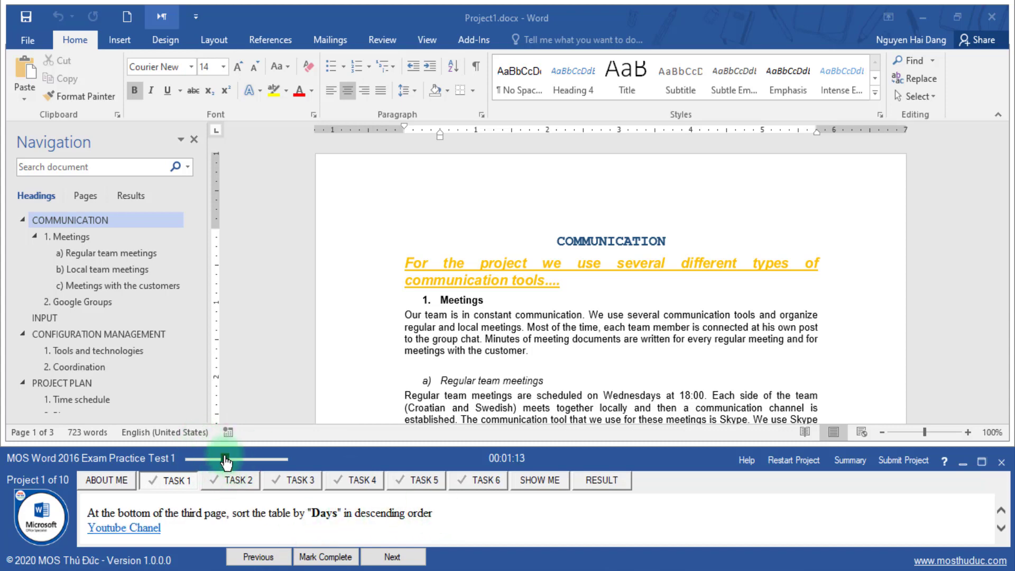
{"action": "left_click_drag", "start_coordinate": [226, 460], "coordinate": [244, 459]}
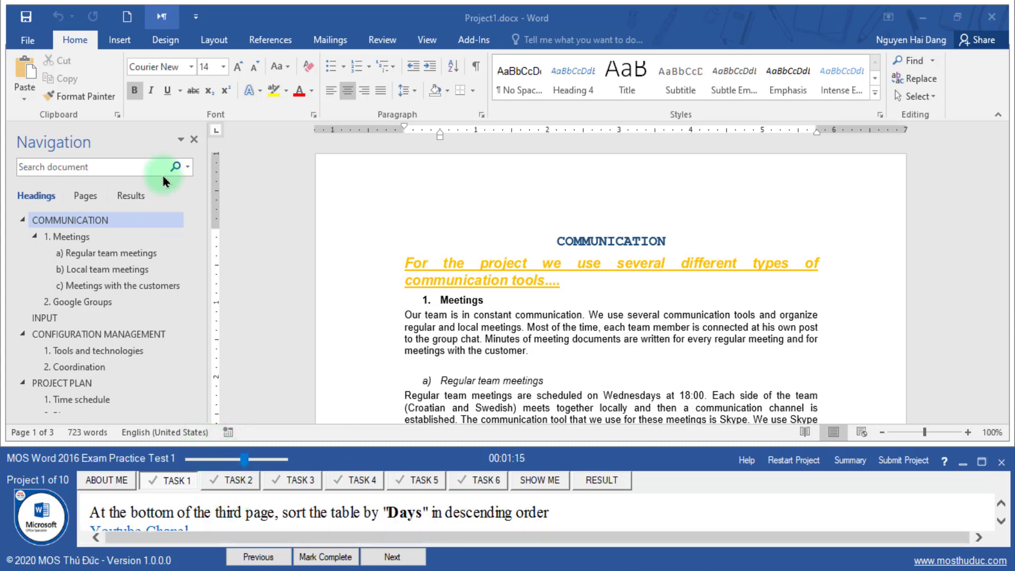
{"action": "left_click", "coordinate": [85, 196]}
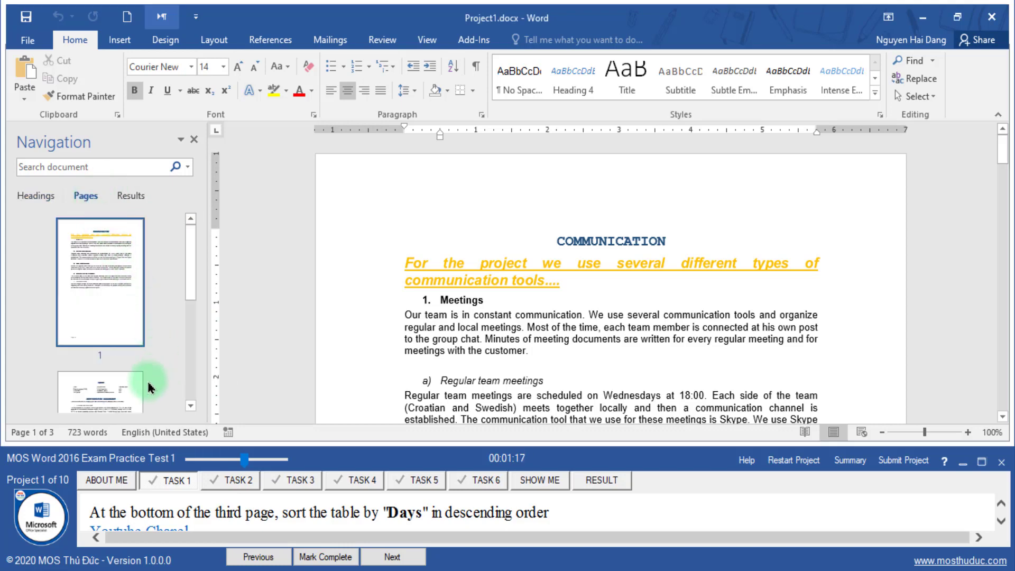
{"action": "left_click", "coordinate": [129, 385]}
{"action": "left_click", "coordinate": [129, 390]}
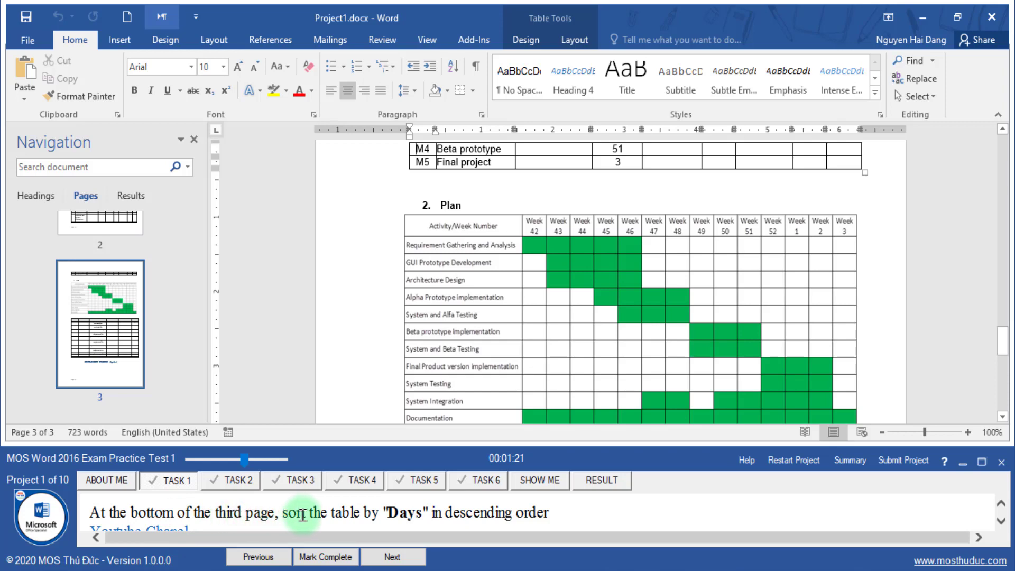
{"action": "scroll", "coordinate": [546, 250], "scroll_direction": "down", "scroll_amount": 1}
{"action": "scroll", "coordinate": [547, 252], "scroll_direction": "down", "scroll_amount": 3}
{"action": "scroll", "coordinate": [547, 251], "scroll_direction": "down", "scroll_amount": 1}
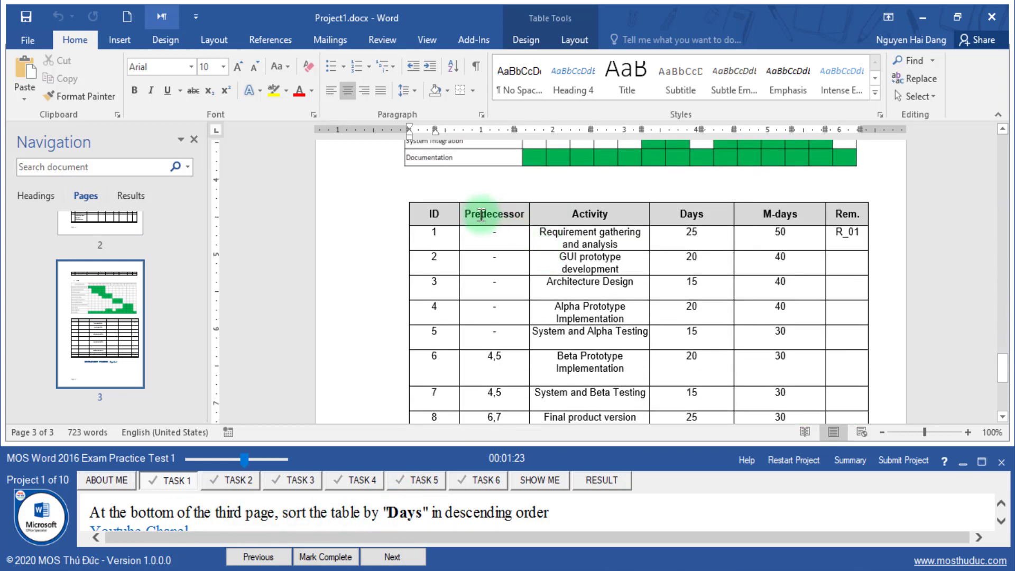
- Sort the activity table by Days in descending order and mark Task 1 complete
{"action": "left_click", "coordinate": [404, 197]}
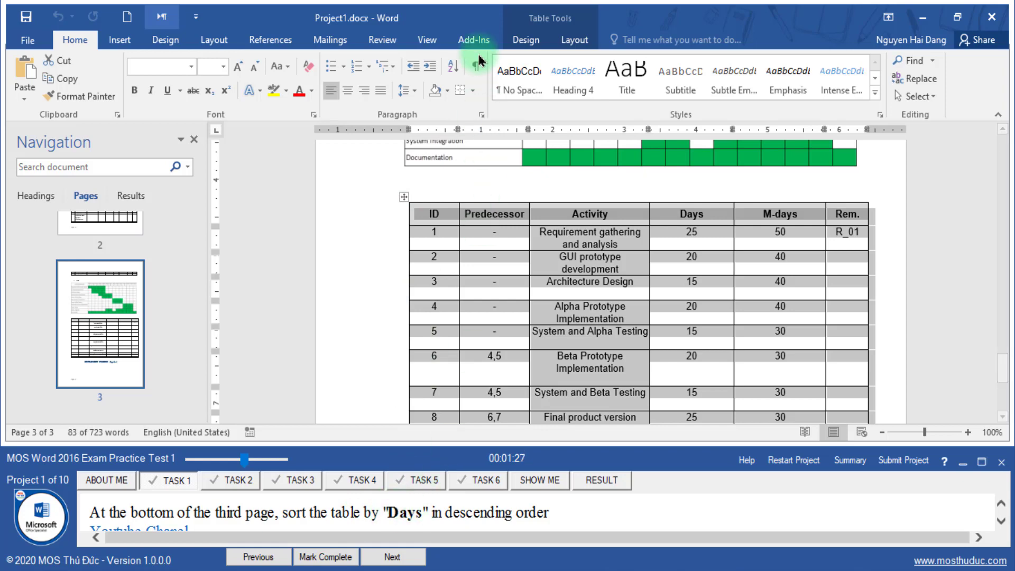
{"action": "left_click", "coordinate": [574, 40]}
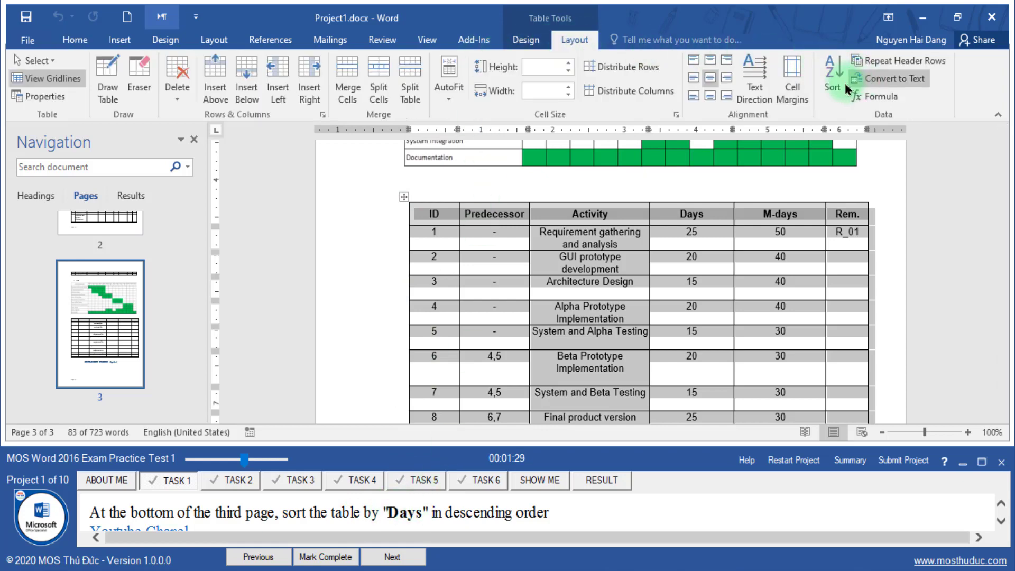
{"action": "left_click", "coordinate": [832, 74]}
{"action": "left_click", "coordinate": [322, 188]}
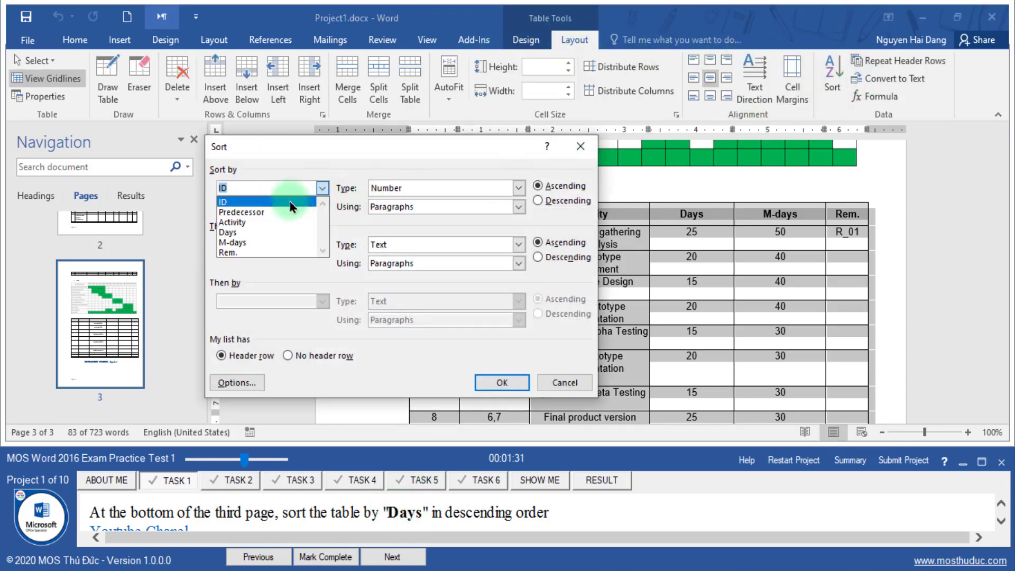
{"action": "left_click", "coordinate": [267, 233]}
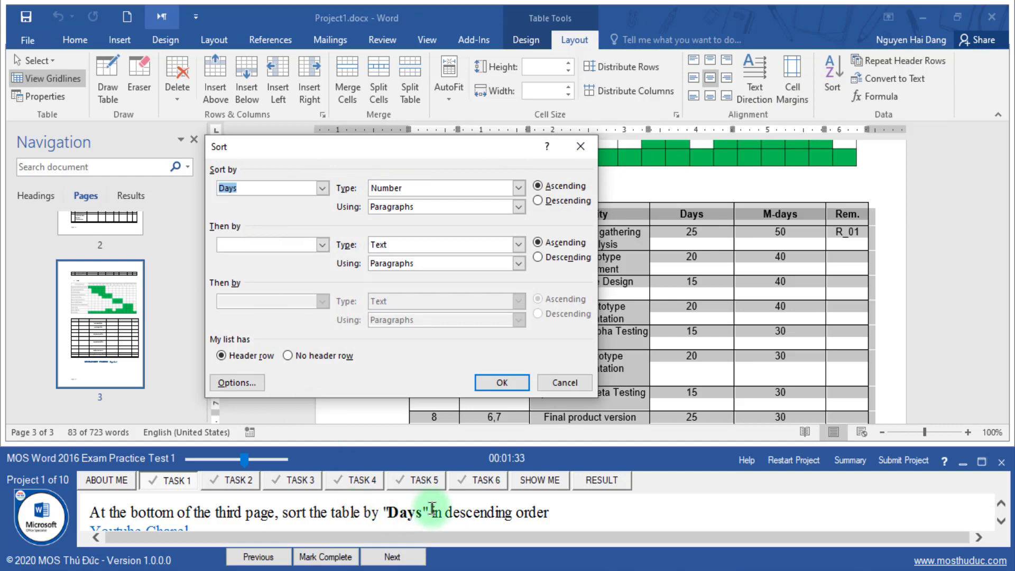
{"action": "left_click_drag", "start_coordinate": [469, 513], "coordinate": [549, 513]}
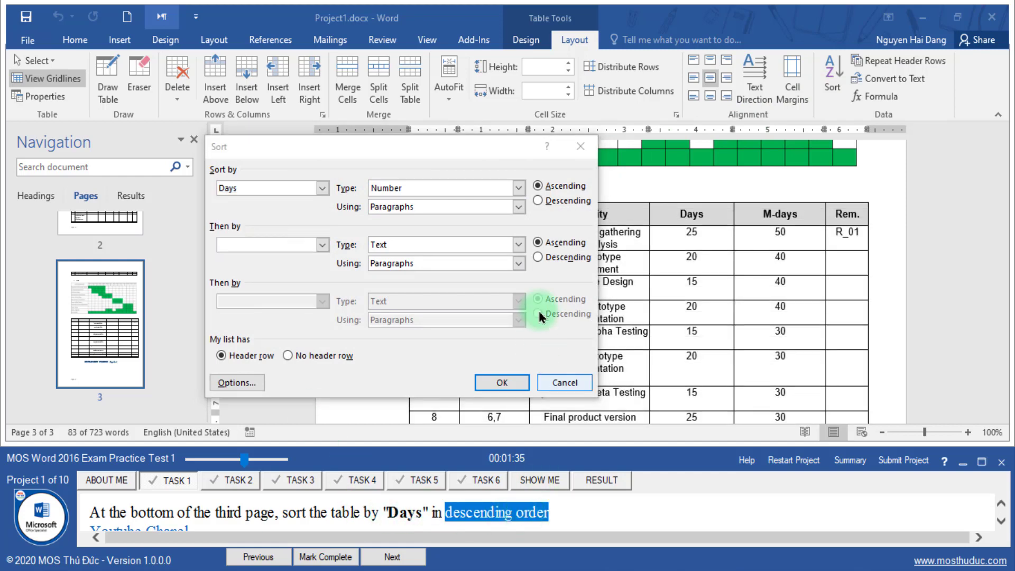
{"action": "left_click", "coordinate": [537, 200]}
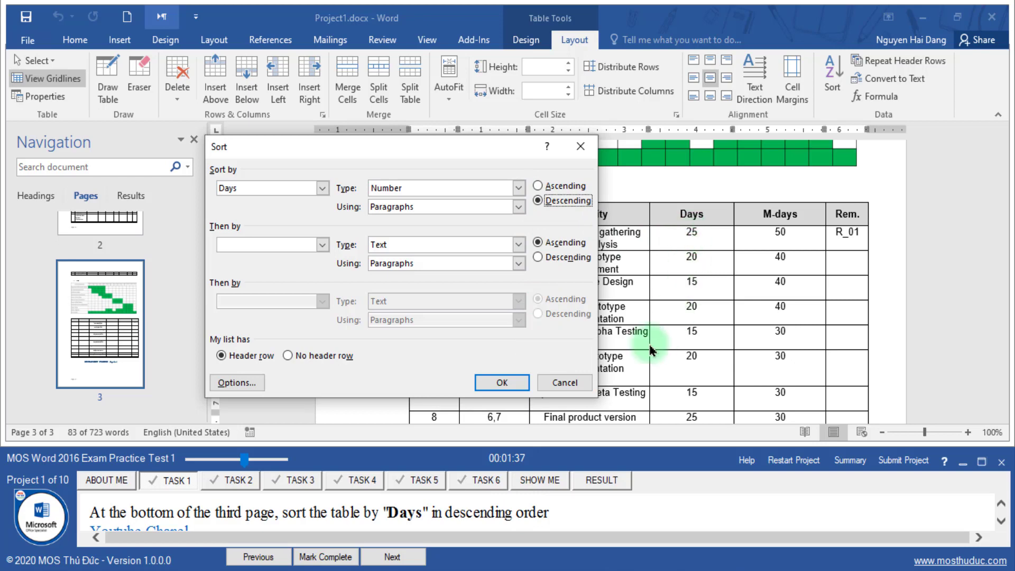
{"action": "left_click", "coordinate": [500, 384]}
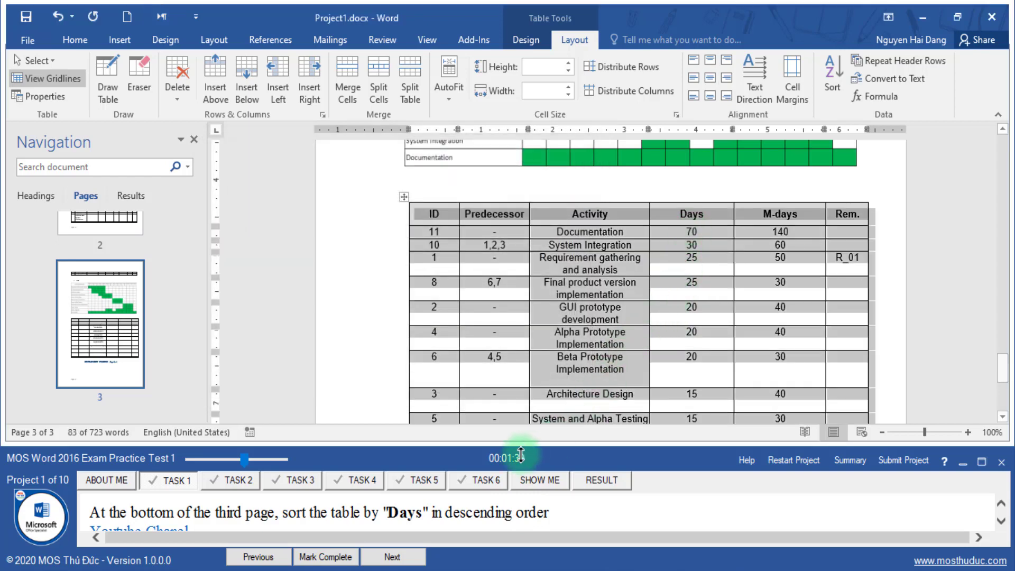
{"action": "left_click", "coordinate": [317, 558]}
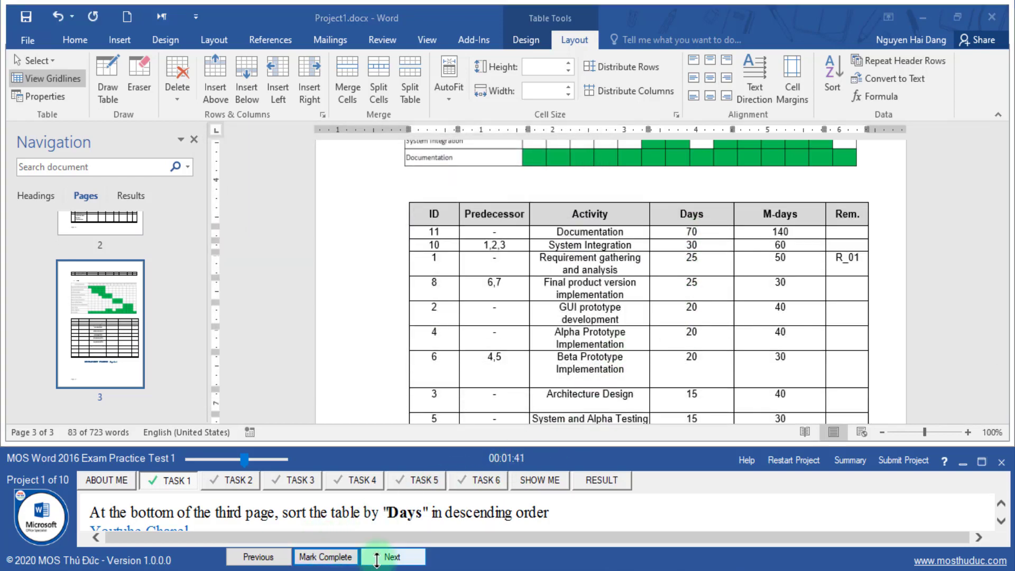
{"action": "left_click", "coordinate": [376, 558]}
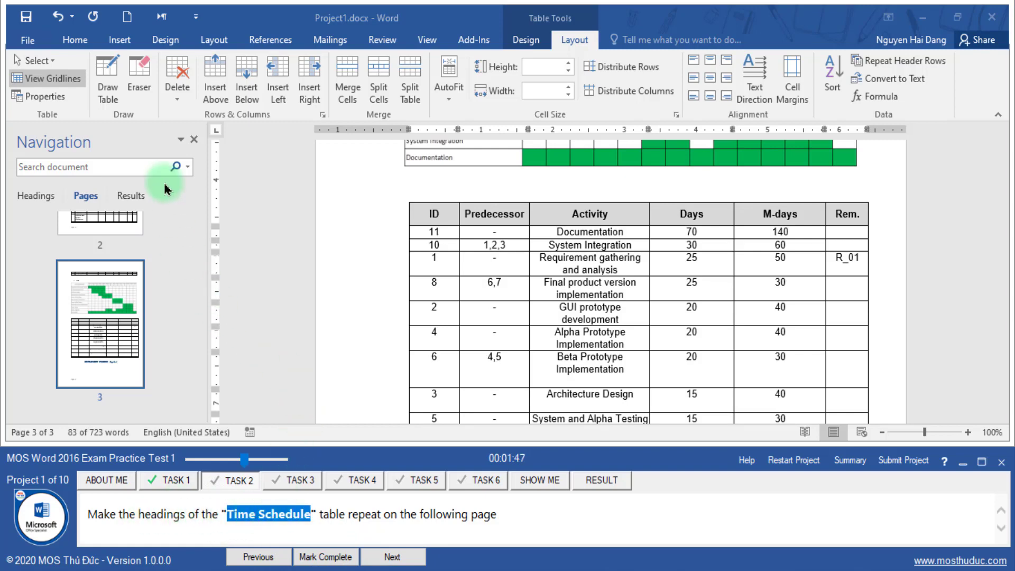
- Search for 'Time Schedule' and place the cursor in that table's header row
{"action": "left_click", "coordinate": [136, 167]}
{"action": "type", "text": "Time Schedule"}
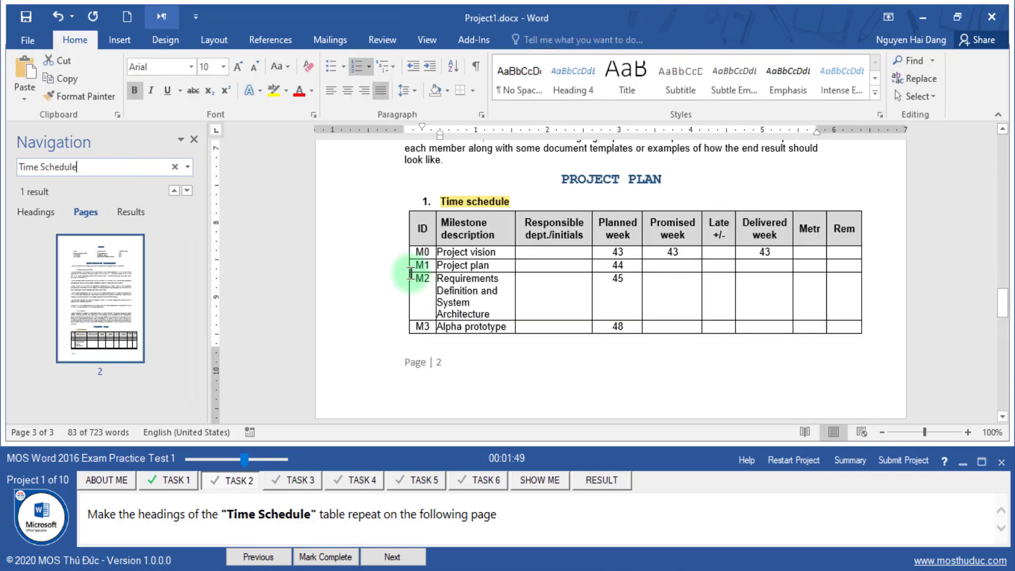
{"action": "left_click", "coordinate": [131, 212]}
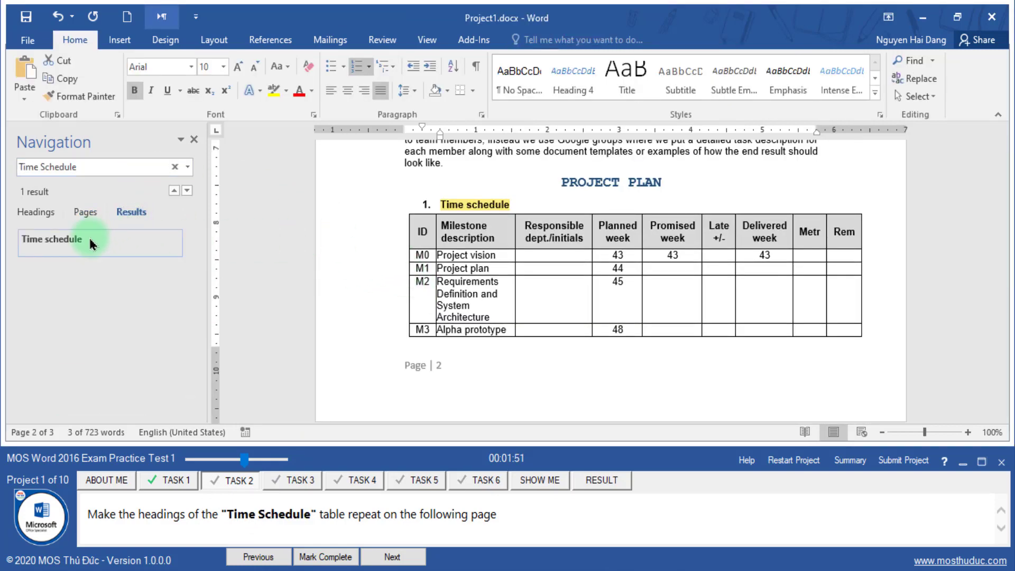
{"action": "scroll", "coordinate": [474, 342], "scroll_direction": "down", "scroll_amount": 3}
{"action": "scroll", "coordinate": [474, 342], "scroll_direction": "down", "scroll_amount": 3}
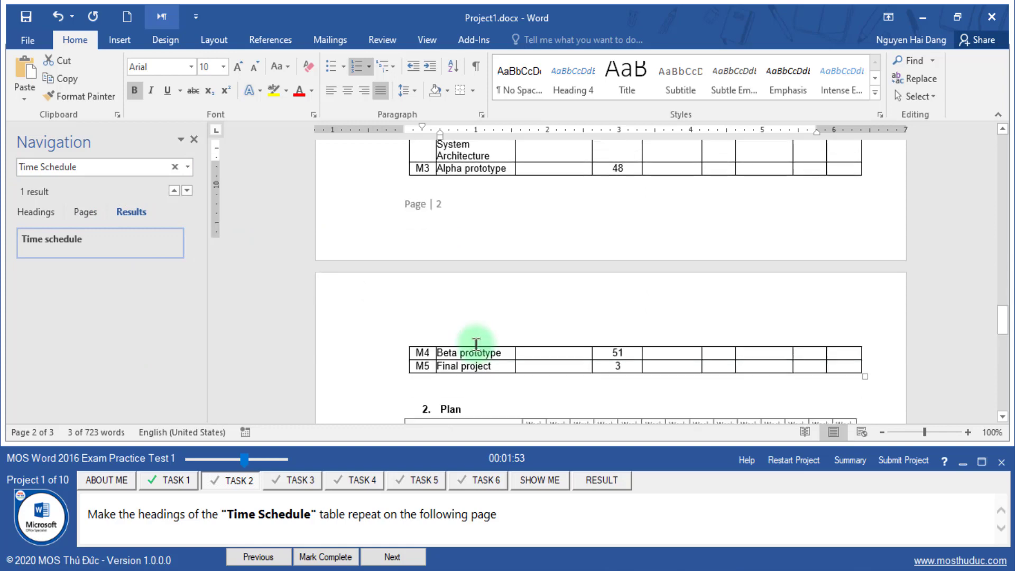
{"action": "scroll", "coordinate": [474, 343], "scroll_direction": "down", "scroll_amount": 1}
{"action": "scroll", "coordinate": [475, 346], "scroll_direction": "up", "scroll_amount": 3}
{"action": "scroll", "coordinate": [476, 348], "scroll_direction": "up", "scroll_amount": 3}
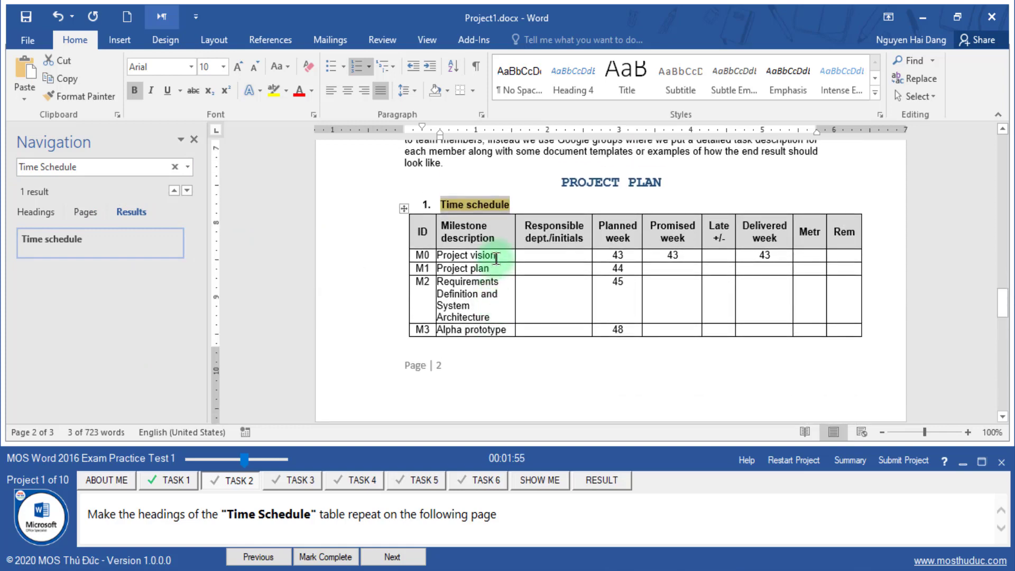
{"action": "left_click", "coordinate": [491, 230]}
- Turn on Repeat Header Rows for the Time Schedule table and mark Task 2 complete
{"action": "left_click", "coordinate": [556, 44]}
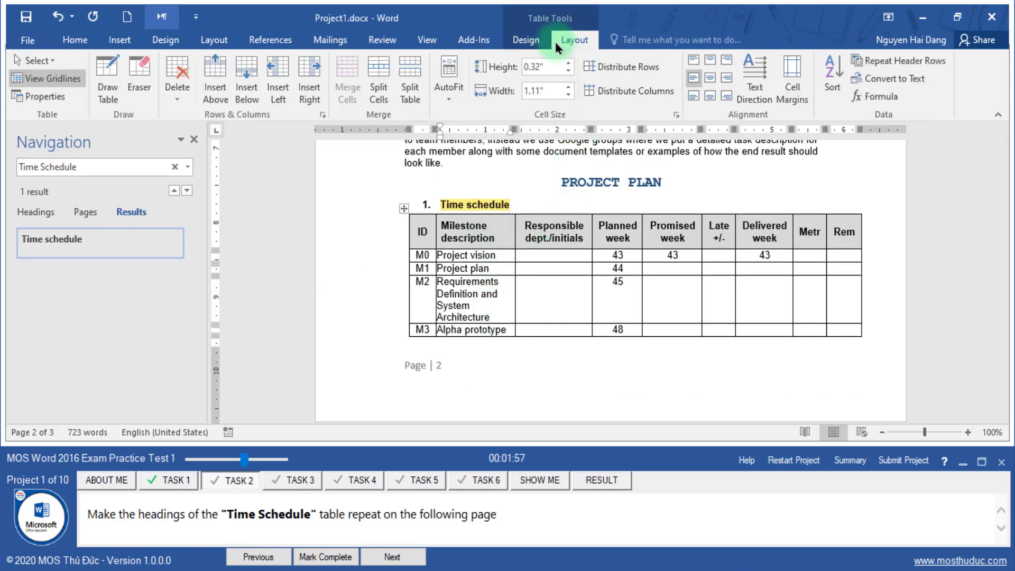
{"action": "left_click", "coordinate": [890, 63]}
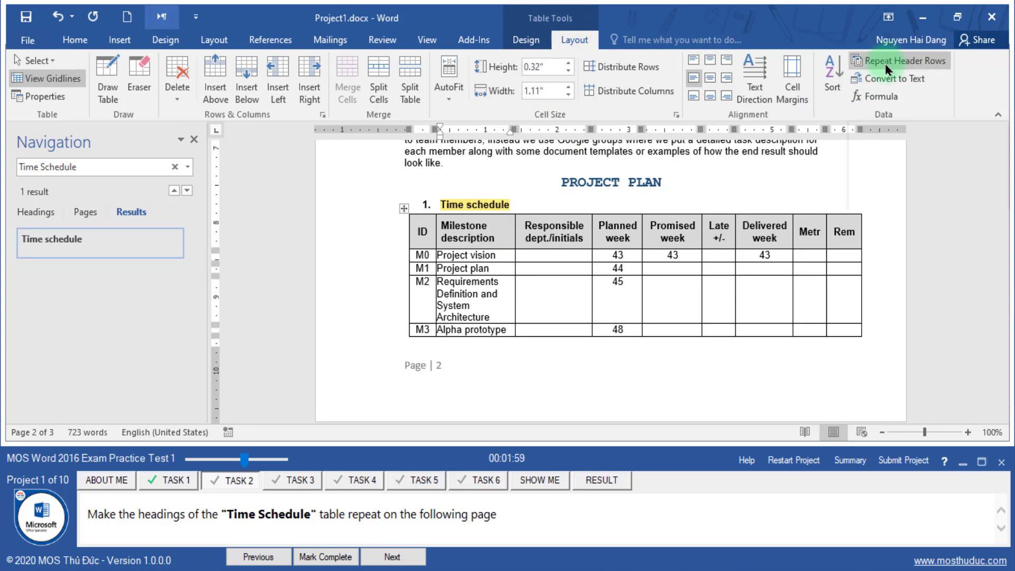
{"action": "scroll", "coordinate": [703, 211], "scroll_direction": "down", "scroll_amount": 4}
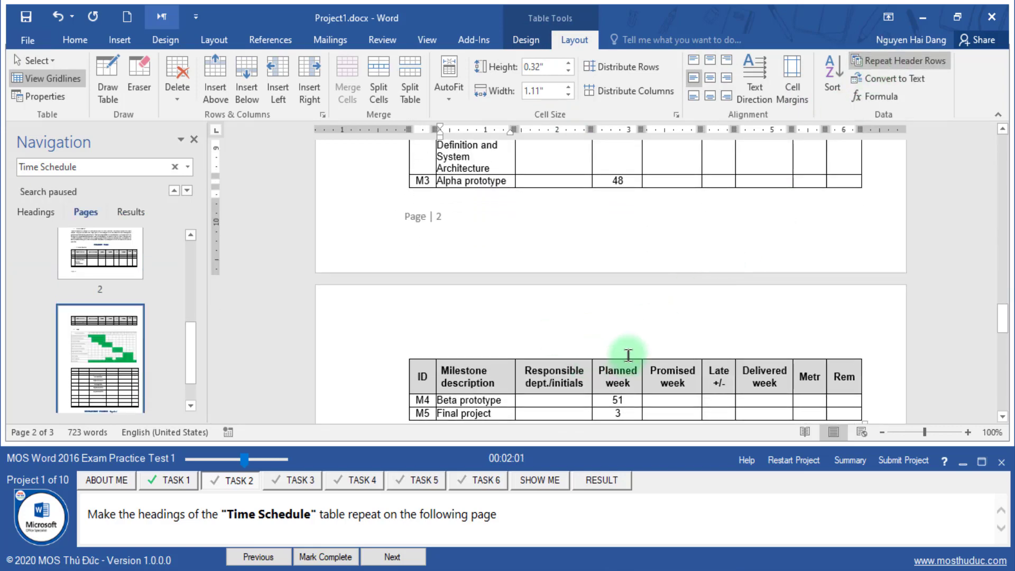
{"action": "scroll", "coordinate": [628, 354], "scroll_direction": "down", "scroll_amount": 1}
{"action": "left_click", "coordinate": [867, 62]}
{"action": "left_click", "coordinate": [867, 62]}
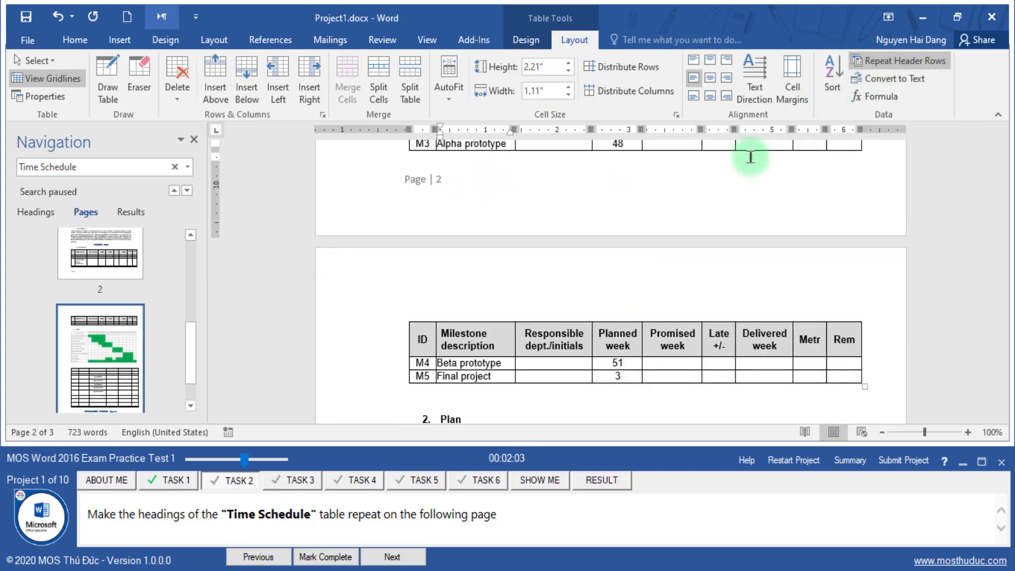
{"action": "left_click", "coordinate": [341, 555]}
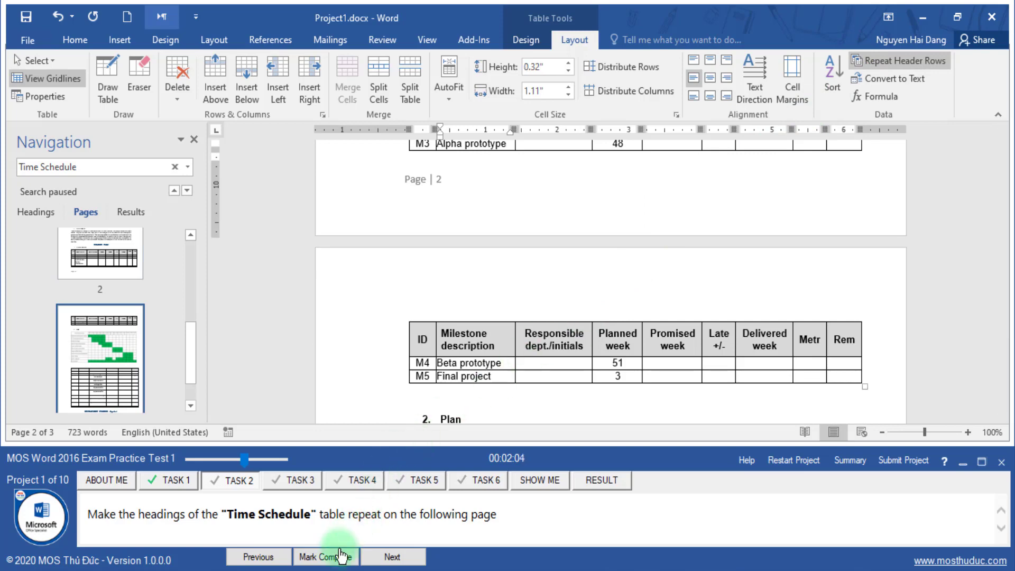
{"action": "left_click", "coordinate": [392, 556]}
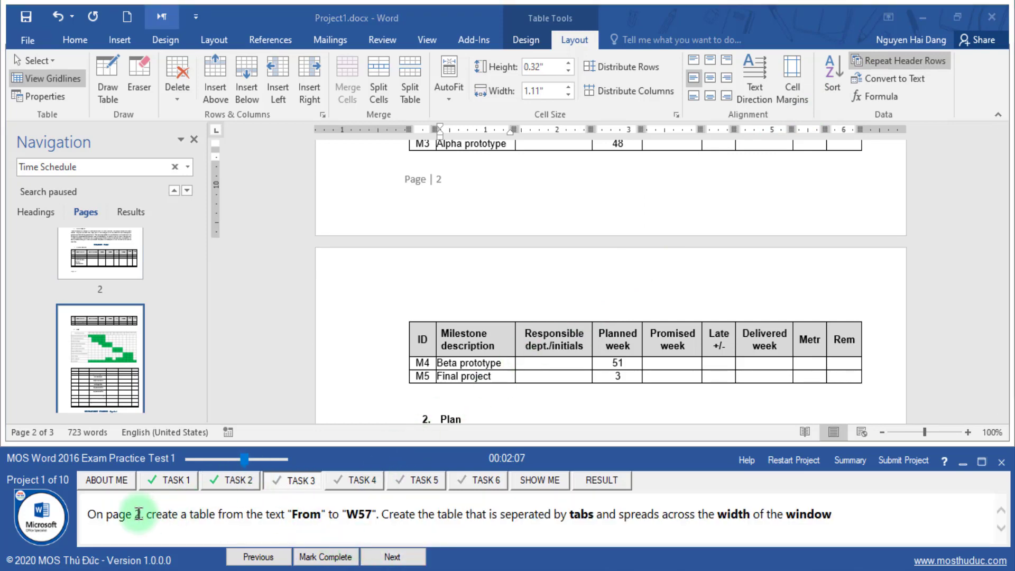
- Convert the From–W57 lines on page 2 to a table using Tabs as the separator, then mark the task complete
{"action": "left_click", "coordinate": [102, 272]}
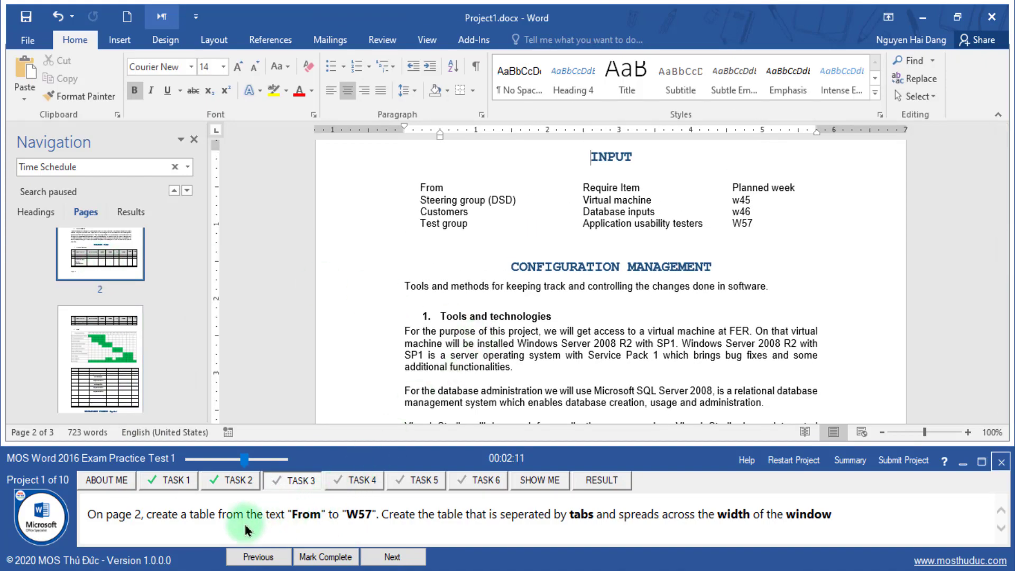
{"action": "left_click", "coordinate": [288, 519]}
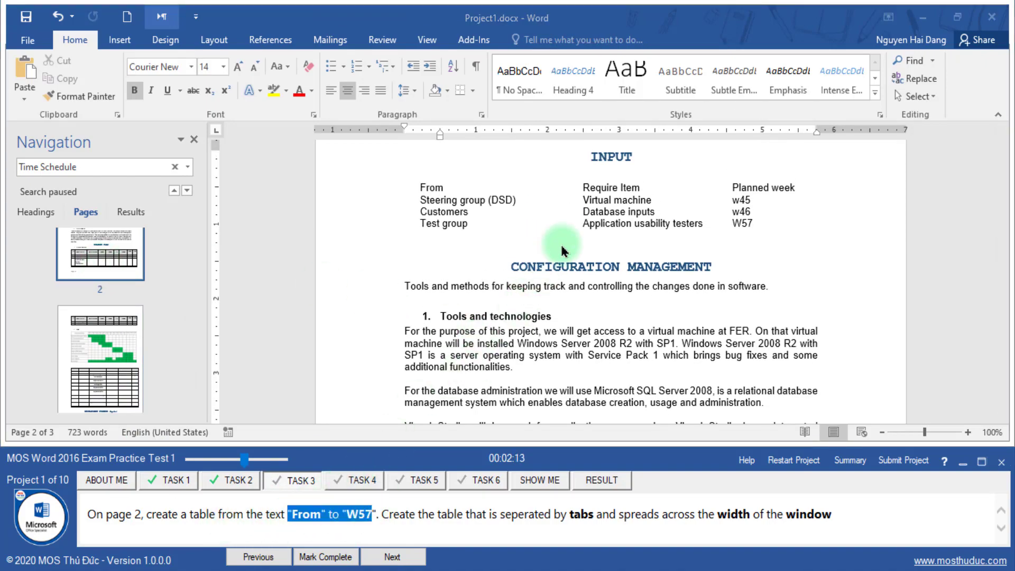
{"action": "left_click_drag", "start_coordinate": [388, 190], "coordinate": [386, 226]}
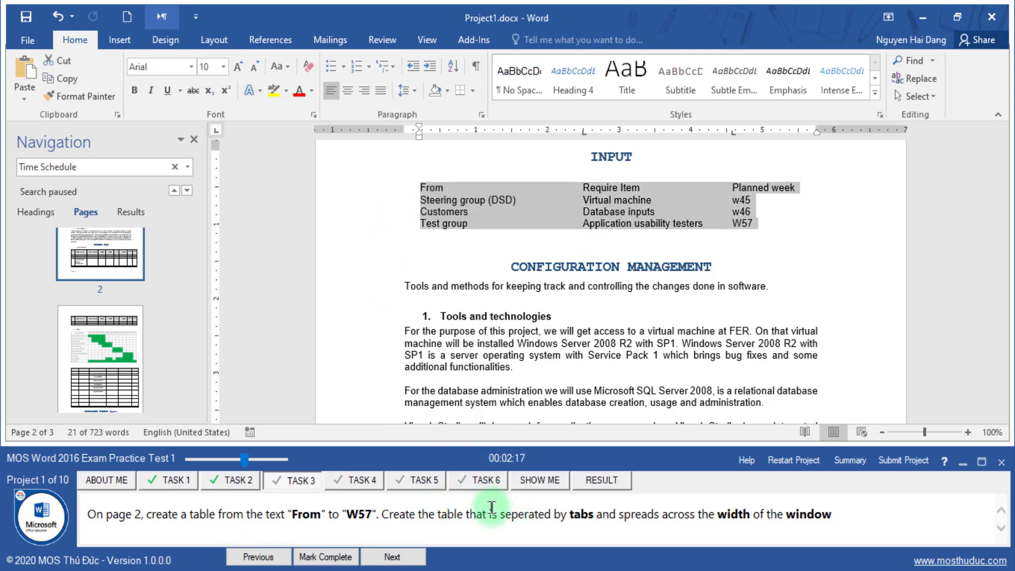
{"action": "left_click", "coordinate": [119, 41]}
{"action": "left_click", "coordinate": [113, 97]}
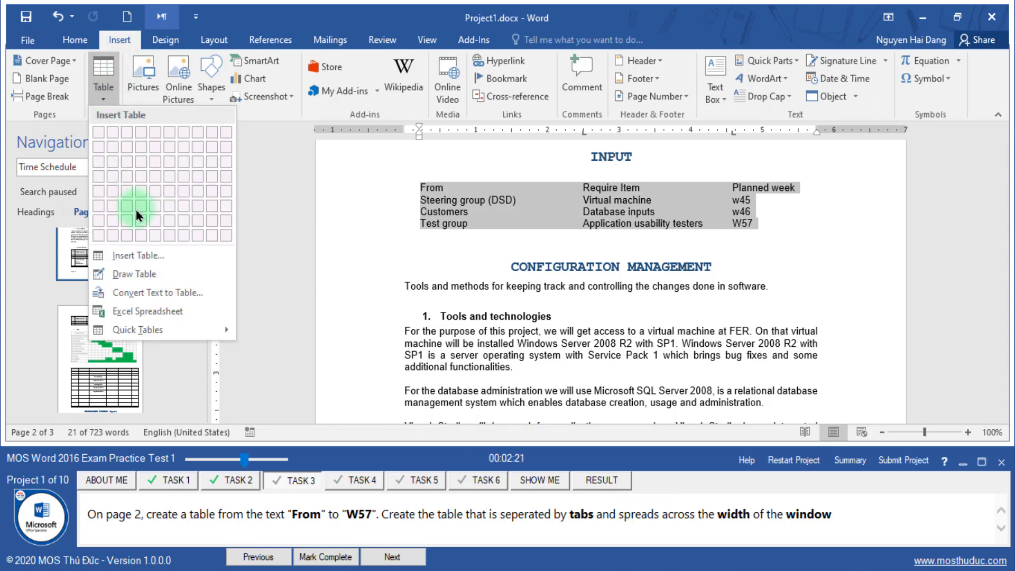
{"action": "left_click", "coordinate": [141, 294]}
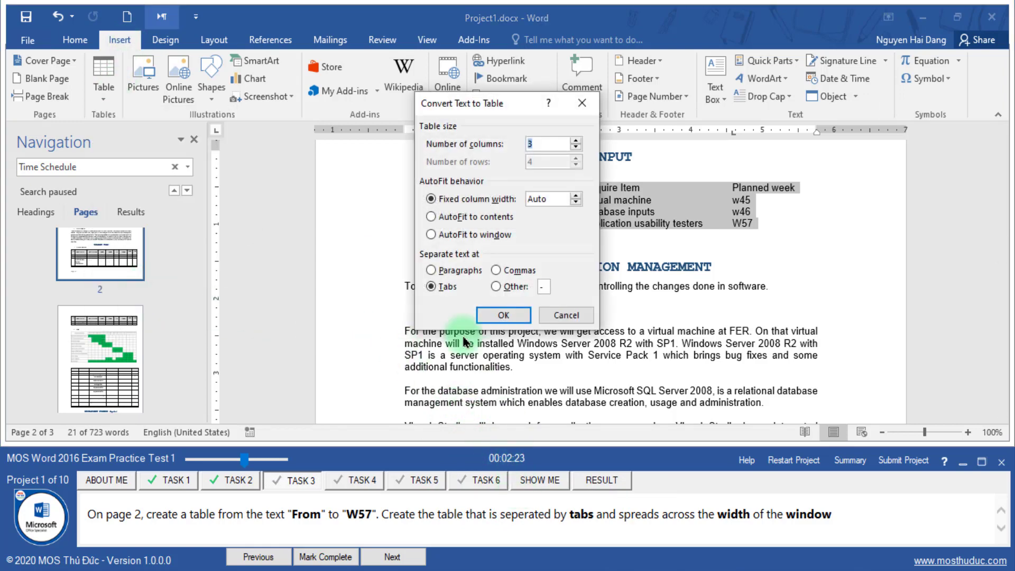
{"action": "left_click", "coordinate": [497, 316]}
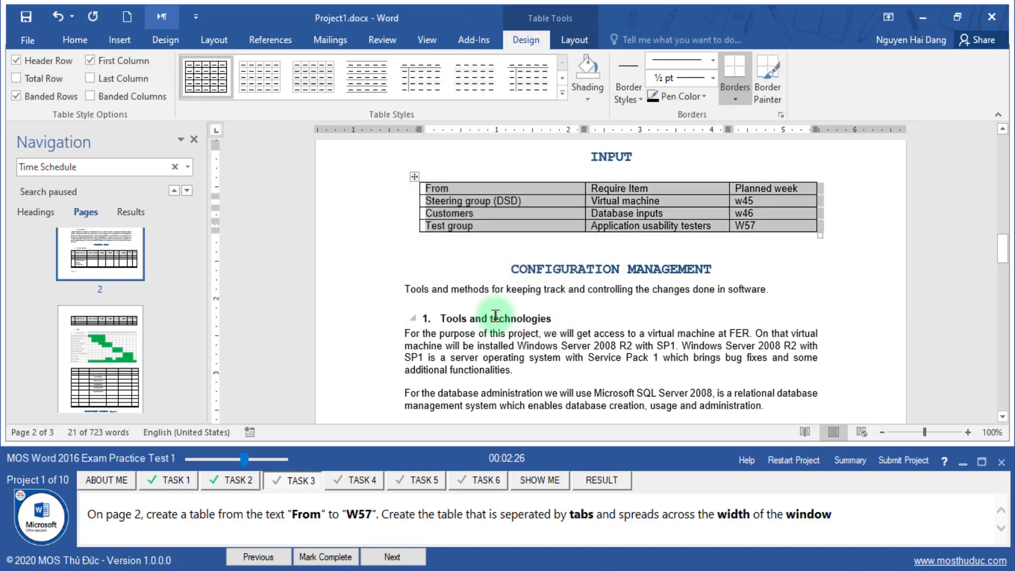
{"action": "left_click", "coordinate": [328, 556]}
- Search for 'Microsoft SQL Server 2008' and place the cursor right after 2008
{"action": "left_click", "coordinate": [391, 556]}
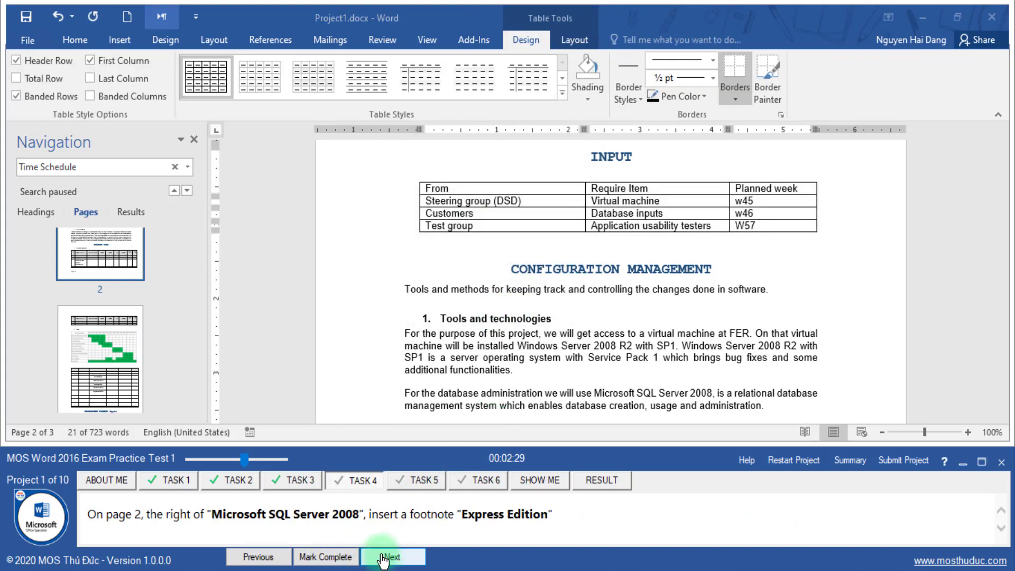
{"action": "left_click_drag", "start_coordinate": [212, 514], "coordinate": [359, 514]}
{"action": "key", "text": "ctrl+c"}
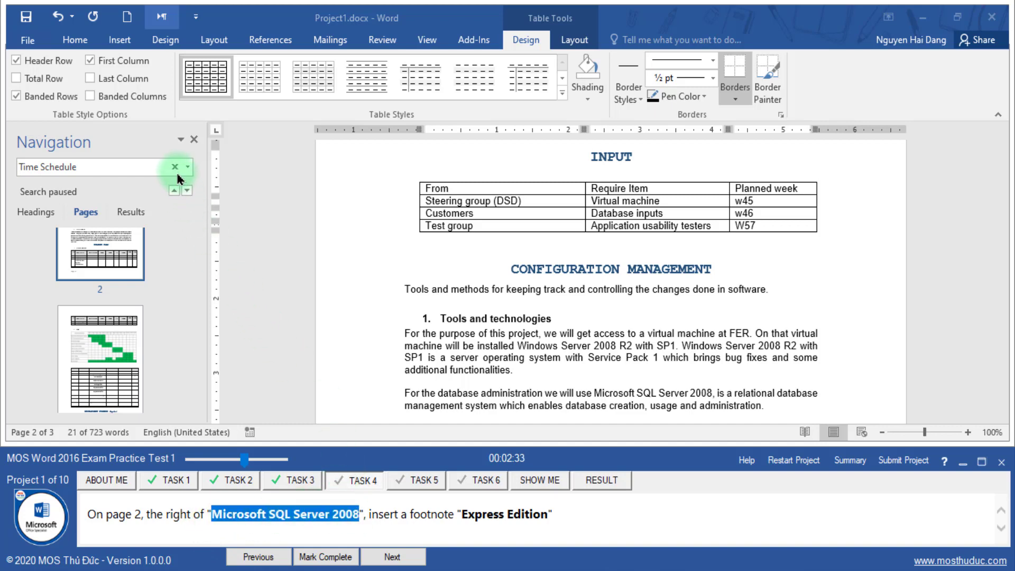
{"action": "left_click", "coordinate": [175, 167]}
{"action": "key", "text": "ctrl+v"}
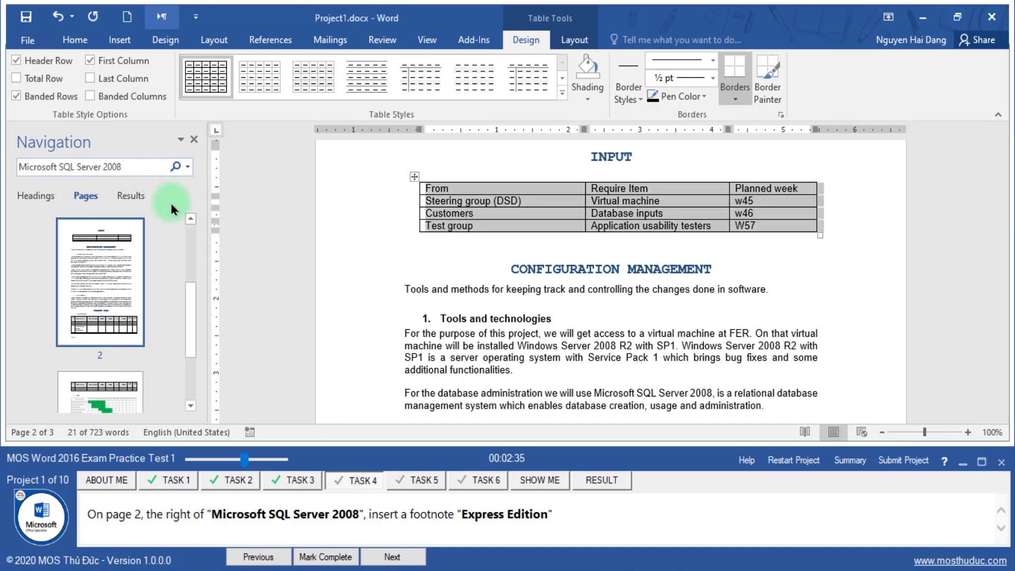
{"action": "left_click", "coordinate": [131, 211]}
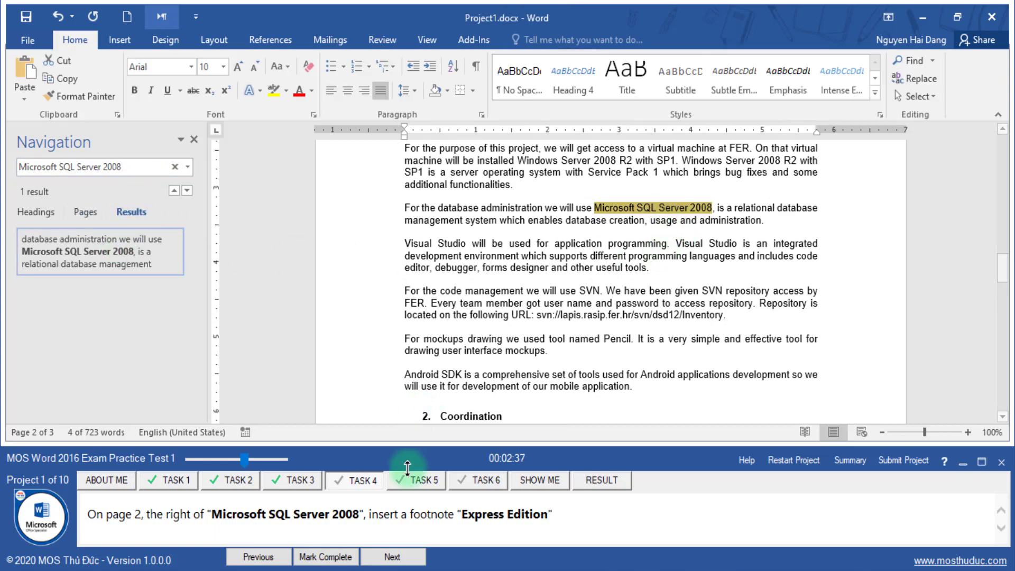
{"action": "left_click_drag", "start_coordinate": [464, 513], "coordinate": [515, 511]}
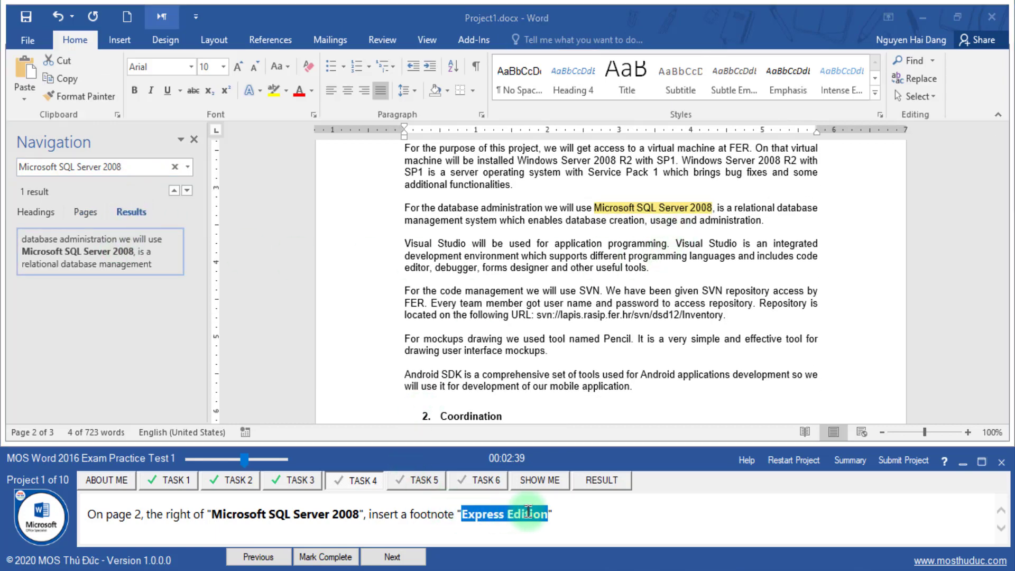
{"action": "left_click", "coordinate": [712, 208]}
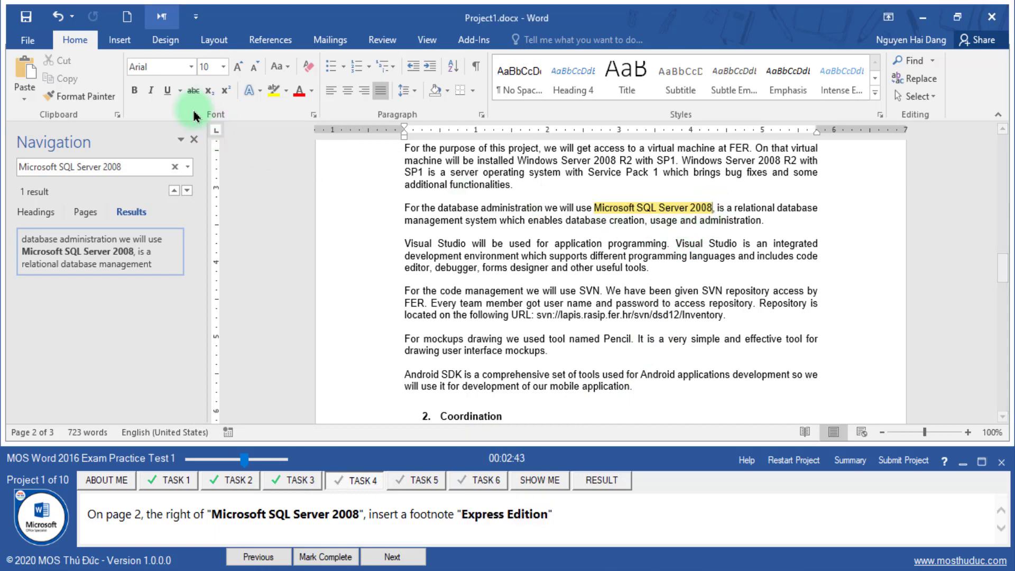
- Insert a footnote reading 'Express Edition' there and mark the footnote task complete
{"action": "left_click", "coordinate": [270, 40]}
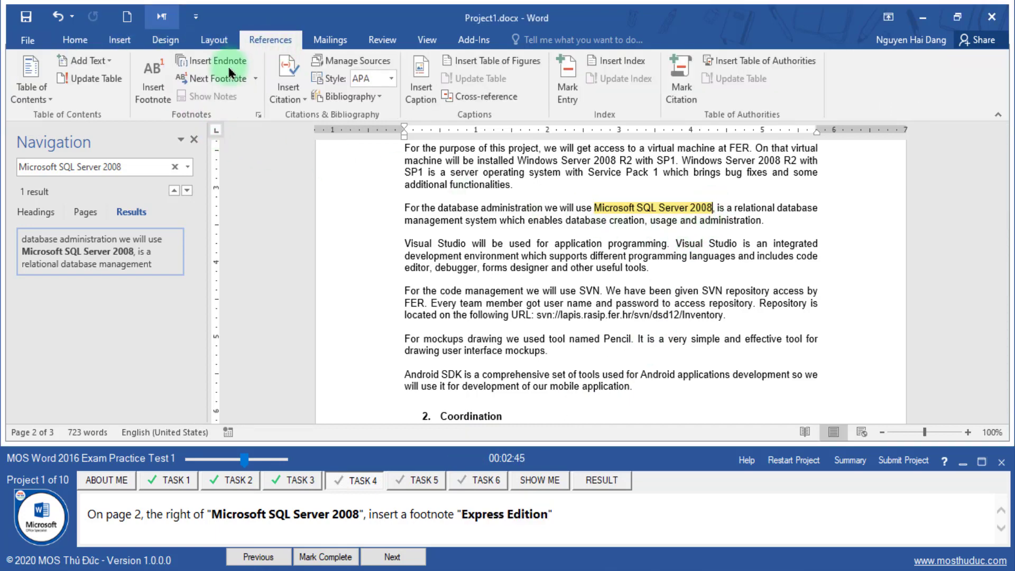
{"action": "left_click", "coordinate": [153, 102]}
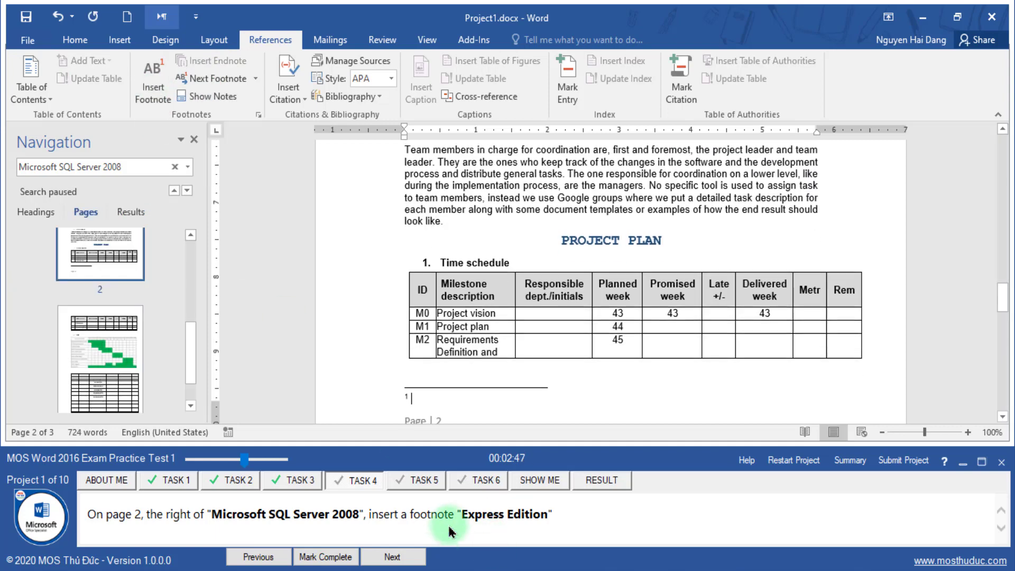
{"action": "right_click", "coordinate": [424, 399]}
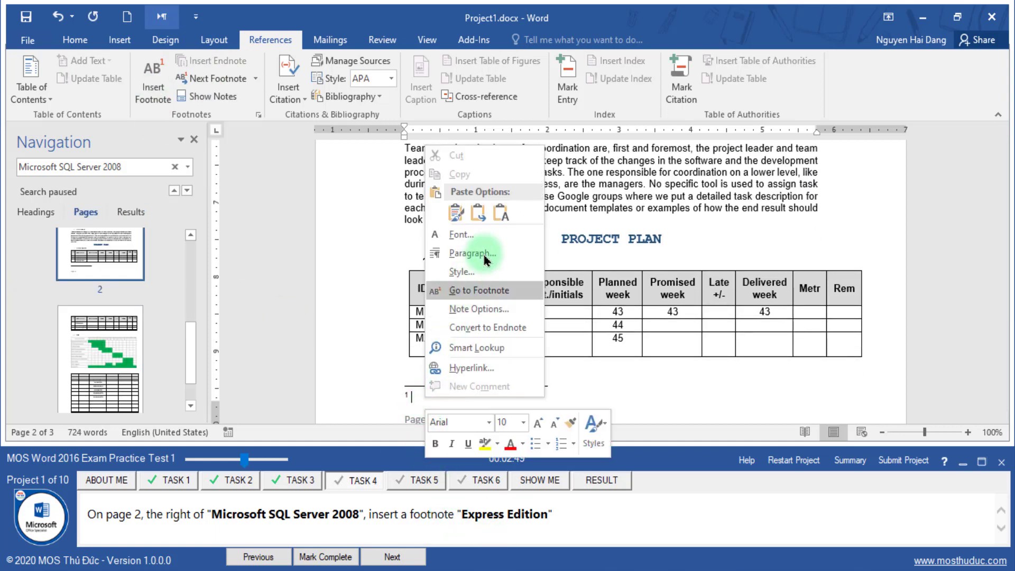
{"action": "left_click", "coordinate": [503, 210]}
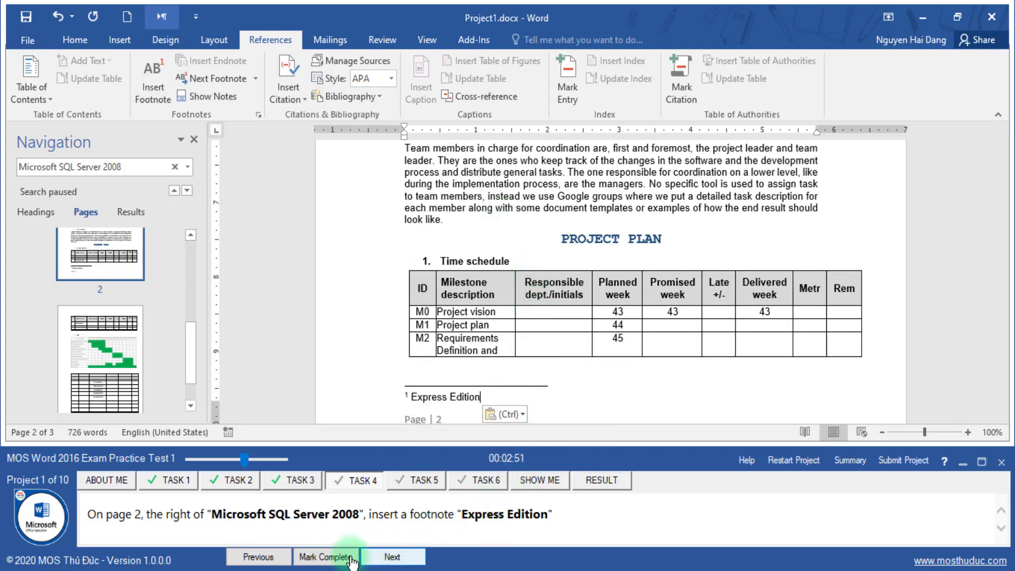
{"action": "left_click", "coordinate": [328, 557]}
{"action": "left_click", "coordinate": [390, 557]}
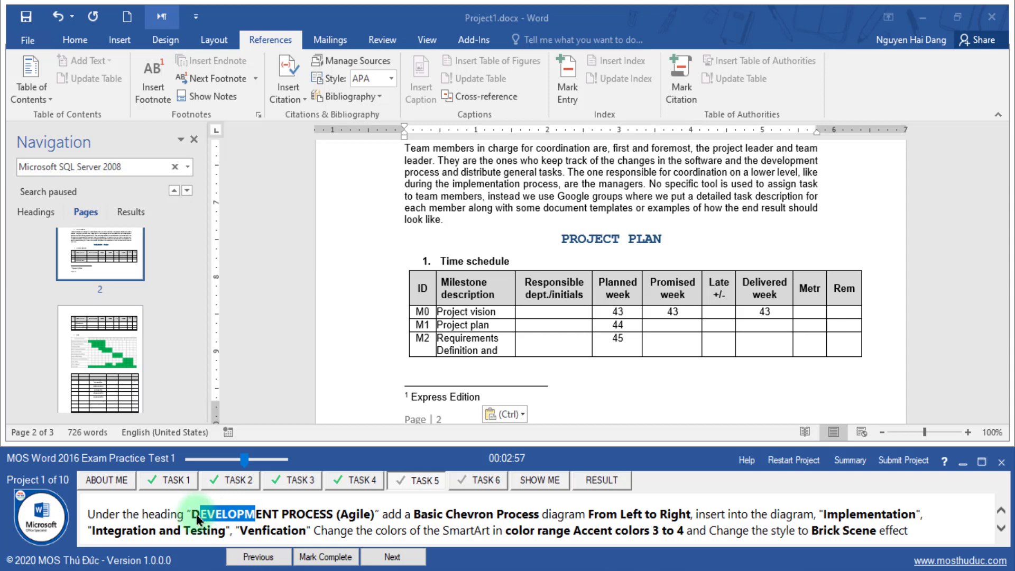
- Search for the DEVELOPMENT PROCESS (Agile) heading and place the cursor below it
{"action": "left_click_drag", "start_coordinate": [202, 513], "coordinate": [362, 514]}
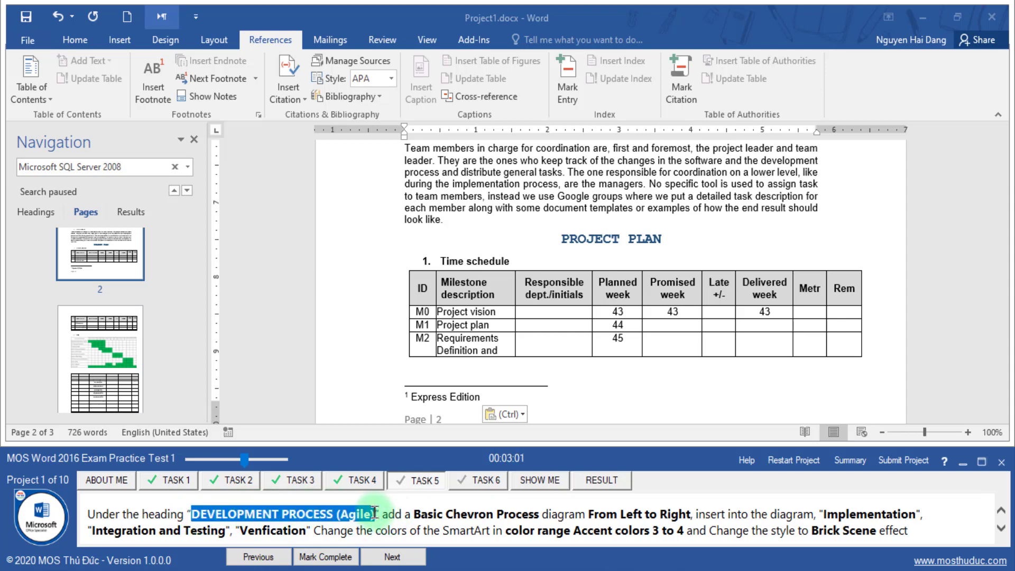
{"action": "left_click", "coordinate": [174, 167]}
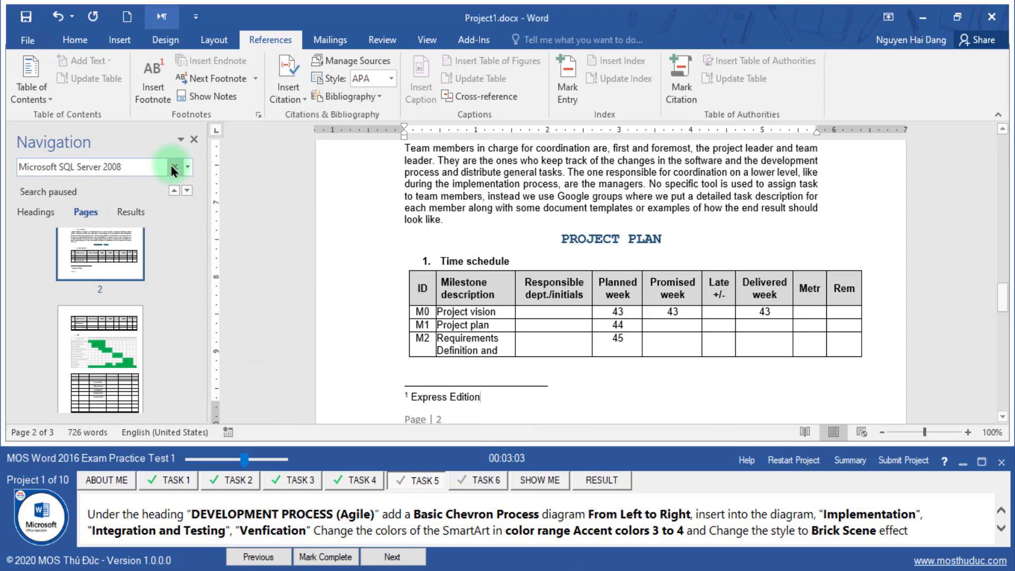
{"action": "type", "text": "DEVELOPMENT PROCESS (Agile)"}
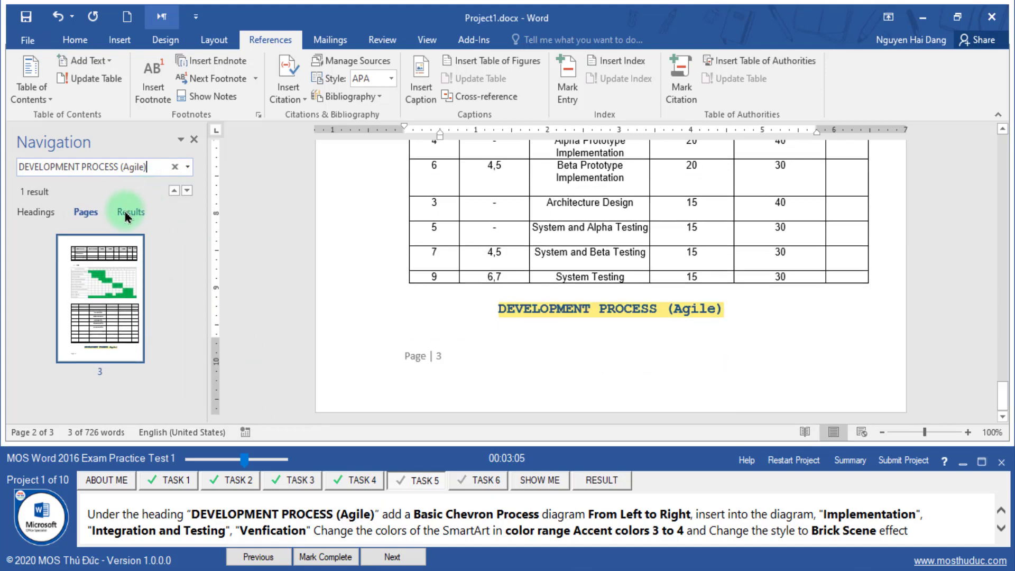
{"action": "left_click", "coordinate": [131, 212]}
{"action": "left_click", "coordinate": [113, 242]}
{"action": "left_click", "coordinate": [420, 320]}
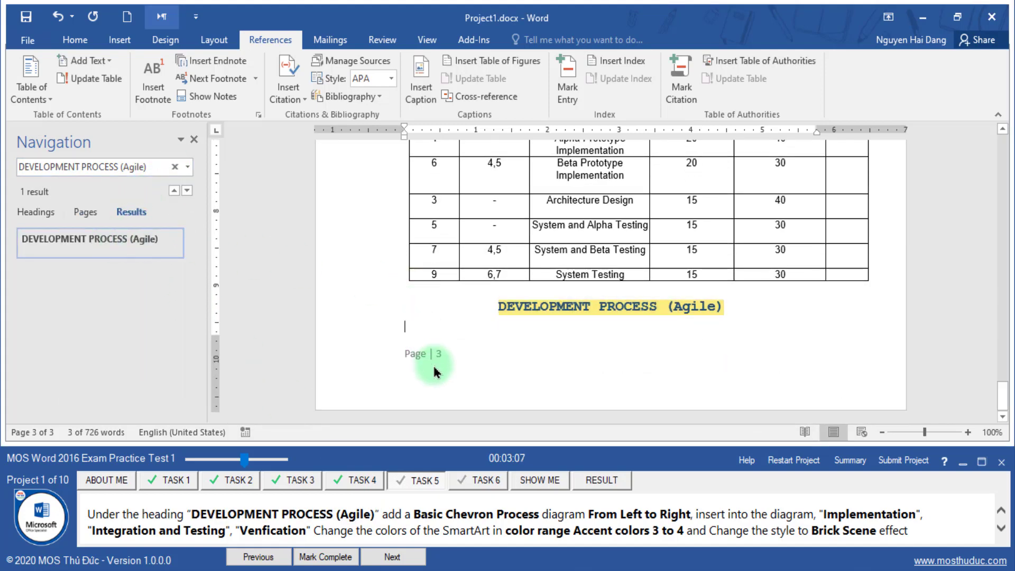
- Open the SmartArt gallery from the empty line beneath the heading
{"action": "left_click_drag", "start_coordinate": [87, 514], "coordinate": [142, 514]}
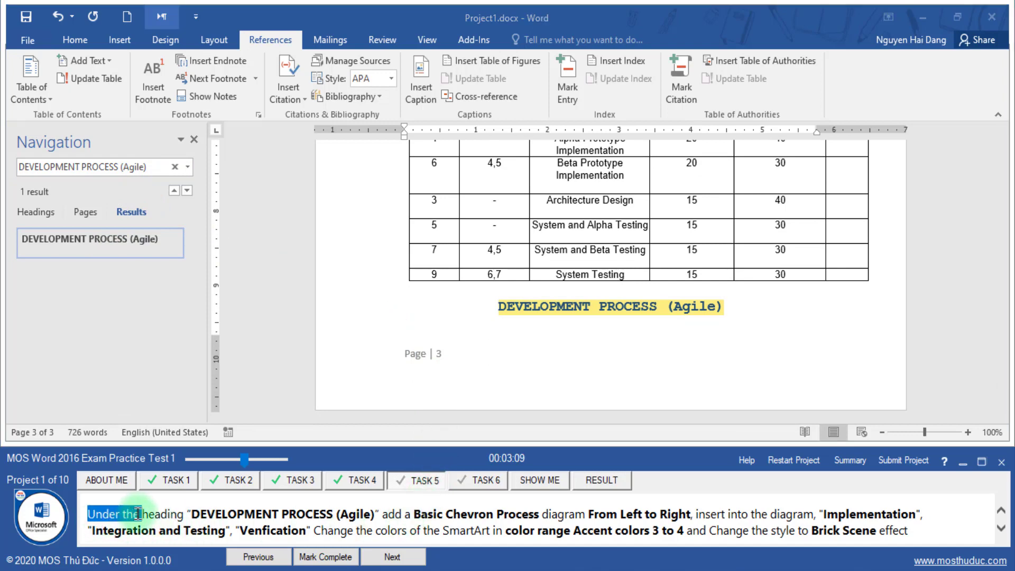
{"action": "left_click_drag", "start_coordinate": [384, 515], "coordinate": [539, 515]}
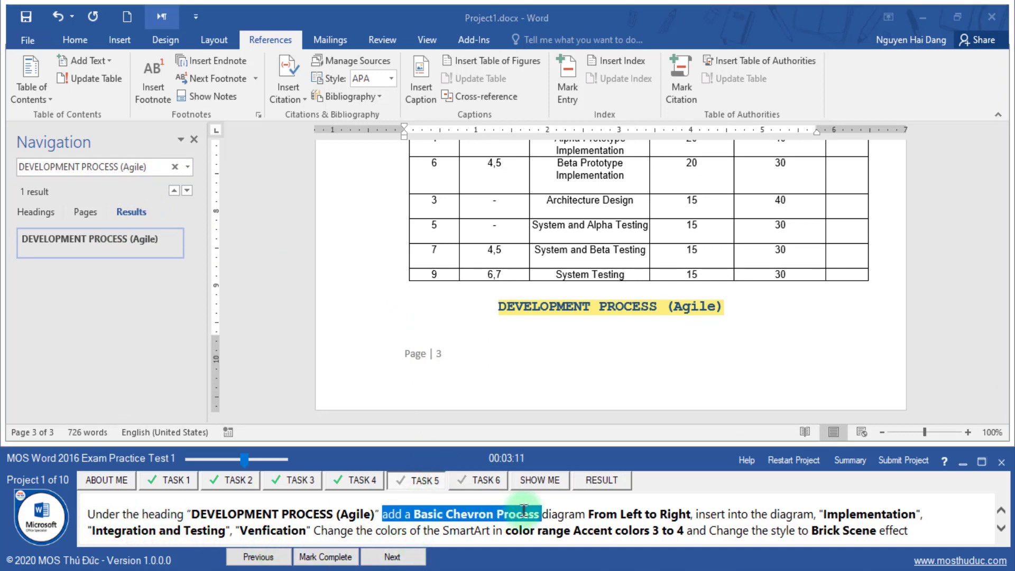
{"action": "left_click", "coordinate": [521, 329]}
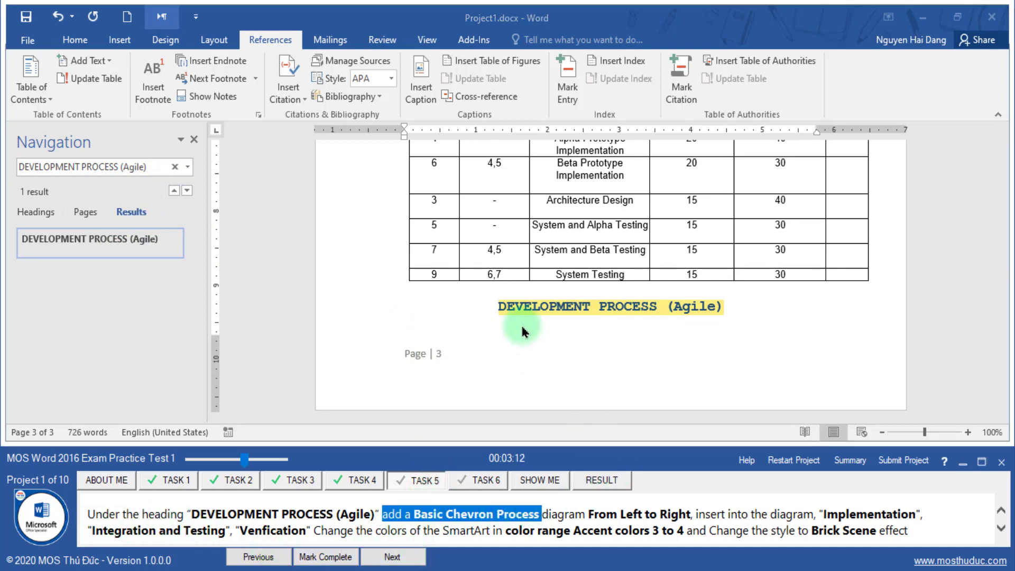
{"action": "left_click", "coordinate": [117, 40]}
{"action": "left_click", "coordinate": [259, 62]}
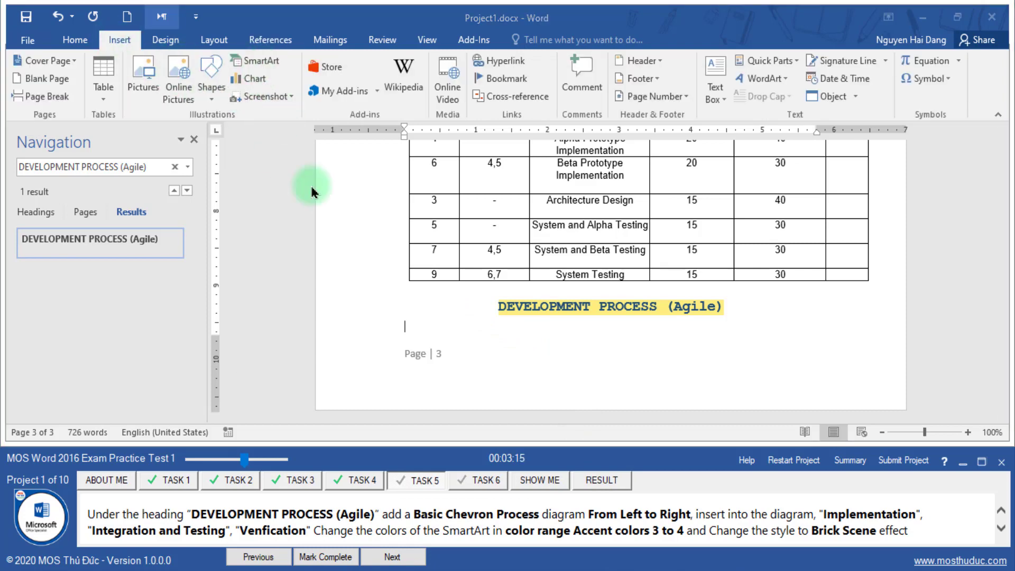
- Insert a Basic Chevron Process SmartArt from the Process category
{"action": "double_click", "coordinate": [511, 516]}
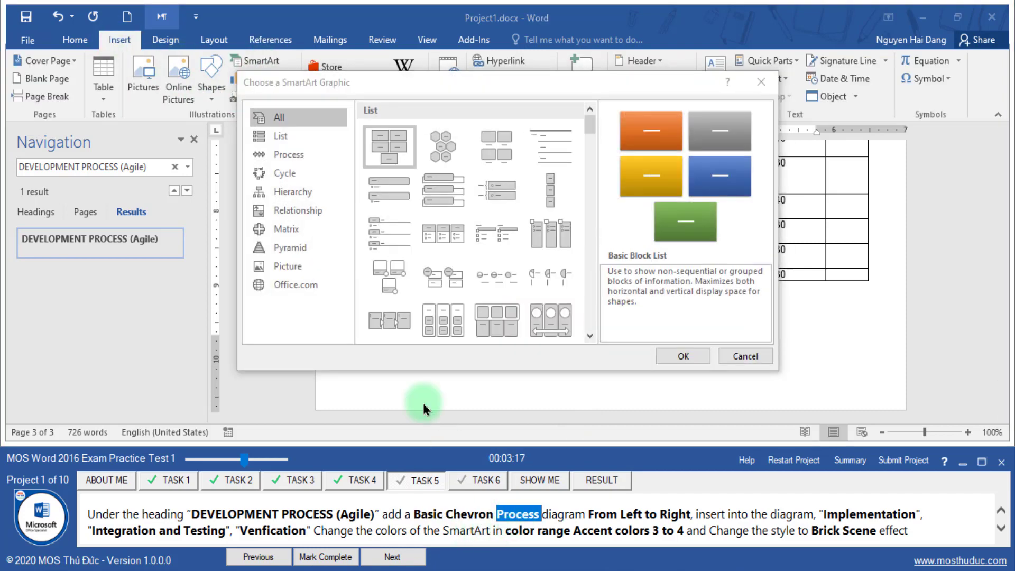
{"action": "left_click", "coordinate": [309, 165]}
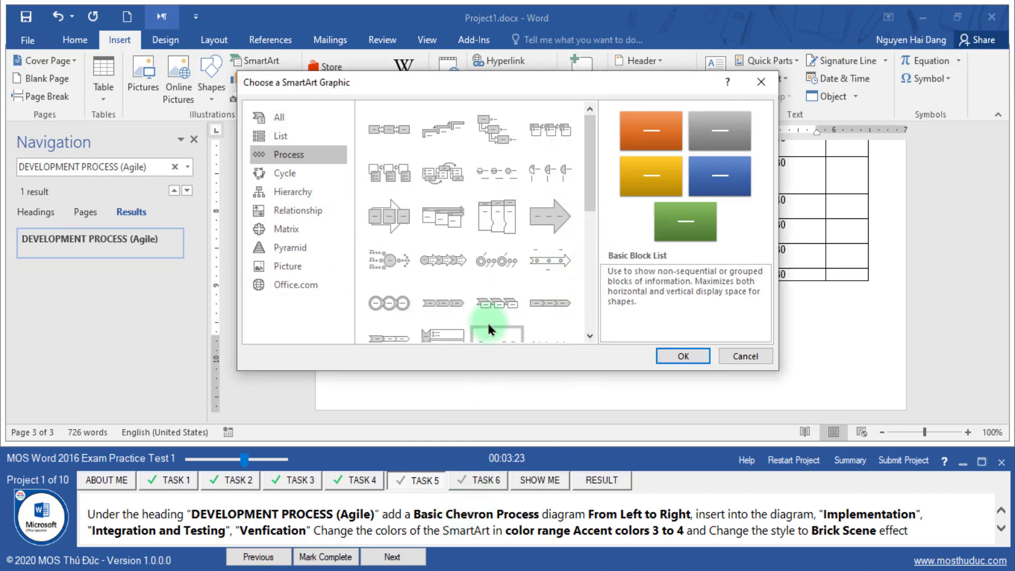
{"action": "left_click", "coordinate": [549, 272]}
{"action": "left_click", "coordinate": [483, 306]}
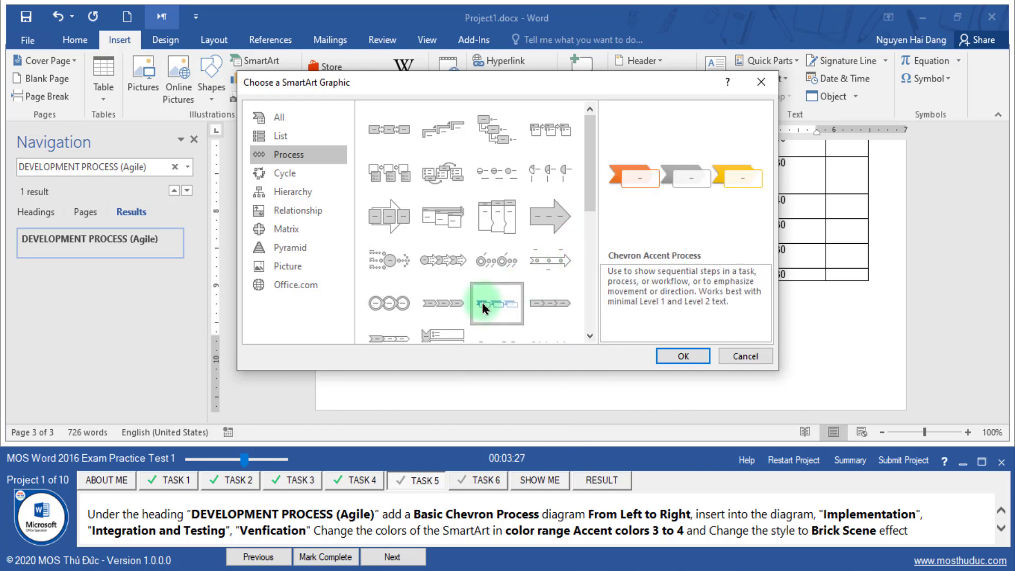
{"action": "left_click", "coordinate": [443, 303]}
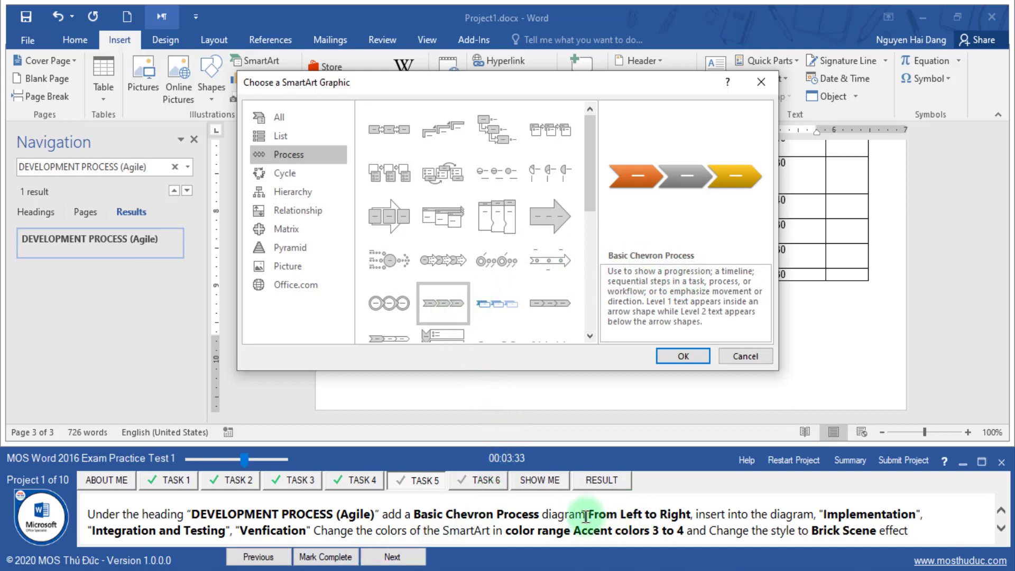
{"action": "left_click", "coordinate": [665, 361]}
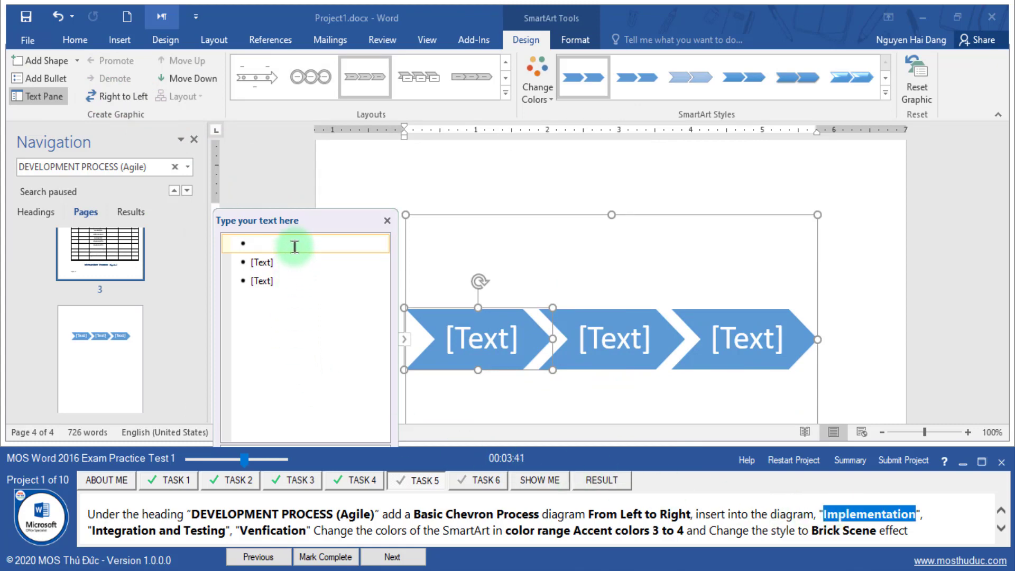
- Label the chevrons Implementation, Integration and Testing, and Venfication
{"action": "type", "text": "Implementation"}
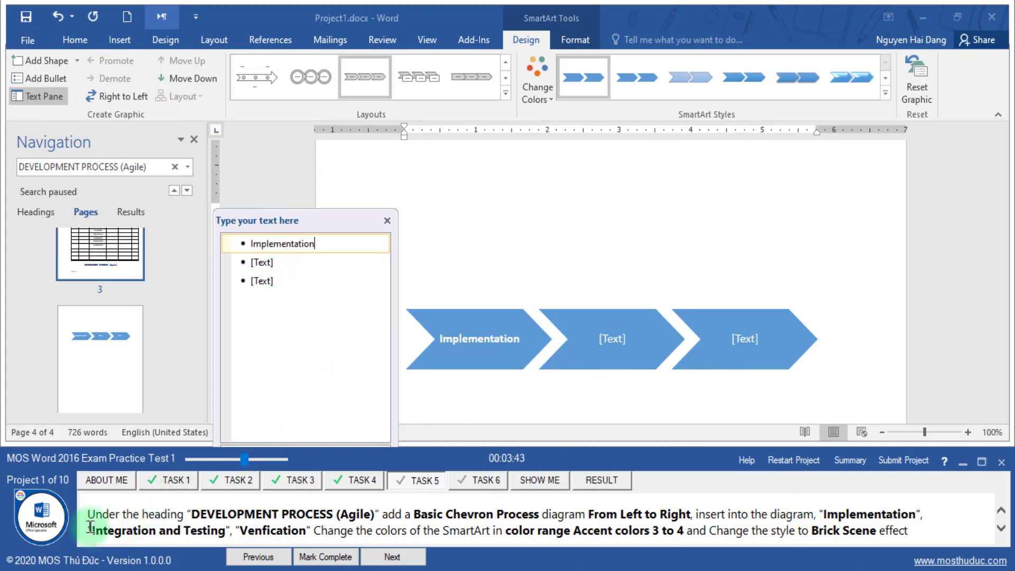
{"action": "left_click_drag", "start_coordinate": [96, 526], "coordinate": [162, 523]}
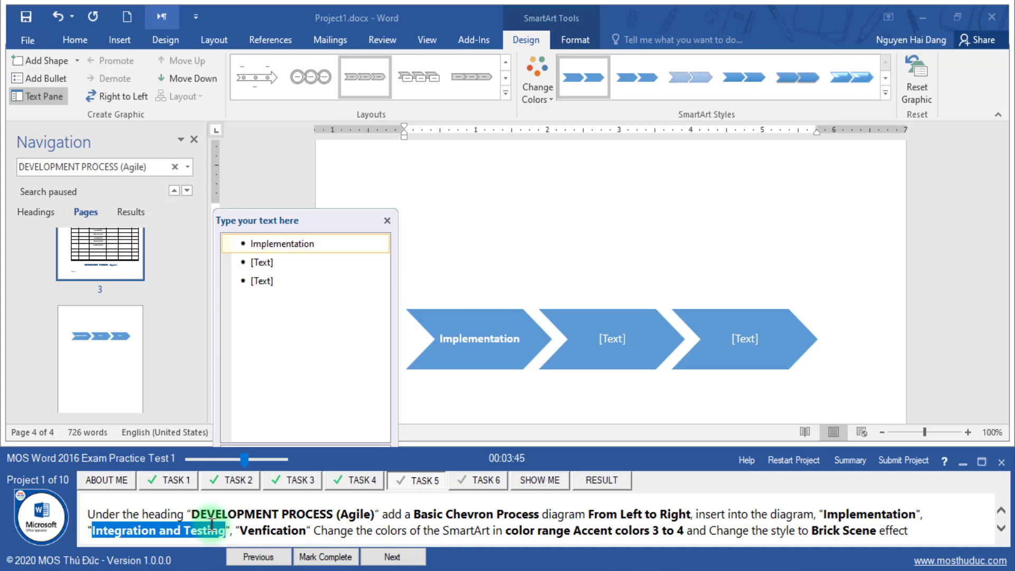
{"action": "left_click", "coordinate": [290, 263]}
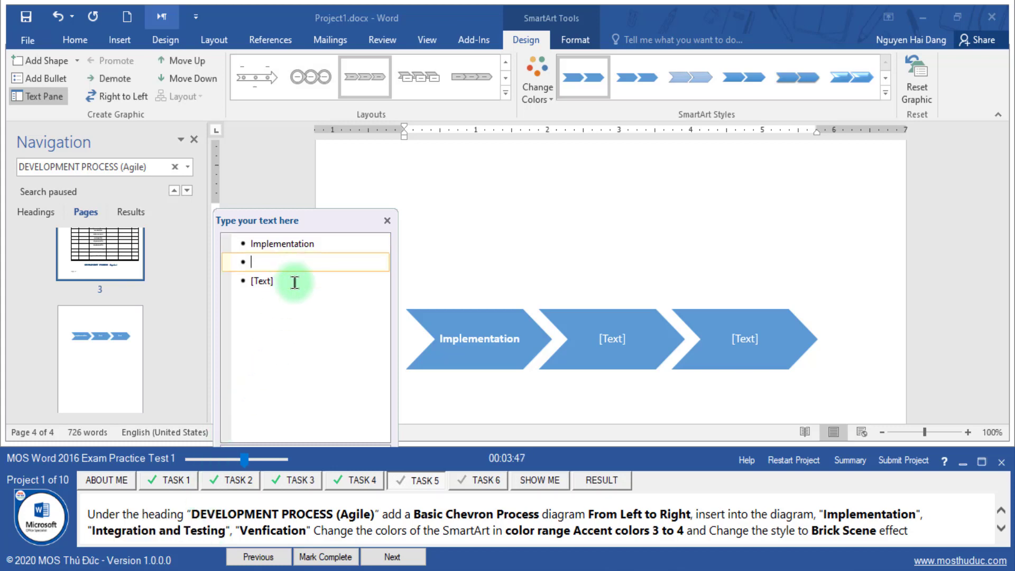
{"action": "type", "text": "Integration and Testing"}
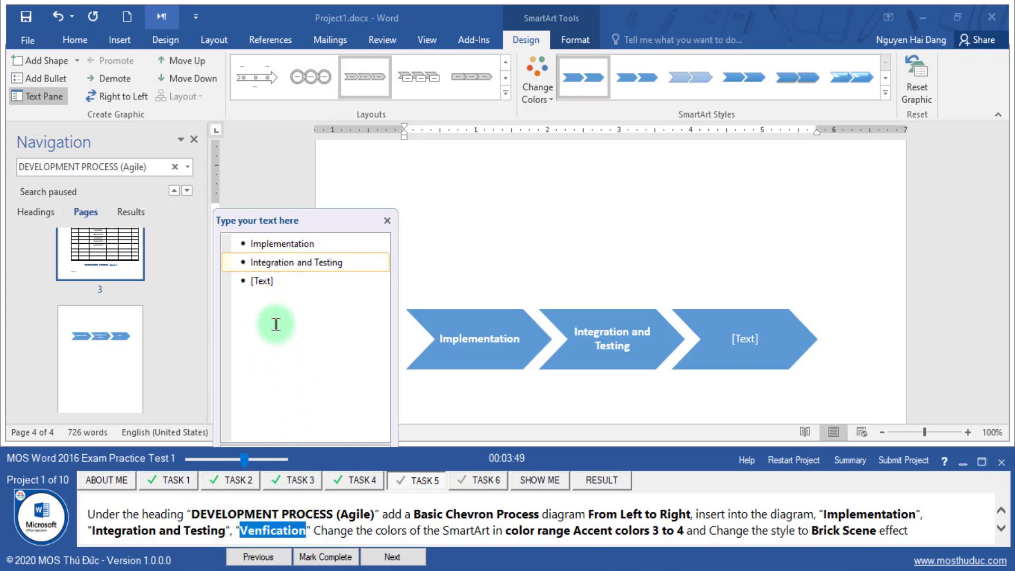
{"action": "left_click", "coordinate": [290, 286]}
{"action": "type", "text": "Venfication"}
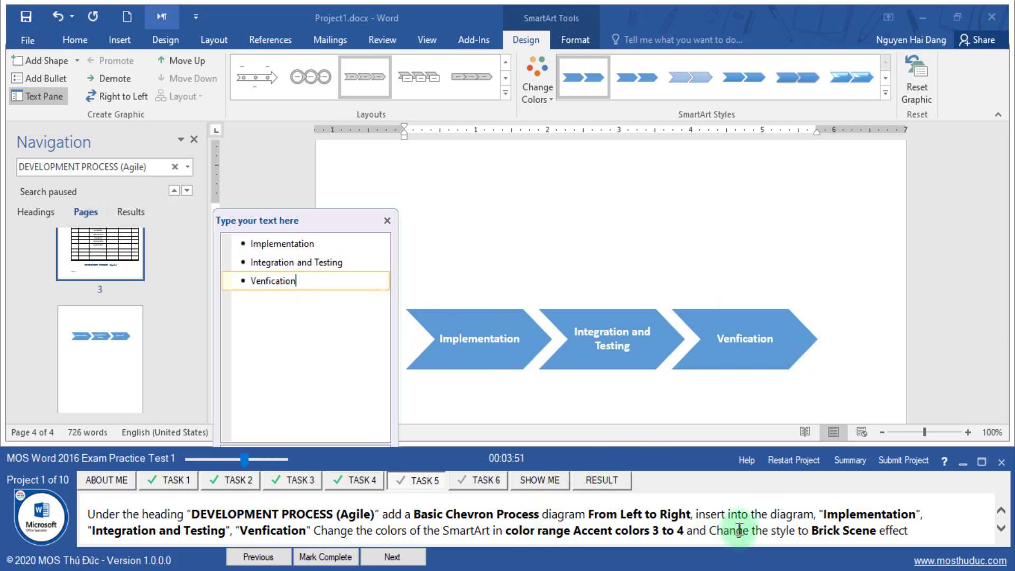
- Recolour the diagram Colorful Range Accent 3 to 4, apply Brick Scene style, and mark Task 5 done
{"action": "left_click_drag", "start_coordinate": [368, 529], "coordinate": [492, 530]}
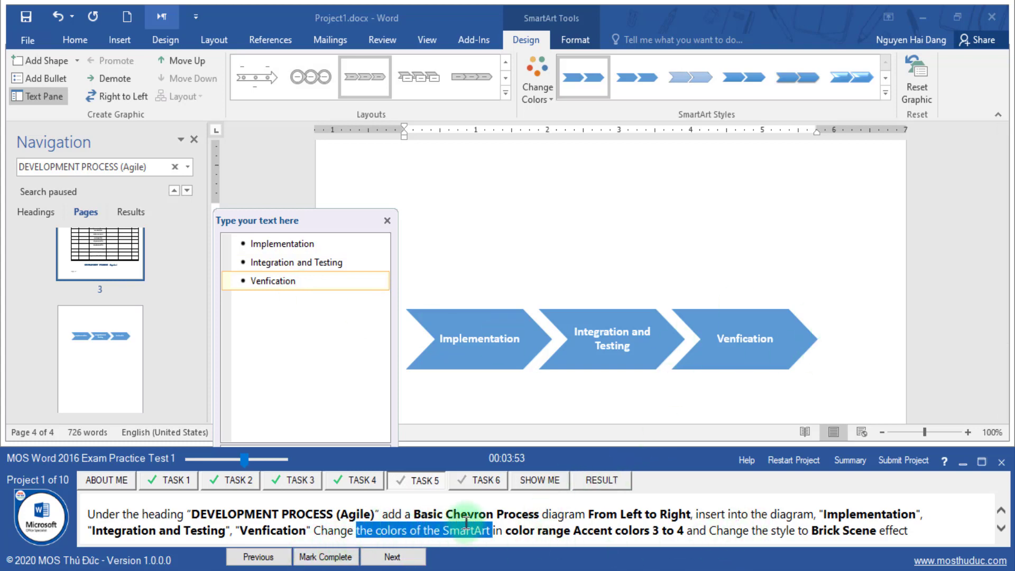
{"action": "left_click", "coordinate": [551, 100]}
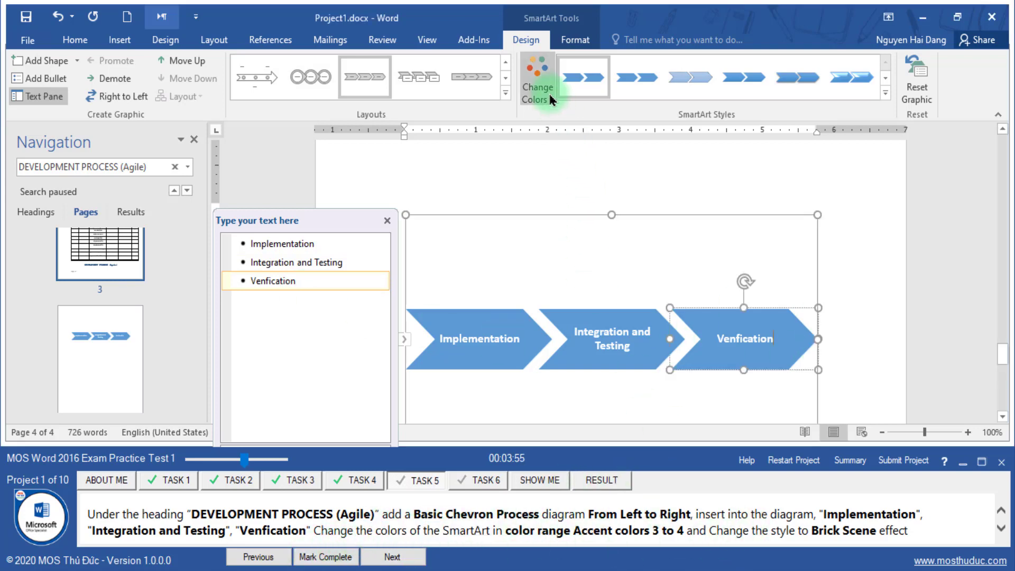
{"action": "left_click", "coordinate": [538, 92]}
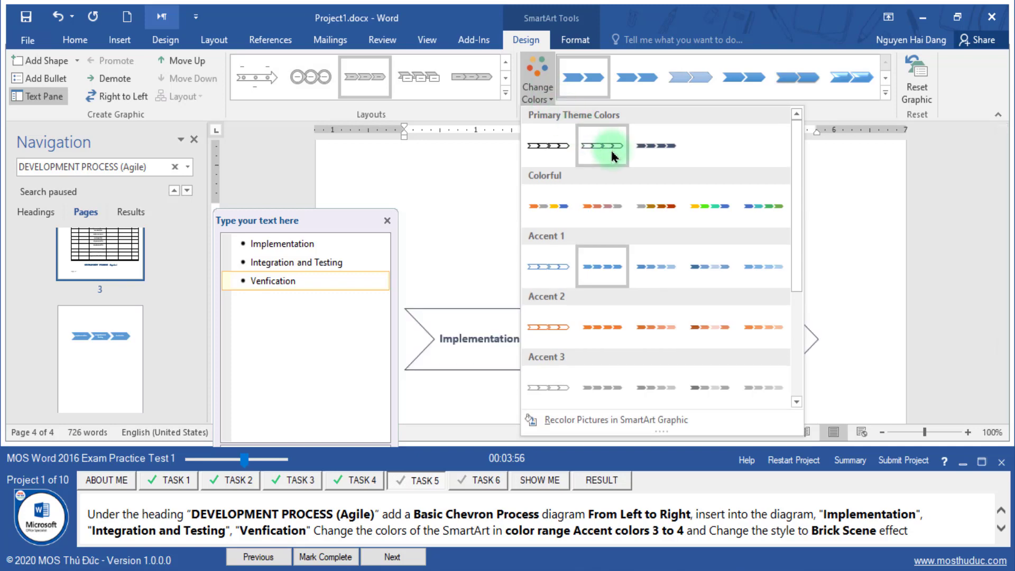
{"action": "left_click", "coordinate": [658, 216]}
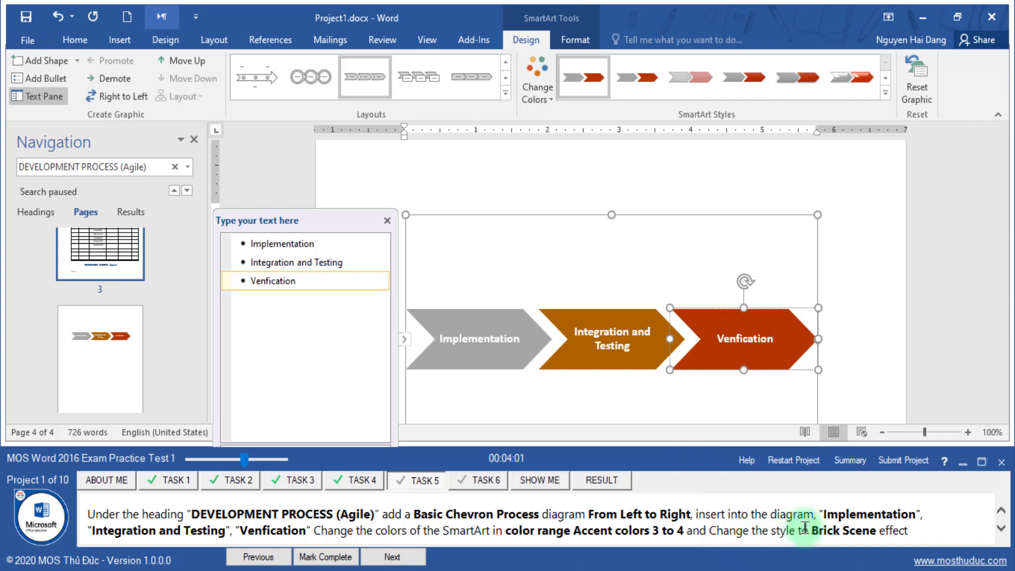
{"action": "left_click", "coordinate": [885, 93]}
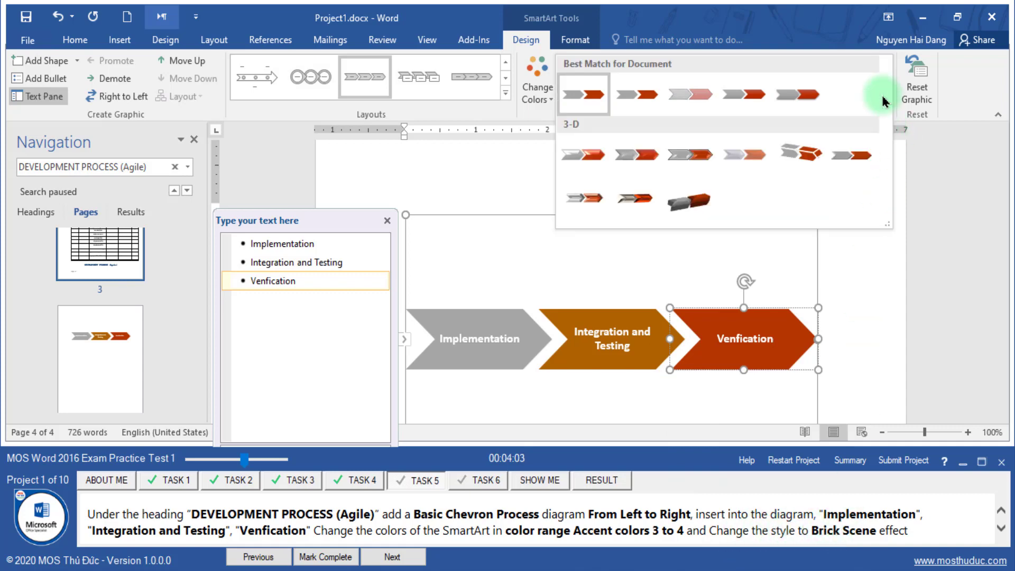
{"action": "left_click", "coordinate": [798, 150]}
{"action": "left_click", "coordinate": [878, 366]}
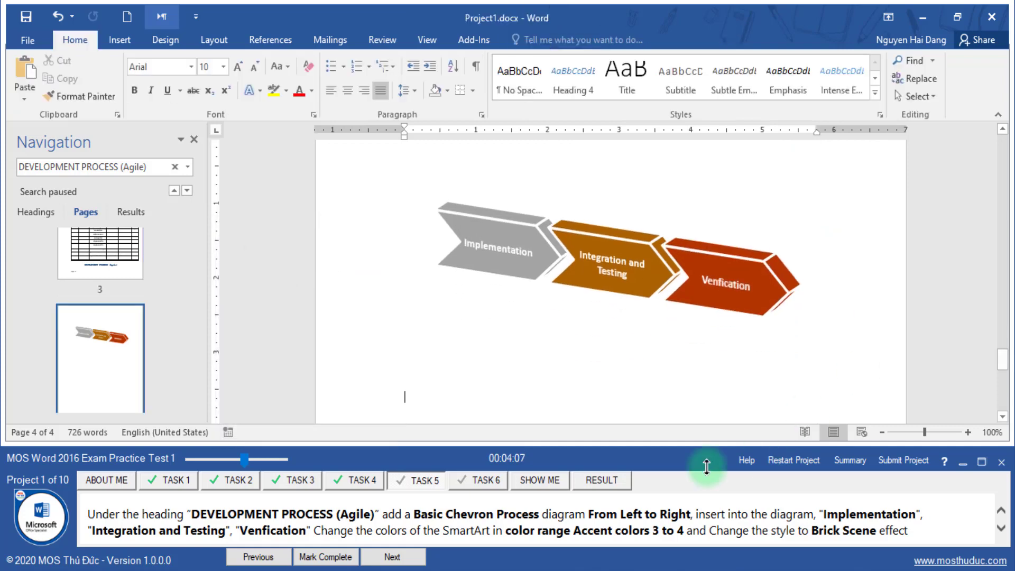
{"action": "left_click", "coordinate": [347, 557]}
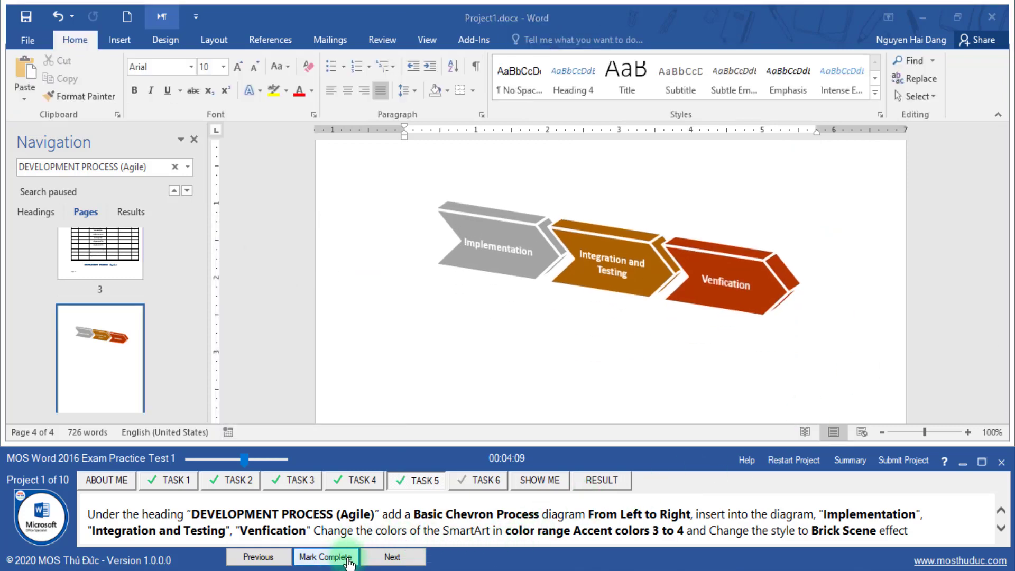
- Find and select the full two-line communication-tools sentence under COMMUNICATION
{"action": "left_click", "coordinate": [380, 559]}
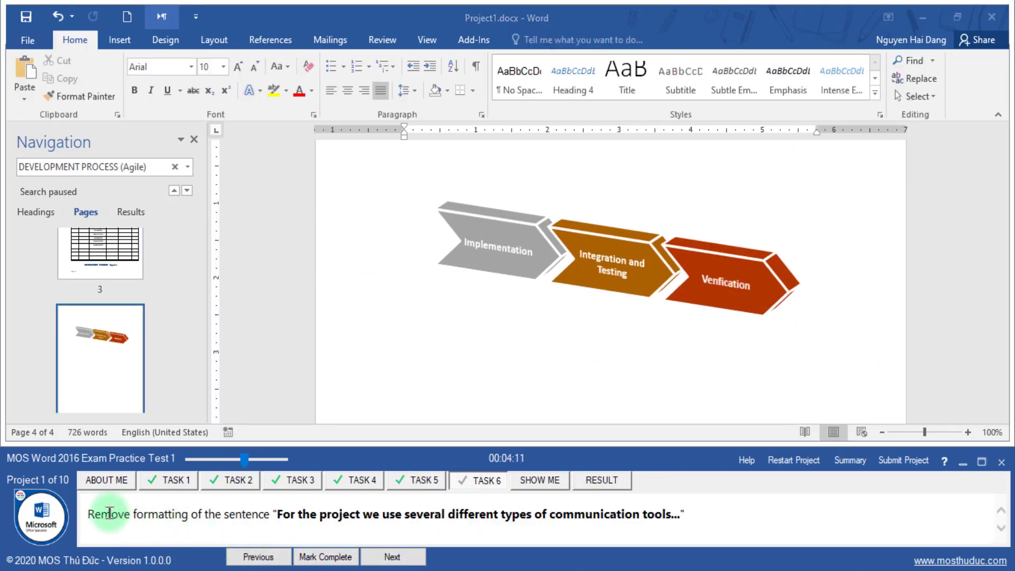
{"action": "left_click_drag", "start_coordinate": [110, 513], "coordinate": [187, 514]}
{"action": "left_click_drag", "start_coordinate": [278, 514], "coordinate": [608, 499]}
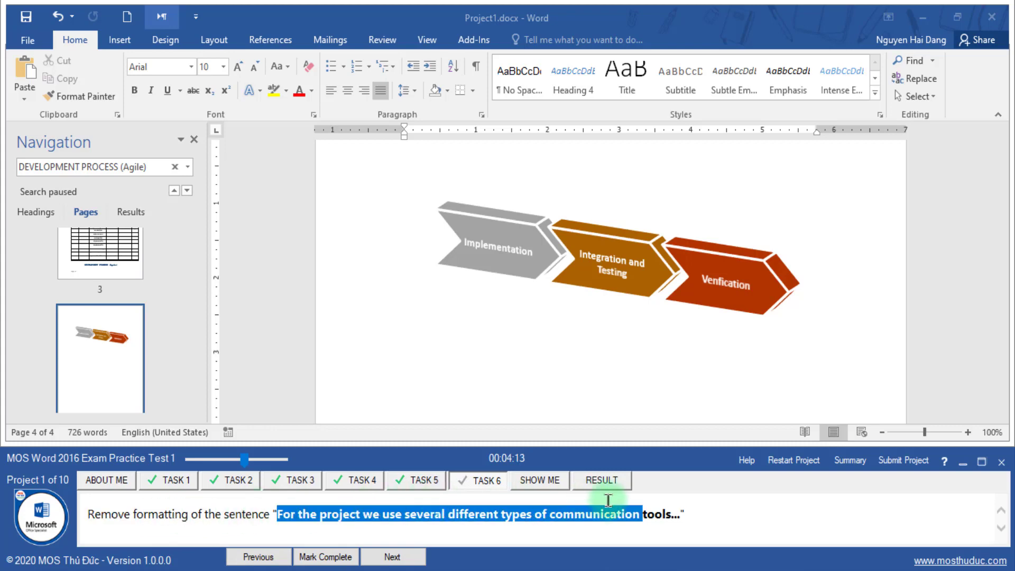
{"action": "left_click", "coordinate": [175, 167]}
{"action": "key", "text": "ctrl+v"}
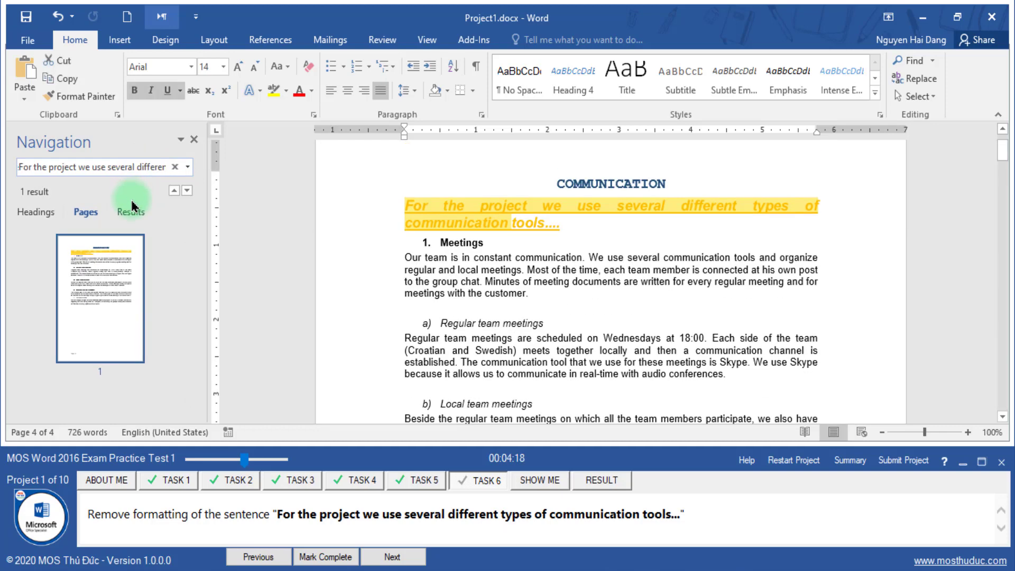
{"action": "left_click", "coordinate": [131, 211]}
{"action": "left_click", "coordinate": [121, 252]}
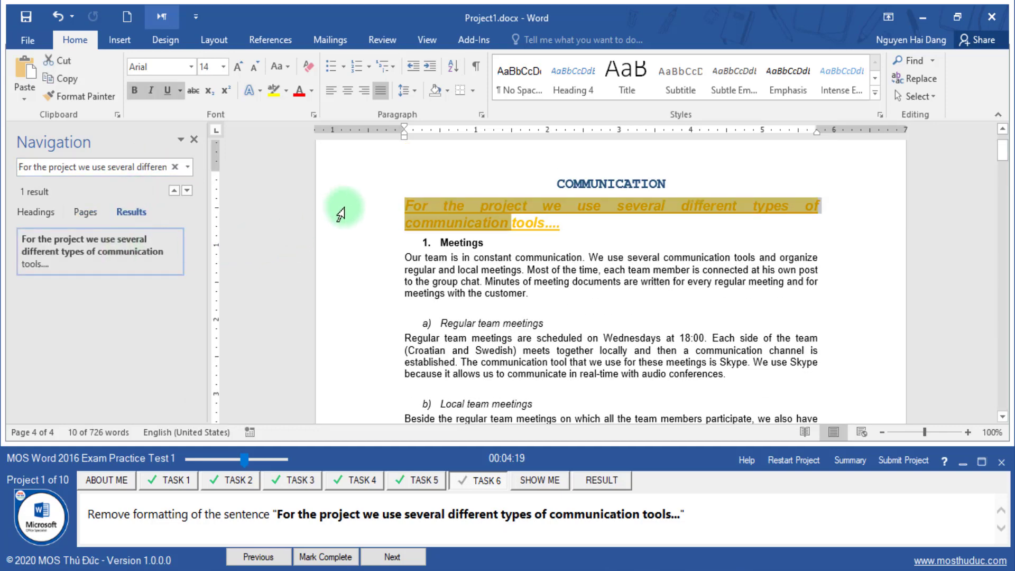
{"action": "left_click_drag", "start_coordinate": [344, 209], "coordinate": [344, 226]}
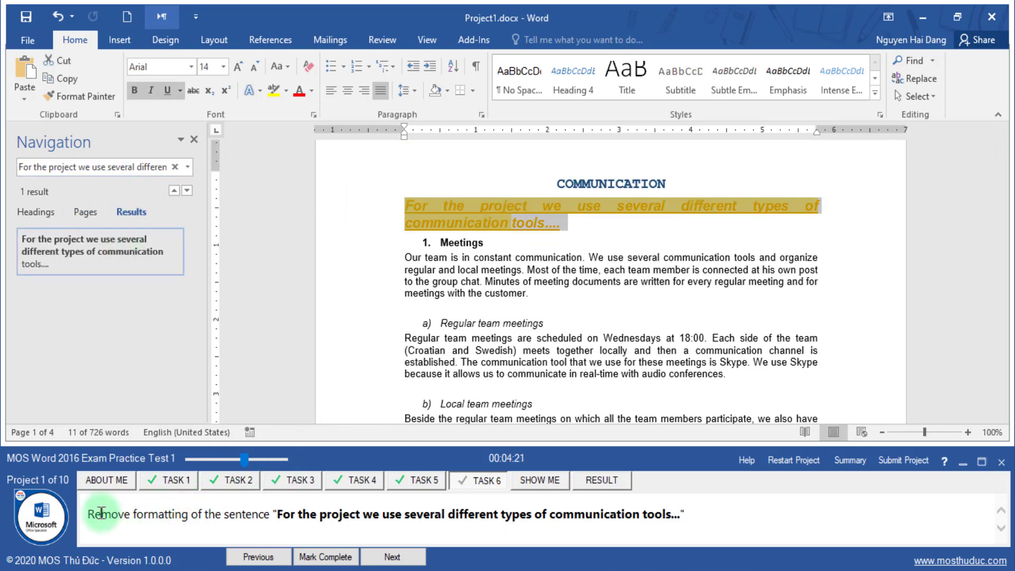
- Clear all formatting from the sentence, mark Task 6 done, and show the results
{"action": "left_click_drag", "start_coordinate": [102, 512], "coordinate": [221, 514]}
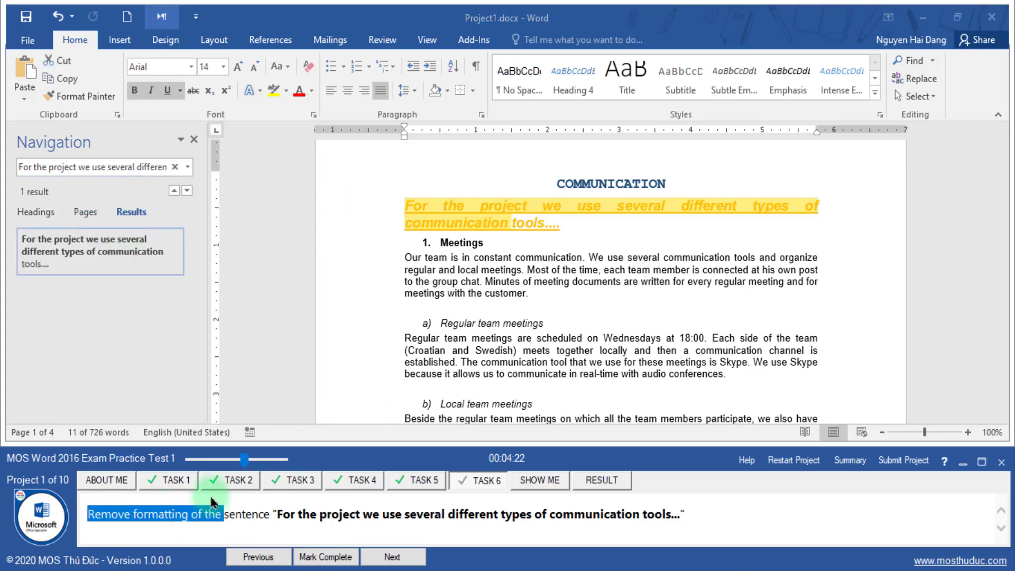
{"action": "left_click", "coordinate": [310, 67]}
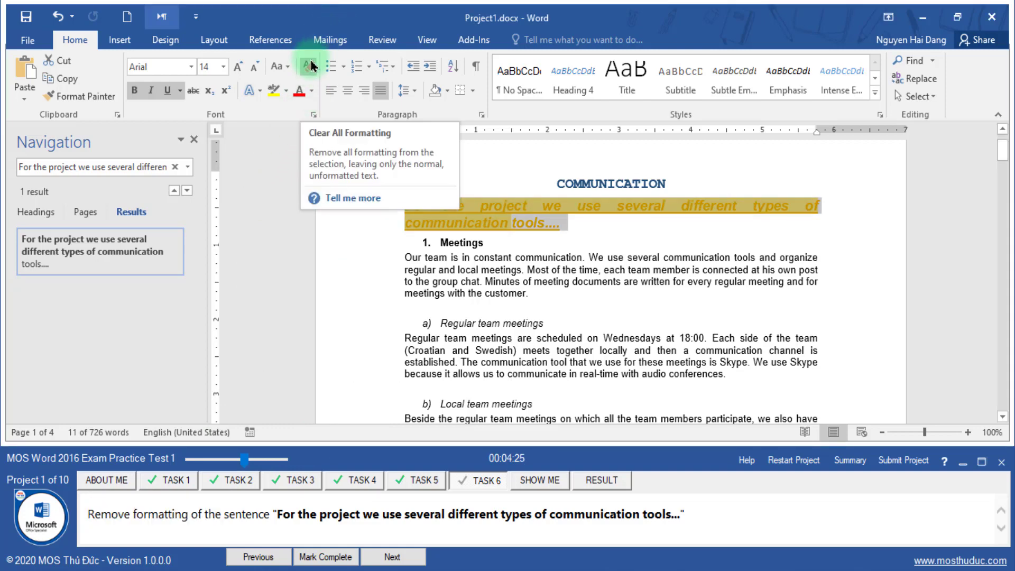
{"action": "left_click", "coordinate": [308, 67]}
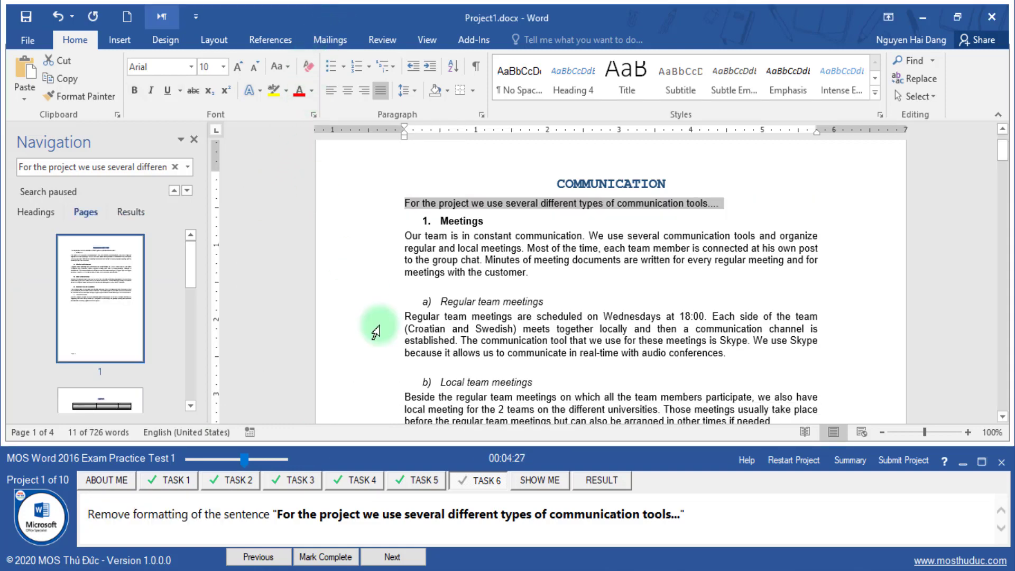
{"action": "left_click", "coordinate": [343, 557]}
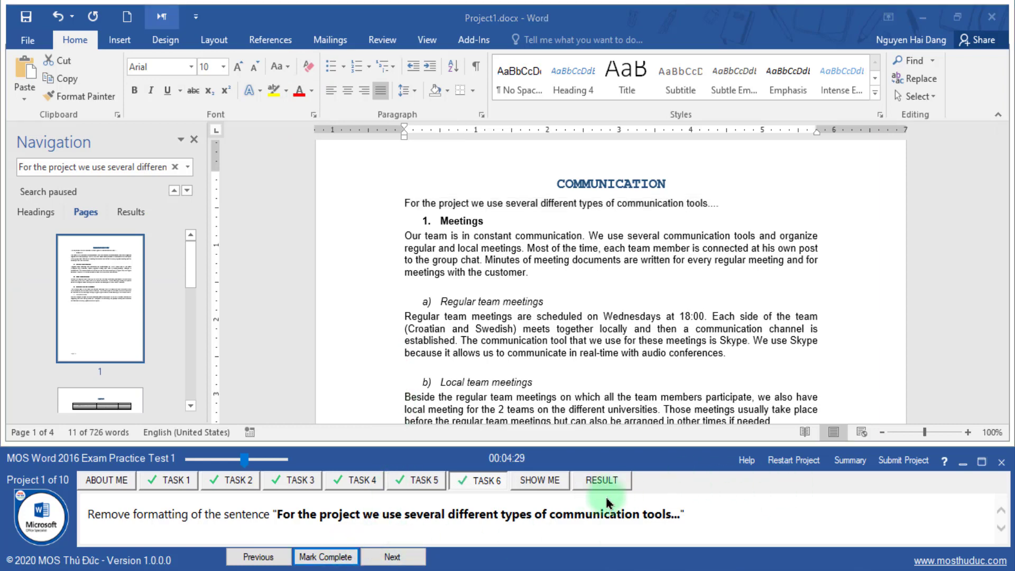
{"action": "left_click", "coordinate": [906, 461]}
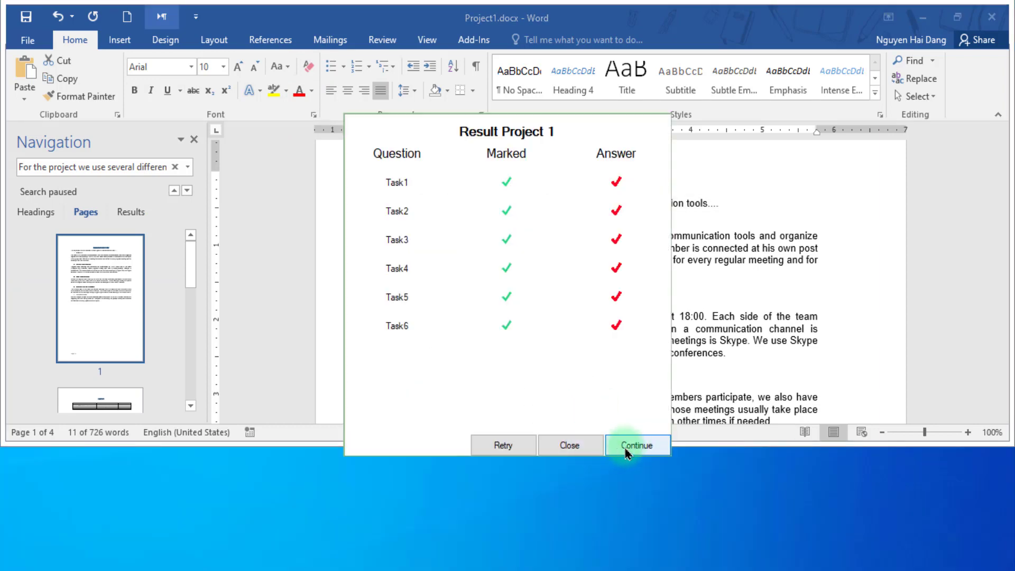
- Continue to Project2 and bring up Task 1's instructions
{"action": "left_click", "coordinate": [636, 381]}
{"action": "left_click", "coordinate": [450, 322]}
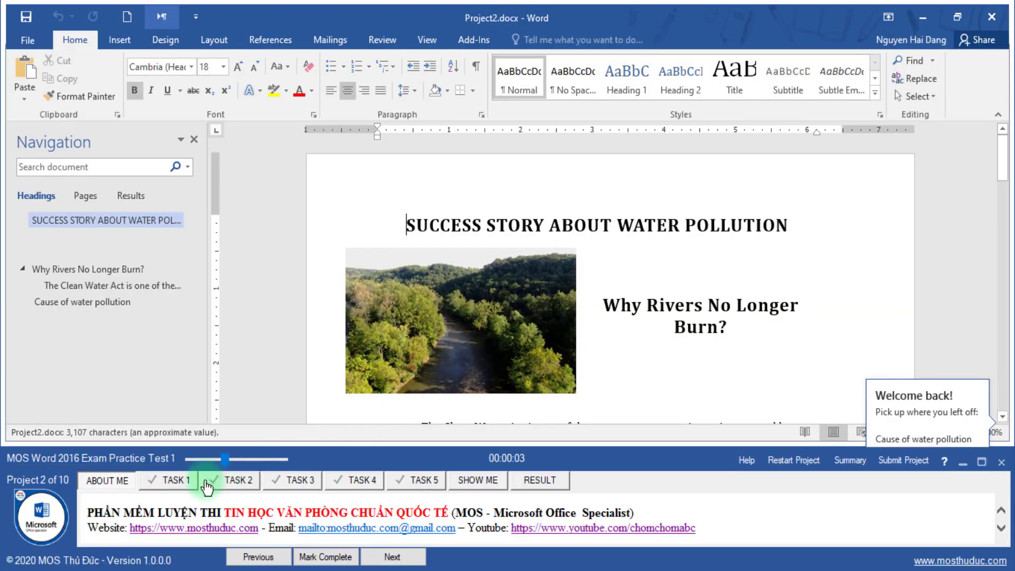
{"action": "left_click", "coordinate": [176, 480]}
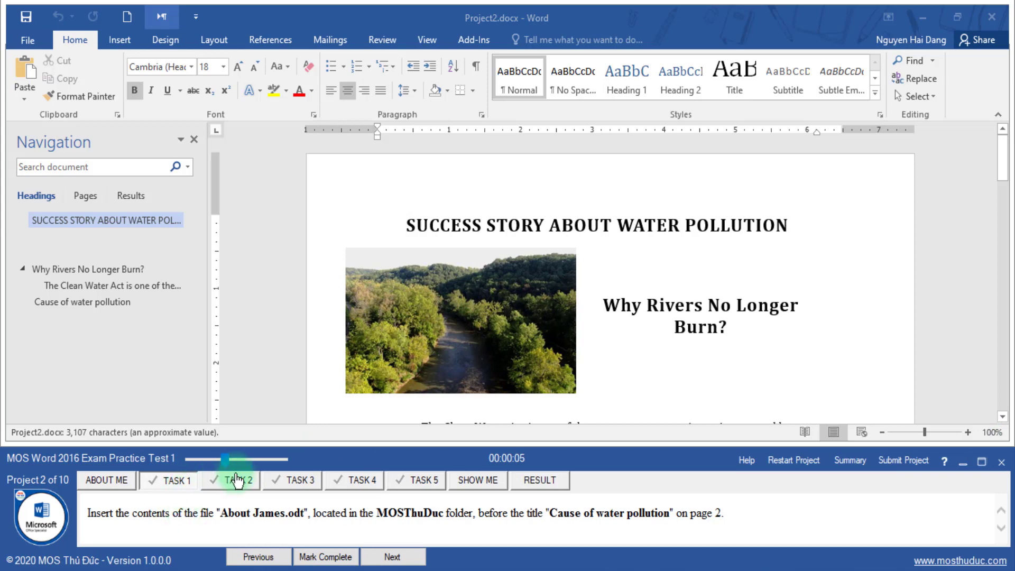
{"action": "left_click_drag", "start_coordinate": [227, 461], "coordinate": [231, 459]}
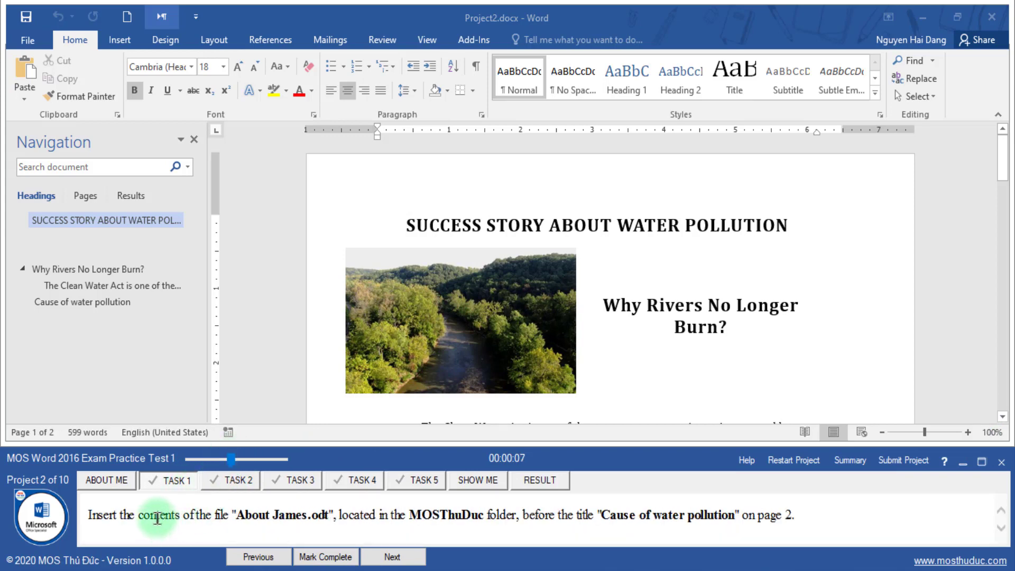
- Search the document for the 'Cause of water pollution' heading on page 2
{"action": "left_click_drag", "start_coordinate": [239, 516], "coordinate": [403, 511]}
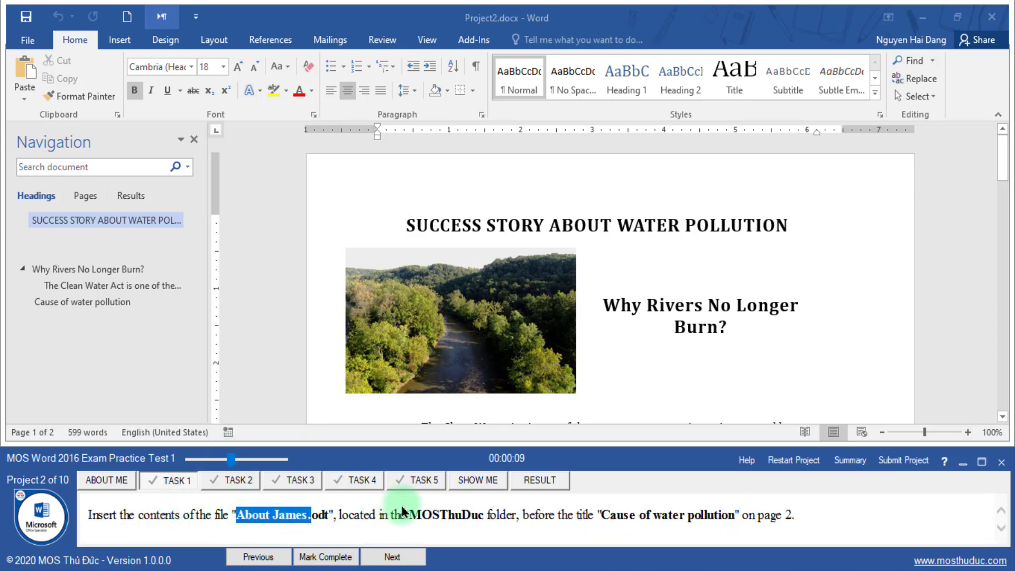
{"action": "left_click_drag", "start_coordinate": [601, 515], "coordinate": [733, 514]}
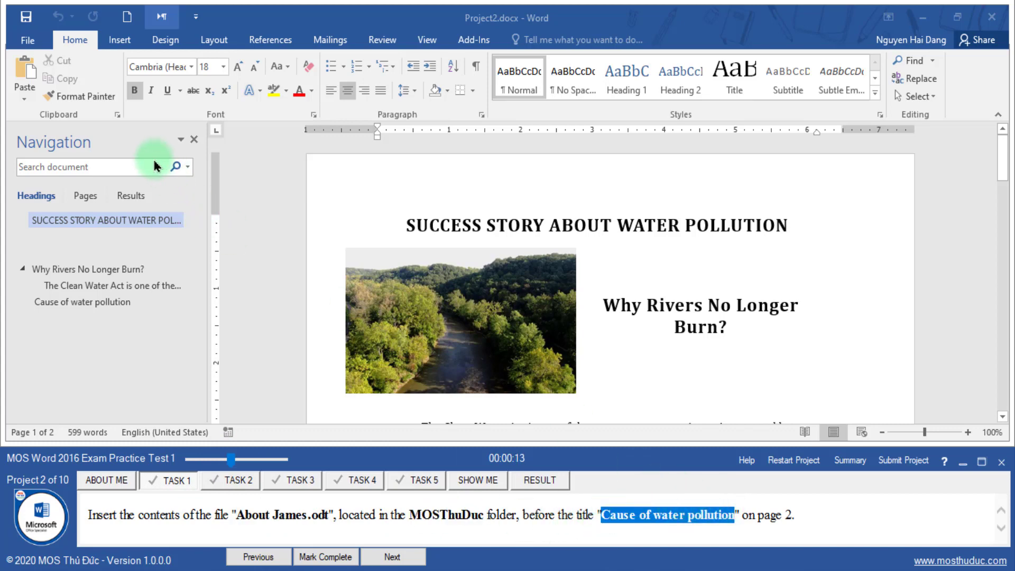
{"action": "left_click", "coordinate": [136, 166]}
{"action": "left_click", "coordinate": [122, 212]}
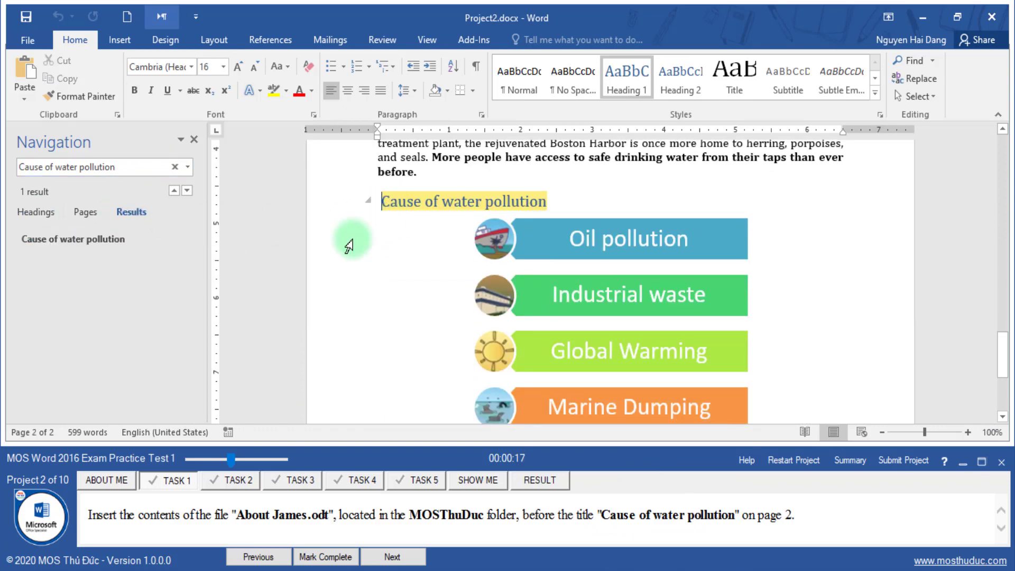
- Insert text from MOSThuDuc\About James.odt before the heading, then mark Task 1 complete and go to Task 2
{"action": "left_click", "coordinate": [132, 41]}
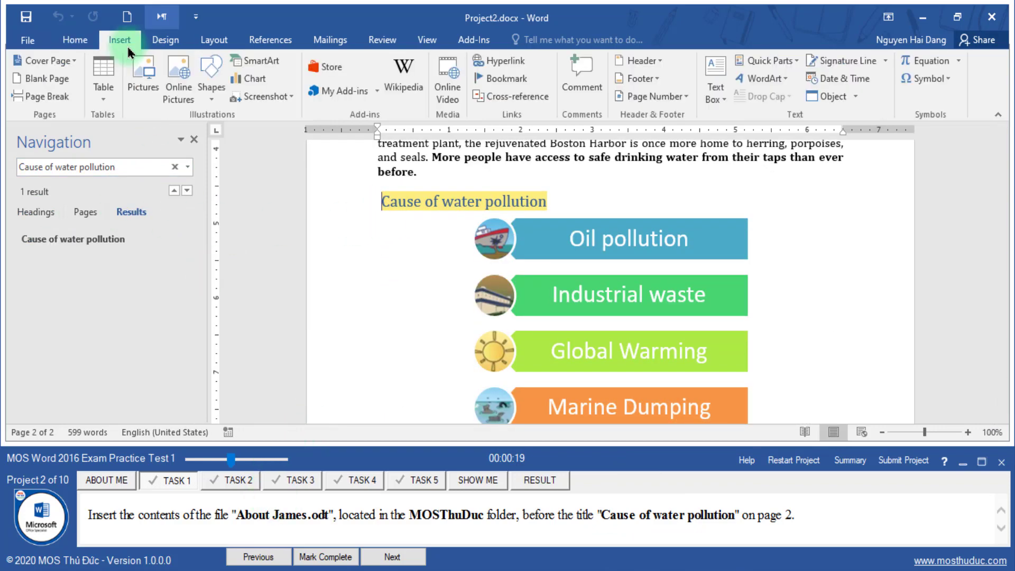
{"action": "left_click", "coordinate": [855, 97]}
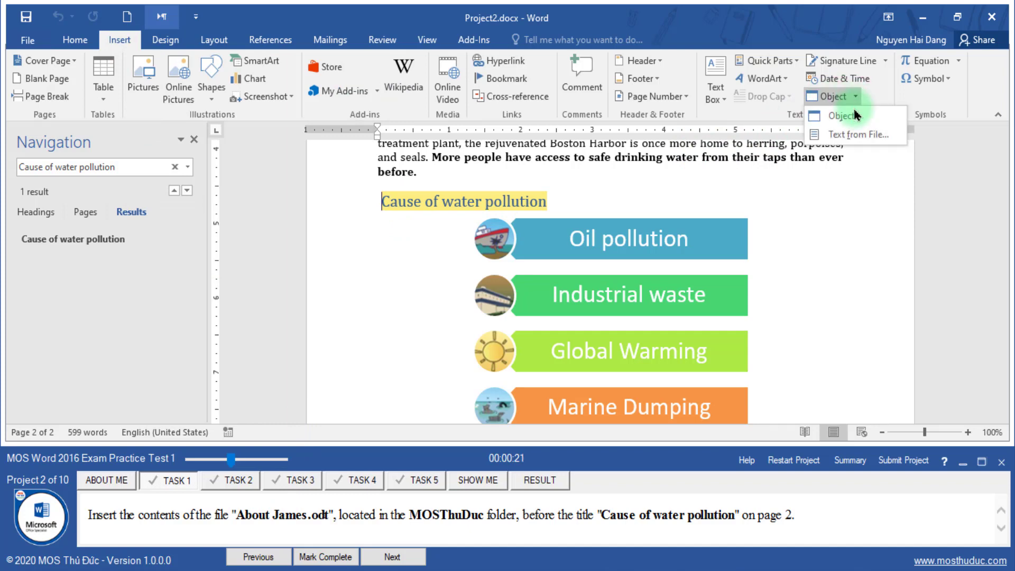
{"action": "left_click", "coordinate": [847, 137]}
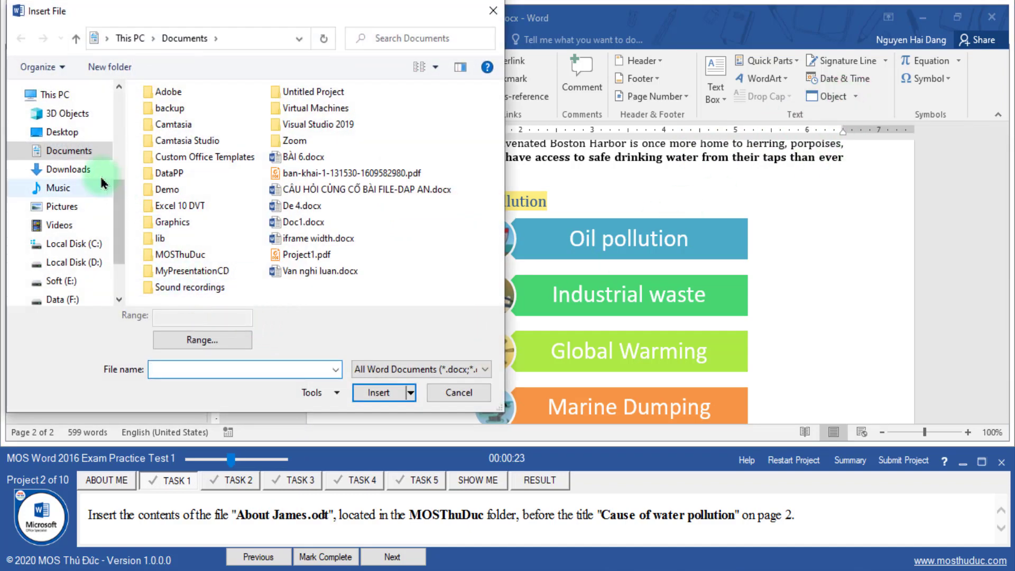
{"action": "left_click", "coordinate": [110, 153]}
{"action": "left_click", "coordinate": [190, 257]}
{"action": "double_click", "coordinate": [185, 258]}
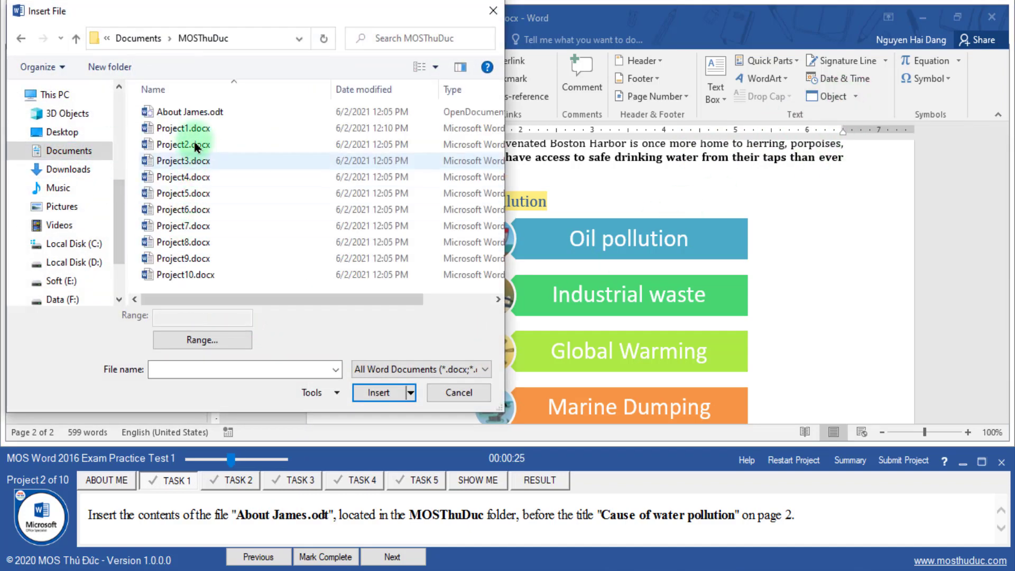
{"action": "left_click", "coordinate": [202, 112]}
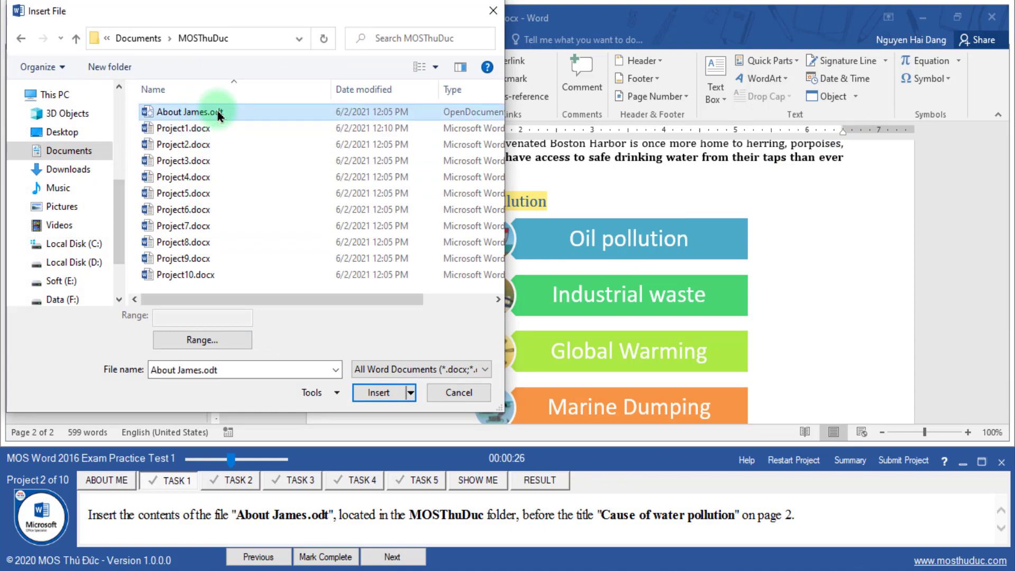
{"action": "left_click", "coordinate": [365, 398]}
{"action": "scroll", "coordinate": [529, 306], "scroll_direction": "up", "scroll_amount": 3}
{"action": "scroll", "coordinate": [501, 335], "scroll_direction": "up", "scroll_amount": 3}
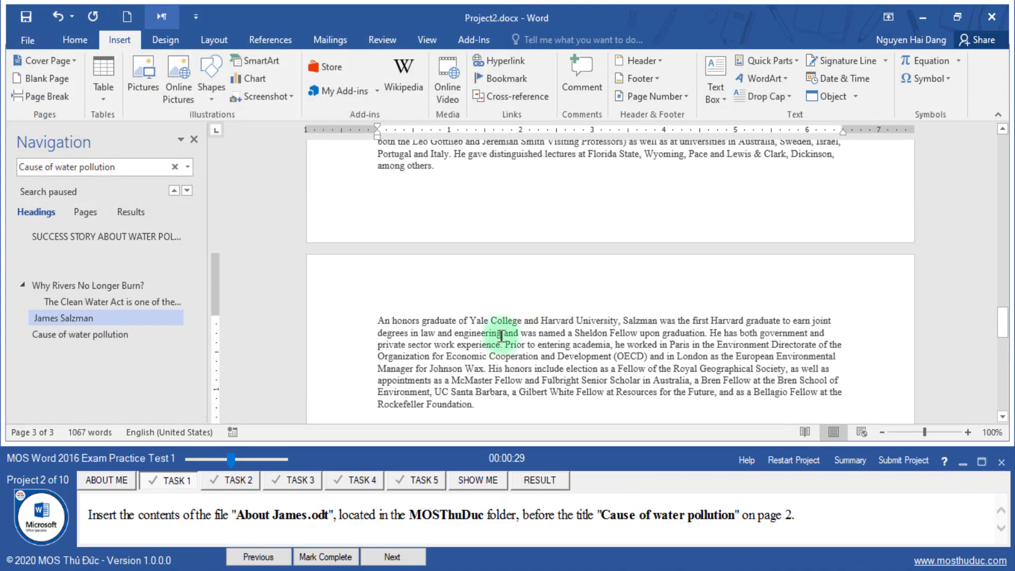
{"action": "left_click", "coordinate": [325, 556]}
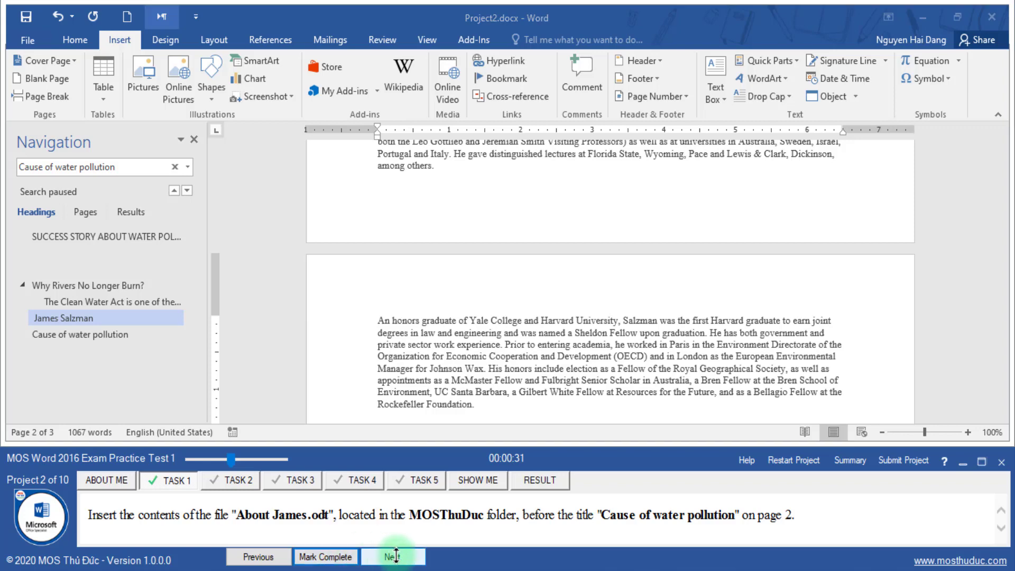
{"action": "left_click", "coordinate": [394, 557]}
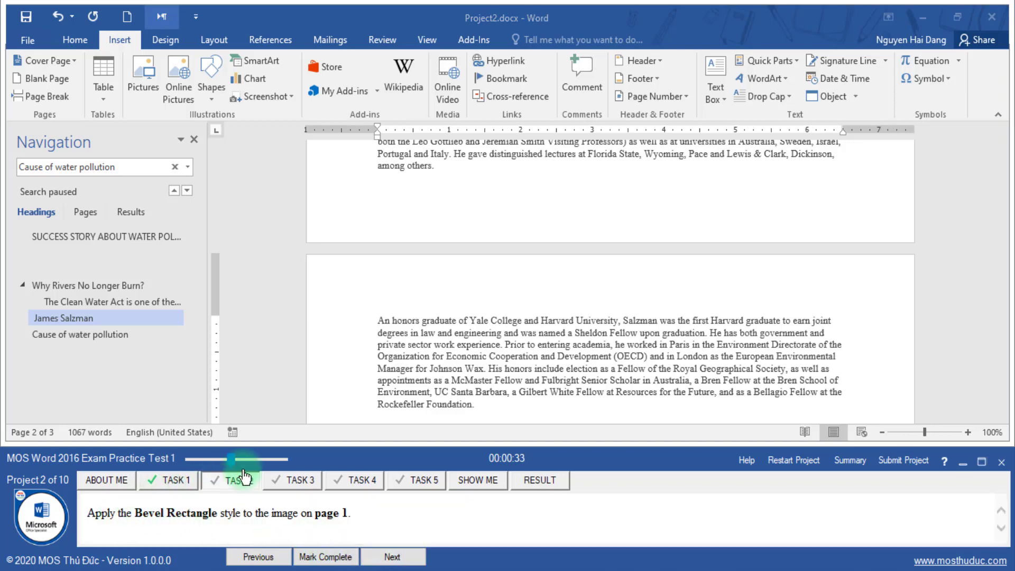
- Apply the Bevel Rectangle picture style to the river photo on page 1 and mark Task 2 complete
{"action": "left_click_drag", "start_coordinate": [244, 470], "coordinate": [238, 475]}
{"action": "left_click_drag", "start_coordinate": [351, 513], "coordinate": [426, 516]}
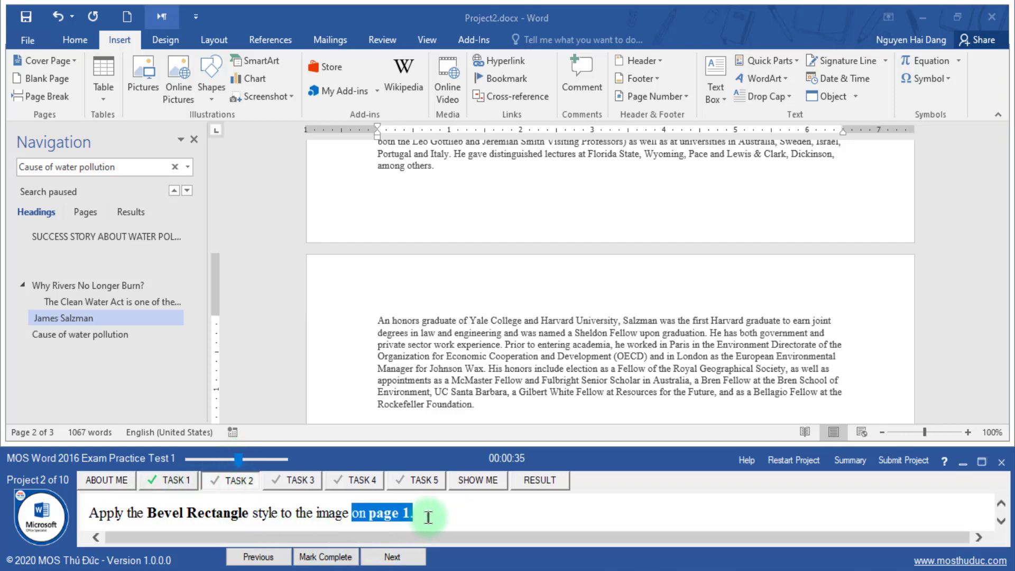
{"action": "left_click", "coordinate": [87, 213]}
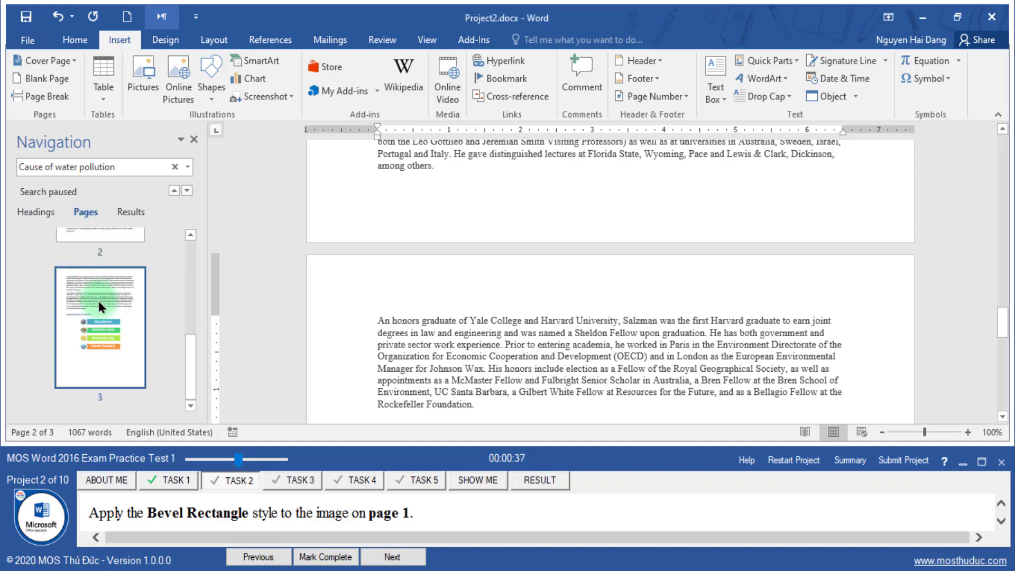
{"action": "left_click", "coordinate": [113, 301]}
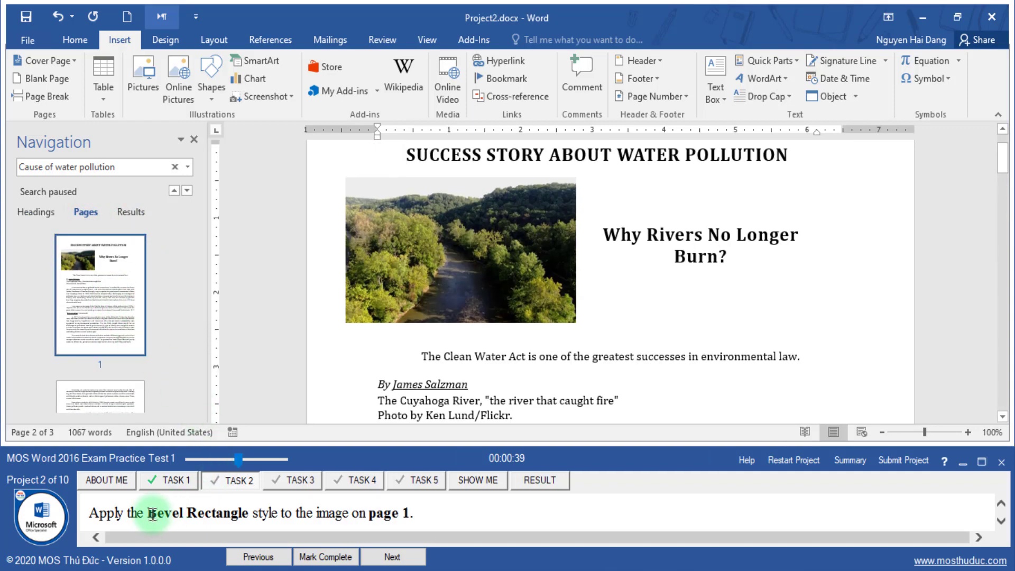
{"action": "left_click", "coordinate": [463, 282]}
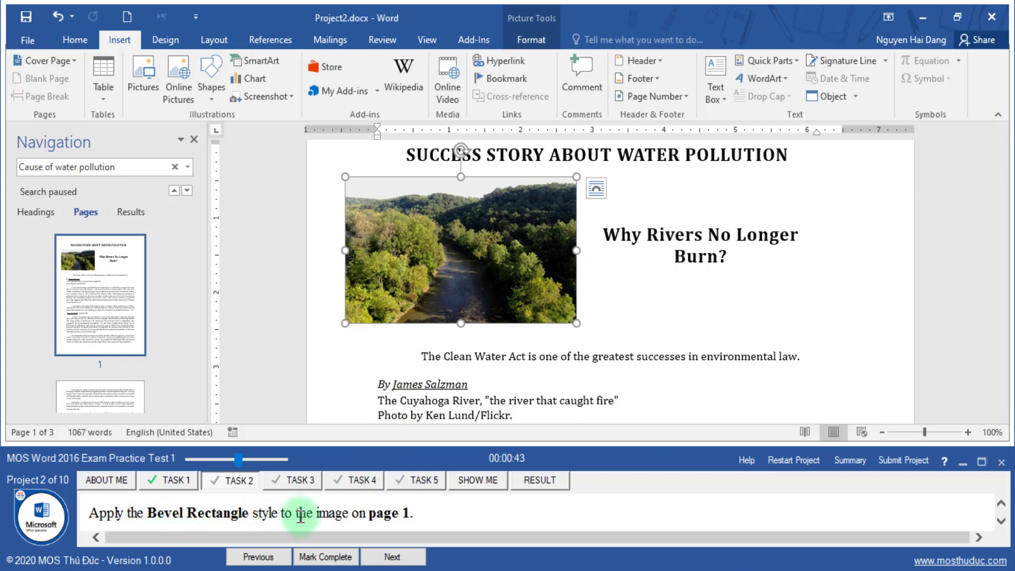
{"action": "left_click", "coordinate": [520, 41]}
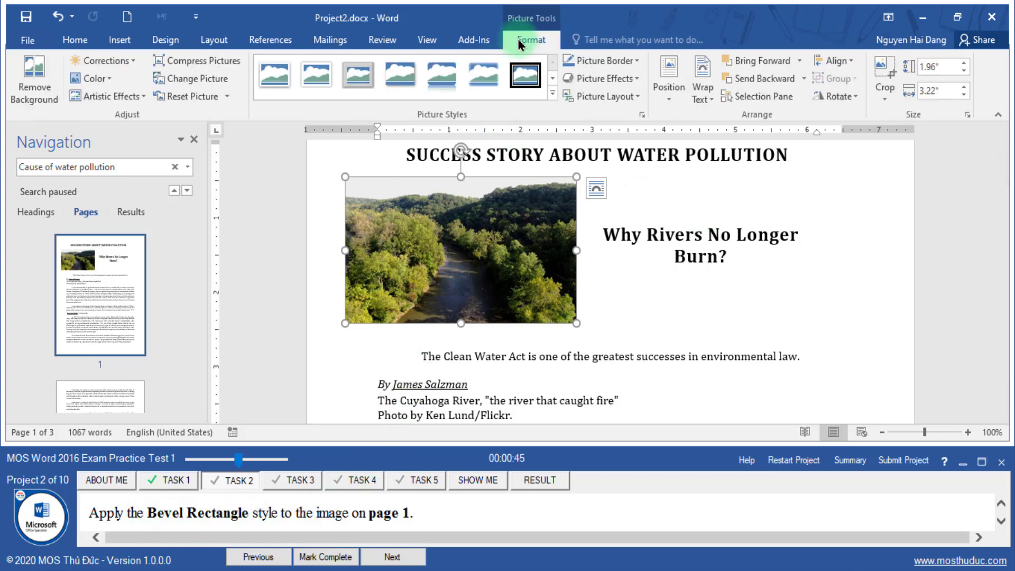
{"action": "left_click", "coordinate": [551, 94]}
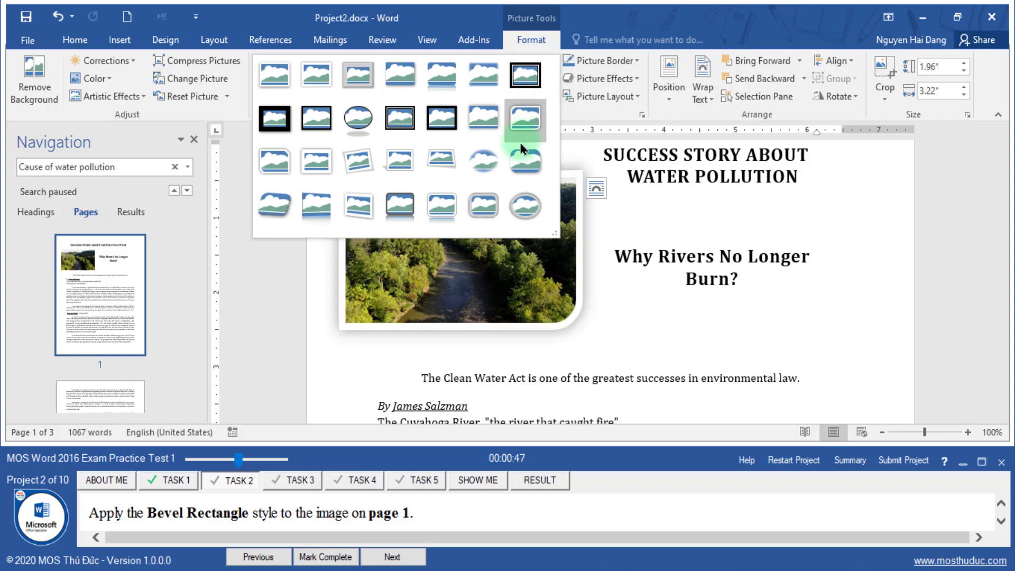
{"action": "left_click", "coordinate": [522, 172]}
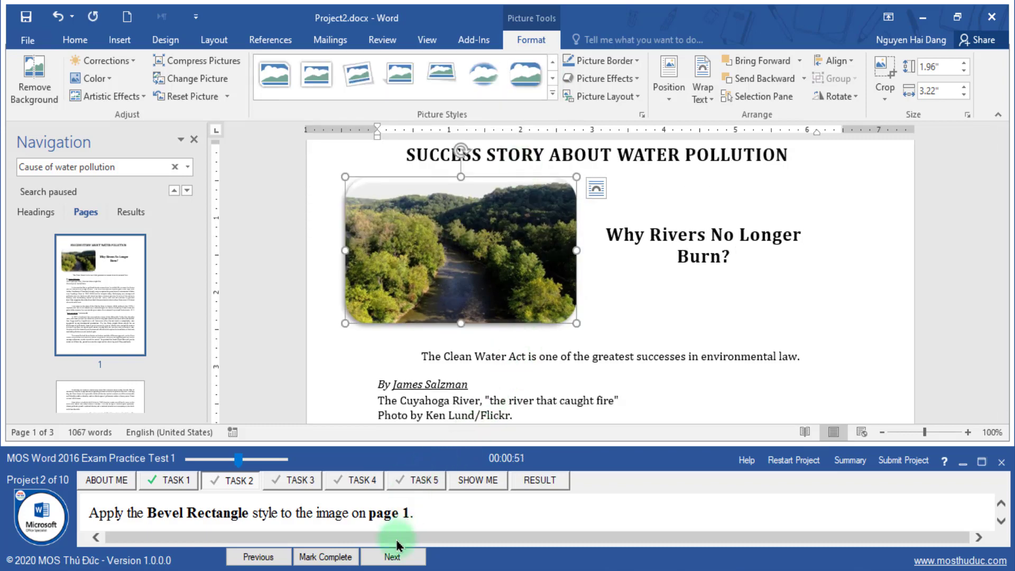
{"action": "left_click", "coordinate": [323, 557]}
- Open Task 3 and place the insertion point above the horizontal line on page 2
{"action": "left_click", "coordinate": [377, 556]}
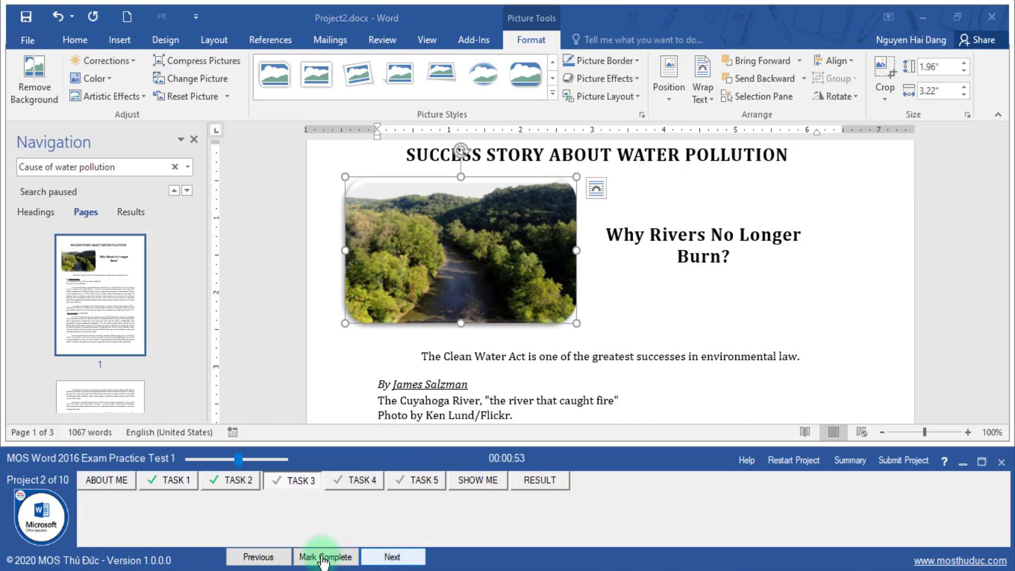
{"action": "left_click_drag", "start_coordinate": [240, 458], "coordinate": [247, 461]}
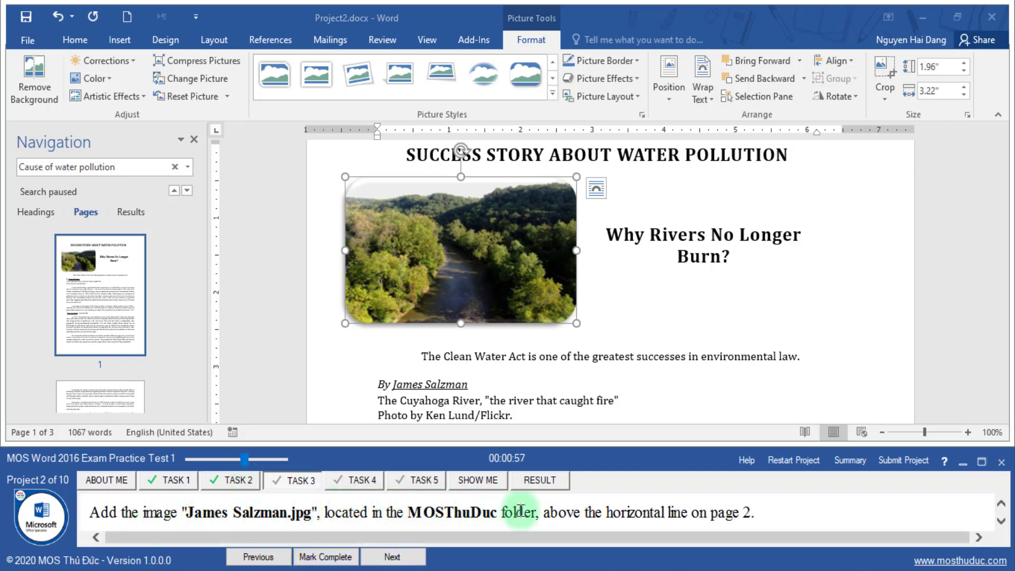
{"action": "left_click_drag", "start_coordinate": [538, 513], "coordinate": [760, 509]}
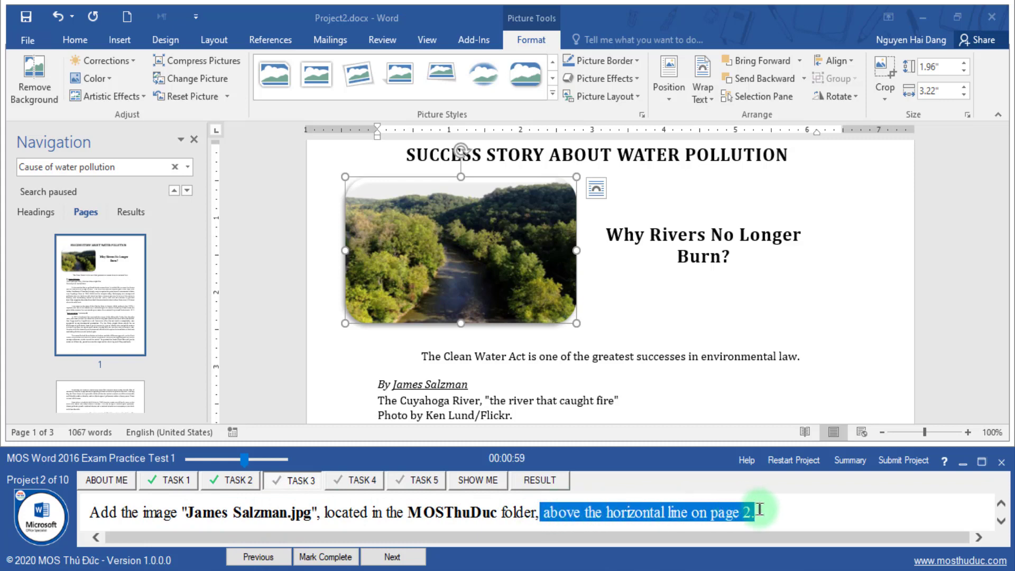
{"action": "left_click", "coordinate": [110, 299]}
{"action": "scroll", "coordinate": [109, 317], "scroll_direction": "down", "scroll_amount": 3}
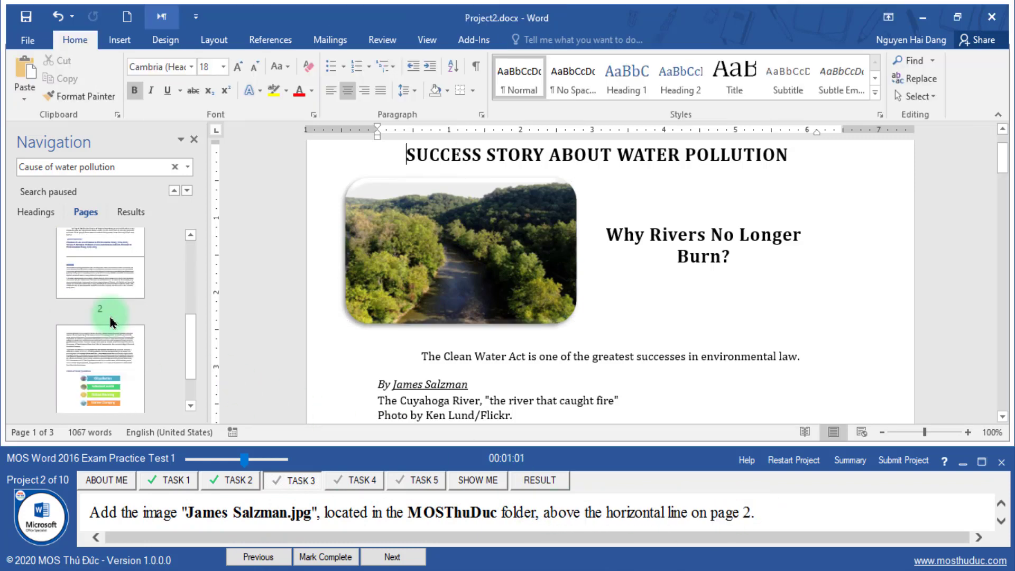
{"action": "scroll", "coordinate": [111, 307], "scroll_direction": "up", "scroll_amount": 3}
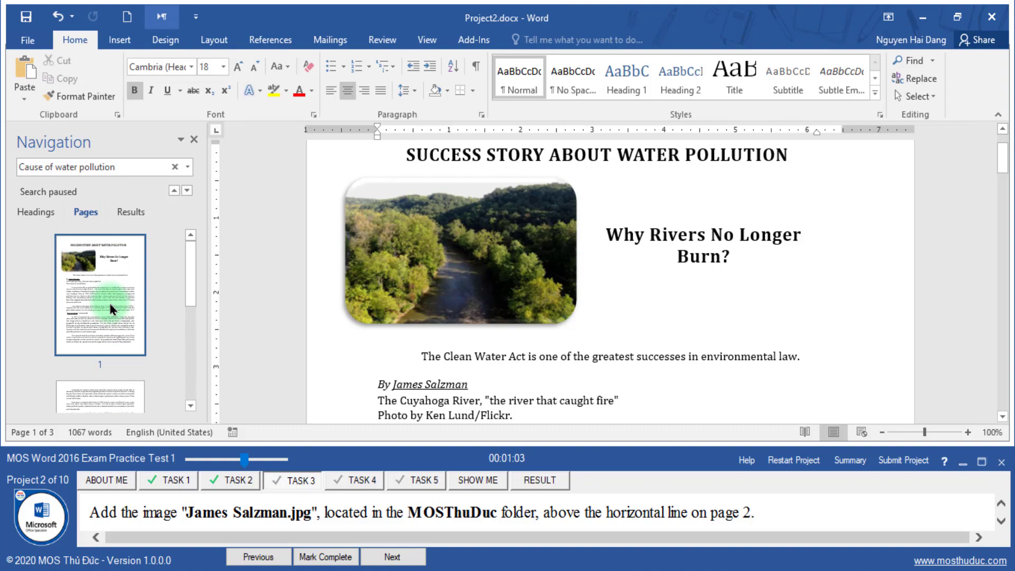
{"action": "left_click", "coordinate": [103, 389]}
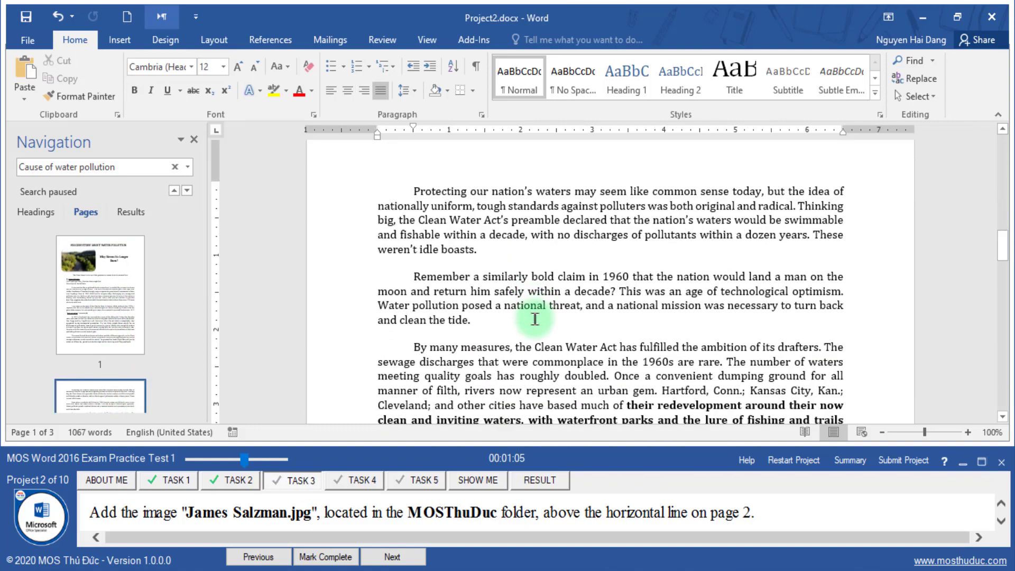
{"action": "scroll", "coordinate": [535, 317], "scroll_direction": "down", "scroll_amount": 3}
{"action": "scroll", "coordinate": [529, 285], "scroll_direction": "down", "scroll_amount": 4}
{"action": "scroll", "coordinate": [515, 296], "scroll_direction": "down", "scroll_amount": 3}
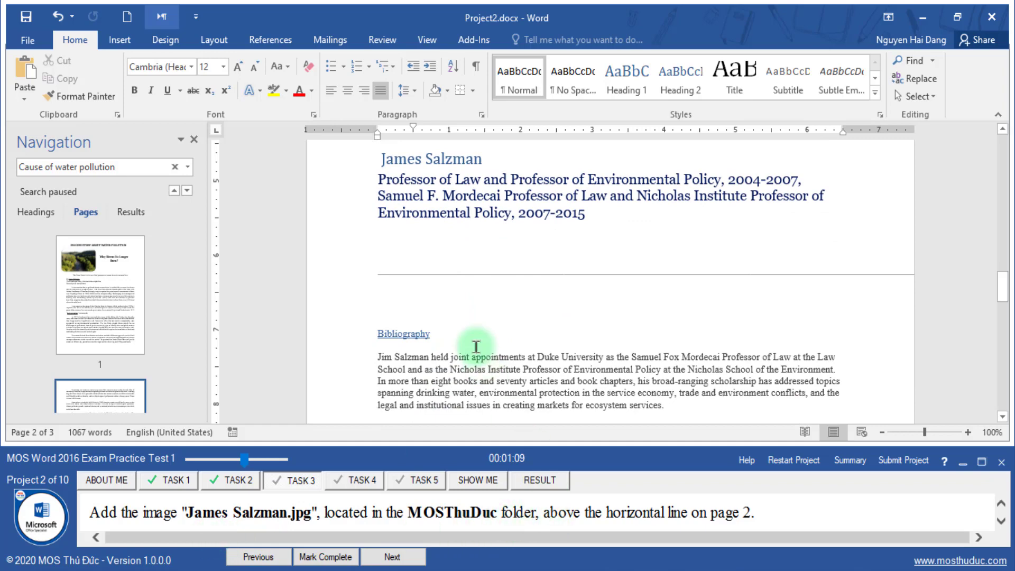
{"action": "left_click", "coordinate": [433, 263]}
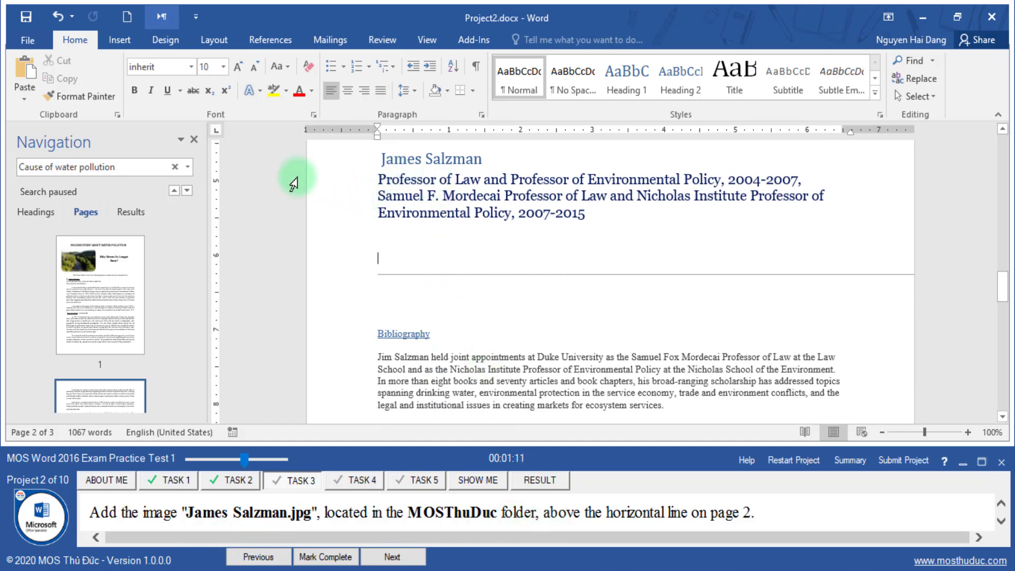
{"action": "left_click", "coordinate": [119, 40]}
{"action": "left_click", "coordinate": [143, 83]}
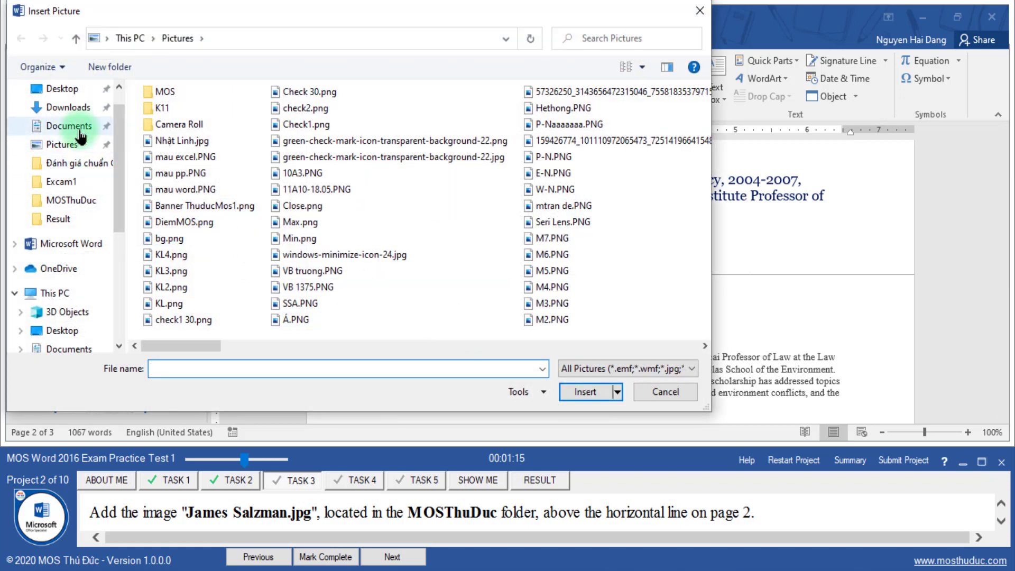
{"action": "left_click", "coordinate": [69, 126]}
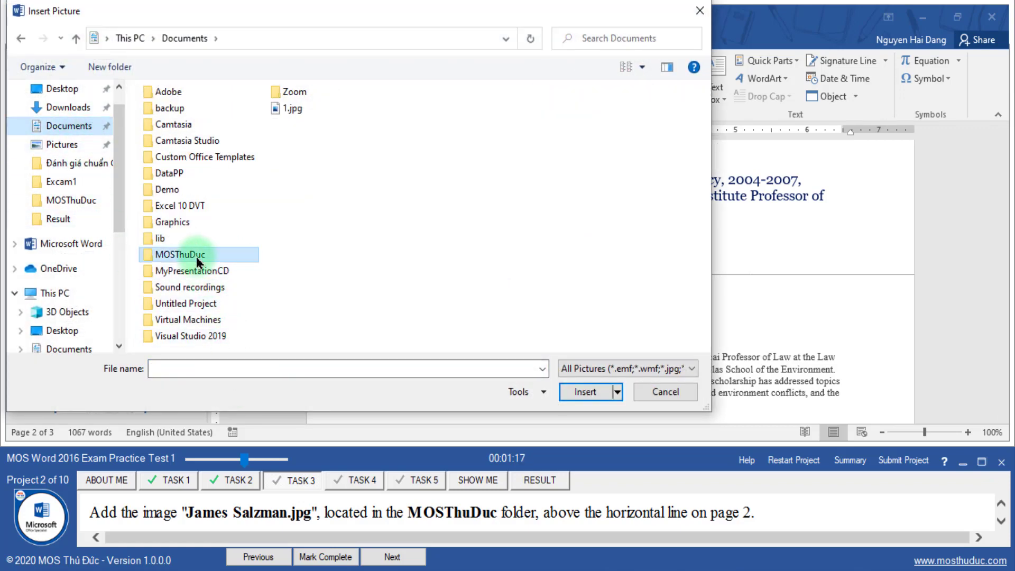
{"action": "double_click", "coordinate": [198, 256]}
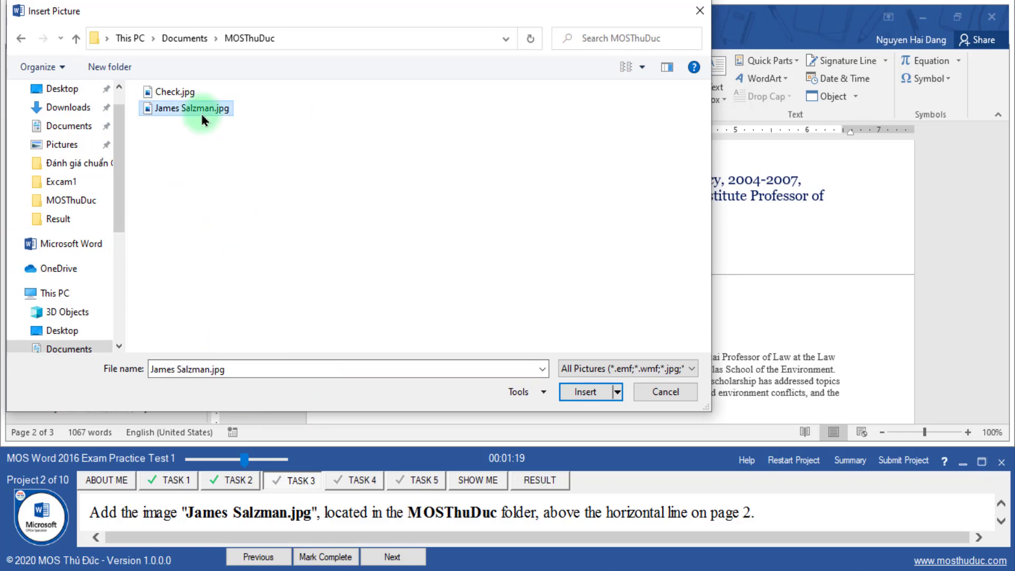
{"action": "left_click", "coordinate": [572, 392]}
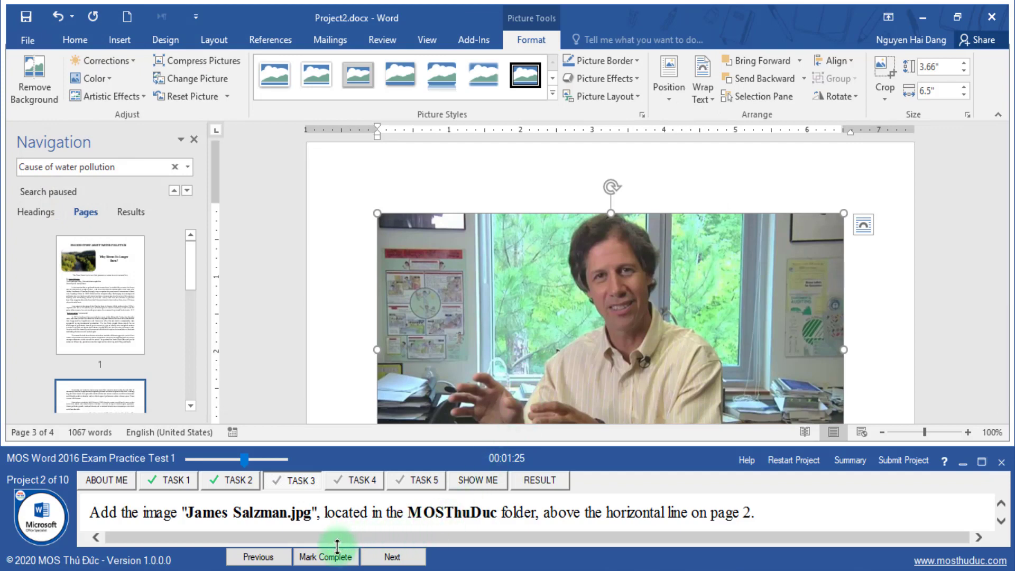
{"action": "left_click", "coordinate": [337, 549]}
- Open Task 4 and cut the James Salzman picture from its current spot
{"action": "left_click", "coordinate": [391, 557]}
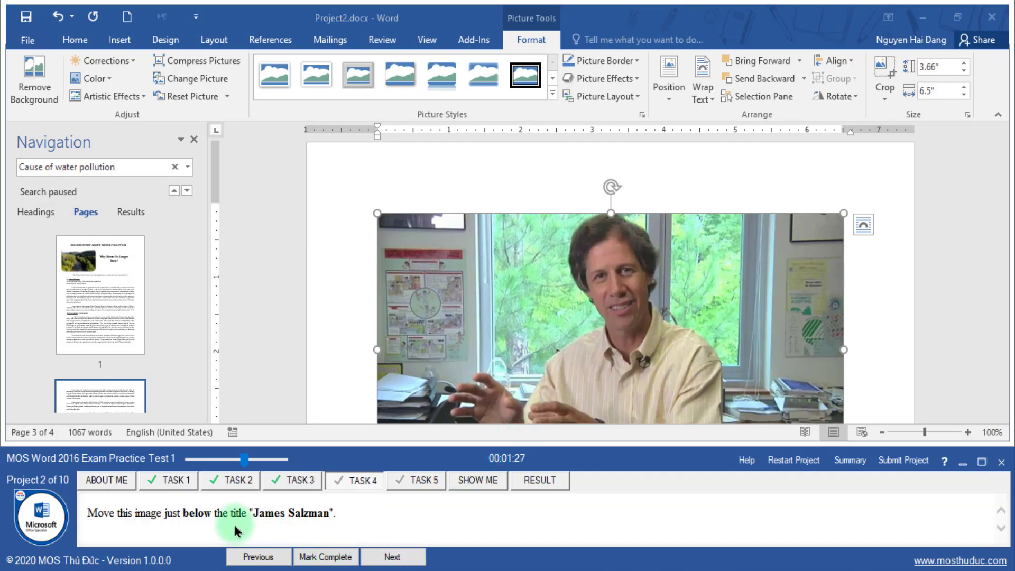
{"action": "left_click_drag", "start_coordinate": [242, 464], "coordinate": [257, 484]}
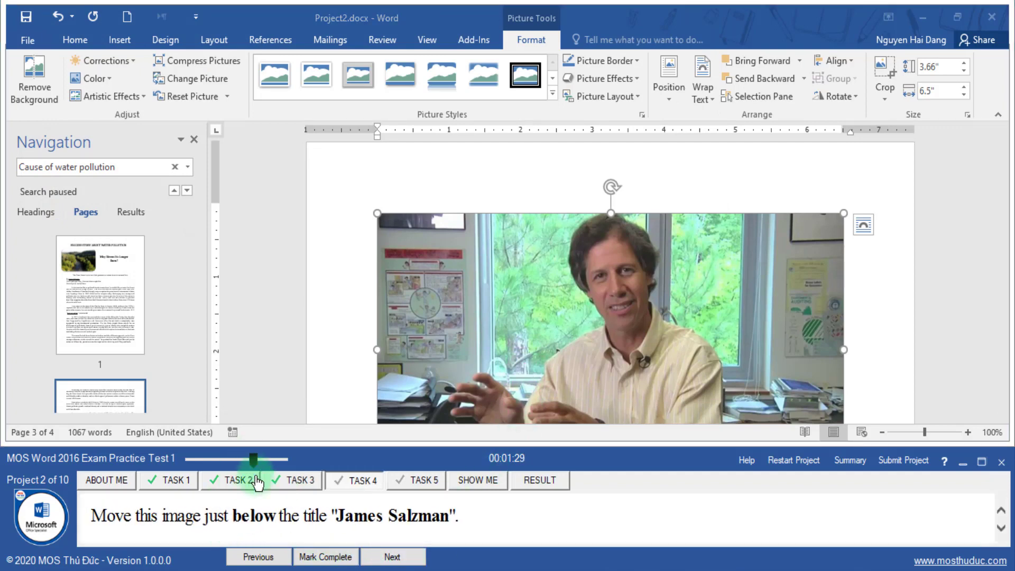
{"action": "right_click", "coordinate": [510, 330]}
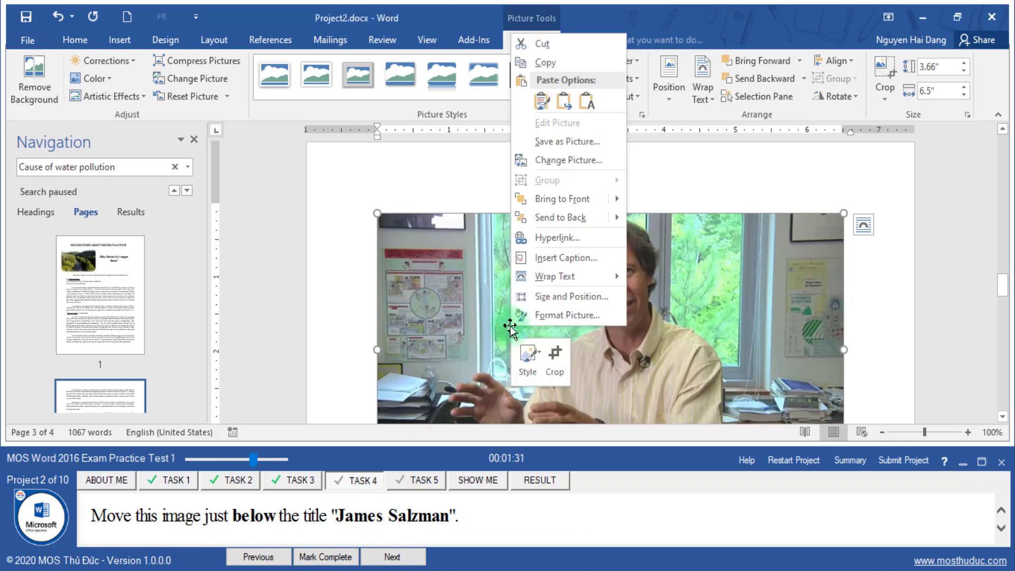
{"action": "left_click", "coordinate": [540, 44]}
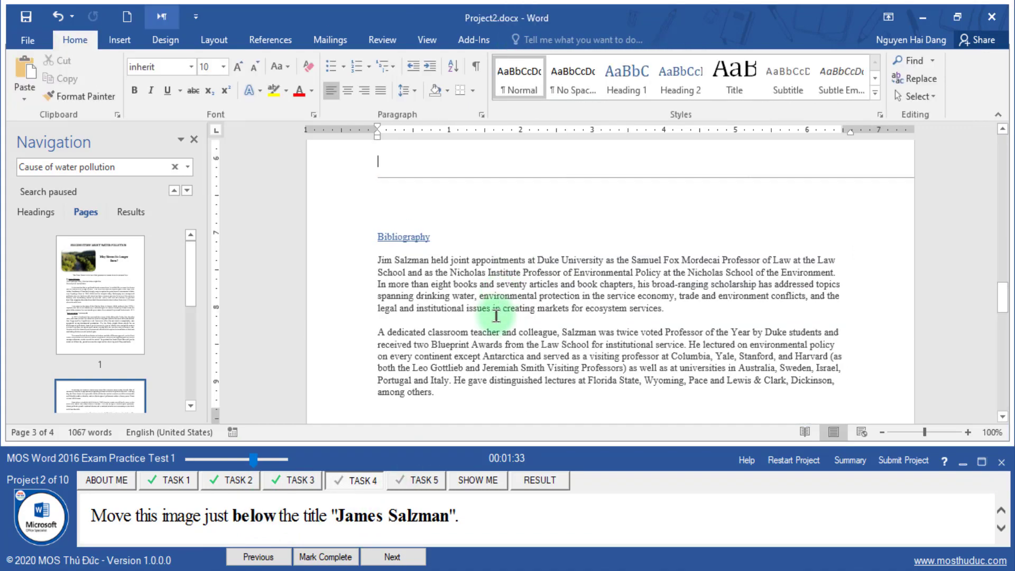
- Paste the picture below the James Salzman heading, mark Task 4 complete, and advance
{"action": "scroll", "coordinate": [508, 344], "scroll_direction": "up", "scroll_amount": 4}
{"action": "scroll", "coordinate": [496, 316], "scroll_direction": "up", "scroll_amount": 4}
{"action": "scroll", "coordinate": [496, 315], "scroll_direction": "up", "scroll_amount": 1}
{"action": "scroll", "coordinate": [507, 312], "scroll_direction": "down", "scroll_amount": 3}
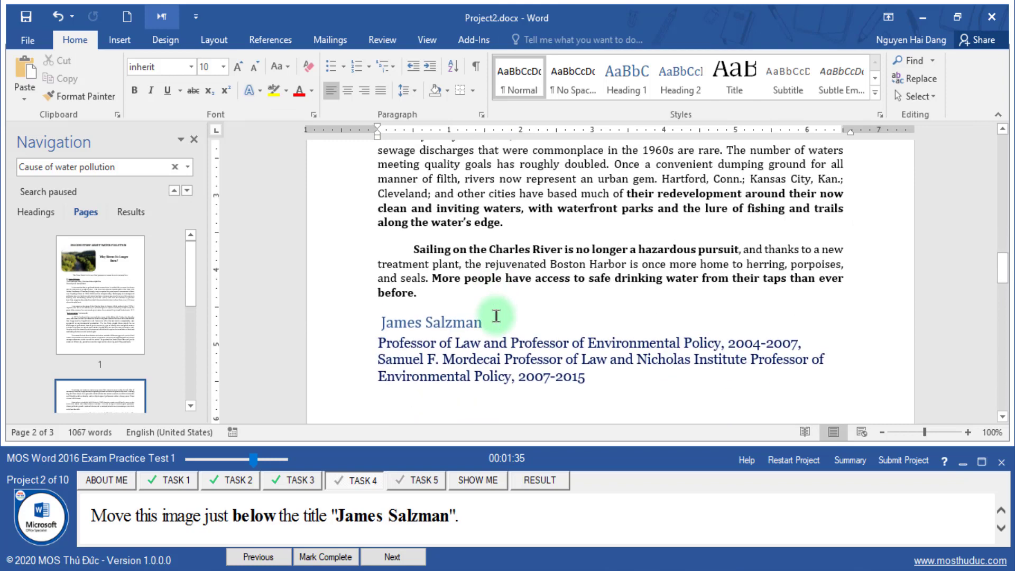
{"action": "left_click", "coordinate": [522, 317]}
{"action": "right_click", "coordinate": [497, 331]}
{"action": "left_click", "coordinate": [526, 394]}
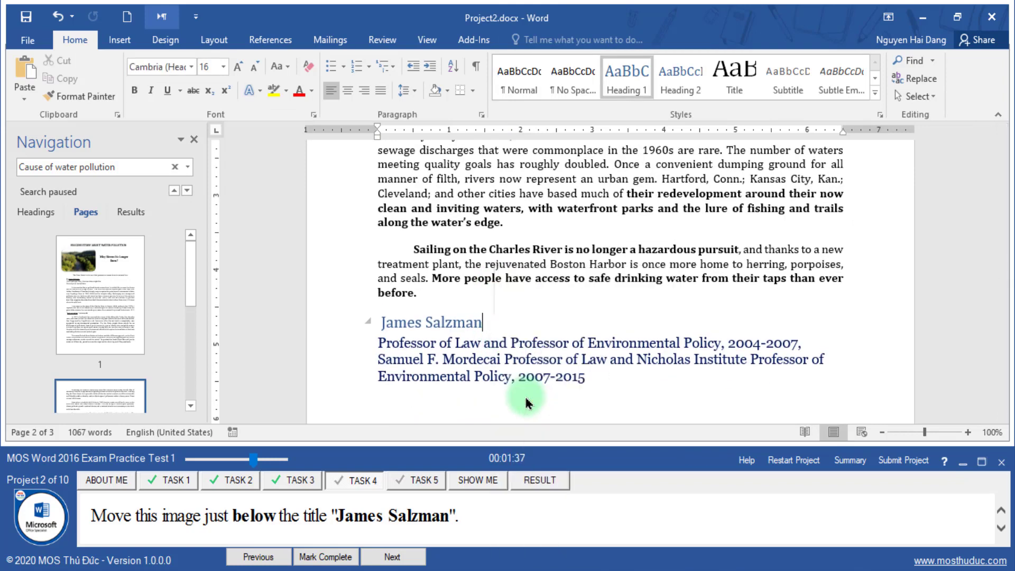
{"action": "left_click", "coordinate": [349, 555]}
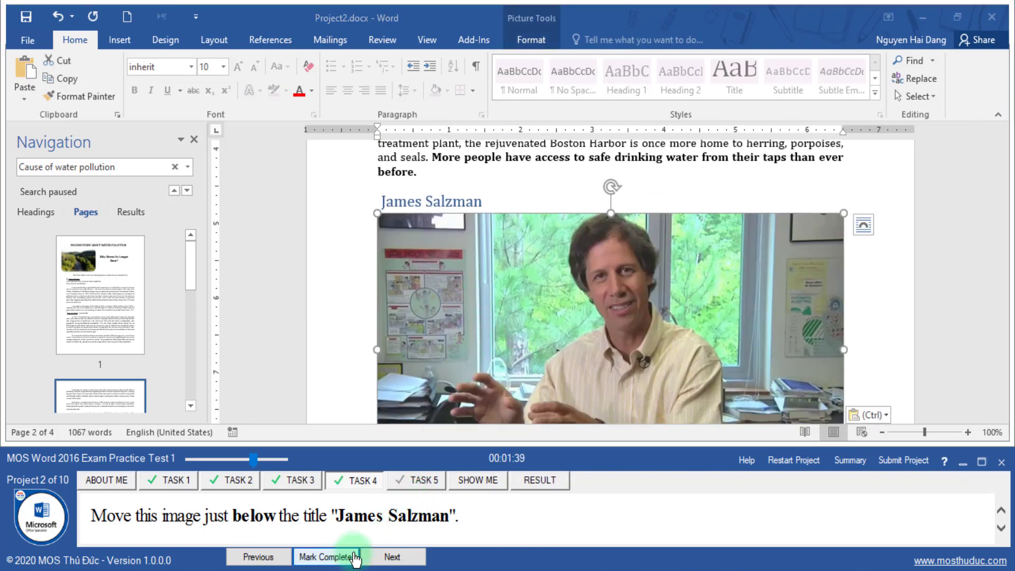
{"action": "left_click", "coordinate": [379, 557]}
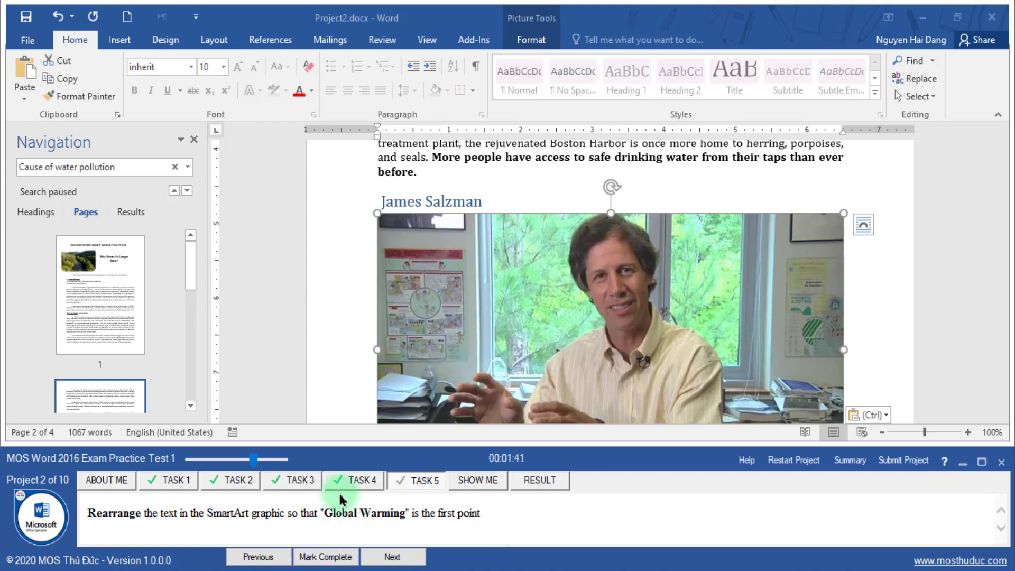
- Select the water-pollution SmartArt and put the caret in its Global Warming bullet
{"action": "left_click", "coordinate": [250, 459]}
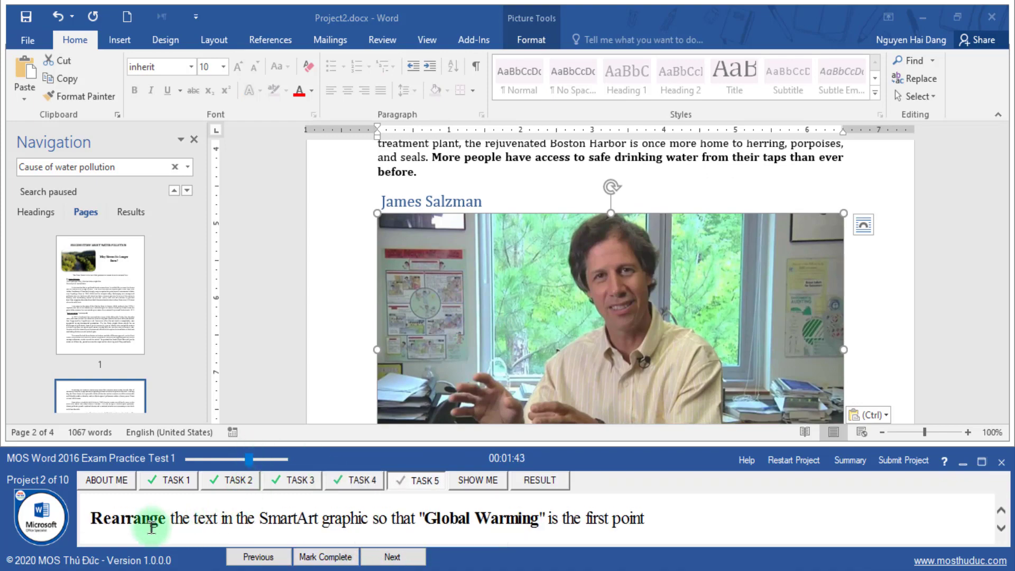
{"action": "left_click", "coordinate": [90, 305]}
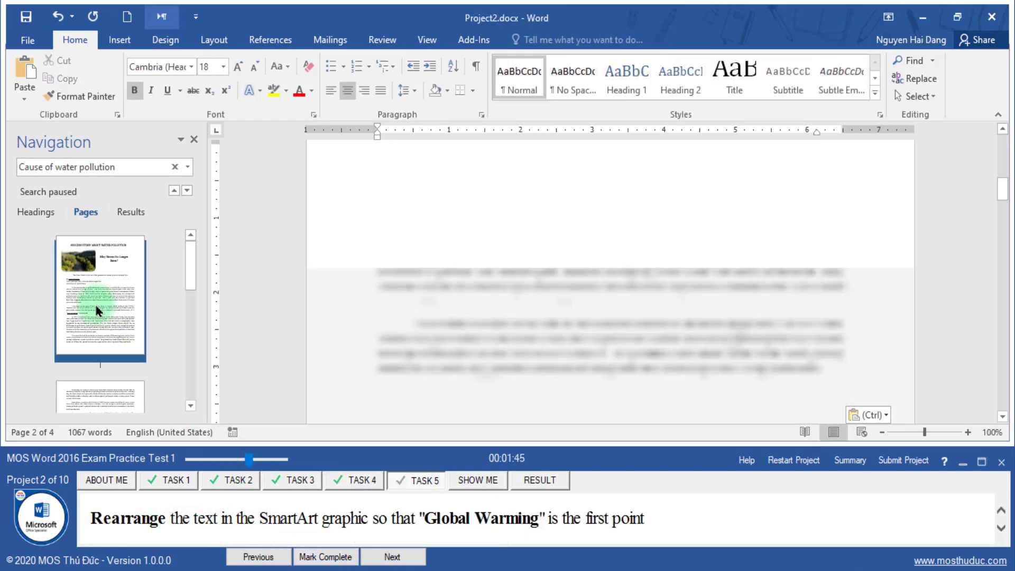
{"action": "scroll", "coordinate": [96, 335], "scroll_direction": "down", "scroll_amount": 3}
{"action": "left_click", "coordinate": [154, 330]}
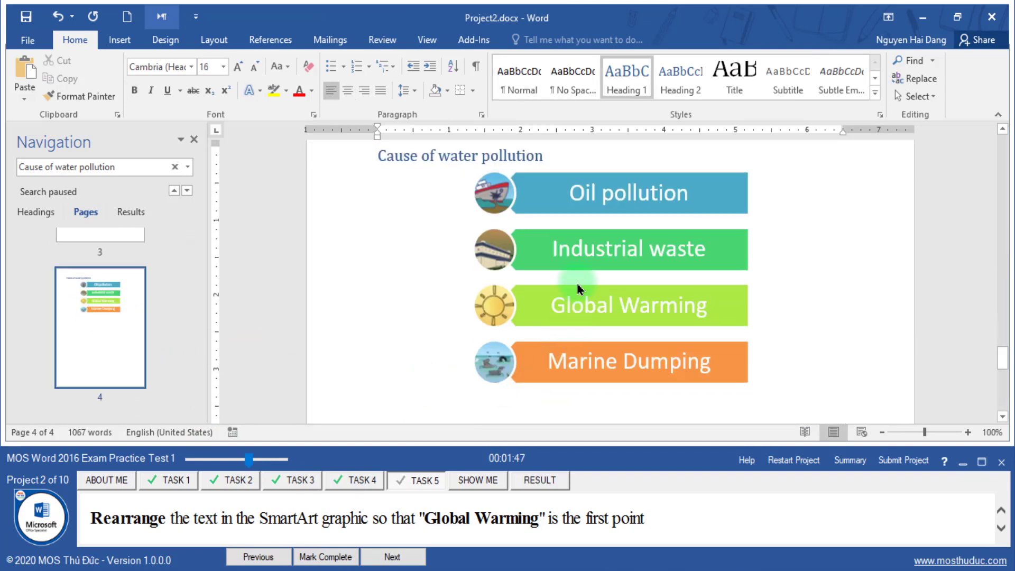
{"action": "left_click", "coordinate": [578, 288]}
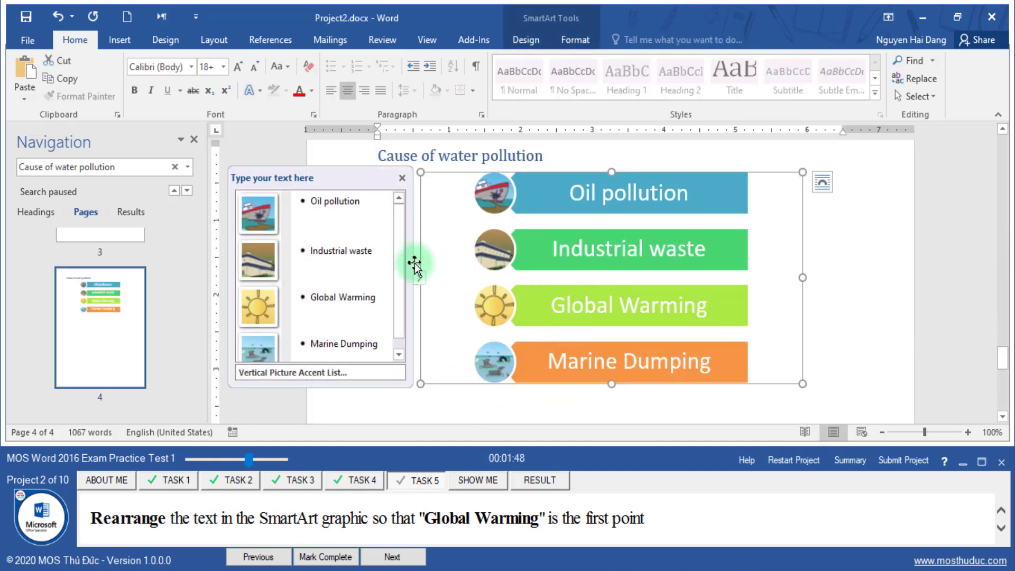
{"action": "double_click", "coordinate": [443, 513]}
{"action": "left_click", "coordinate": [327, 292]}
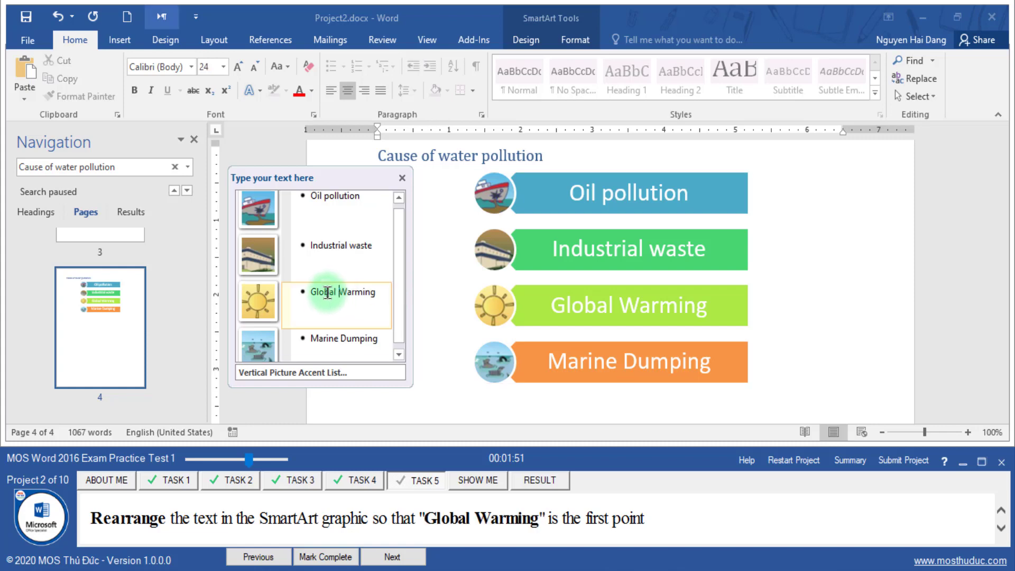
- Move Global Warming up twice to first place, mark Task 5 complete, and submit the project
{"action": "left_click", "coordinate": [523, 41]}
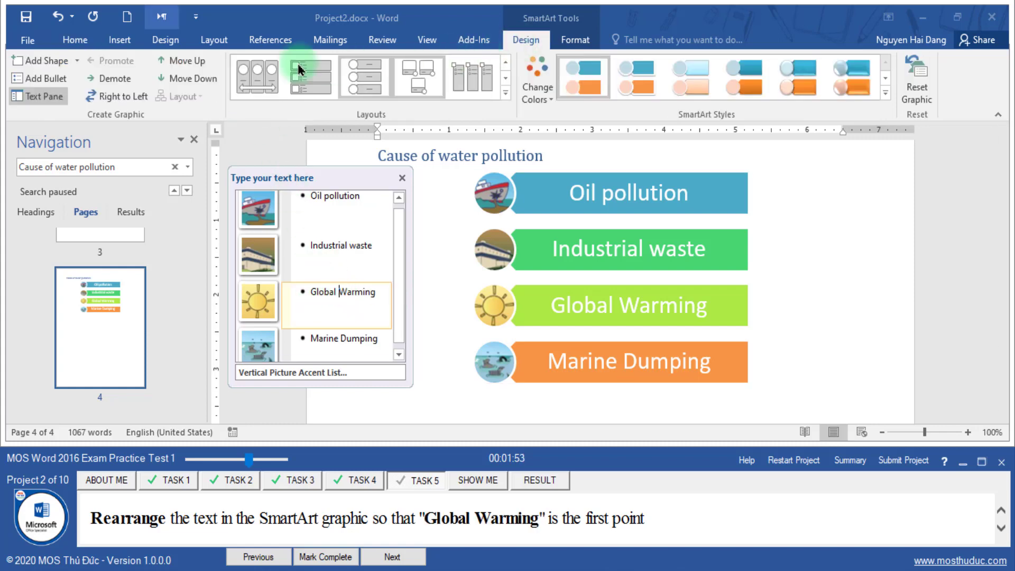
{"action": "left_click", "coordinate": [195, 62]}
{"action": "left_click", "coordinate": [196, 63]}
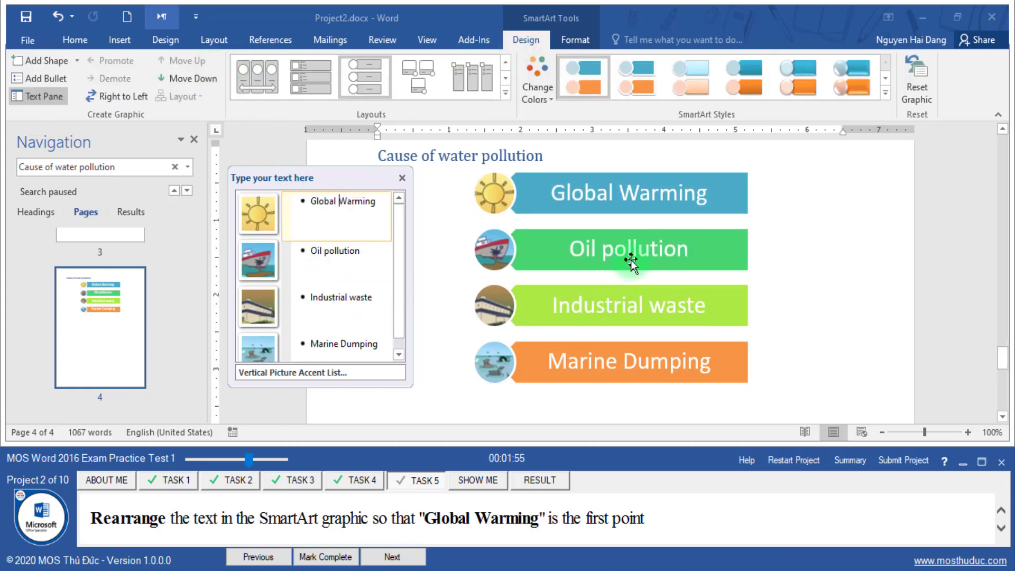
{"action": "left_click", "coordinate": [332, 558]}
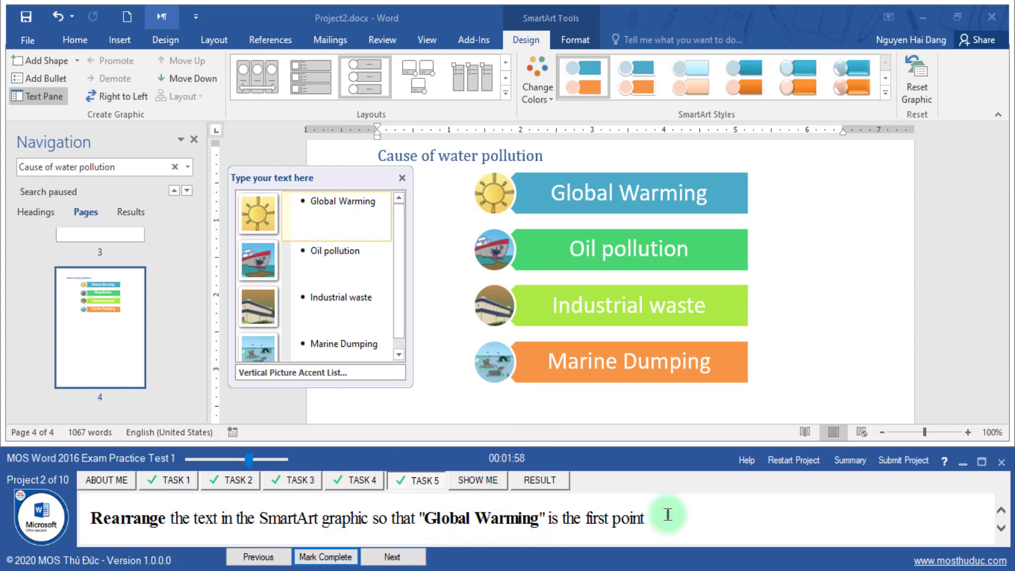
{"action": "left_click", "coordinate": [884, 460]}
{"action": "left_click", "coordinate": [638, 444]}
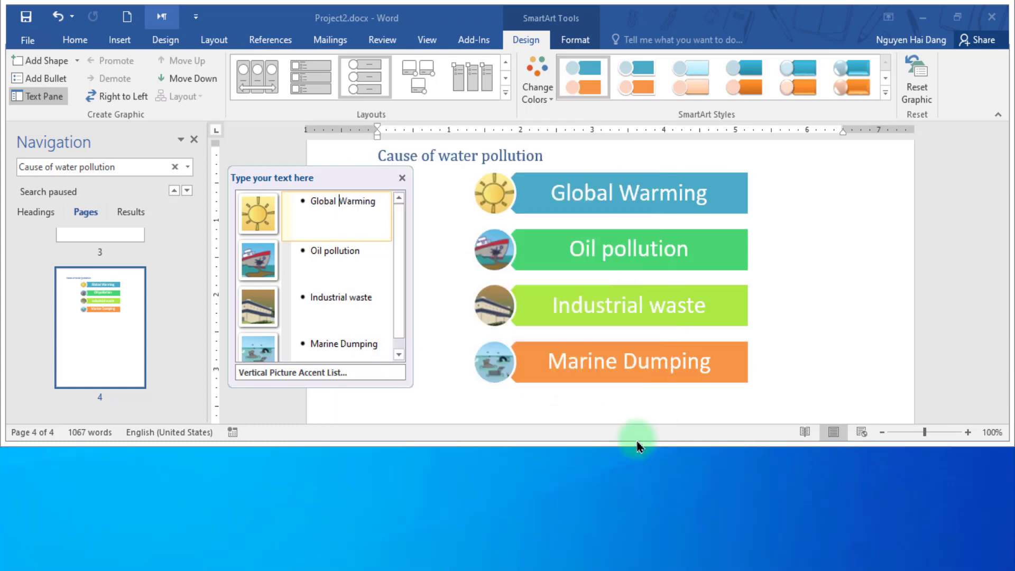
- Open Project3 and bring up Task 1's line-spacing instructions
{"action": "left_click", "coordinate": [449, 324]}
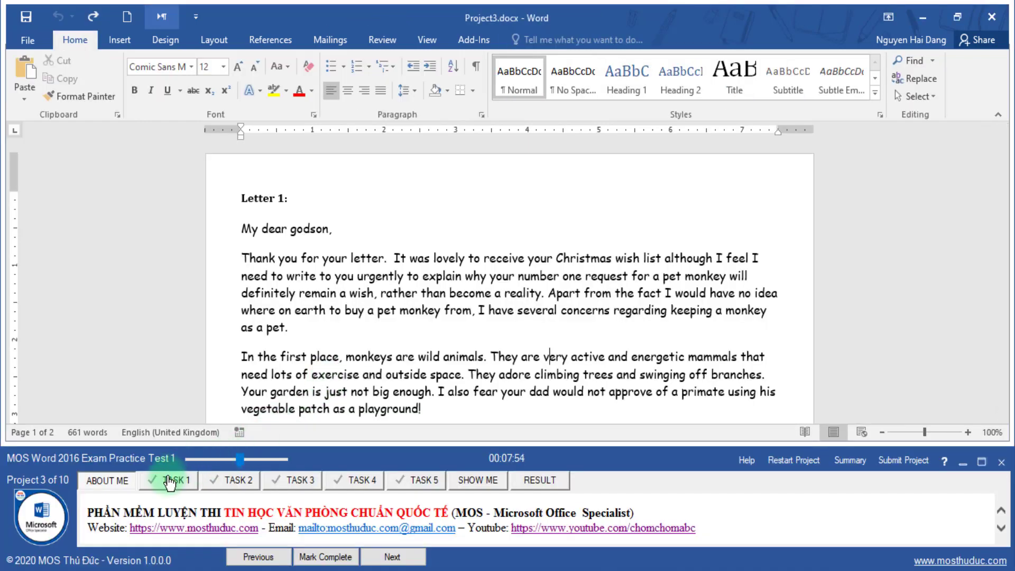
{"action": "left_click", "coordinate": [170, 482]}
{"action": "left_click_drag", "start_coordinate": [106, 514], "coordinate": [260, 514]}
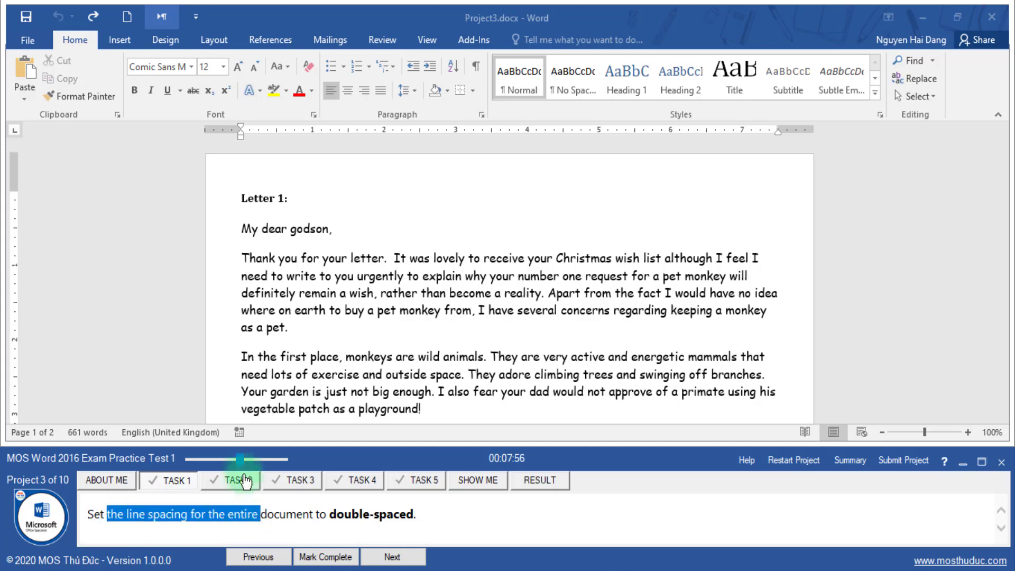
{"action": "left_click_drag", "start_coordinate": [241, 460], "coordinate": [250, 459]}
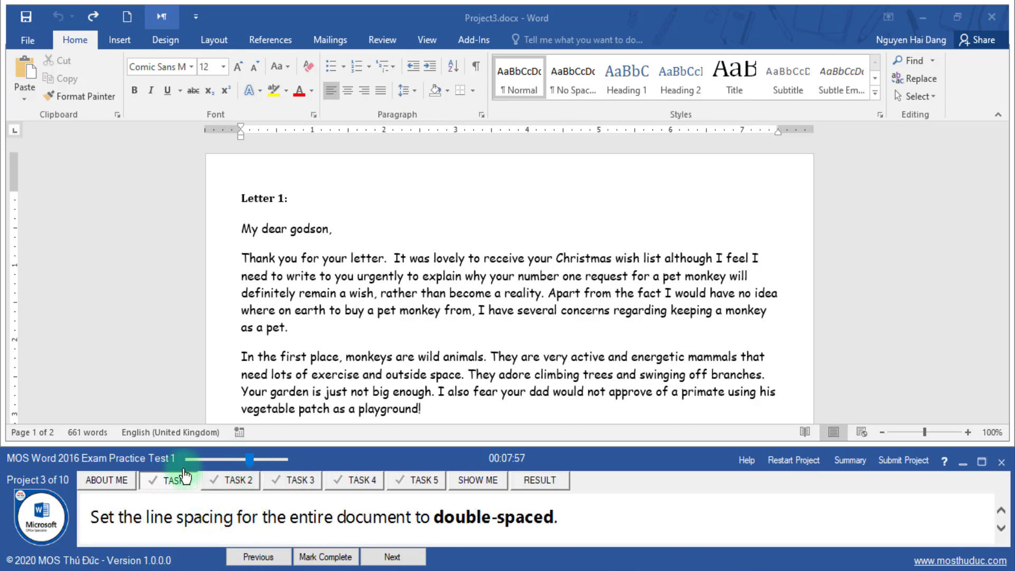
- Set the whole letter to 2.0 line spacing and mark Task 1 complete
{"action": "double_click", "coordinate": [211, 333]}
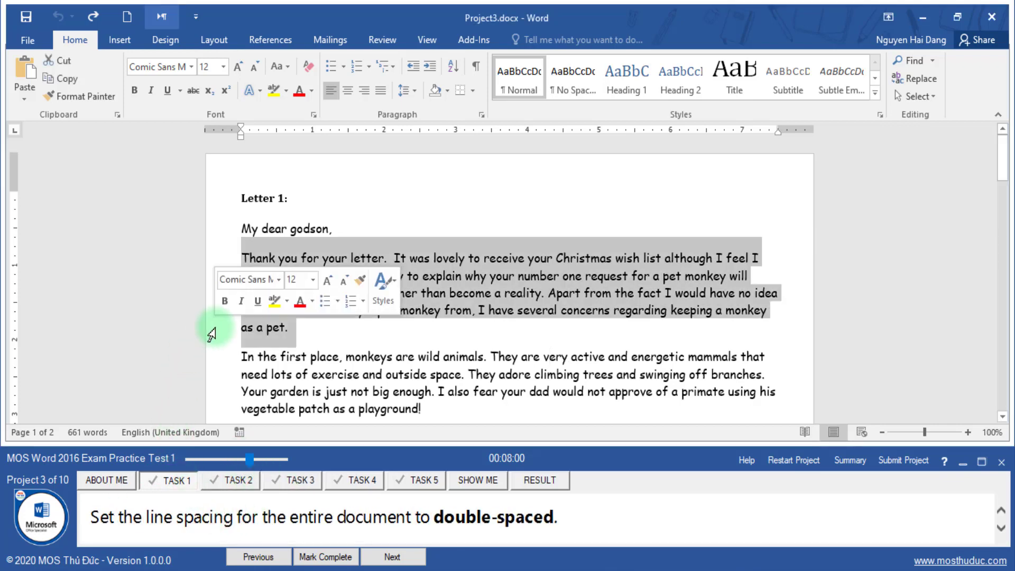
{"action": "left_click", "coordinate": [211, 333]}
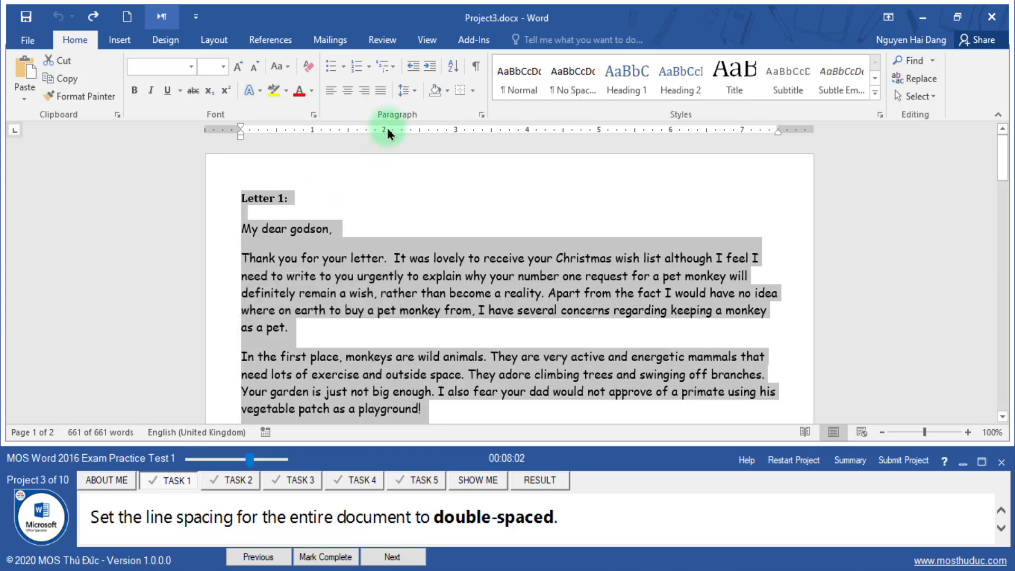
{"action": "left_click", "coordinate": [409, 94]}
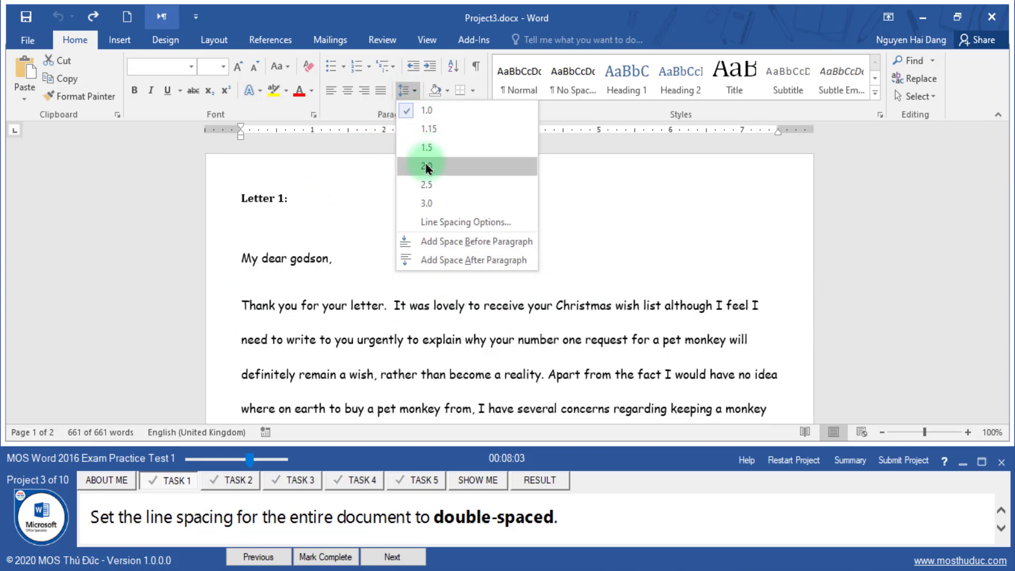
{"action": "left_click", "coordinate": [425, 147]}
{"action": "left_click", "coordinate": [323, 560]}
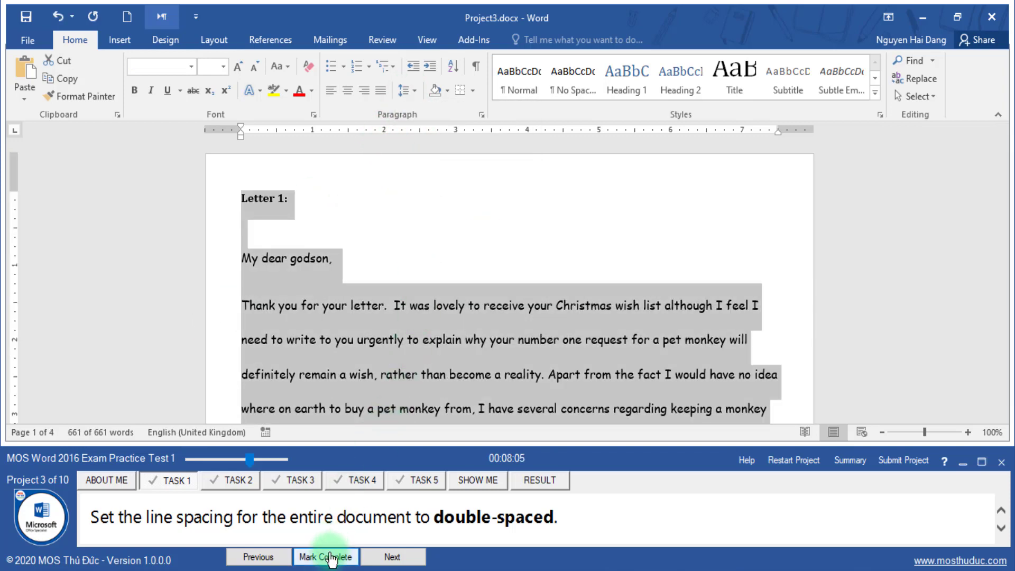
{"action": "left_click", "coordinate": [390, 557]}
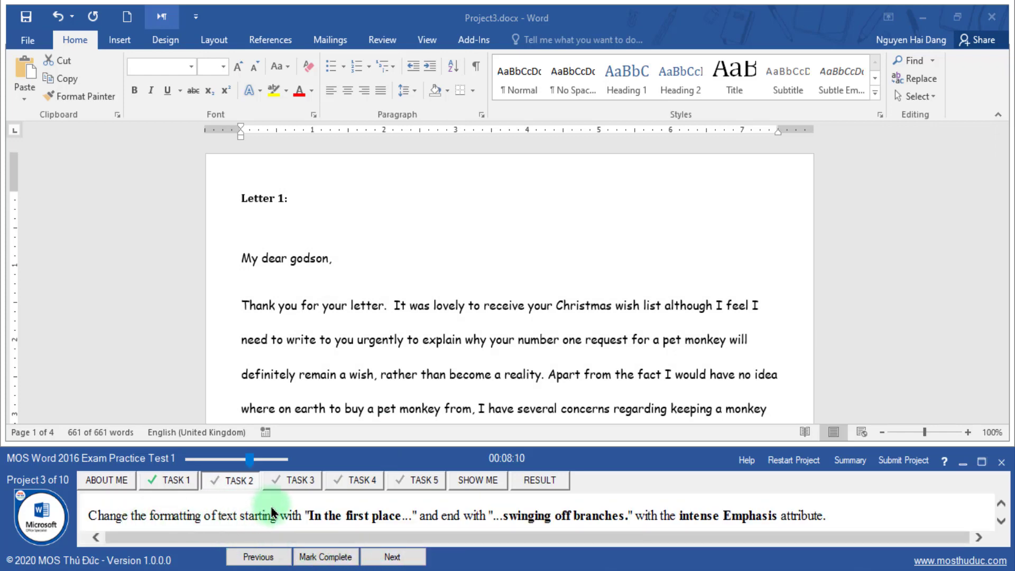
- Find and select the passage from 'In the first place' to 'swinging off branches.'
{"action": "left_click_drag", "start_coordinate": [312, 516], "coordinate": [356, 505]}
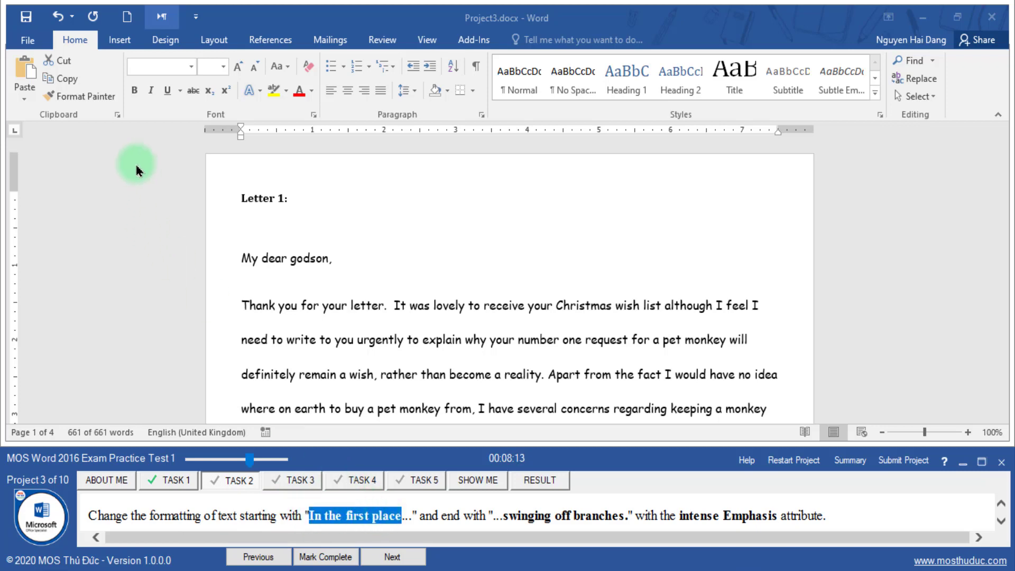
{"action": "left_click", "coordinate": [428, 41]}
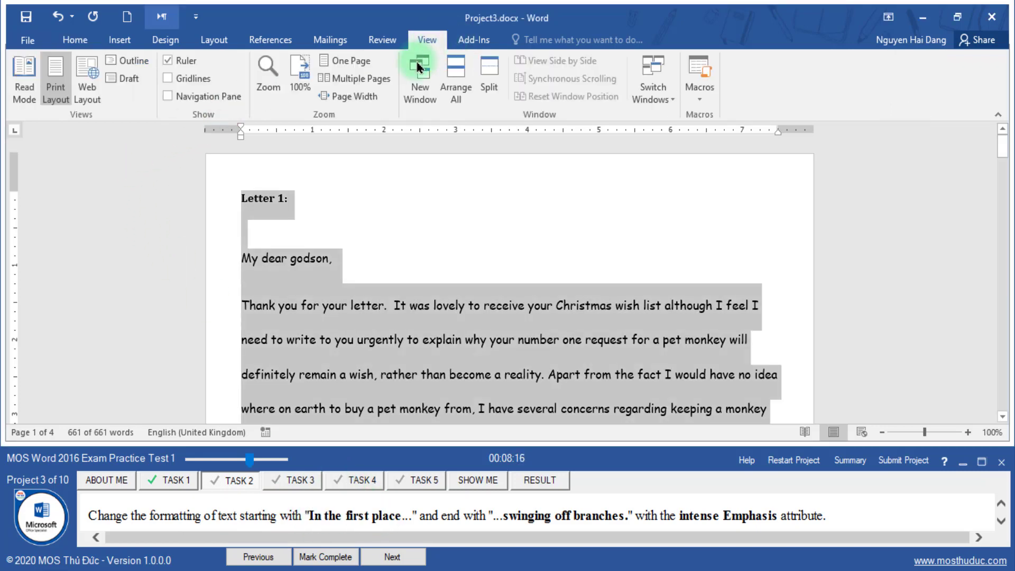
{"action": "left_click", "coordinate": [201, 97]}
{"action": "left_click", "coordinate": [110, 167]}
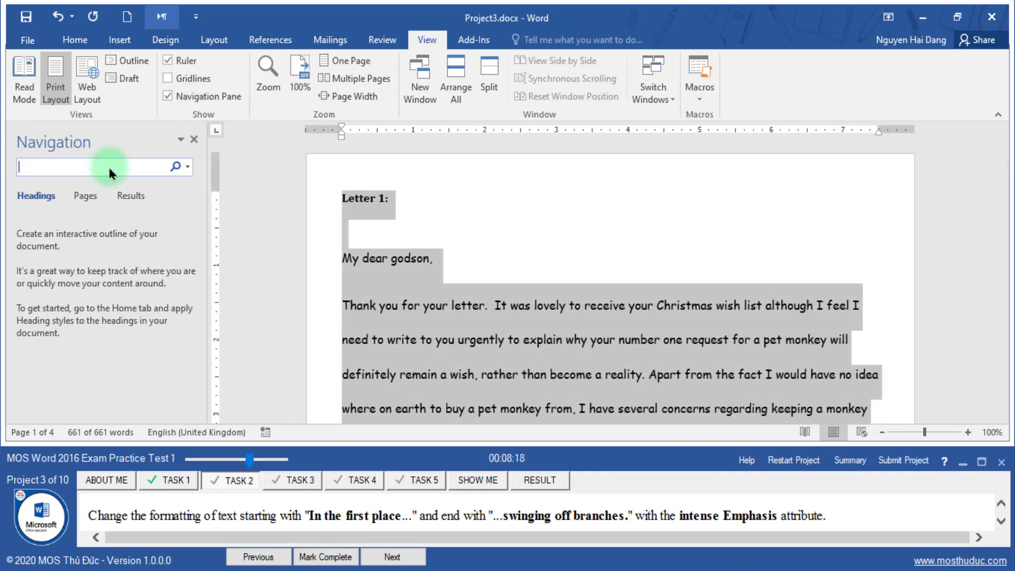
{"action": "type", "text": "In the first place"}
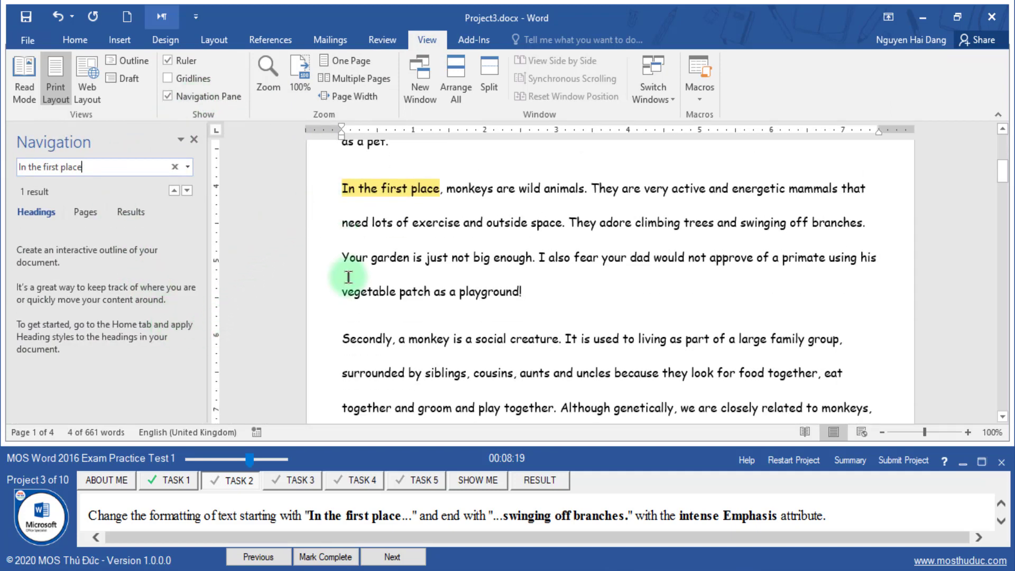
{"action": "left_click_drag", "start_coordinate": [585, 515], "coordinate": [611, 516]}
{"action": "left_click", "coordinate": [495, 250]}
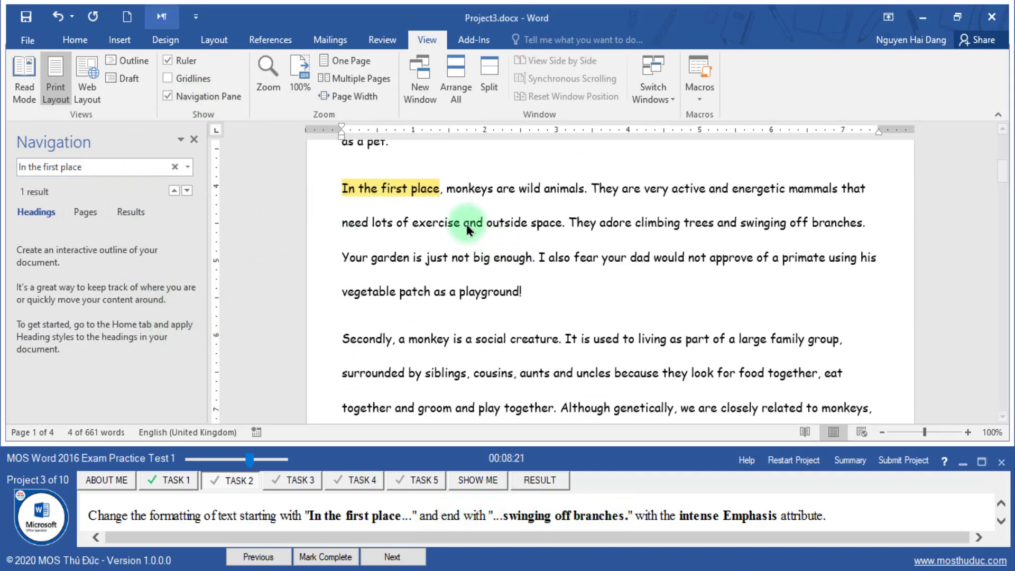
{"action": "left_click", "coordinate": [351, 190]}
{"action": "mouse_move", "coordinate": [329, 193]}
{"action": "left_mouse_down"}
{"action": "mouse_move", "coordinate": [326, 217]}
{"action": "mouse_move", "coordinate": [869, 228]}
{"action": "left_mouse_up"}
{"action": "left_click", "coordinate": [354, 187]}
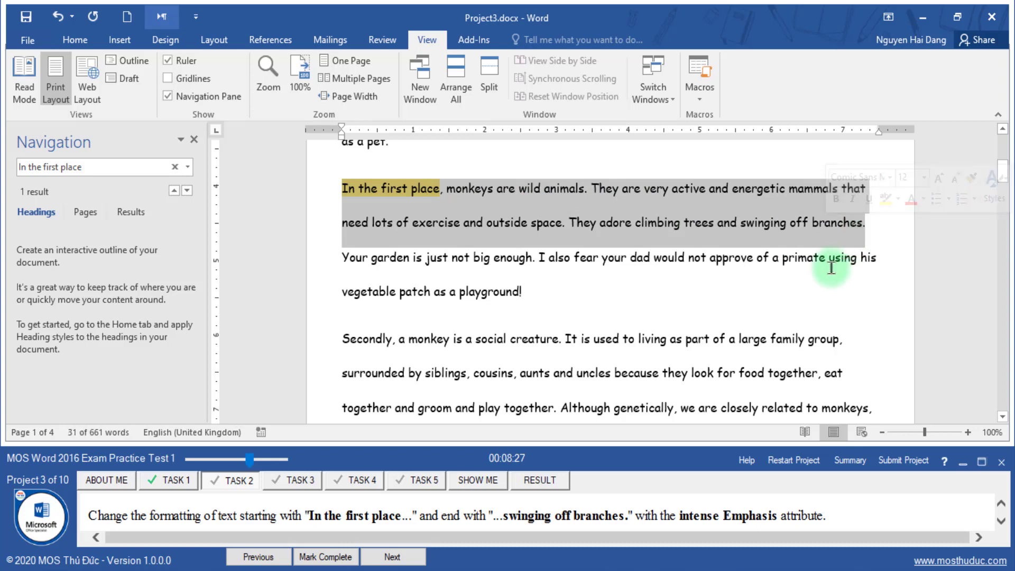
{"action": "left_click", "coordinate": [554, 541]}
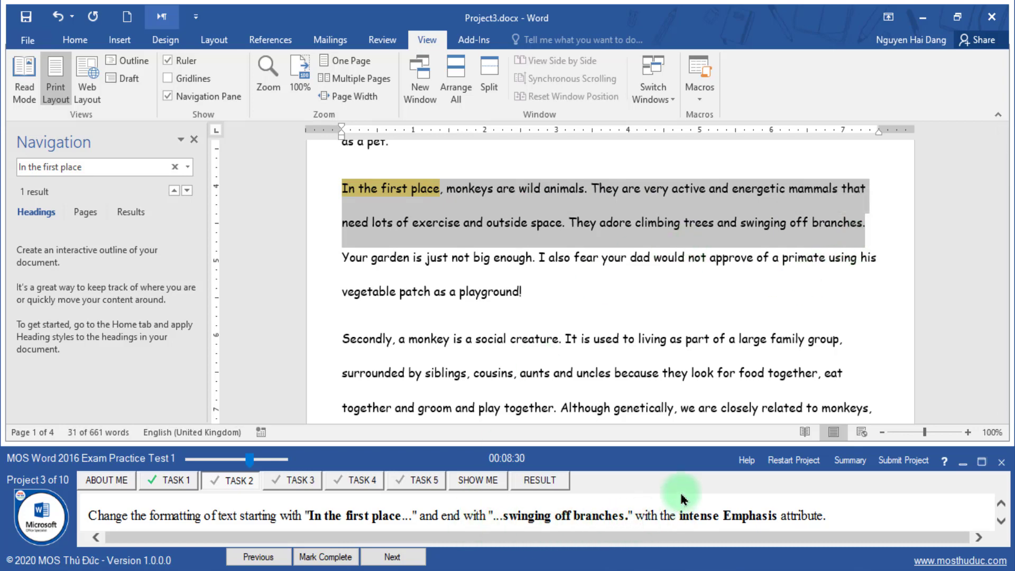
- Apply the Intense Emphasis style to the passage and mark Task 2 complete
{"action": "left_click", "coordinate": [75, 40]}
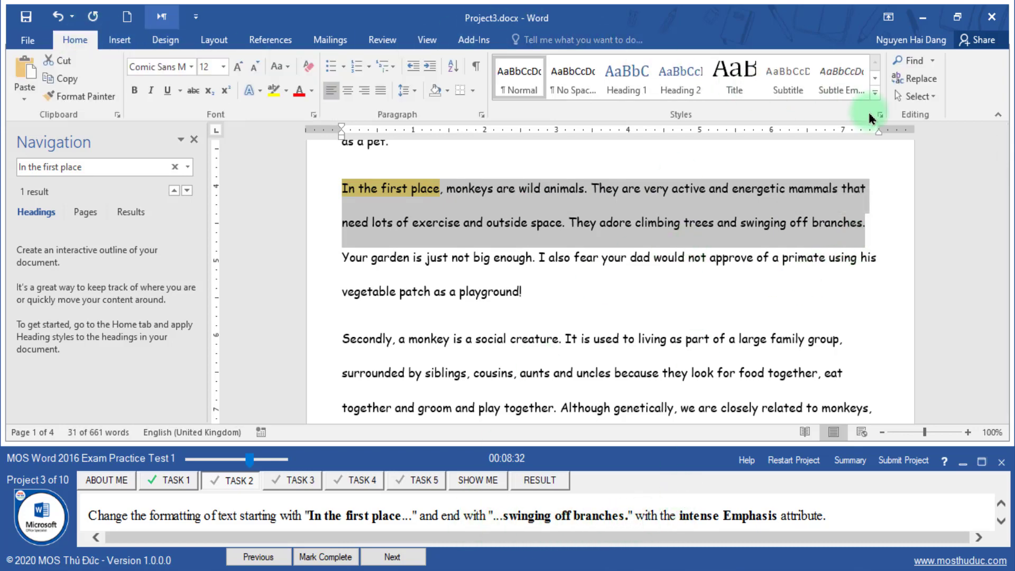
{"action": "left_click", "coordinate": [875, 100]}
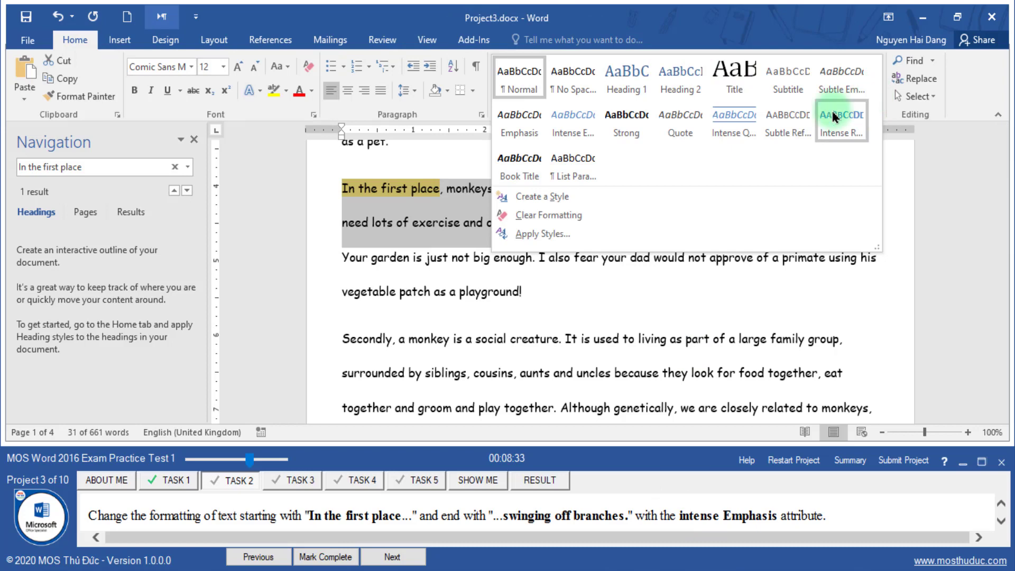
{"action": "left_click", "coordinate": [585, 127]}
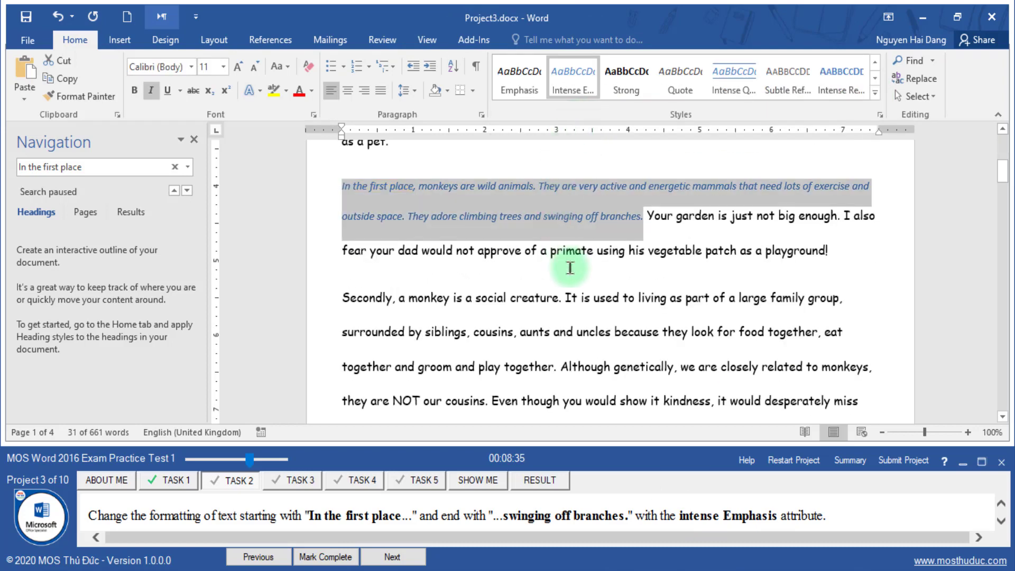
{"action": "left_click", "coordinate": [338, 559]}
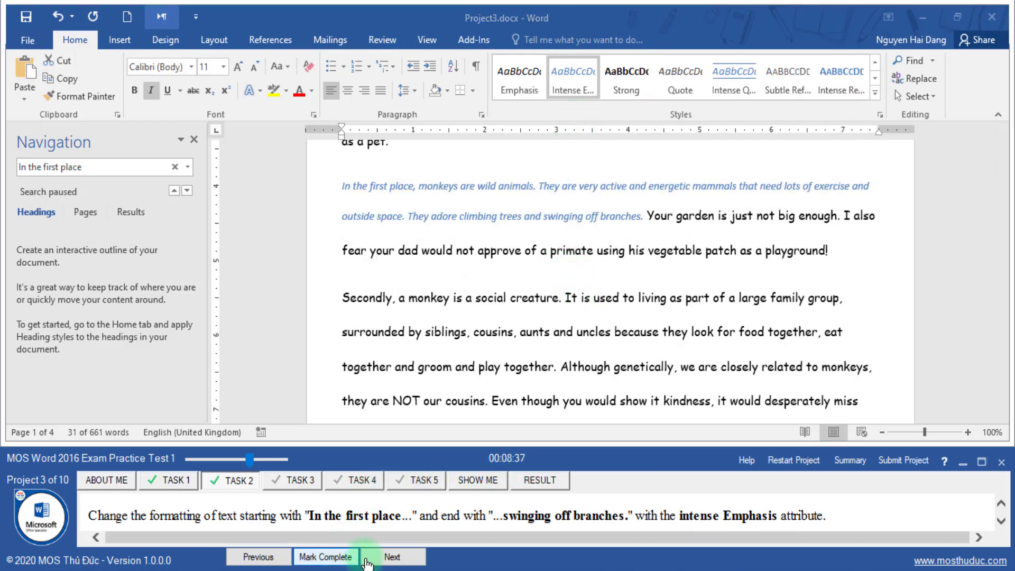
{"action": "left_click", "coordinate": [377, 562]}
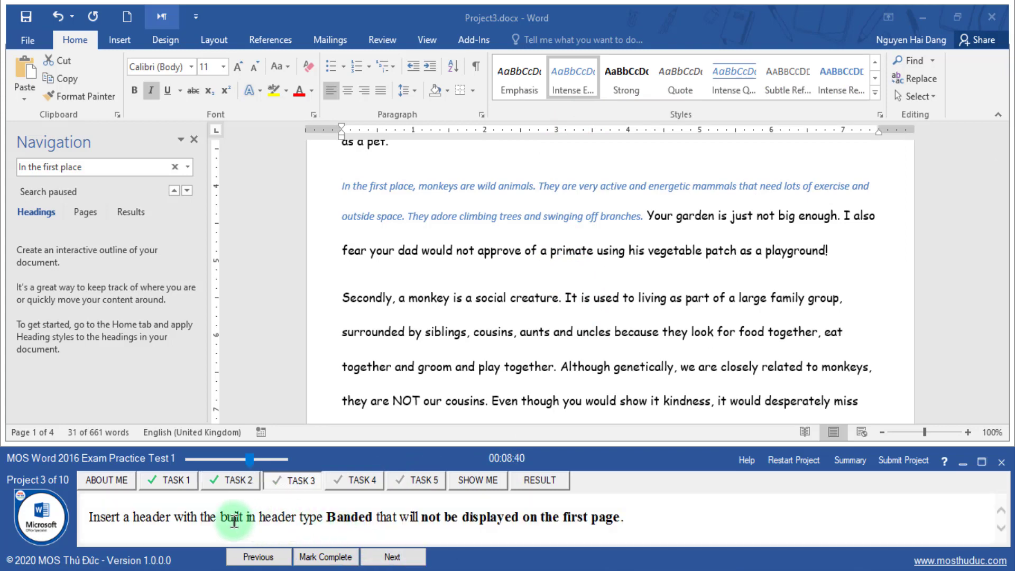
- Insert the Banded header with Different First Page checked, close the header, and mark Task 3 complete
{"action": "left_click_drag", "start_coordinate": [139, 517], "coordinate": [176, 520]}
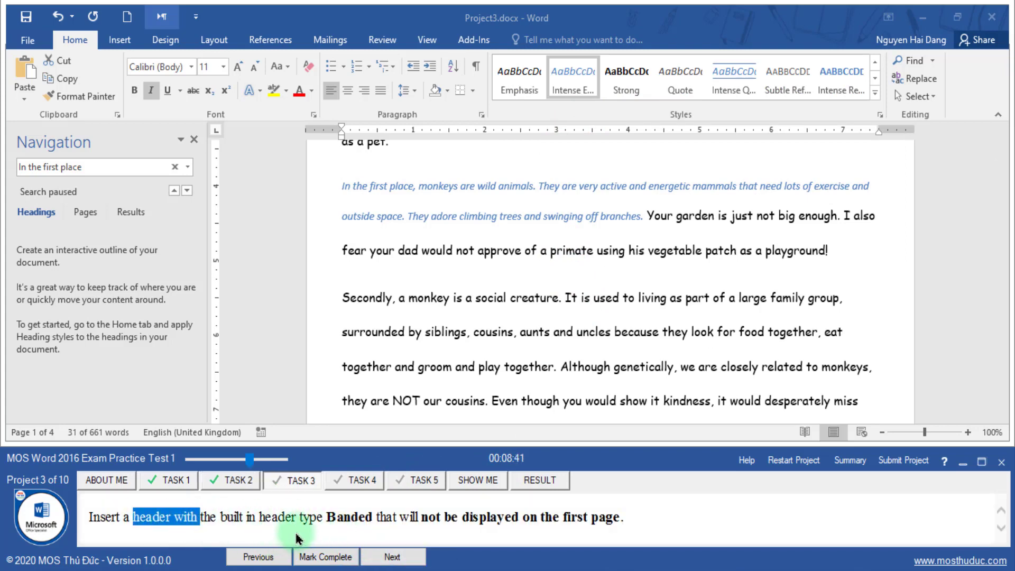
{"action": "left_click_drag", "start_coordinate": [327, 517], "coordinate": [362, 517]}
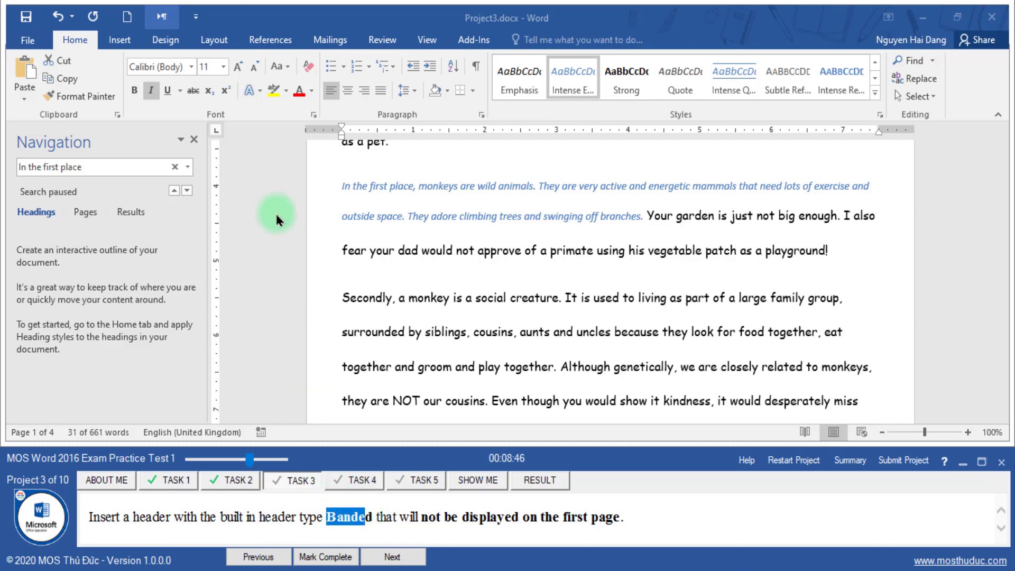
{"action": "left_click", "coordinate": [121, 44]}
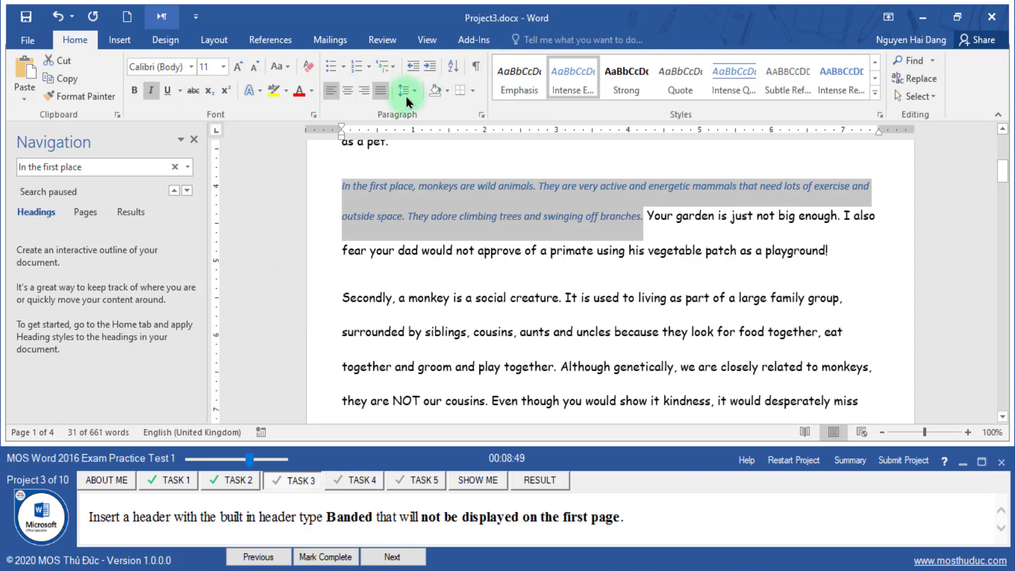
{"action": "left_click", "coordinate": [120, 40]}
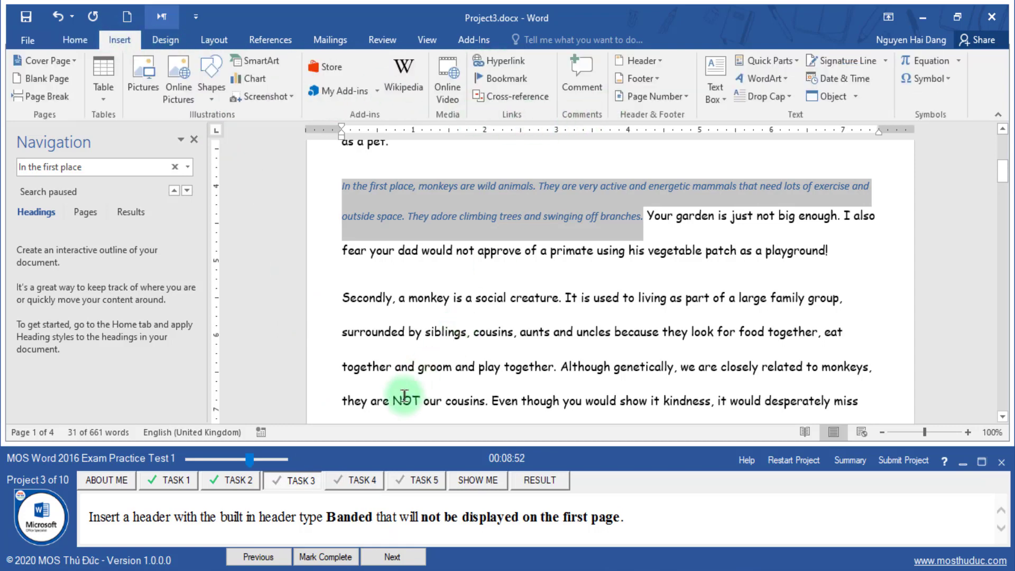
{"action": "left_click", "coordinate": [635, 58]}
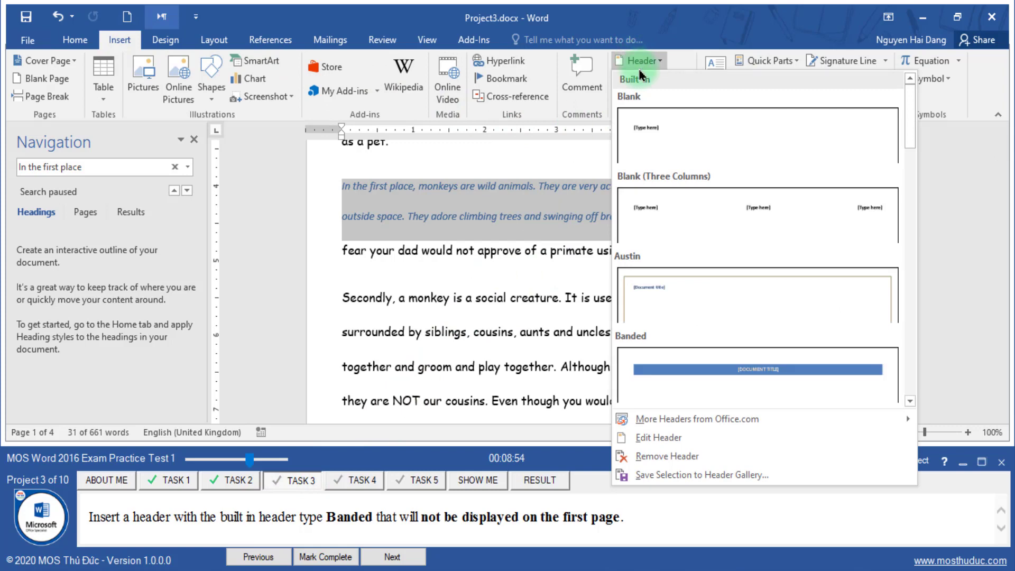
{"action": "left_click", "coordinate": [693, 373]}
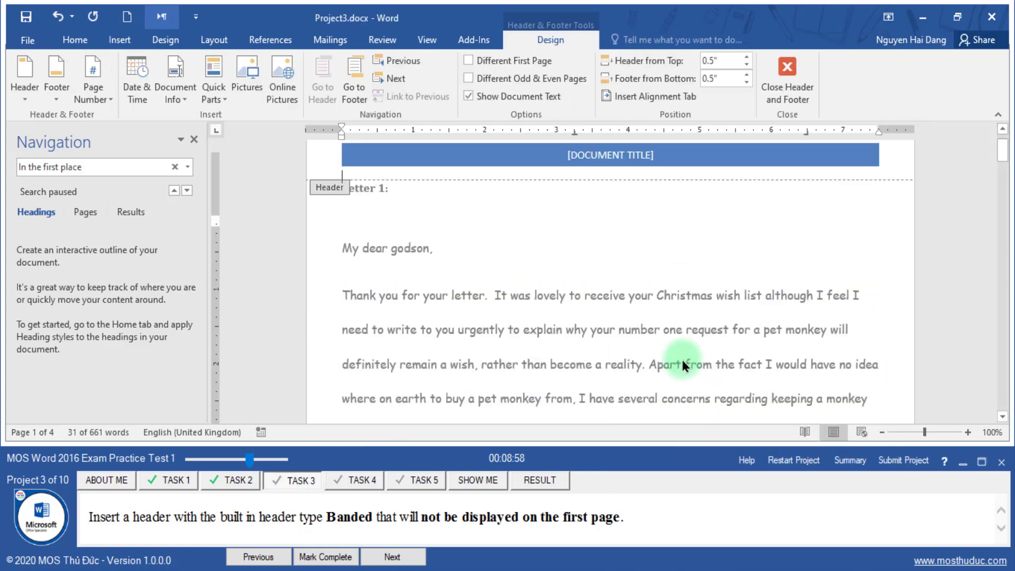
{"action": "left_click", "coordinate": [505, 62]}
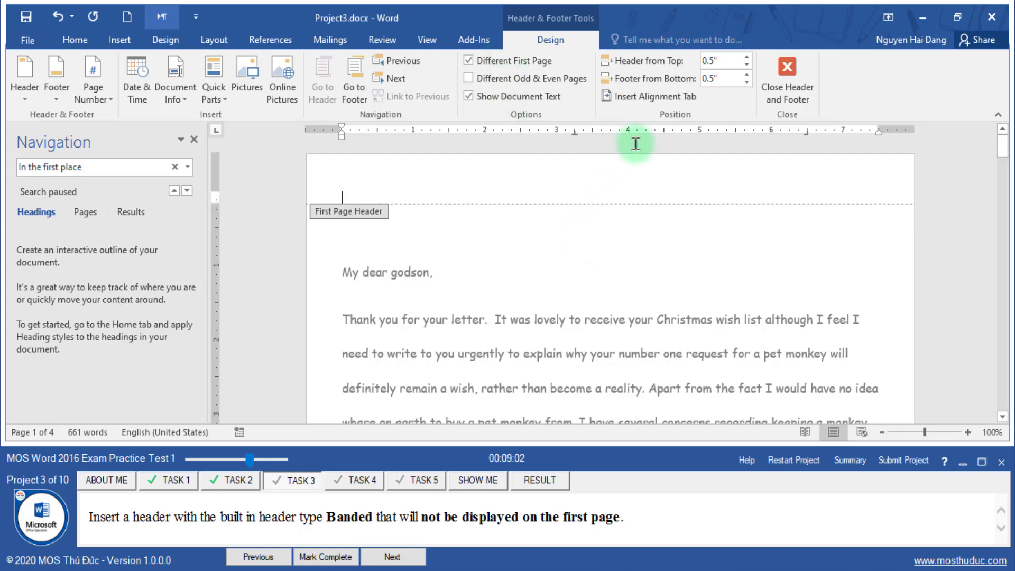
{"action": "left_click", "coordinate": [787, 79]}
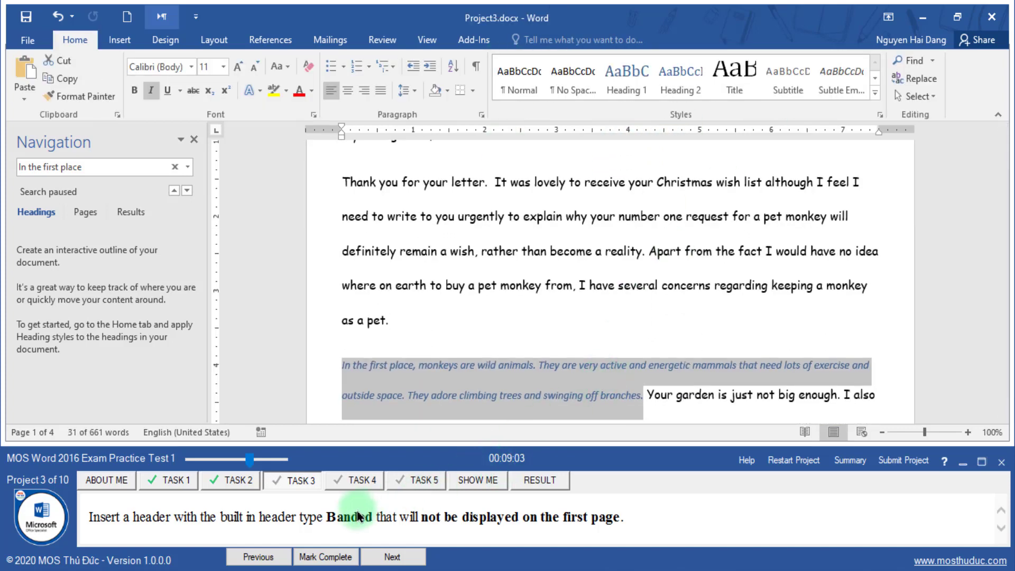
{"action": "left_click", "coordinate": [313, 557]}
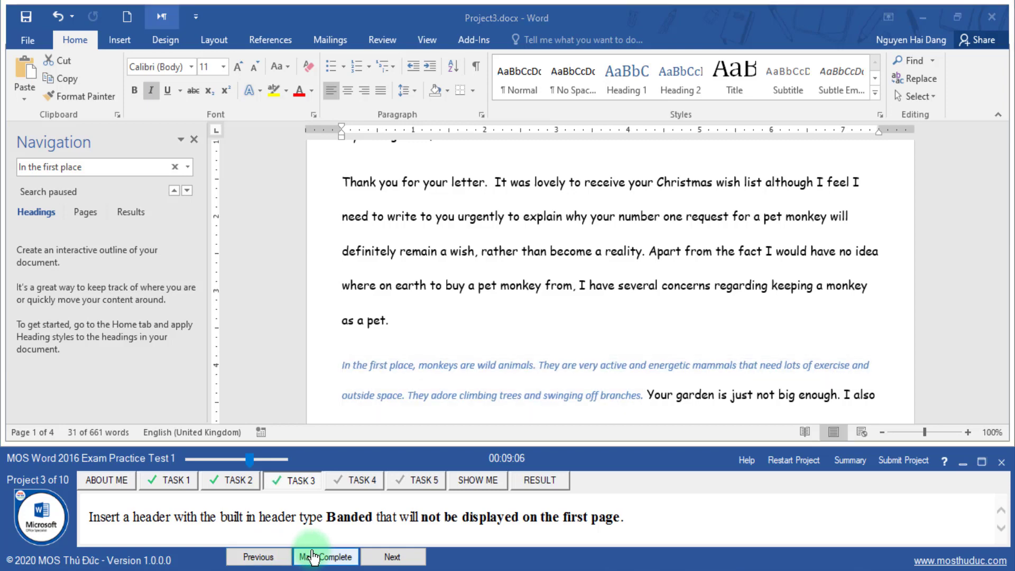
- Open Task 4, search for 'Copyright', and place the caret just before 2019
{"action": "left_click", "coordinate": [388, 557]}
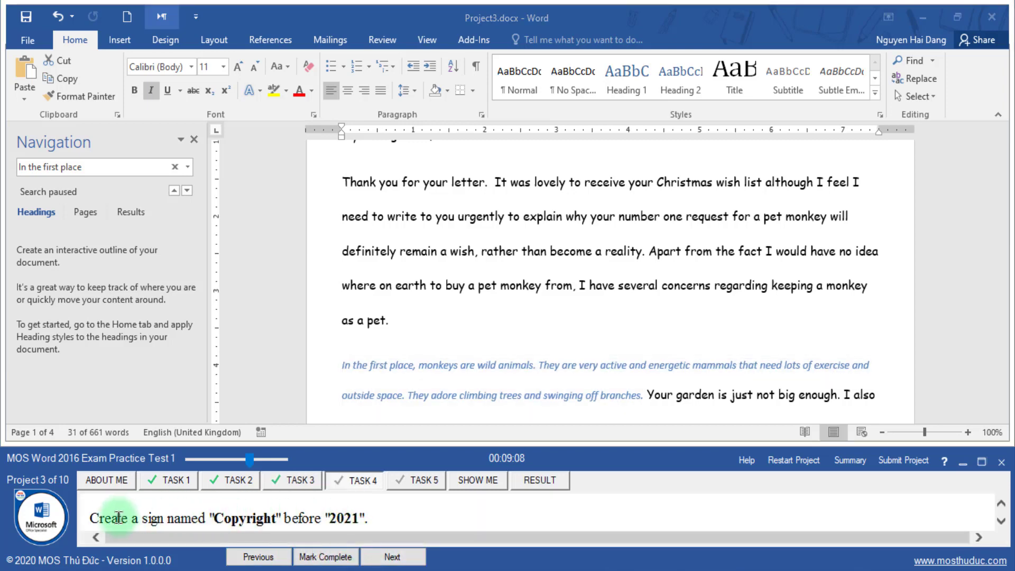
{"action": "left_click_drag", "start_coordinate": [103, 519], "coordinate": [175, 518]}
{"action": "double_click", "coordinate": [232, 519]}
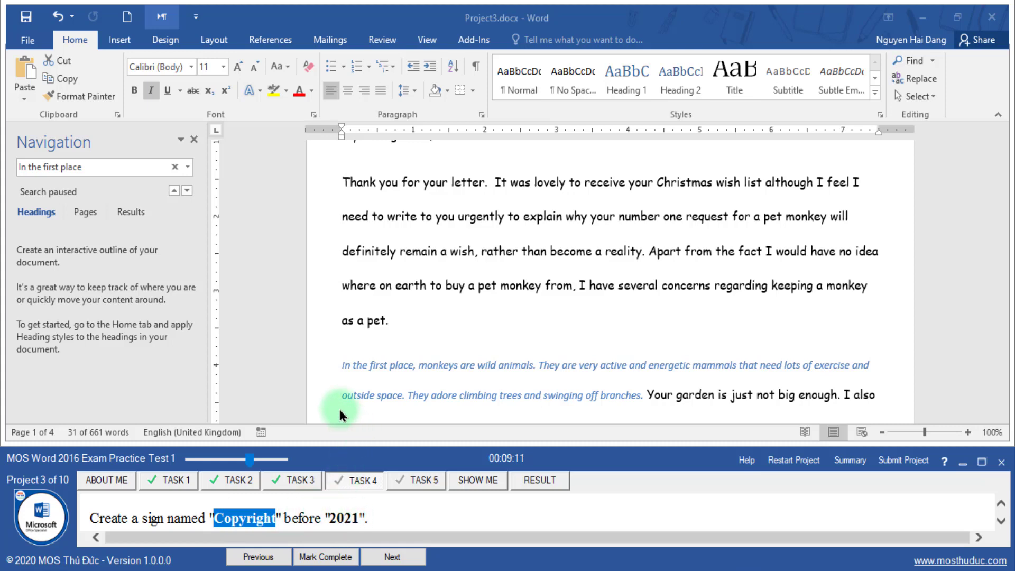
{"action": "left_click", "coordinate": [175, 167]}
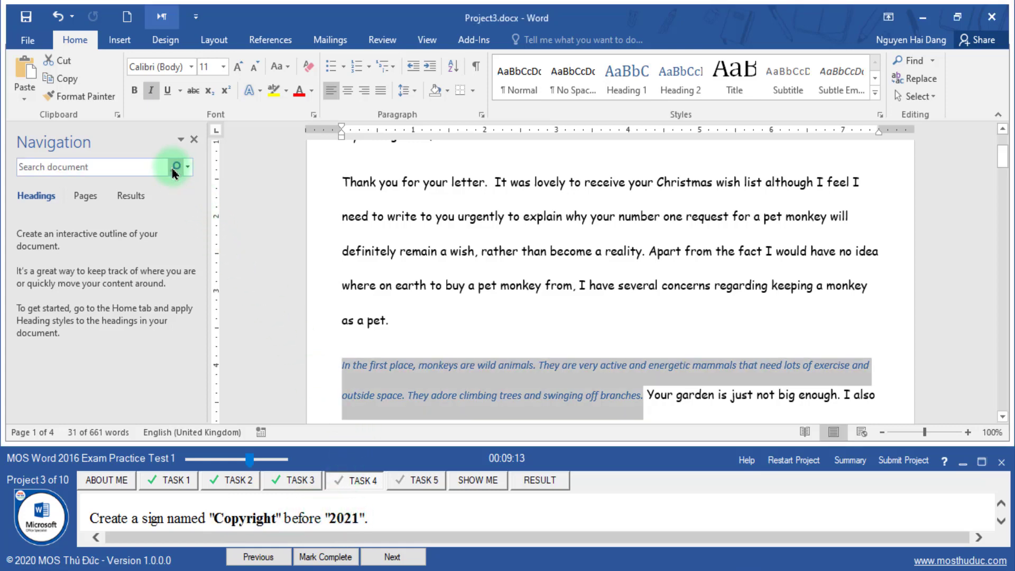
{"action": "type", "text": "Copyright"}
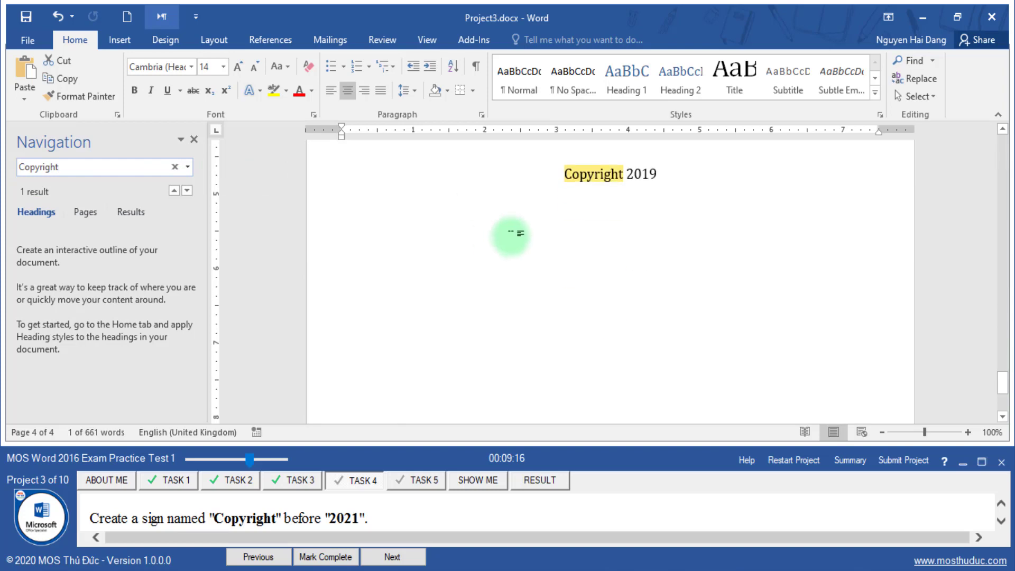
{"action": "left_click", "coordinate": [630, 176]}
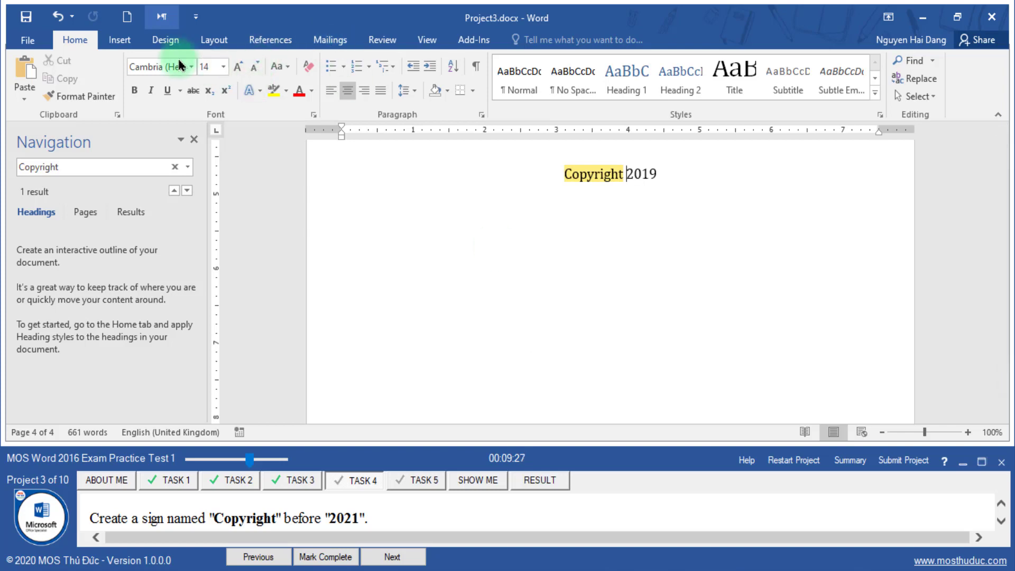
- Insert the © special character before 2019 and mark Task 4 complete
{"action": "left_click", "coordinate": [118, 41]}
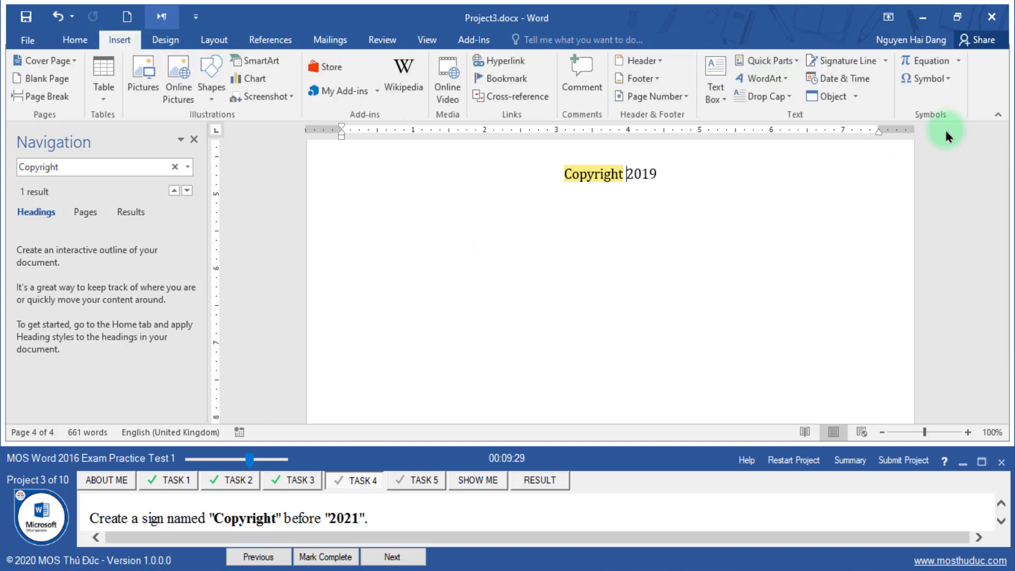
{"action": "left_click", "coordinate": [947, 90]}
{"action": "left_click", "coordinate": [946, 190]}
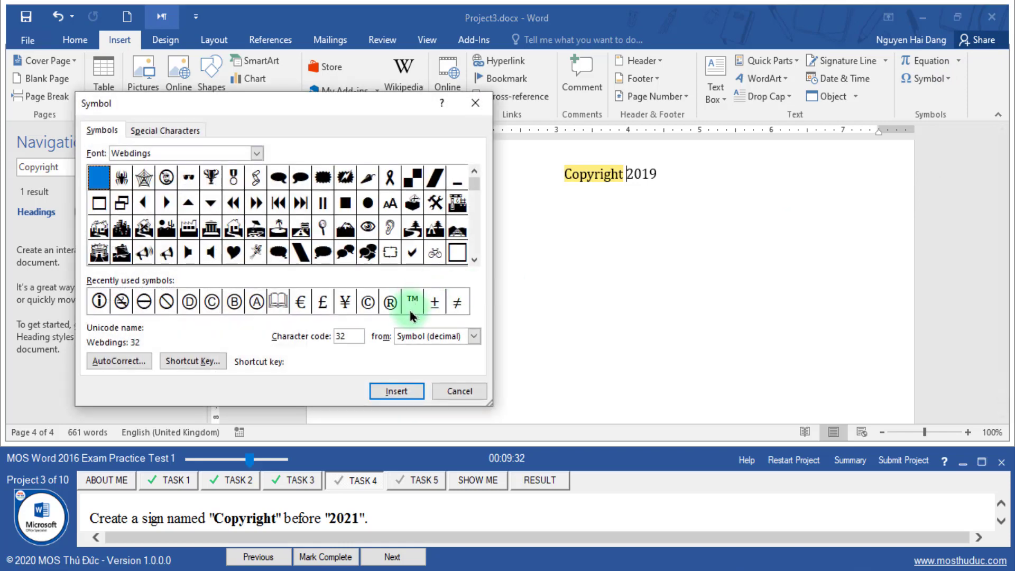
{"action": "left_click", "coordinate": [165, 131]}
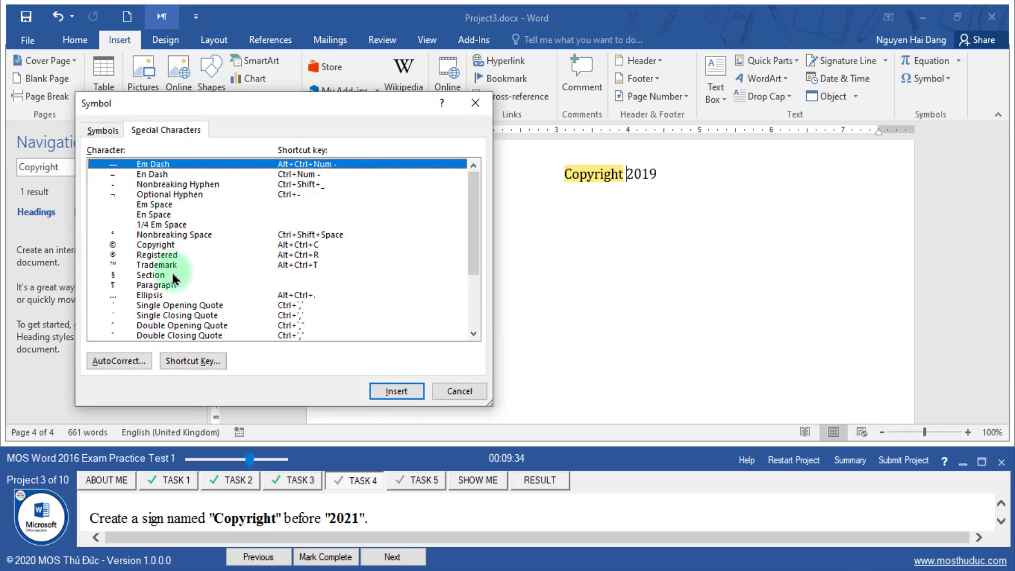
{"action": "left_click", "coordinate": [163, 247]}
{"action": "left_click", "coordinate": [388, 390]}
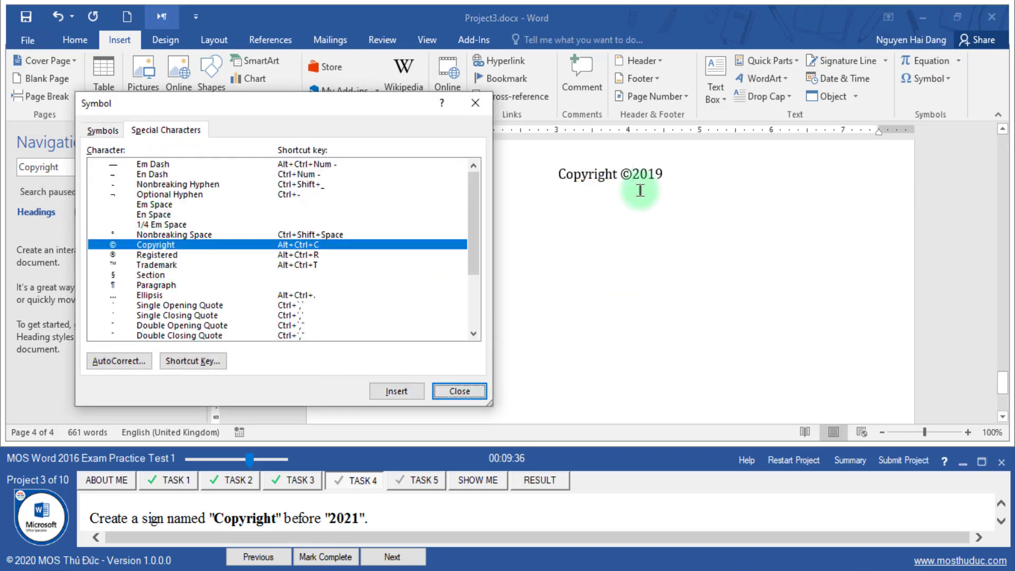
{"action": "left_click", "coordinate": [472, 390]}
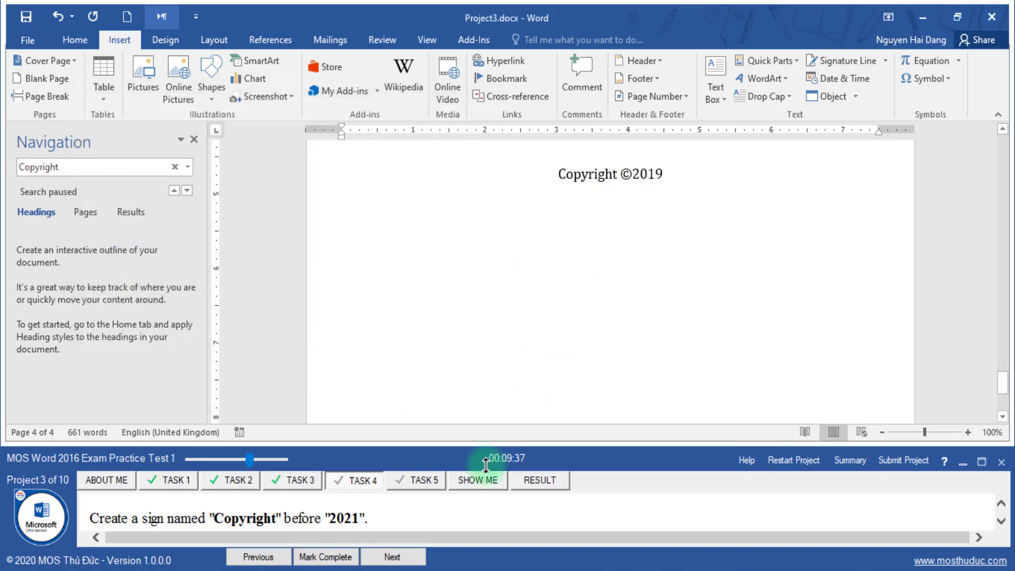
{"action": "left_click", "coordinate": [338, 558]}
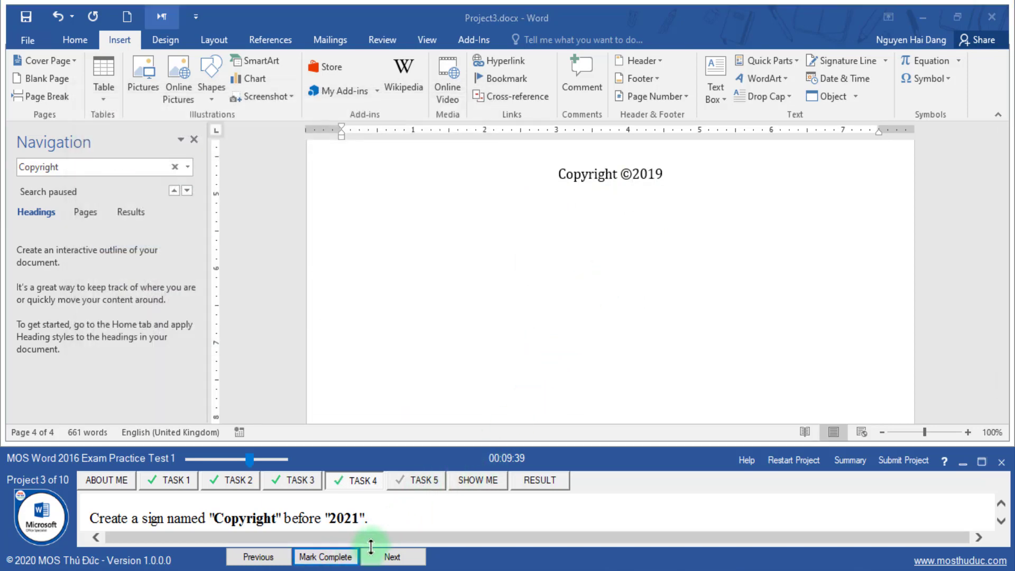
{"action": "left_click", "coordinate": [389, 557]}
- Select the man-and-boy picture on page 2 and start Remove Background on it
{"action": "left_click_drag", "start_coordinate": [120, 510], "coordinate": [238, 514]}
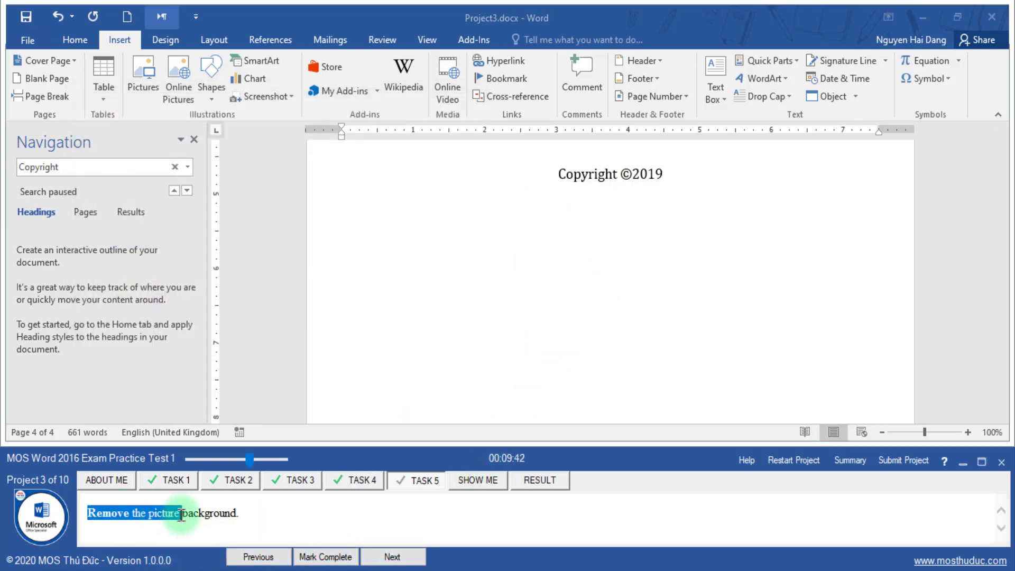
{"action": "left_click", "coordinate": [227, 513]}
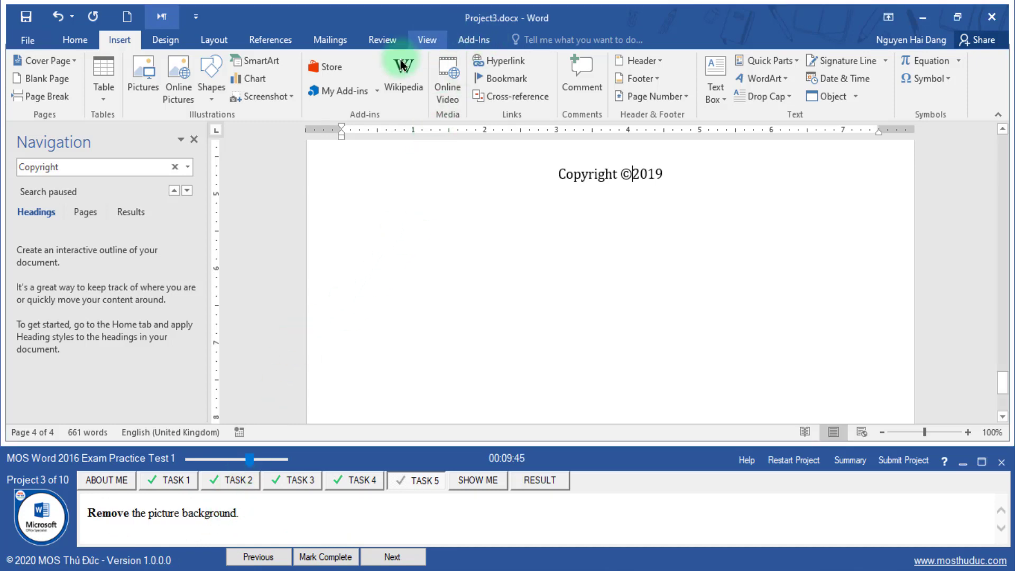
{"action": "left_click", "coordinate": [85, 212]}
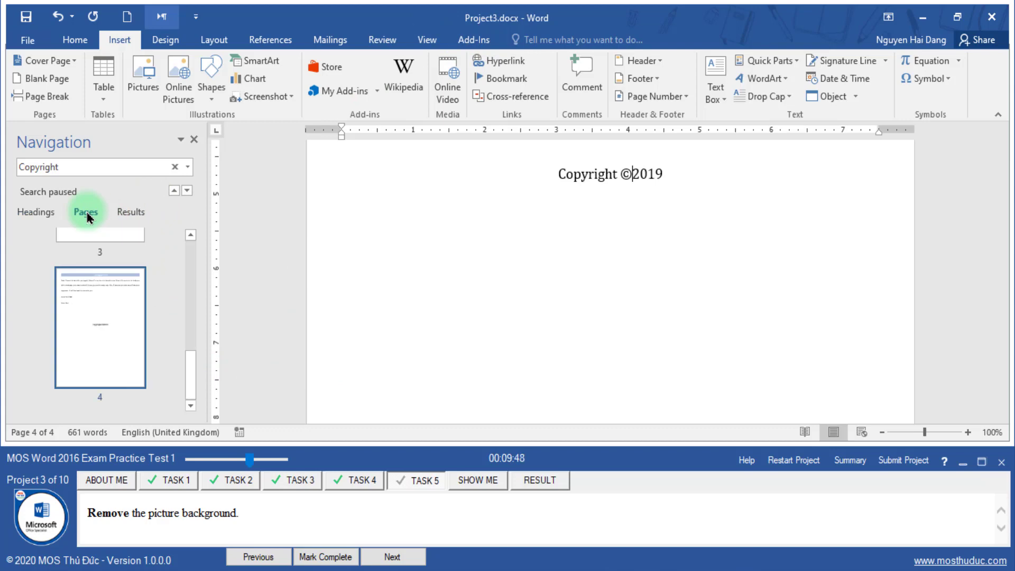
{"action": "left_click", "coordinate": [84, 334]}
{"action": "scroll", "coordinate": [85, 335], "scroll_direction": "up", "scroll_amount": 3}
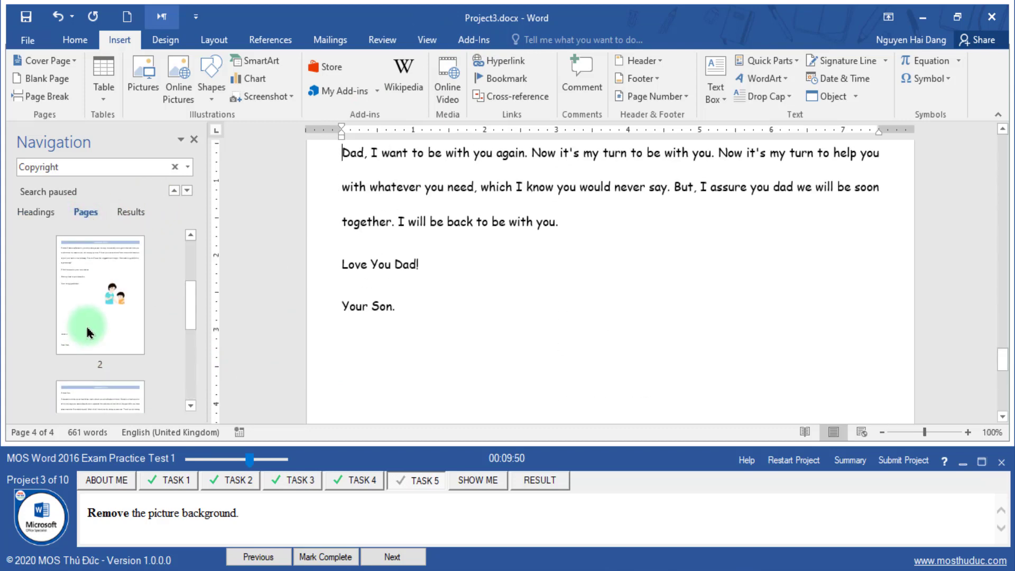
{"action": "left_click", "coordinate": [92, 328]}
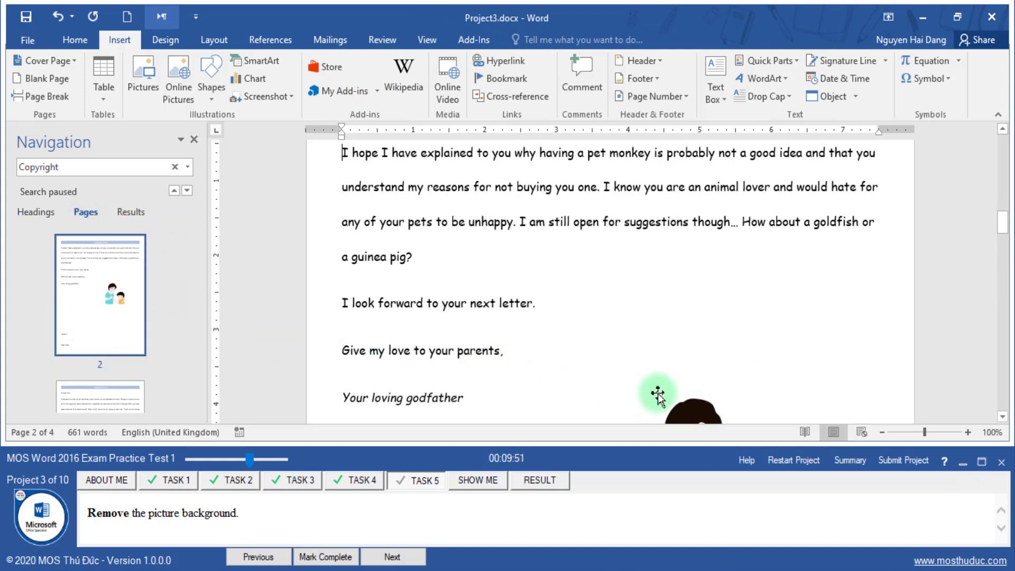
{"action": "scroll", "coordinate": [675, 379], "scroll_direction": "down", "scroll_amount": 2}
{"action": "scroll", "coordinate": [687, 343], "scroll_direction": "down", "scroll_amount": 2}
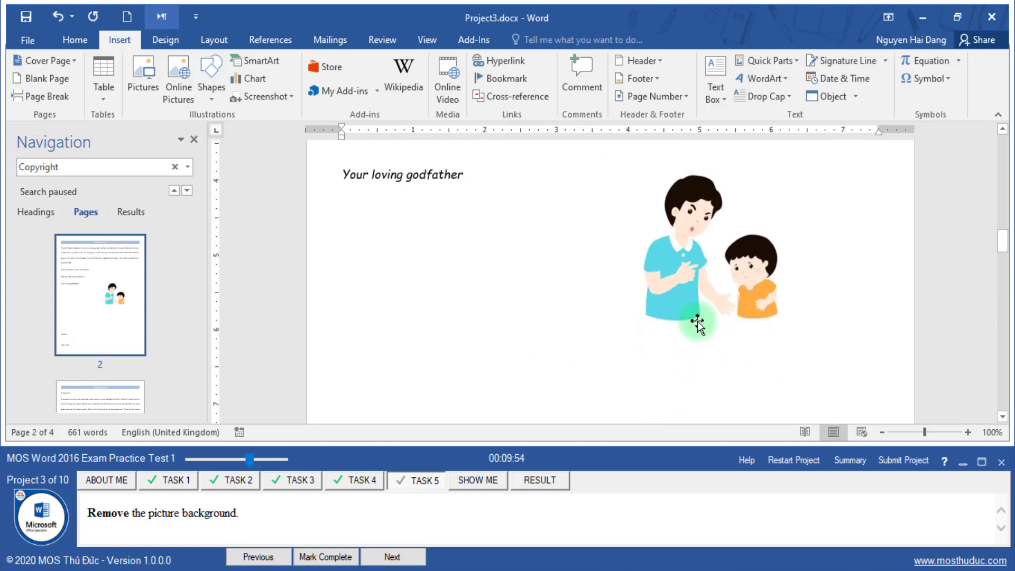
{"action": "left_click", "coordinate": [697, 323]}
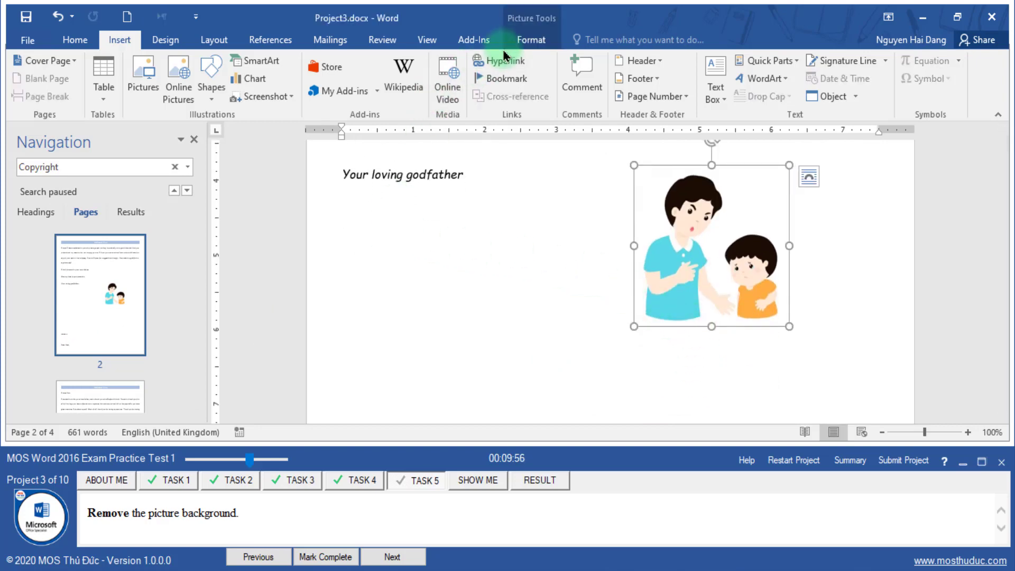
{"action": "left_click", "coordinate": [531, 40]}
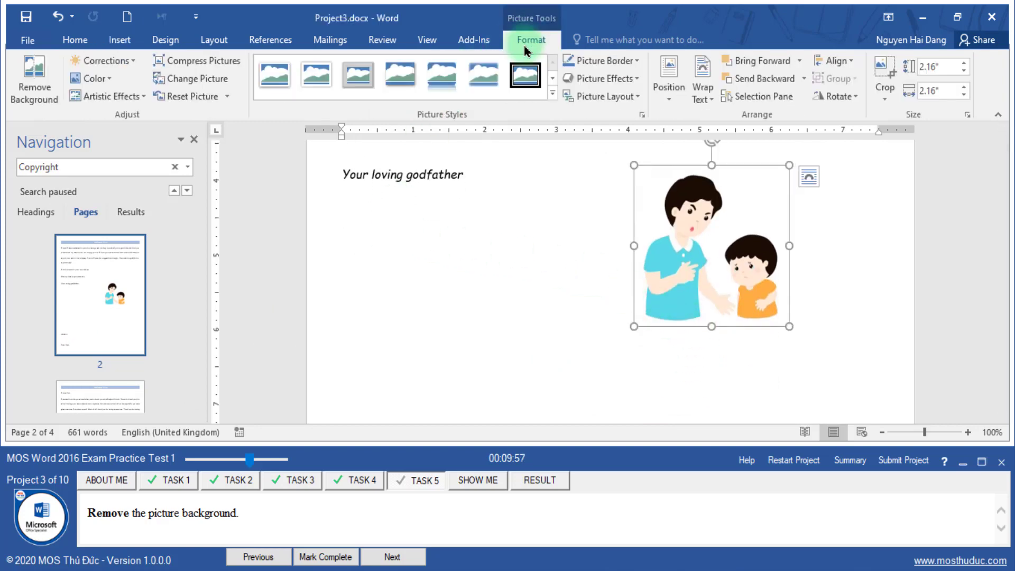
{"action": "left_click", "coordinate": [45, 80]}
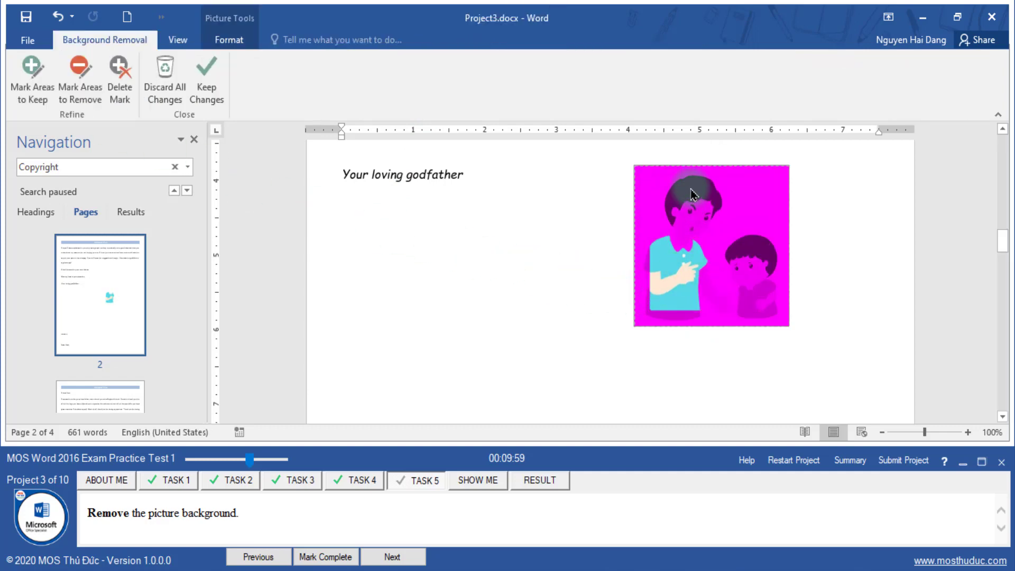
- Mark the man's hair and arm and the boy's hair, shirt and arm to keep, widening the removal frame
{"action": "left_click", "coordinate": [45, 91]}
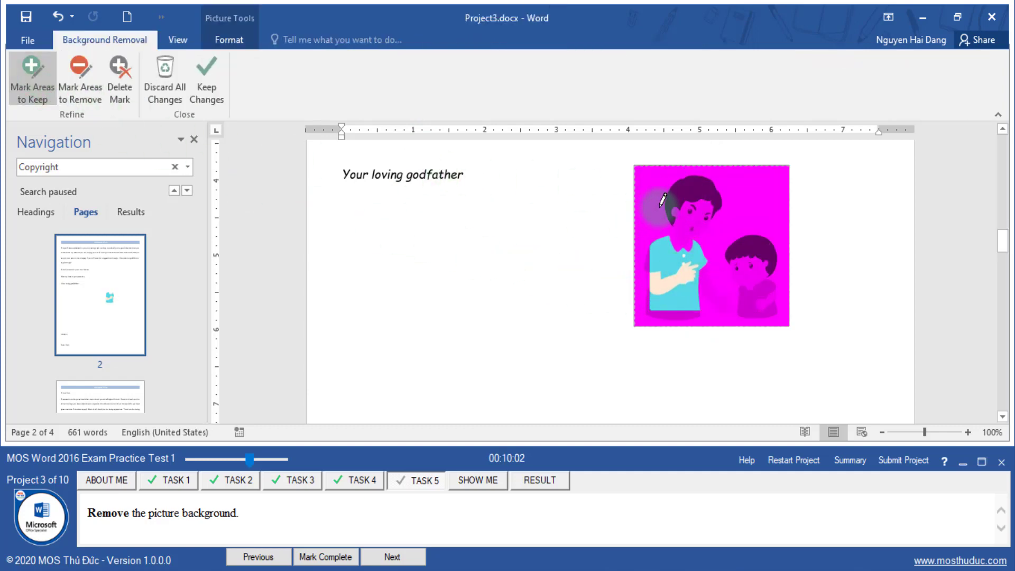
{"action": "left_click_drag", "start_coordinate": [695, 192], "coordinate": [711, 203]}
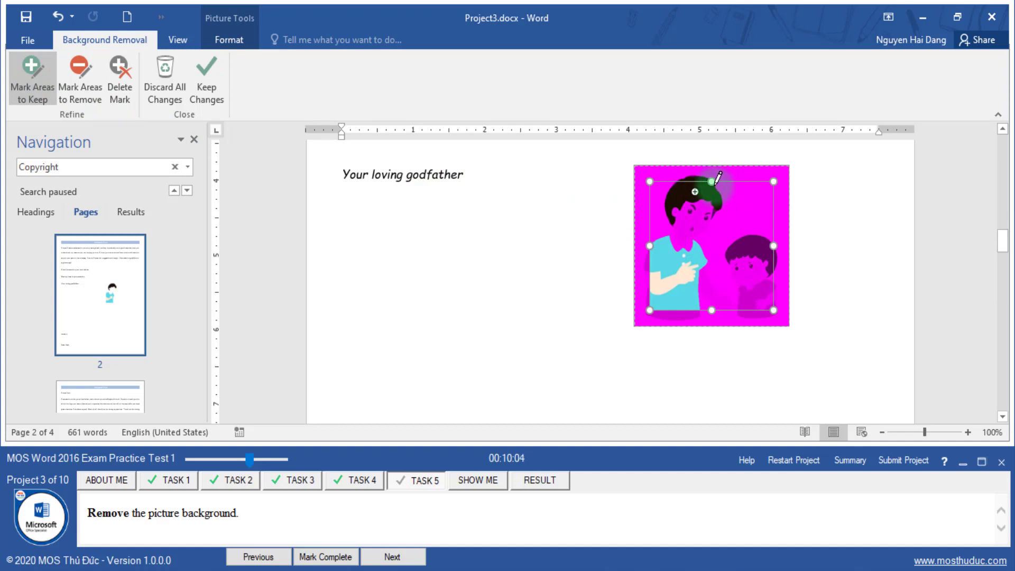
{"action": "left_click_drag", "start_coordinate": [711, 181], "coordinate": [713, 171]}
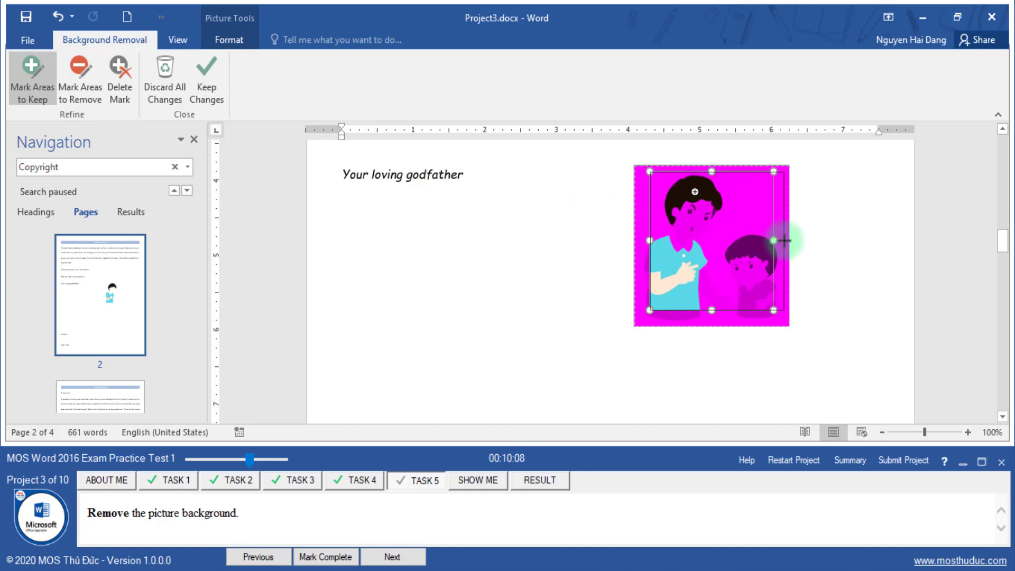
{"action": "left_click_drag", "start_coordinate": [773, 240], "coordinate": [784, 240]}
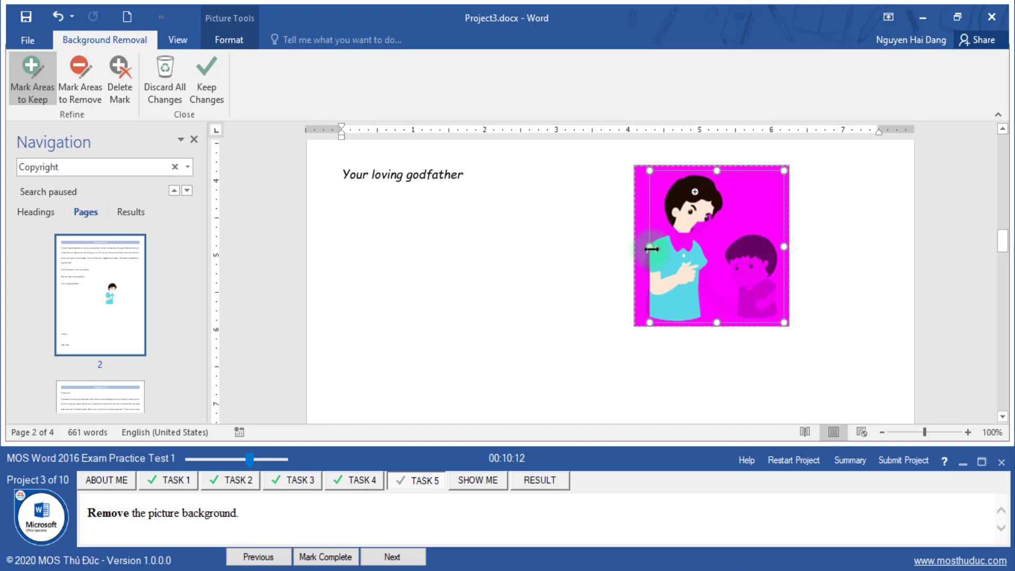
{"action": "left_click_drag", "start_coordinate": [638, 249], "coordinate": [636, 247]}
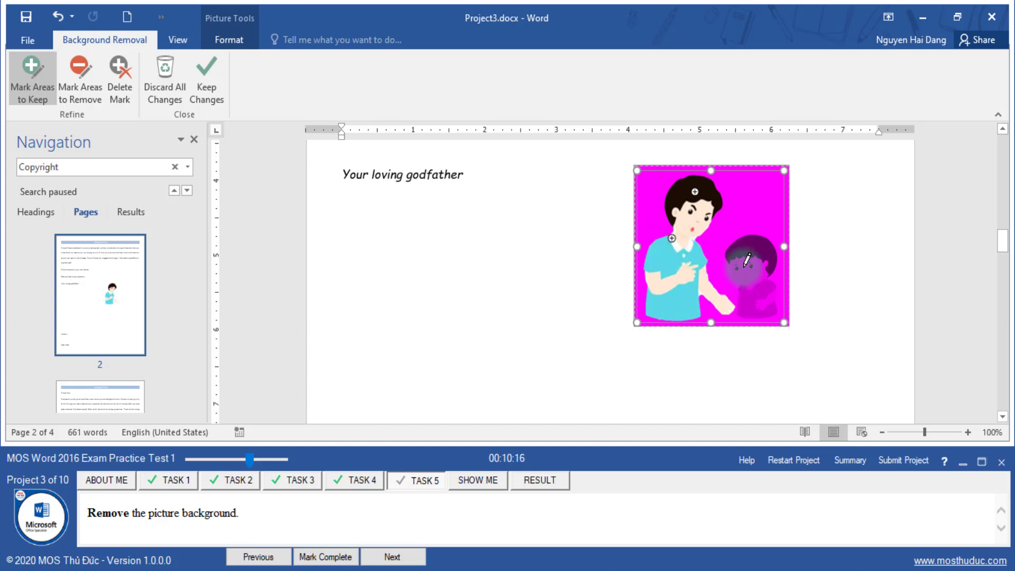
{"action": "left_click_drag", "start_coordinate": [762, 255], "coordinate": [756, 284]}
{"action": "left_click_drag", "start_coordinate": [788, 322], "coordinate": [780, 311]}
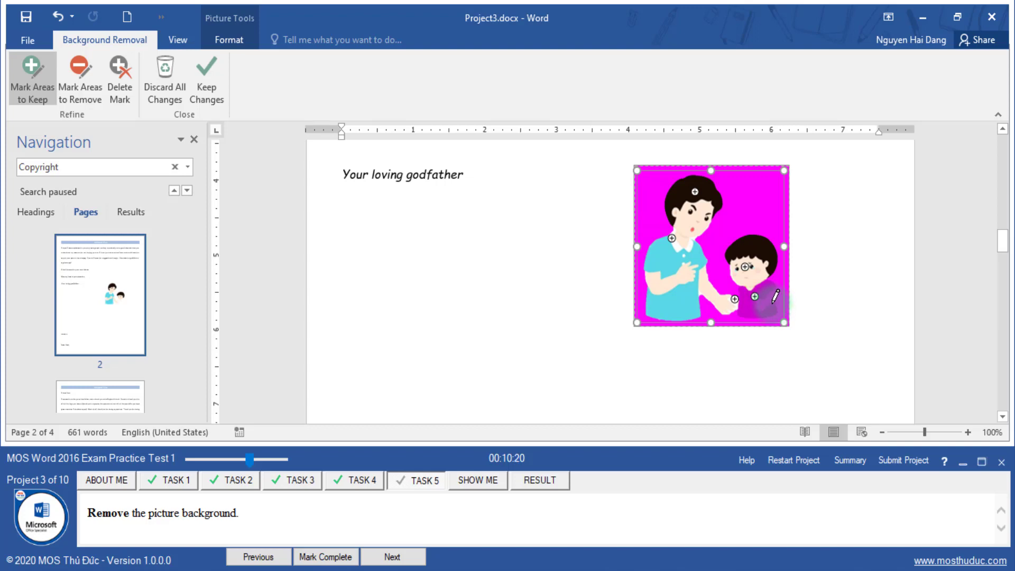
{"action": "left_click_drag", "start_coordinate": [719, 304], "coordinate": [737, 288]}
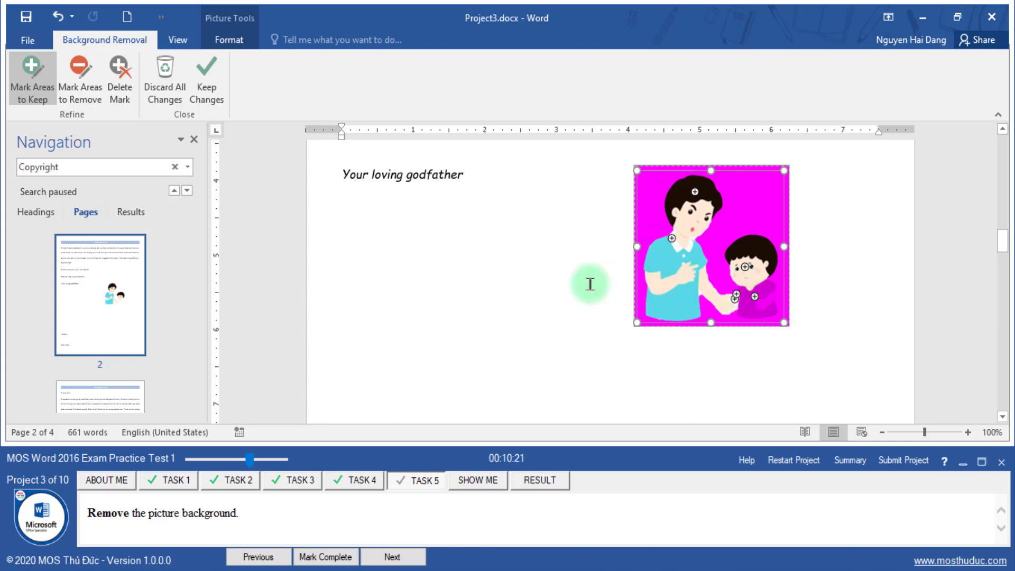
- Apply the removal, undo it, and mark the rest of the boy's shirt to keep
{"action": "left_click", "coordinate": [206, 79]}
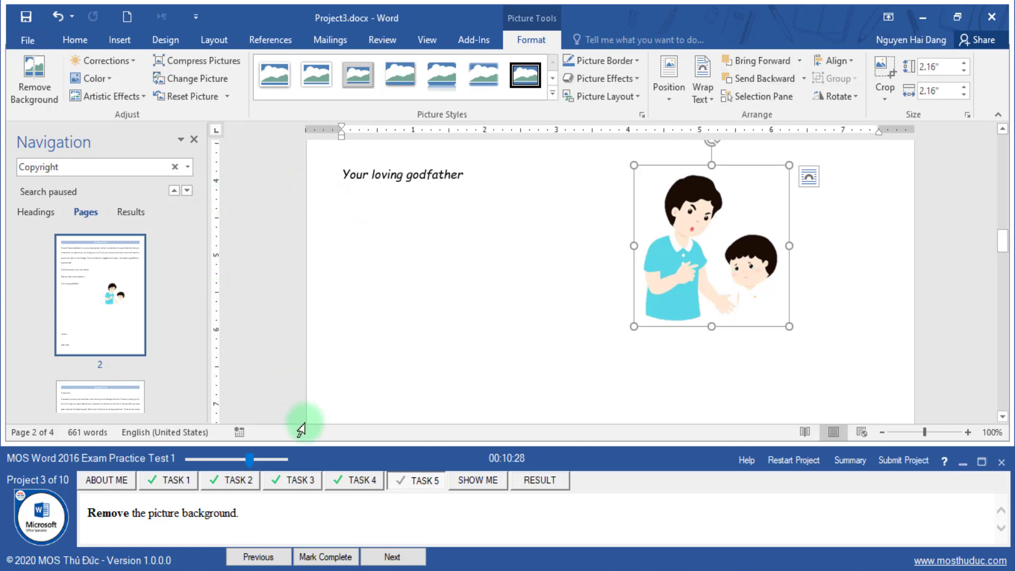
{"action": "left_click", "coordinate": [57, 17]}
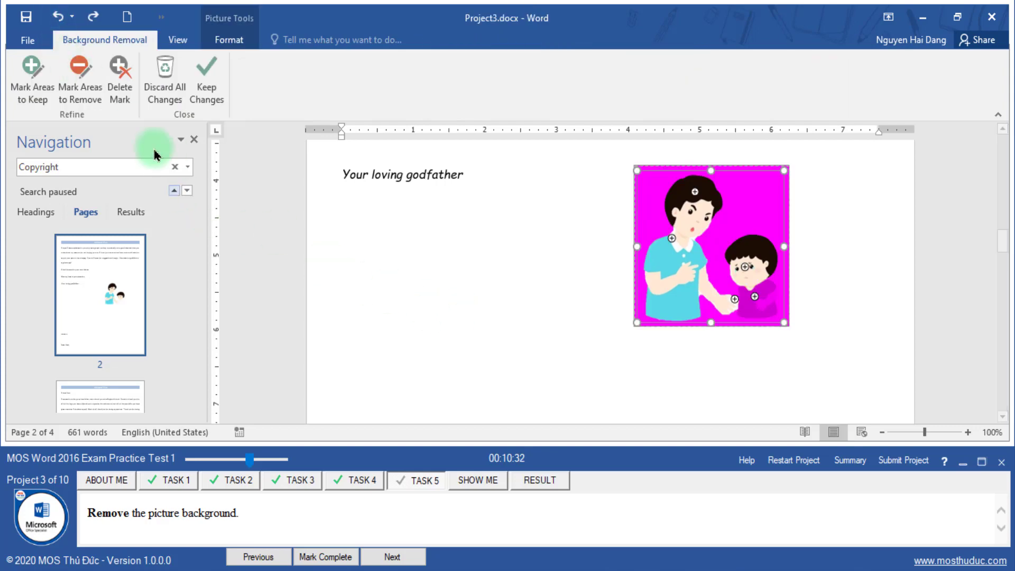
{"action": "left_click", "coordinate": [31, 77]}
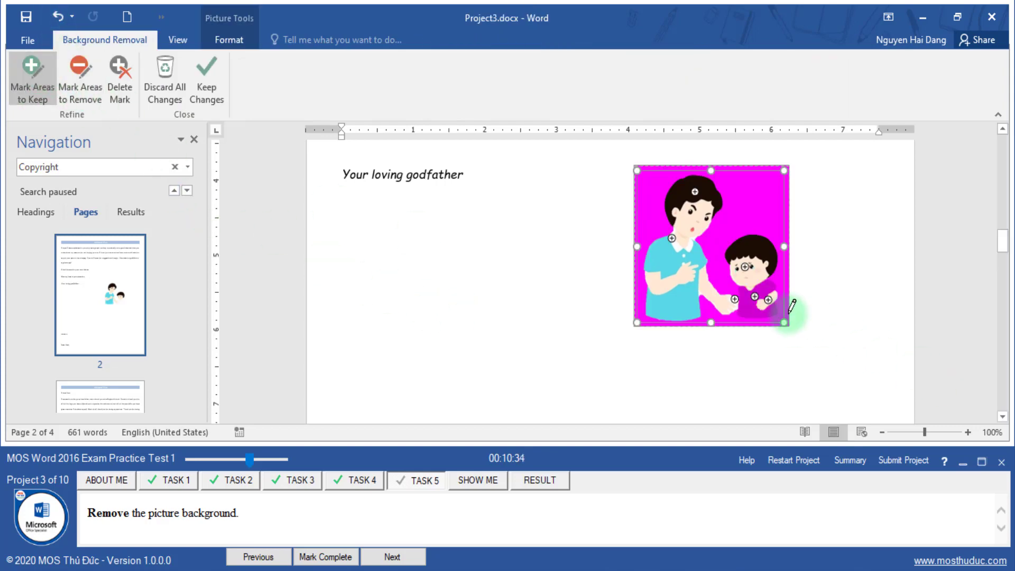
{"action": "left_click", "coordinate": [774, 306]}
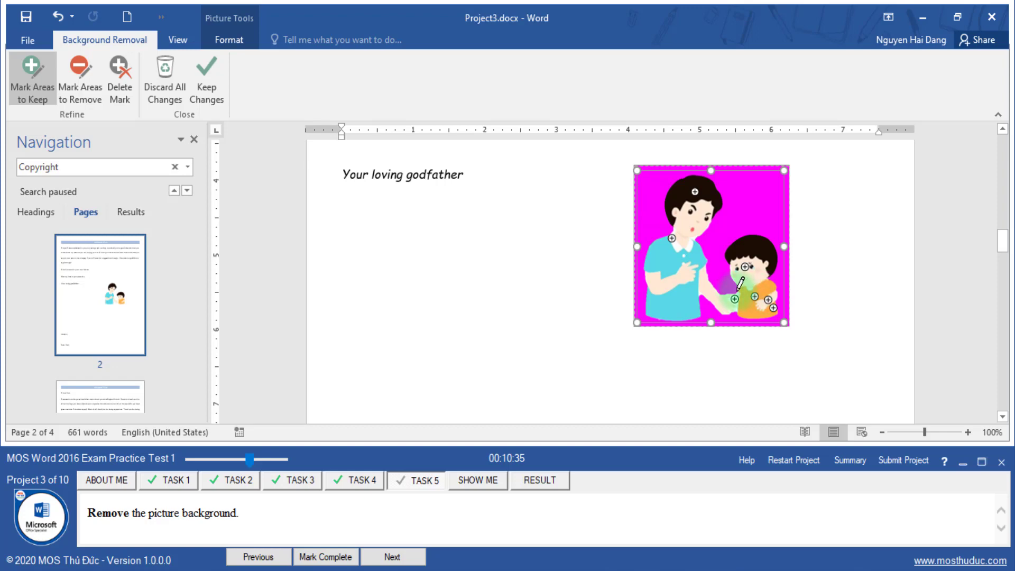
- Keep the background removal on the man-and-boy picture and mark task 5 complete
{"action": "left_click", "coordinate": [206, 85]}
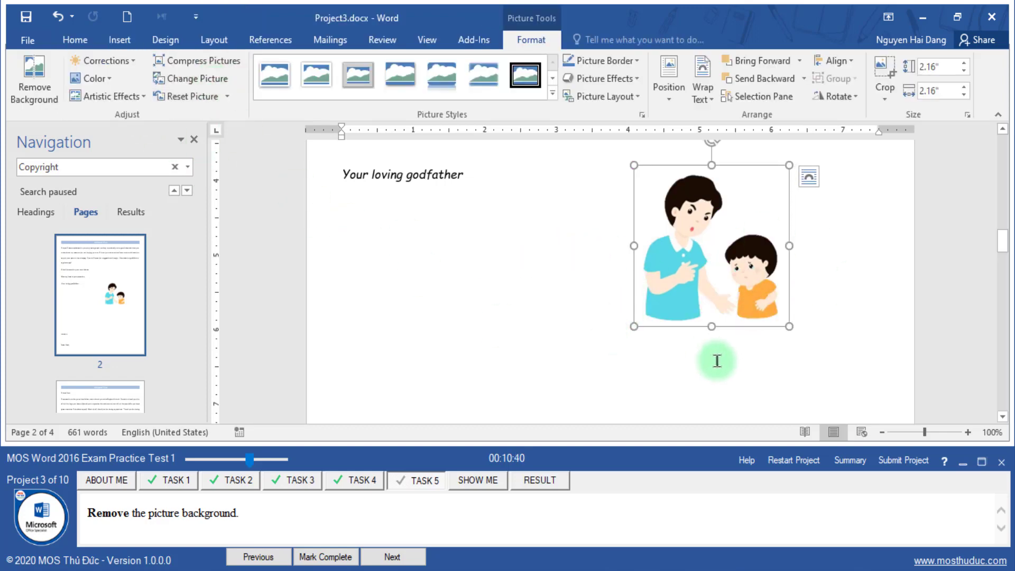
{"action": "left_click", "coordinate": [601, 379]}
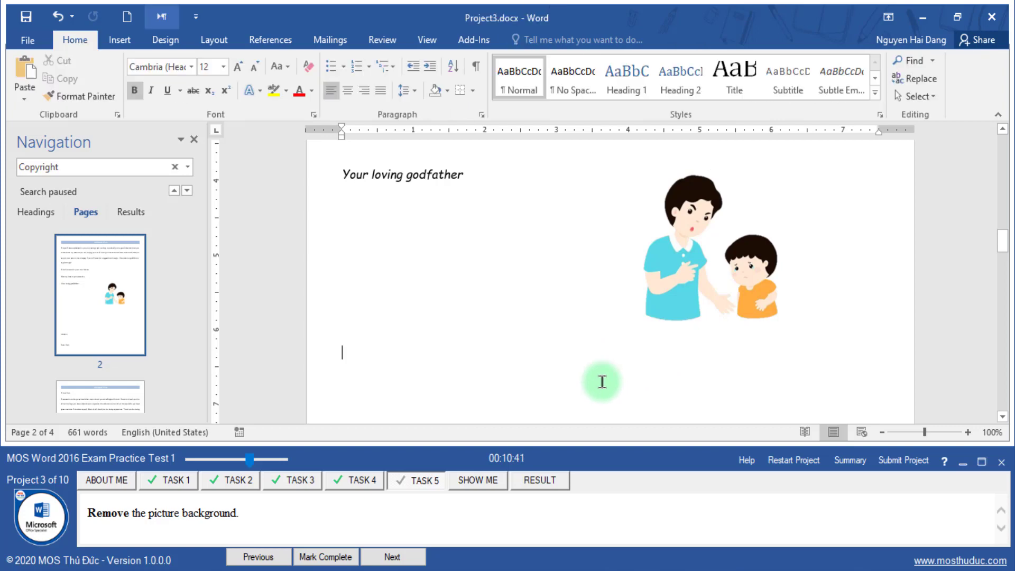
{"action": "left_click", "coordinate": [326, 556]}
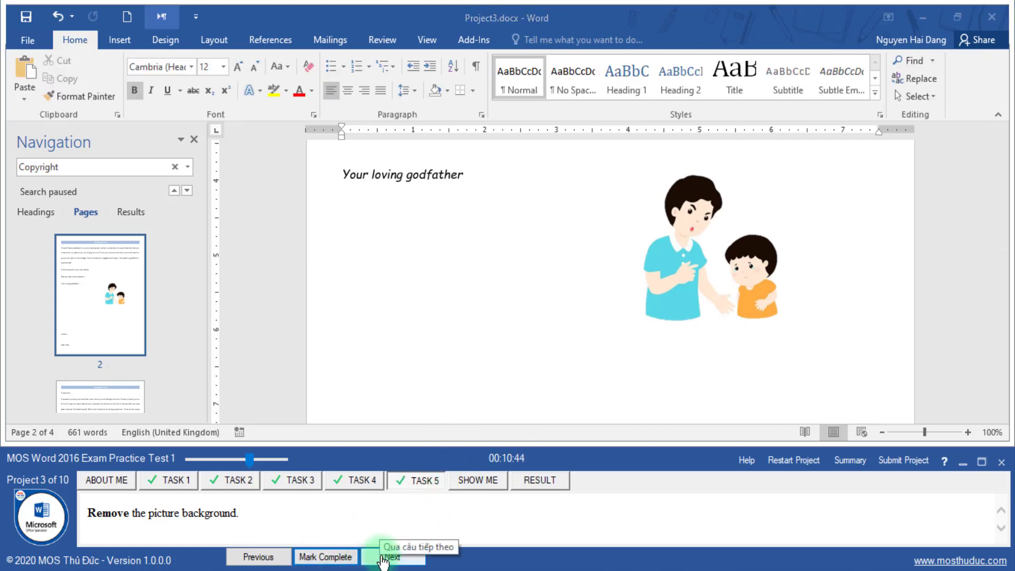
- Submit Project 3 for grading and save Project3 when prompted
{"action": "left_click", "coordinate": [910, 463]}
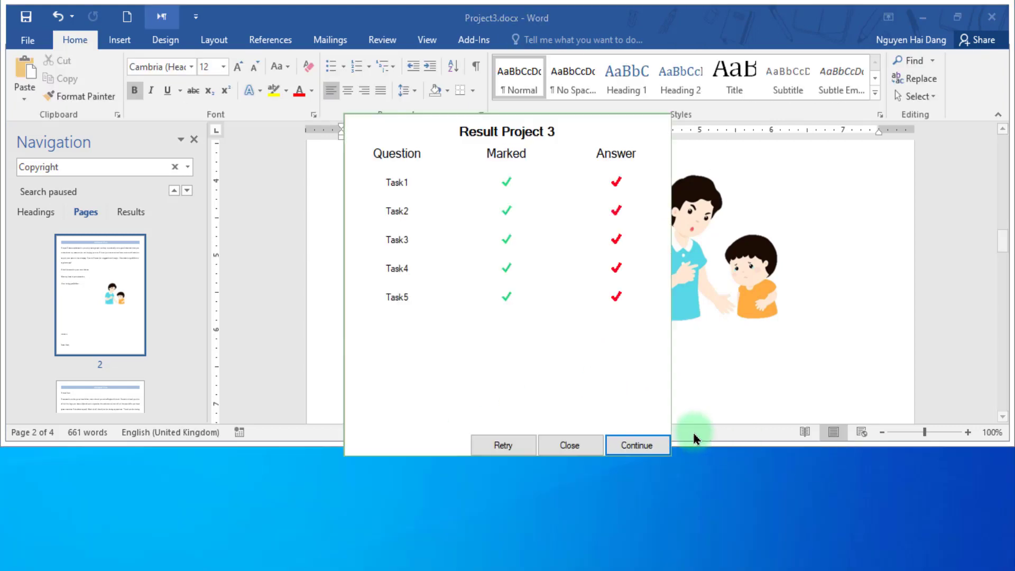
{"action": "left_click", "coordinate": [624, 443]}
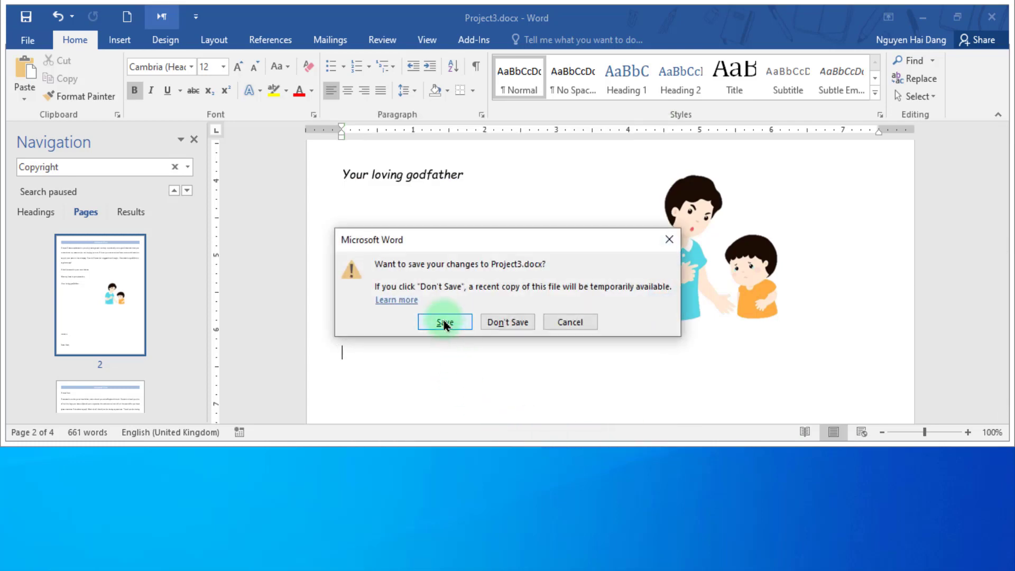
{"action": "left_click", "coordinate": [444, 323]}
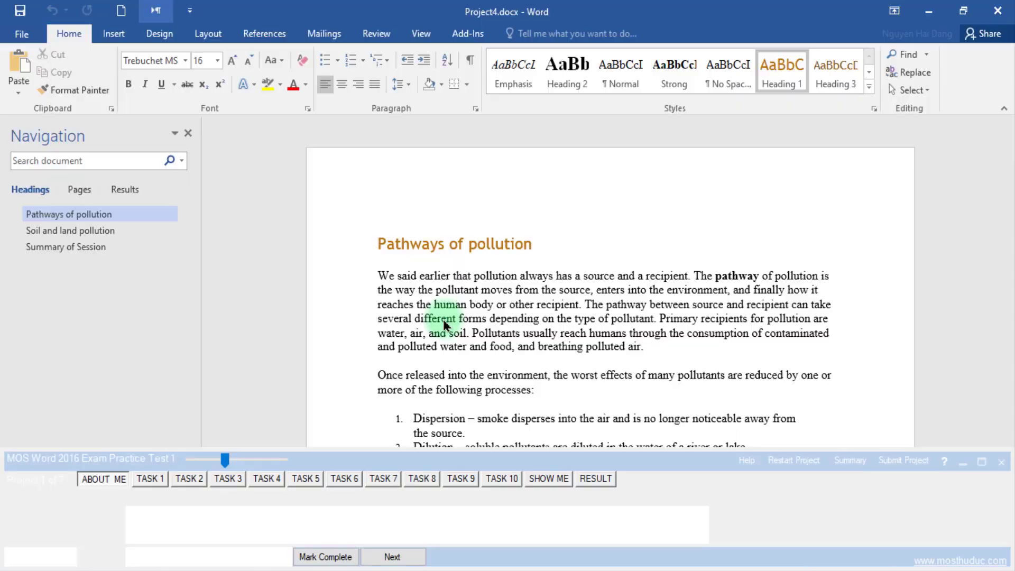
- Copy 'Soil and land pollution' from the task and search the document for it
{"action": "left_click", "coordinate": [156, 482]}
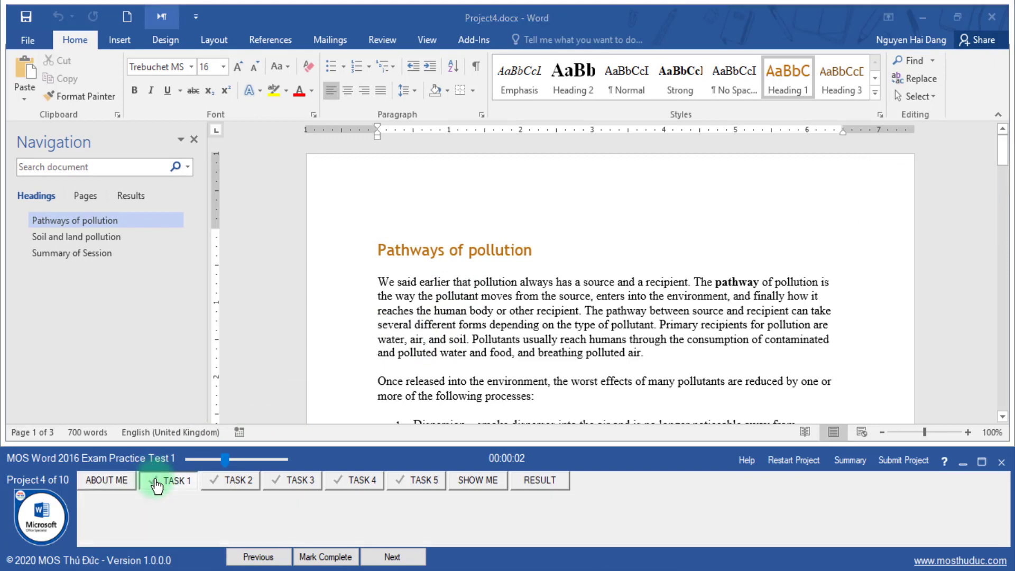
{"action": "left_click_drag", "start_coordinate": [131, 514], "coordinate": [213, 514]}
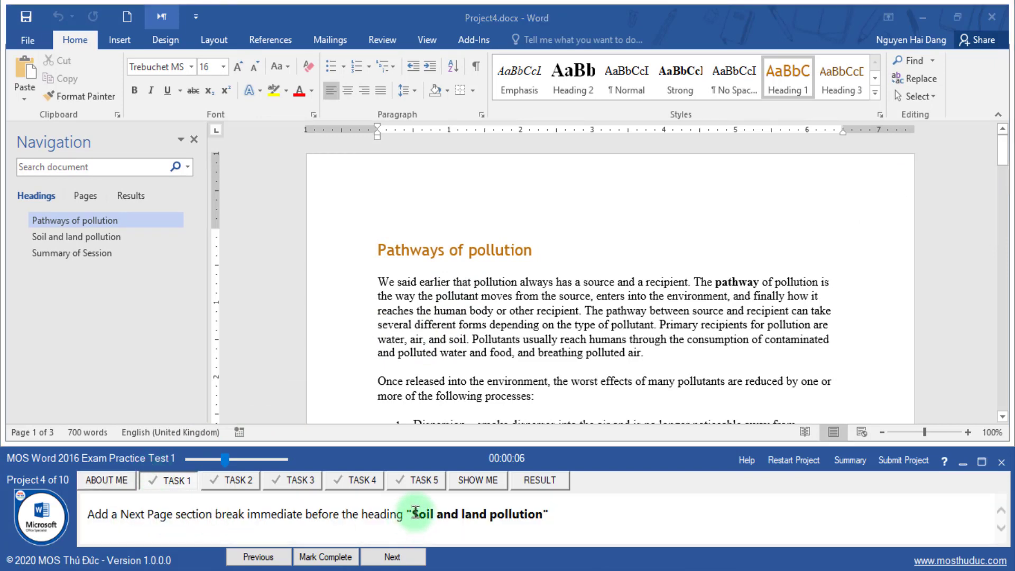
{"action": "left_click_drag", "start_coordinate": [416, 512], "coordinate": [496, 511]}
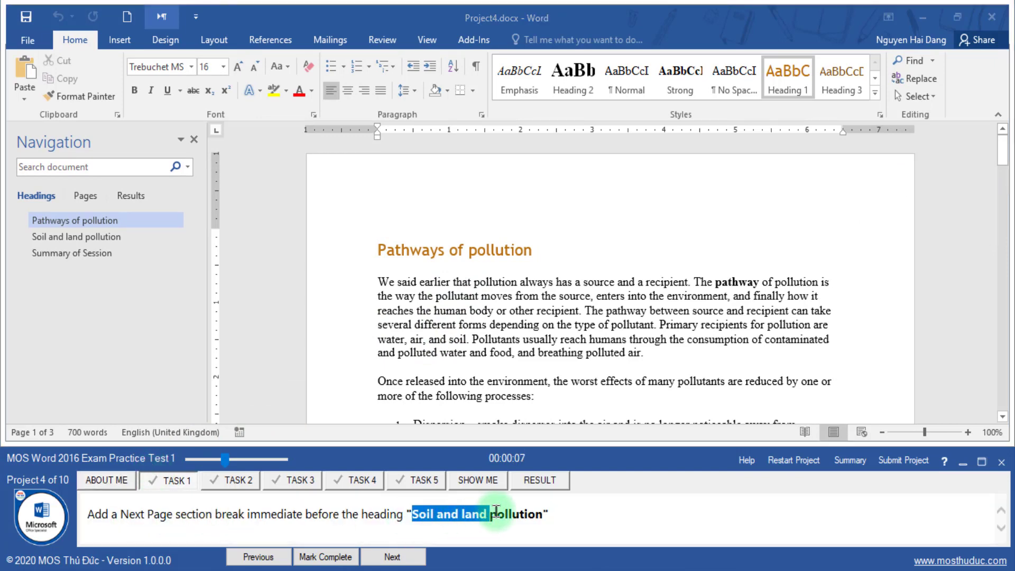
{"action": "left_click", "coordinate": [140, 166]}
{"action": "type", "text": "Soil and land pollution"}
{"action": "scroll", "coordinate": [444, 416], "scroll_direction": "down", "scroll_amount": 3}
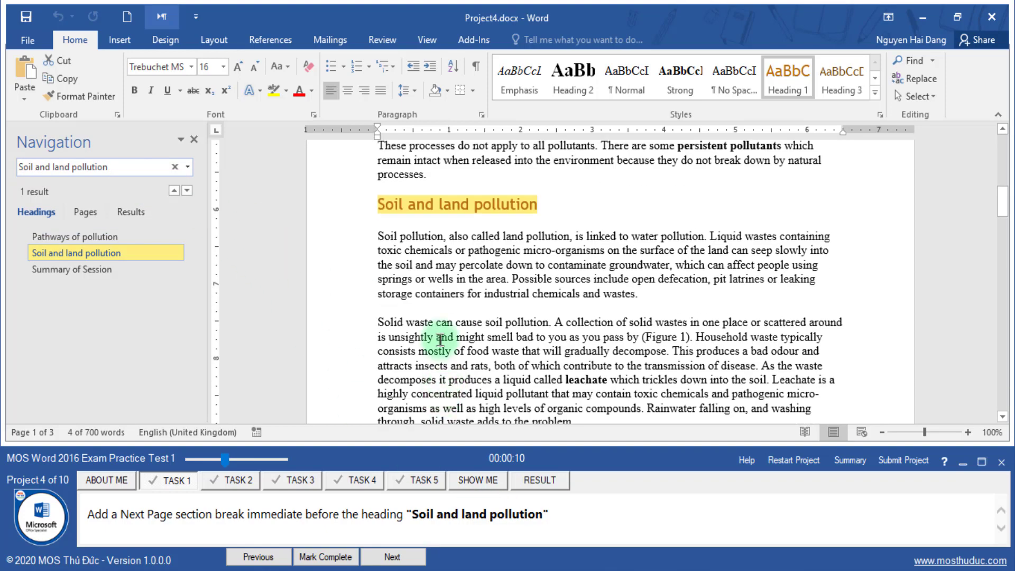
{"action": "left_click", "coordinate": [128, 514]}
{"action": "left_click_drag", "start_coordinate": [128, 513], "coordinate": [195, 514]}
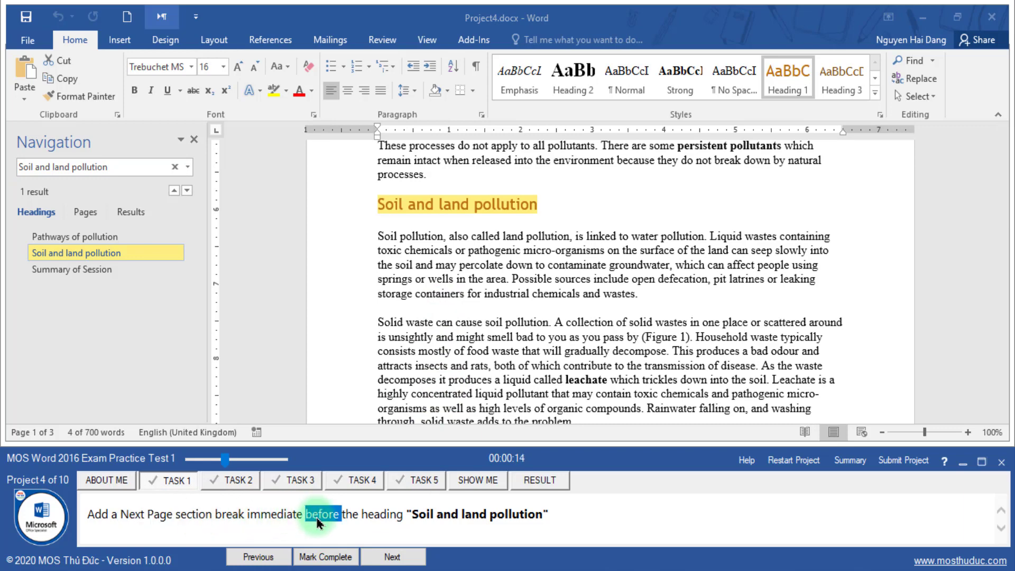
- Insert a Next Page section break before the 'Soil and land pollution' heading
{"action": "left_click", "coordinate": [380, 208]}
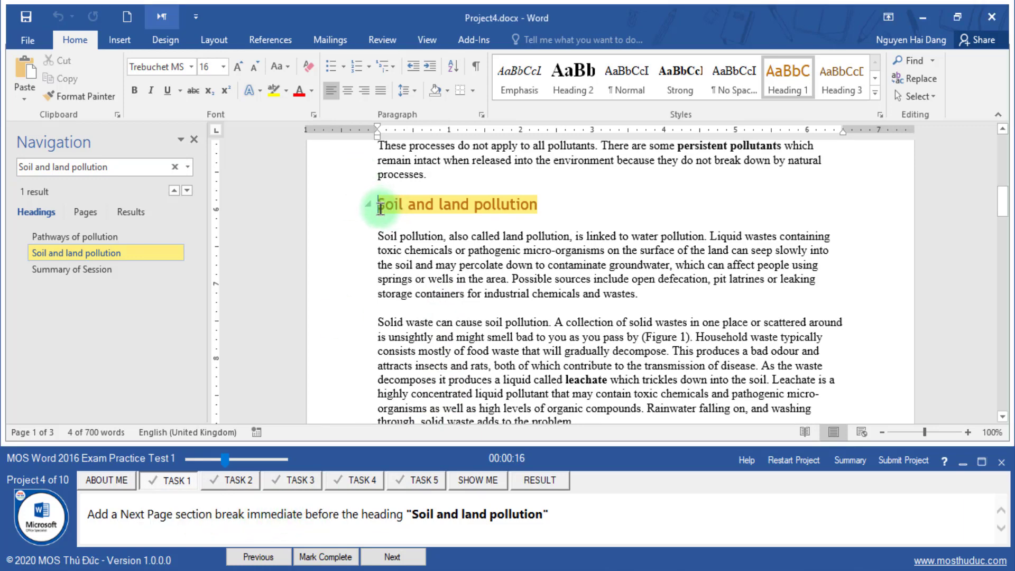
{"action": "left_click", "coordinate": [231, 47]}
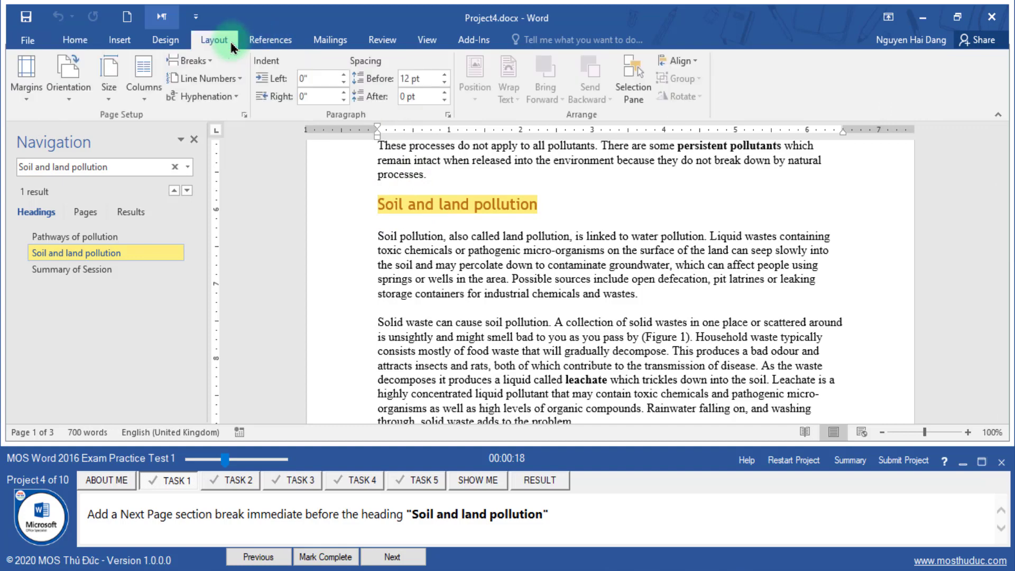
{"action": "left_click", "coordinate": [217, 62]}
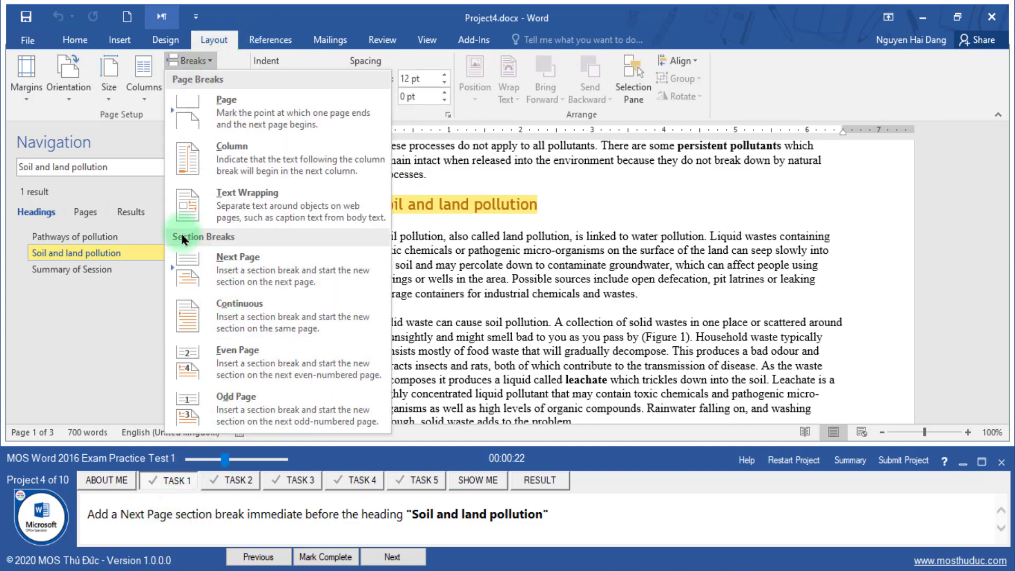
{"action": "left_click", "coordinate": [233, 268]}
{"action": "scroll", "coordinate": [471, 323], "scroll_direction": "down", "scroll_amount": 3}
{"action": "scroll", "coordinate": [493, 306], "scroll_direction": "up", "scroll_amount": 3}
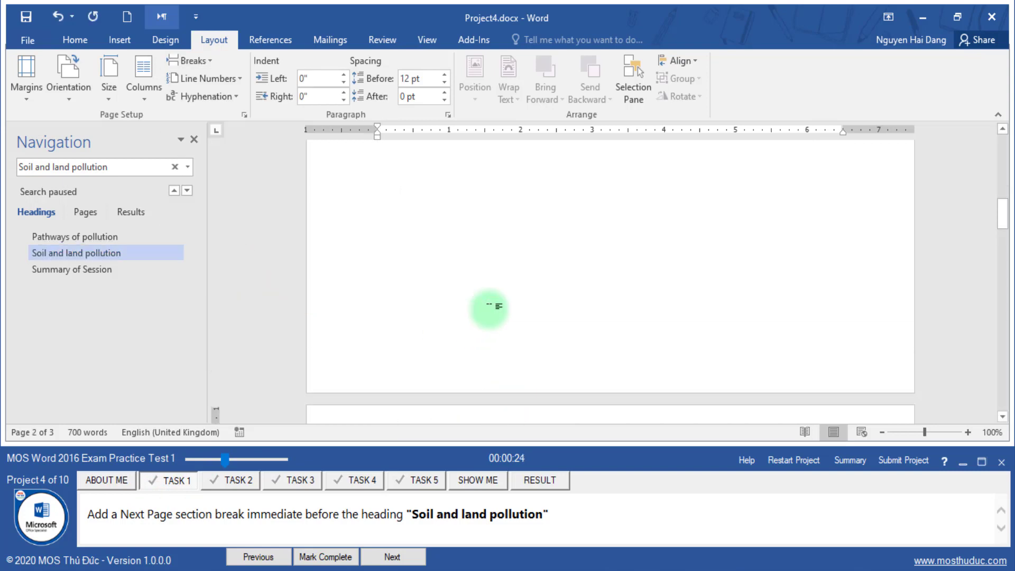
{"action": "scroll", "coordinate": [481, 312], "scroll_direction": "up", "scroll_amount": 5}
- Toggle formatting marks to verify the section break, then mark the task complete
{"action": "left_click", "coordinate": [75, 40]}
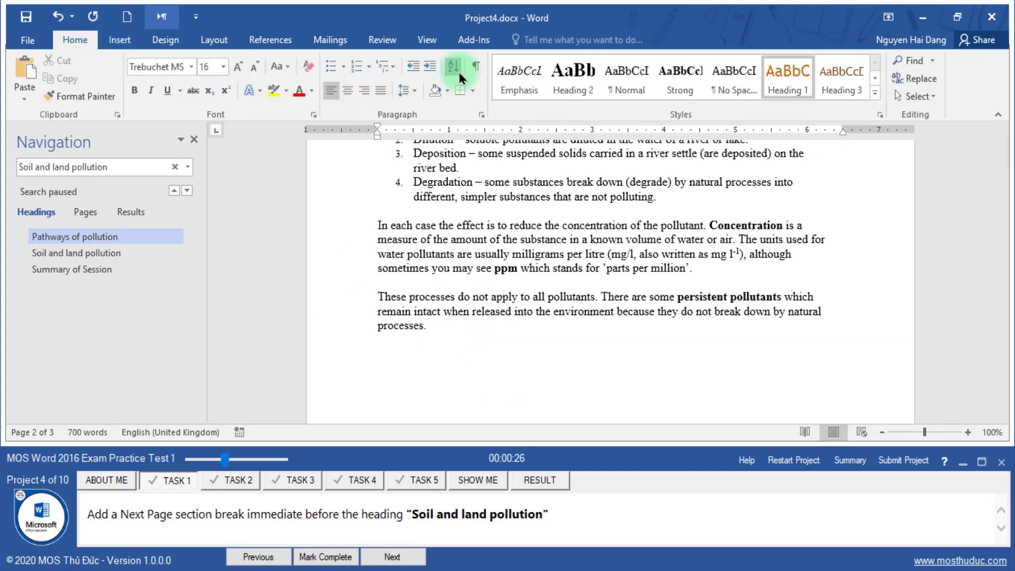
{"action": "left_click", "coordinate": [477, 69]}
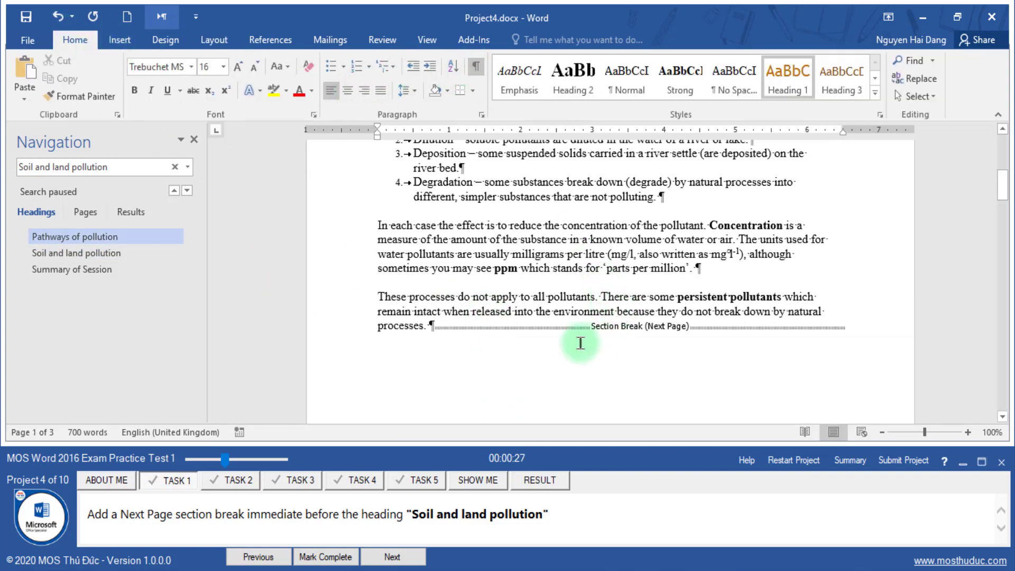
{"action": "left_click", "coordinate": [477, 69]}
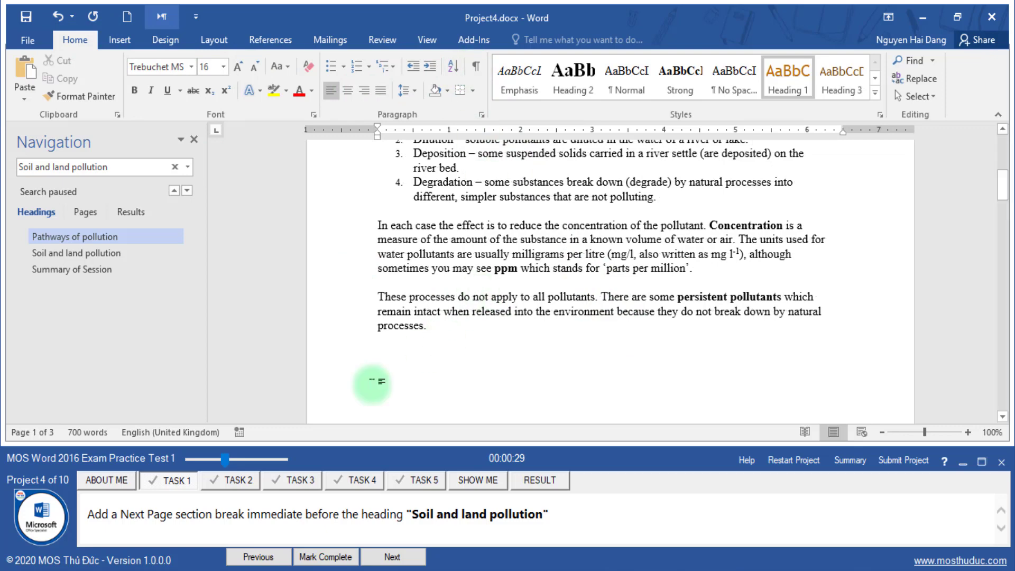
{"action": "left_click", "coordinate": [325, 556]}
- Review the page-number task and highlight the 'Accent Bar 1' style name
{"action": "left_click", "coordinate": [373, 553]}
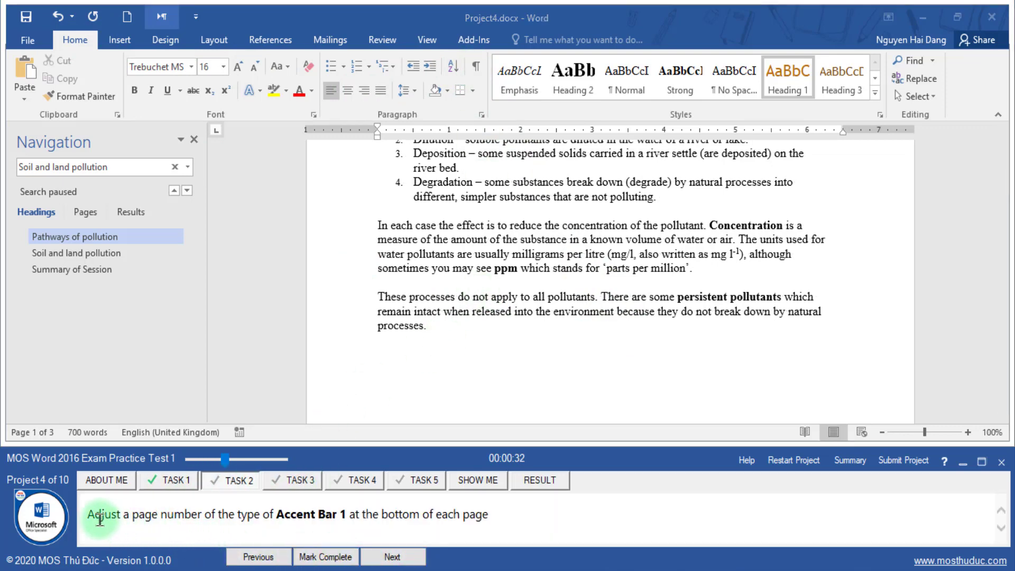
{"action": "left_click_drag", "start_coordinate": [119, 516], "coordinate": [204, 516]}
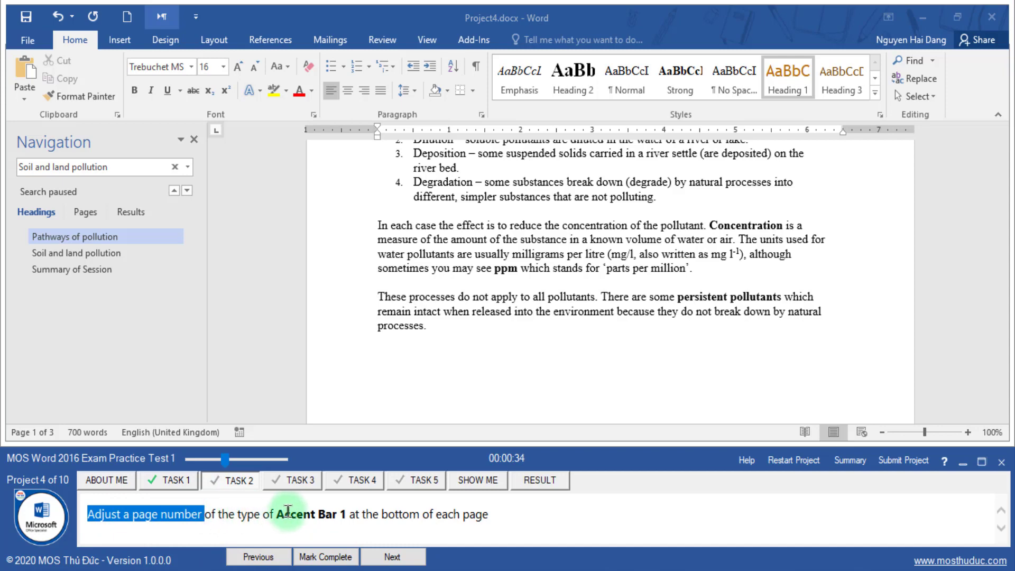
{"action": "left_click_drag", "start_coordinate": [276, 514], "coordinate": [452, 514]}
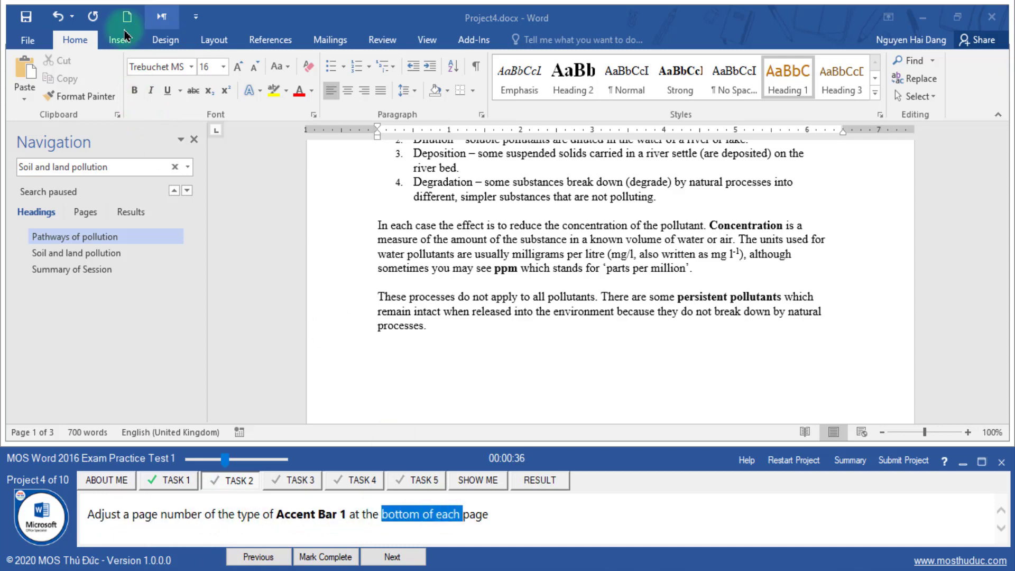
{"action": "left_click", "coordinate": [123, 46]}
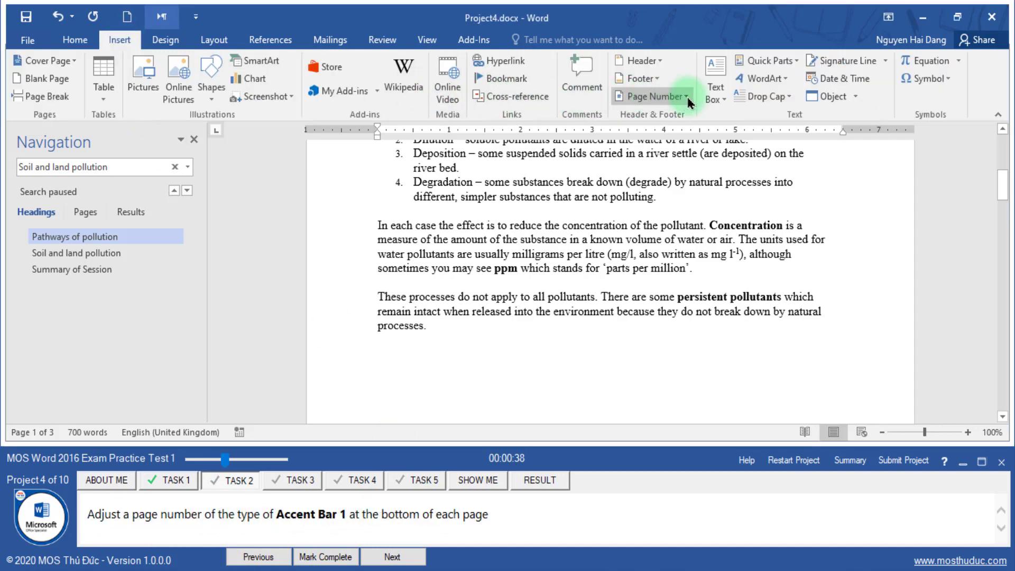
- Add Accent Bar 1 page numbers at the bottom of the page, close the footer, and advance
{"action": "left_click", "coordinate": [688, 97]}
{"action": "left_click", "coordinate": [669, 143]}
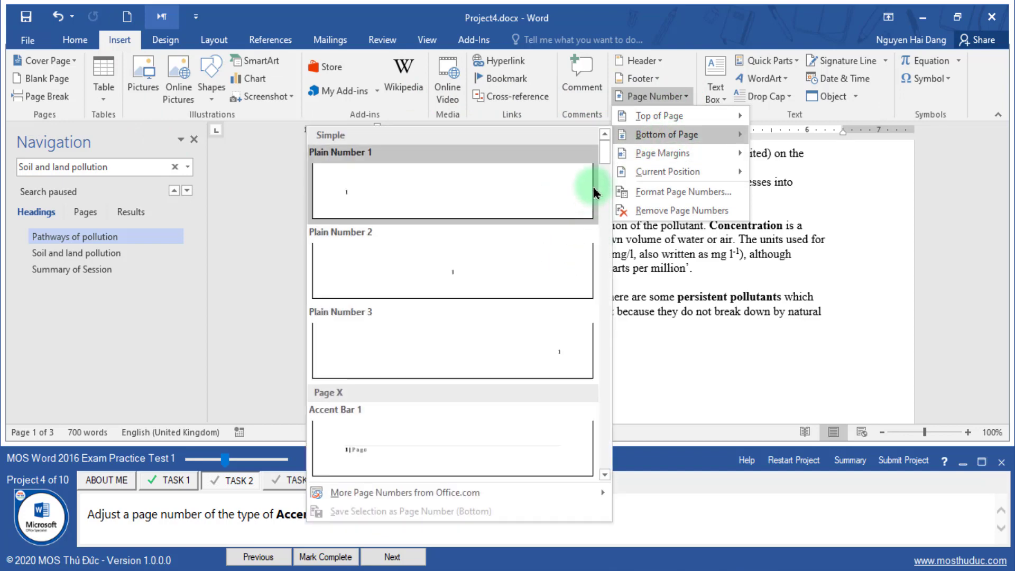
{"action": "left_click_drag", "start_coordinate": [604, 162], "coordinate": [605, 234]}
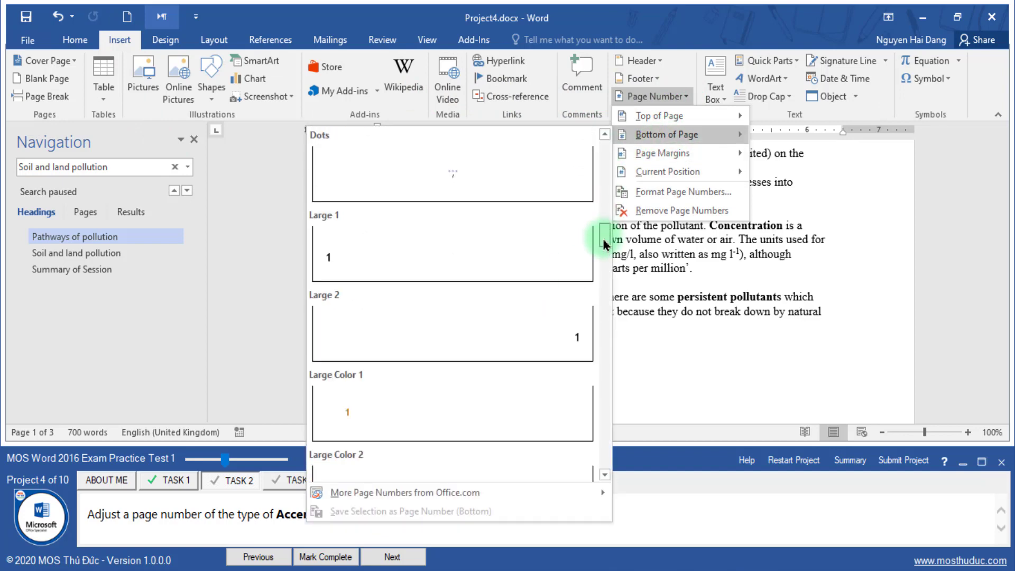
{"action": "left_click", "coordinate": [282, 438]}
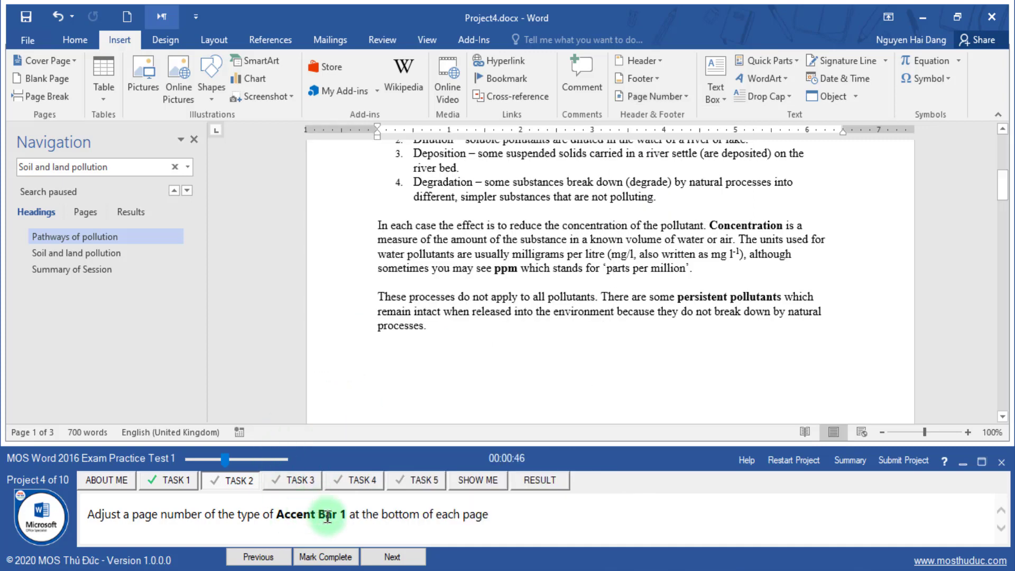
{"action": "left_click", "coordinate": [685, 99]}
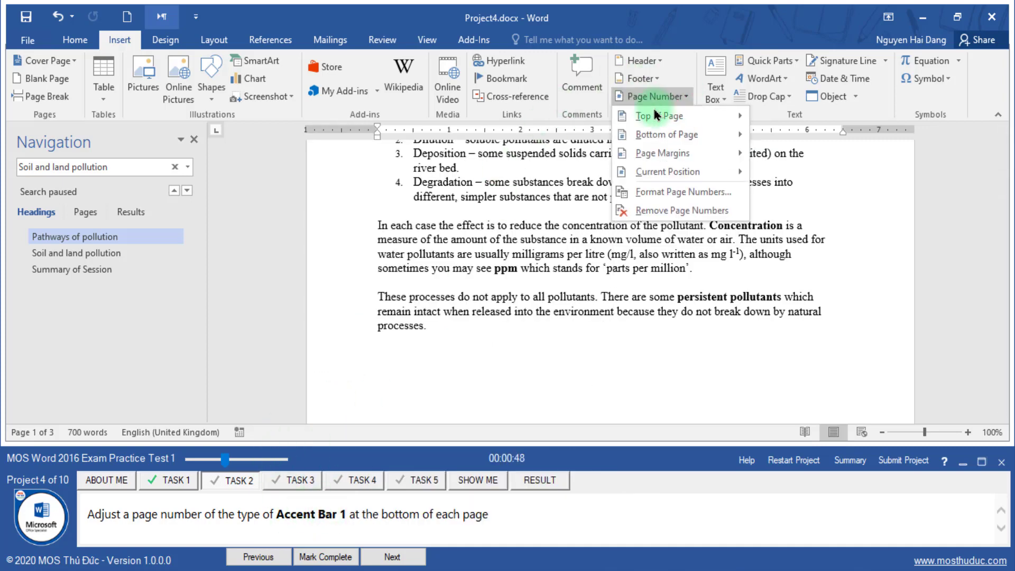
{"action": "left_click", "coordinate": [666, 135]}
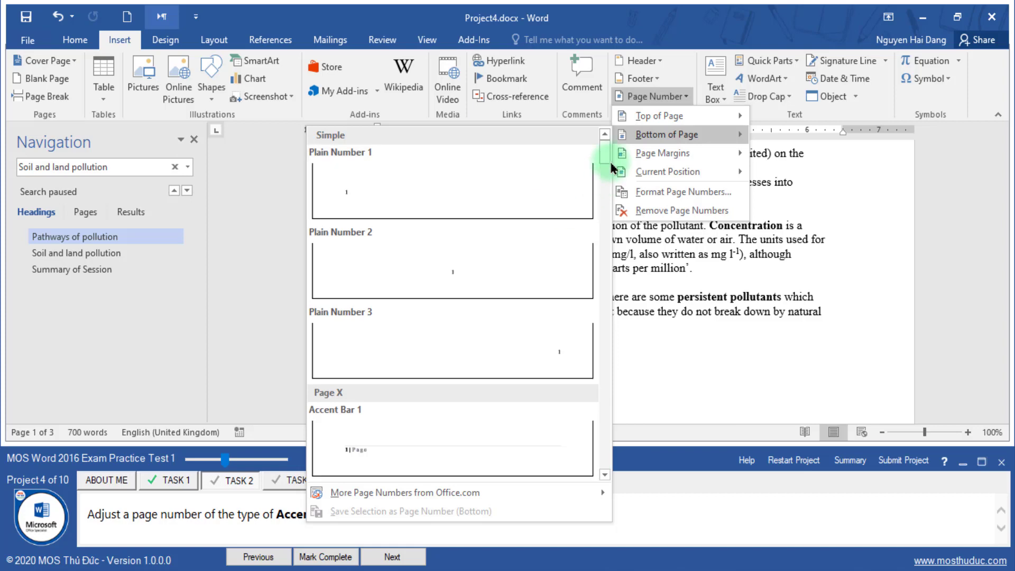
{"action": "mouse_move", "coordinate": [605, 186]}
{"action": "left_mouse_down"}
{"action": "mouse_move", "coordinate": [607, 344]}
{"action": "mouse_move", "coordinate": [606, 140]}
{"action": "mouse_move", "coordinate": [610, 171]}
{"action": "left_mouse_up"}
{"action": "left_click", "coordinate": [325, 212]}
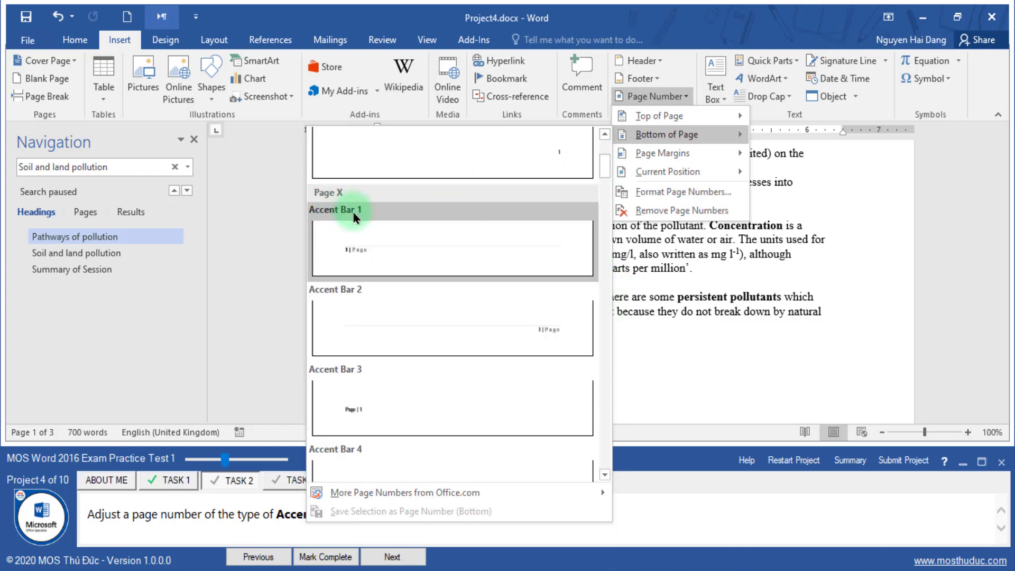
{"action": "left_click", "coordinate": [362, 238]}
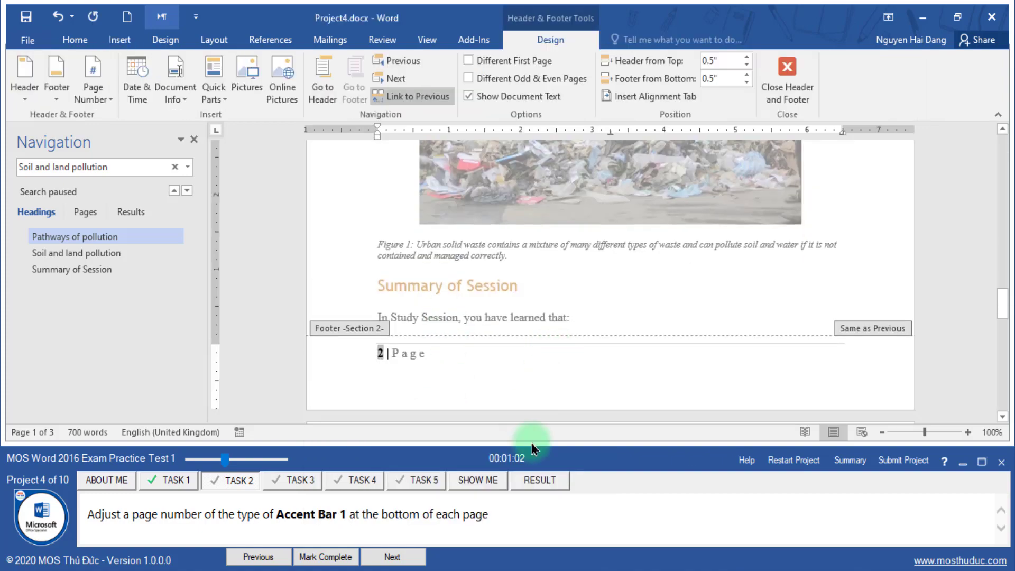
{"action": "left_click", "coordinate": [787, 74]}
{"action": "left_click", "coordinate": [320, 557]}
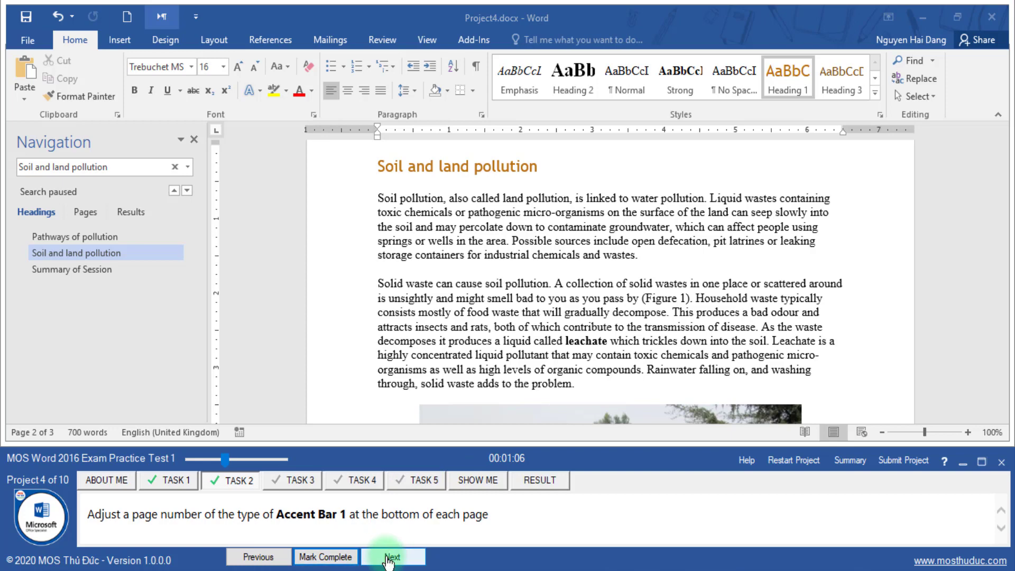
- Copy 'Pathways of pollution' from the task and search the document for that heading
{"action": "left_click_drag", "start_coordinate": [88, 513], "coordinate": [159, 514]}
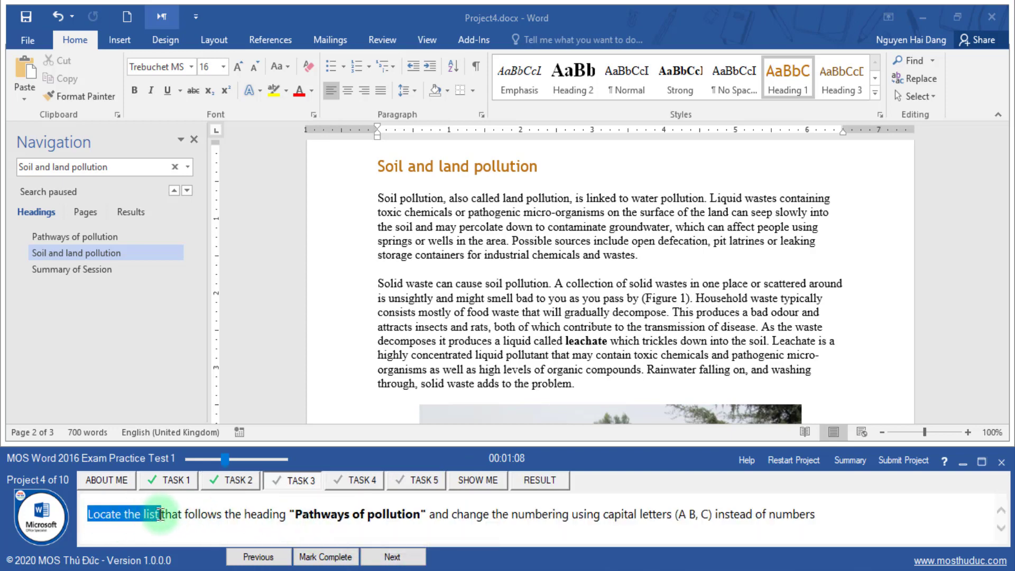
{"action": "left_click", "coordinate": [172, 516]}
{"action": "left_click_drag", "start_coordinate": [300, 516], "coordinate": [416, 514]}
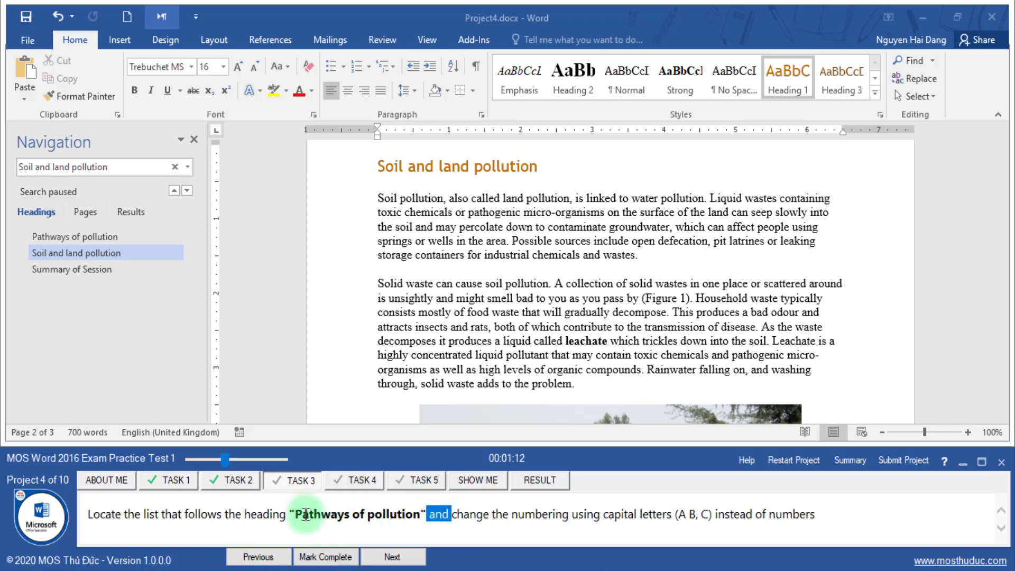
{"action": "left_click_drag", "start_coordinate": [292, 513], "coordinate": [397, 514]}
{"action": "key", "text": "ctrl+c"}
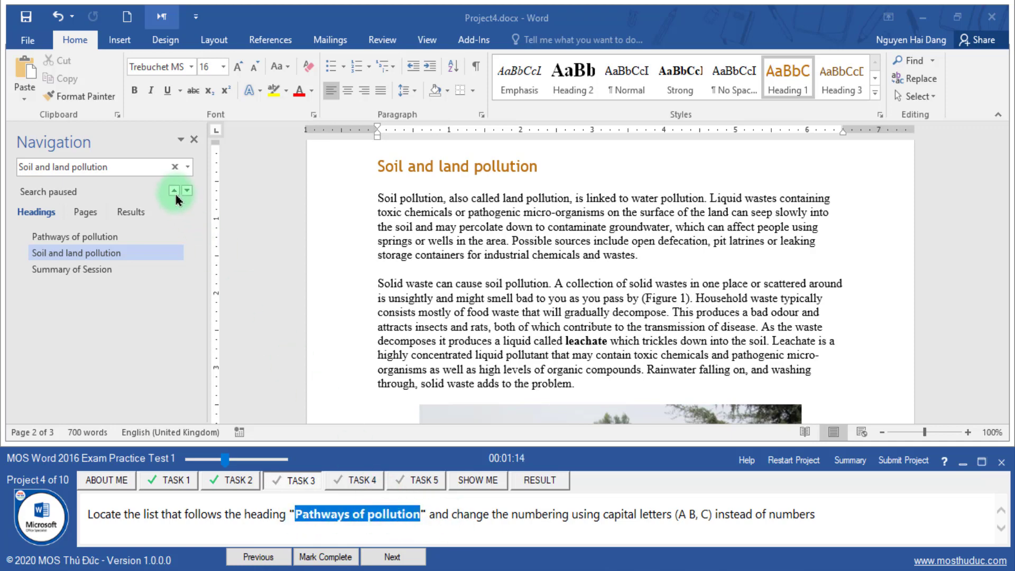
{"action": "left_click", "coordinate": [174, 167]}
{"action": "key", "text": "ctrl+v"}
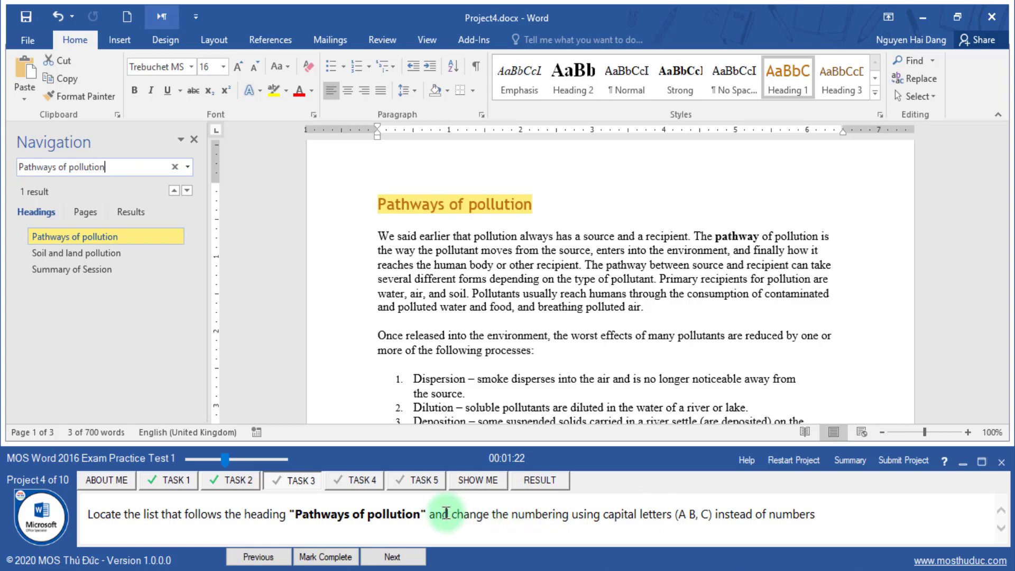
{"action": "left_click_drag", "start_coordinate": [446, 512], "coordinate": [640, 513]}
{"action": "left_click", "coordinate": [585, 411]}
- Apply A. B. C. numbering to the four list items and mark the task complete
{"action": "scroll", "coordinate": [582, 384], "scroll_direction": "down", "scroll_amount": 2}
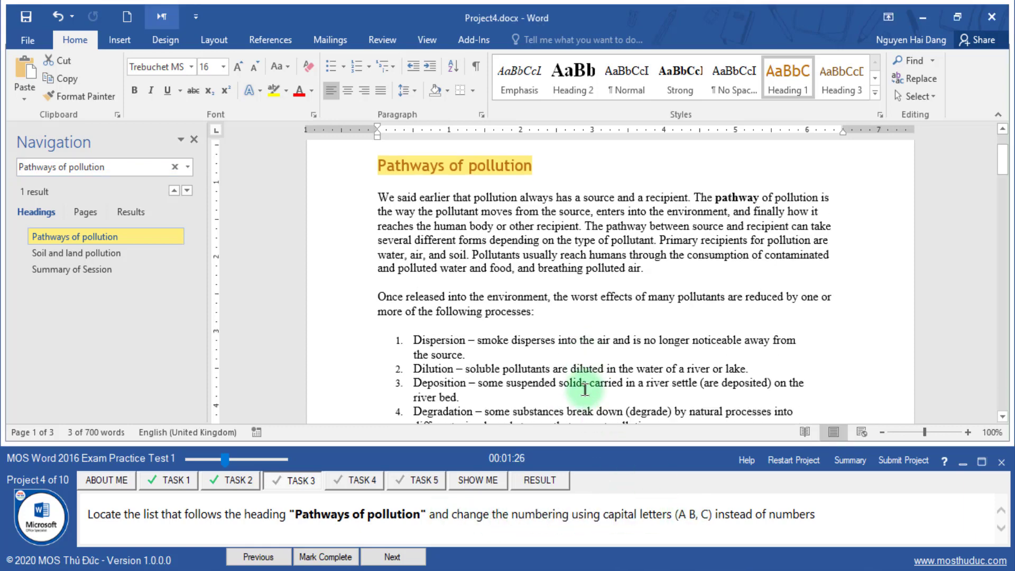
{"action": "scroll", "coordinate": [582, 383], "scroll_direction": "down", "scroll_amount": 2}
{"action": "left_click_drag", "start_coordinate": [344, 267], "coordinate": [332, 351]}
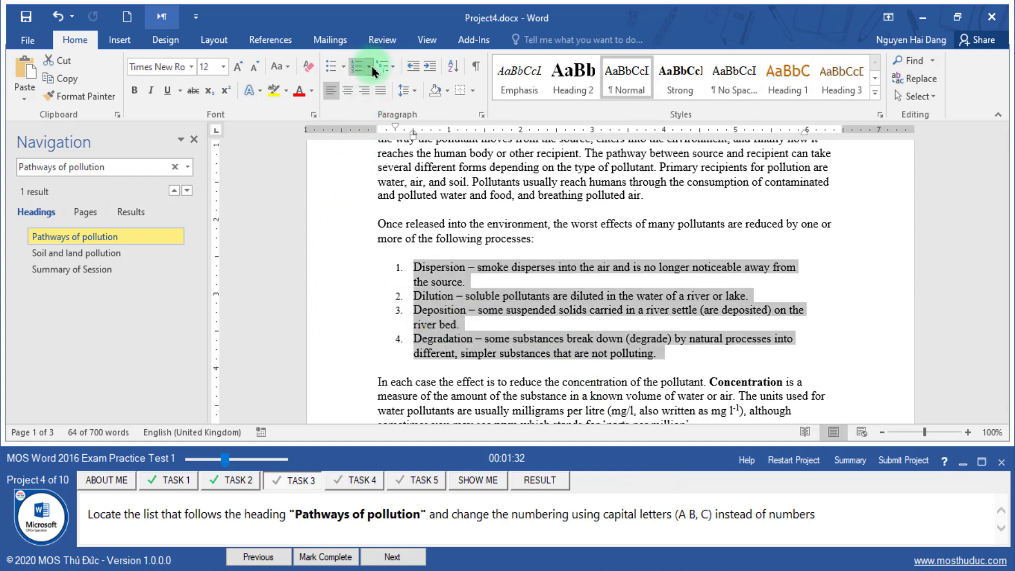
{"action": "left_click", "coordinate": [369, 67]}
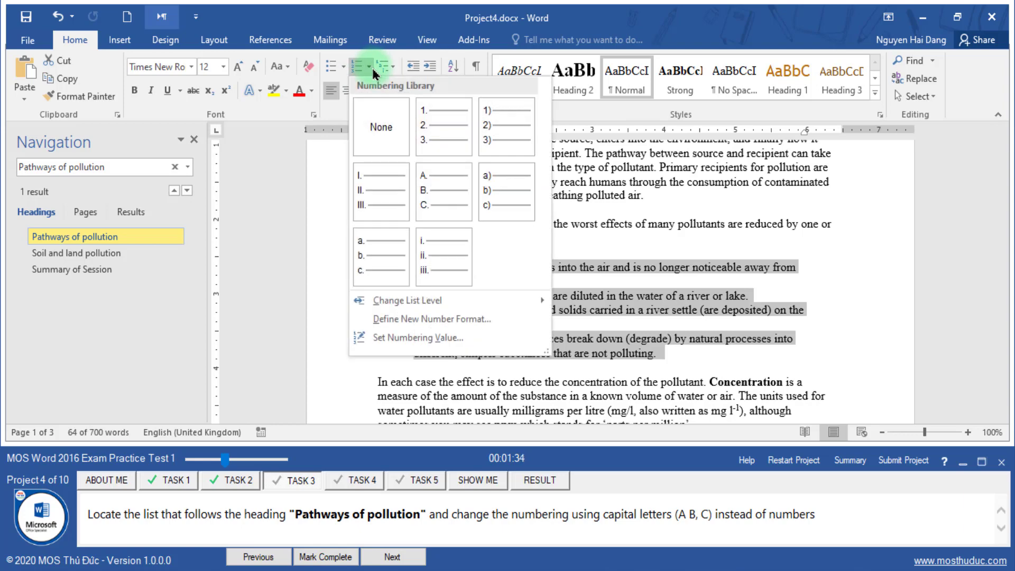
{"action": "left_click", "coordinate": [433, 200]}
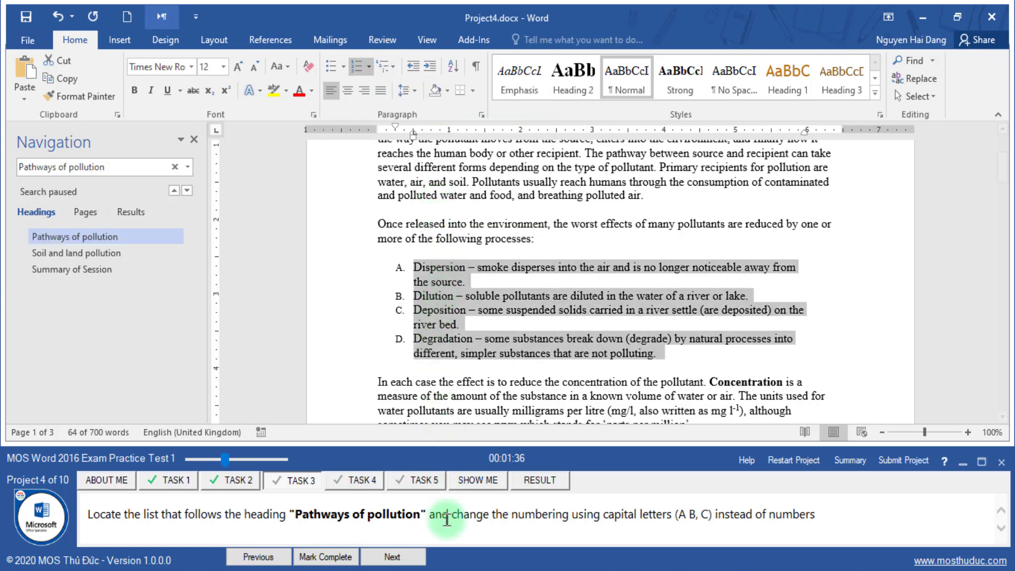
{"action": "left_click_drag", "start_coordinate": [463, 514], "coordinate": [489, 514]}
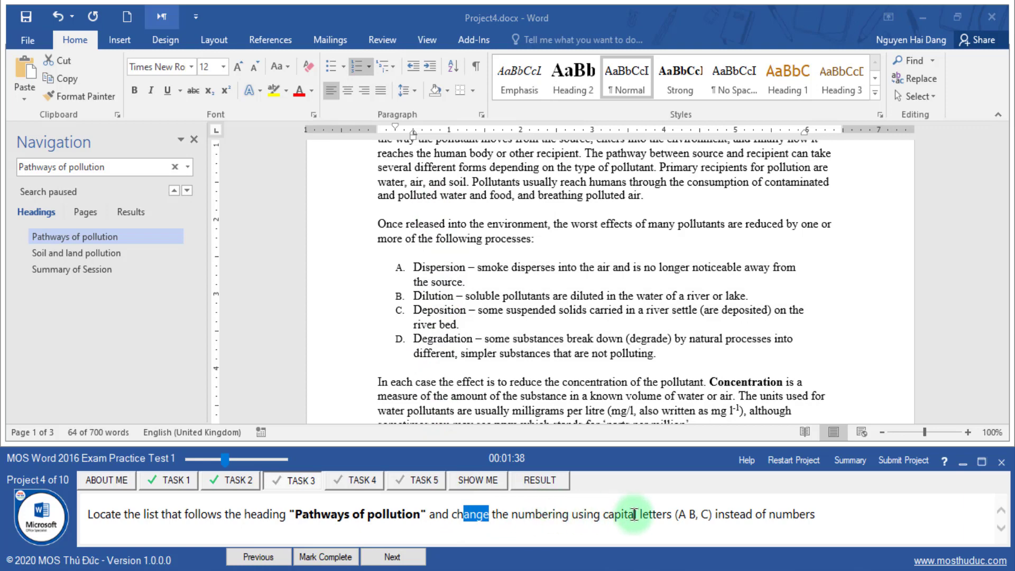
{"action": "left_click", "coordinate": [348, 558]}
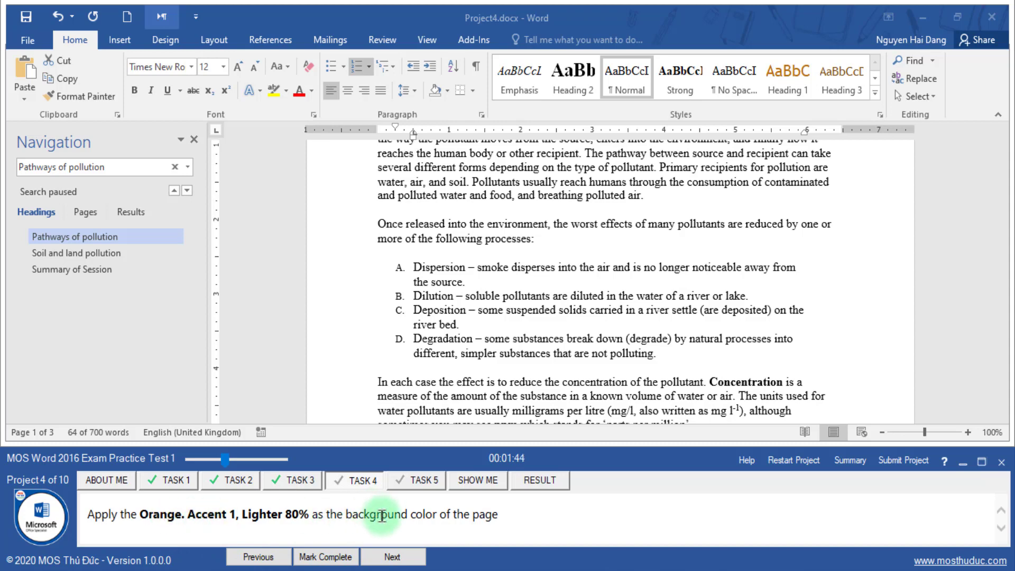
- On the Design tab, dismiss the Page Borders dialog and open the Page Color palette
{"action": "left_click", "coordinate": [164, 38]}
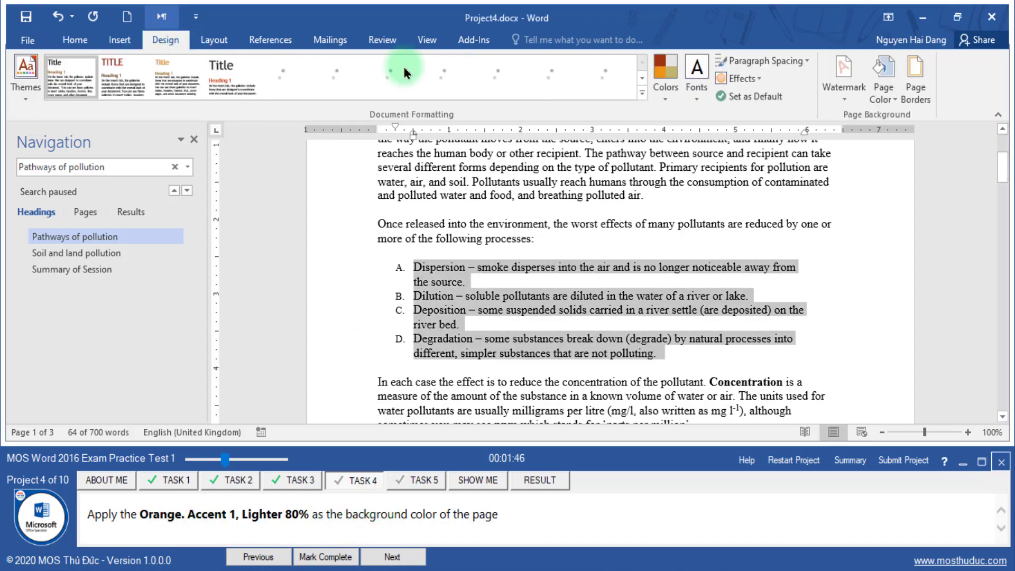
{"action": "left_click", "coordinate": [902, 102]}
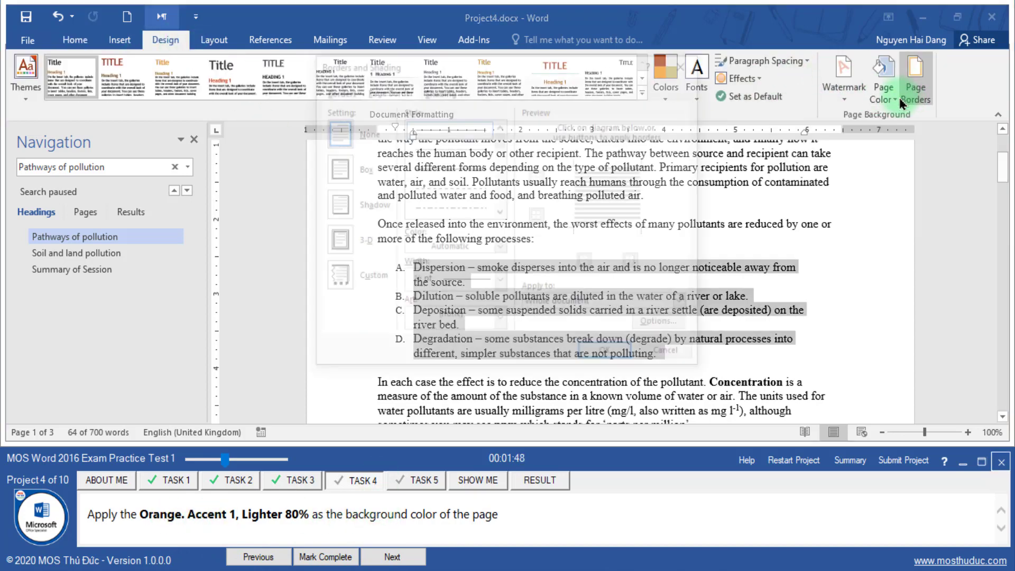
{"action": "left_click", "coordinate": [680, 65]}
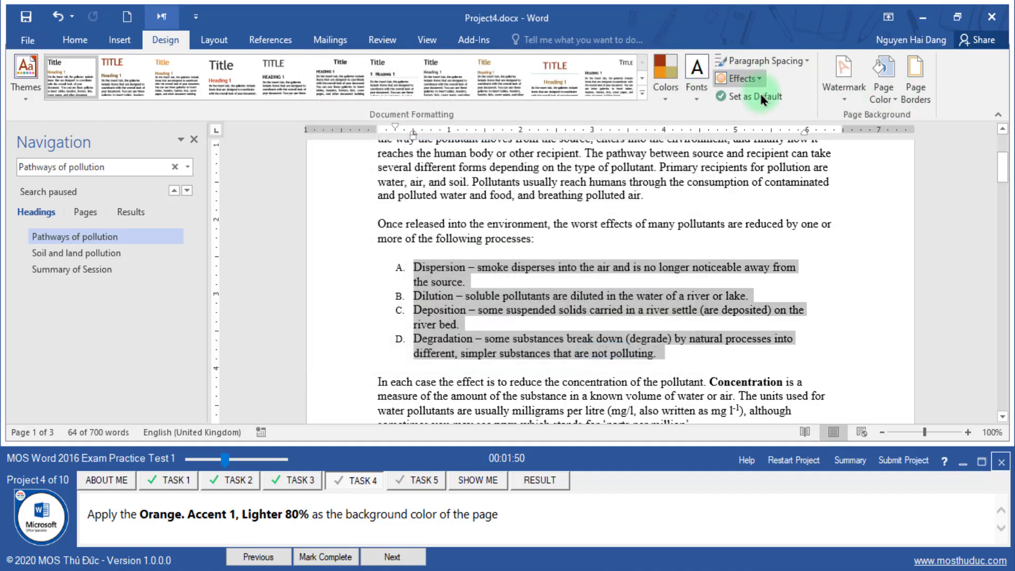
{"action": "left_click", "coordinate": [897, 100]}
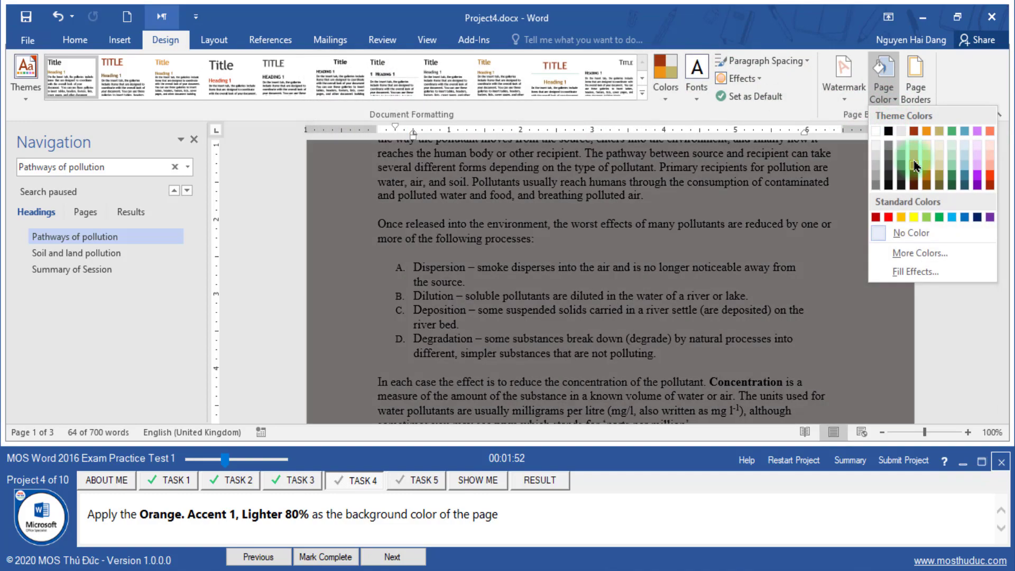
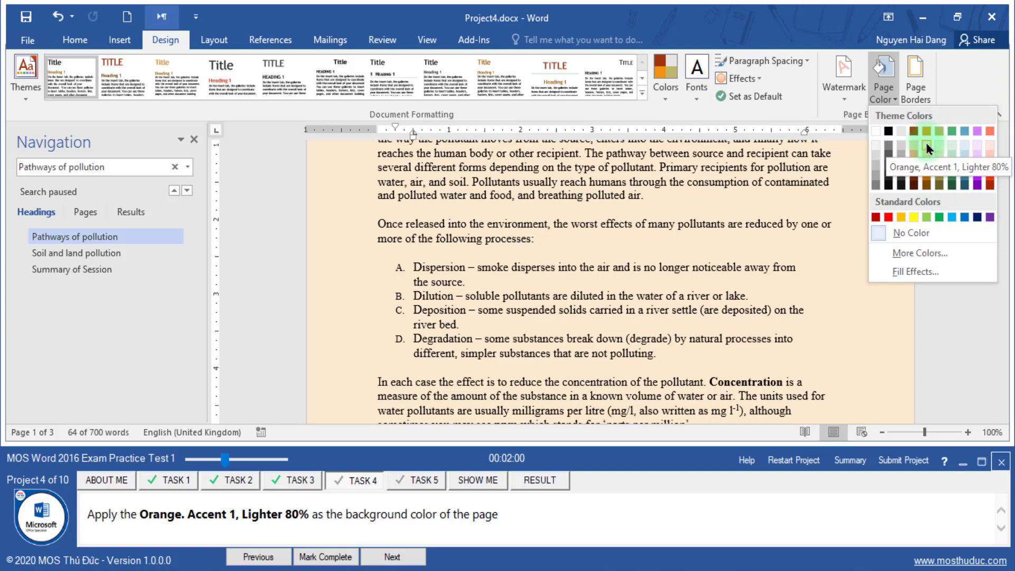
- Apply the Orange, Accent 1, Lighter 80% page colour and mark Task 4 complete
{"action": "left_click", "coordinate": [926, 145]}
{"action": "left_click", "coordinate": [377, 381]}
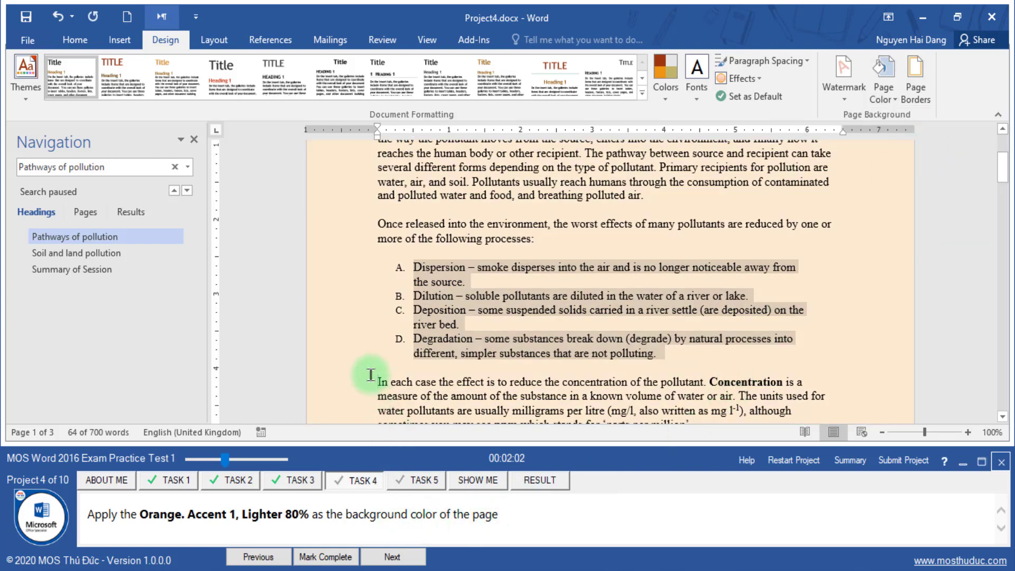
{"action": "left_click", "coordinate": [315, 557]}
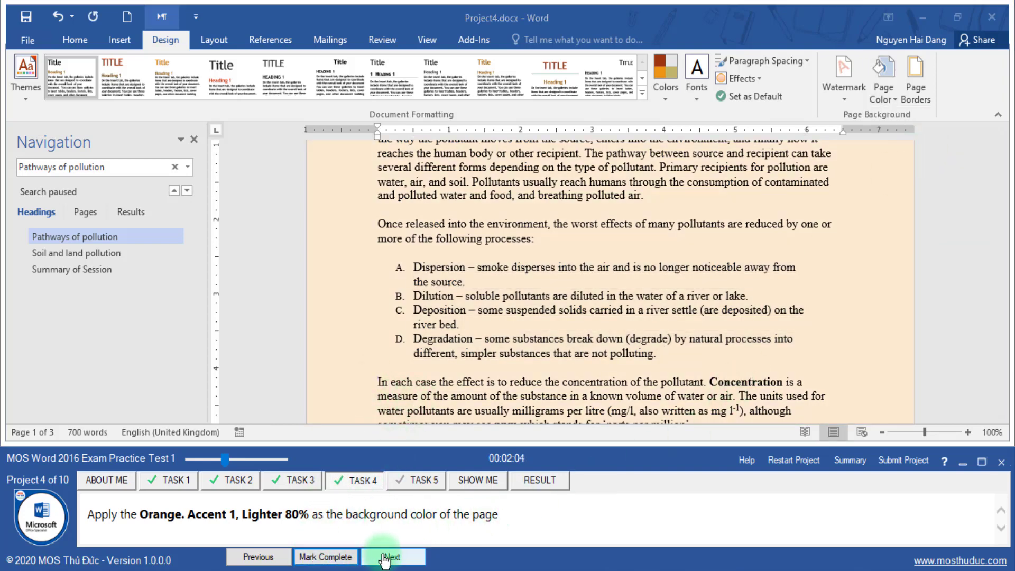
- Go to Task 5 and search the document for 'Summary of Session'
{"action": "left_click", "coordinate": [389, 557]}
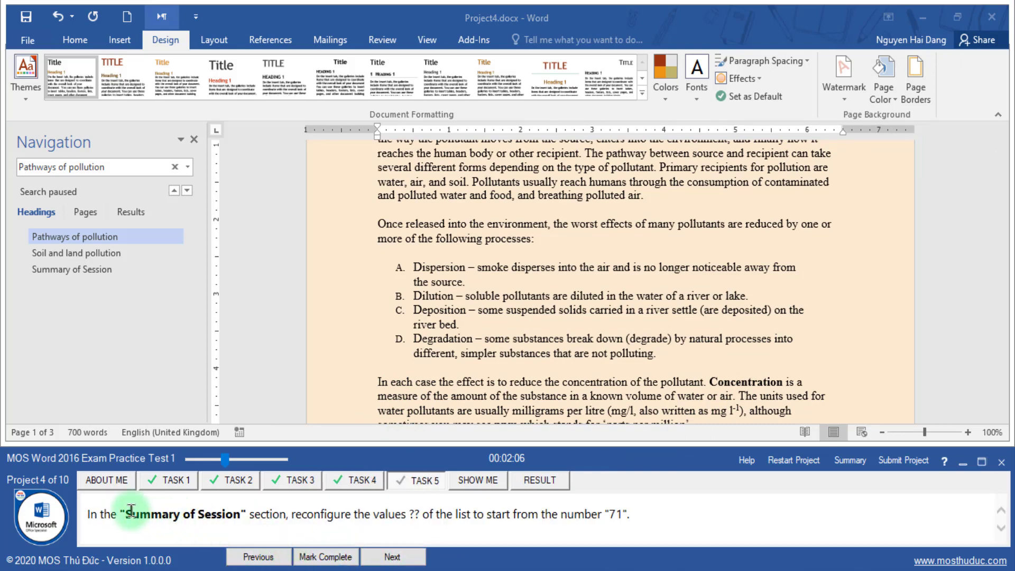
{"action": "left_click_drag", "start_coordinate": [132, 511], "coordinate": [240, 514]}
{"action": "key", "text": "ctrl+c"}
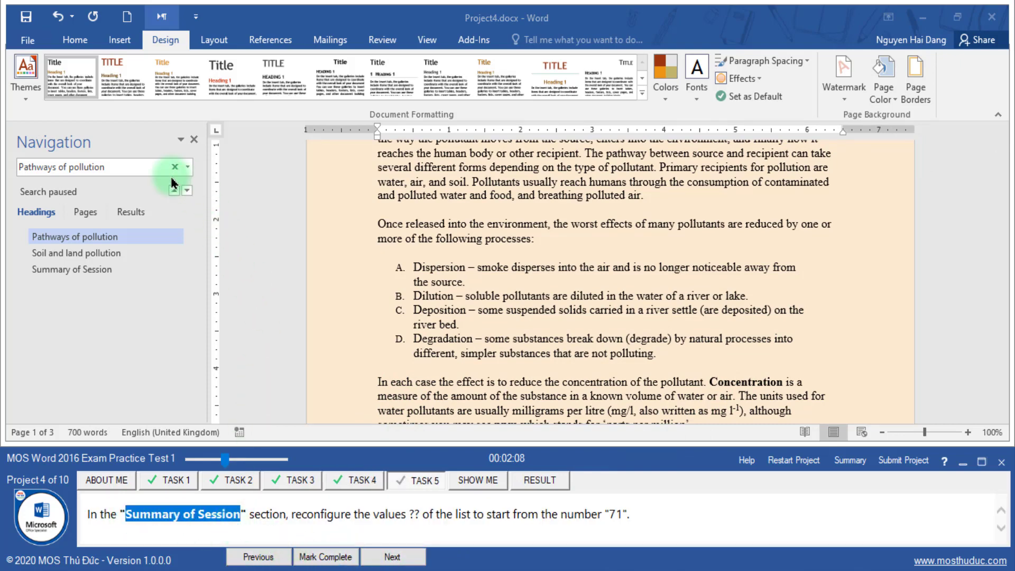
{"action": "left_click", "coordinate": [181, 175]}
{"action": "key", "text": "ctrl+v"}
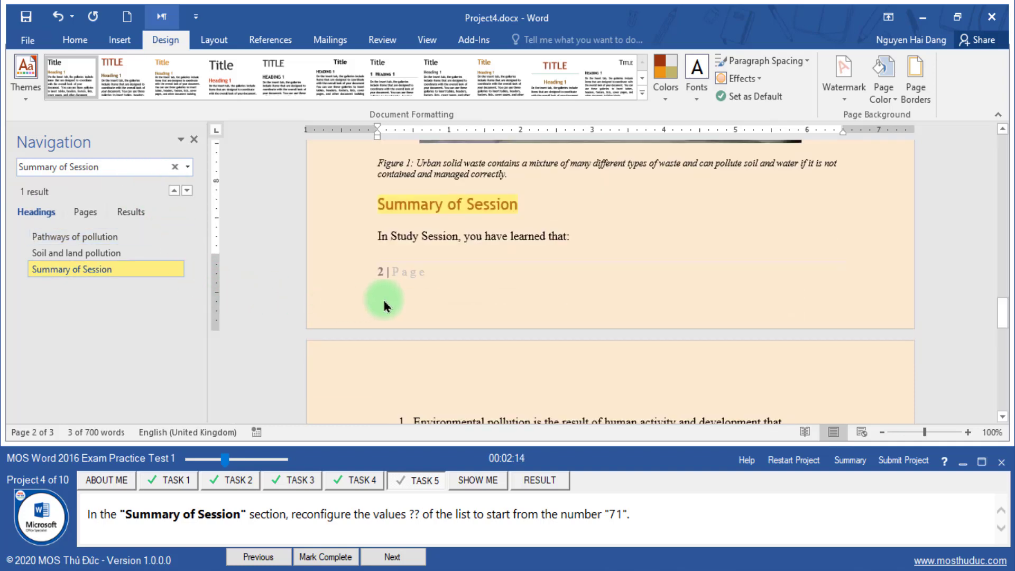
{"action": "left_click", "coordinate": [435, 379]}
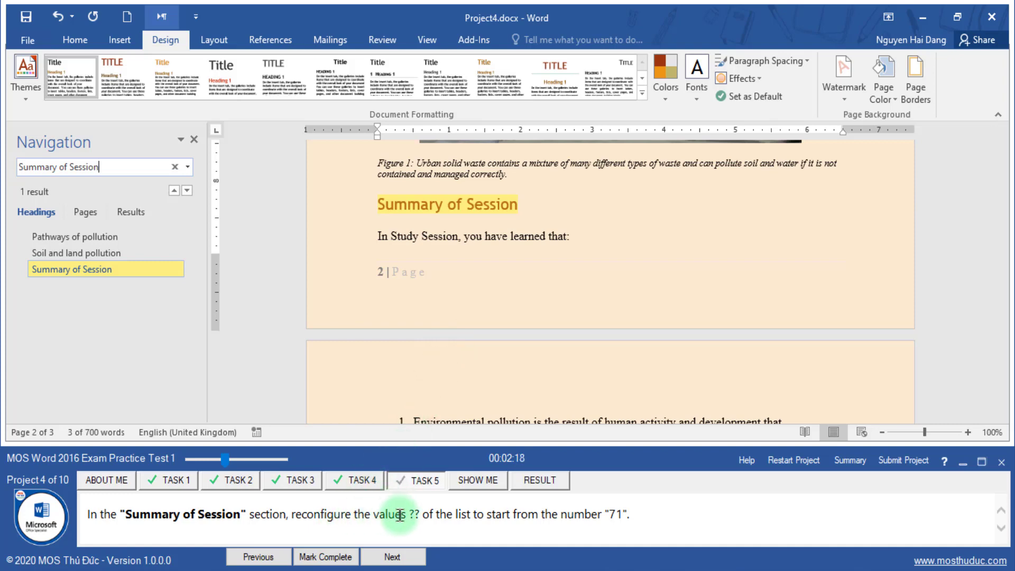
- Scroll to the Summary of Session list and note the required starting number 71
{"action": "scroll", "coordinate": [472, 296], "scroll_direction": "down", "scroll_amount": 1}
{"action": "scroll", "coordinate": [472, 296], "scroll_direction": "down", "scroll_amount": 1}
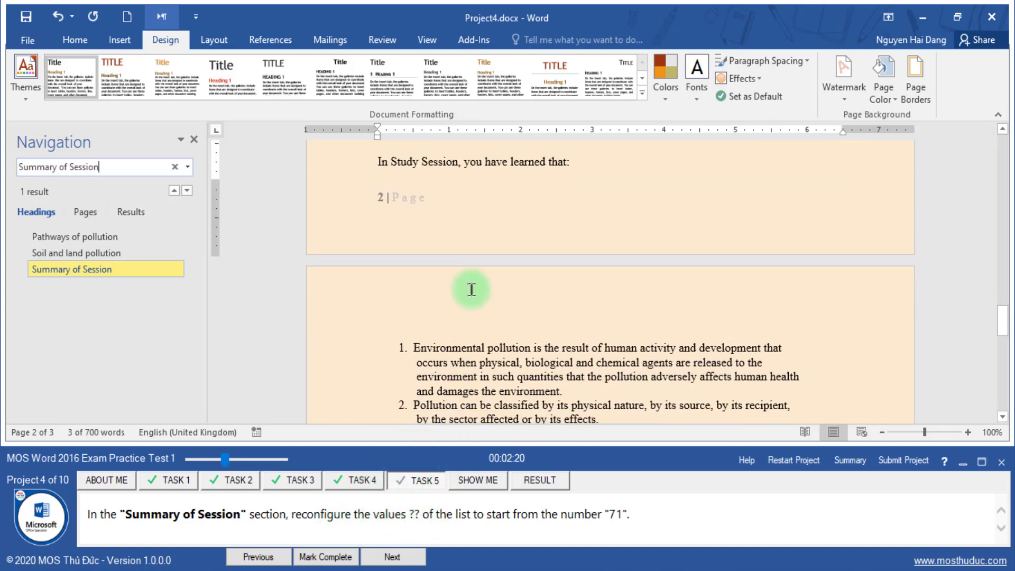
{"action": "scroll", "coordinate": [471, 293], "scroll_direction": "down", "scroll_amount": 4}
{"action": "scroll", "coordinate": [471, 291], "scroll_direction": "down", "scroll_amount": 3}
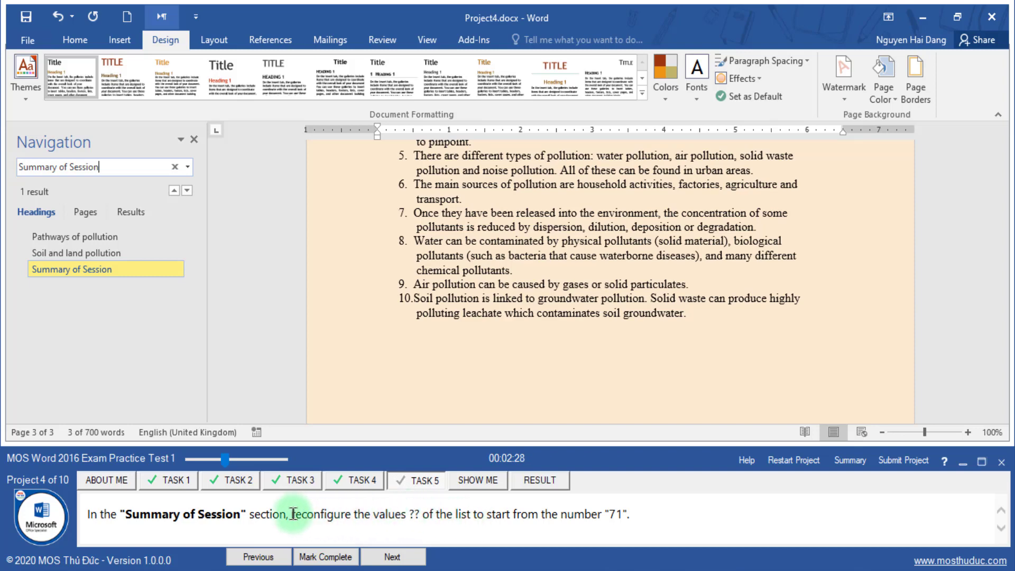
{"action": "left_click_drag", "start_coordinate": [292, 516], "coordinate": [486, 518]}
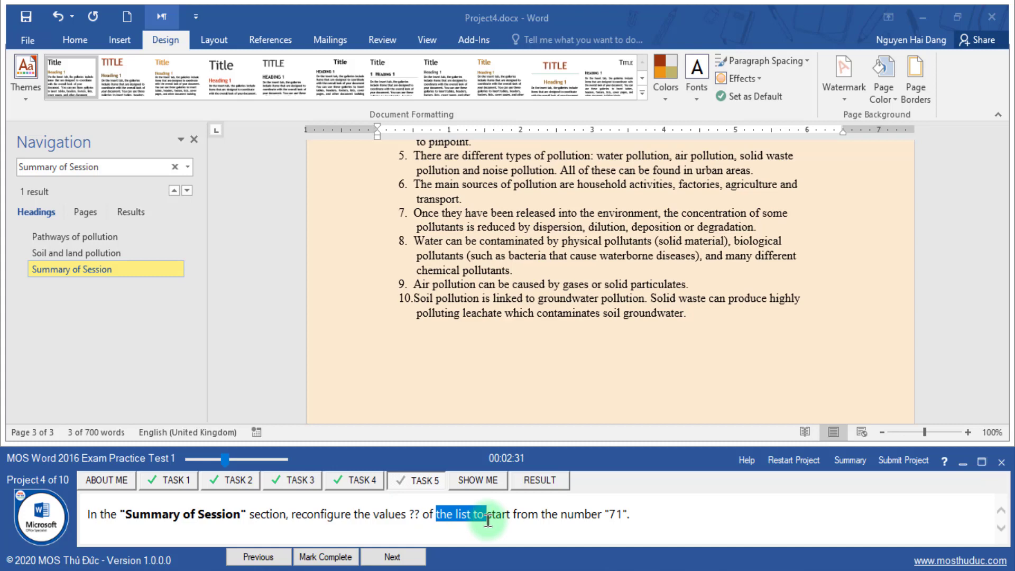
{"action": "double_click", "coordinate": [613, 515]}
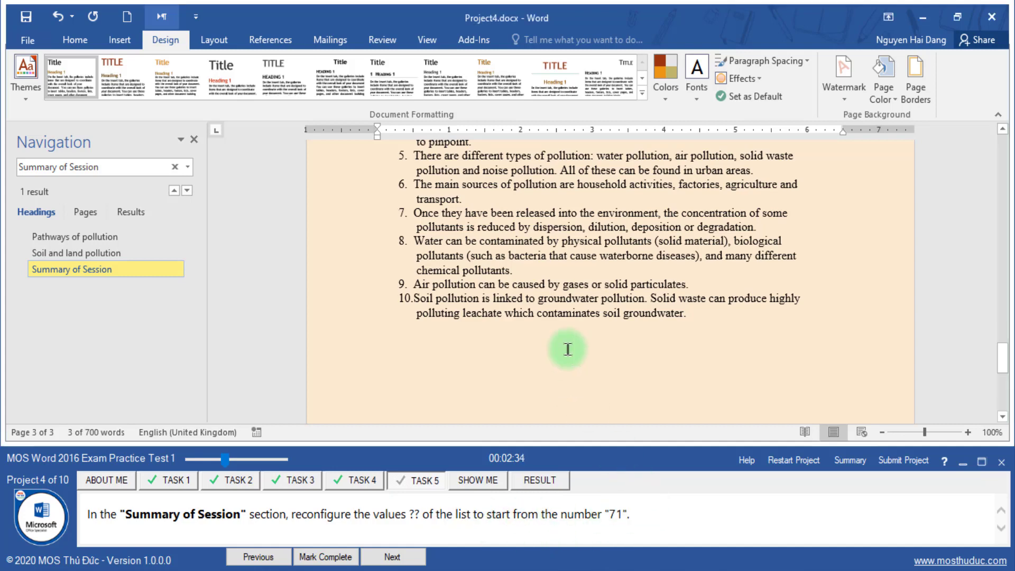
{"action": "scroll", "coordinate": [582, 359], "scroll_direction": "up", "scroll_amount": 4}
{"action": "scroll", "coordinate": [568, 354], "scroll_direction": "up", "scroll_amount": 7}
{"action": "scroll", "coordinate": [569, 352], "scroll_direction": "down", "scroll_amount": 1}
{"action": "scroll", "coordinate": [567, 347], "scroll_direction": "down", "scroll_amount": 4}
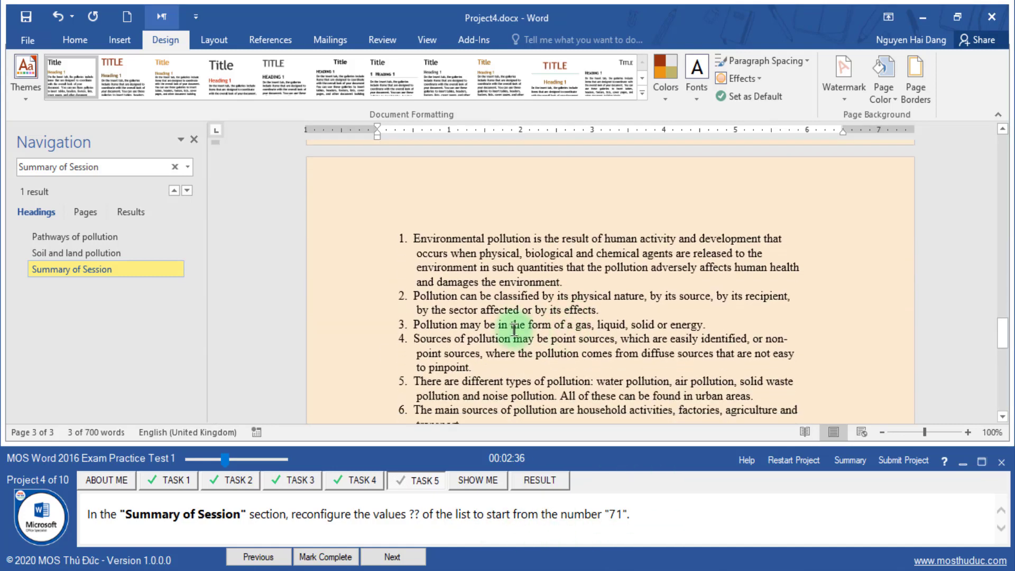
- Select the ten-item numbered list from item 1 through item 10
{"action": "left_click", "coordinate": [352, 238]}
{"action": "scroll", "coordinate": [422, 286], "scroll_direction": "down", "scroll_amount": 2}
{"action": "scroll", "coordinate": [478, 315], "scroll_direction": "down", "scroll_amount": 6}
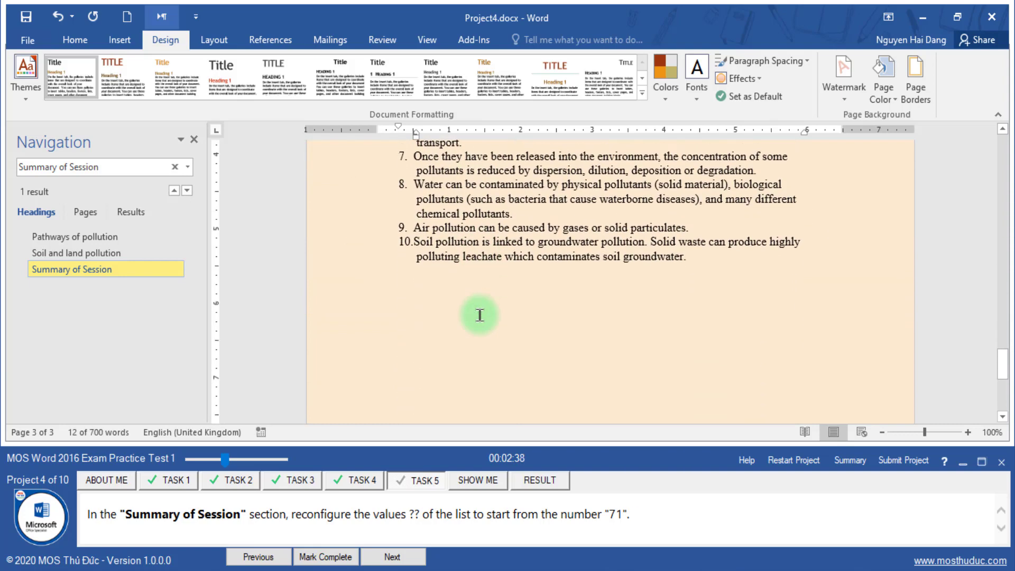
{"action": "scroll", "coordinate": [479, 315], "scroll_direction": "down", "scroll_amount": 3}
{"action": "scroll", "coordinate": [479, 315], "scroll_direction": "up", "scroll_amount": 3}
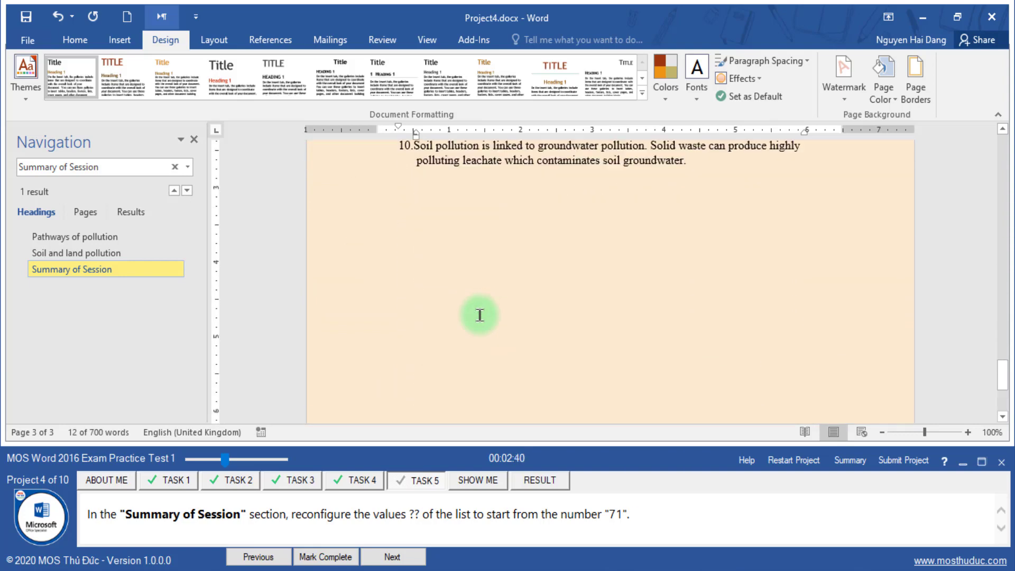
{"action": "scroll", "coordinate": [529, 322], "scroll_direction": "up", "scroll_amount": 3}
{"action": "left_click", "coordinate": [689, 311], "text": "shift"}
{"action": "scroll", "coordinate": [529, 296], "scroll_direction": "up", "scroll_amount": 6}
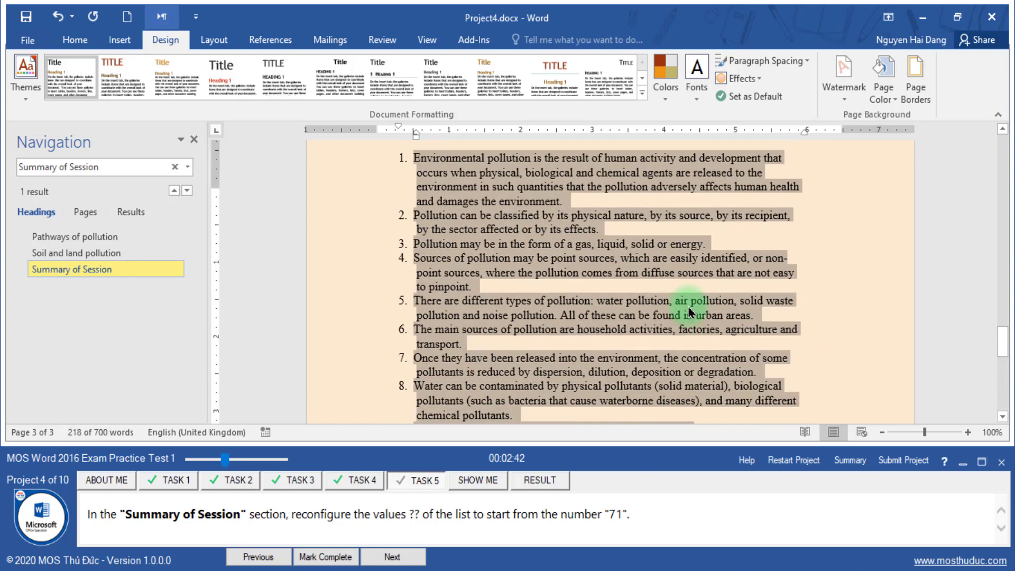
{"action": "scroll", "coordinate": [480, 286], "scroll_direction": "up", "scroll_amount": 2}
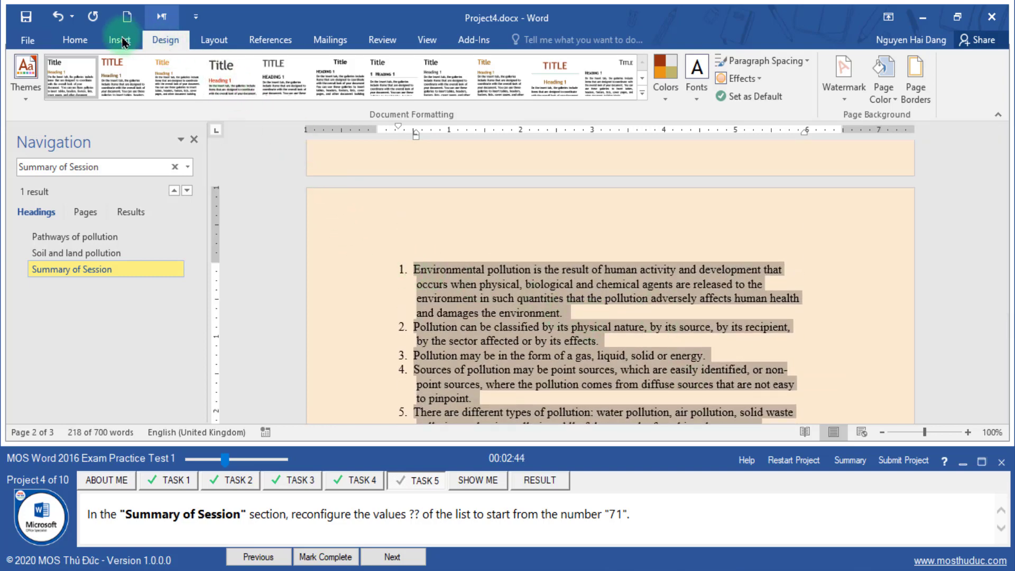
- Set the list's numbering value to start at 71
{"action": "left_click", "coordinate": [74, 40]}
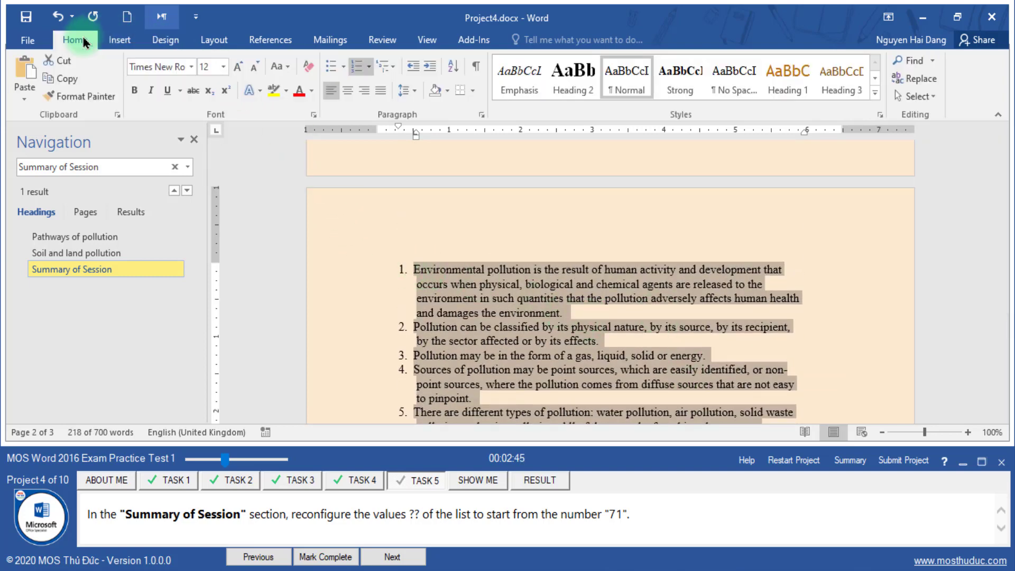
{"action": "left_click", "coordinate": [370, 66]}
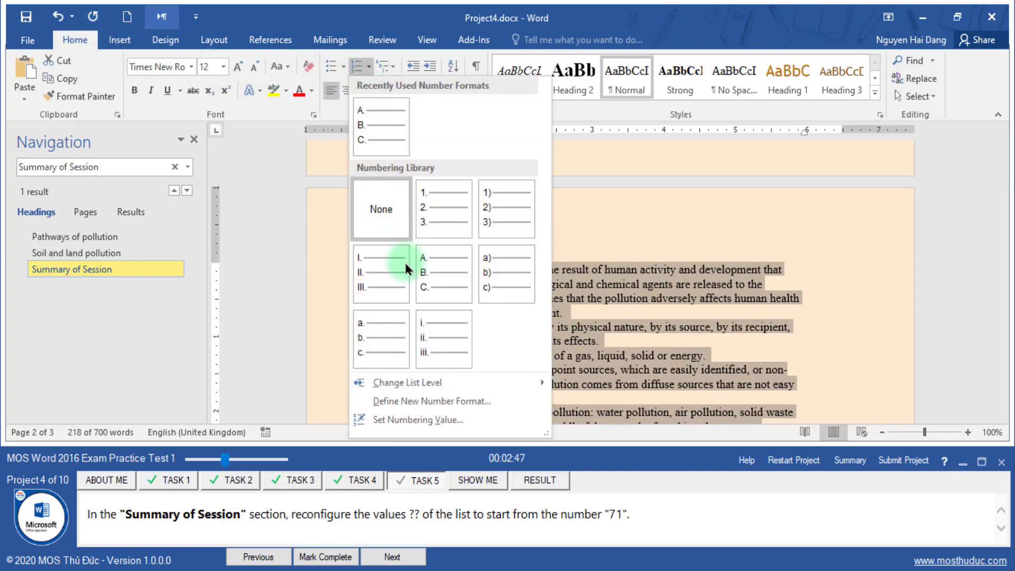
{"action": "left_click", "coordinate": [407, 419]}
{"action": "type", "text": "71"}
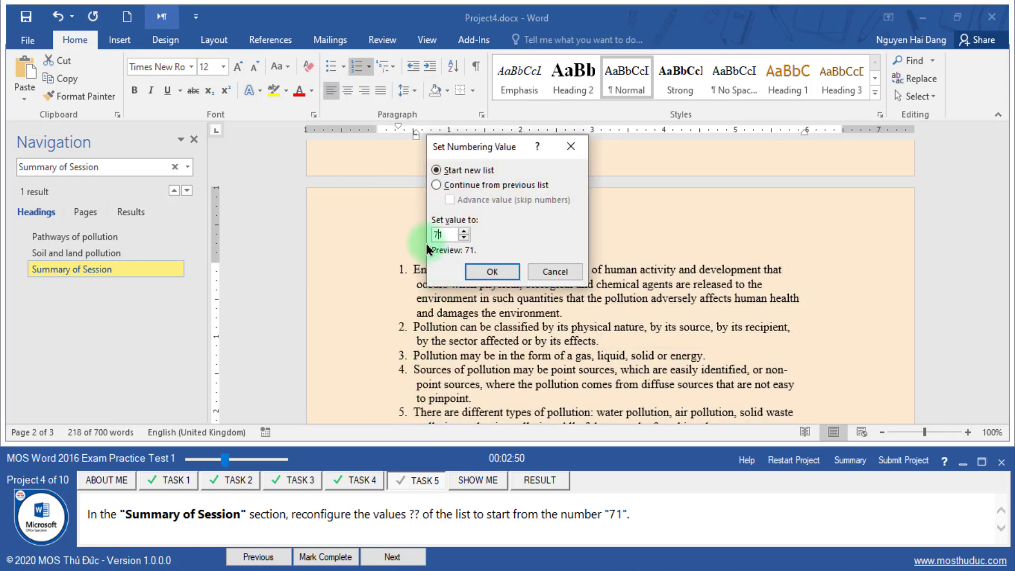
{"action": "left_click", "coordinate": [489, 274]}
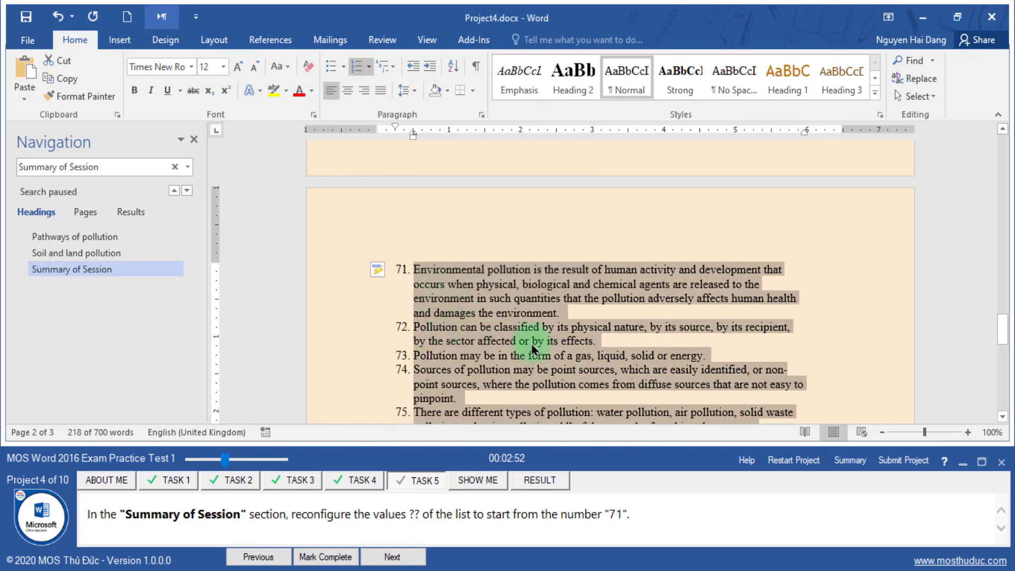
- Mark the numbering task complete and submit Project 4 for scoring
{"action": "scroll", "coordinate": [555, 362], "scroll_direction": "down", "scroll_amount": 3}
{"action": "scroll", "coordinate": [550, 347], "scroll_direction": "down", "scroll_amount": 4}
{"action": "scroll", "coordinate": [546, 347], "scroll_direction": "down", "scroll_amount": 2}
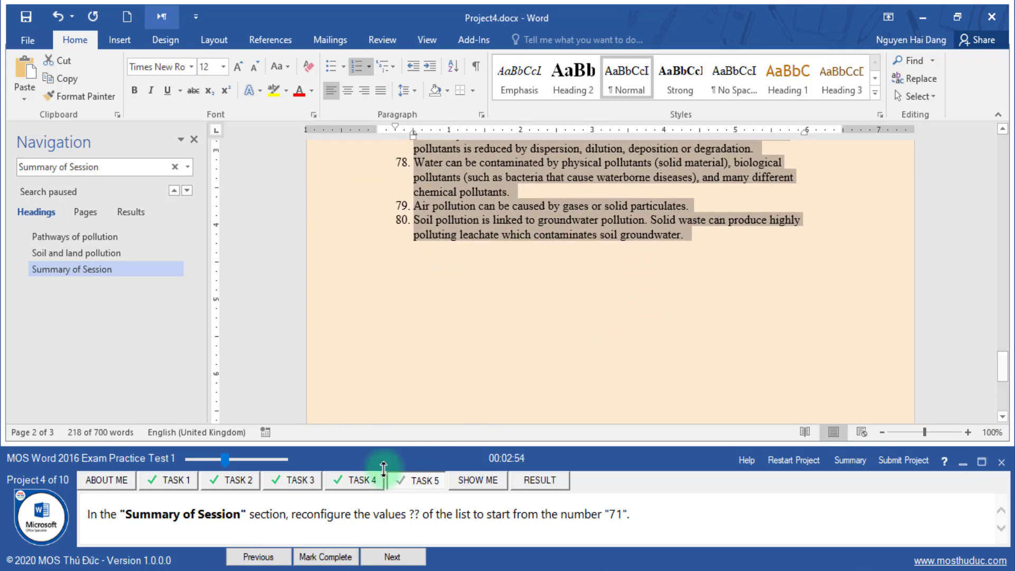
{"action": "left_click", "coordinate": [323, 557]}
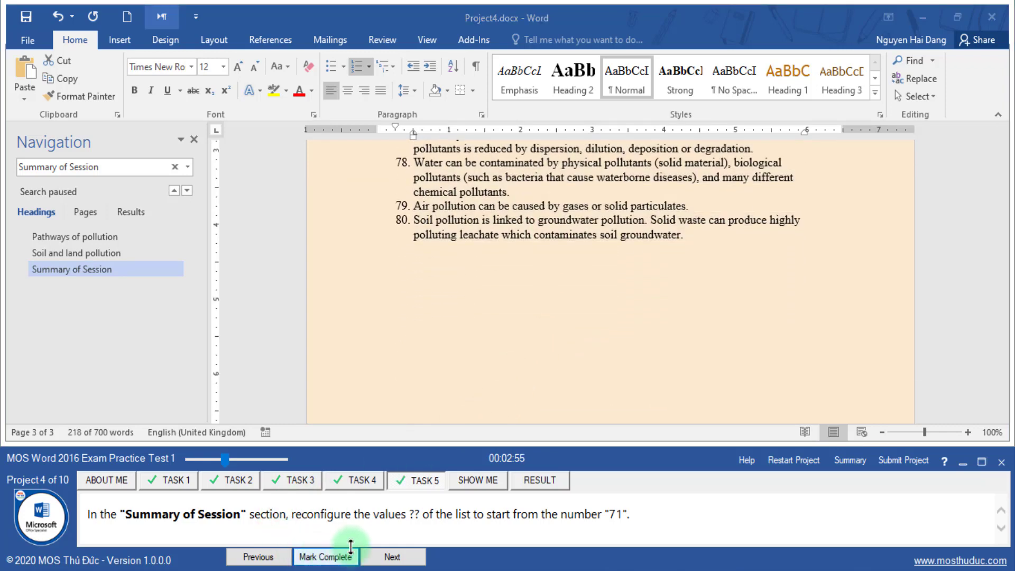
{"action": "left_click", "coordinate": [901, 460]}
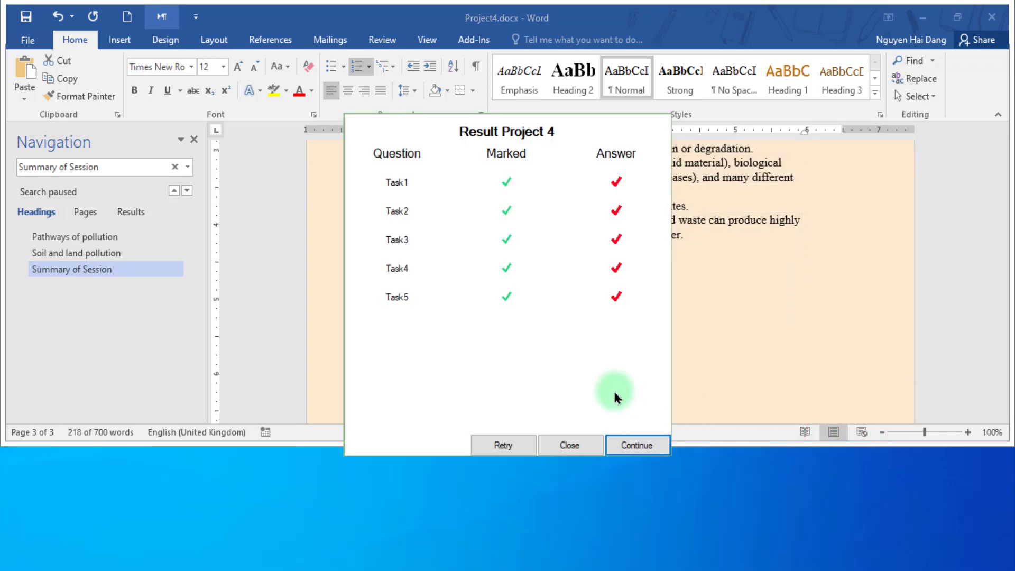
- Continue past the Project 4 results, answer the save prompt, and view Project 5's Task 1
{"action": "left_click", "coordinate": [622, 447]}
{"action": "left_click", "coordinate": [458, 327]}
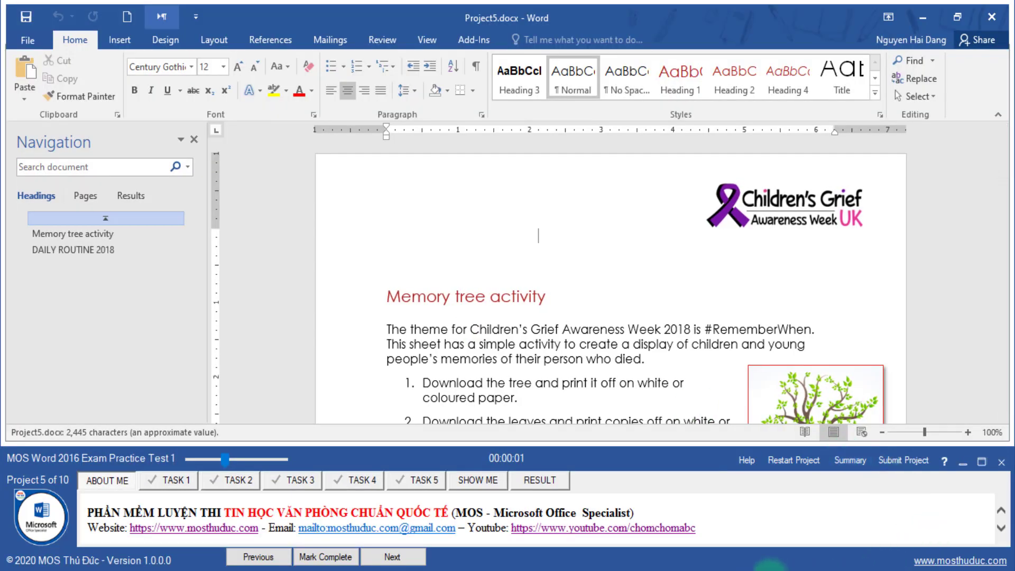
{"action": "left_click", "coordinate": [180, 482]}
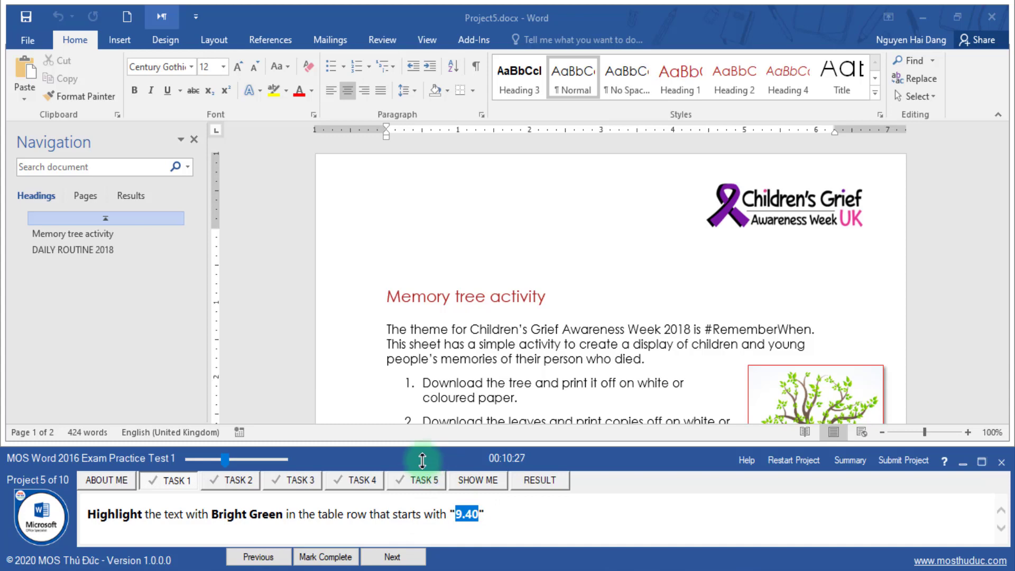
- Highlight the 9.40 table row in Bright Green, then mark Task 1 complete and advance
{"action": "left_click", "coordinate": [133, 164]}
{"action": "type", "text": "9.40"}
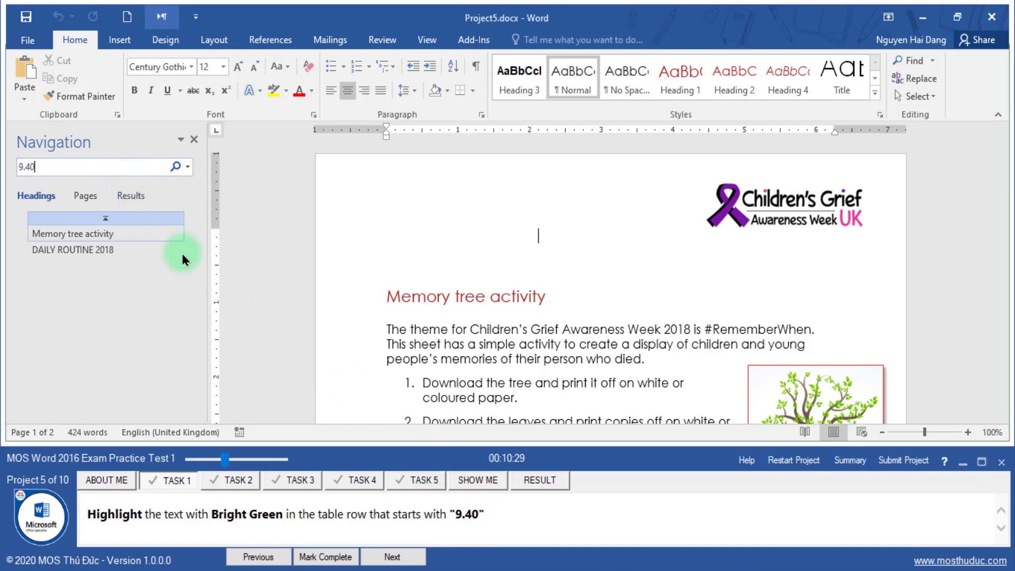
{"action": "left_click", "coordinate": [334, 218]}
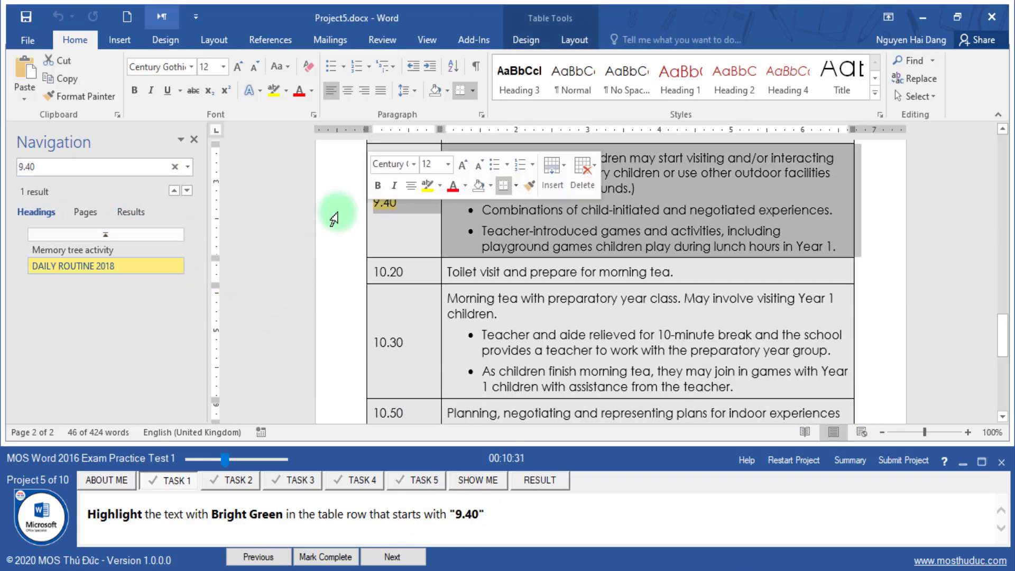
{"action": "left_click", "coordinate": [440, 186]}
{"action": "left_click", "coordinate": [454, 207]}
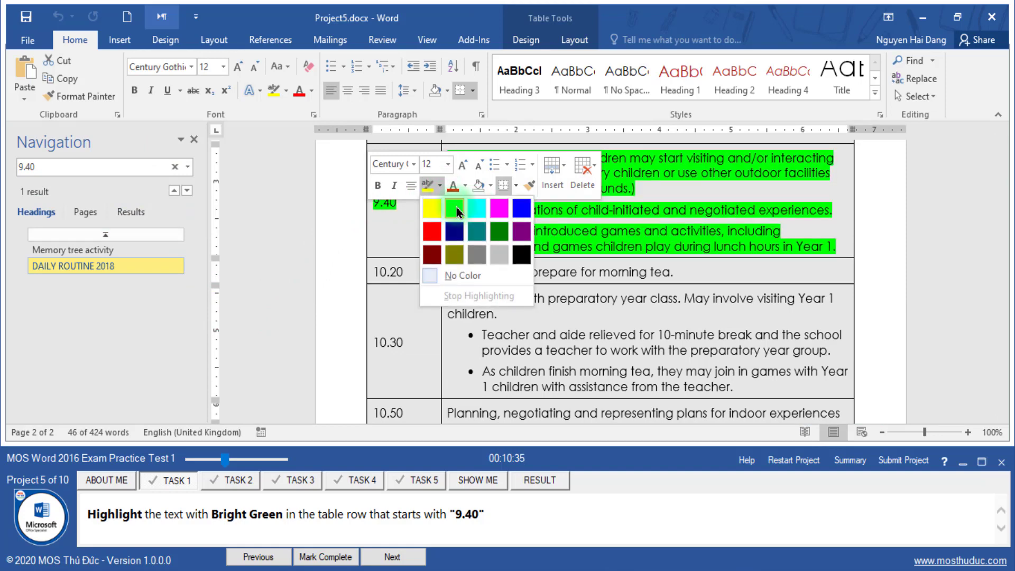
{"action": "left_click", "coordinate": [457, 210]}
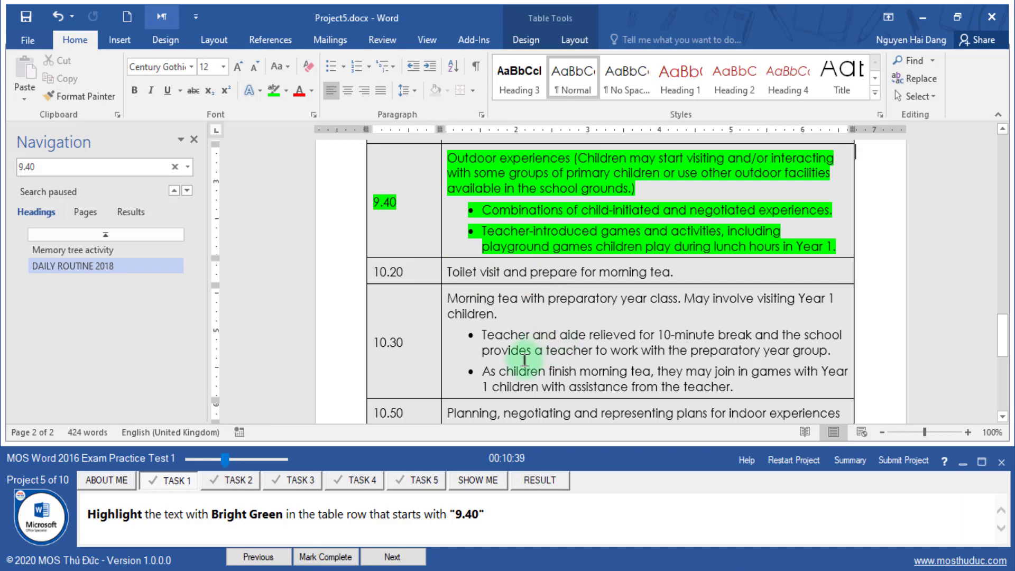
{"action": "left_click", "coordinate": [325, 556]}
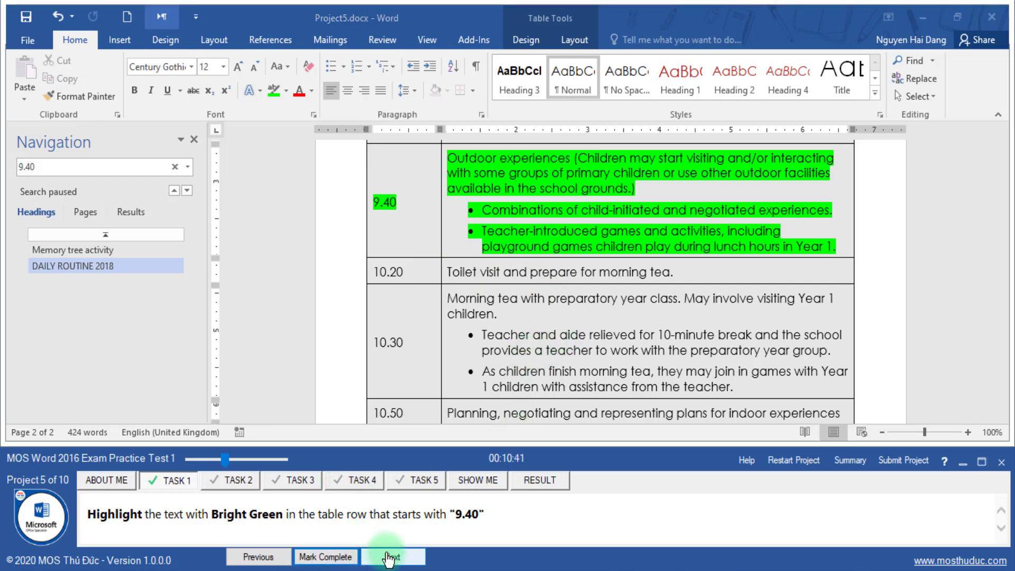
{"action": "left_click", "coordinate": [388, 557]}
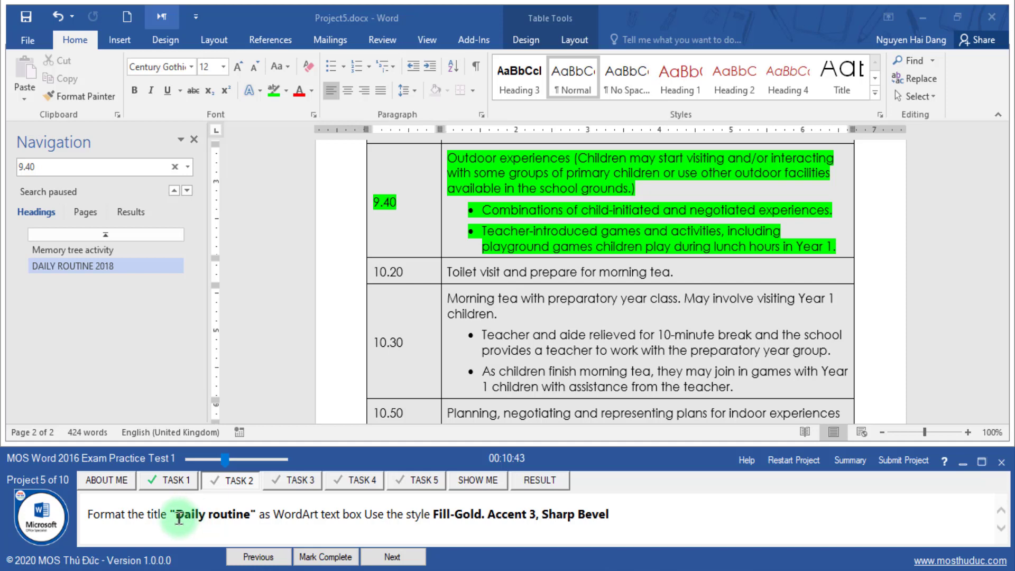
- Apply Fill - Gold, Accent 3, Sharp Bevel WordArt to the Daily routine title and mark Task 2 complete
{"action": "left_click_drag", "start_coordinate": [179, 517], "coordinate": [231, 513]}
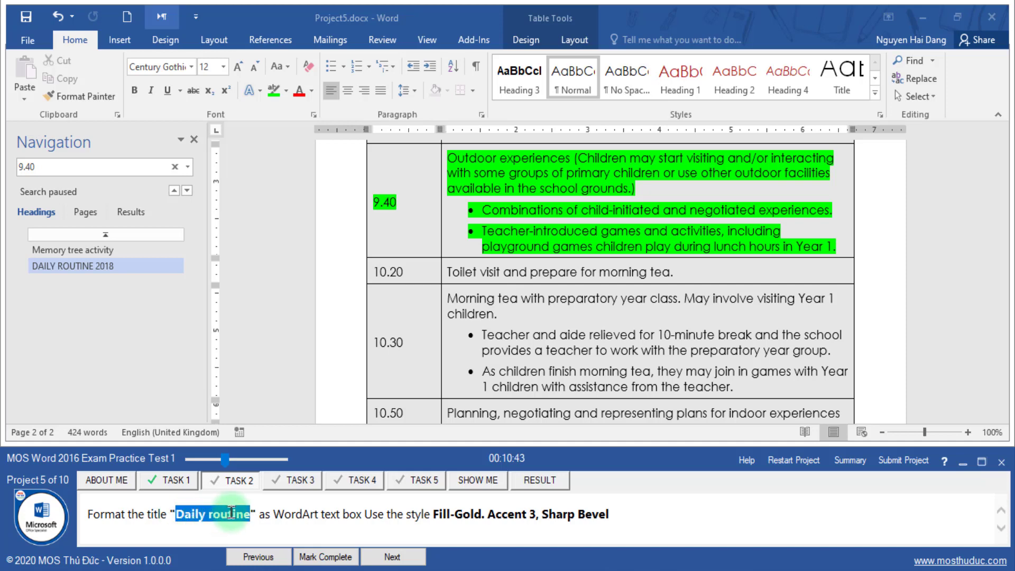
{"action": "left_click", "coordinate": [175, 167]}
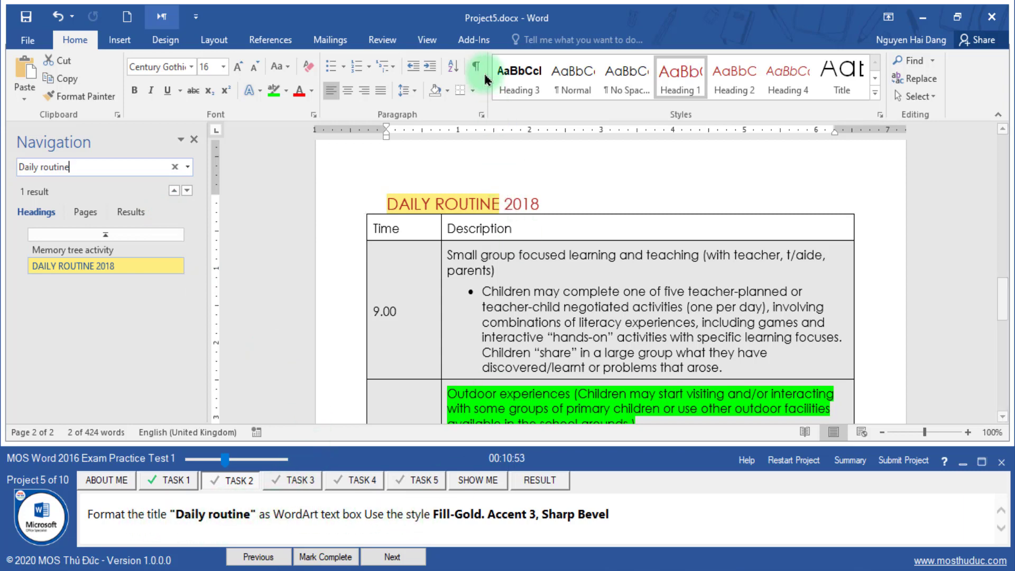
{"action": "left_click", "coordinate": [120, 40]}
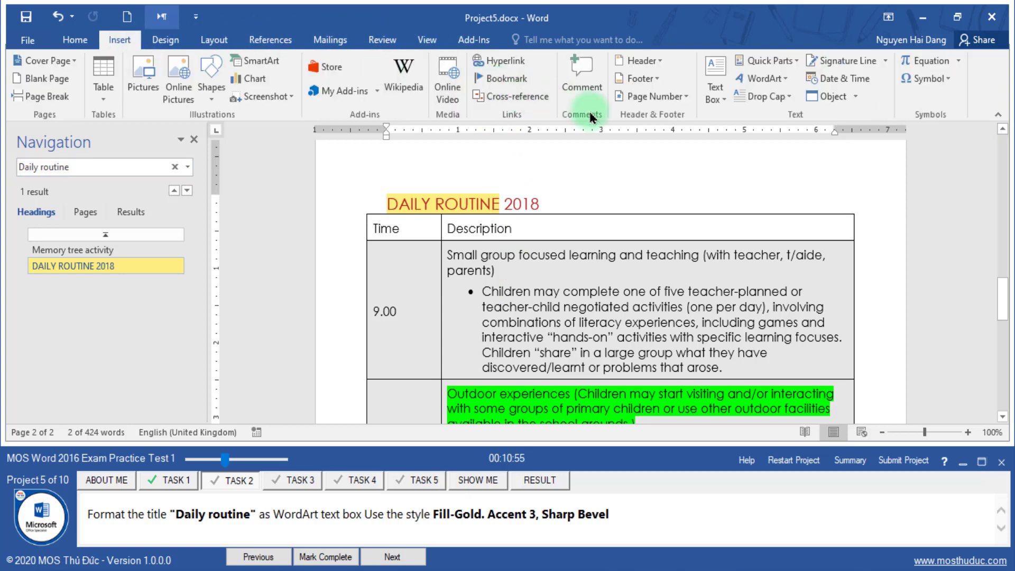
{"action": "left_click", "coordinate": [783, 80]}
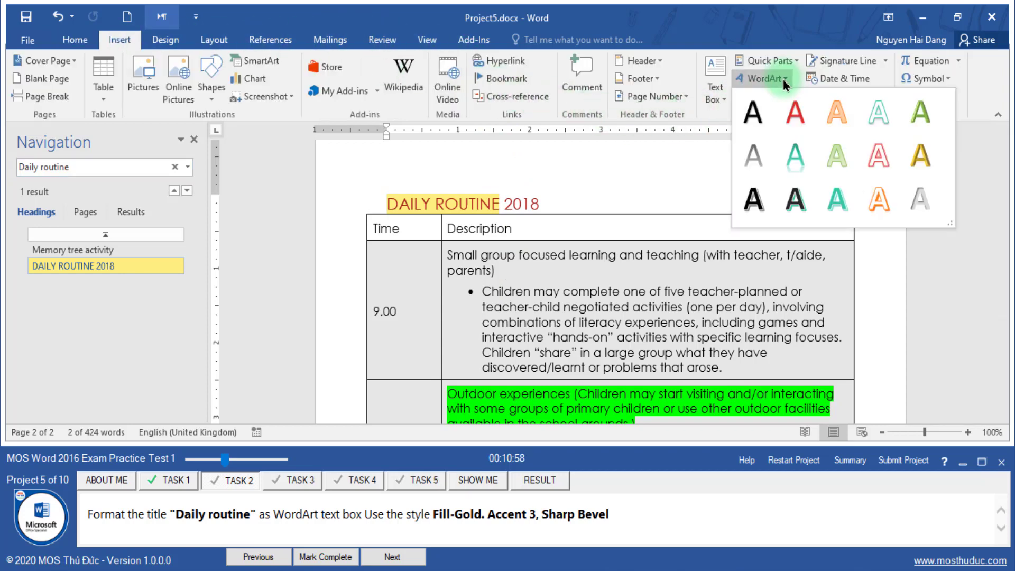
{"action": "left_click", "coordinate": [921, 156]}
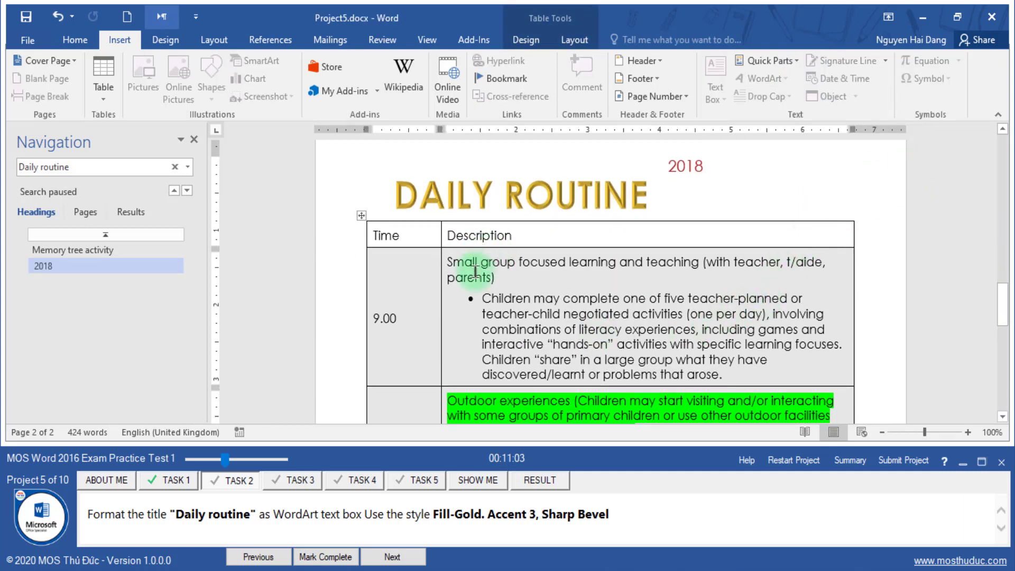
{"action": "left_click", "coordinate": [337, 556]}
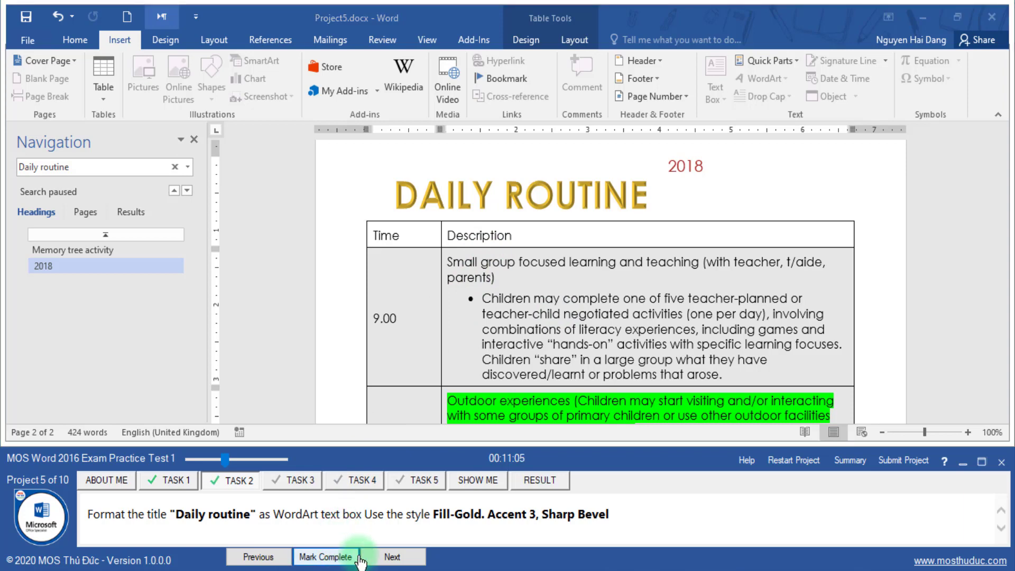
{"action": "left_click", "coordinate": [391, 556]}
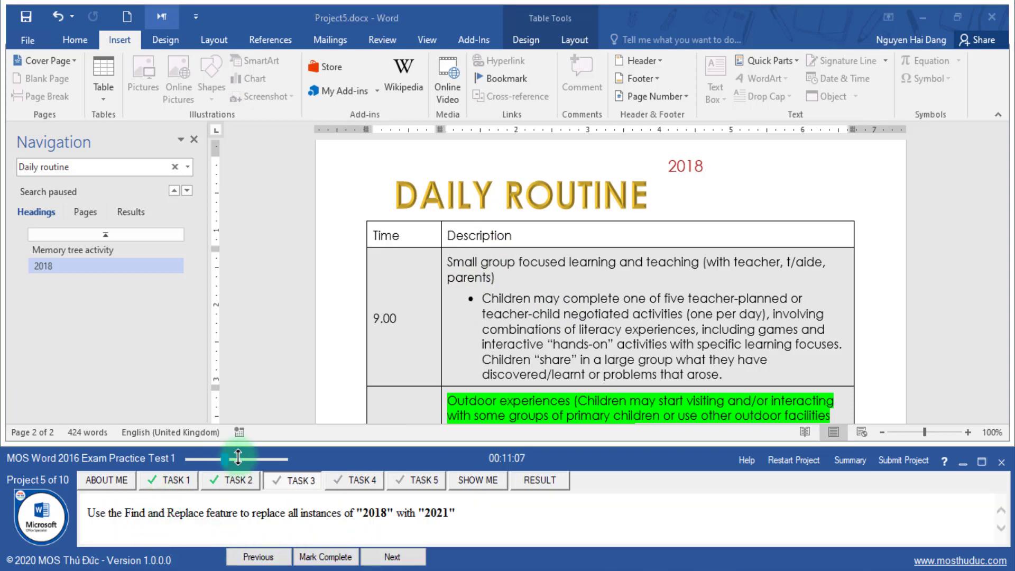
- Replace both occurrences of 2018 with 2021, then mark Task 3 complete and move to Task 4
{"action": "left_click_drag", "start_coordinate": [227, 464], "coordinate": [231, 463]}
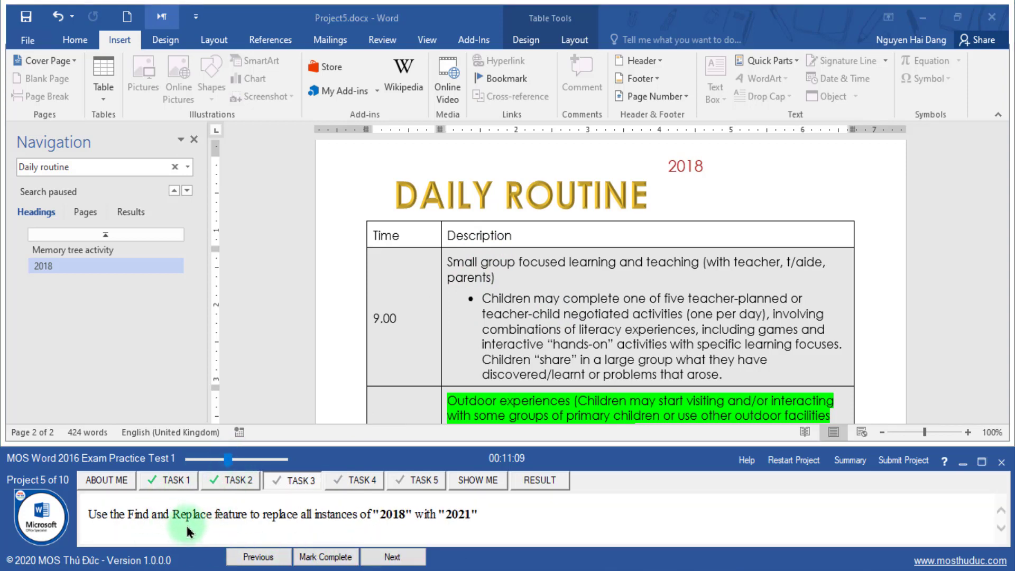
{"action": "left_click", "coordinate": [321, 352]}
{"action": "left_click", "coordinate": [78, 44]}
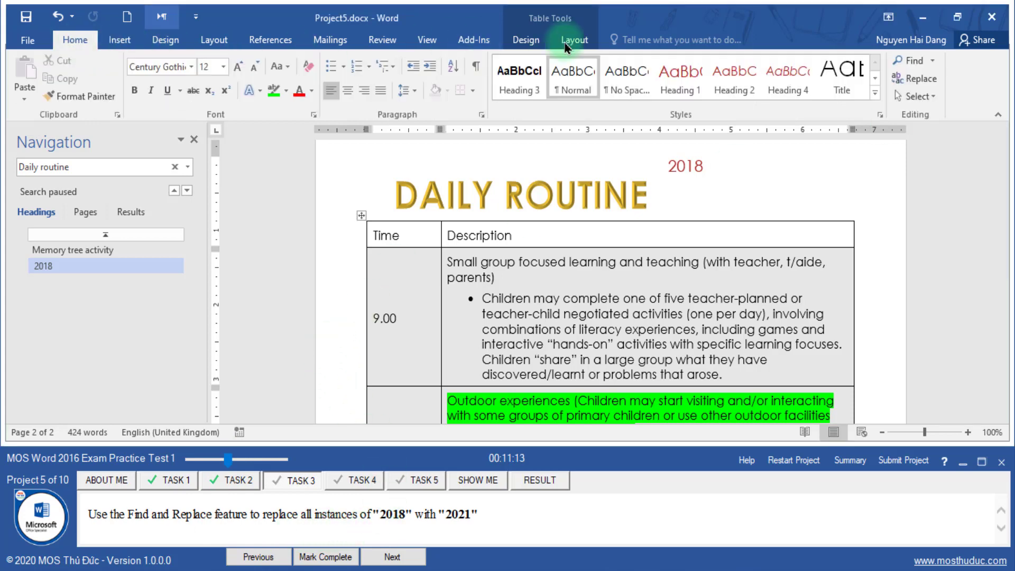
{"action": "left_click", "coordinate": [920, 78]}
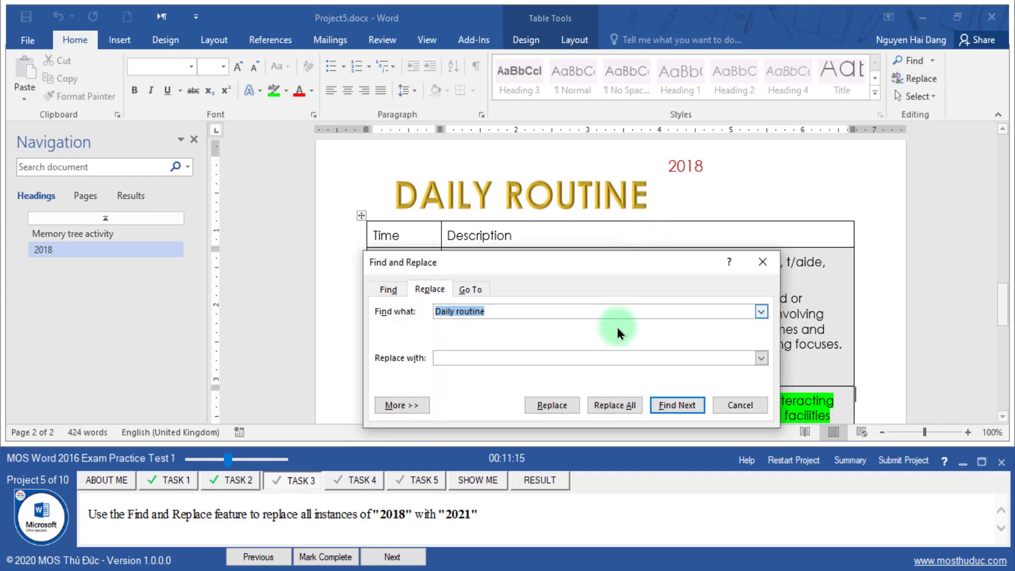
{"action": "left_click", "coordinate": [603, 356]}
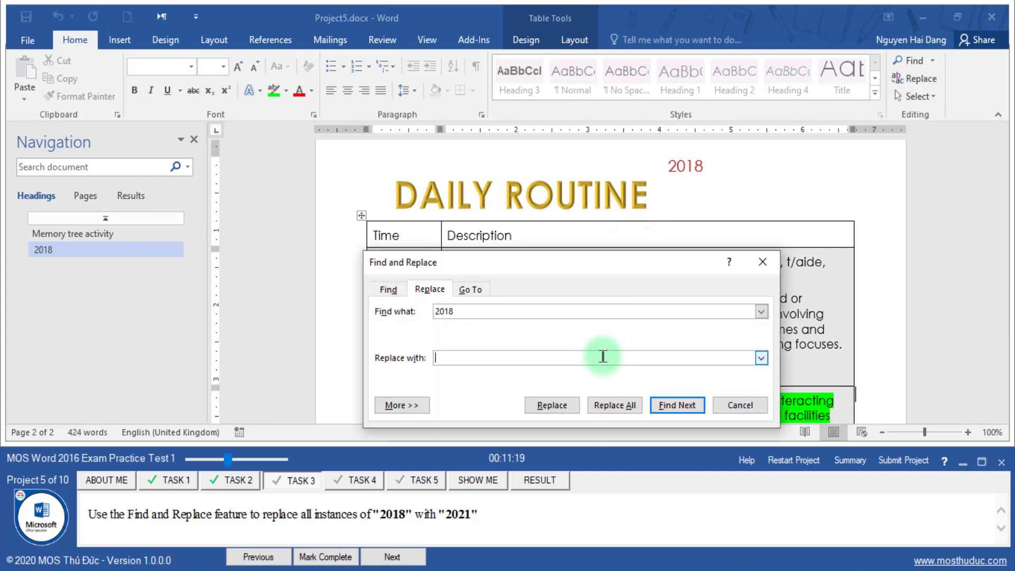
{"action": "type", "text": "2021"}
{"action": "left_click", "coordinate": [614, 405]}
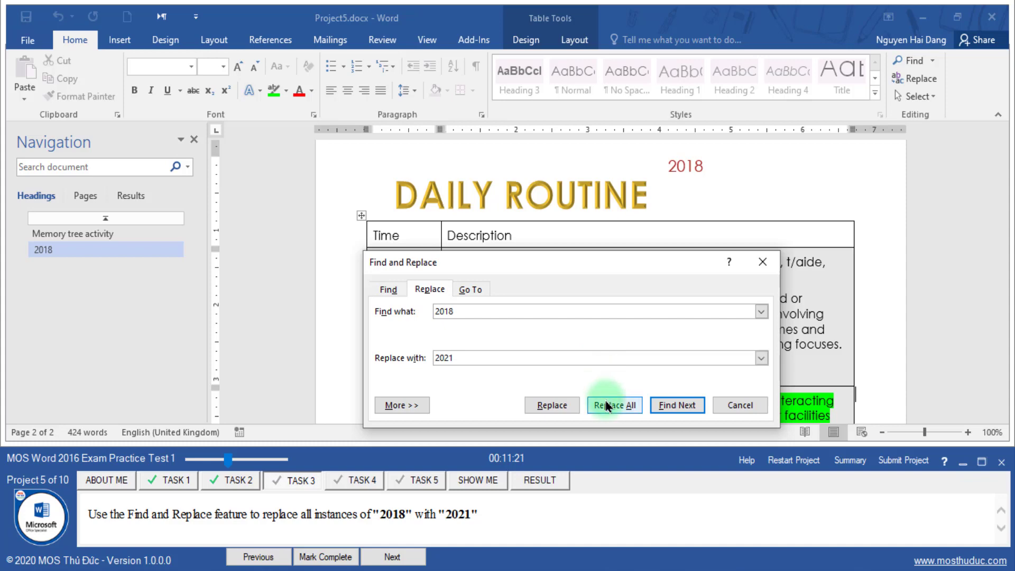
{"action": "left_click", "coordinate": [513, 336]}
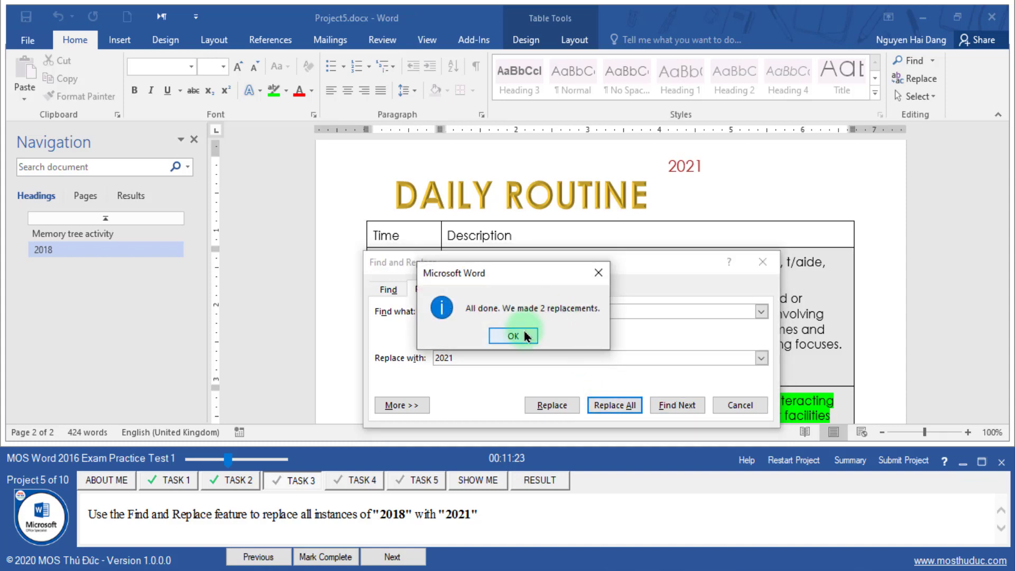
{"action": "left_click", "coordinate": [740, 405]}
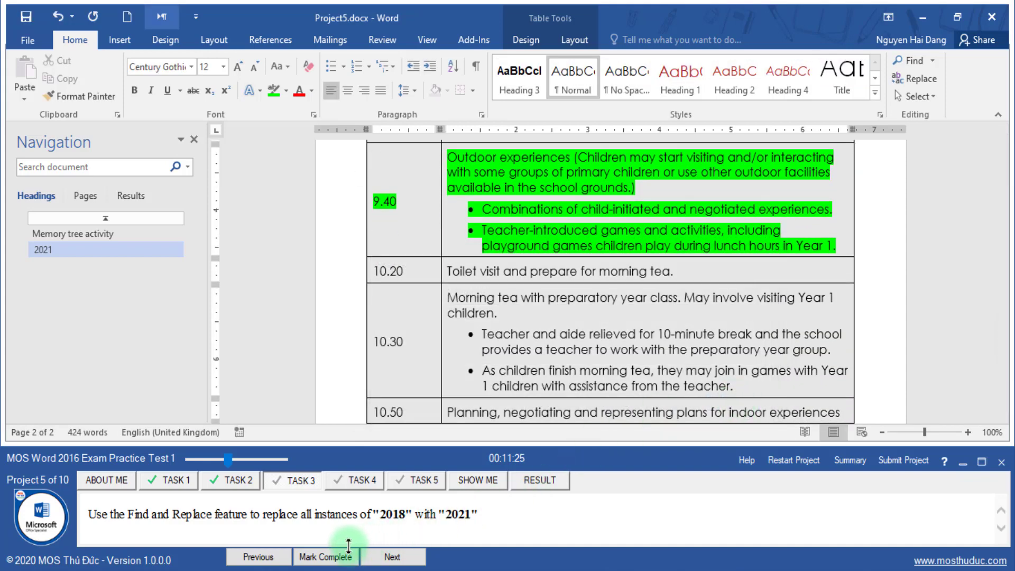
{"action": "left_click", "coordinate": [325, 557]}
{"action": "left_click", "coordinate": [382, 556]}
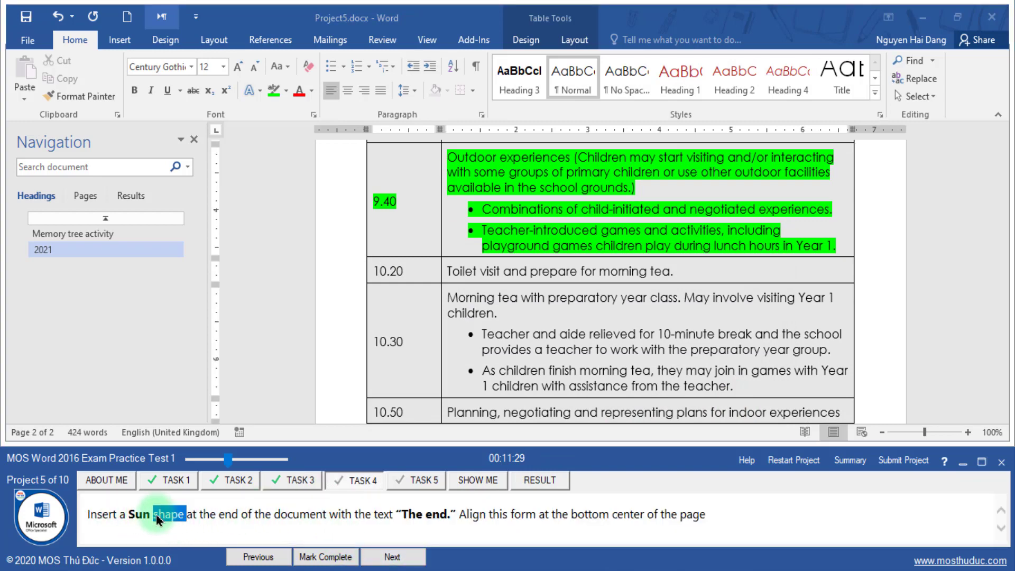
{"action": "left_click", "coordinate": [216, 513]}
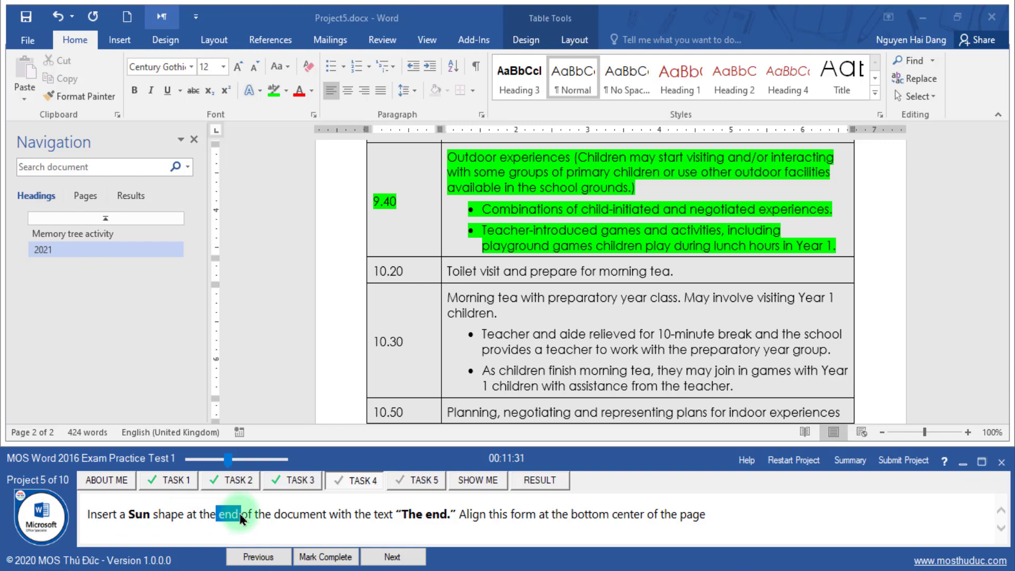
- Draw a Sun shape below the table on page 2 containing the text 'The end'
{"action": "left_click", "coordinate": [86, 196]}
{"action": "left_click", "coordinate": [84, 301]}
{"action": "scroll", "coordinate": [778, 378], "scroll_direction": "down", "scroll_amount": 5}
{"action": "scroll", "coordinate": [778, 379], "scroll_direction": "down", "scroll_amount": 5}
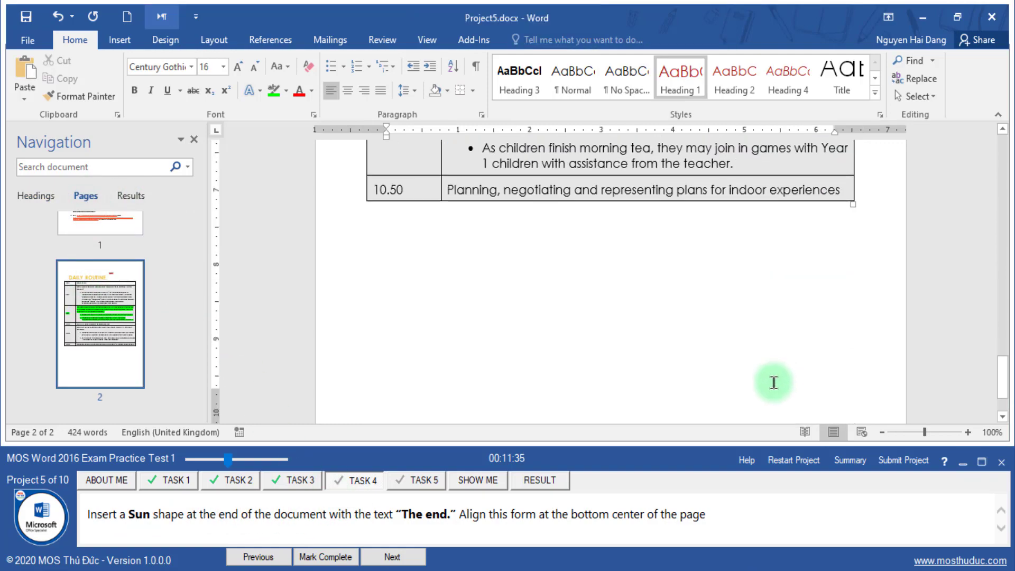
{"action": "scroll", "coordinate": [772, 380], "scroll_direction": "down", "scroll_amount": 1}
{"action": "left_click", "coordinate": [120, 40]}
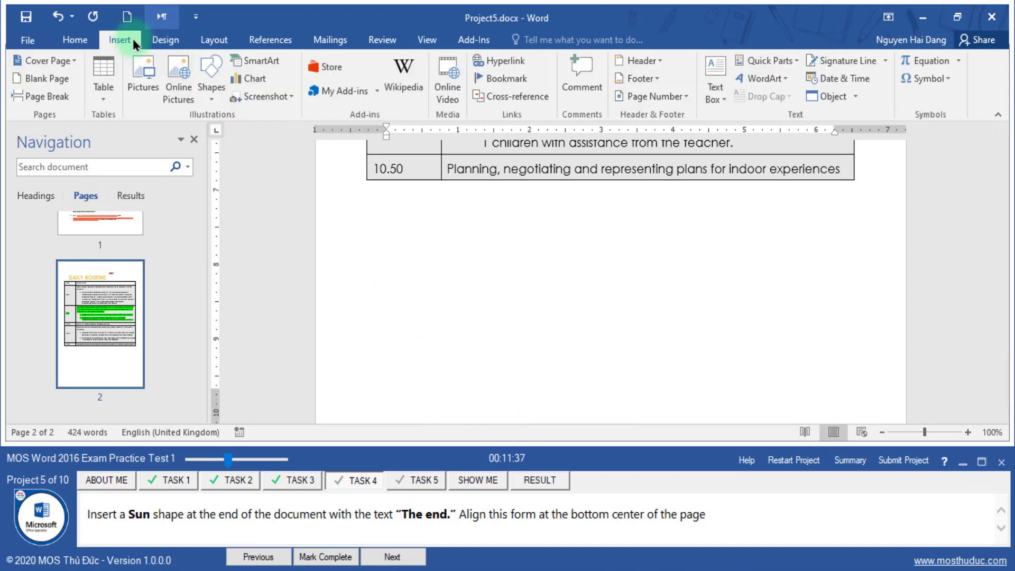
{"action": "left_click", "coordinate": [213, 101]}
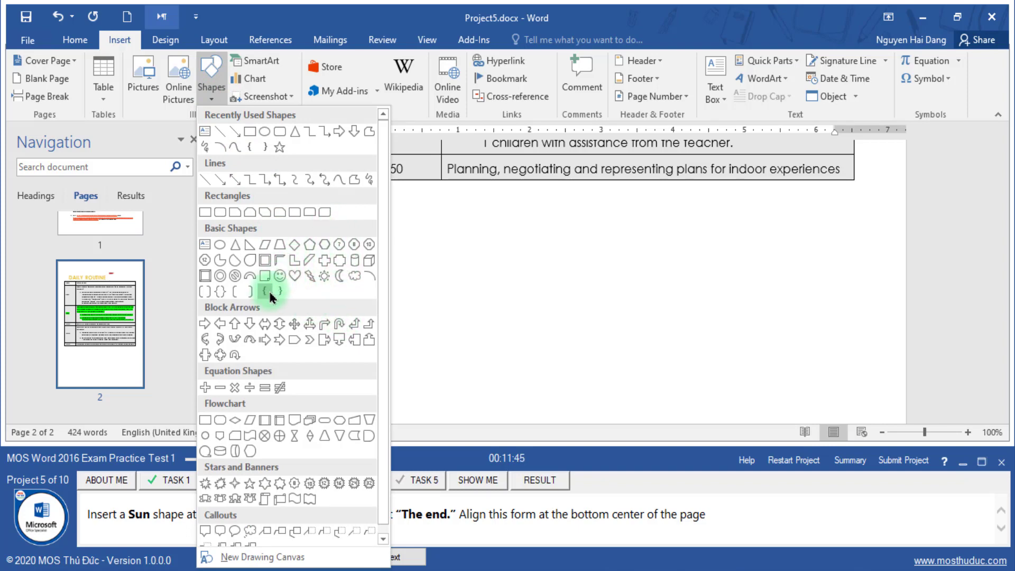
{"action": "left_click", "coordinate": [322, 276]}
{"action": "left_click_drag", "start_coordinate": [474, 262], "coordinate": [610, 370]}
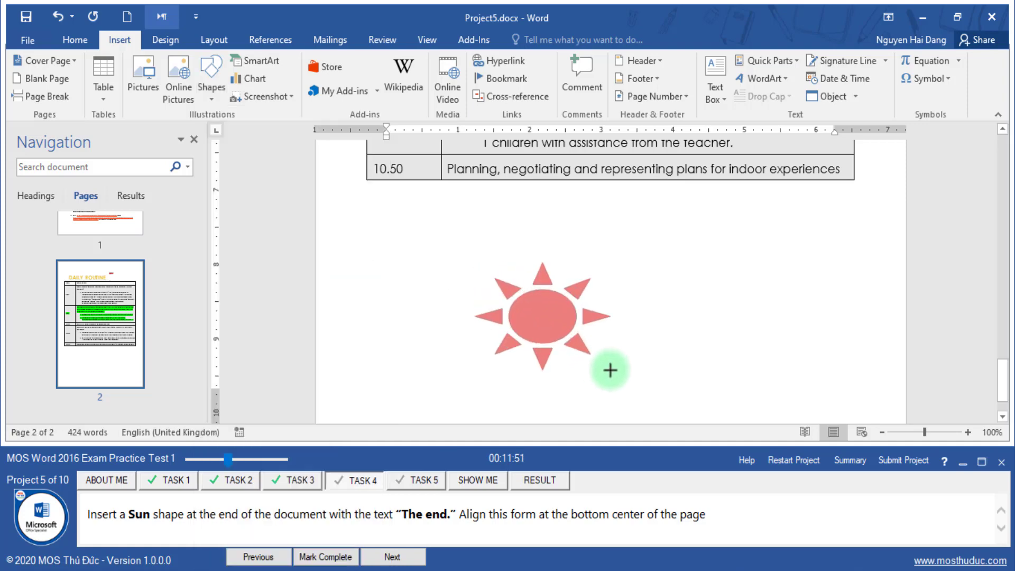
{"action": "left_click_drag", "start_coordinate": [610, 370], "coordinate": [635, 378]}
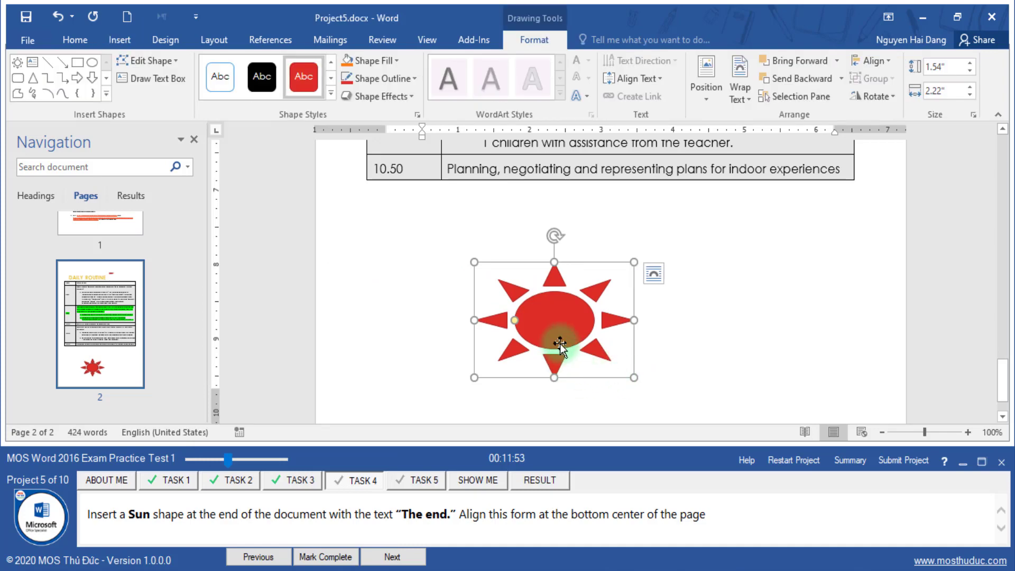
{"action": "type", "text": "The end"}
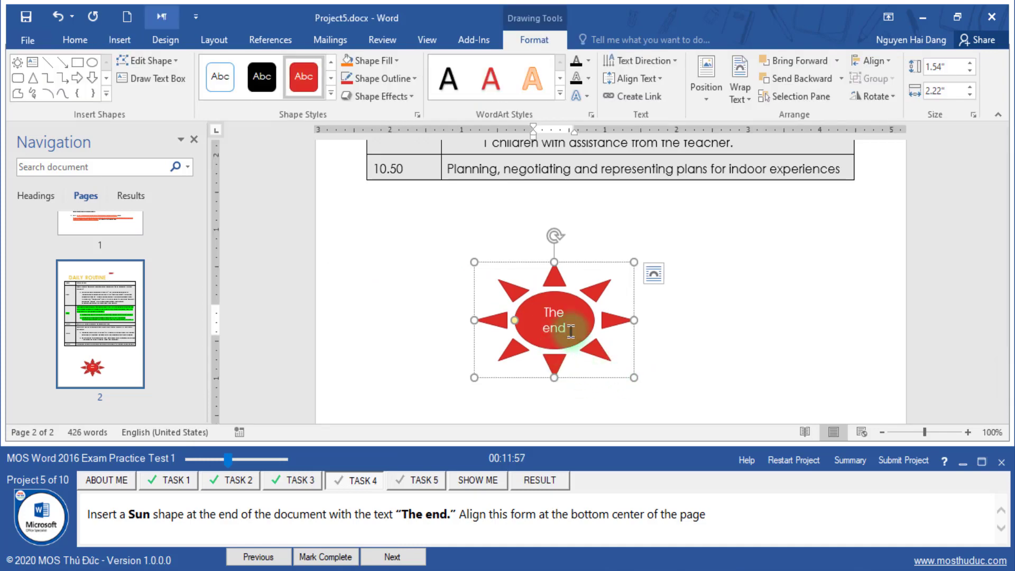
{"action": "left_click", "coordinate": [673, 351]}
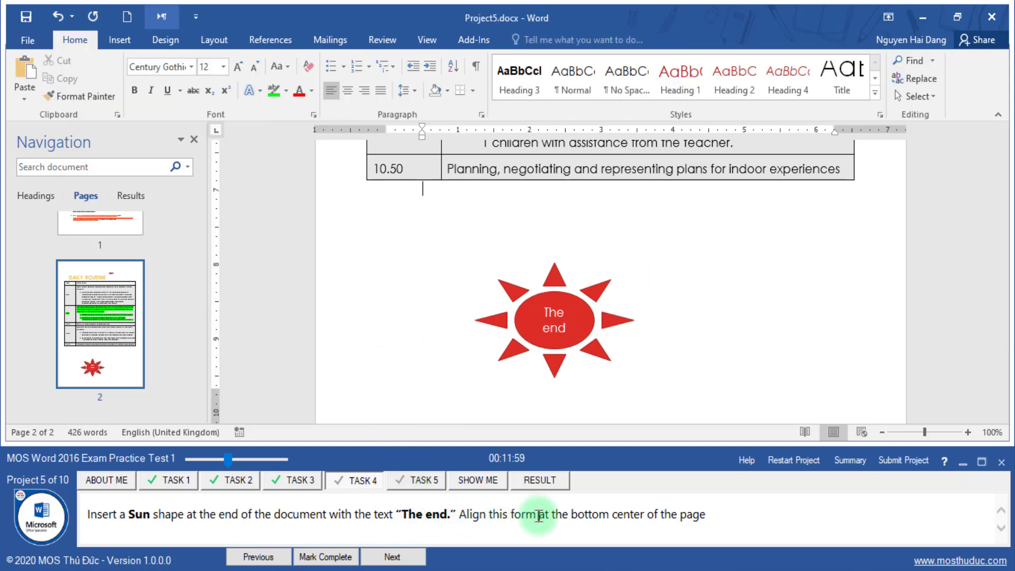
- Set alignment relative to the page and move the sun shape to the bottom
{"action": "left_click_drag", "start_coordinate": [572, 514], "coordinate": [628, 518]}
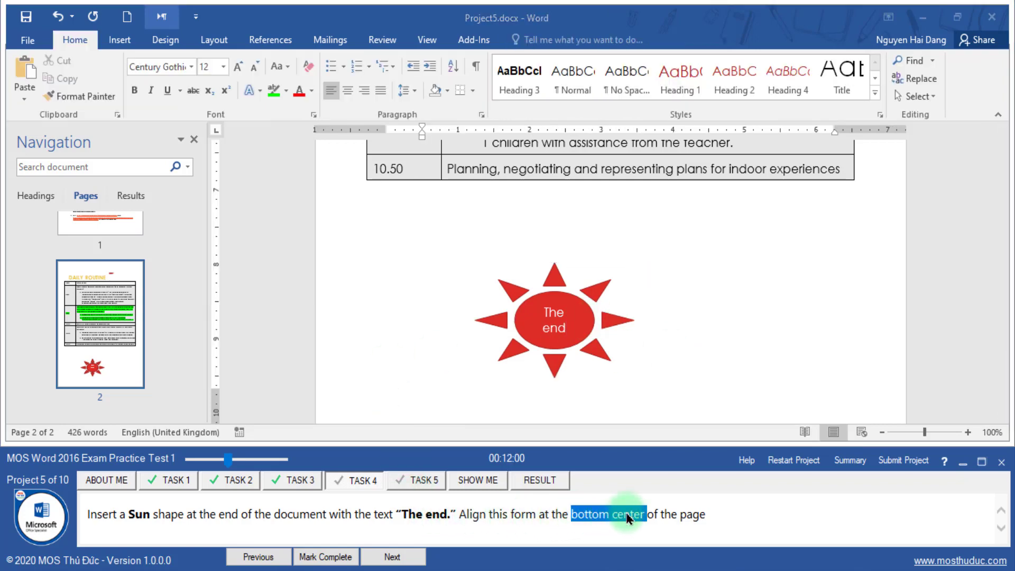
{"action": "left_click", "coordinate": [605, 354]}
{"action": "left_click_drag", "start_coordinate": [676, 514], "coordinate": [714, 518]}
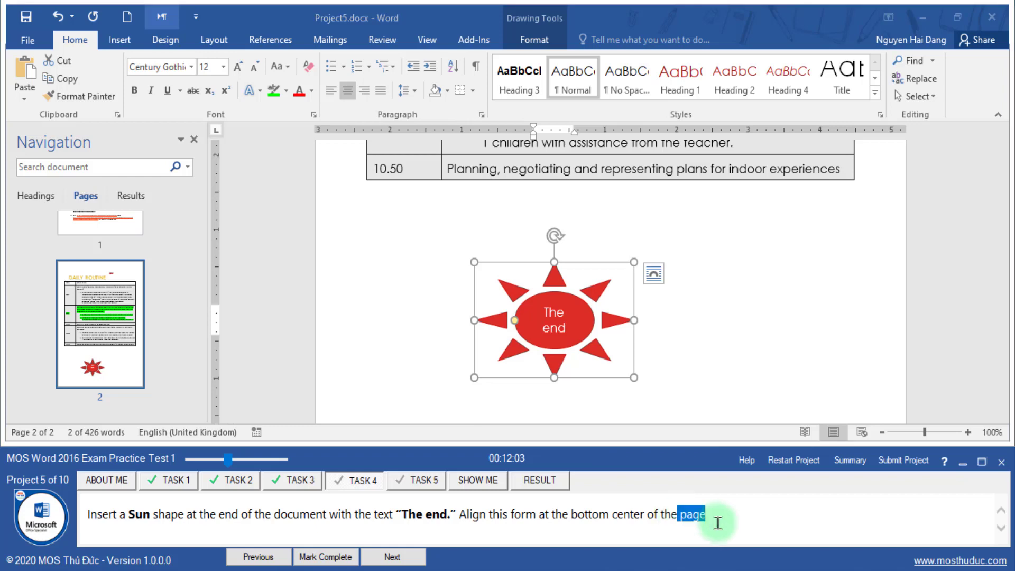
{"action": "left_click", "coordinate": [535, 38]}
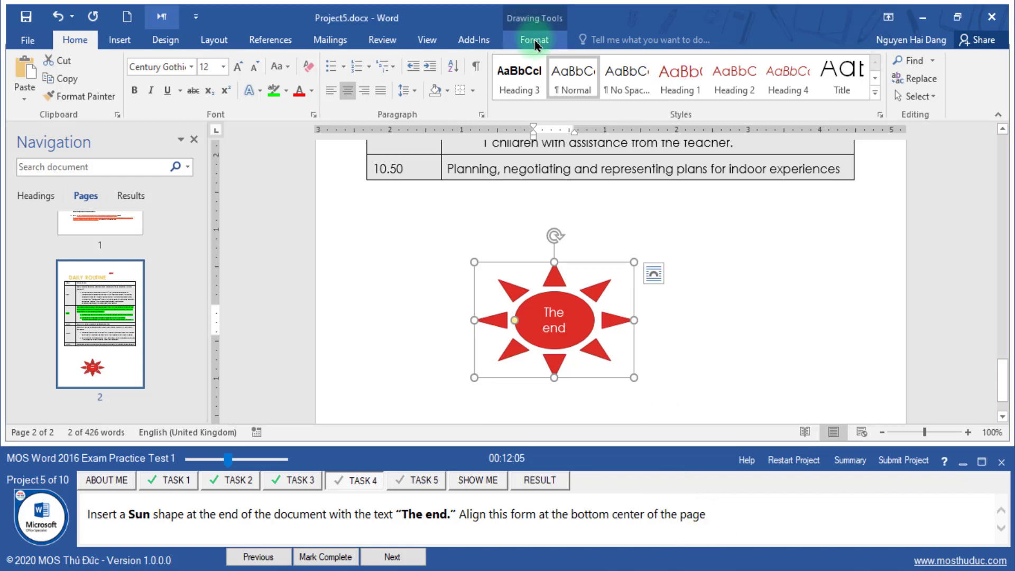
{"action": "left_click", "coordinate": [891, 62]}
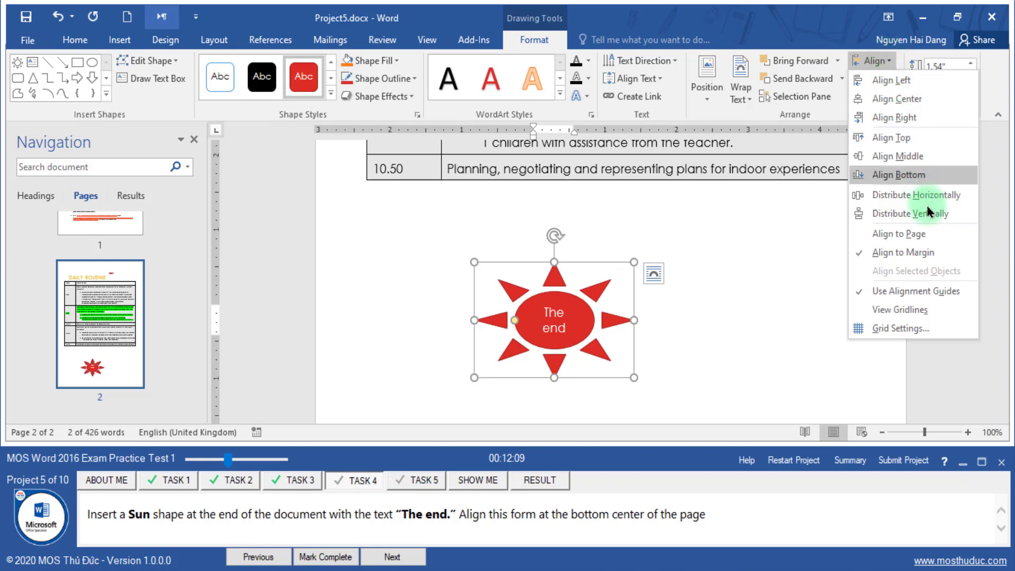
{"action": "left_click", "coordinate": [901, 233]}
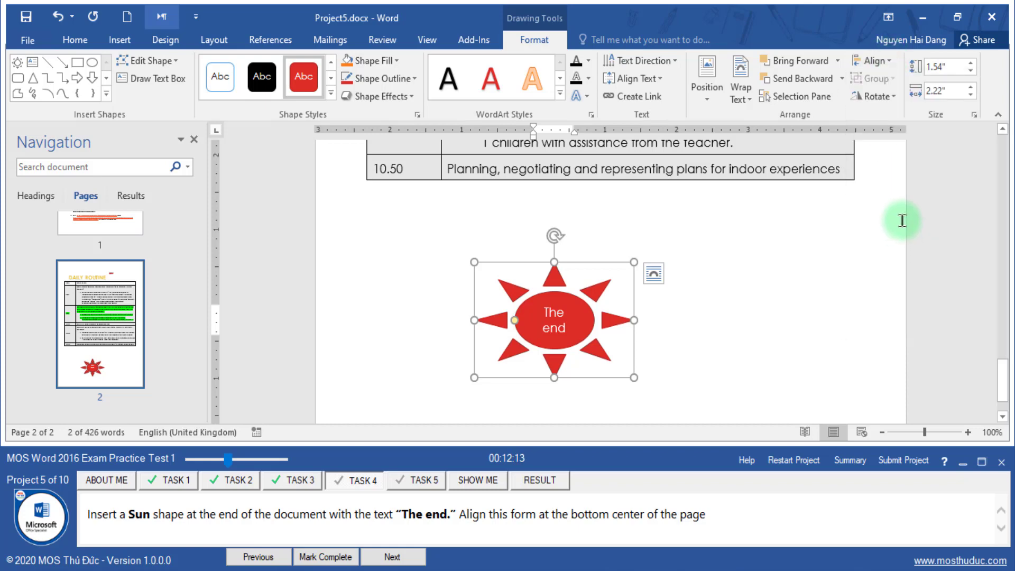
{"action": "left_click", "coordinate": [891, 63]}
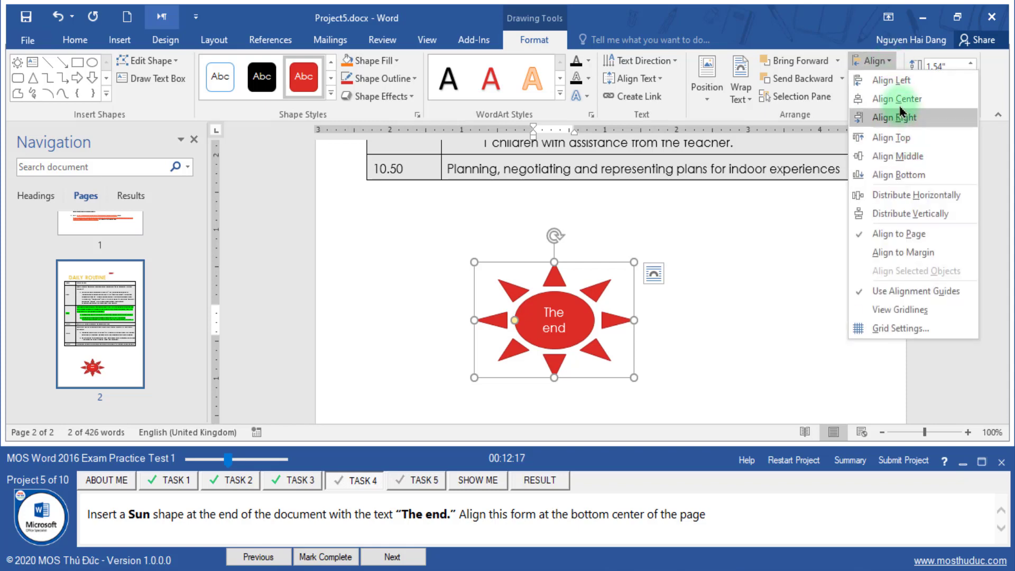
{"action": "left_click", "coordinate": [918, 177]}
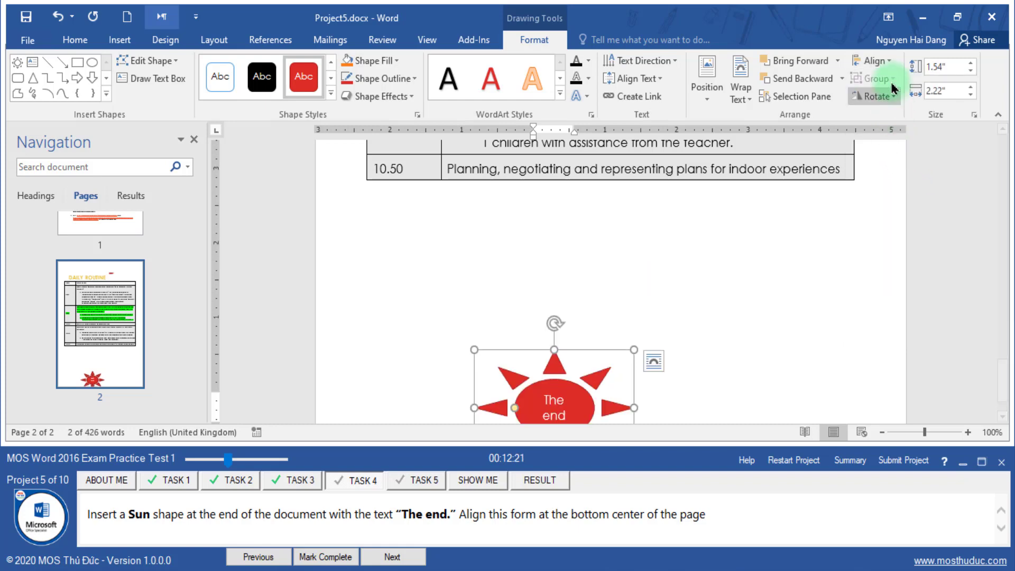
- Centre the sun shape horizontally on the page
{"action": "left_click", "coordinate": [890, 63]}
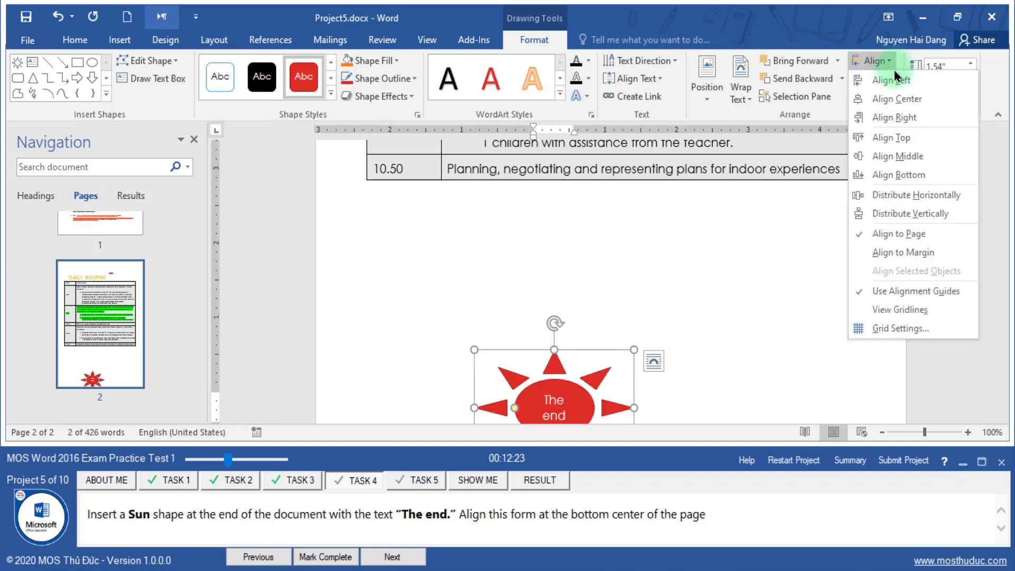
{"action": "left_click", "coordinate": [903, 100]}
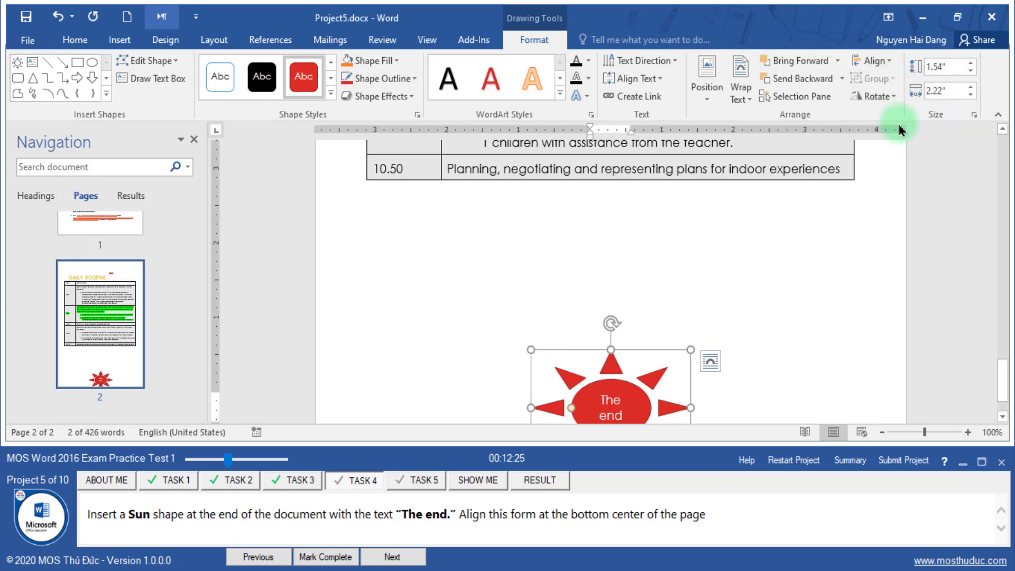
{"action": "left_click", "coordinate": [866, 306]}
{"action": "scroll", "coordinate": [865, 307], "scroll_direction": "down", "scroll_amount": 2}
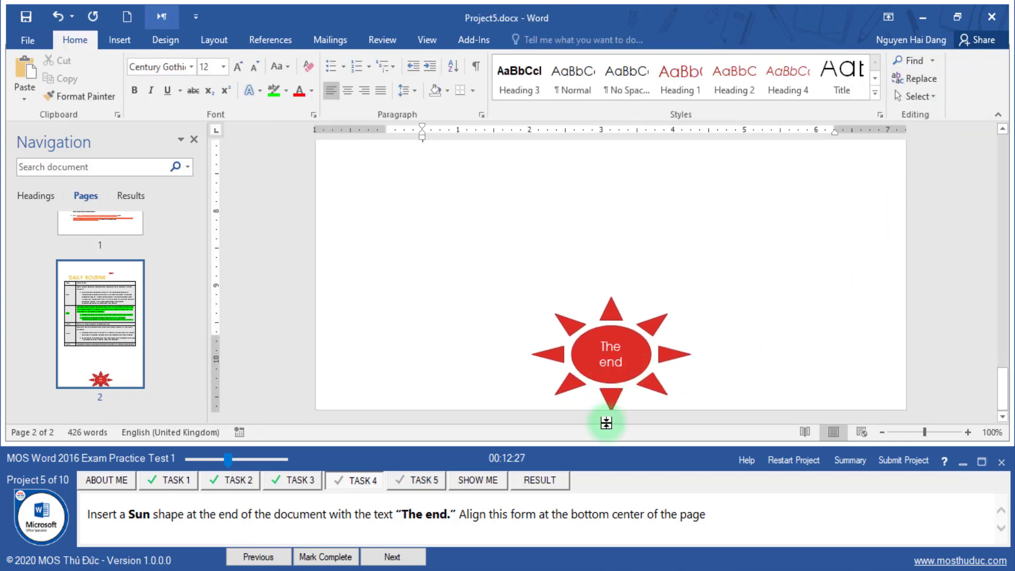
{"action": "left_click_drag", "start_coordinate": [609, 517], "coordinate": [707, 508]}
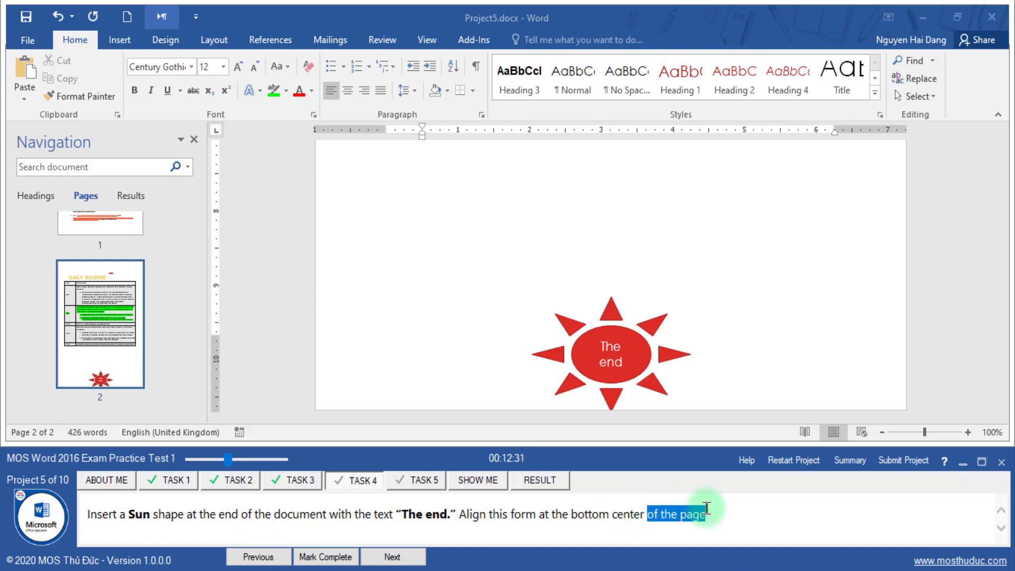
{"action": "left_click", "coordinate": [683, 521]}
- Mark Task 4 complete and advance to Task 5
{"action": "left_click", "coordinate": [355, 563]}
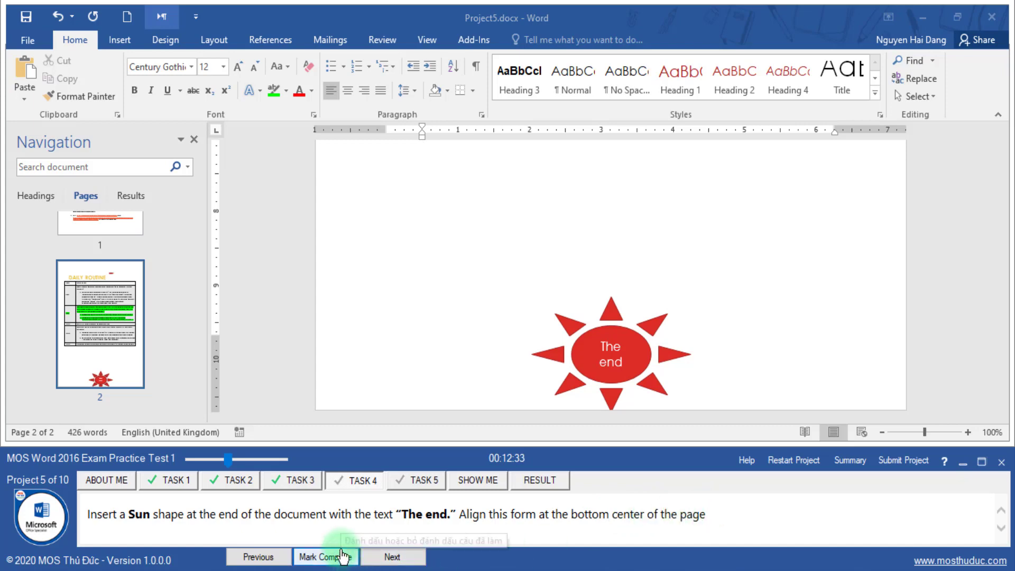
{"action": "left_click", "coordinate": [389, 558]}
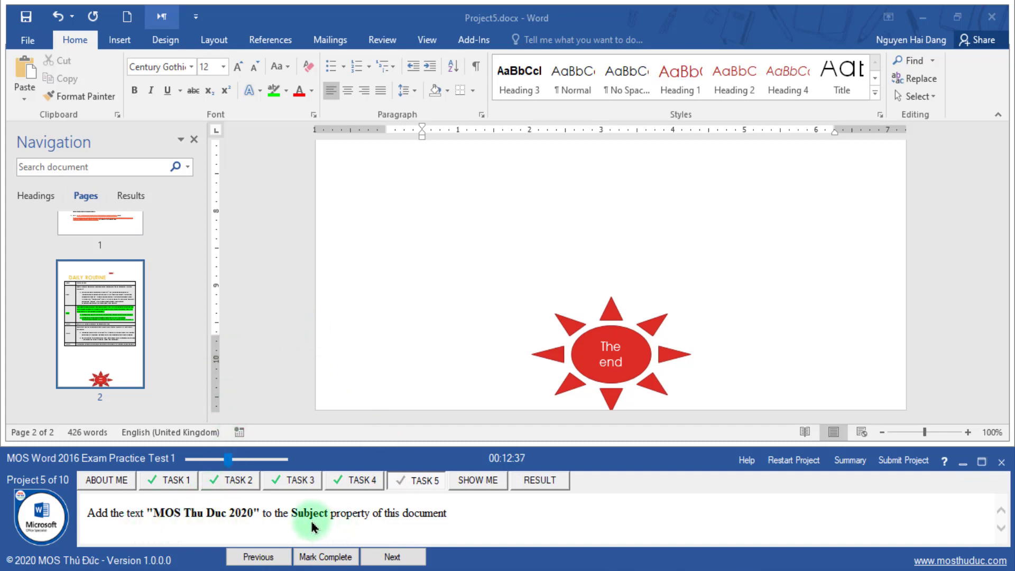
{"action": "left_click_drag", "start_coordinate": [154, 513], "coordinate": [244, 509]}
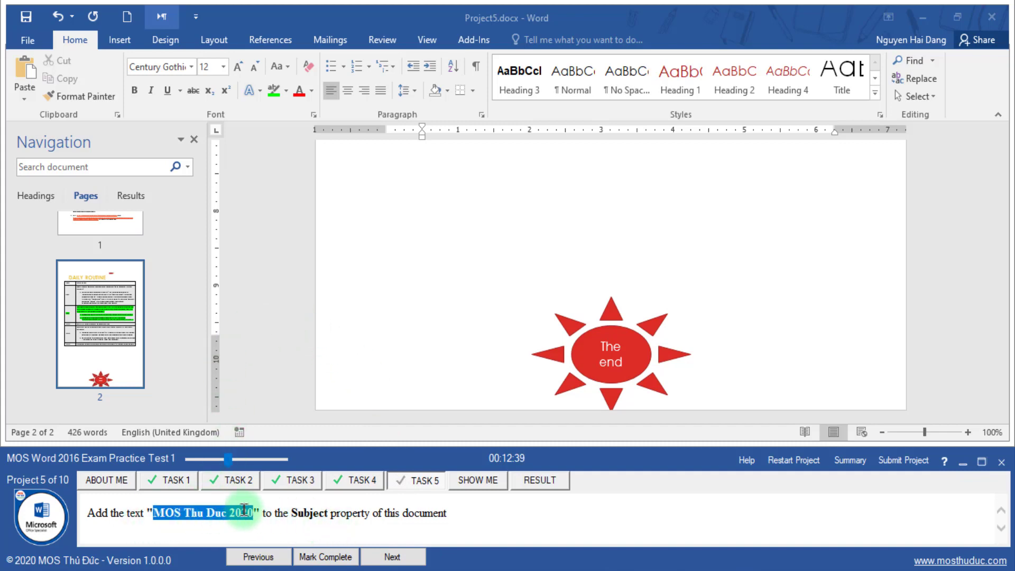
- Set the Subject property to 'MOS Thu Duc 2020', mark Task 5 complete and submit the project
{"action": "left_click", "coordinate": [28, 40]}
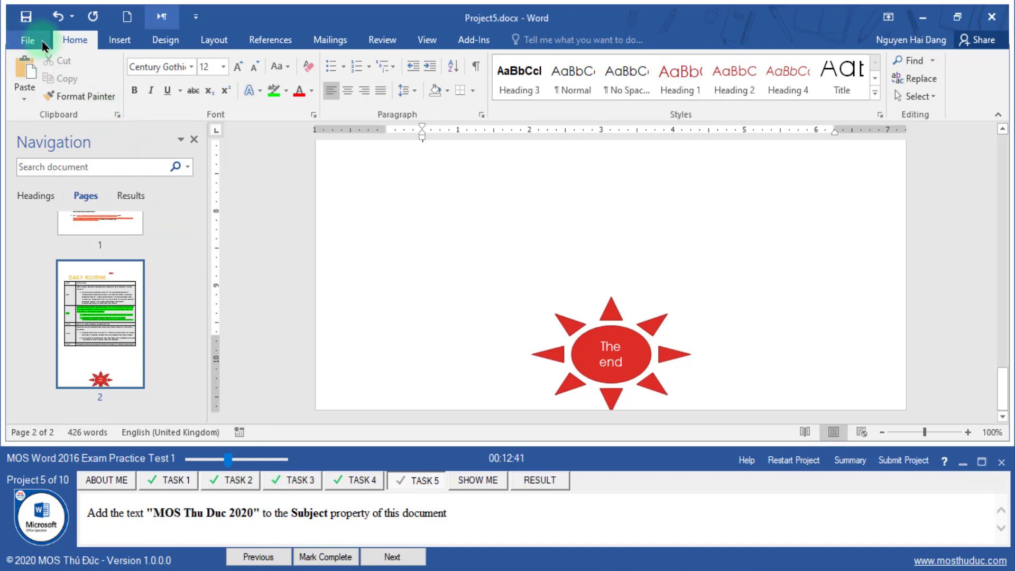
{"action": "scroll", "coordinate": [482, 233], "scroll_direction": "down", "scroll_amount": 3}
{"action": "scroll", "coordinate": [675, 335], "scroll_direction": "down", "scroll_amount": 5}
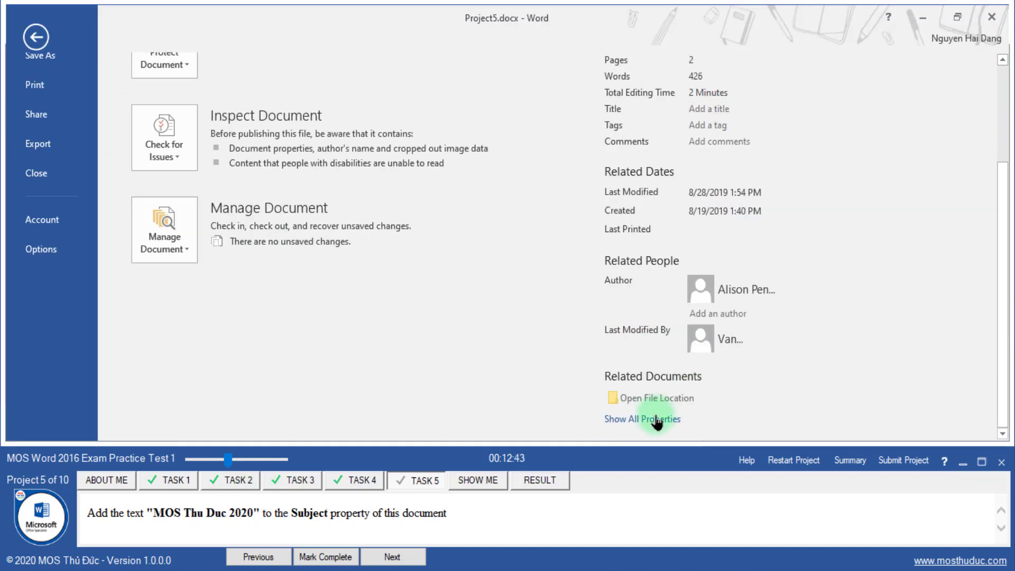
{"action": "left_click", "coordinate": [657, 421]}
{"action": "scroll", "coordinate": [800, 362], "scroll_direction": "down", "scroll_amount": 3}
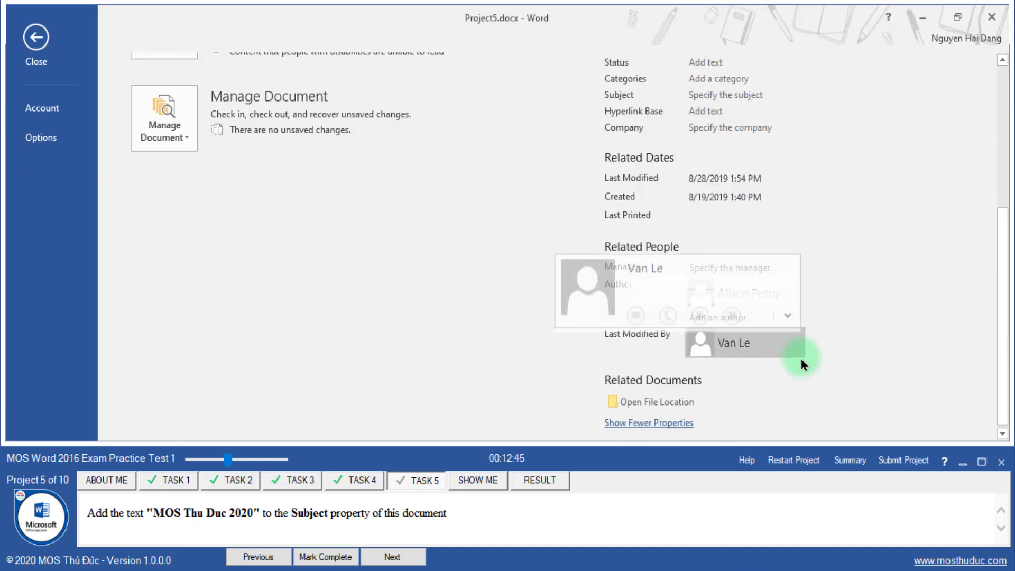
{"action": "scroll", "coordinate": [800, 362], "scroll_direction": "up", "scroll_amount": 6}
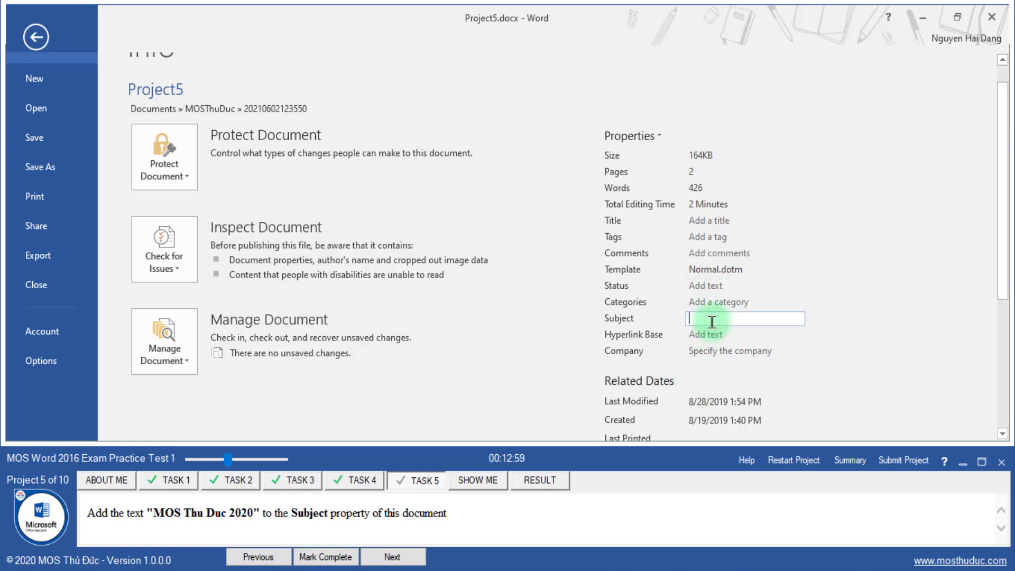
{"action": "type", "text": "MOS Thu Duc 2020"}
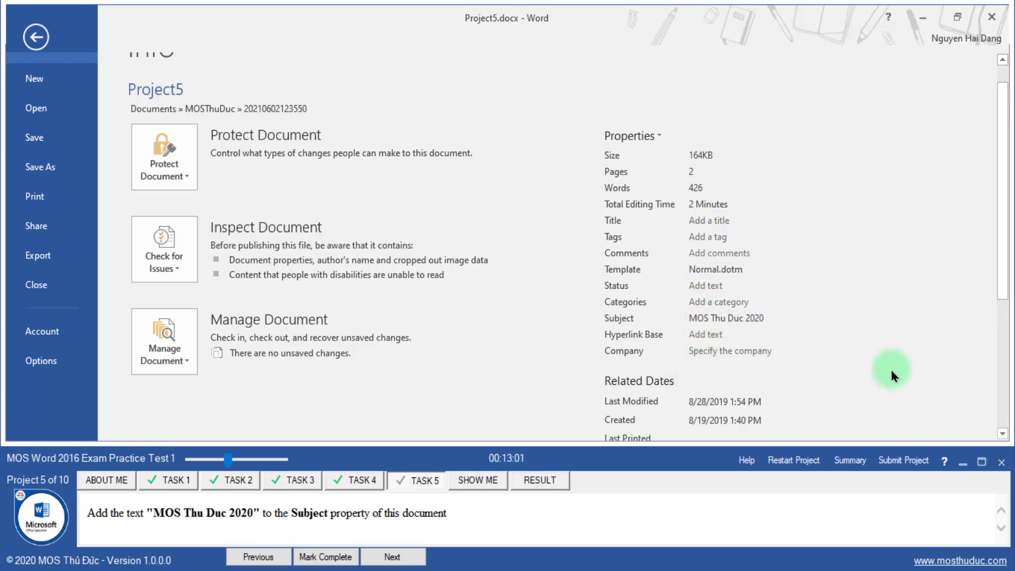
{"action": "left_click", "coordinate": [326, 557]}
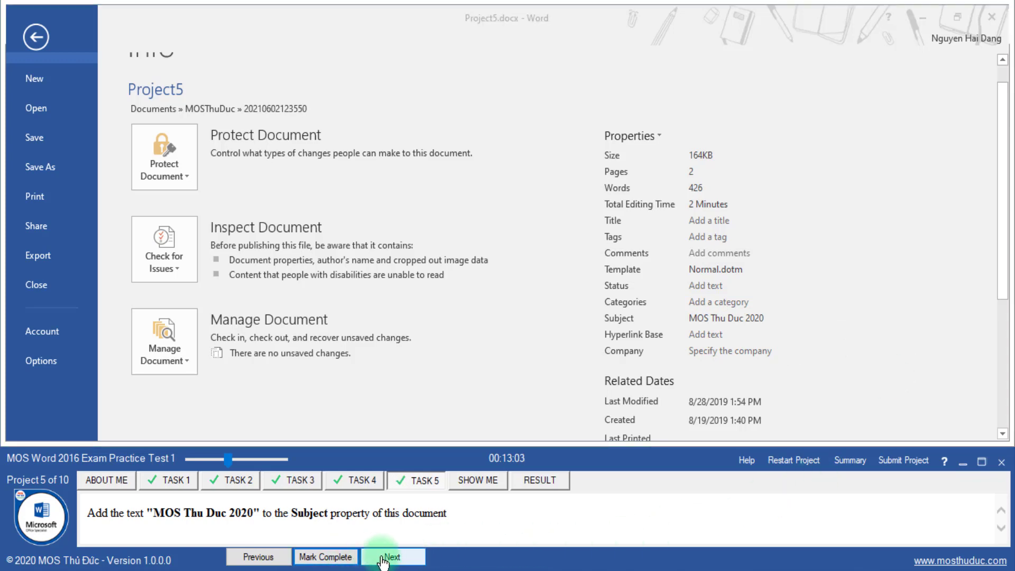
{"action": "left_click", "coordinate": [903, 460]}
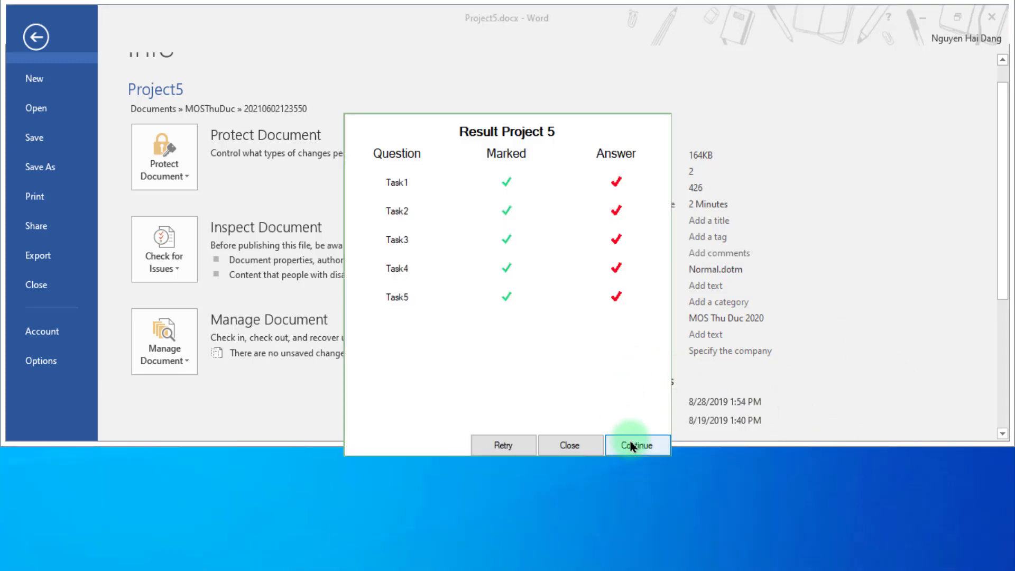
- Save Project 5, continue to Project6, and hide the formatting marks
{"action": "left_click", "coordinate": [633, 446]}
{"action": "left_click", "coordinate": [446, 320]}
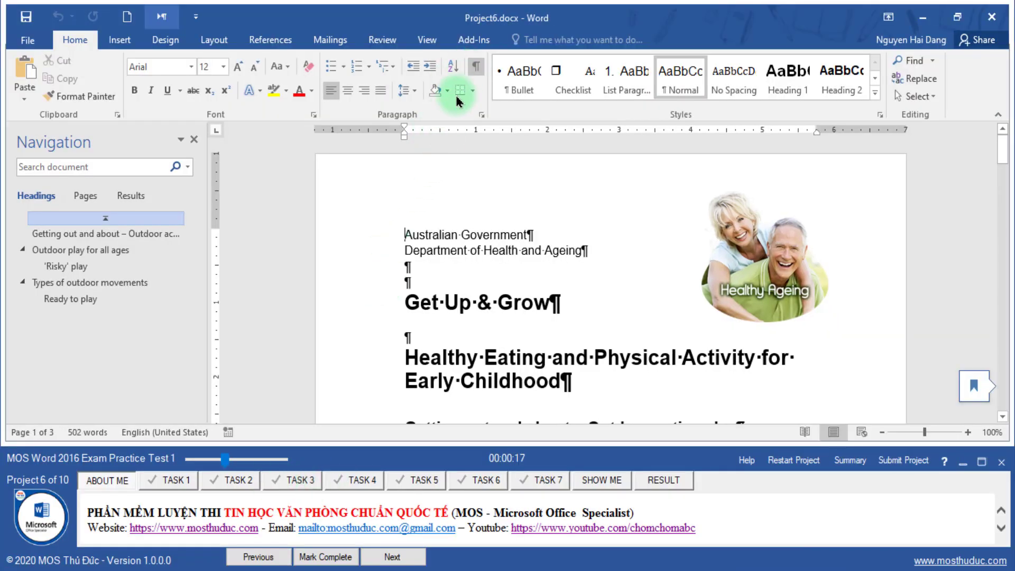
{"action": "left_click", "coordinate": [475, 74]}
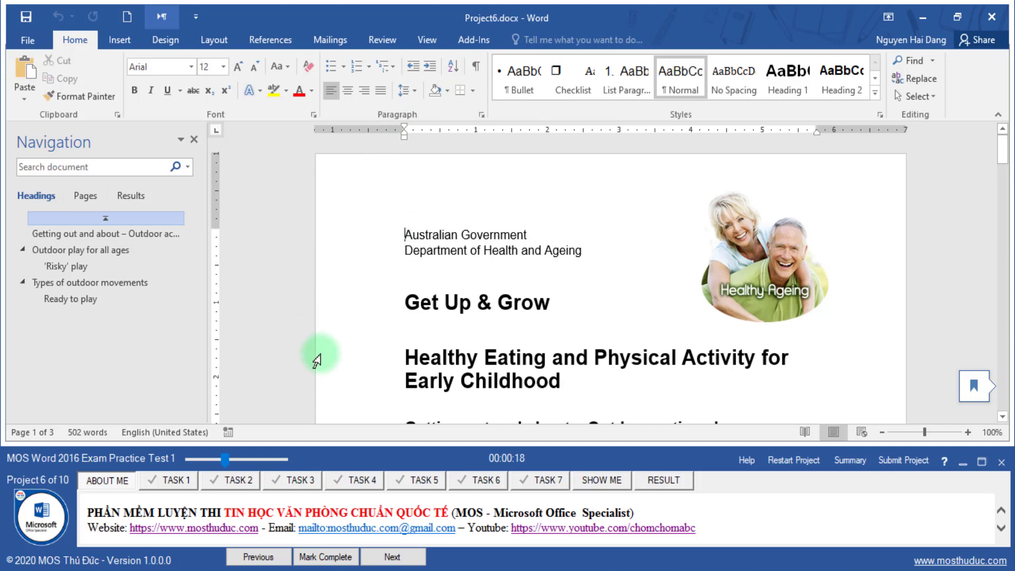
- Read Task 1 about using Go To for the 3rd heading, then open the search options list
{"action": "left_click", "coordinate": [172, 482]}
{"action": "left_click_drag", "start_coordinate": [121, 515], "coordinate": [170, 515]}
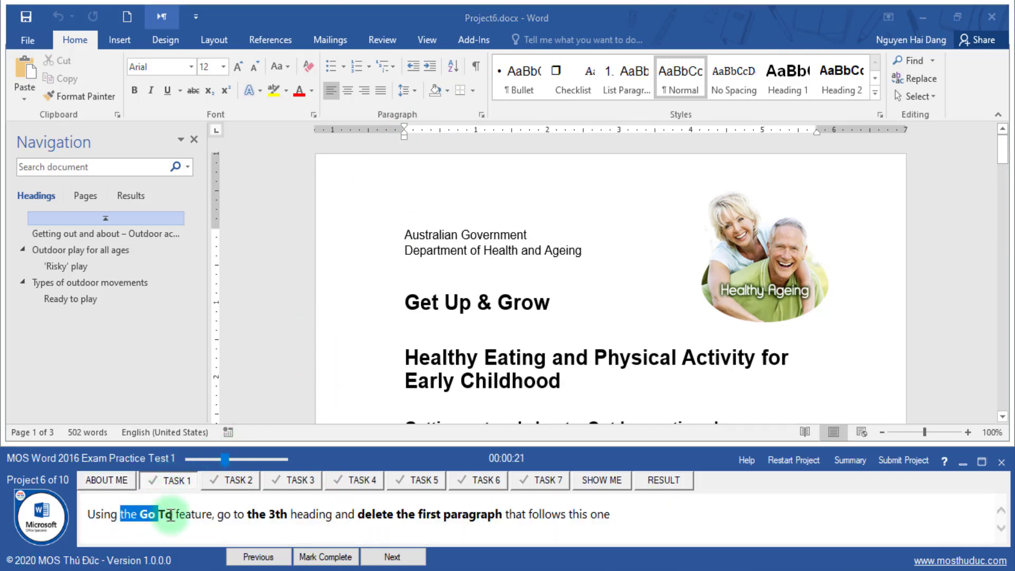
{"action": "left_click", "coordinate": [209, 514]}
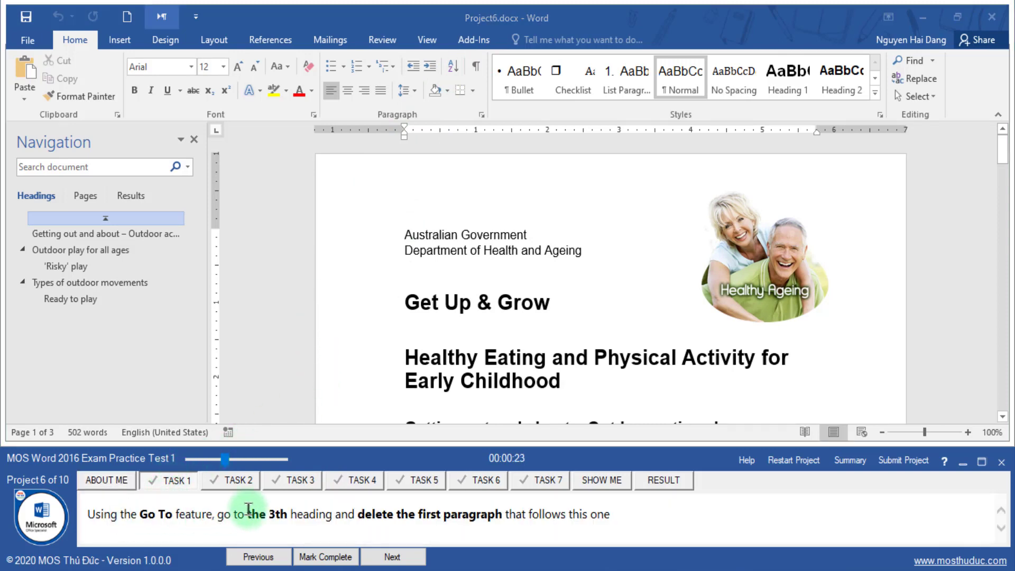
{"action": "left_click_drag", "start_coordinate": [234, 512], "coordinate": [294, 515]}
{"action": "left_click", "coordinate": [432, 529]}
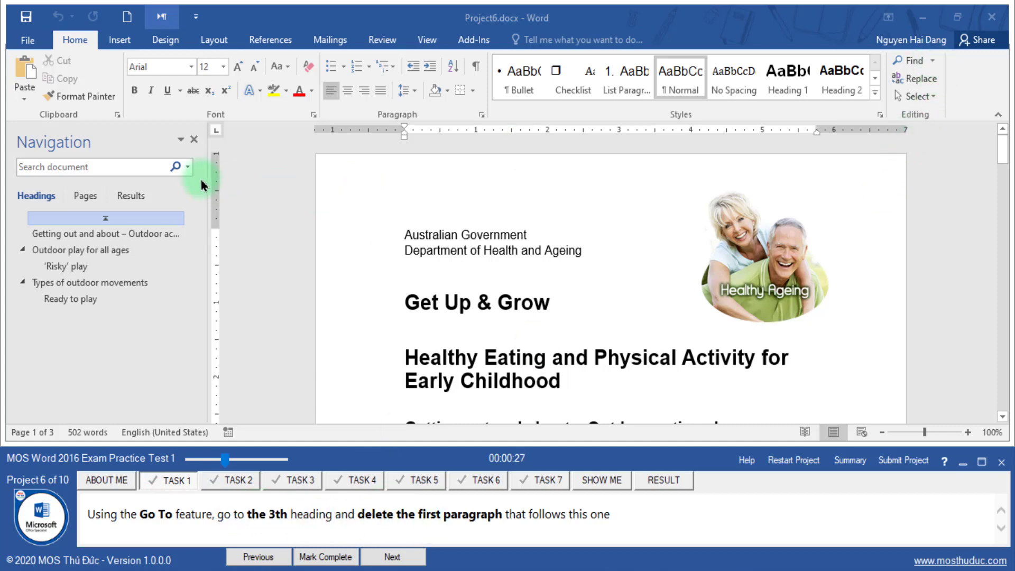
{"action": "left_click", "coordinate": [187, 167]}
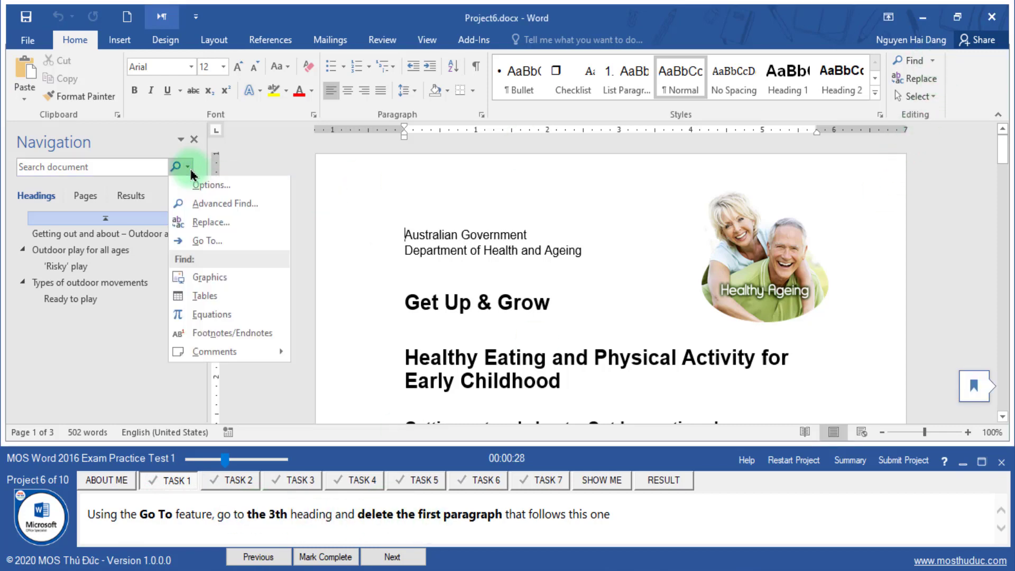
- Use Go To with Heading 3 to jump to the 'Risky' play heading
{"action": "left_click", "coordinate": [208, 242]}
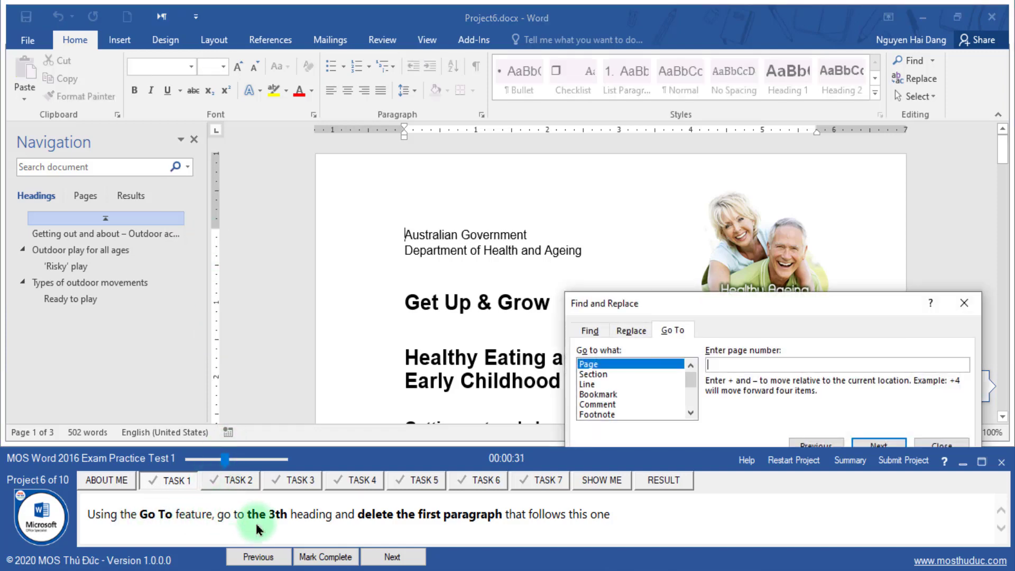
{"action": "double_click", "coordinate": [311, 514]}
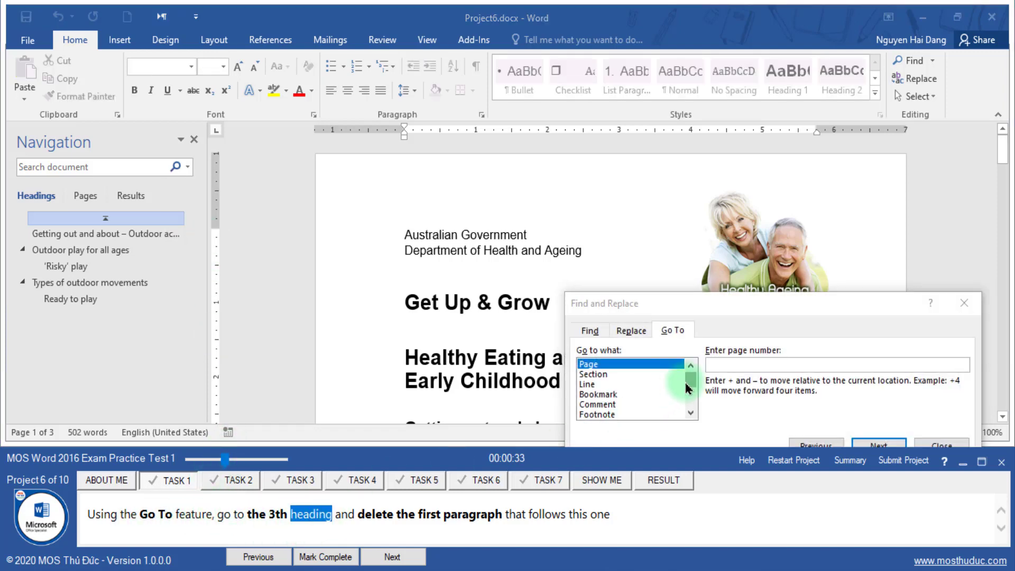
{"action": "left_click_drag", "start_coordinate": [687, 388], "coordinate": [688, 404]}
{"action": "left_click", "coordinate": [603, 415]}
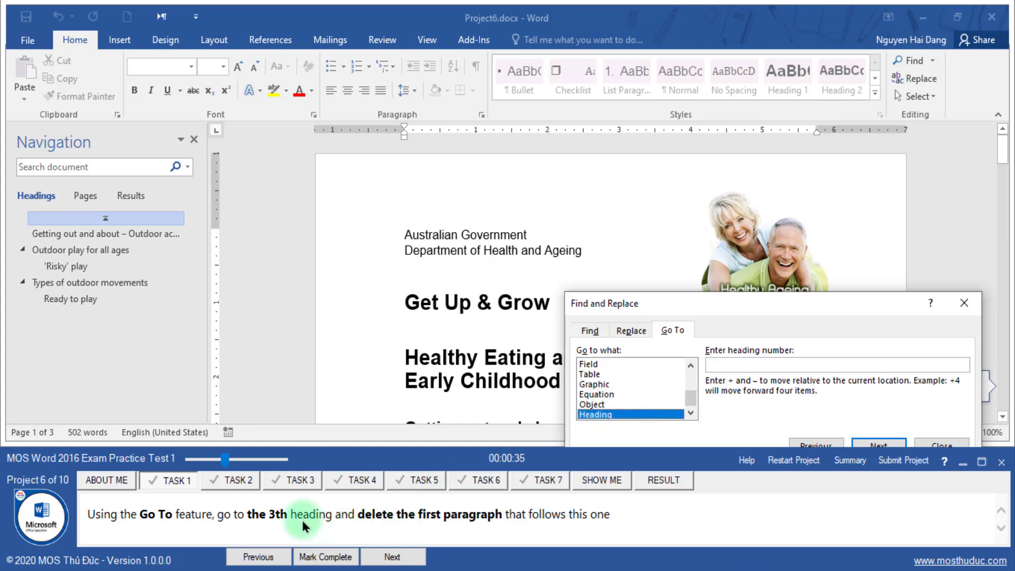
{"action": "left_click_drag", "start_coordinate": [266, 516], "coordinate": [336, 517]}
{"action": "left_click", "coordinate": [717, 365]}
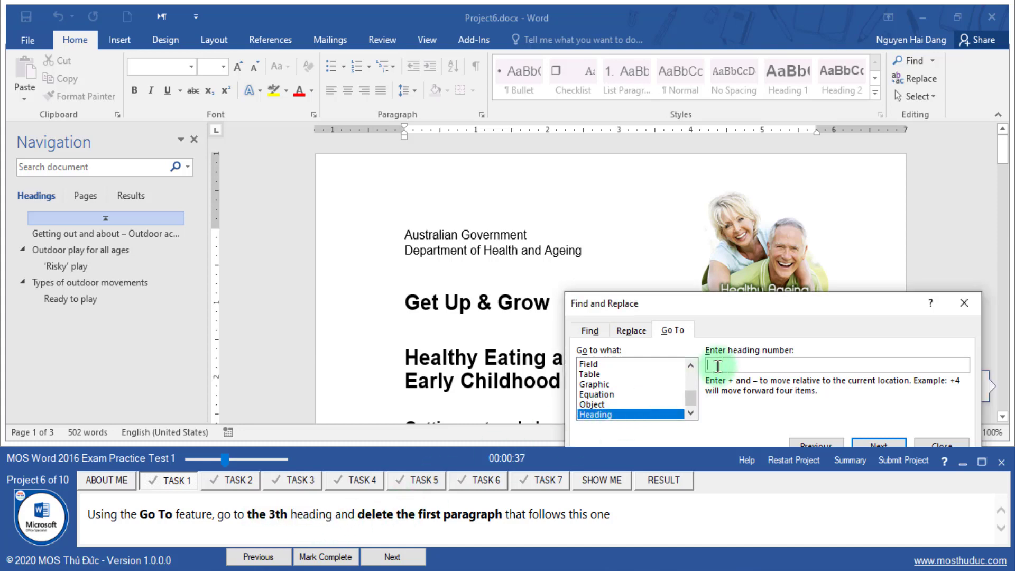
{"action": "type", "text": "3"}
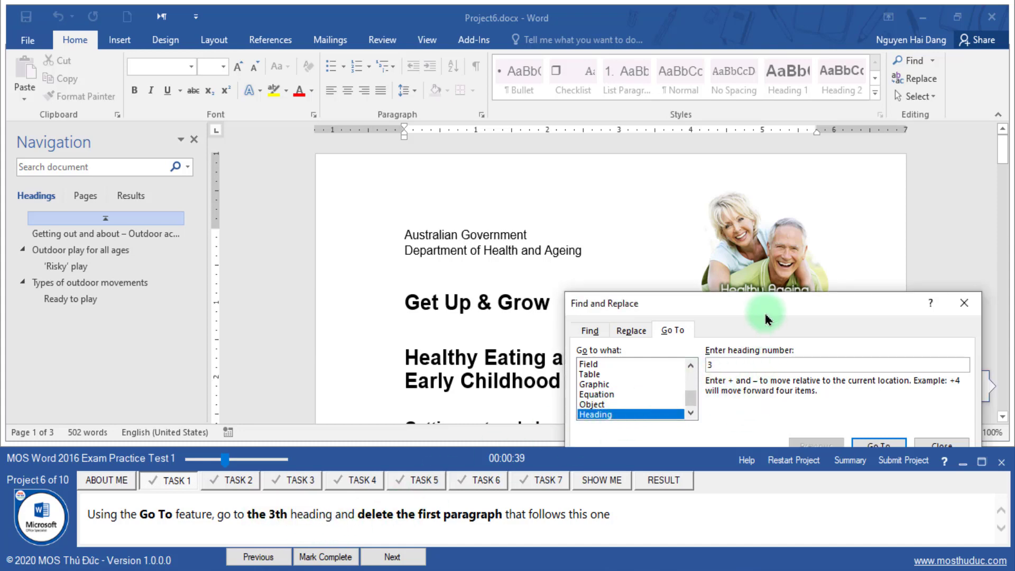
{"action": "left_click_drag", "start_coordinate": [766, 316], "coordinate": [709, 176]}
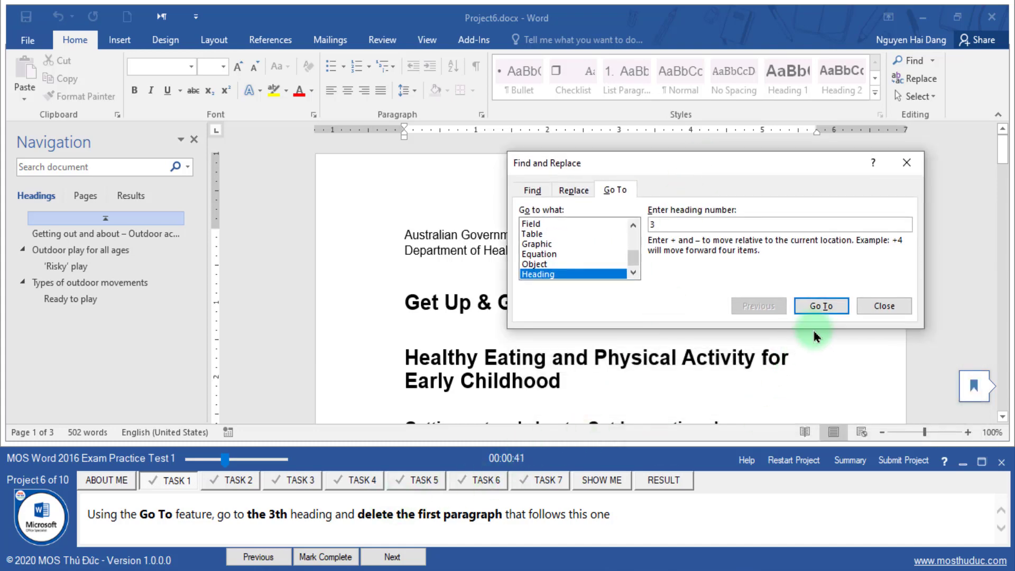
{"action": "left_click", "coordinate": [823, 316]}
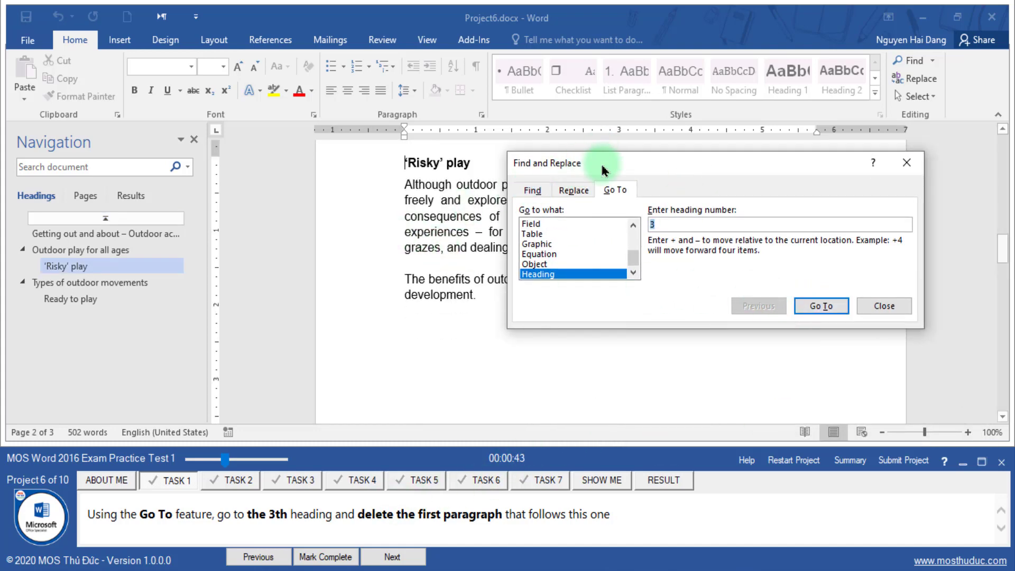
- Delete the first paragraph under 'Risky' play and mark Task 1 complete
{"action": "left_click_drag", "start_coordinate": [549, 169], "coordinate": [42, 234]}
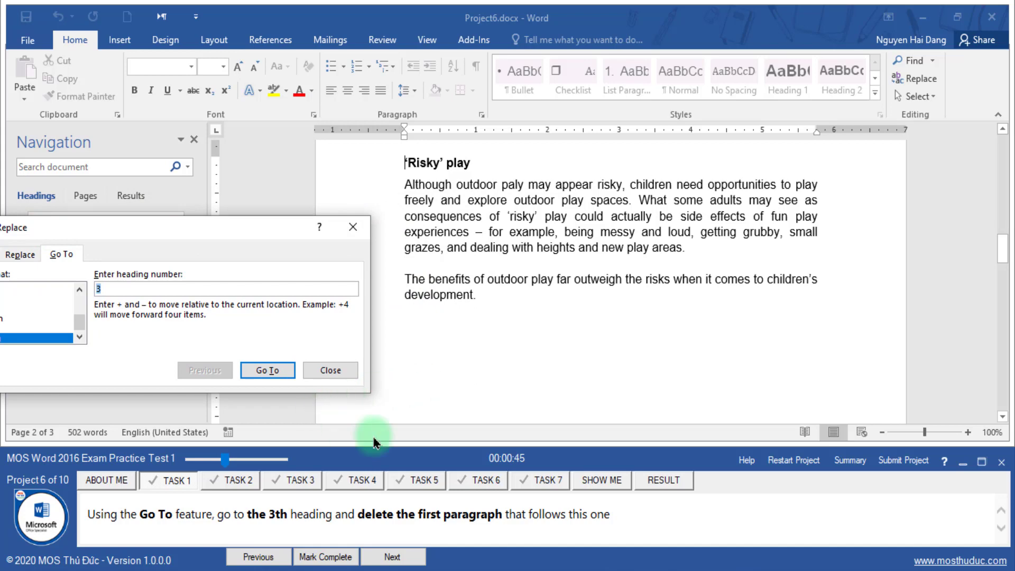
{"action": "left_click_drag", "start_coordinate": [355, 512], "coordinate": [502, 514]}
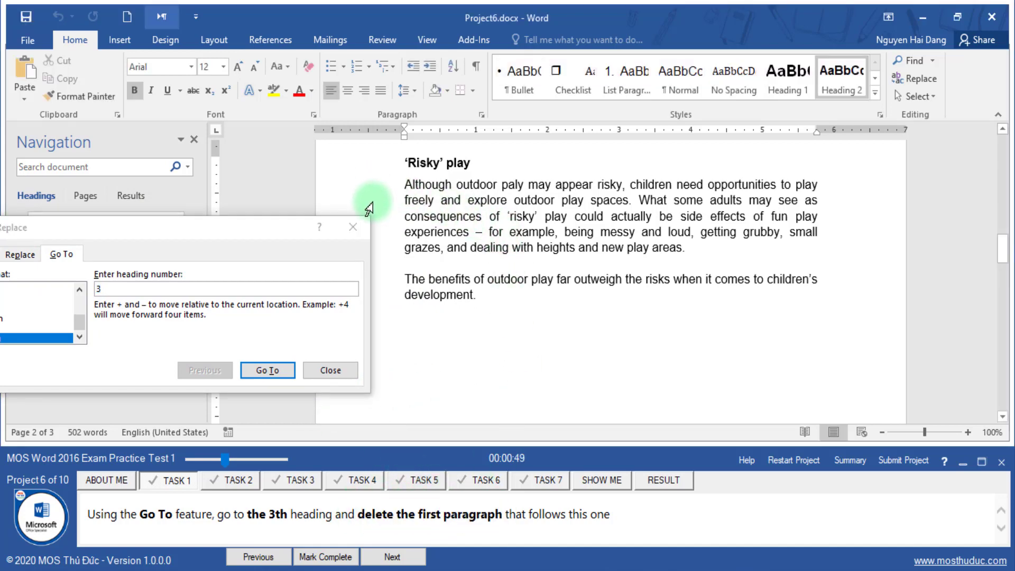
{"action": "left_click_drag", "start_coordinate": [369, 188], "coordinate": [364, 248]}
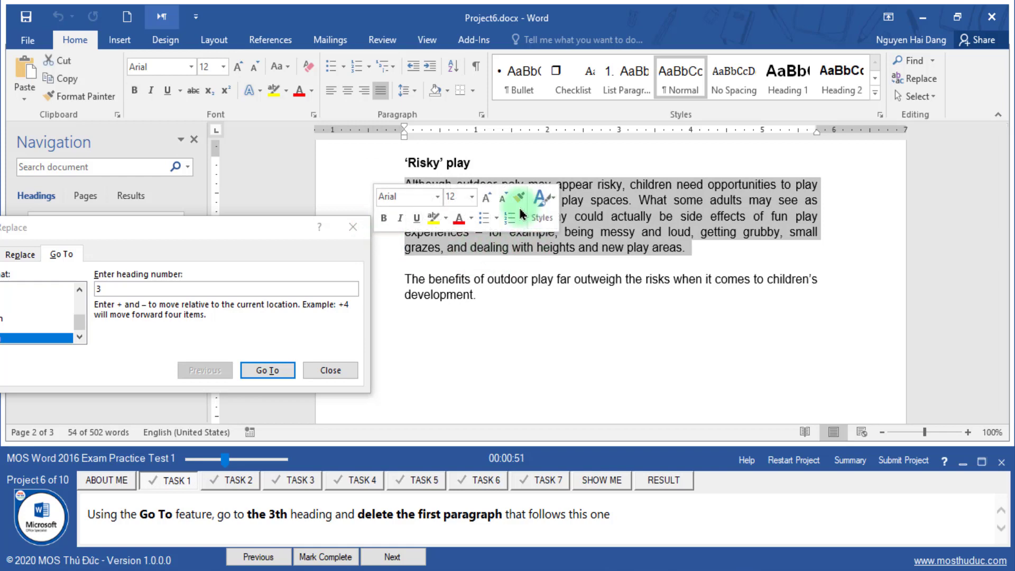
{"action": "key", "text": "Delete"}
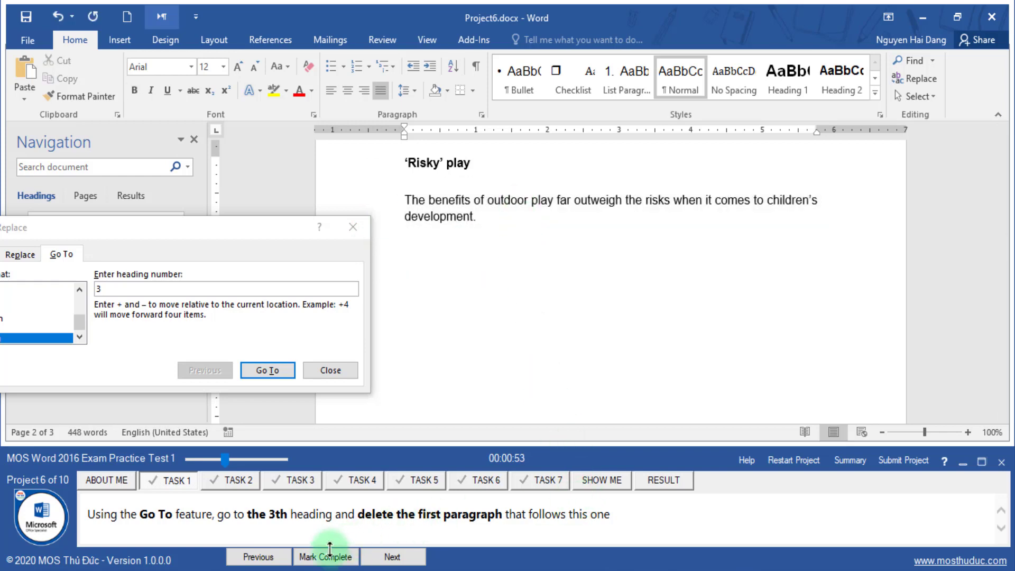
{"action": "left_click", "coordinate": [321, 555]}
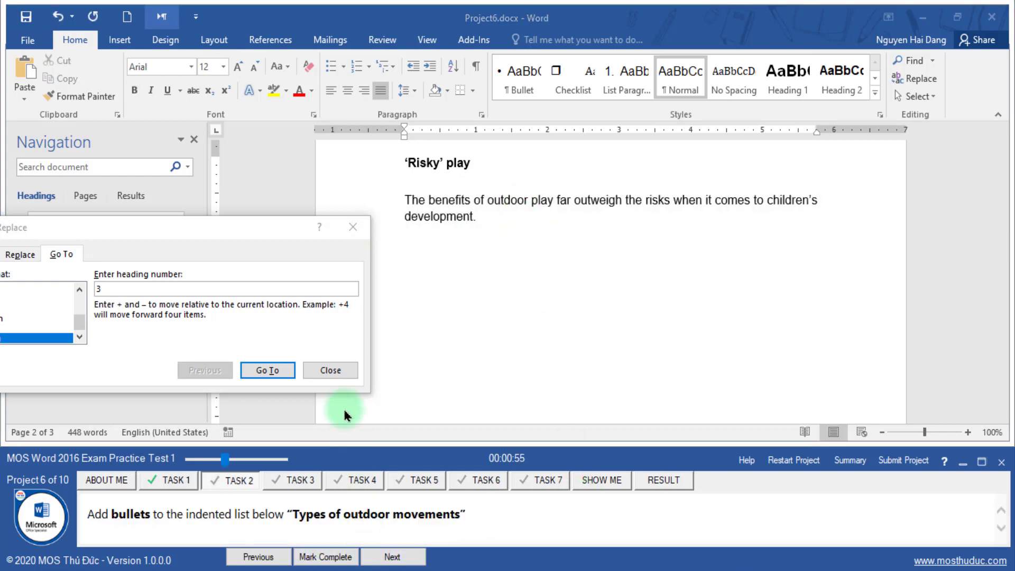
- Close Go To and search the document to reach the 'Types of outdoor movements' heading
{"action": "left_click", "coordinate": [334, 373]}
{"action": "left_click", "coordinate": [96, 517]}
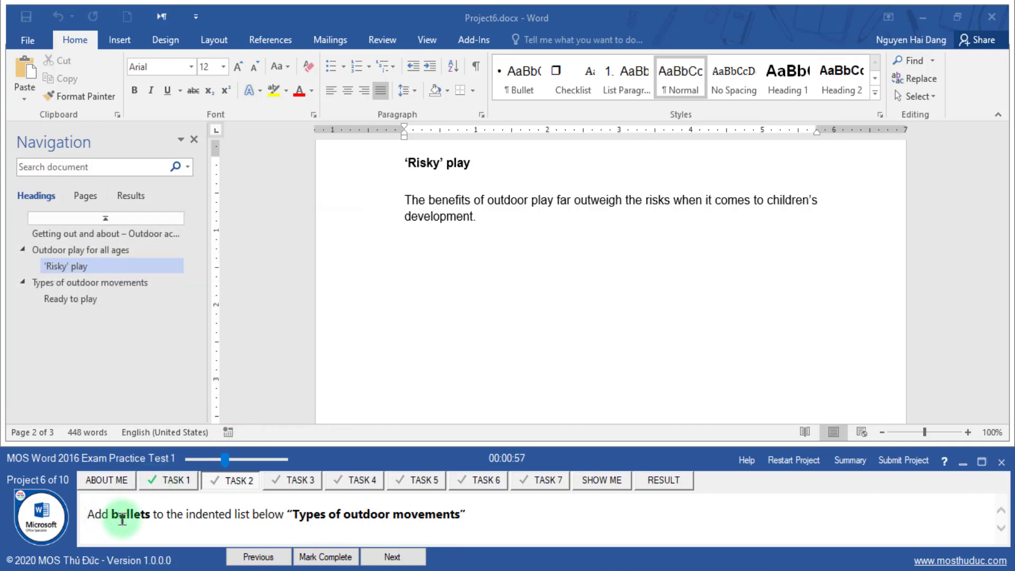
{"action": "left_click", "coordinate": [205, 511]}
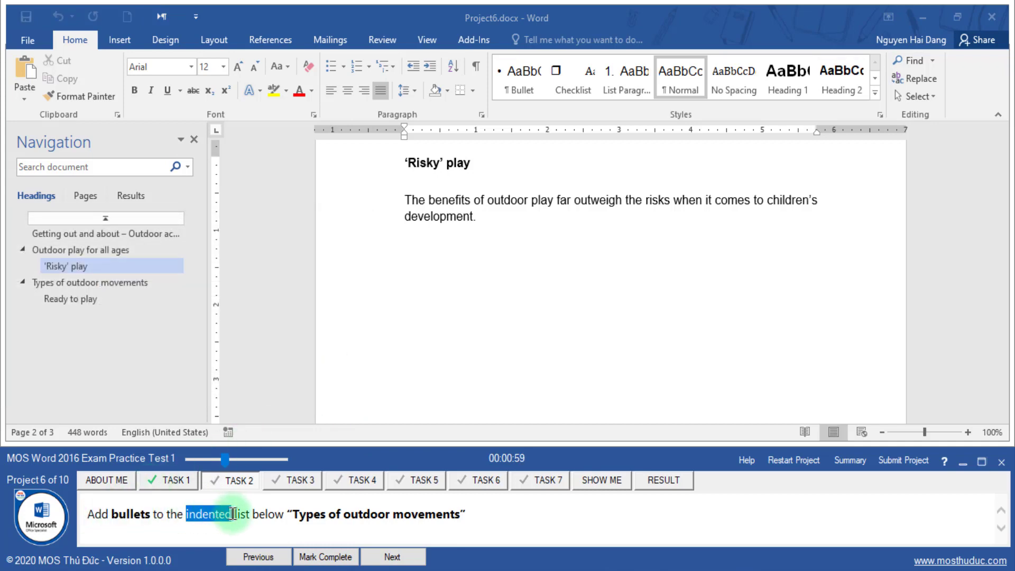
{"action": "left_click_drag", "start_coordinate": [294, 514], "coordinate": [462, 513]}
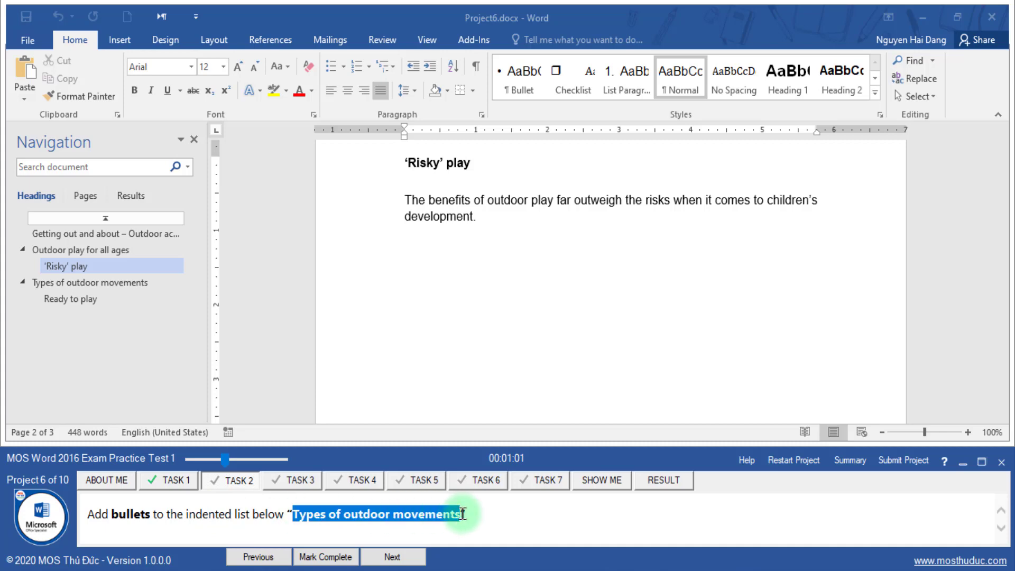
{"action": "left_click", "coordinate": [124, 168]}
{"action": "type", "text": "Types of outdoor movements"}
{"action": "left_click", "coordinate": [132, 212]}
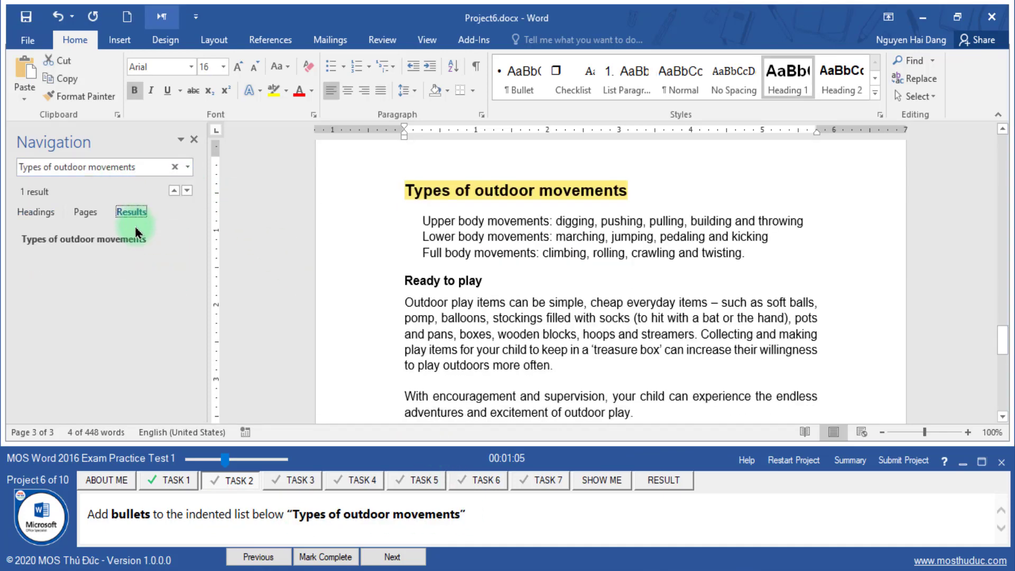
{"action": "left_click", "coordinate": [136, 235]}
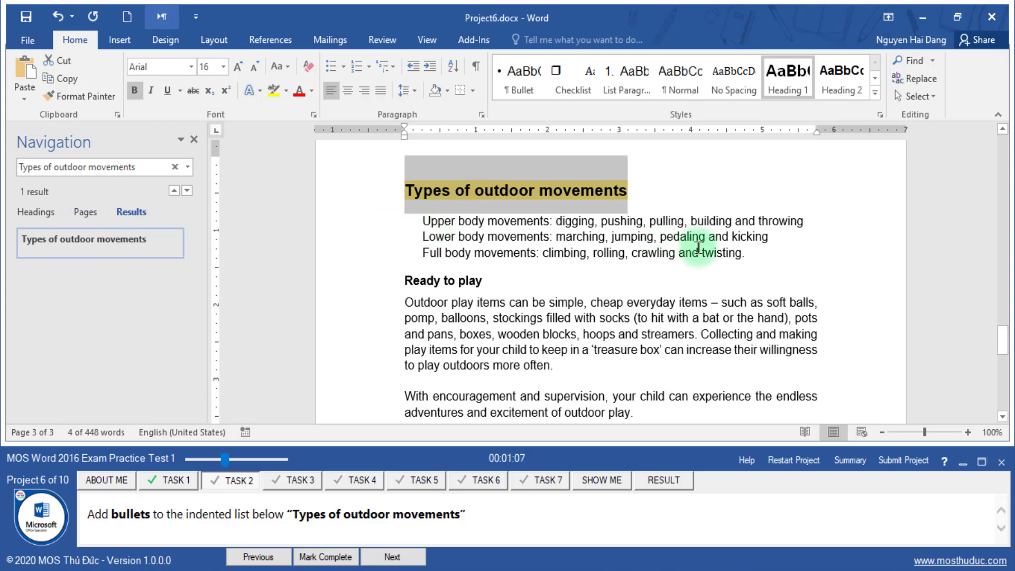
- Apply bullets to the three indented lines below it and mark the task complete
{"action": "left_click_drag", "start_coordinate": [744, 254], "coordinate": [415, 227]}
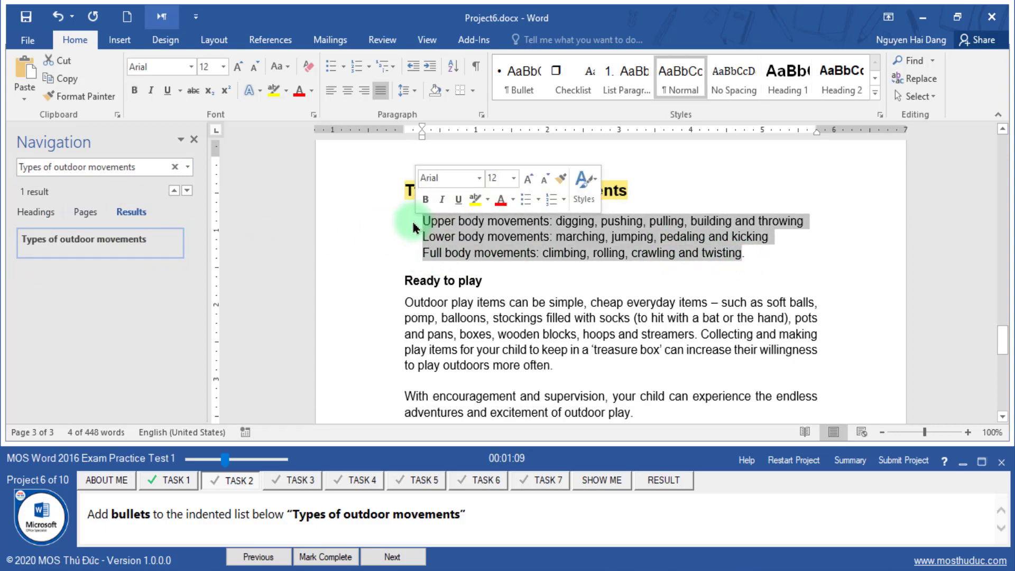
{"action": "left_click", "coordinate": [330, 74]}
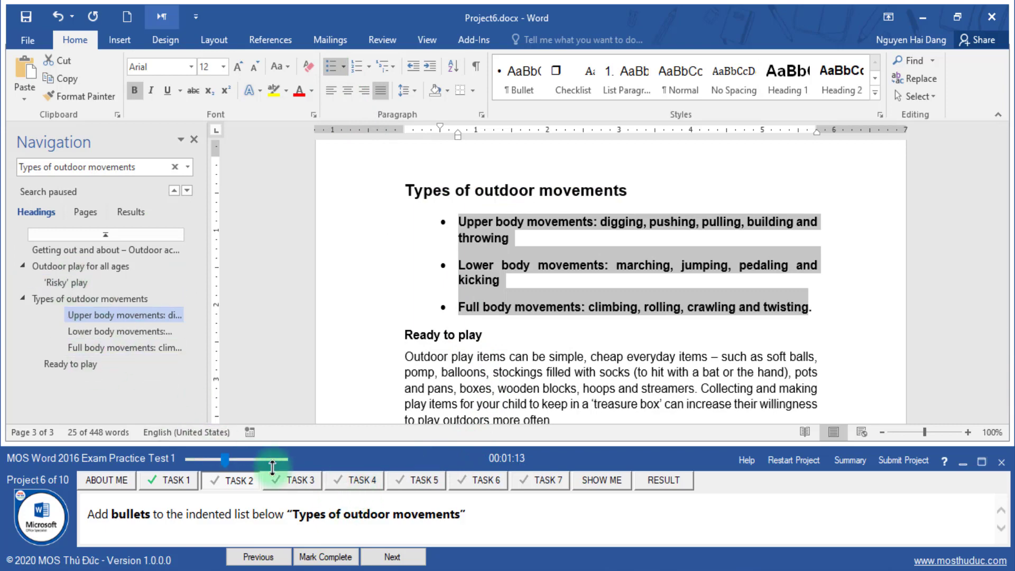
{"action": "left_click", "coordinate": [325, 558]}
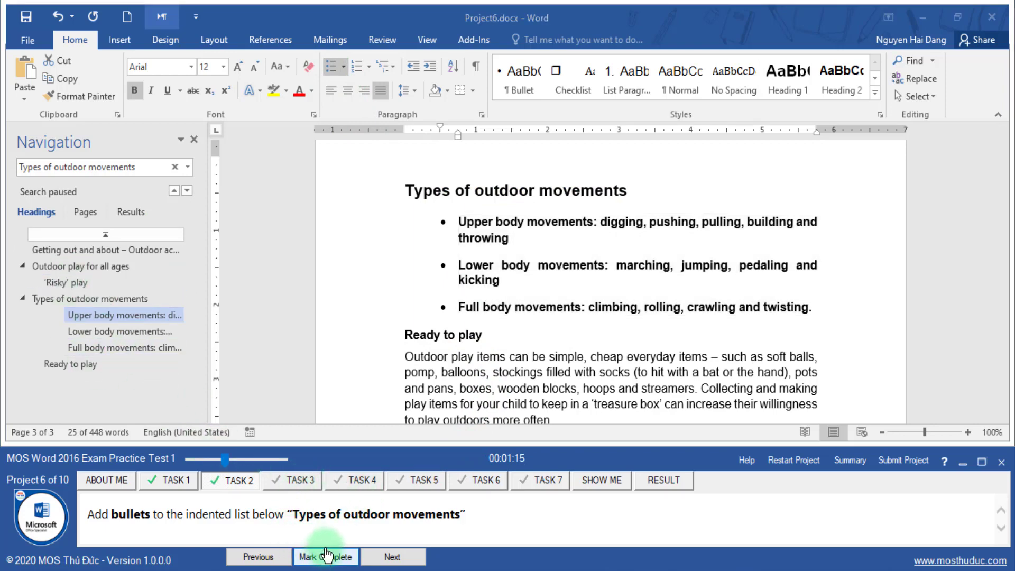
- Insert the Filigree cover page from the Cover Page gallery
{"action": "left_click", "coordinate": [392, 557]}
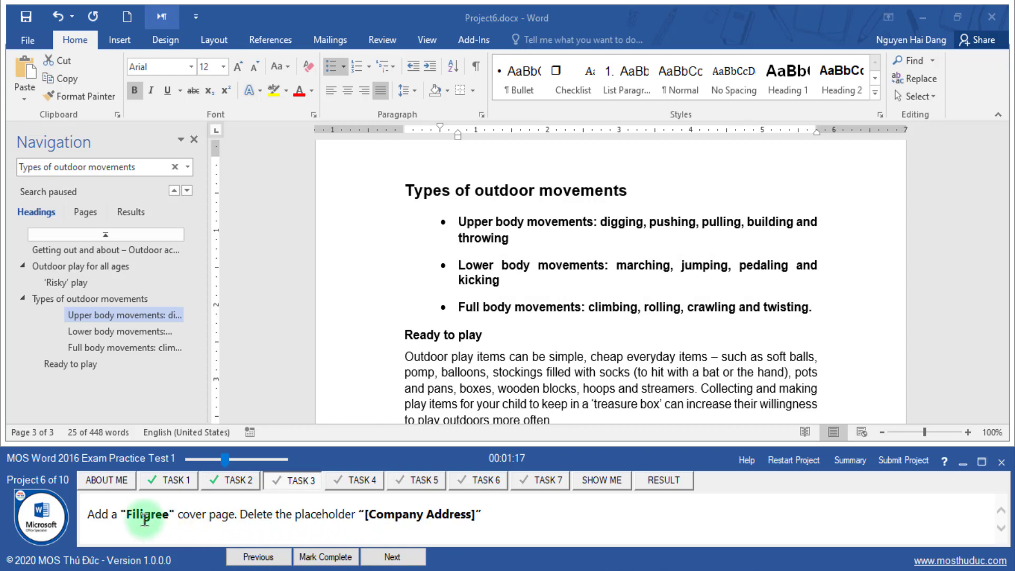
{"action": "left_click_drag", "start_coordinate": [177, 515], "coordinate": [417, 514]}
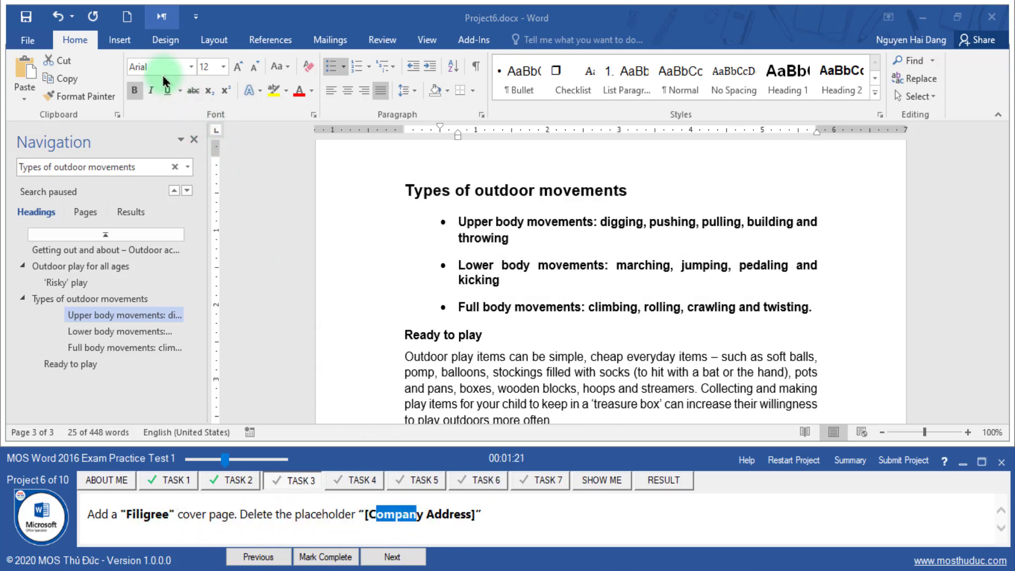
{"action": "left_click", "coordinate": [120, 39]}
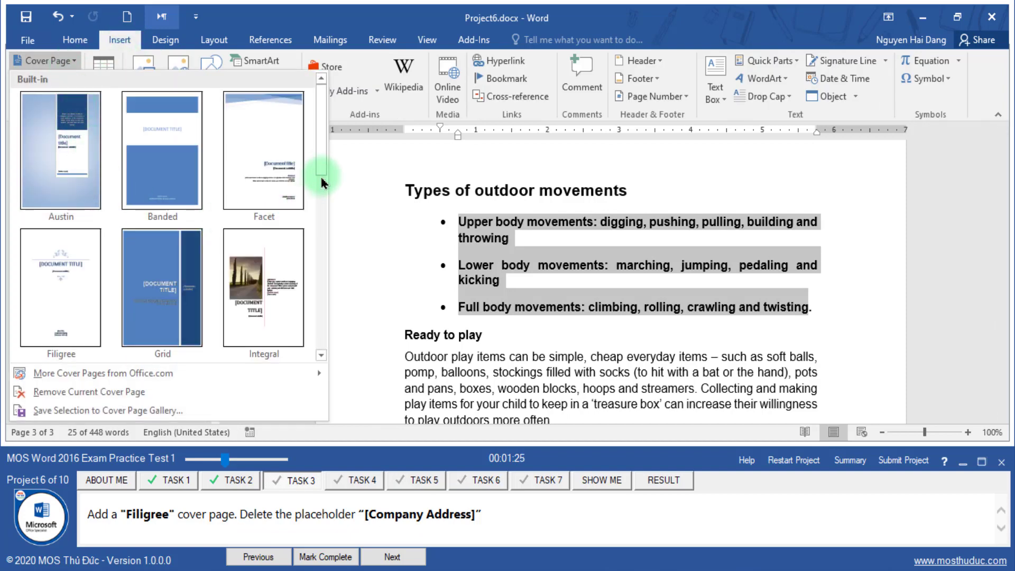
{"action": "left_click", "coordinate": [320, 189]}
{"action": "mouse_move", "coordinate": [320, 190]}
{"action": "left_mouse_down"}
{"action": "mouse_move", "coordinate": [319, 261]}
{"action": "mouse_move", "coordinate": [317, 210]}
{"action": "left_mouse_up"}
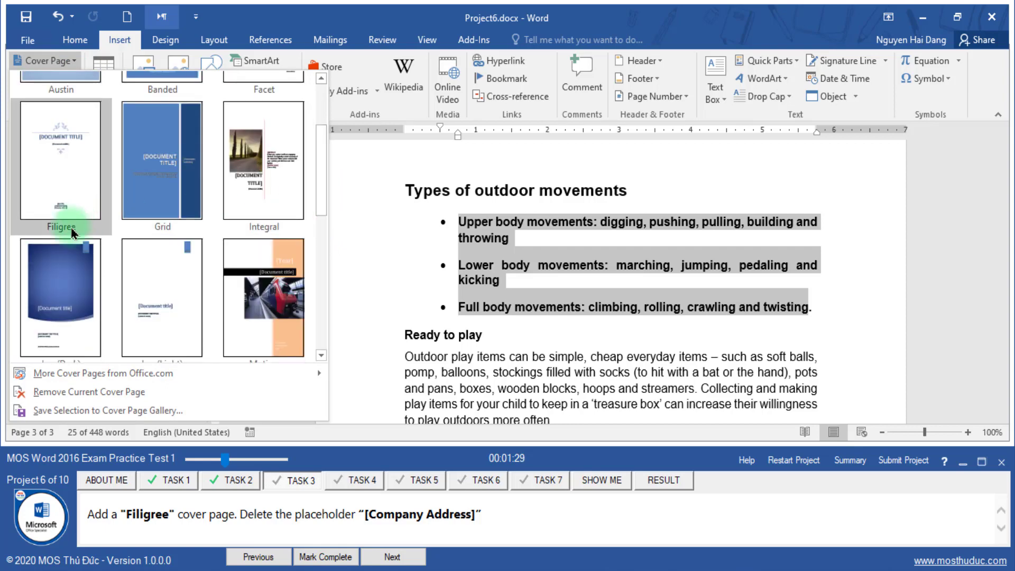
{"action": "left_click", "coordinate": [71, 189]}
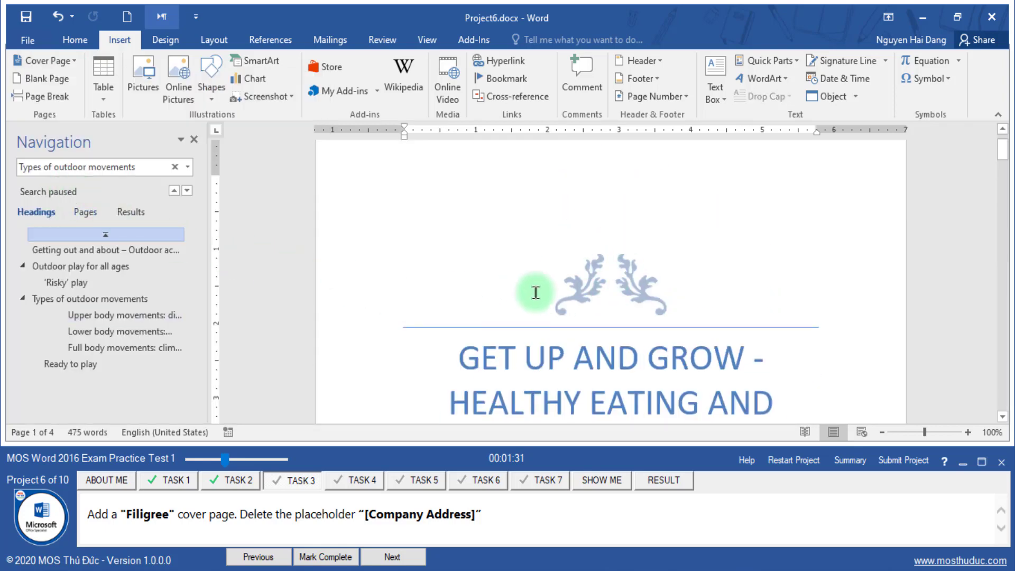
- Delete the cover page's [Company address] placeholder and mark the task complete
{"action": "scroll", "coordinate": [584, 340], "scroll_direction": "down", "scroll_amount": 5}
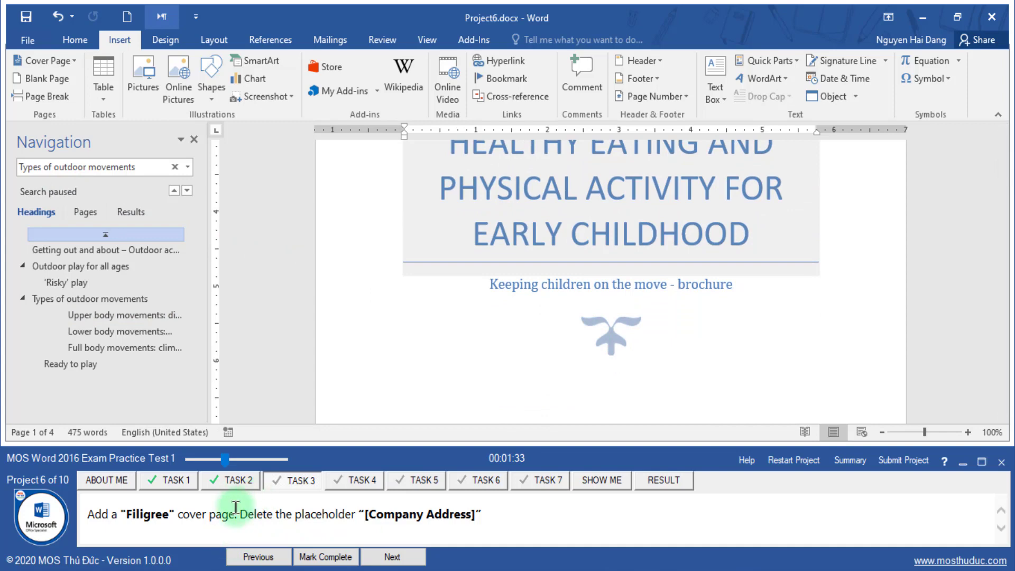
{"action": "left_click_drag", "start_coordinate": [241, 514], "coordinate": [426, 514]}
{"action": "scroll", "coordinate": [660, 354], "scroll_direction": "down", "scroll_amount": 5}
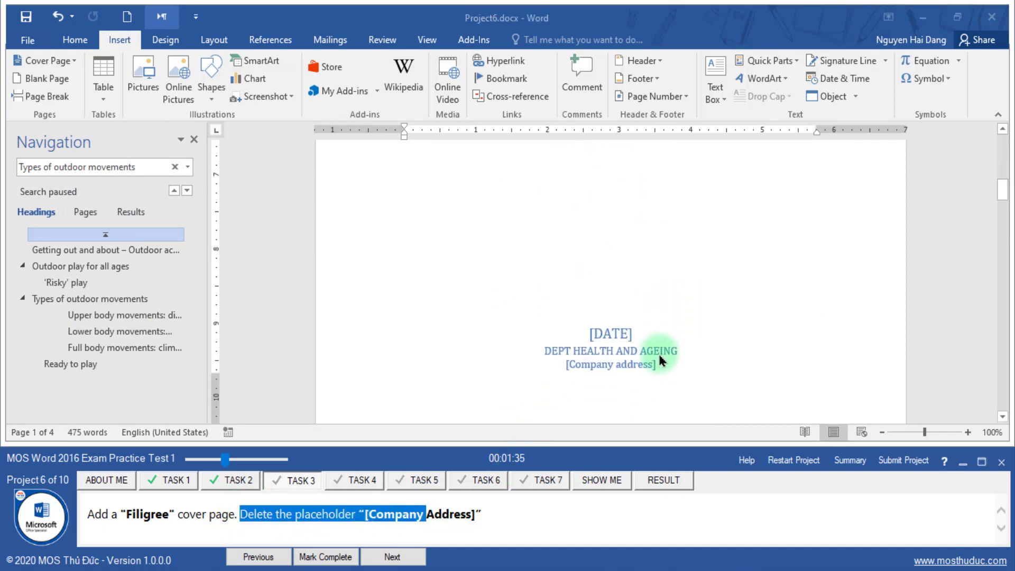
{"action": "left_click", "coordinate": [616, 362]}
{"action": "left_click", "coordinate": [563, 361]}
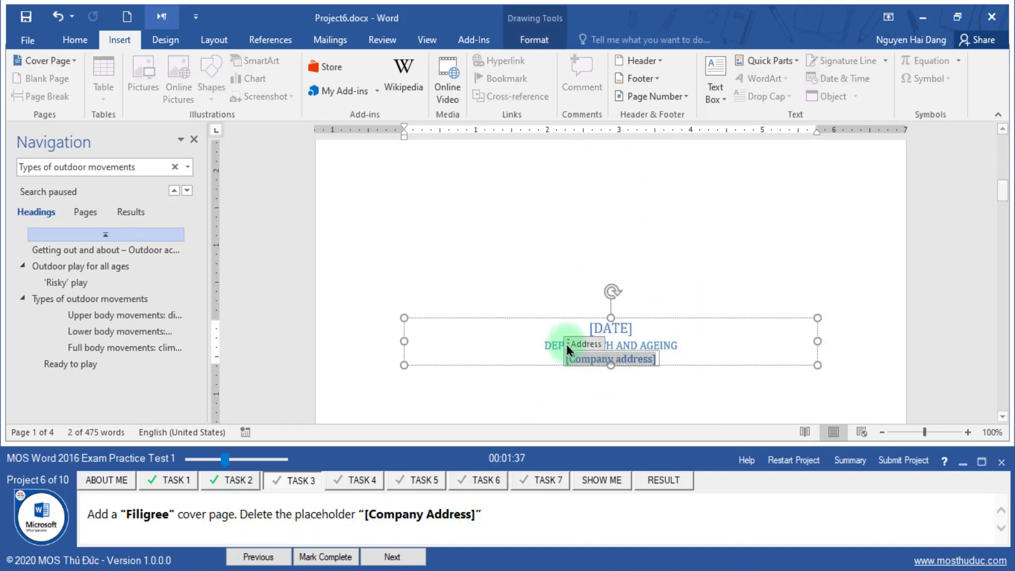
{"action": "key", "text": "Delete"}
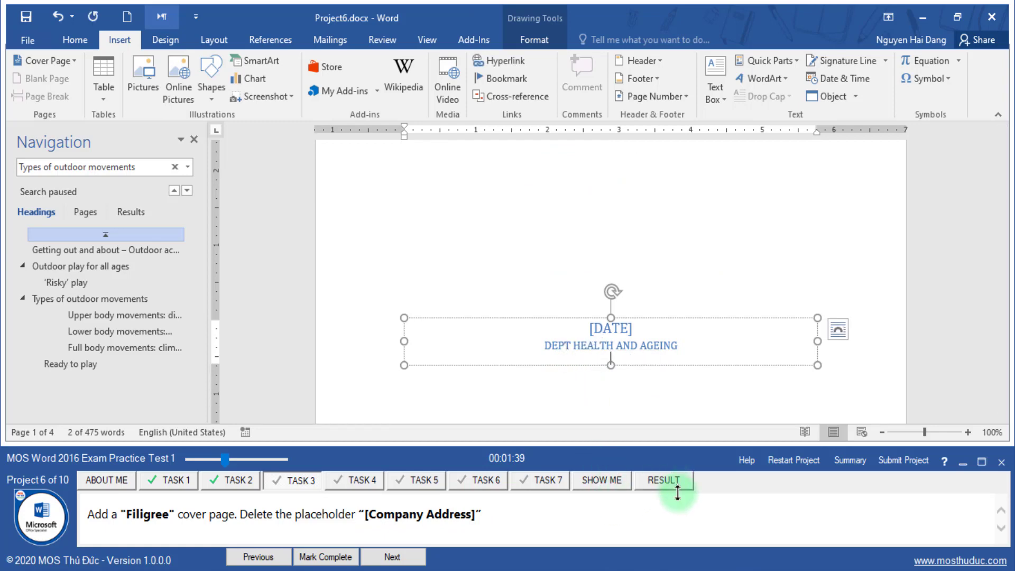
{"action": "left_click", "coordinate": [733, 387]}
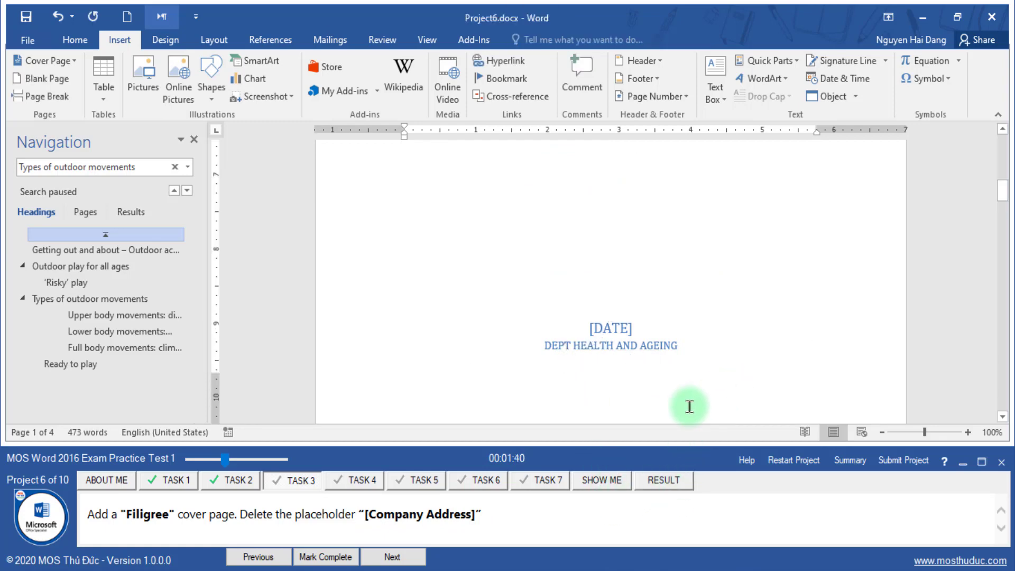
{"action": "left_click", "coordinate": [313, 558]}
- Select the [DATE] and DEPT HEALTH AND AGEING lines on the cover page
{"action": "left_click", "coordinate": [391, 557]}
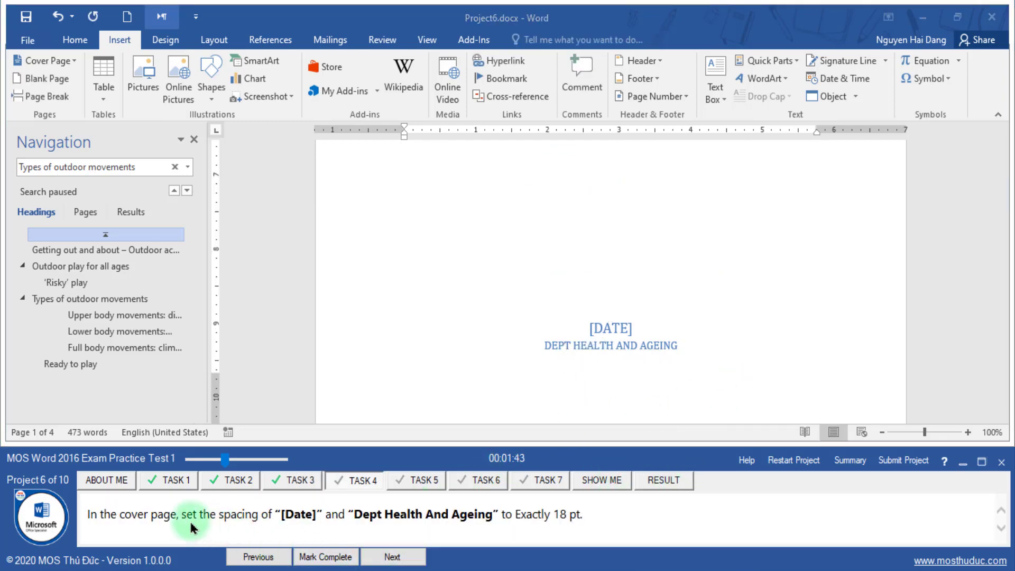
{"action": "left_click_drag", "start_coordinate": [120, 514], "coordinate": [168, 515]}
{"action": "left_click", "coordinate": [218, 515]}
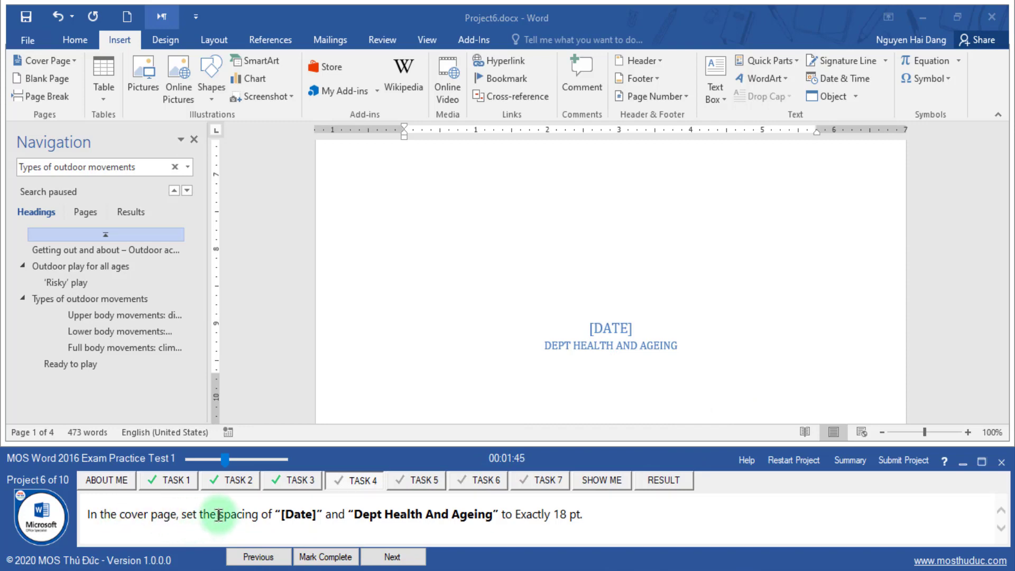
{"action": "left_click", "coordinate": [328, 513]}
{"action": "left_click", "coordinate": [602, 329]}
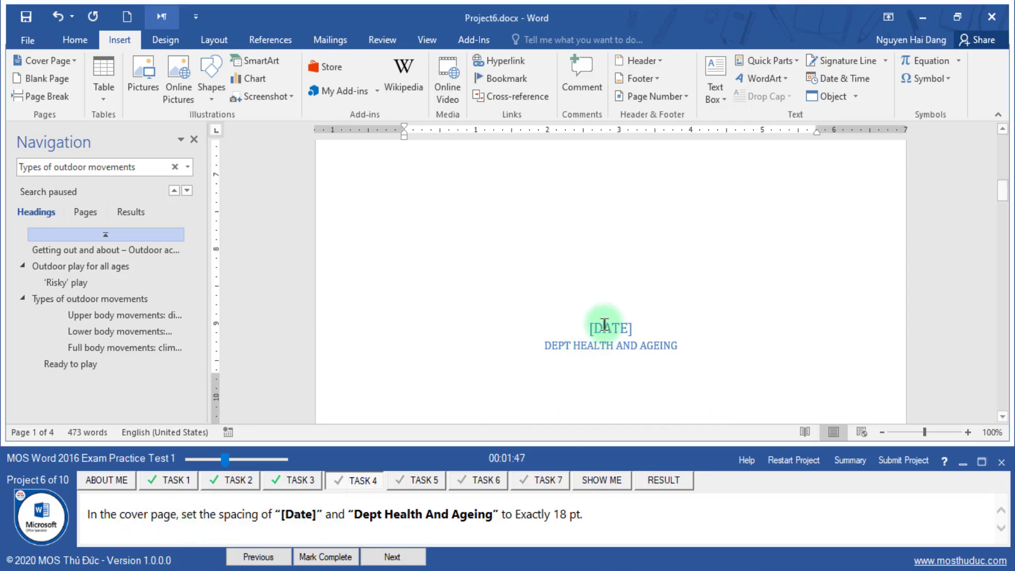
{"action": "left_click_drag", "start_coordinate": [603, 332], "coordinate": [612, 349]}
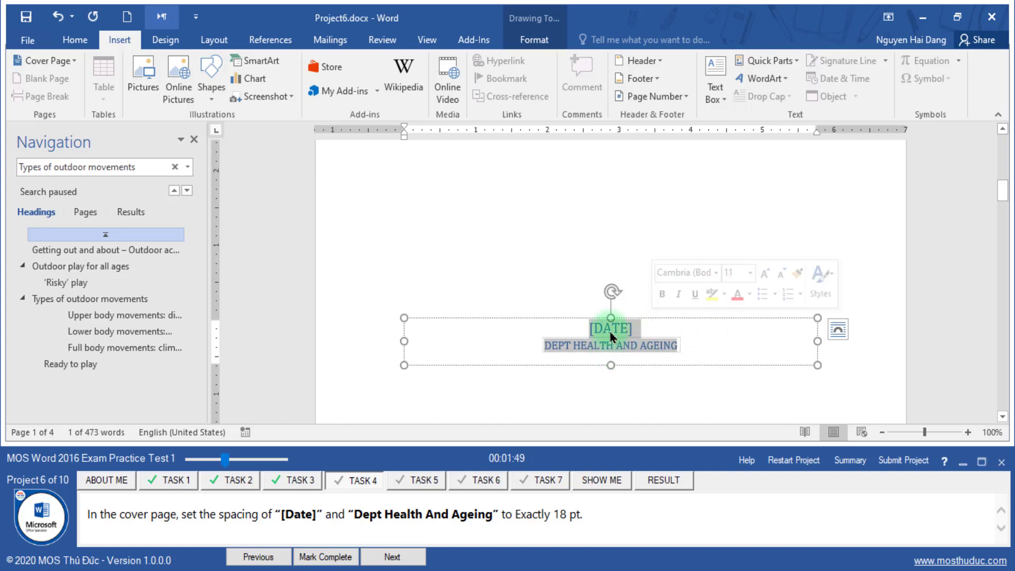
- Set their line spacing to Exactly 18 pt in the Paragraph dialog and complete the task
{"action": "left_click", "coordinate": [75, 40]}
{"action": "left_click", "coordinate": [481, 116]}
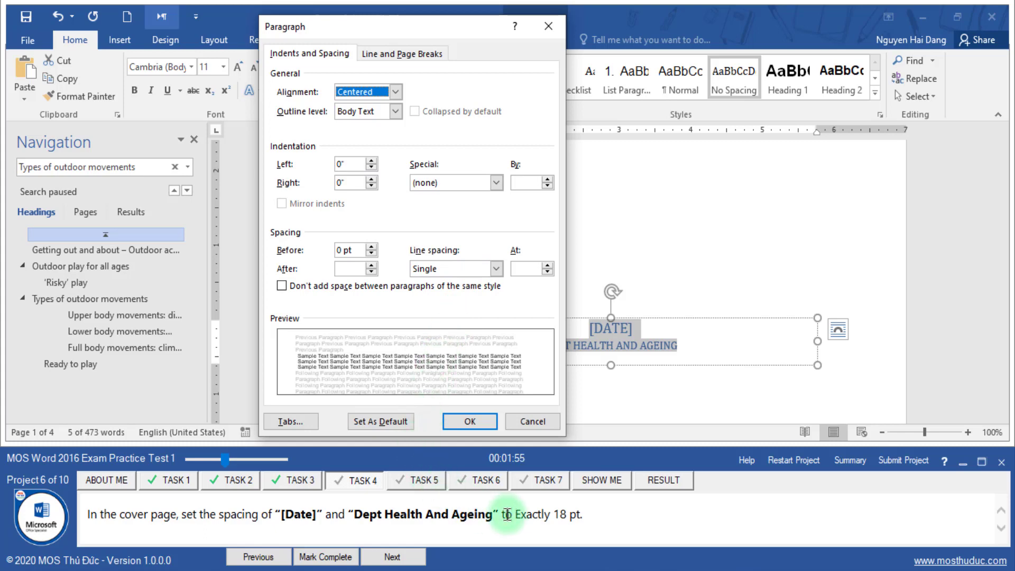
{"action": "left_click", "coordinate": [496, 269]}
{"action": "left_click", "coordinate": [454, 325]}
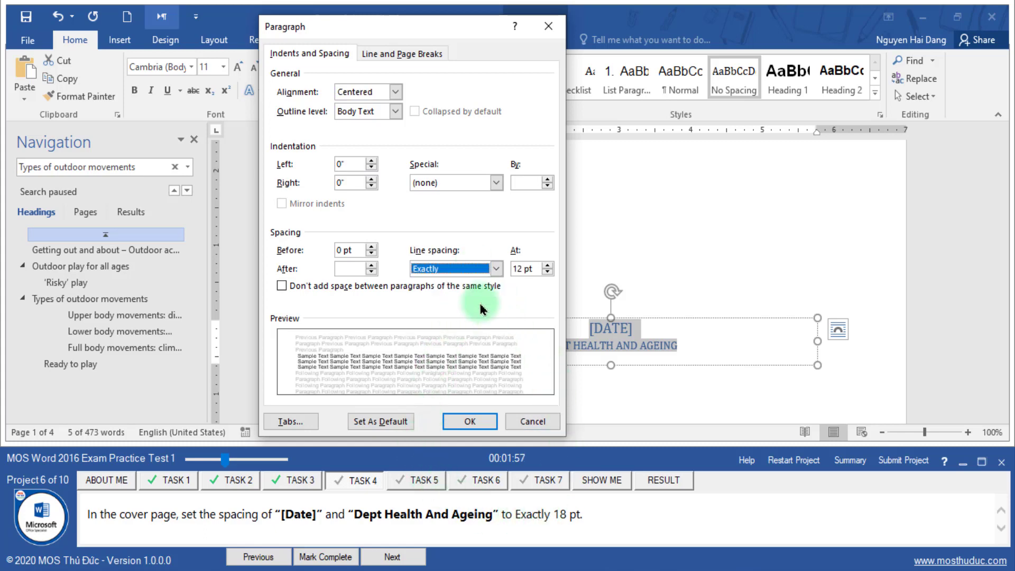
{"action": "left_click", "coordinate": [547, 266]}
{"action": "left_click", "coordinate": [547, 266]}
{"action": "left_click", "coordinate": [547, 266]}
{"action": "left_click", "coordinate": [548, 266]}
{"action": "left_click", "coordinate": [547, 266]}
{"action": "left_click", "coordinate": [547, 266]}
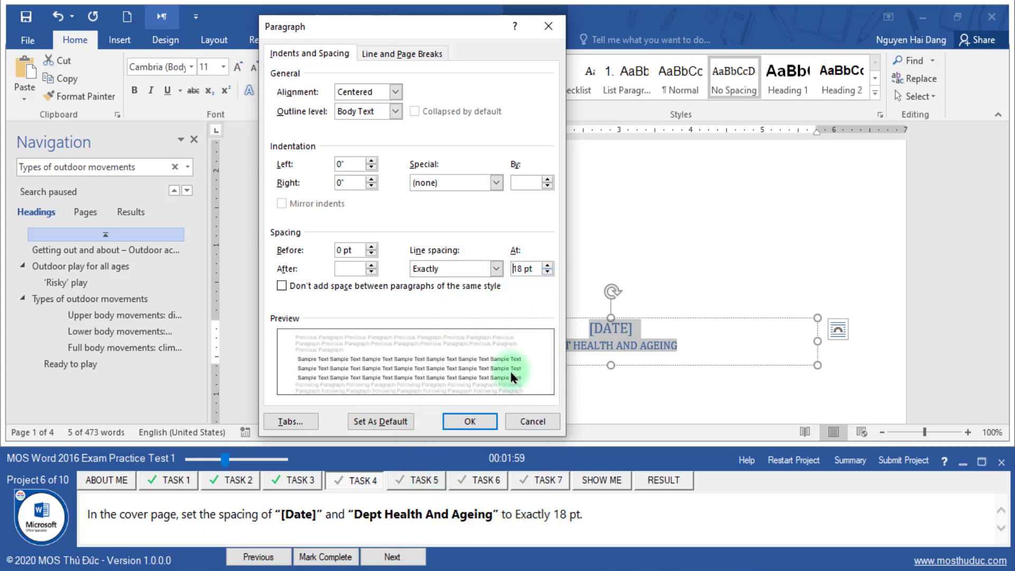
{"action": "left_click", "coordinate": [469, 421]}
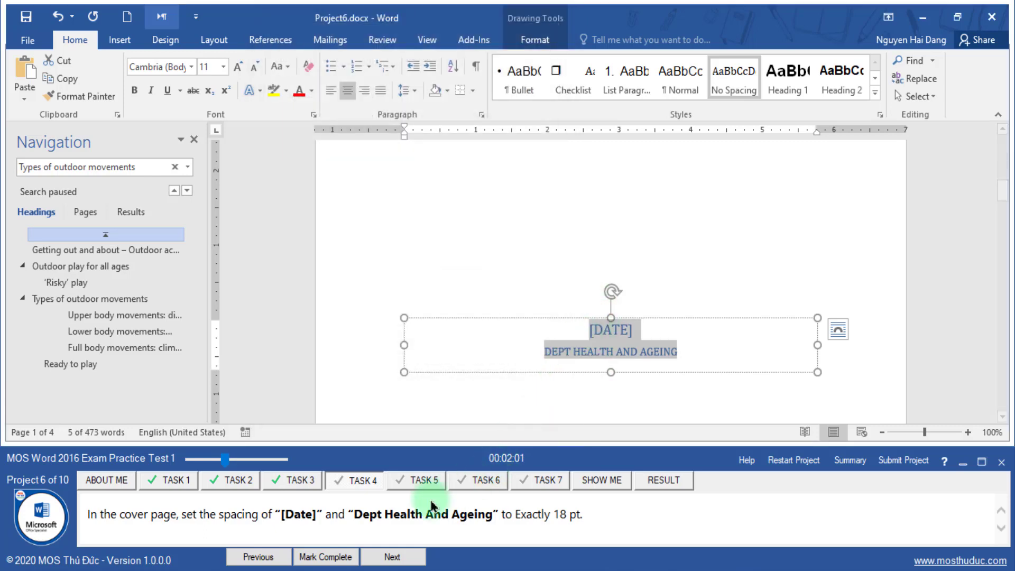
{"action": "left_click", "coordinate": [341, 556]}
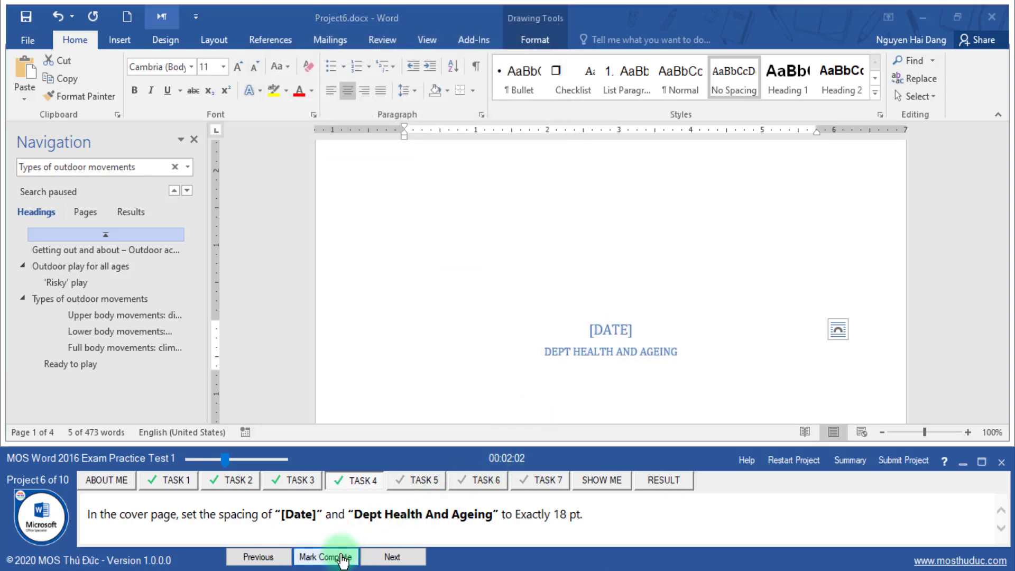
{"action": "left_click", "coordinate": [373, 556]}
- Use Go To by Section to jump to the next section of the document
{"action": "left_click_drag", "start_coordinate": [180, 514], "coordinate": [101, 516]}
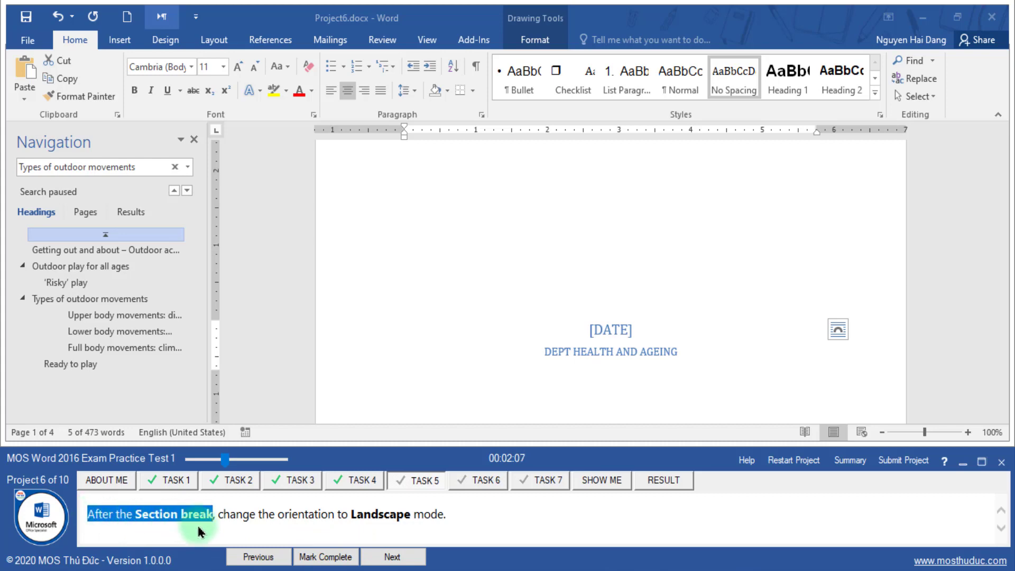
{"action": "left_click_drag", "start_coordinate": [217, 514], "coordinate": [268, 511]}
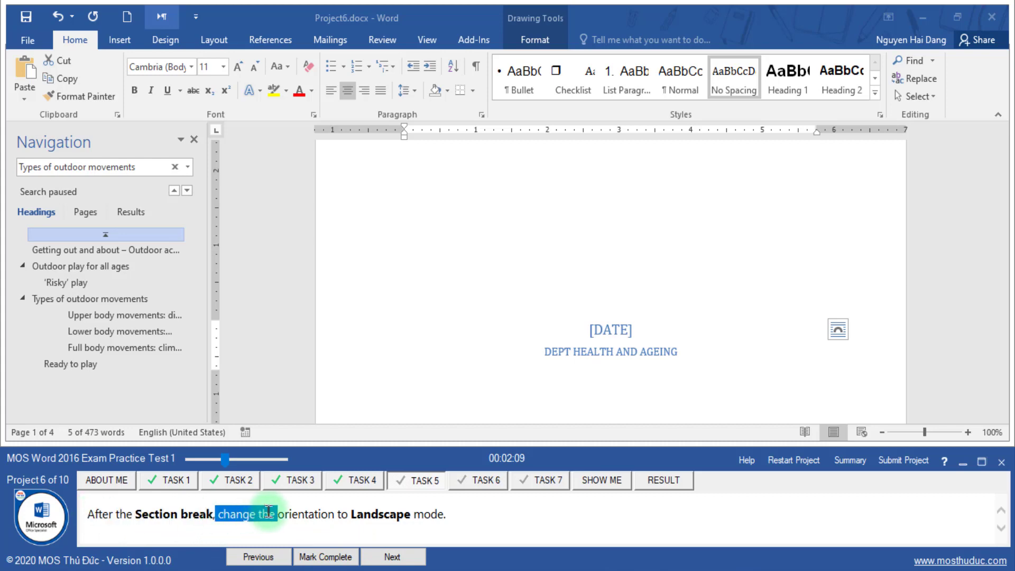
{"action": "double_click", "coordinate": [305, 513]}
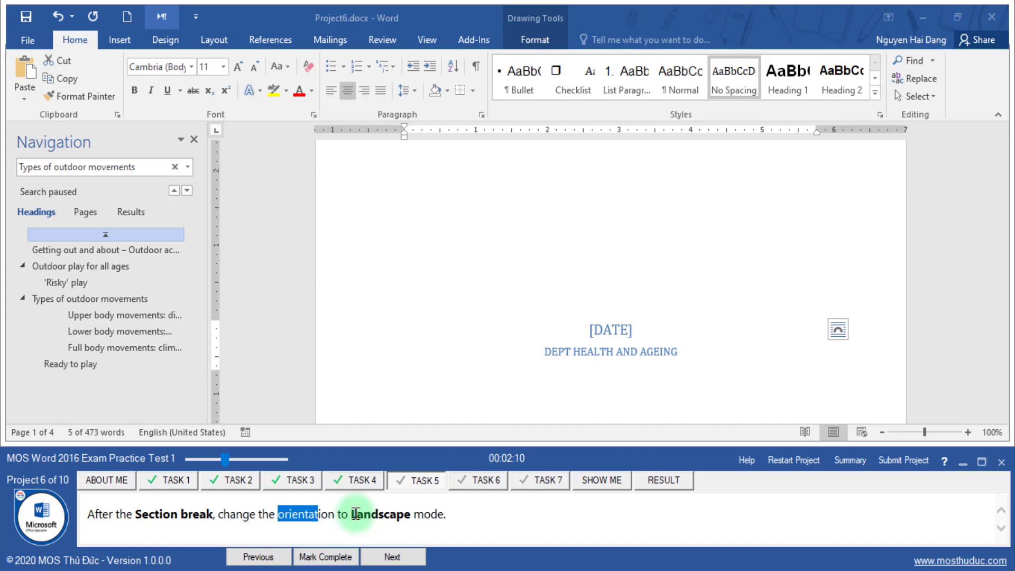
{"action": "left_click", "coordinate": [189, 168]}
{"action": "left_click", "coordinate": [209, 235]}
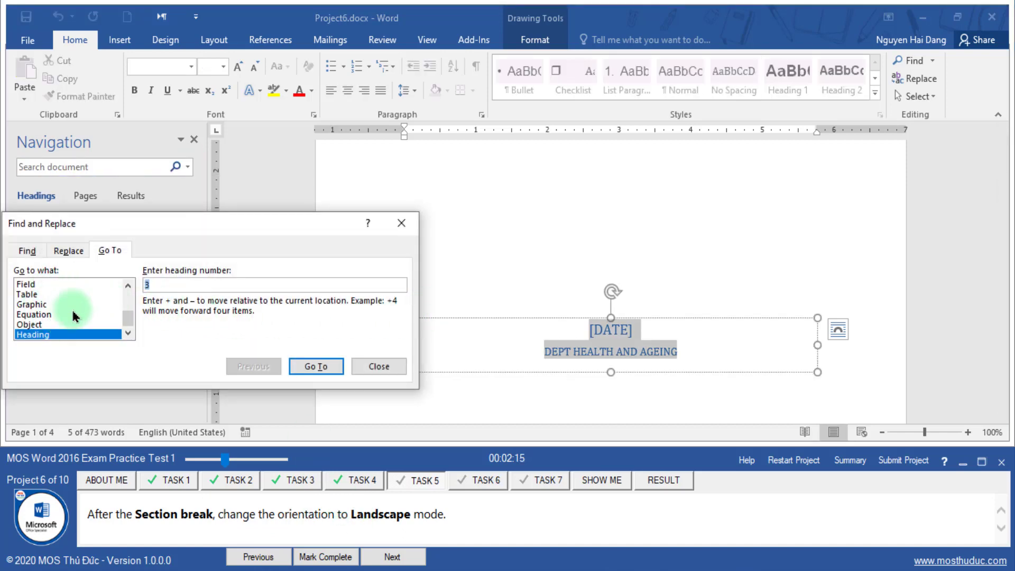
{"action": "scroll", "coordinate": [123, 317], "scroll_direction": "up", "scroll_amount": 1}
{"action": "left_click_drag", "start_coordinate": [123, 312], "coordinate": [125, 289]}
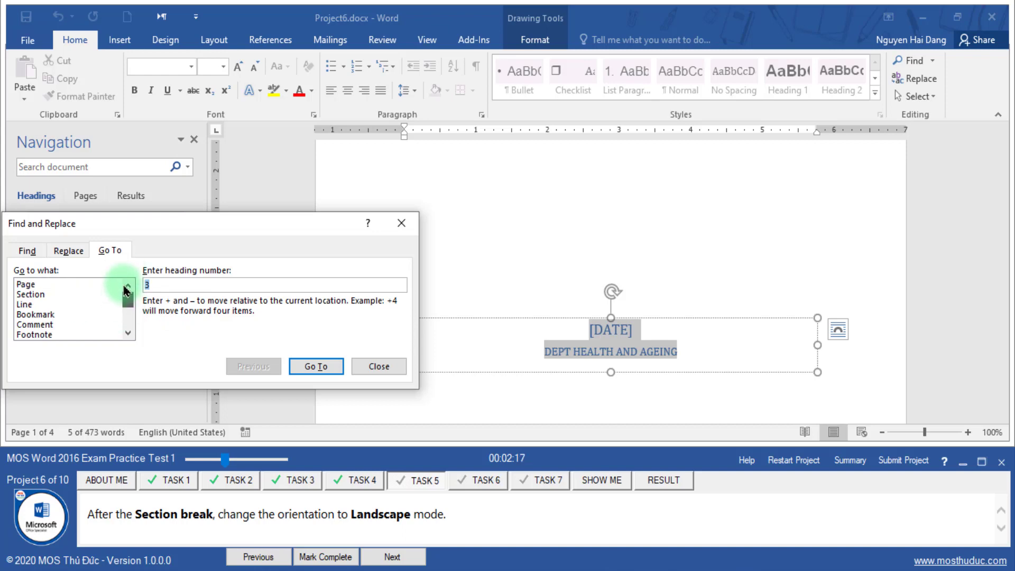
{"action": "left_click", "coordinate": [32, 294]}
{"action": "left_click", "coordinate": [302, 370]}
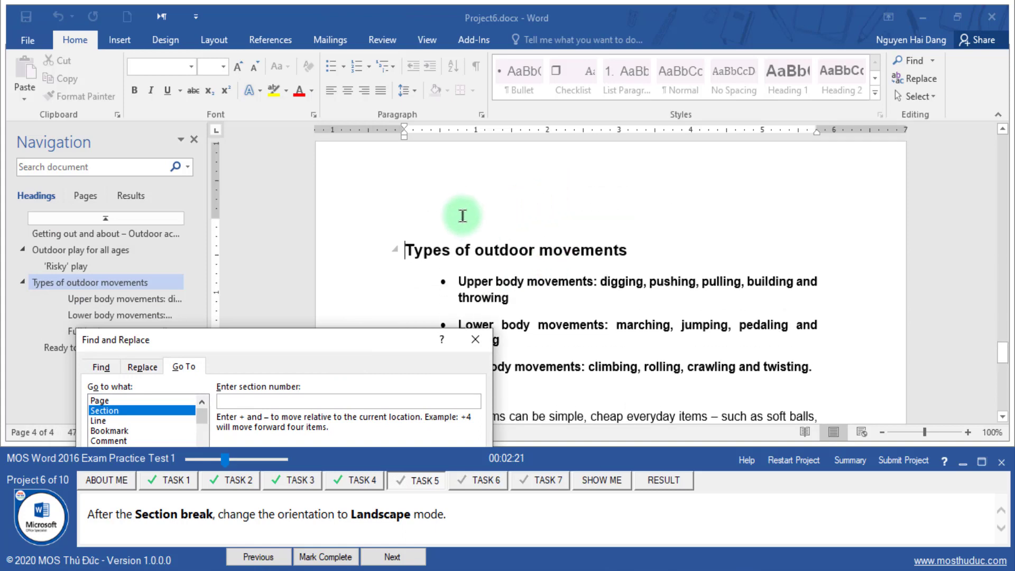
- Show formatting marks to confirm the section break, then close Go To
{"action": "left_click", "coordinate": [476, 67]}
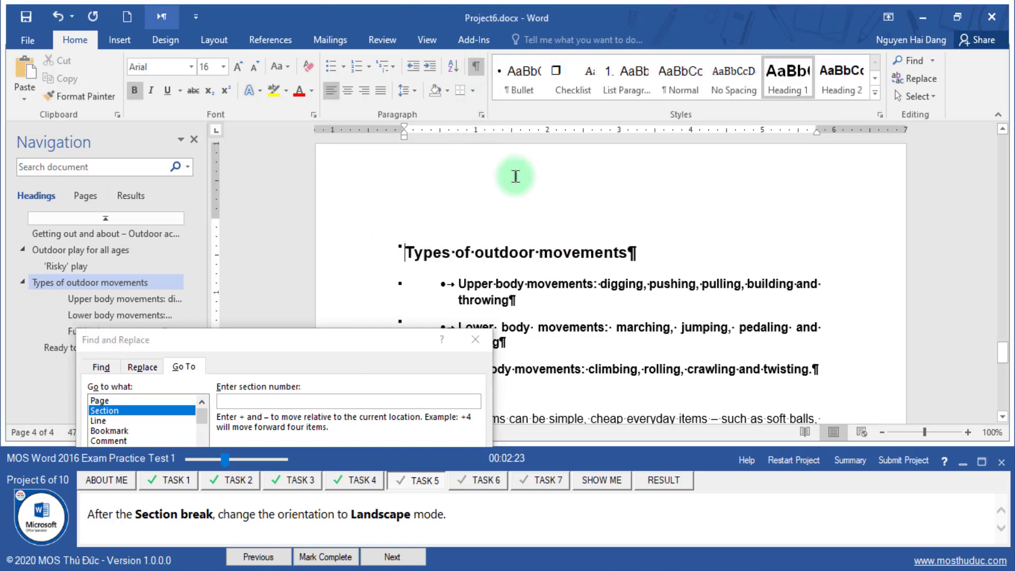
{"action": "scroll", "coordinate": [626, 264], "scroll_direction": "up", "scroll_amount": 5}
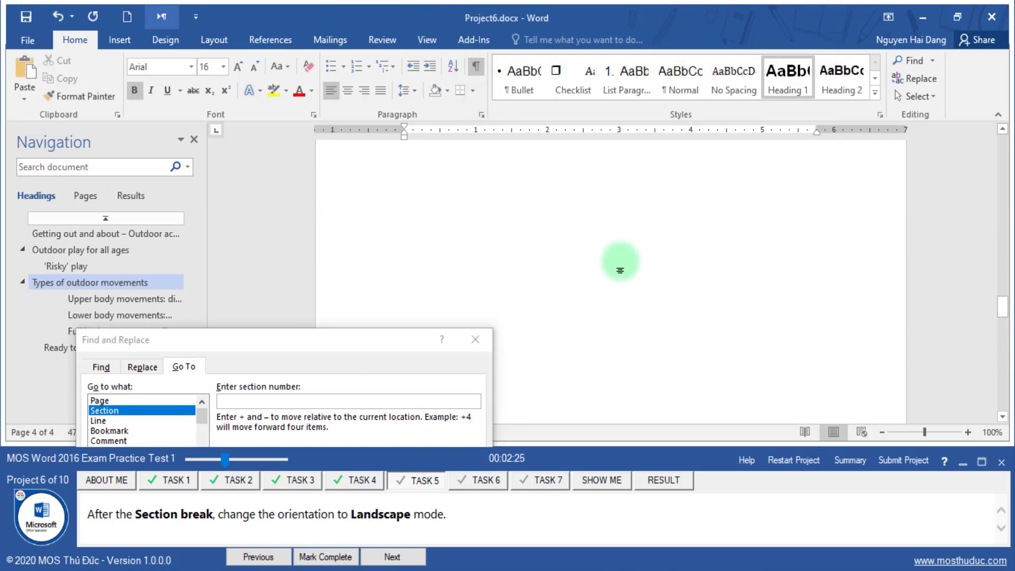
{"action": "scroll", "coordinate": [572, 290], "scroll_direction": "up", "scroll_amount": 5}
{"action": "scroll", "coordinate": [638, 308], "scroll_direction": "down", "scroll_amount": 2}
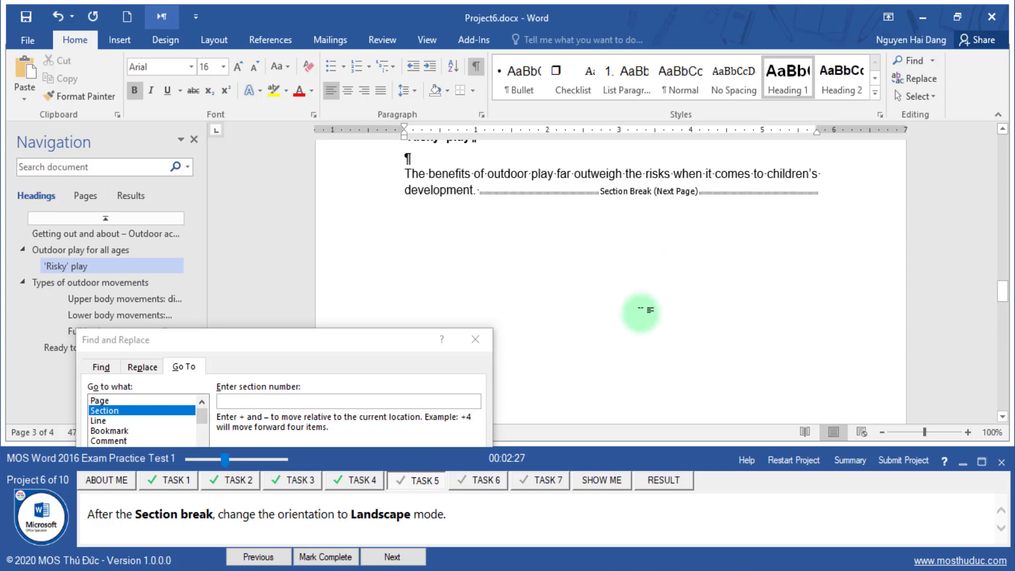
{"action": "scroll", "coordinate": [642, 309], "scroll_direction": "down", "scroll_amount": 2, "text": "ctrl"}
{"action": "scroll", "coordinate": [642, 309], "scroll_direction": "down", "scroll_amount": 1}
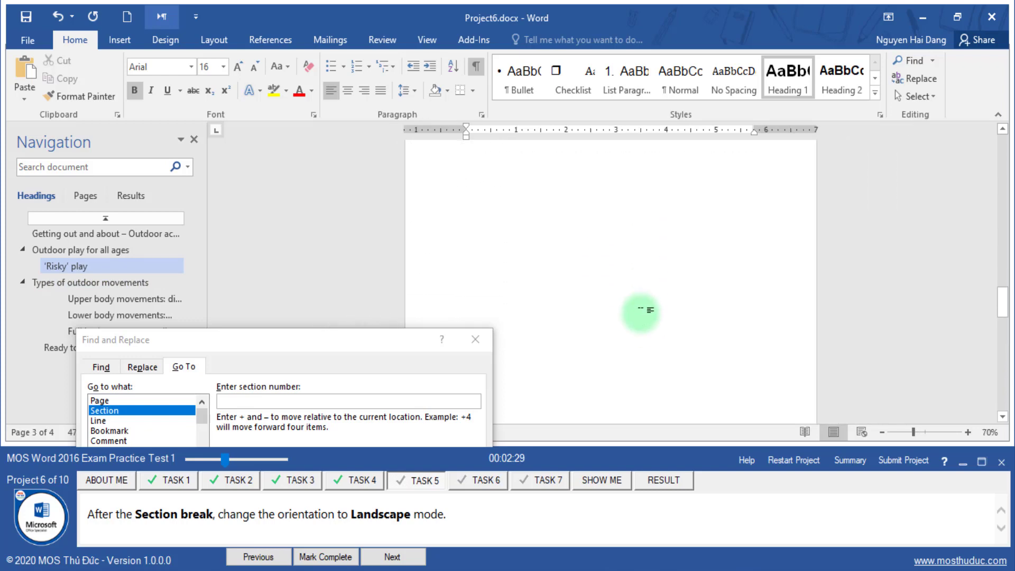
{"action": "left_click", "coordinate": [476, 339]}
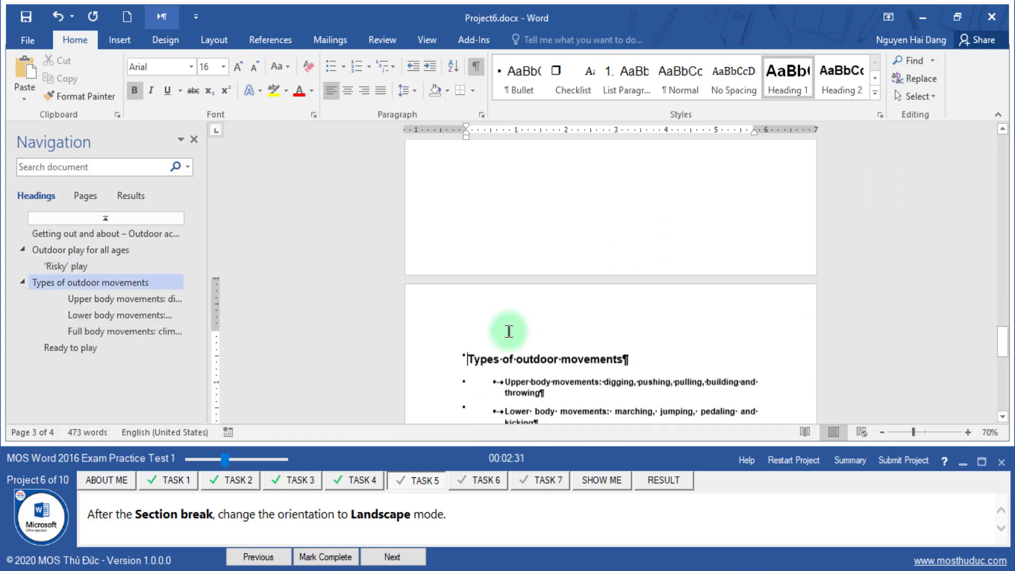
{"action": "scroll", "coordinate": [510, 331], "scroll_direction": "down", "scroll_amount": 3}
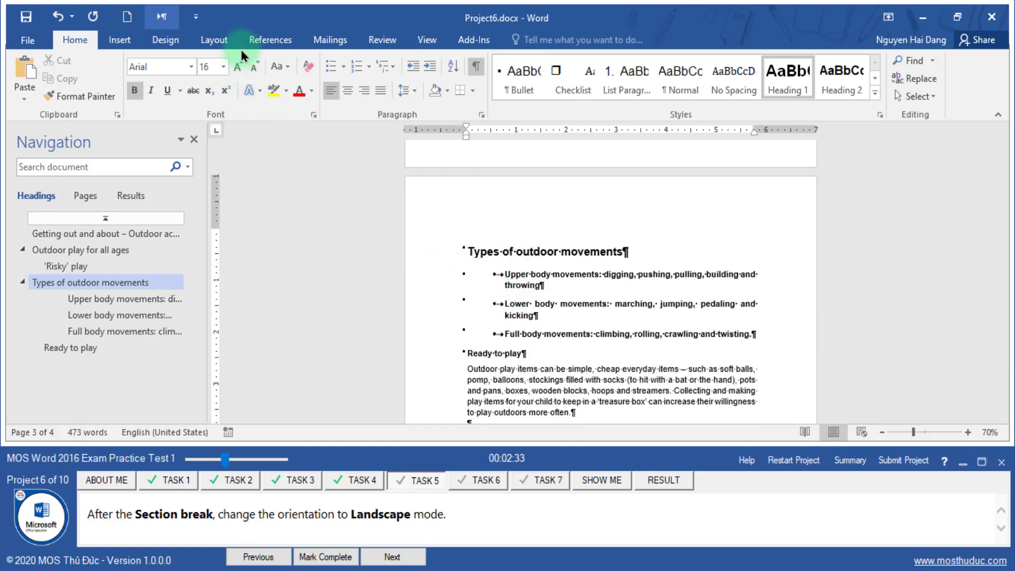
- Set this section's orientation to Landscape and check it in the page thumbnails
{"action": "left_click", "coordinate": [212, 40]}
{"action": "left_click", "coordinate": [68, 90]}
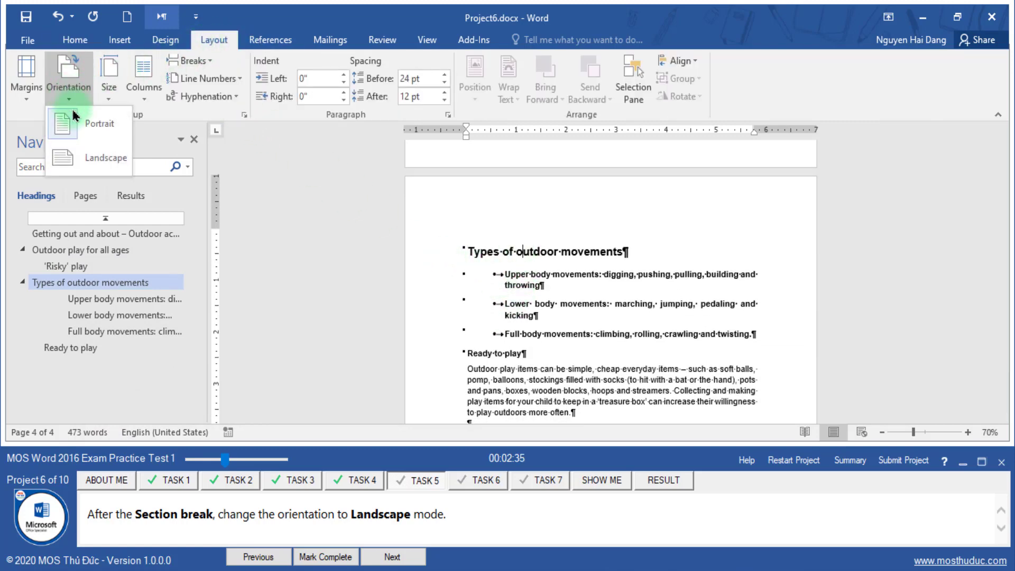
{"action": "left_click", "coordinate": [74, 159]}
{"action": "left_click", "coordinate": [86, 198]}
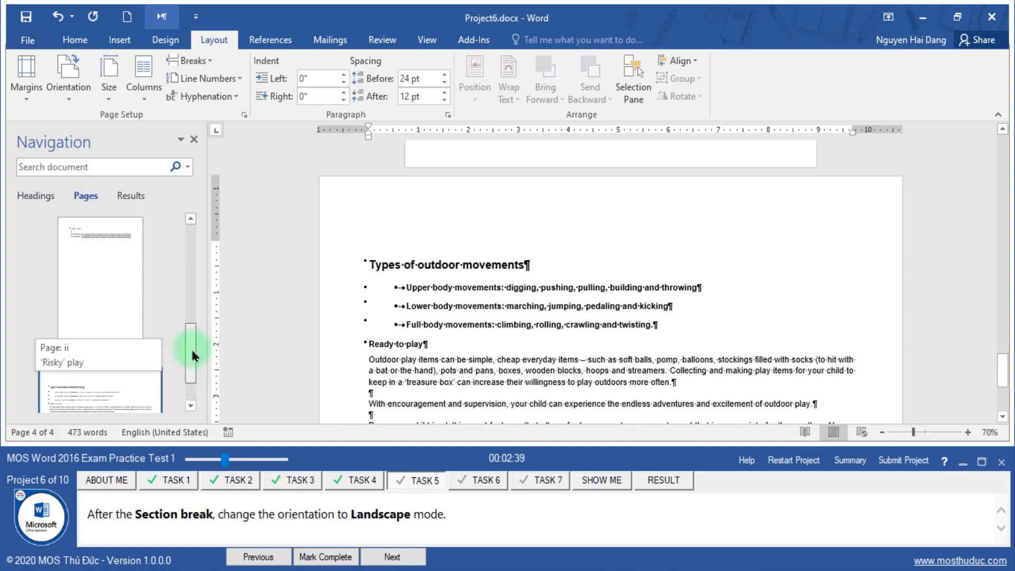
{"action": "left_click_drag", "start_coordinate": [197, 306], "coordinate": [199, 341]}
{"action": "left_click", "coordinate": [303, 561]}
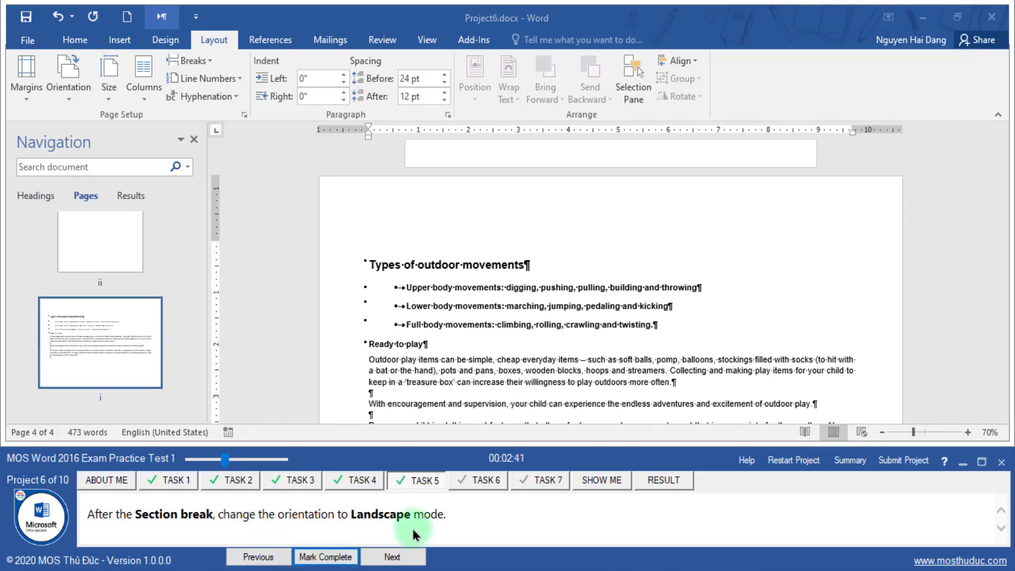
- Complete the orientation task, place the cursor at the document end, and hide formatting marks
{"action": "left_click", "coordinate": [482, 480]}
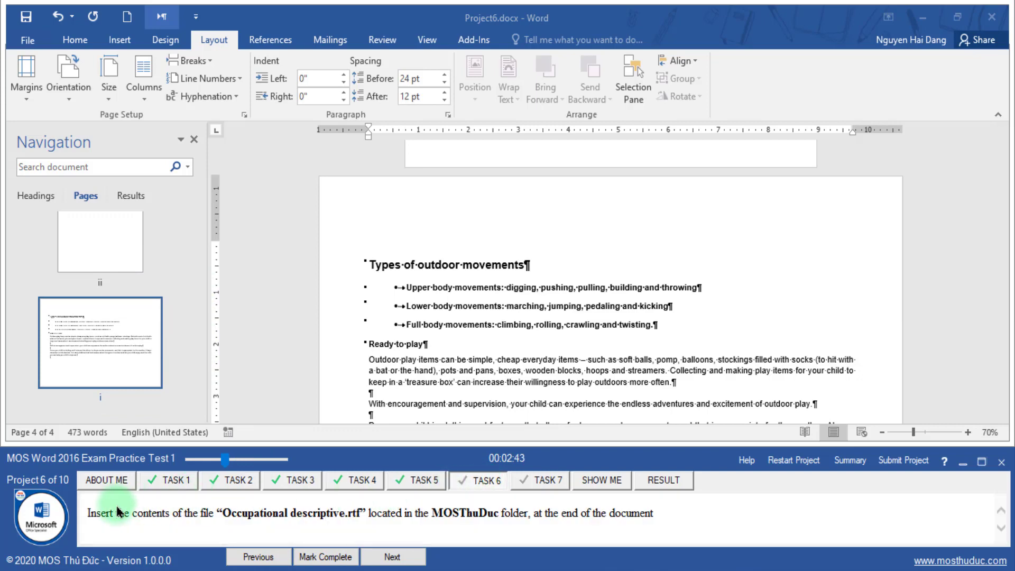
{"action": "left_click_drag", "start_coordinate": [126, 510], "coordinate": [169, 513]}
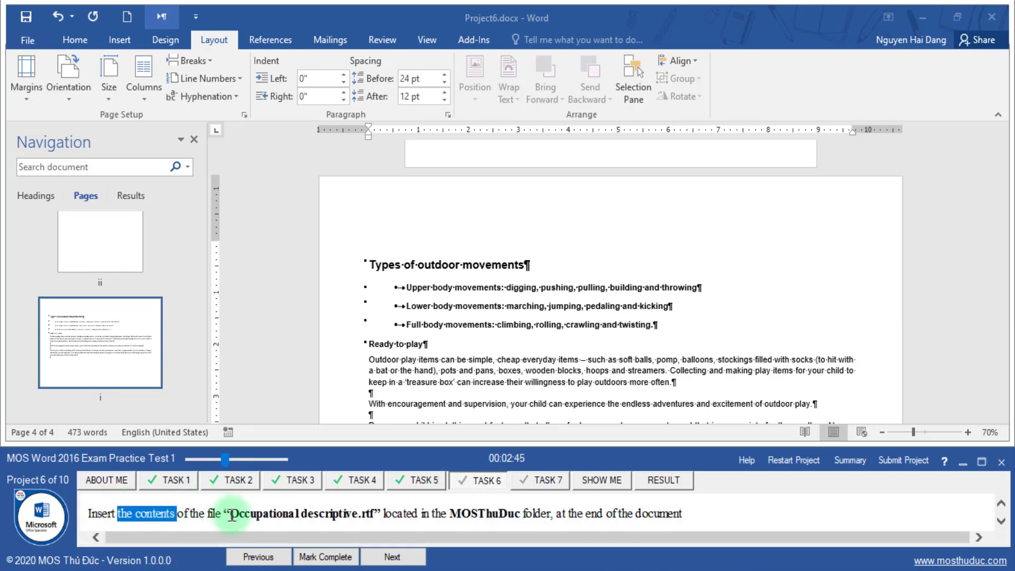
{"action": "left_click_drag", "start_coordinate": [235, 514], "coordinate": [375, 514]}
{"action": "double_click", "coordinate": [475, 511]}
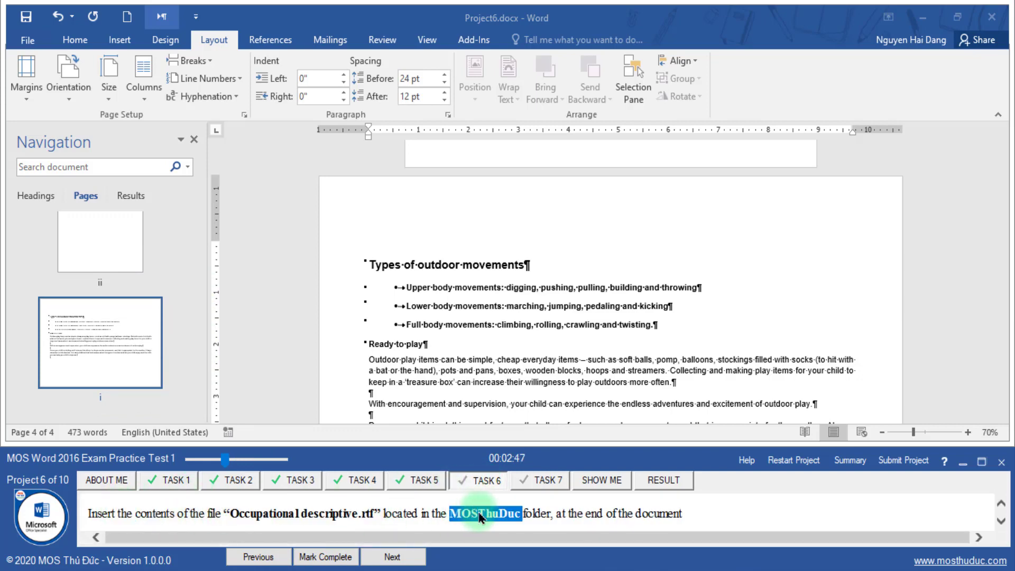
{"action": "left_click_drag", "start_coordinate": [568, 513], "coordinate": [681, 512]}
{"action": "left_click", "coordinate": [431, 391]}
{"action": "scroll", "coordinate": [431, 388], "scroll_direction": "down", "scroll_amount": 3}
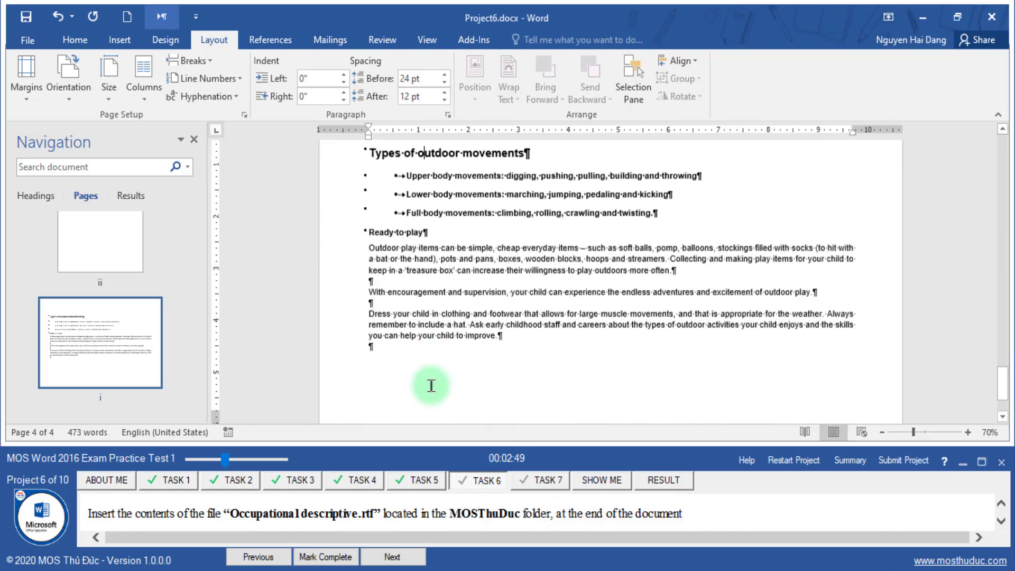
{"action": "left_click", "coordinate": [74, 40]}
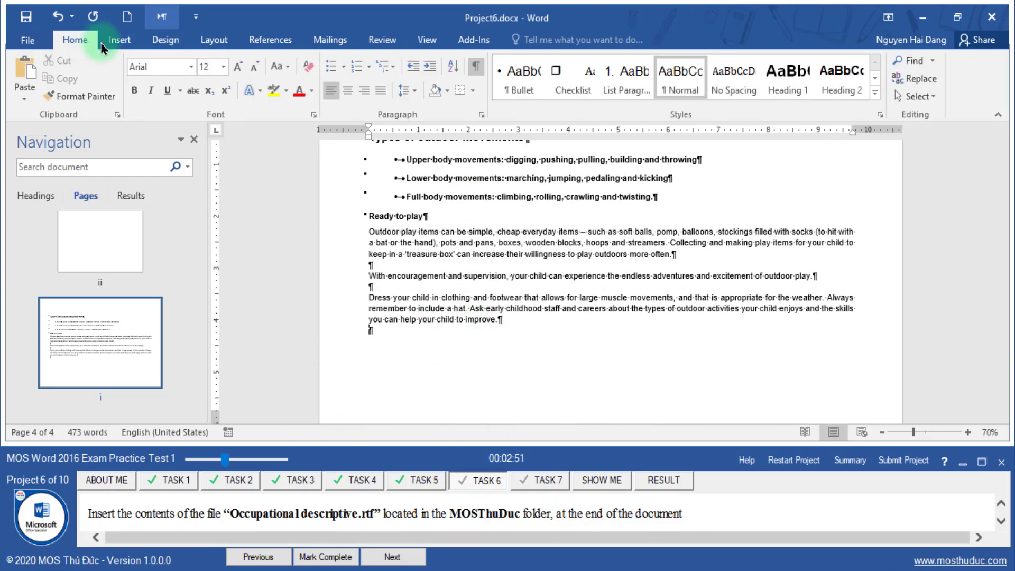
{"action": "left_click", "coordinate": [474, 68]}
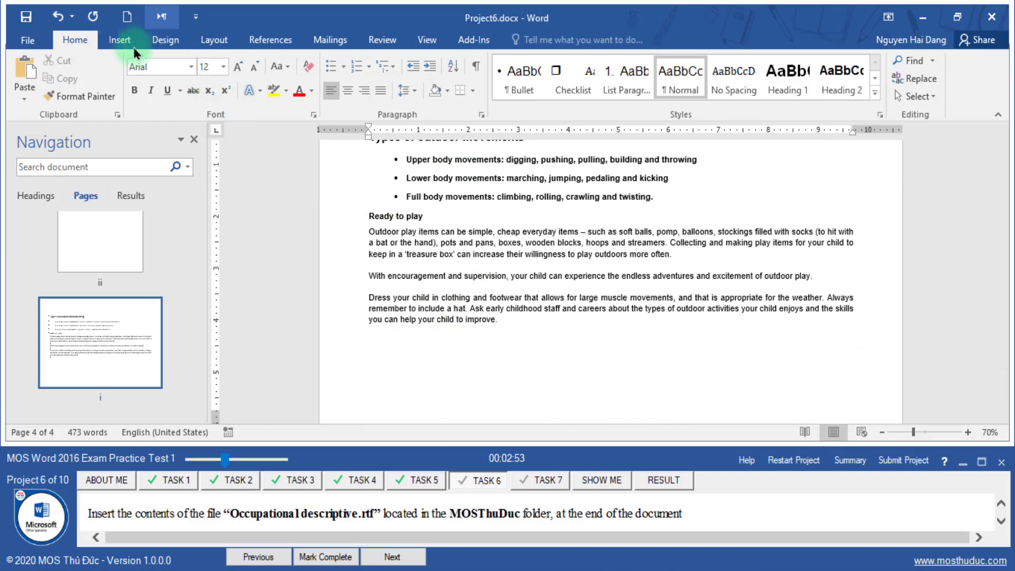
- Insert Text from File using Occupational descriptive.rtf from MOSThuDuc, then mark the task complete
{"action": "left_click", "coordinate": [119, 40]}
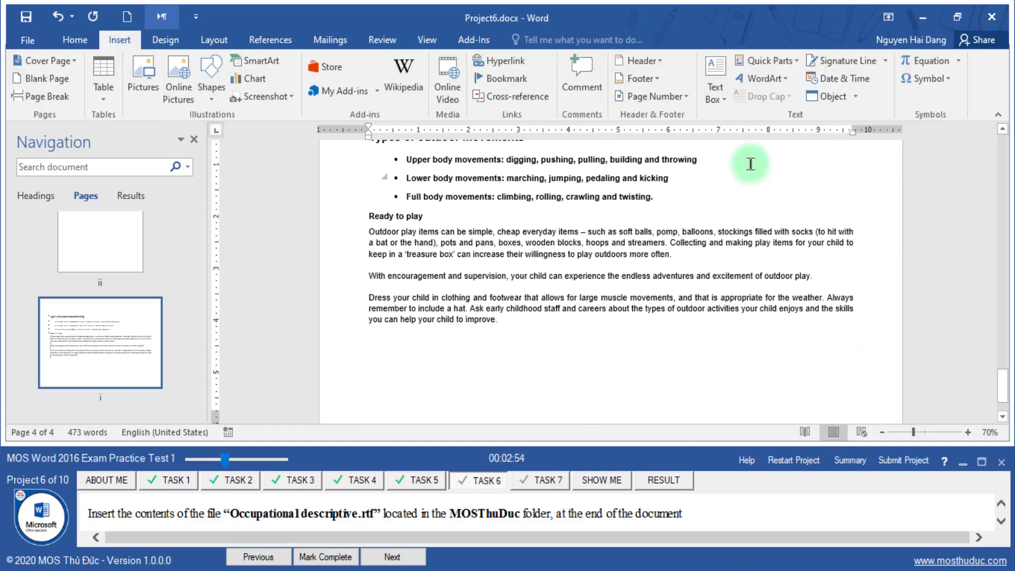
{"action": "left_click", "coordinate": [857, 98]}
{"action": "left_click", "coordinate": [851, 136]}
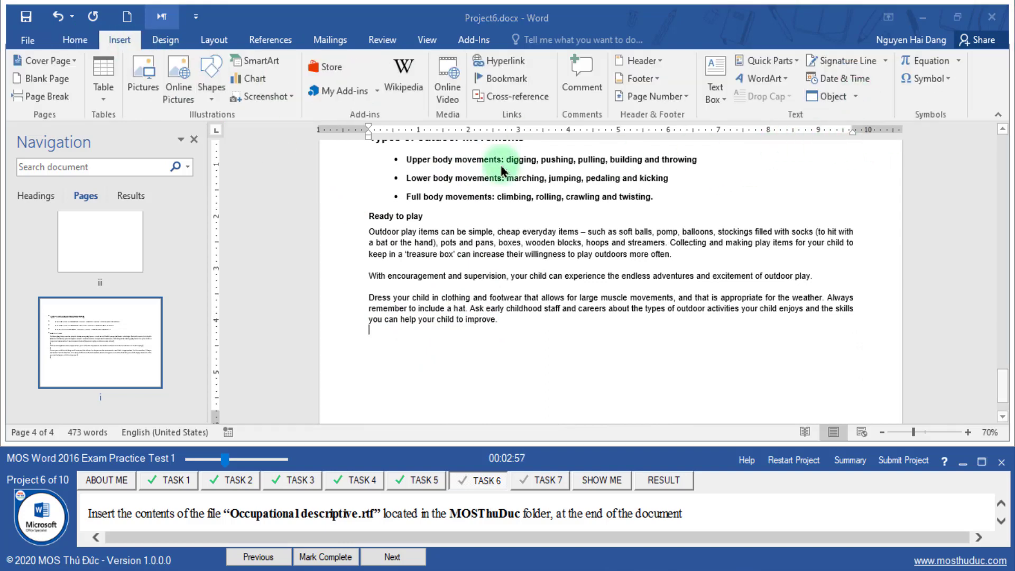
{"action": "left_click", "coordinate": [95, 152]}
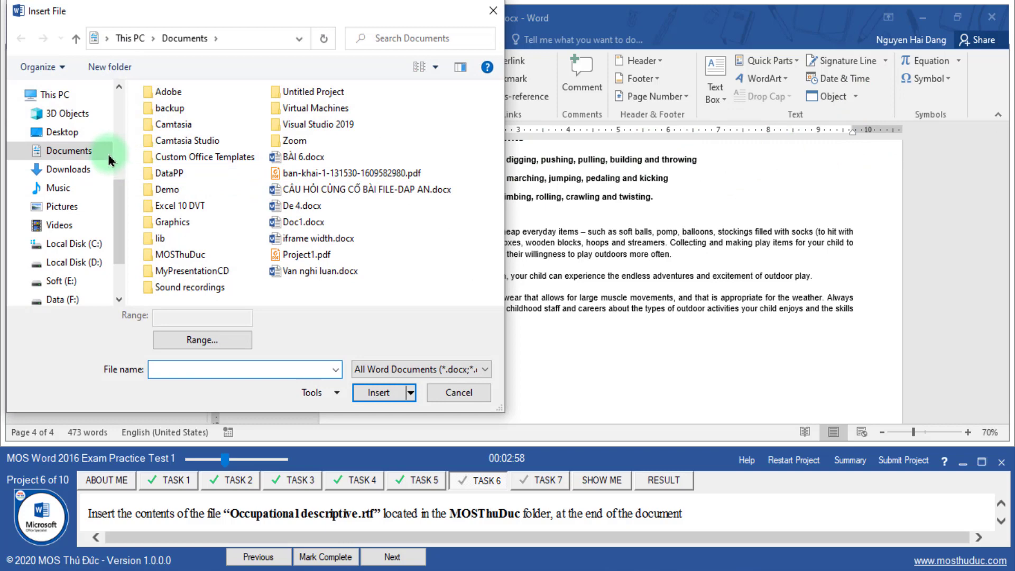
{"action": "double_click", "coordinate": [180, 254]}
{"action": "left_click", "coordinate": [220, 128]}
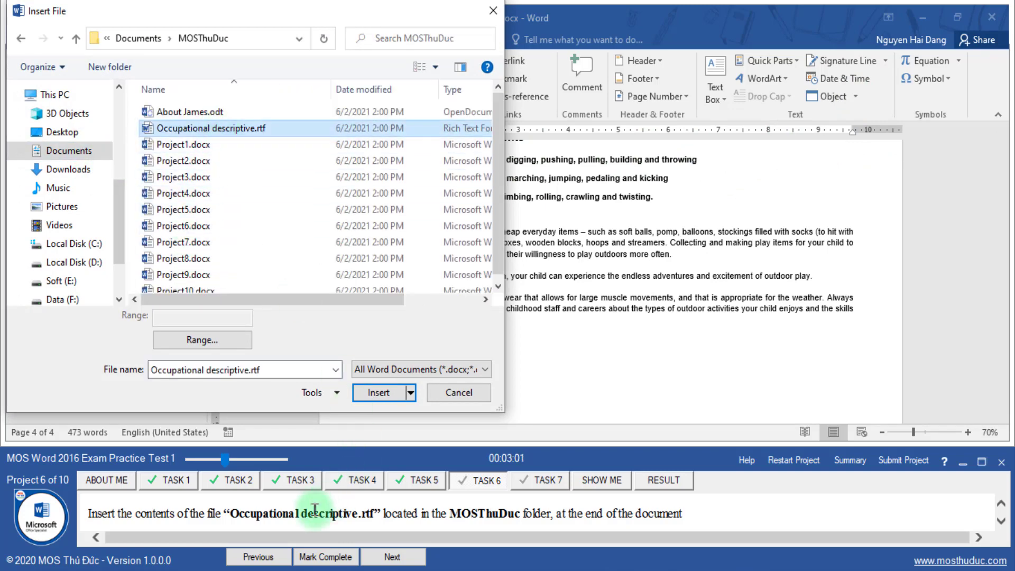
{"action": "left_click", "coordinate": [377, 393]}
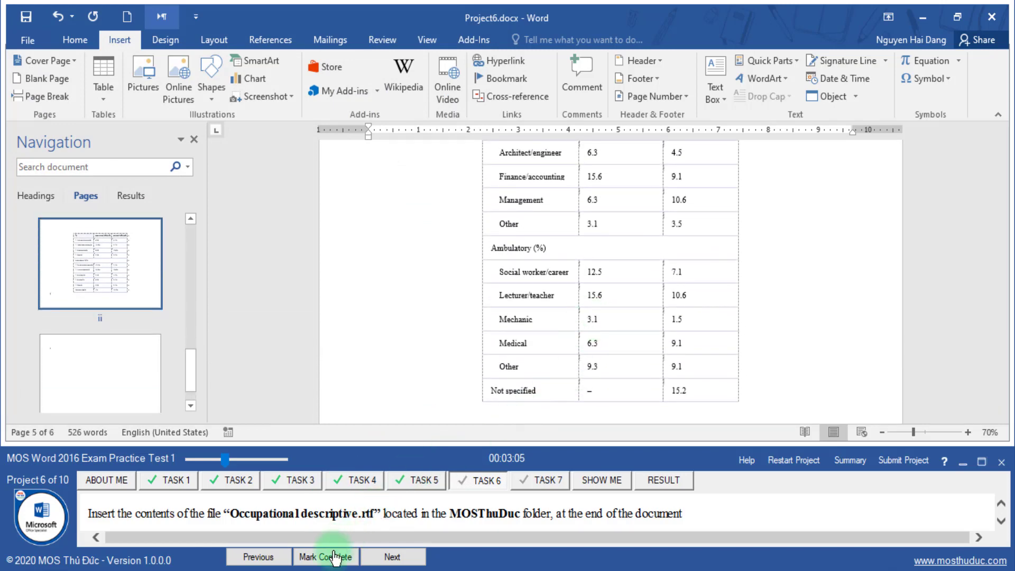
{"action": "left_click", "coordinate": [354, 557]}
- Start Inspect Document from File > Info > Check for Issues, saving when prompted
{"action": "left_click", "coordinate": [392, 557]}
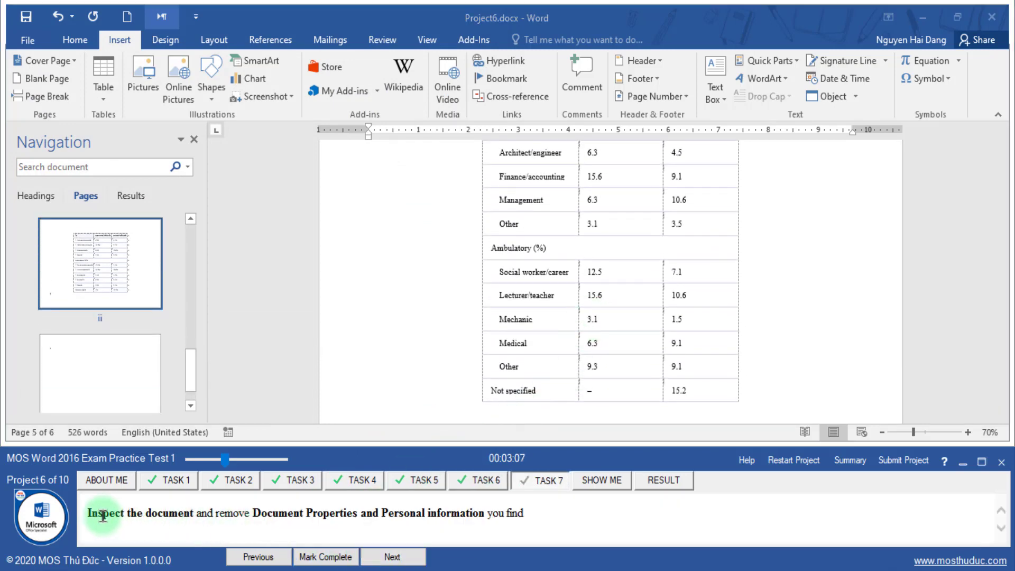
{"action": "left_click_drag", "start_coordinate": [88, 514], "coordinate": [433, 517]}
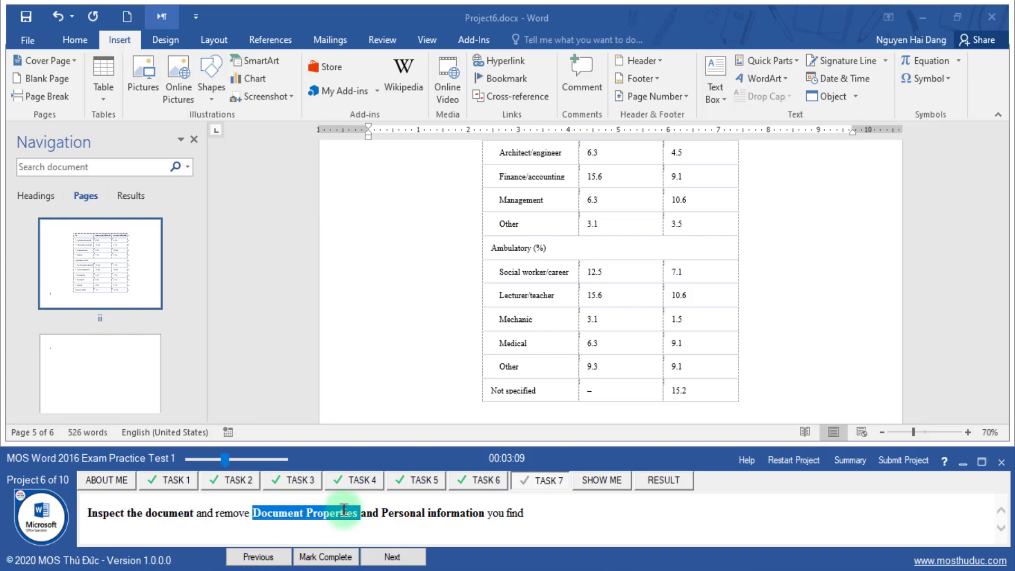
{"action": "left_click", "coordinate": [504, 510]}
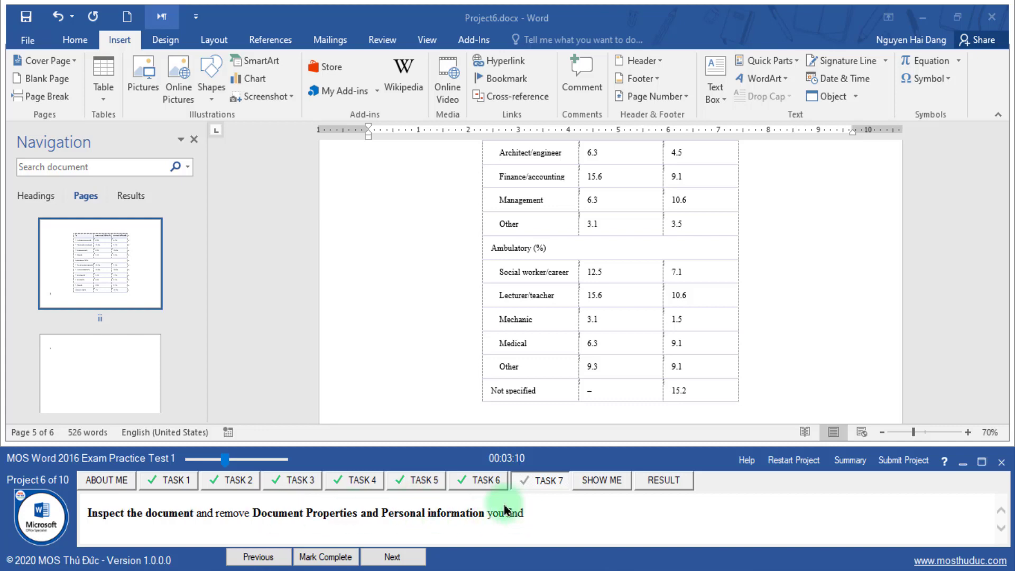
{"action": "left_click", "coordinate": [26, 40]}
{"action": "left_click", "coordinate": [177, 300]}
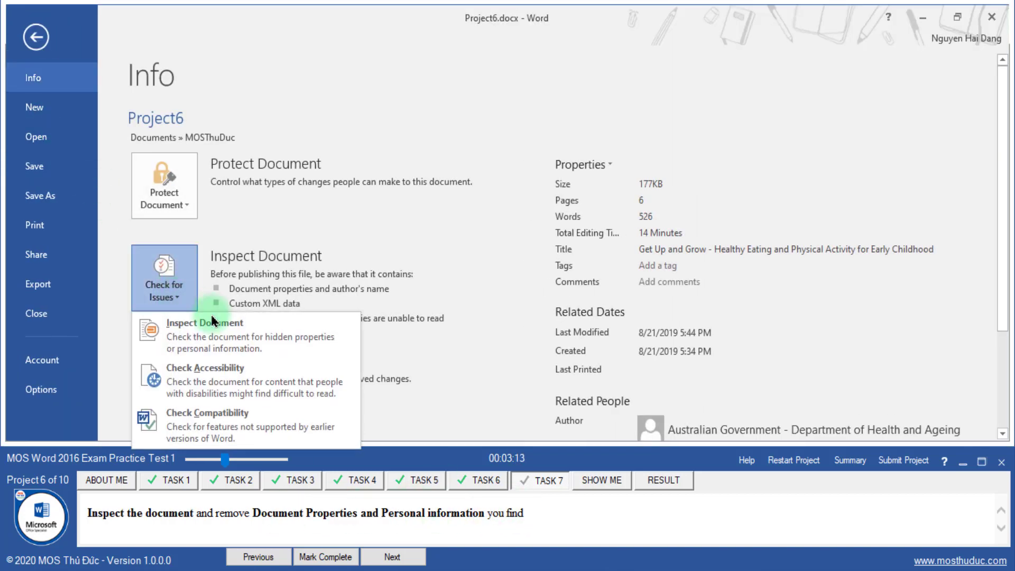
{"action": "left_click", "coordinate": [229, 317]}
{"action": "left_click", "coordinate": [480, 345]}
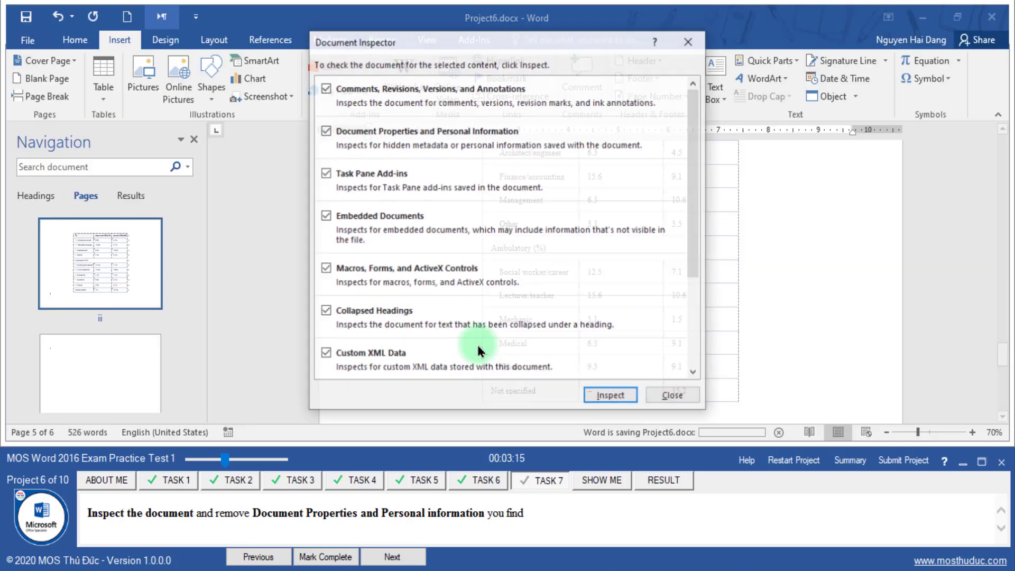
- Run the inspection, Remove All document properties, close, and submit the project
{"action": "left_click", "coordinate": [622, 401]}
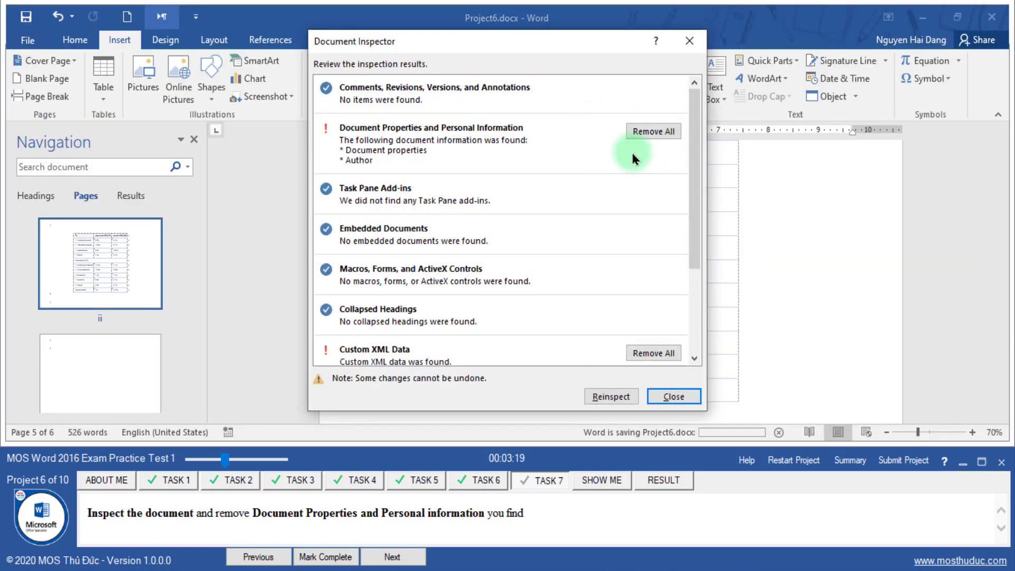
{"action": "left_click", "coordinate": [649, 132]}
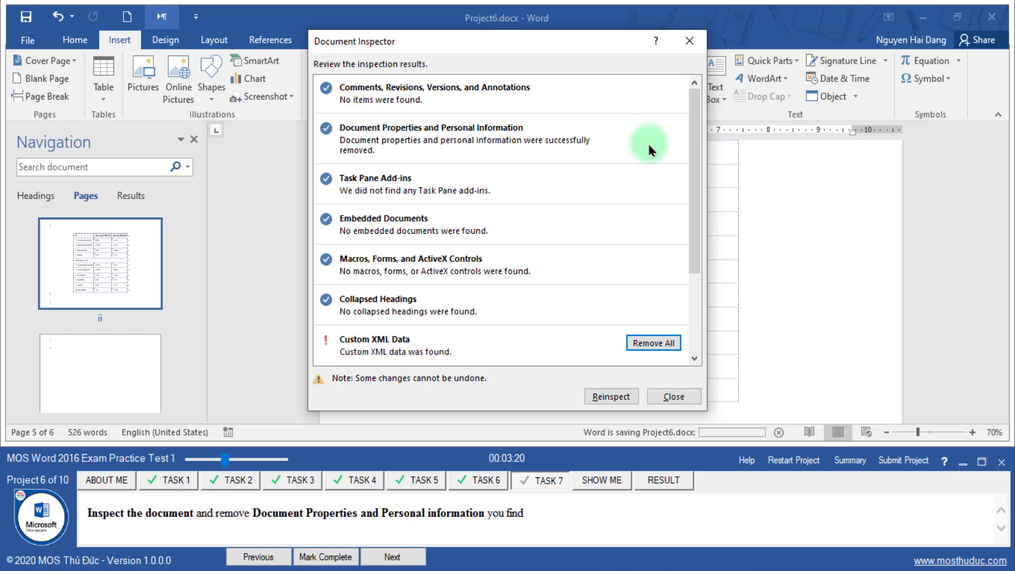
{"action": "left_click", "coordinate": [674, 396]}
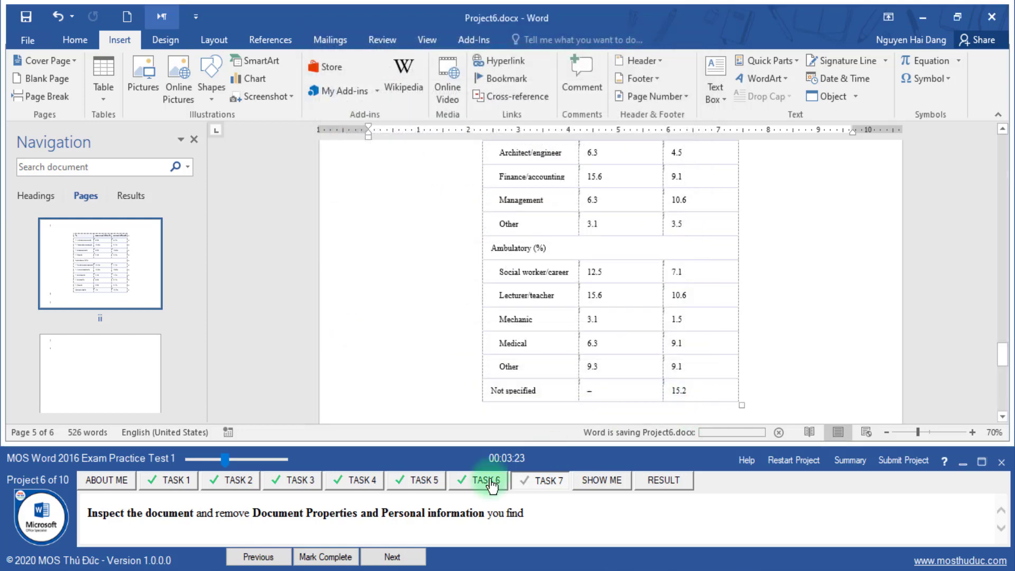
{"action": "left_click", "coordinate": [325, 557]}
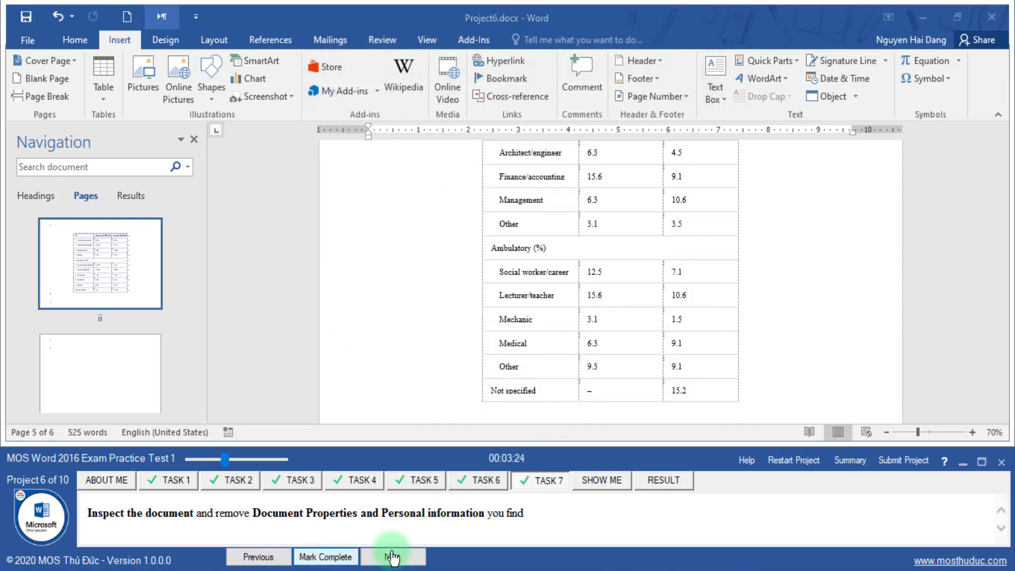
{"action": "left_click", "coordinate": [912, 460]}
- Save Project6 changes and bring up Project7's Task 1 about the first table
{"action": "left_click", "coordinate": [614, 442]}
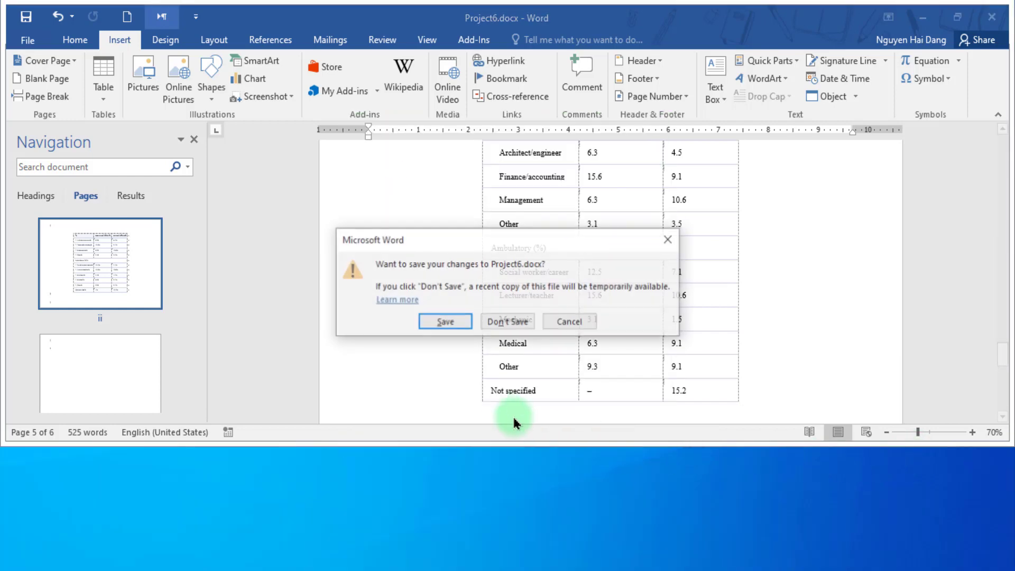
{"action": "left_click", "coordinate": [447, 324]}
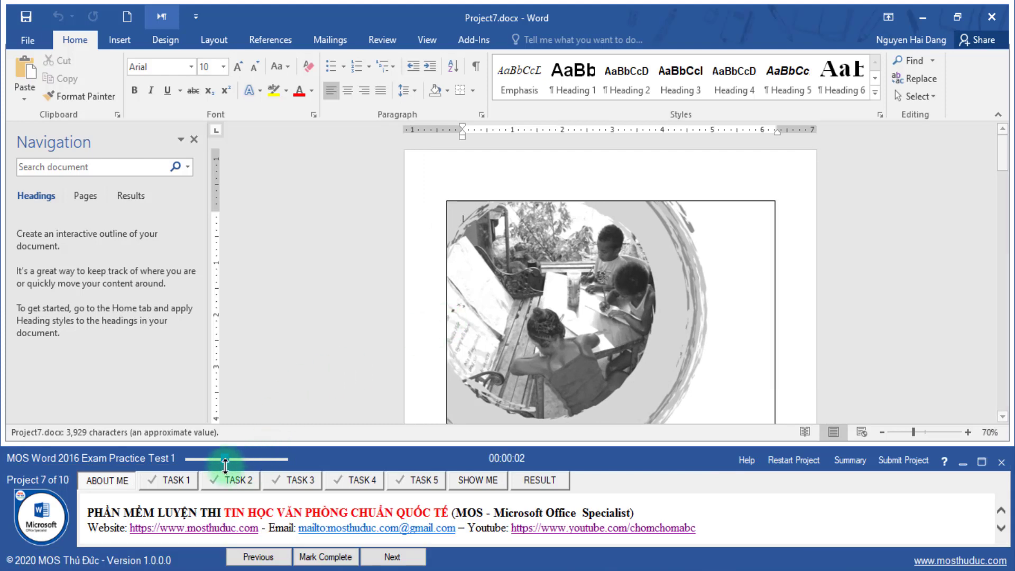
{"action": "left_click", "coordinate": [160, 485]}
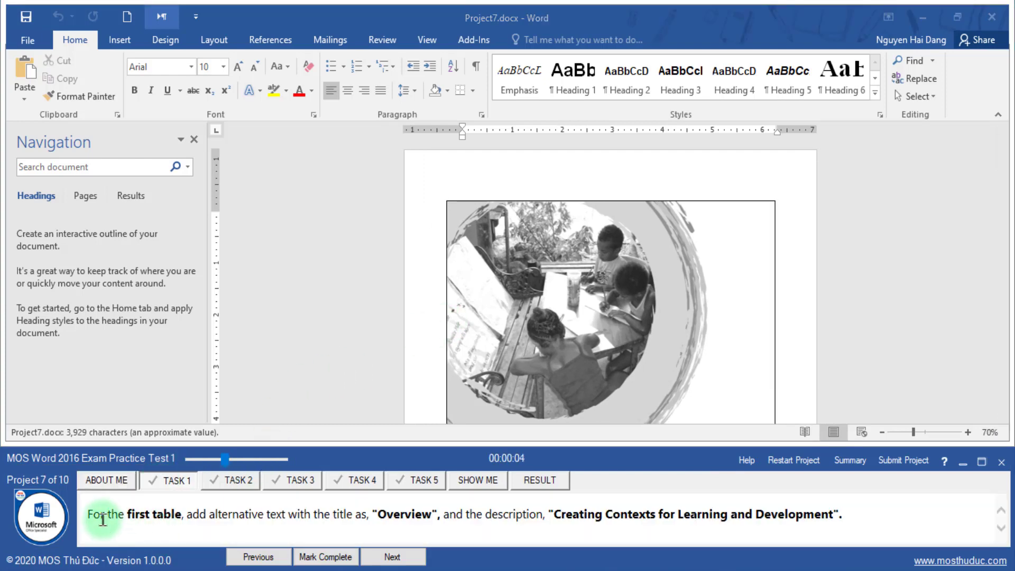
{"action": "left_click", "coordinate": [162, 511]}
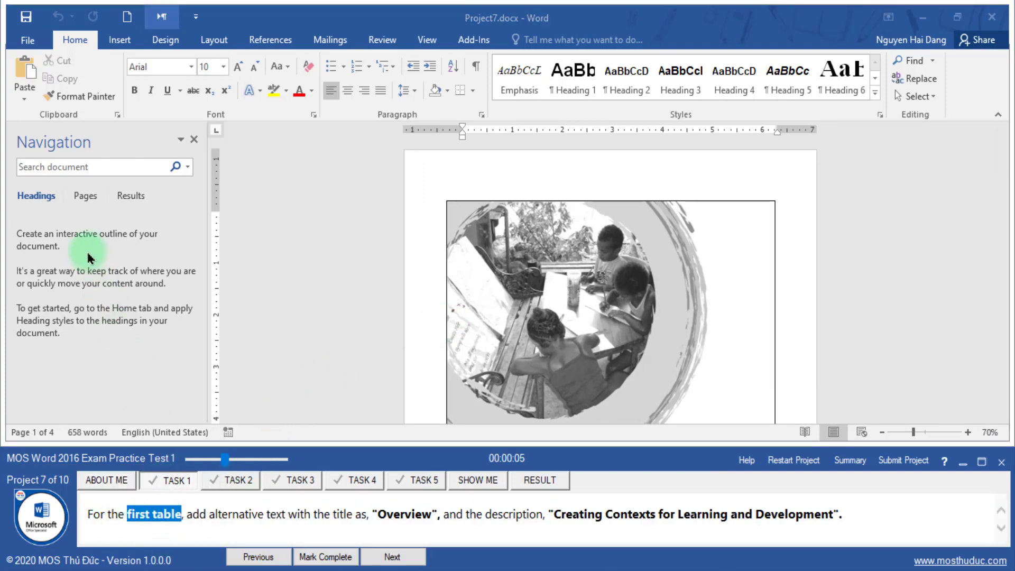
- Go to the page 3 thumbnail and select the whole WEEKLY PLAN table
{"action": "left_click", "coordinate": [81, 201]}
{"action": "left_click", "coordinate": [103, 386]}
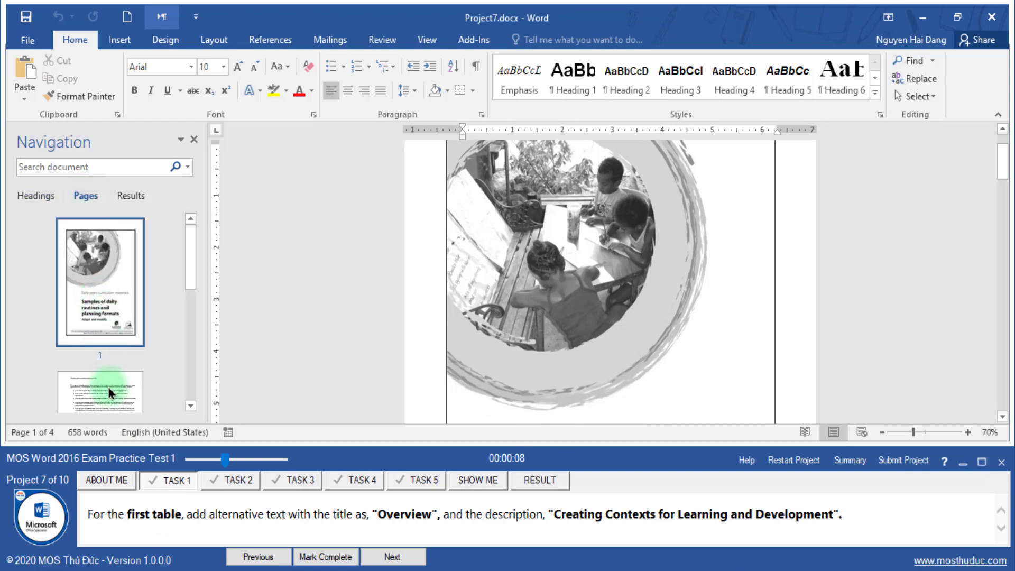
{"action": "left_click", "coordinate": [134, 333]}
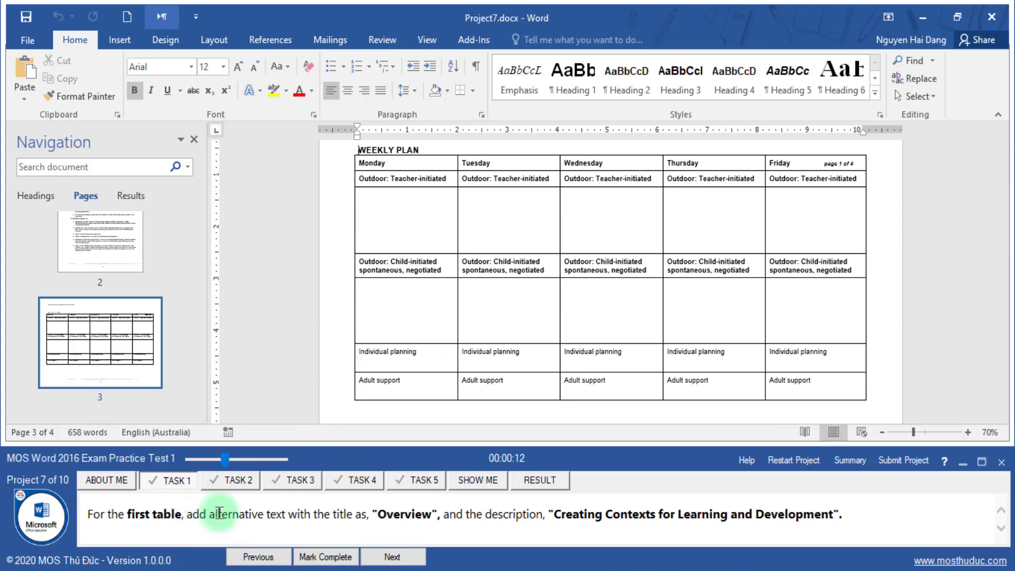
{"action": "left_click", "coordinate": [405, 518]}
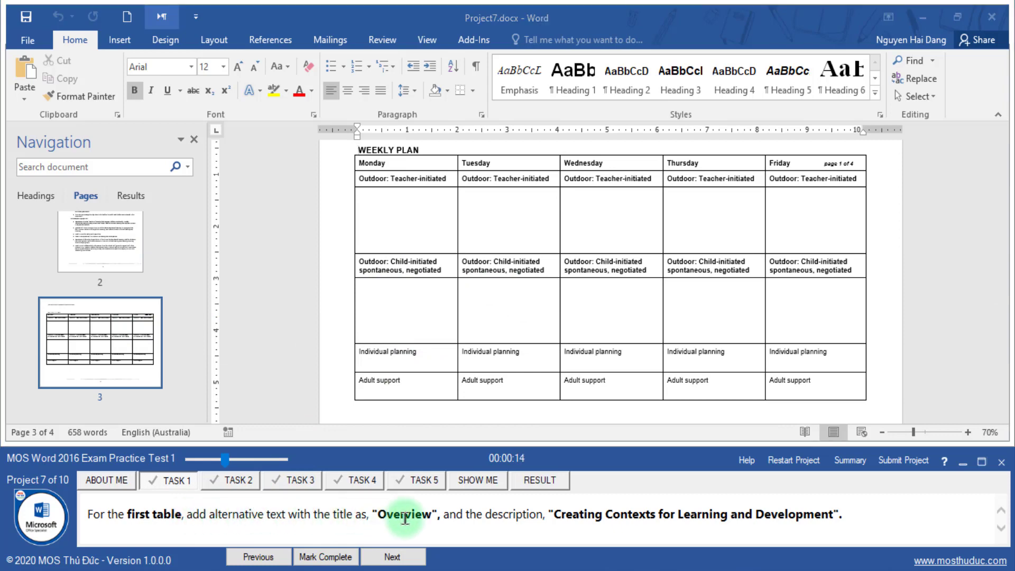
{"action": "left_click", "coordinate": [404, 211]}
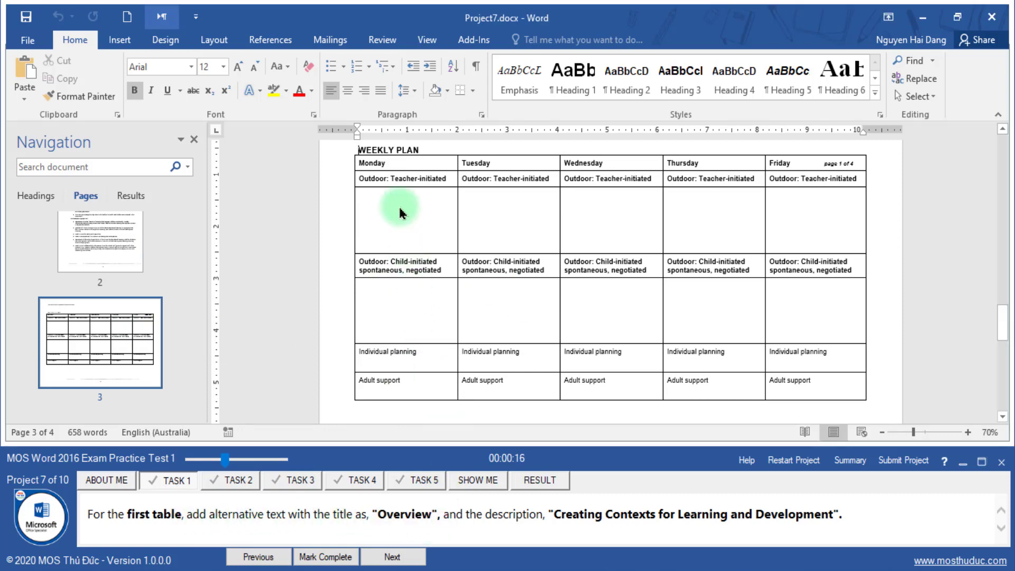
{"action": "left_click", "coordinate": [351, 152]}
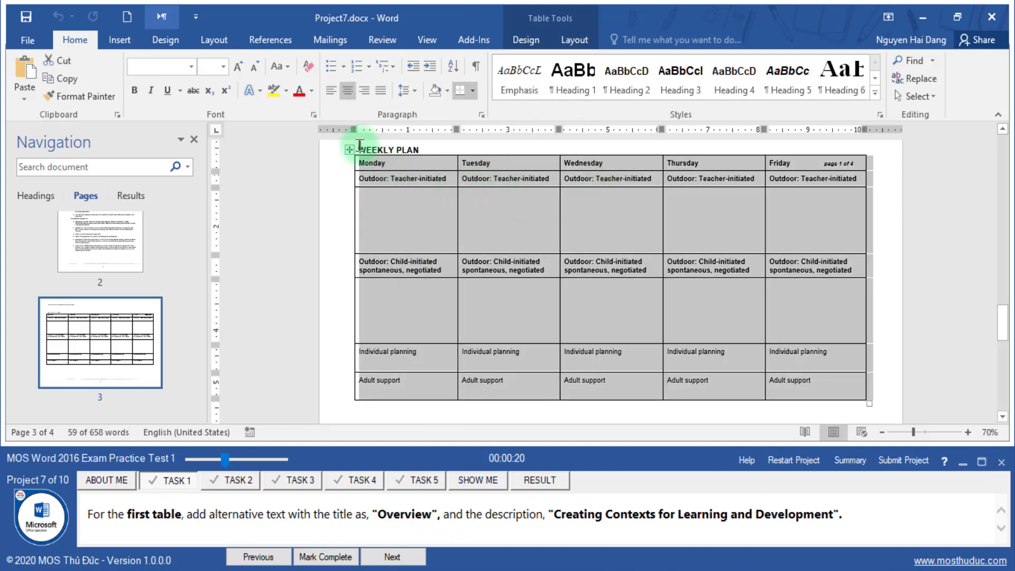
- Set the table's alt text title 'Overview' and description 'Creating Contexts for Learning and Development'
{"action": "right_click", "coordinate": [351, 152]}
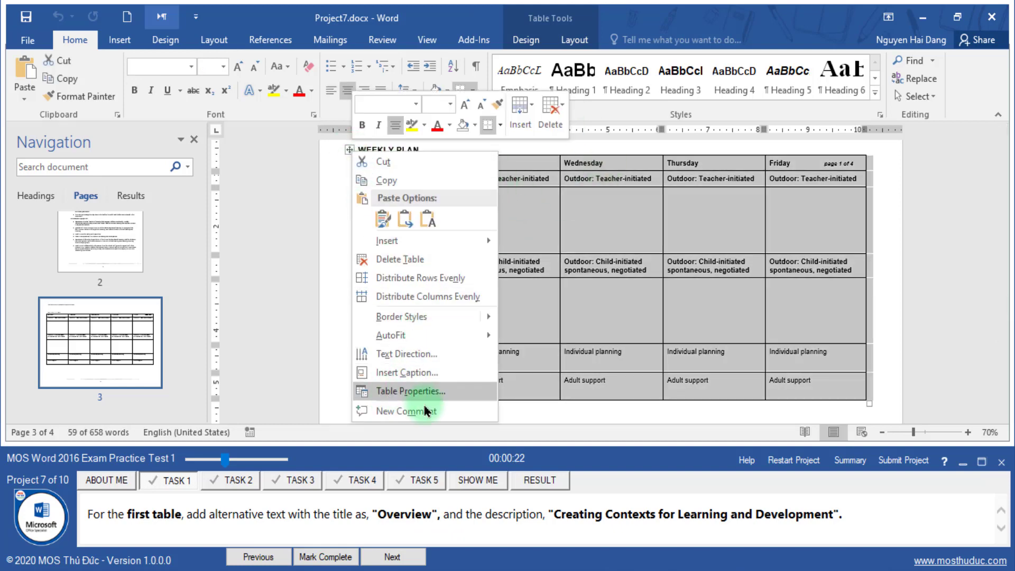
{"action": "left_click", "coordinate": [396, 390]}
{"action": "left_click", "coordinate": [538, 78]}
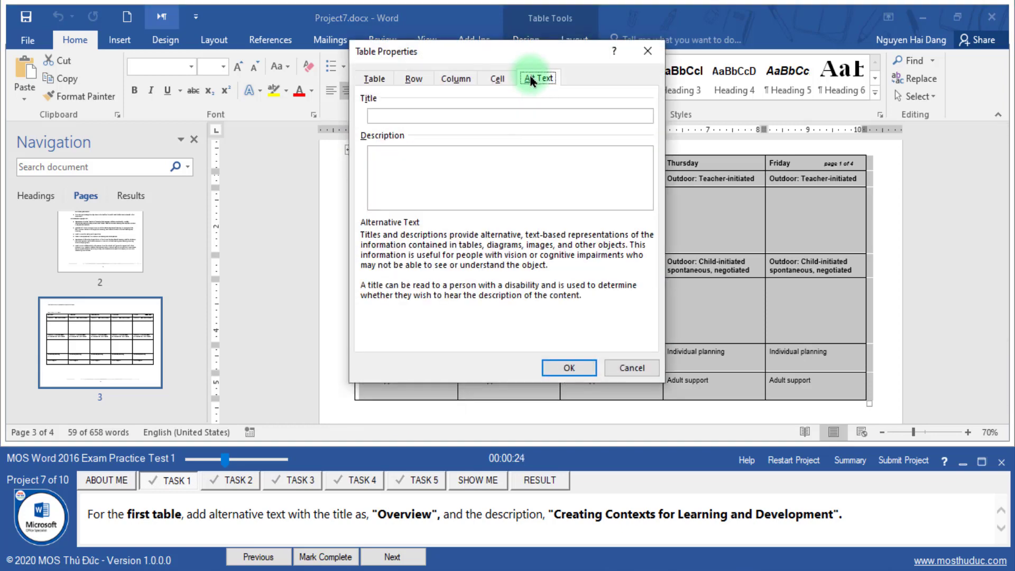
{"action": "type", "text": "Overview"}
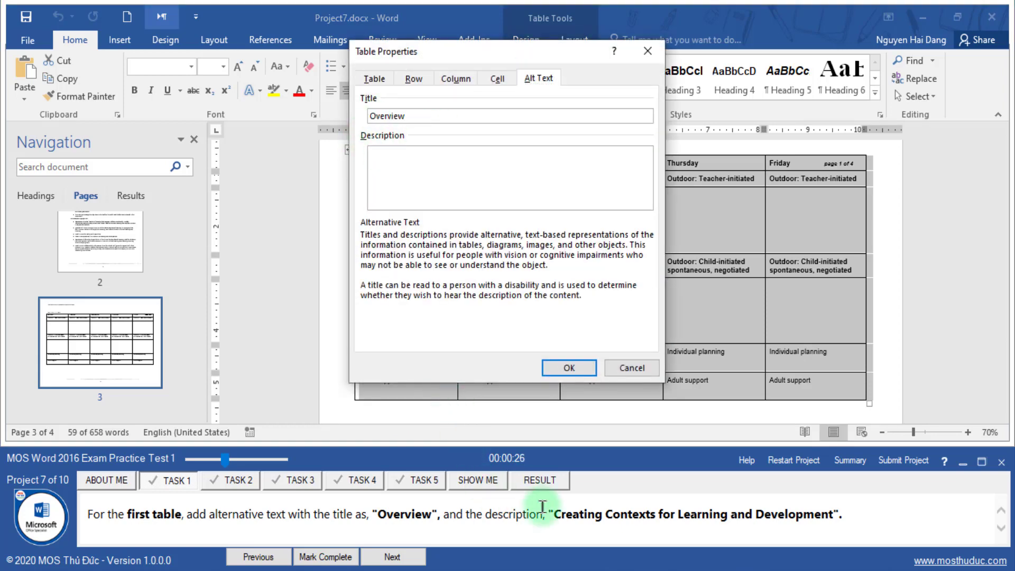
{"action": "left_click_drag", "start_coordinate": [554, 512], "coordinate": [783, 521]}
{"action": "key", "text": "ctrl+c"}
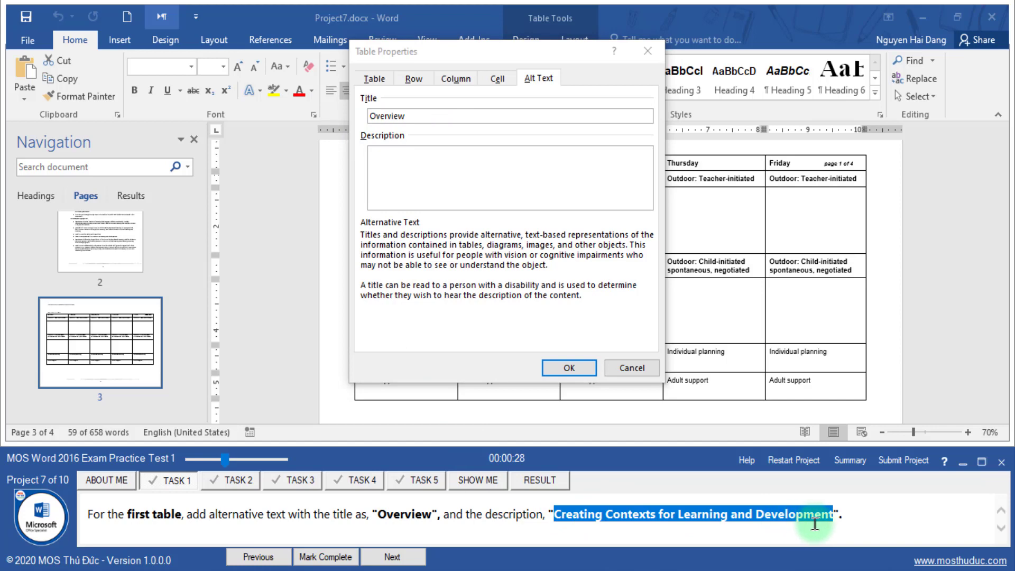
{"action": "left_click", "coordinate": [486, 181]}
{"action": "key", "text": "ctrl+v"}
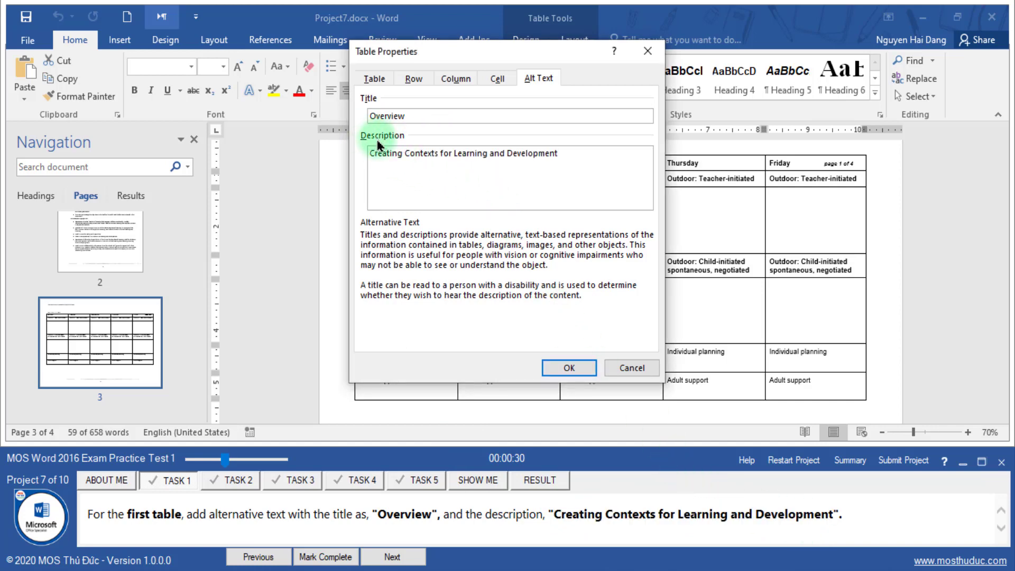
{"action": "left_click", "coordinate": [555, 369]}
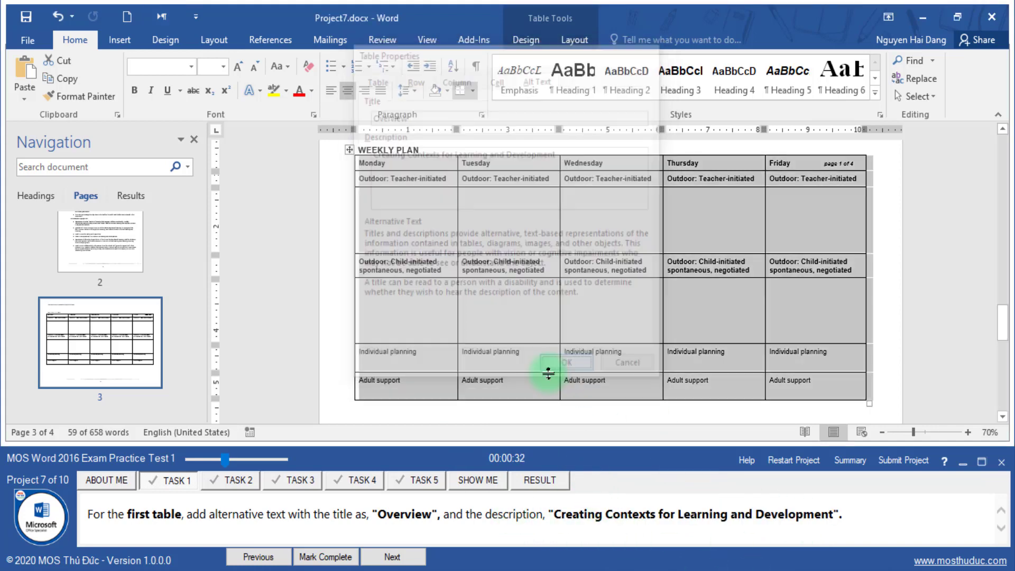
{"action": "left_click", "coordinate": [328, 557]}
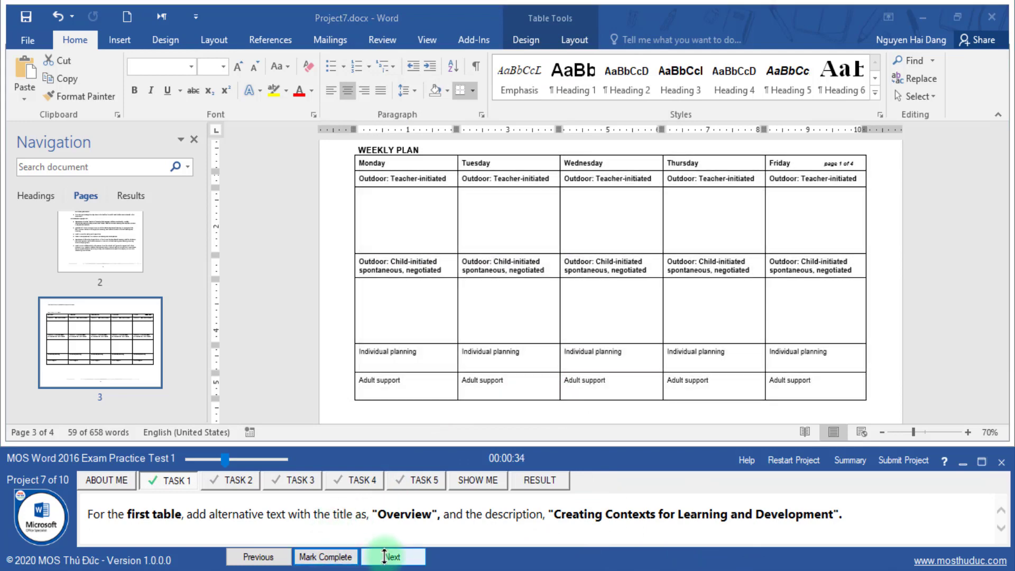
- Move to the second task and search the document for Ashwell State
{"action": "left_click", "coordinate": [388, 556]}
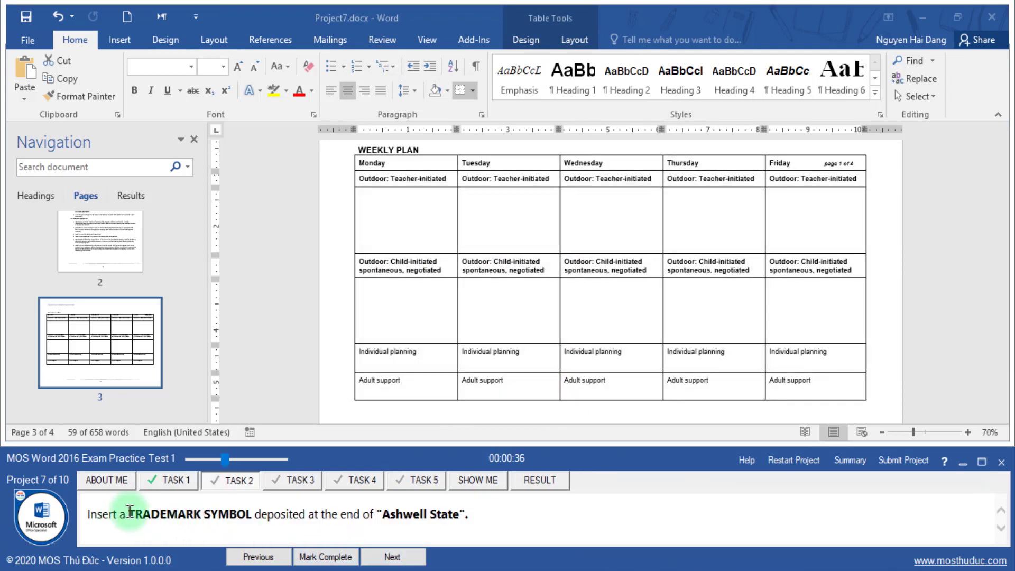
{"action": "left_click_drag", "start_coordinate": [130, 511], "coordinate": [222, 508]}
{"action": "left_click", "coordinate": [325, 520]}
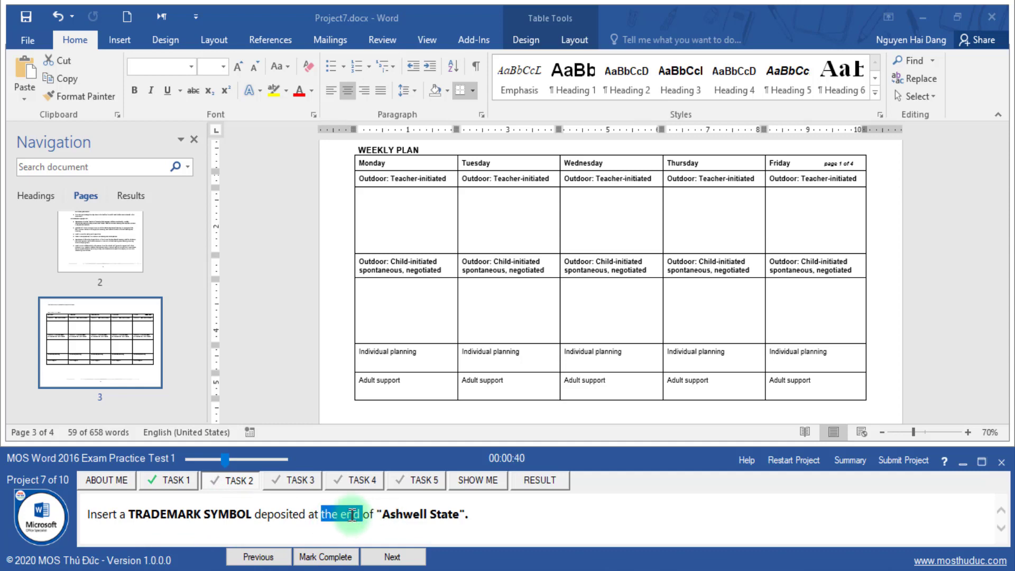
{"action": "left_click_drag", "start_coordinate": [380, 515], "coordinate": [459, 516]}
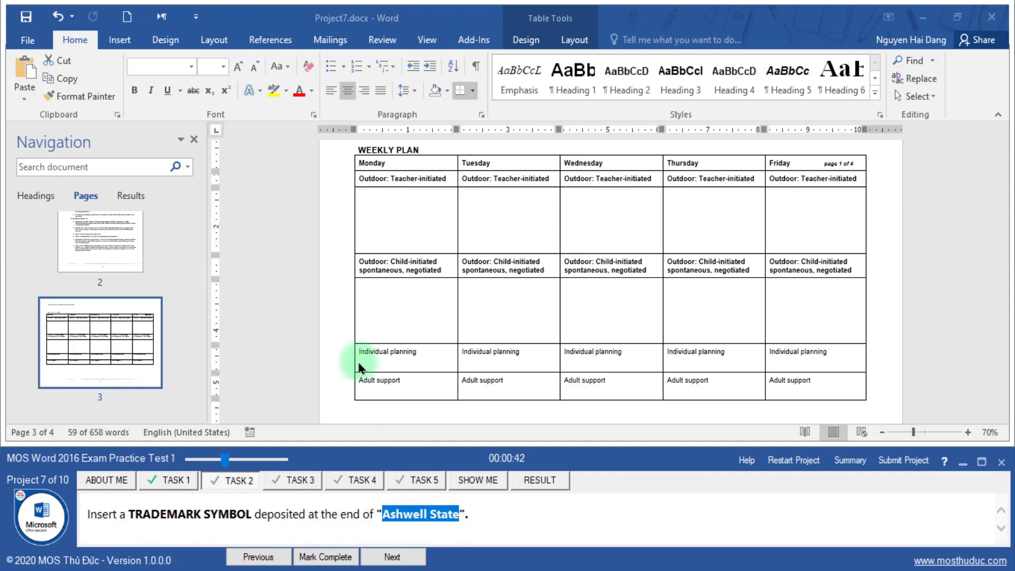
{"action": "type", "text": "Ashwell State"}
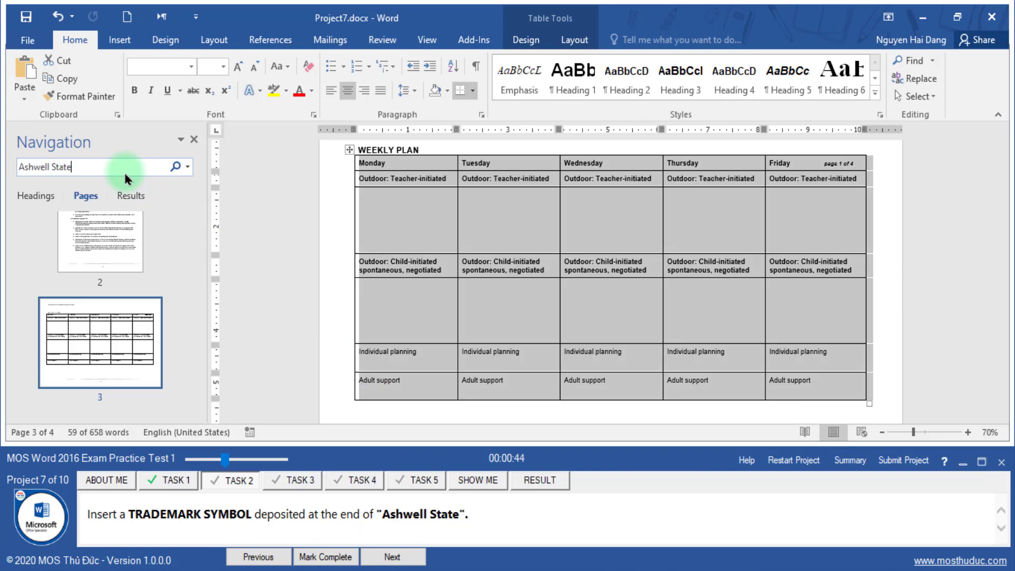
{"action": "left_click", "coordinate": [141, 213]}
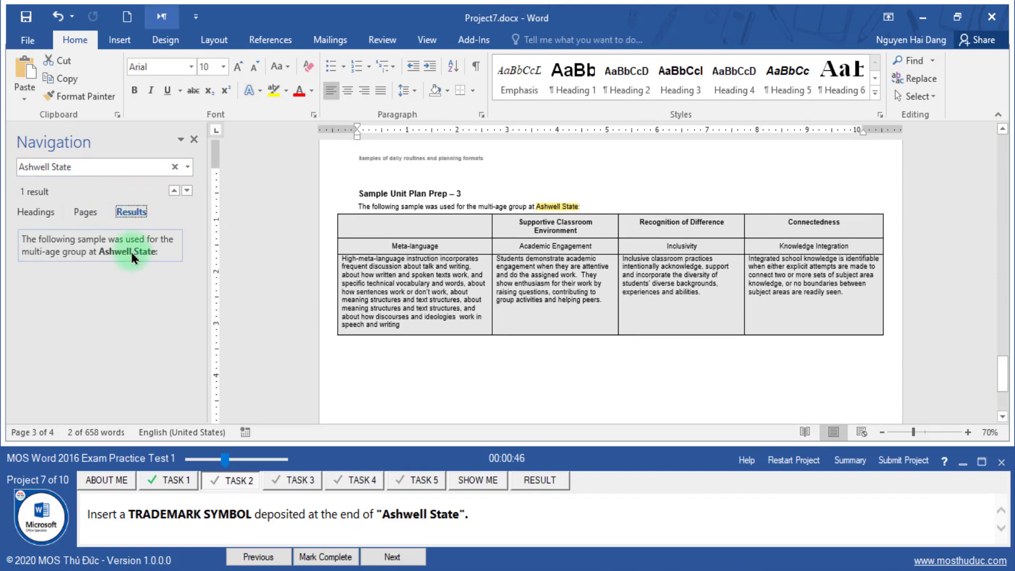
- Place the cursor right after Ashwell State, undoing an accidental blank column, at 100% zoom
{"action": "left_click", "coordinate": [618, 207]}
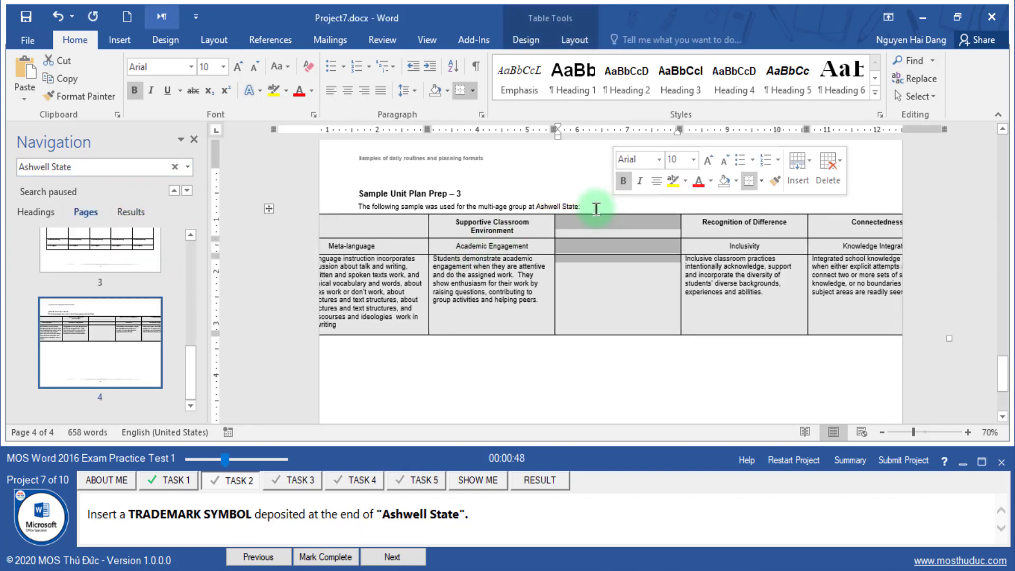
{"action": "left_click", "coordinate": [68, 18]}
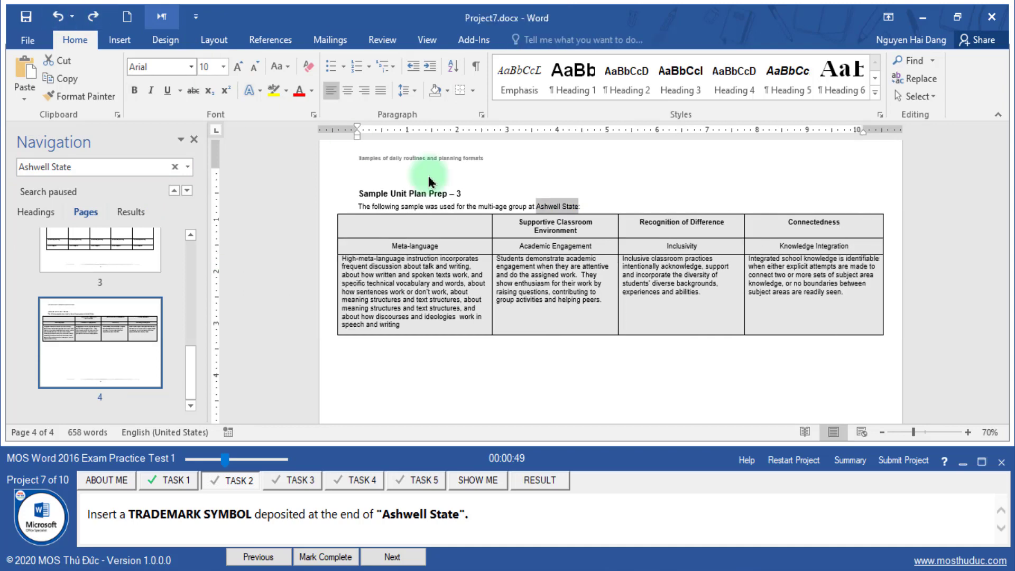
{"action": "left_click", "coordinate": [580, 206]}
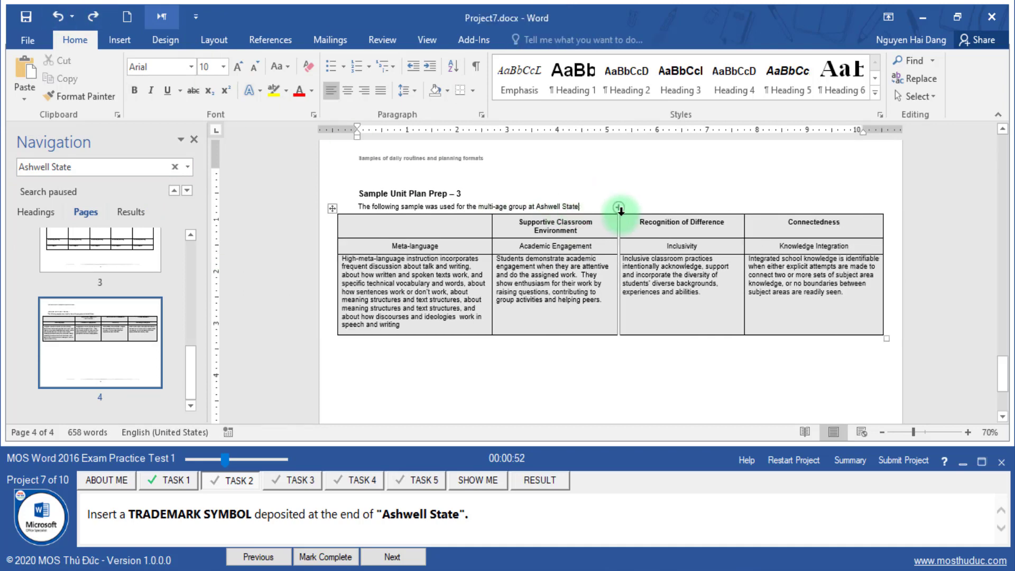
{"action": "left_click", "coordinate": [966, 432]}
{"action": "left_click", "coordinate": [967, 431]}
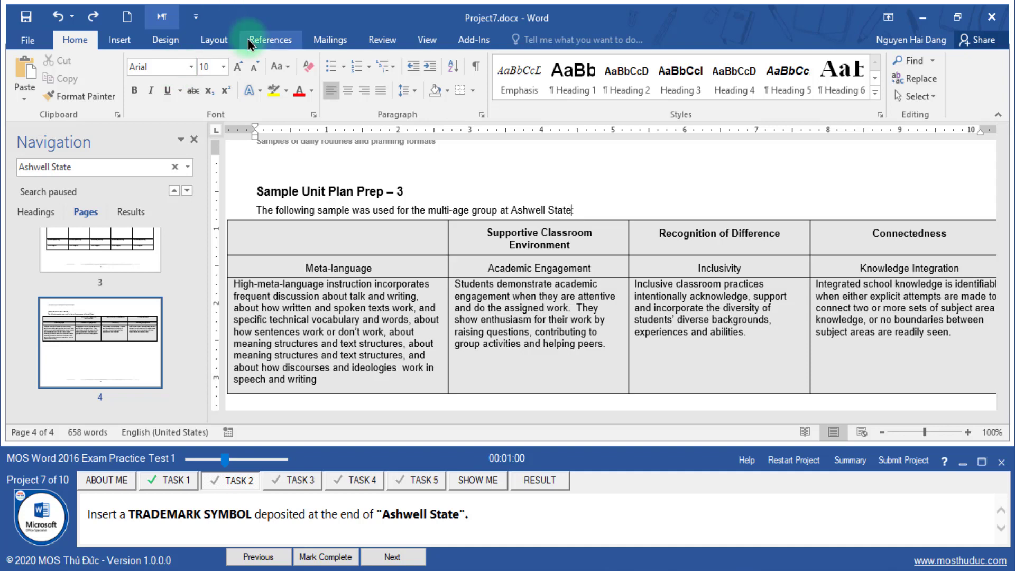
- Insert the Trademark special character after Ashwell State from More Symbols
{"action": "left_click", "coordinate": [121, 40]}
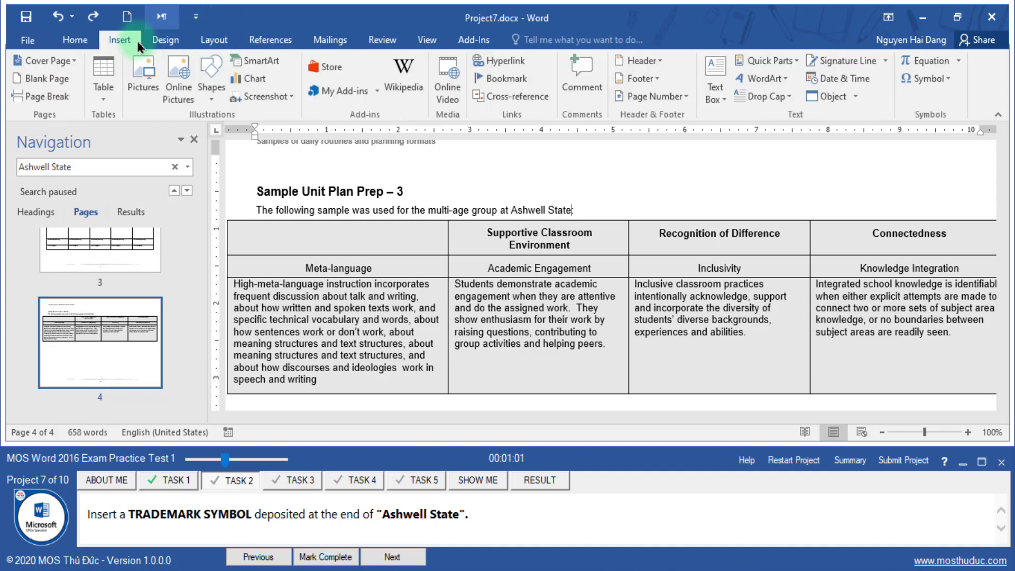
{"action": "left_click", "coordinate": [952, 80]}
{"action": "left_click", "coordinate": [930, 193]}
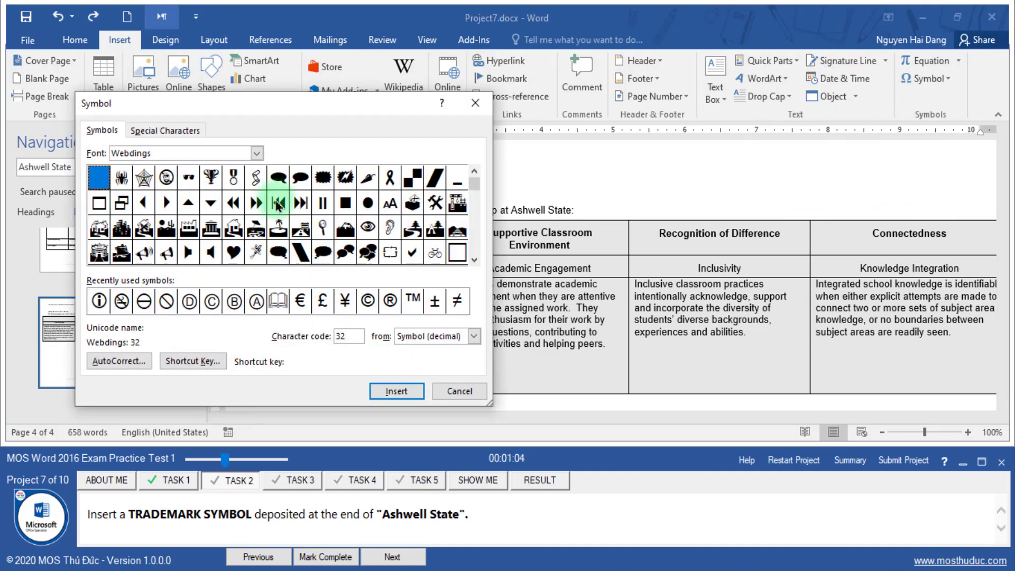
{"action": "left_click", "coordinate": [191, 132]}
{"action": "left_click", "coordinate": [166, 264]}
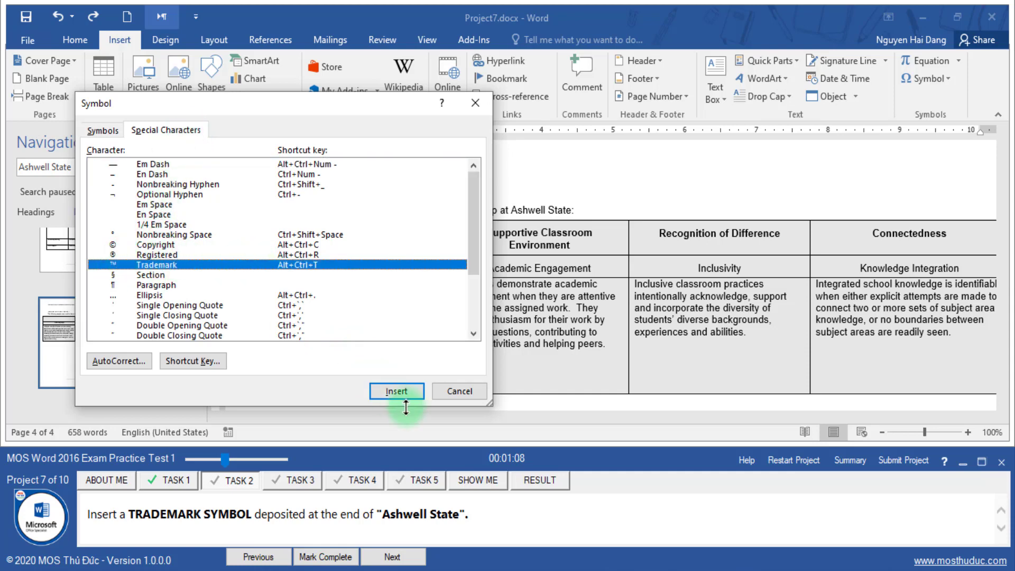
{"action": "left_click", "coordinate": [395, 391]}
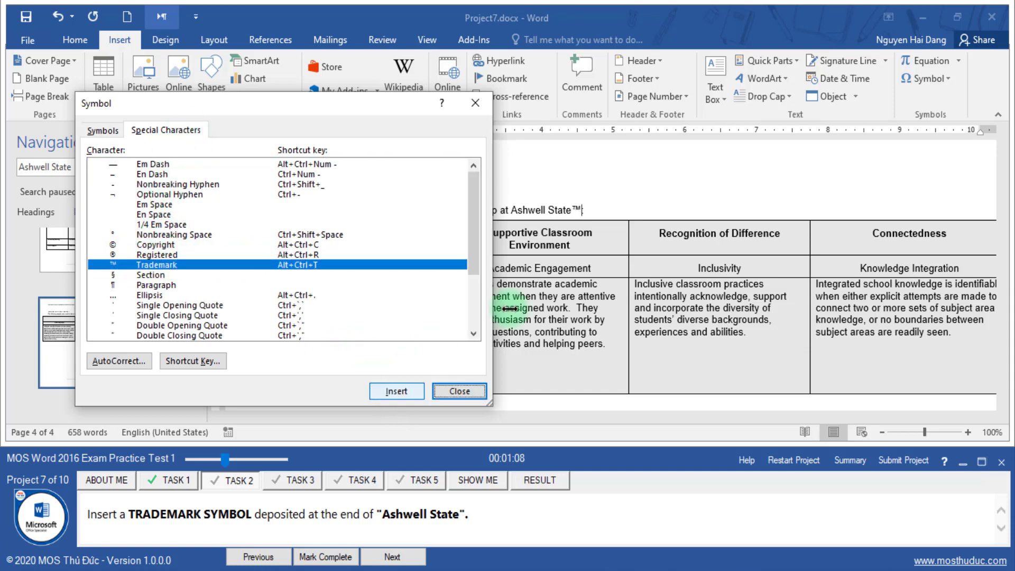
{"action": "left_click", "coordinate": [460, 391]}
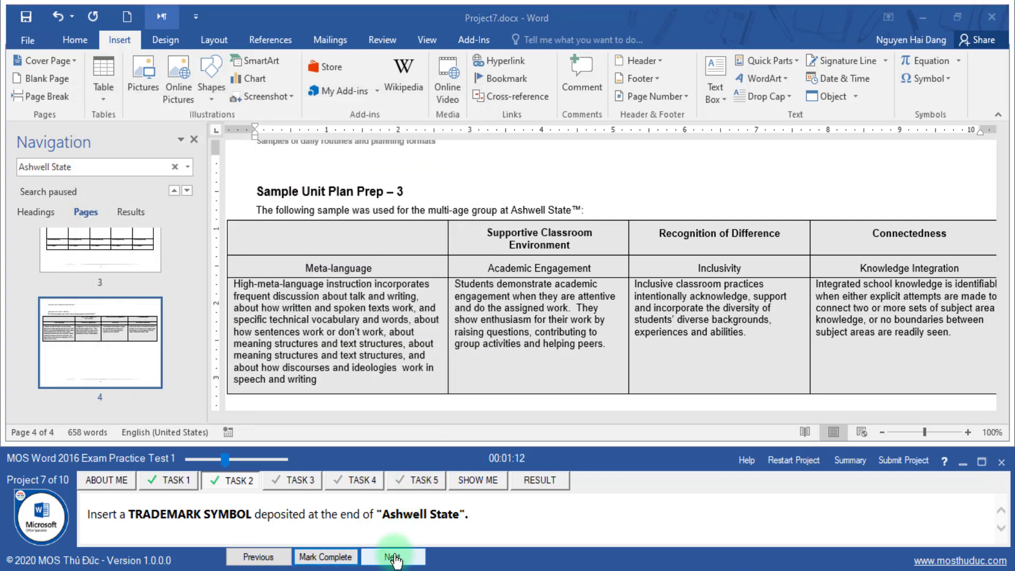
- Advance to task 3, search for Weekly Plan, and select the whole Weekly Plan table
{"action": "left_click", "coordinate": [344, 556]}
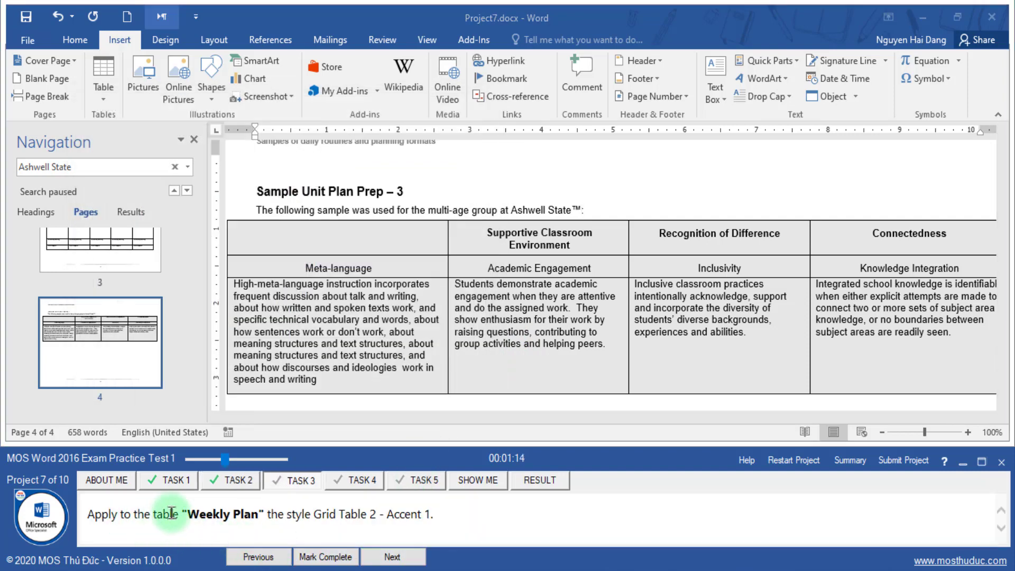
{"action": "left_click_drag", "start_coordinate": [189, 514], "coordinate": [238, 514]}
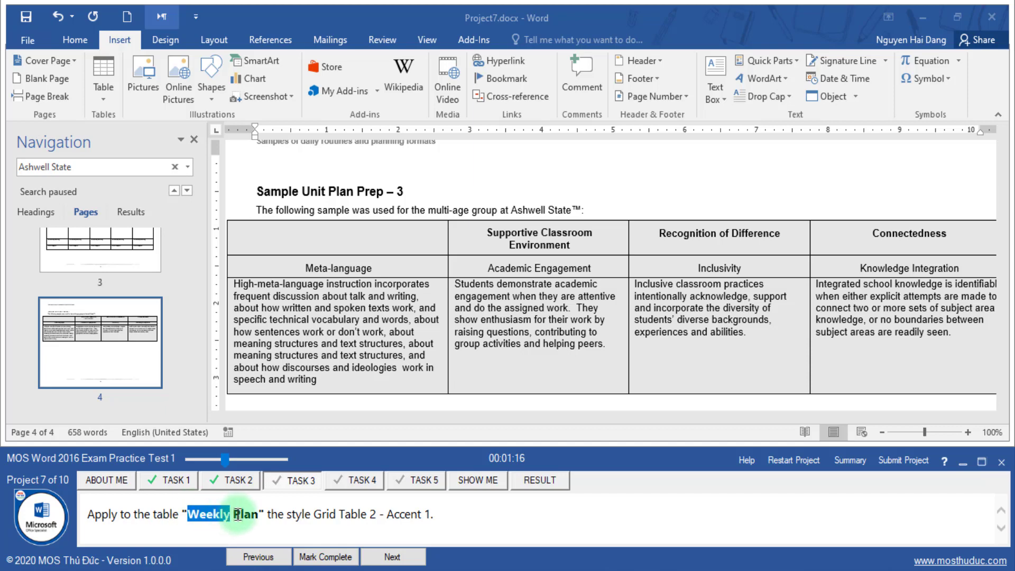
{"action": "left_click", "coordinate": [175, 166]}
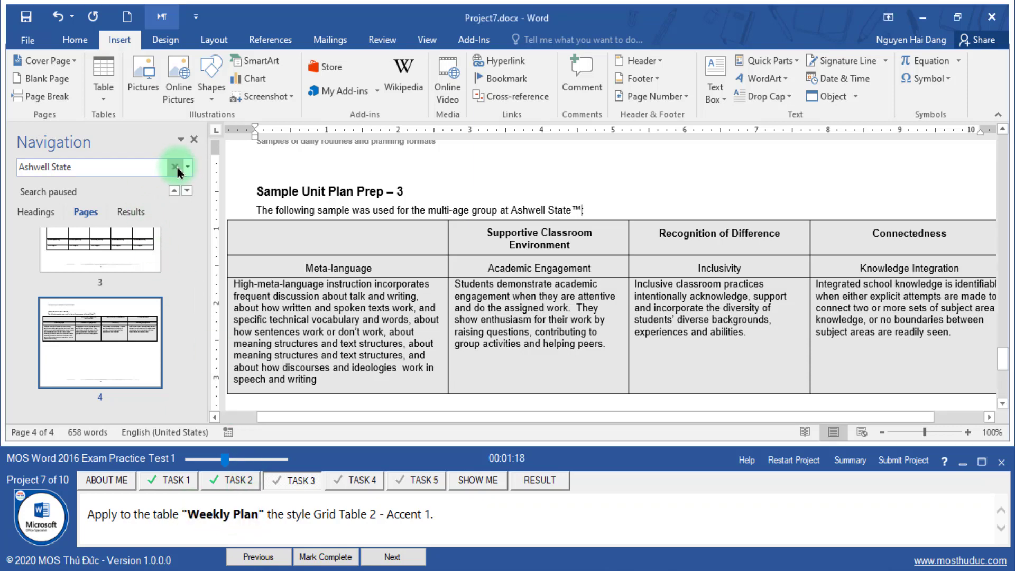
{"action": "type", "text": "Weekly Plan"}
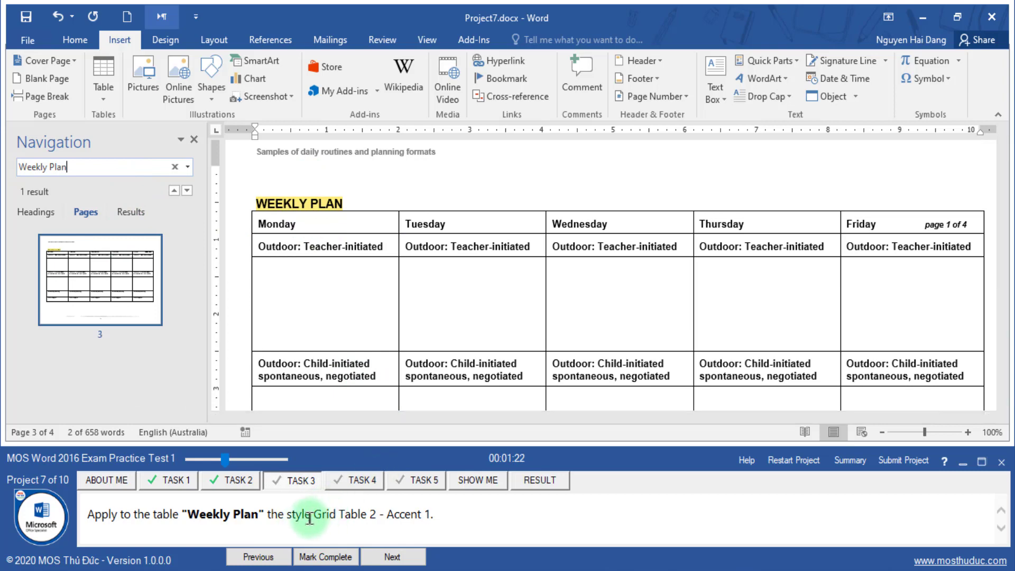
{"action": "left_click_drag", "start_coordinate": [309, 518], "coordinate": [432, 516]}
{"action": "left_click", "coordinate": [273, 214]}
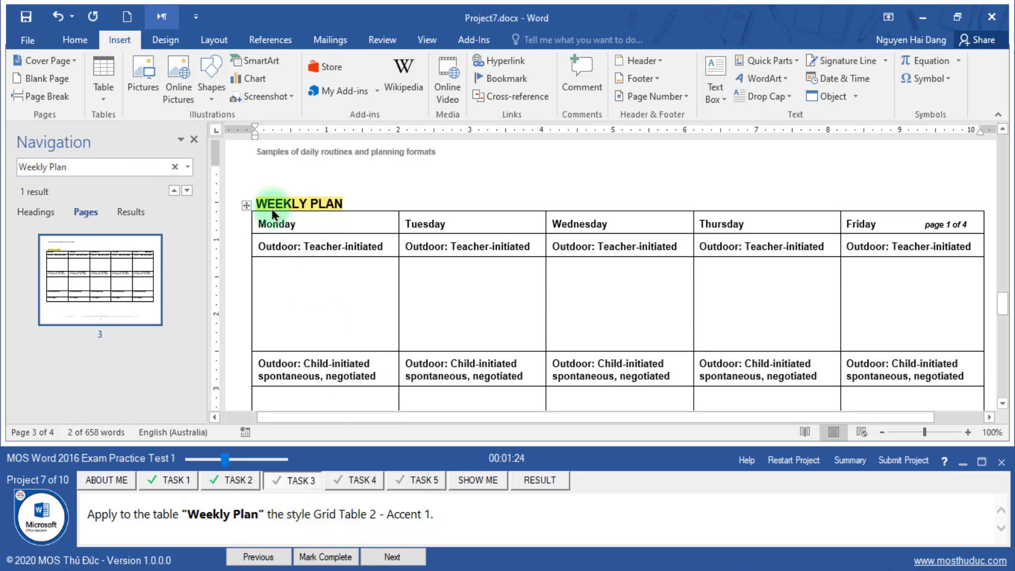
{"action": "left_click", "coordinate": [245, 206]}
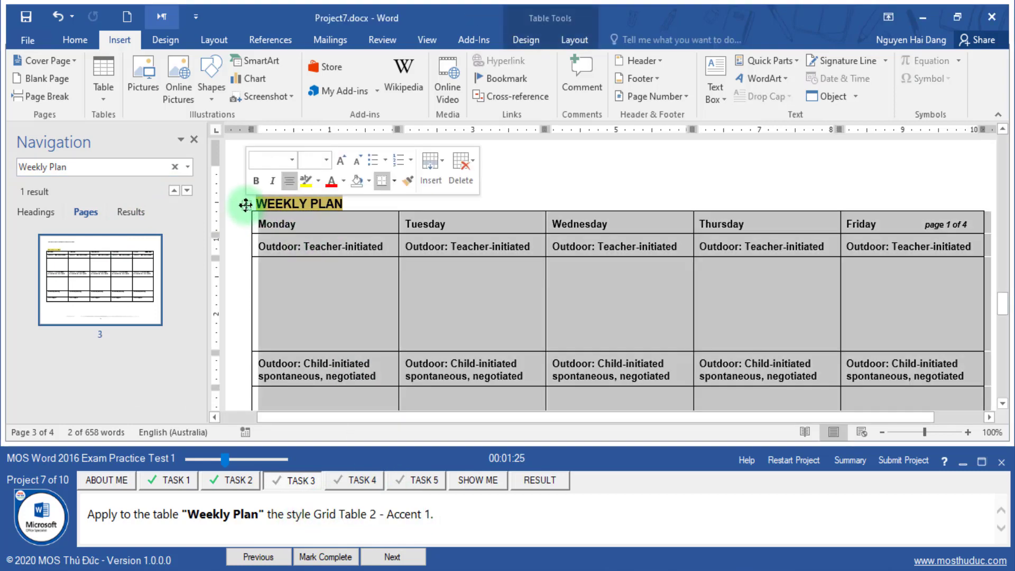
- Apply the Grid Table 2 - Accent 1 table style and mark task 3 complete
{"action": "left_click", "coordinate": [526, 39]}
{"action": "left_click", "coordinate": [562, 90]}
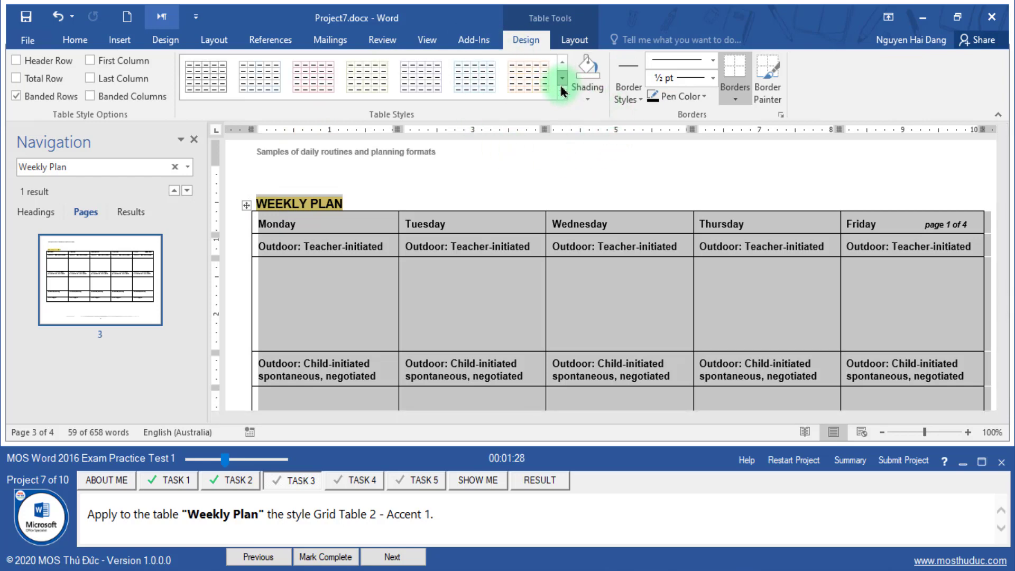
{"action": "left_click", "coordinate": [561, 94]}
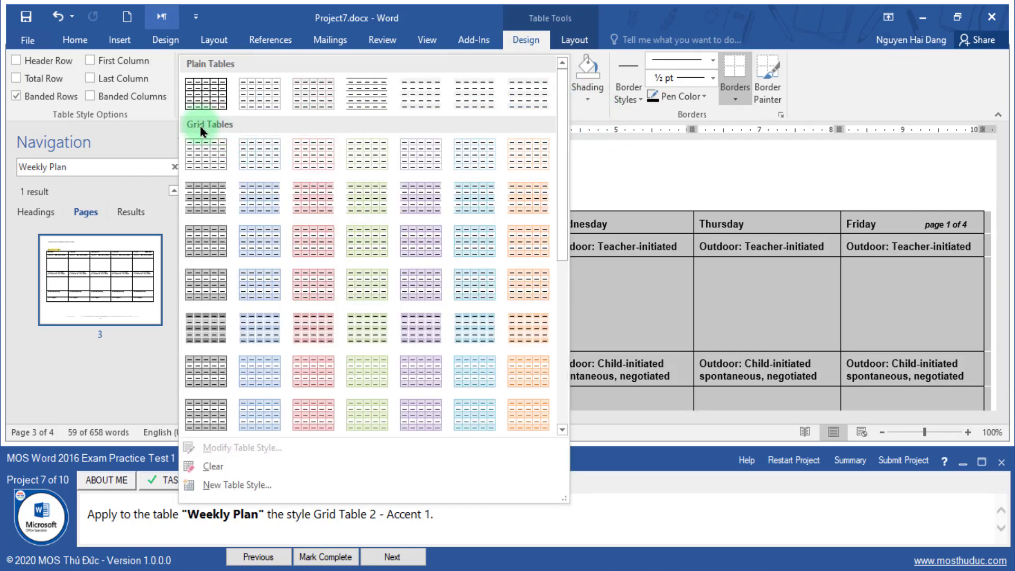
{"action": "left_click", "coordinate": [255, 204]}
{"action": "left_click", "coordinate": [331, 550]}
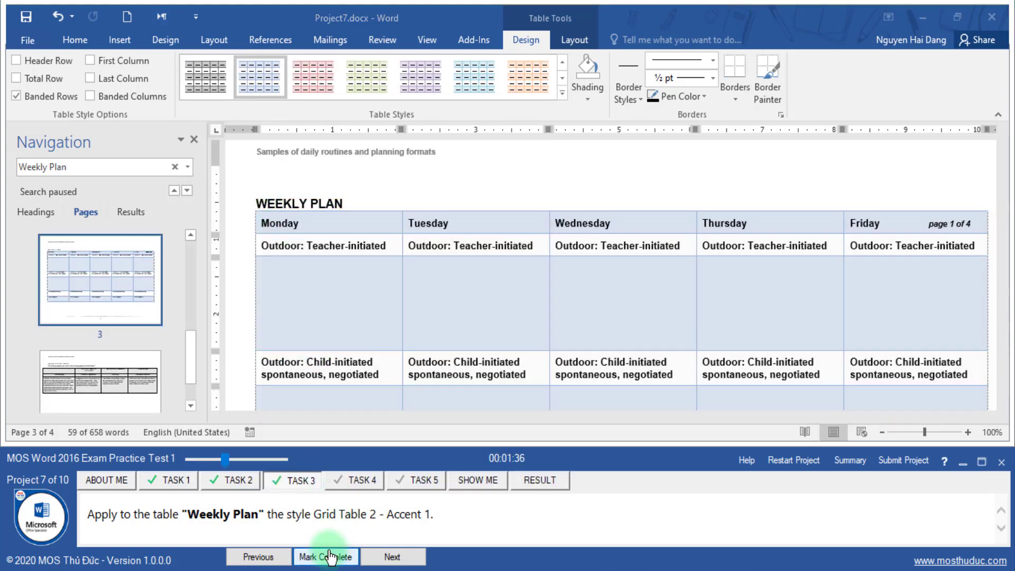
{"action": "mouse_move", "coordinate": [96, 514]}
{"action": "left_mouse_down"}
{"action": "mouse_move", "coordinate": [473, 513]}
{"action": "mouse_move", "coordinate": [644, 502]}
{"action": "left_mouse_up"}
- In Word Options > Display, turn on Tab characters only, leaving other formatting marks off
{"action": "left_click", "coordinate": [614, 511]}
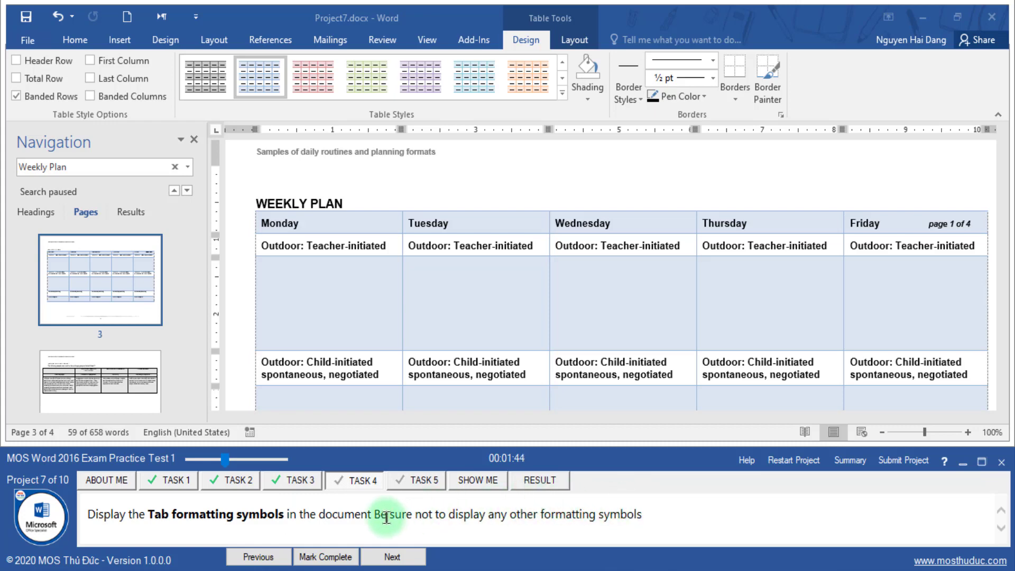
{"action": "left_click_drag", "start_coordinate": [374, 514], "coordinate": [640, 512]}
{"action": "left_click", "coordinate": [664, 522]}
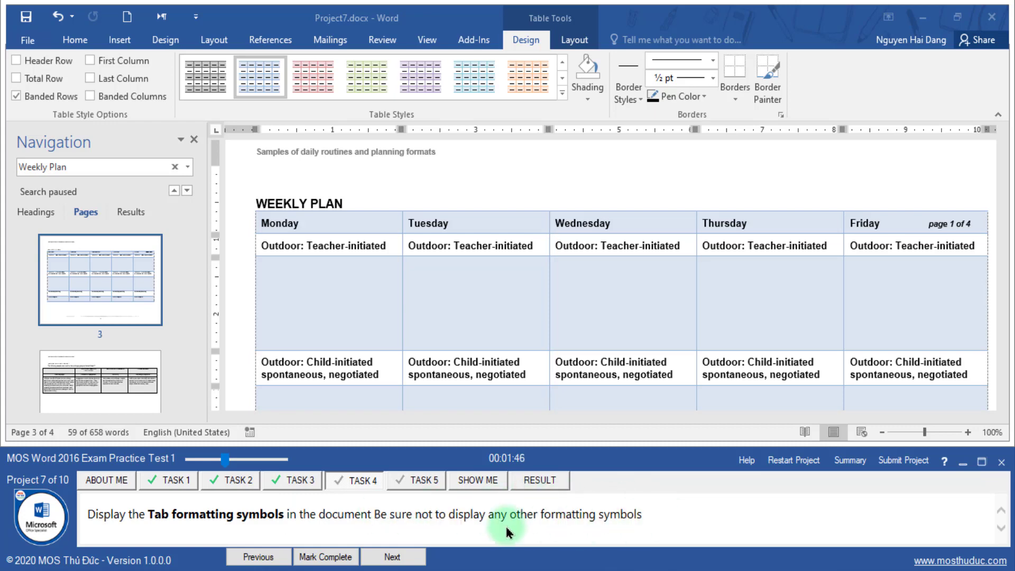
{"action": "left_click", "coordinate": [27, 39]}
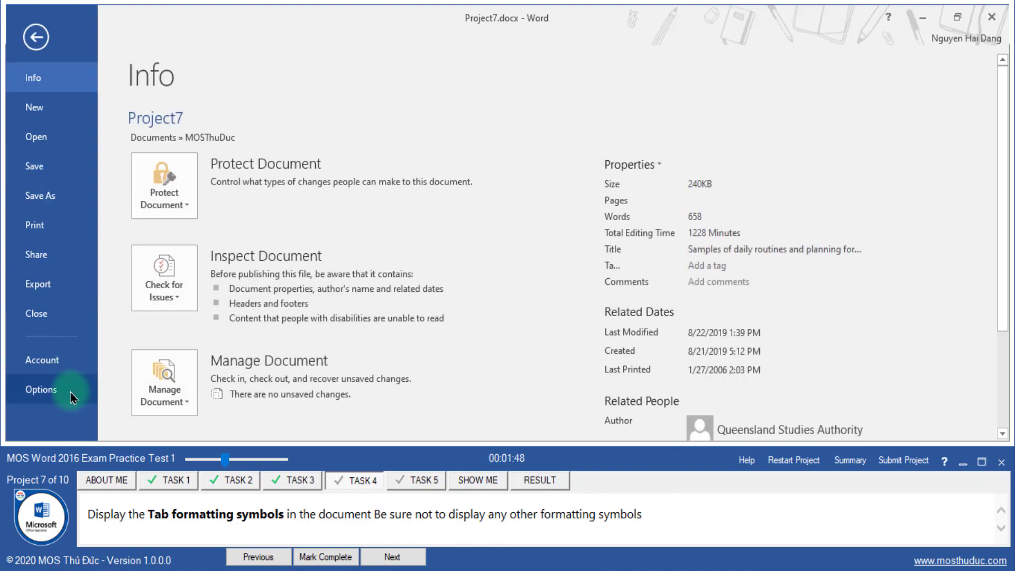
{"action": "left_click", "coordinate": [71, 392]}
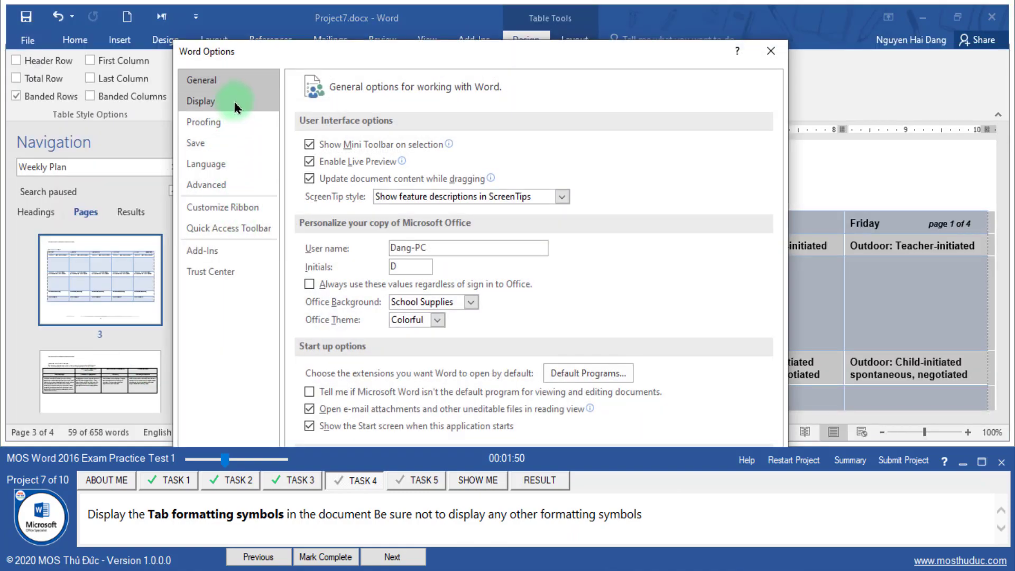
{"action": "left_click", "coordinate": [237, 107]}
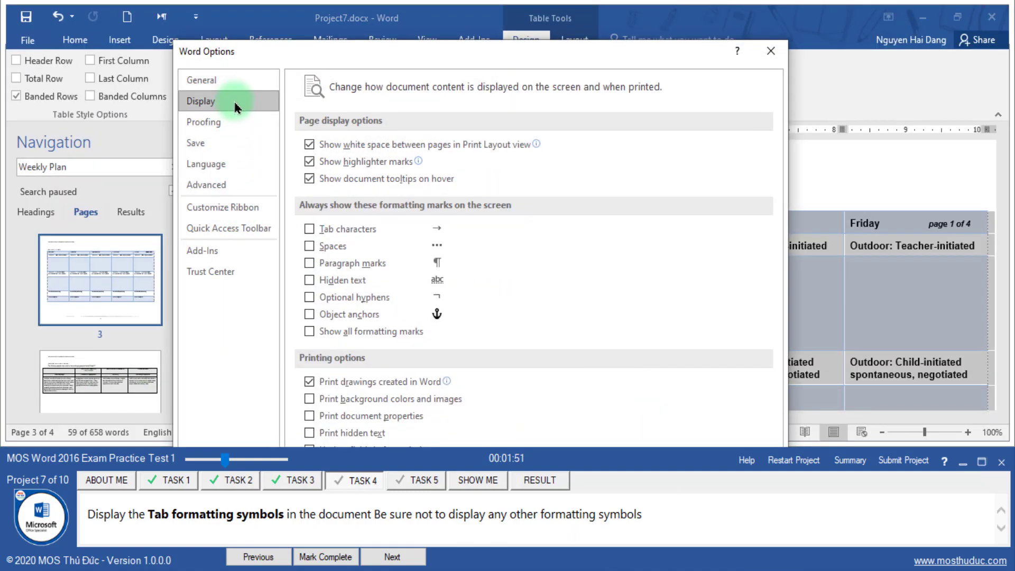
{"action": "left_click", "coordinate": [309, 229]}
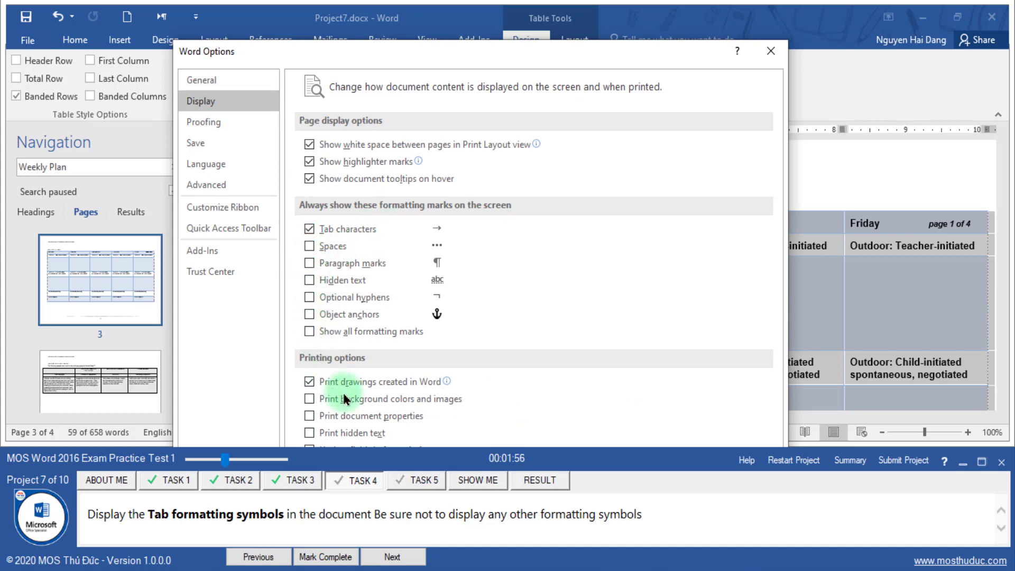
{"action": "mouse_move", "coordinate": [535, 42]}
{"action": "left_mouse_down"}
{"action": "mouse_move", "coordinate": [555, 191]}
{"action": "mouse_move", "coordinate": [570, 63]}
{"action": "left_mouse_up"}
{"action": "left_click", "coordinate": [691, 406]}
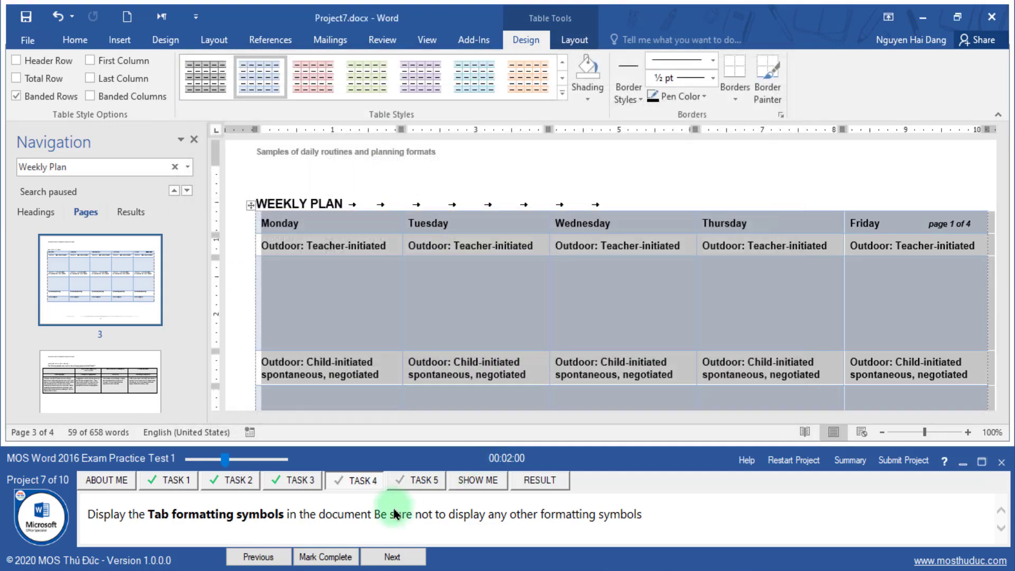
- Mark task 4 complete and move on to task 5
{"action": "left_click", "coordinate": [325, 556]}
{"action": "left_click", "coordinate": [382, 557]}
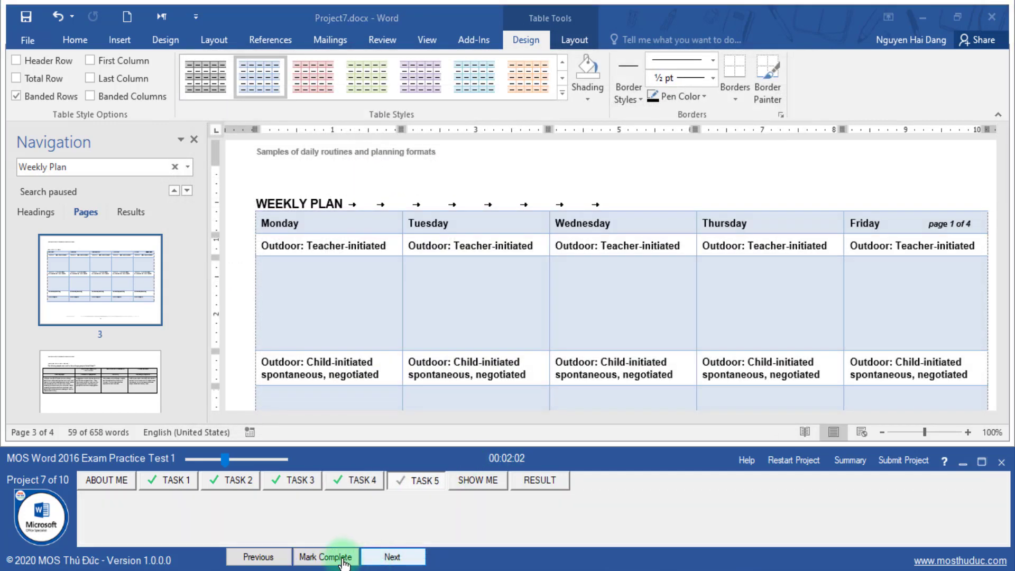
{"action": "left_click_drag", "start_coordinate": [91, 514], "coordinate": [247, 514]}
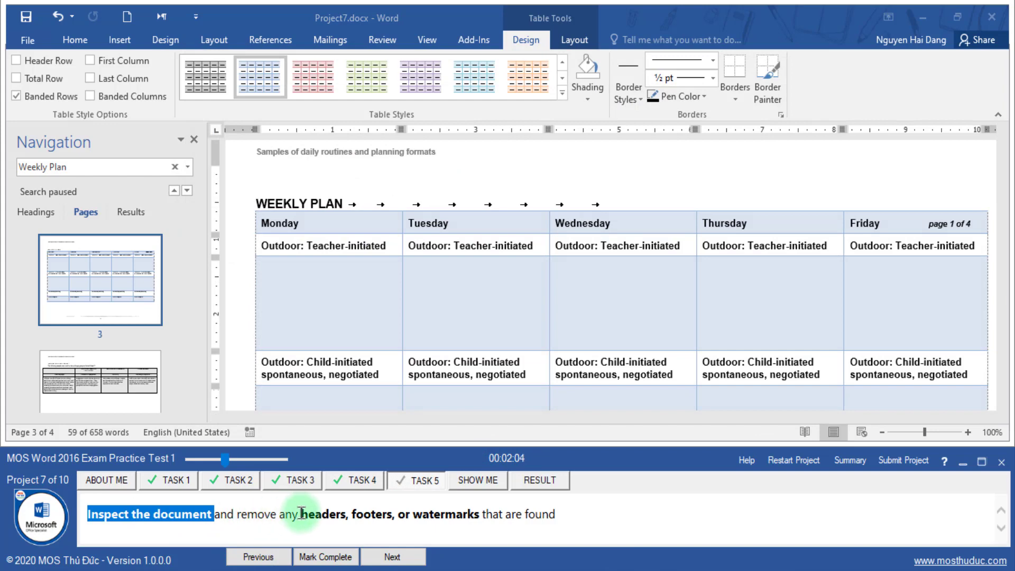
- Run Inspect Document and Remove All for Headers, Footers, and Watermarks
{"action": "left_click", "coordinate": [27, 42]}
{"action": "left_click", "coordinate": [159, 284]}
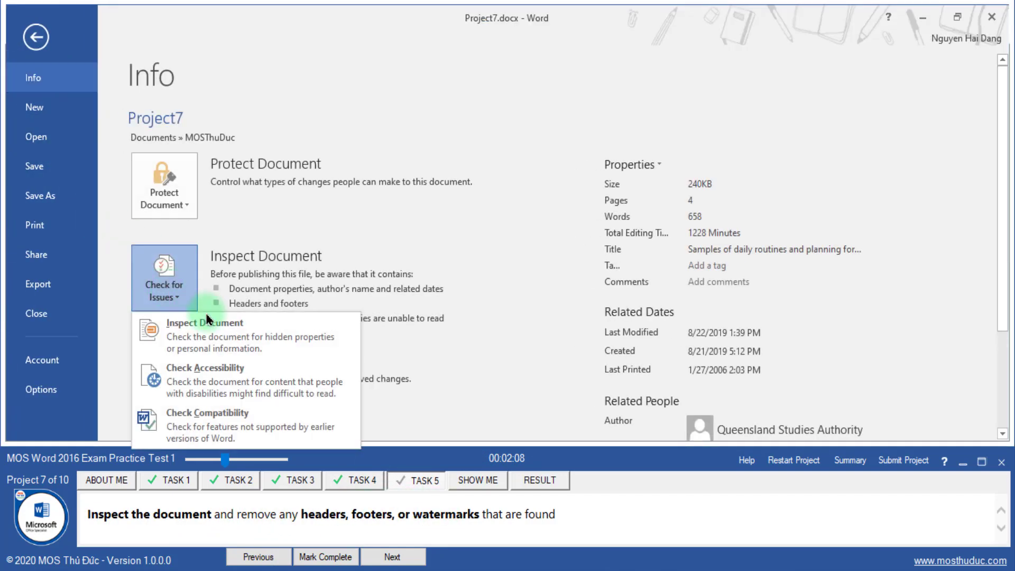
{"action": "left_click", "coordinate": [207, 322]}
{"action": "left_click", "coordinate": [468, 345]}
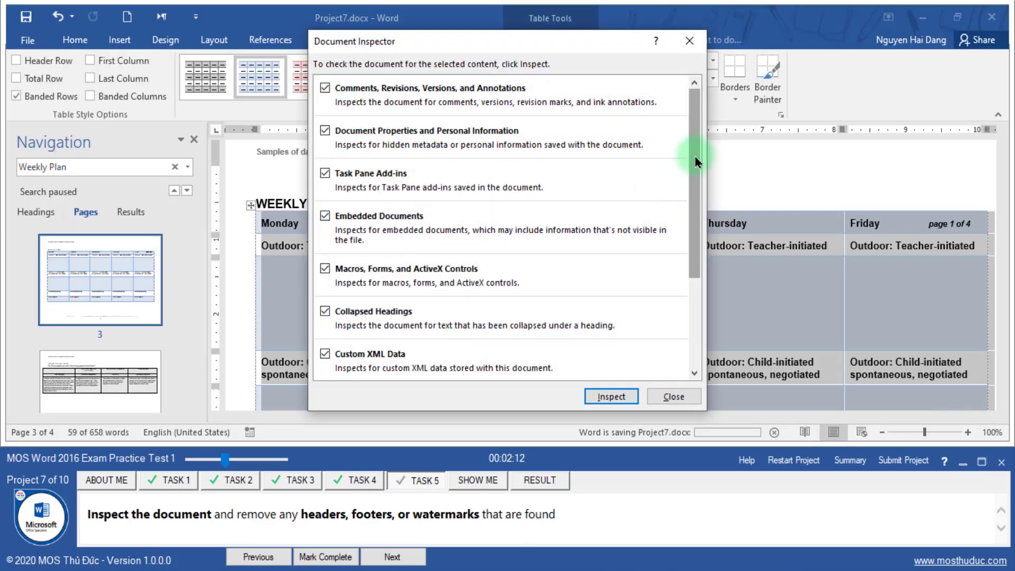
{"action": "left_click_drag", "start_coordinate": [696, 162], "coordinate": [696, 247]}
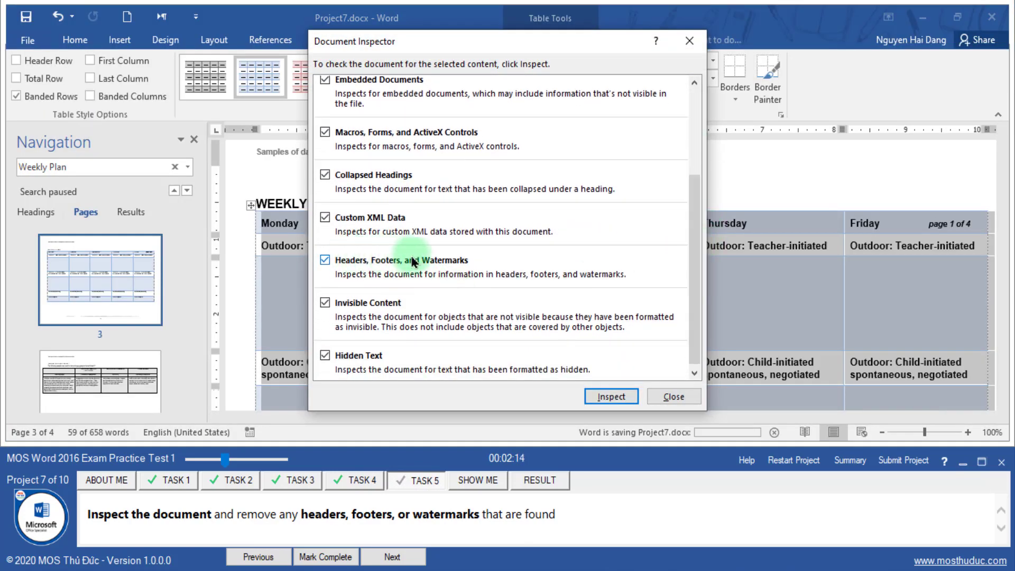
{"action": "left_click", "coordinate": [609, 395]}
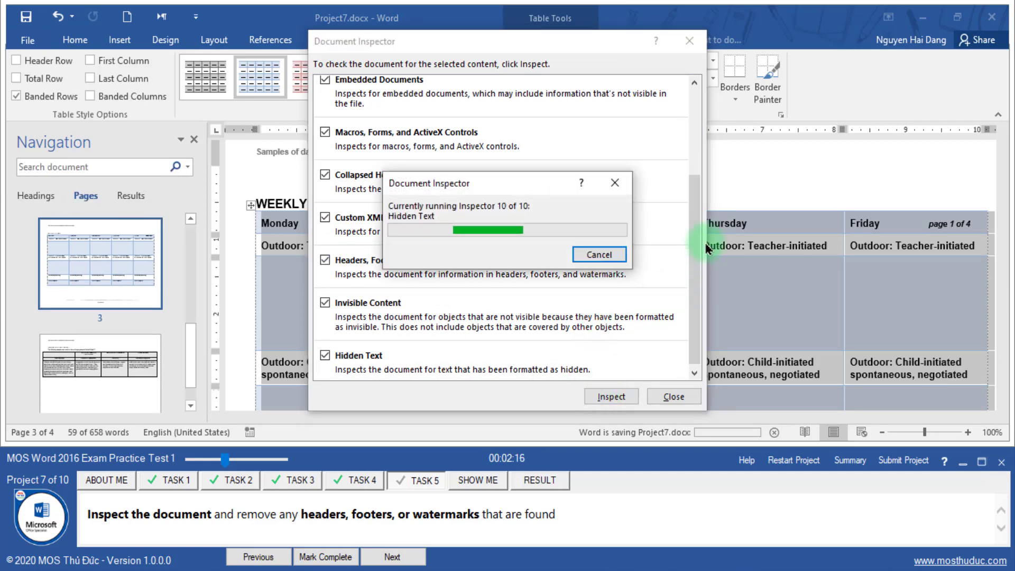
{"action": "scroll", "coordinate": [370, 271], "scroll_direction": "down", "scroll_amount": 5}
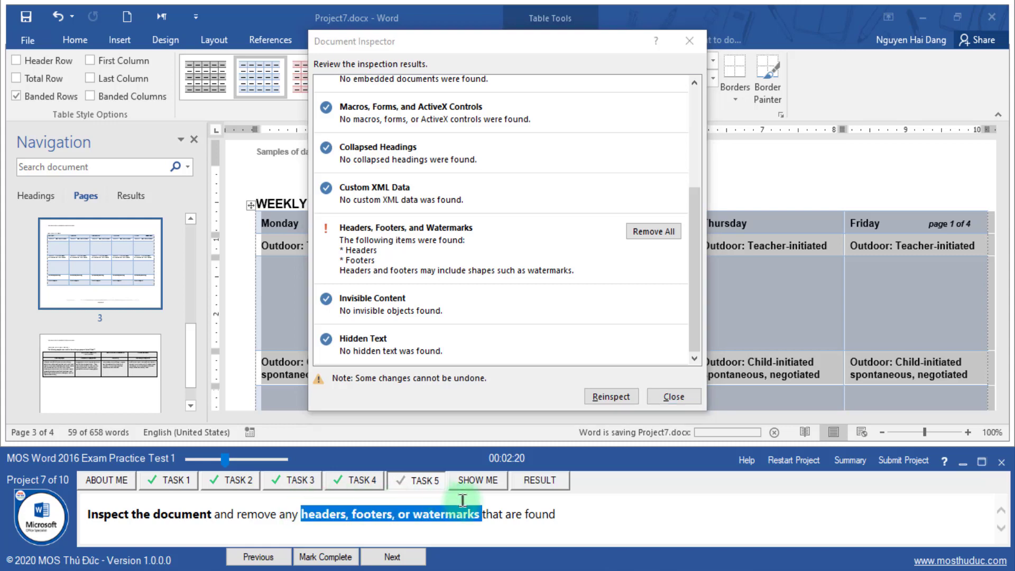
{"action": "left_click", "coordinate": [653, 232]}
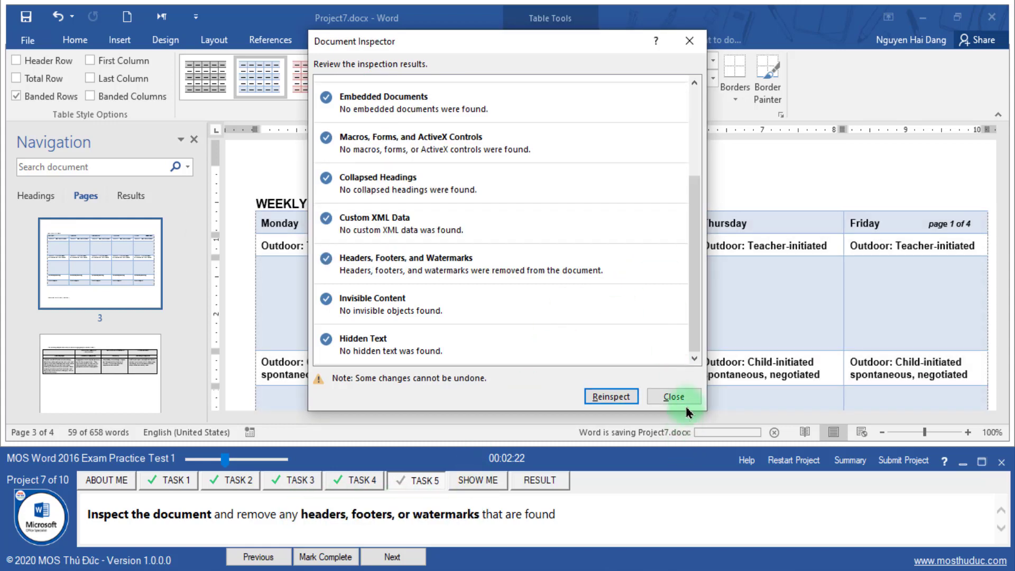
{"action": "left_click", "coordinate": [671, 396]}
- Mark task 5 complete, submit Project 7, and save its changes
{"action": "left_click", "coordinate": [326, 557]}
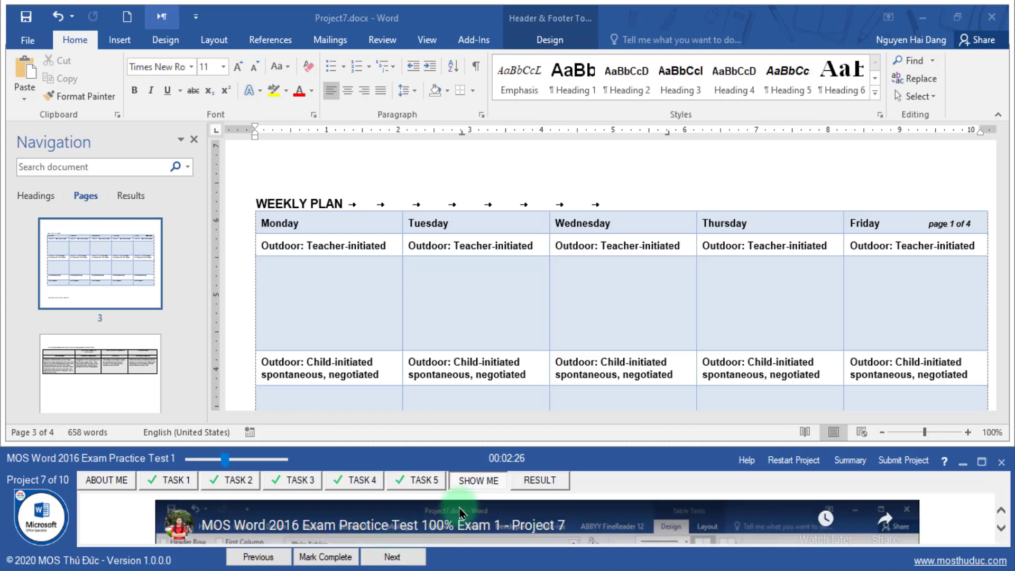
{"action": "left_click", "coordinate": [912, 461]}
{"action": "left_click", "coordinate": [644, 446]}
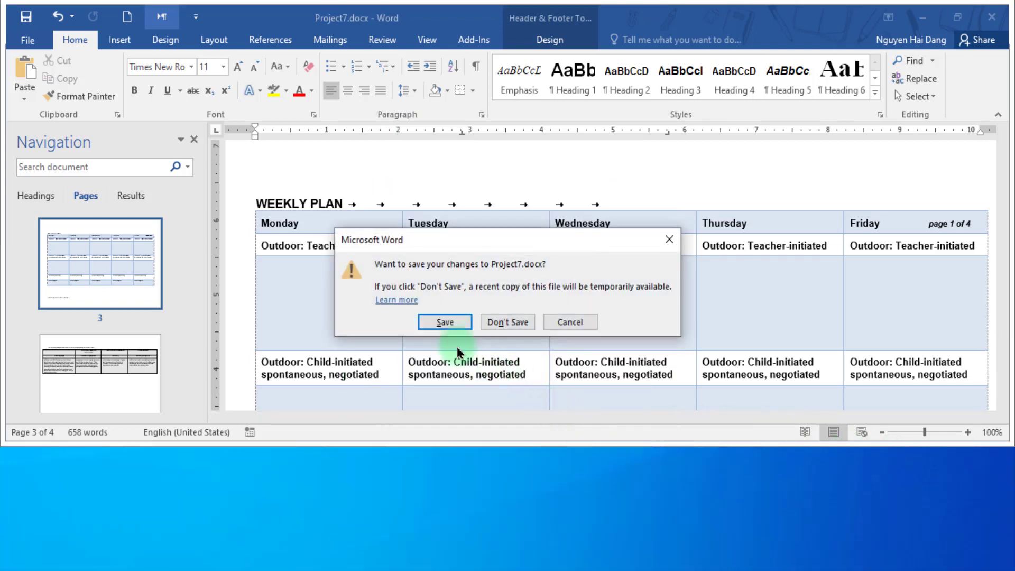
{"action": "left_click", "coordinate": [443, 325]}
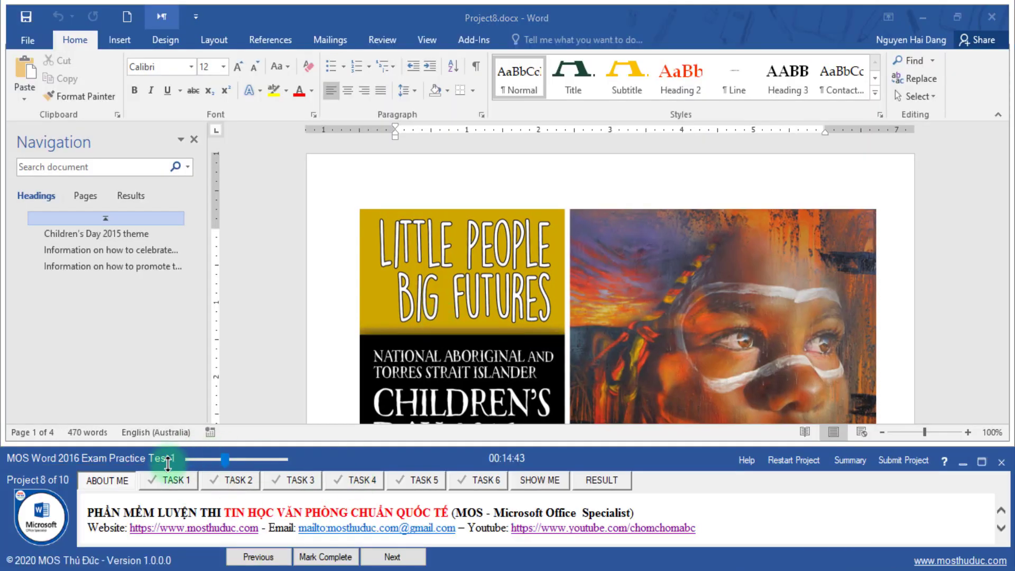
- In Page Borders, choose a Shadow border setting with 1 pt width
{"action": "left_click", "coordinate": [177, 481]}
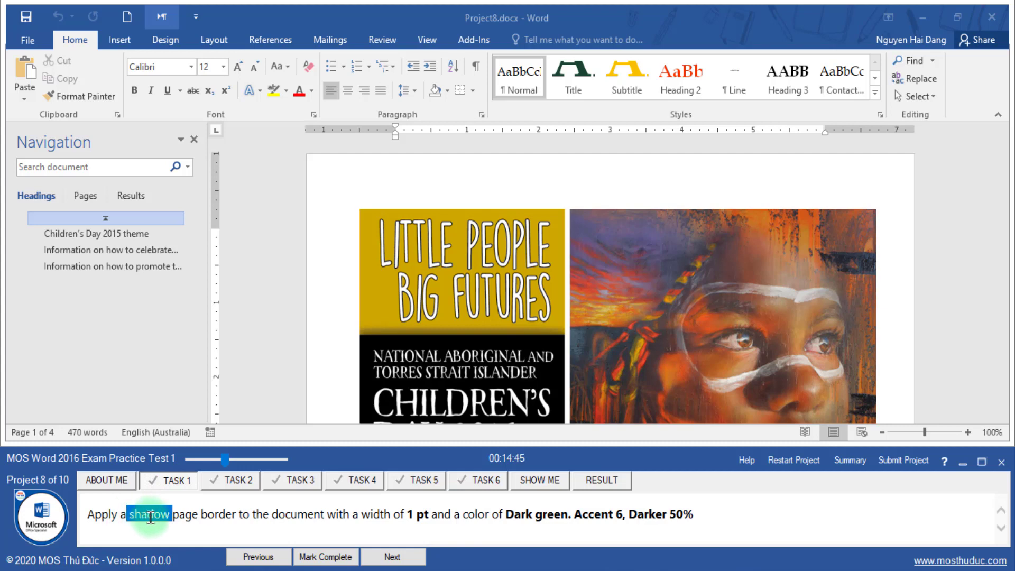
{"action": "left_click_drag", "start_coordinate": [238, 514], "coordinate": [172, 514]}
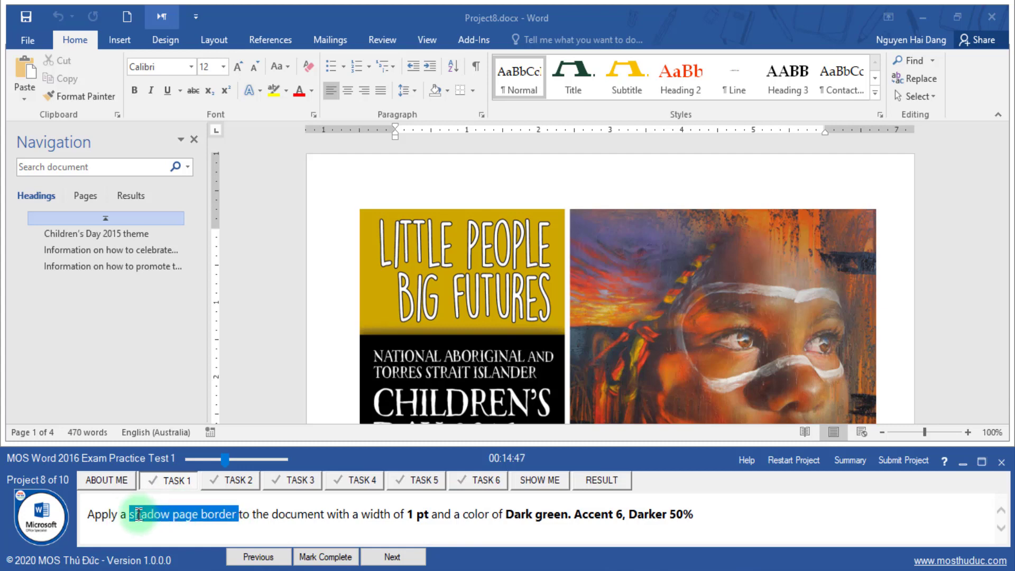
{"action": "left_click_drag", "start_coordinate": [252, 514], "coordinate": [313, 517]}
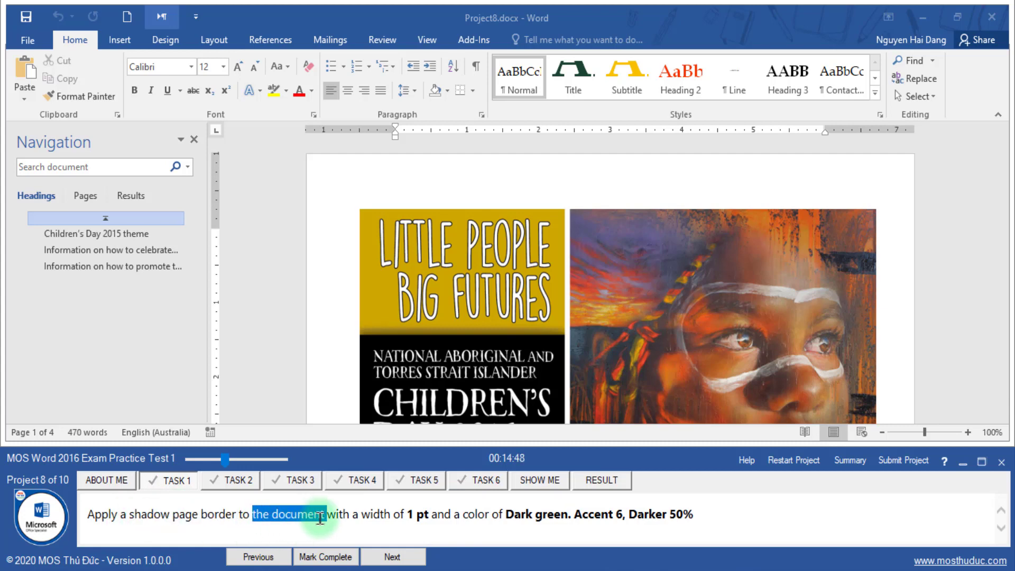
{"action": "left_click_drag", "start_coordinate": [391, 513], "coordinate": [615, 514]}
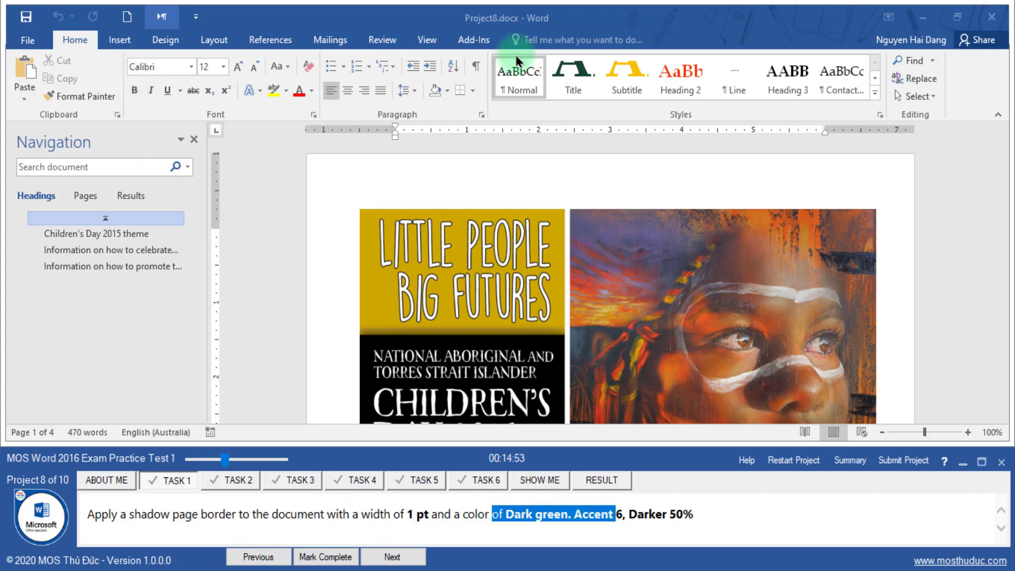
{"action": "left_click", "coordinate": [165, 40]}
{"action": "left_click", "coordinate": [916, 79]}
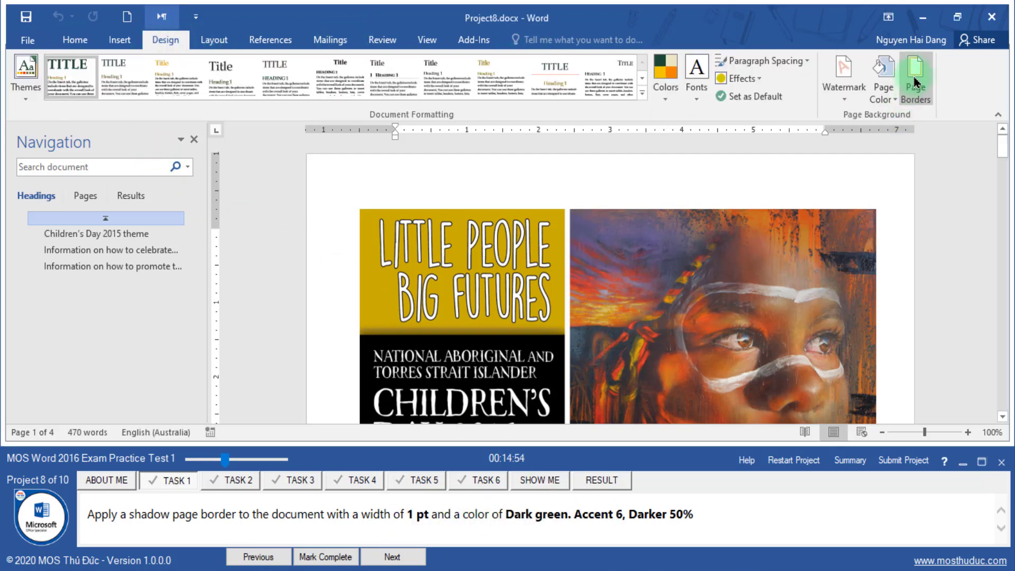
{"action": "left_click", "coordinate": [333, 204]}
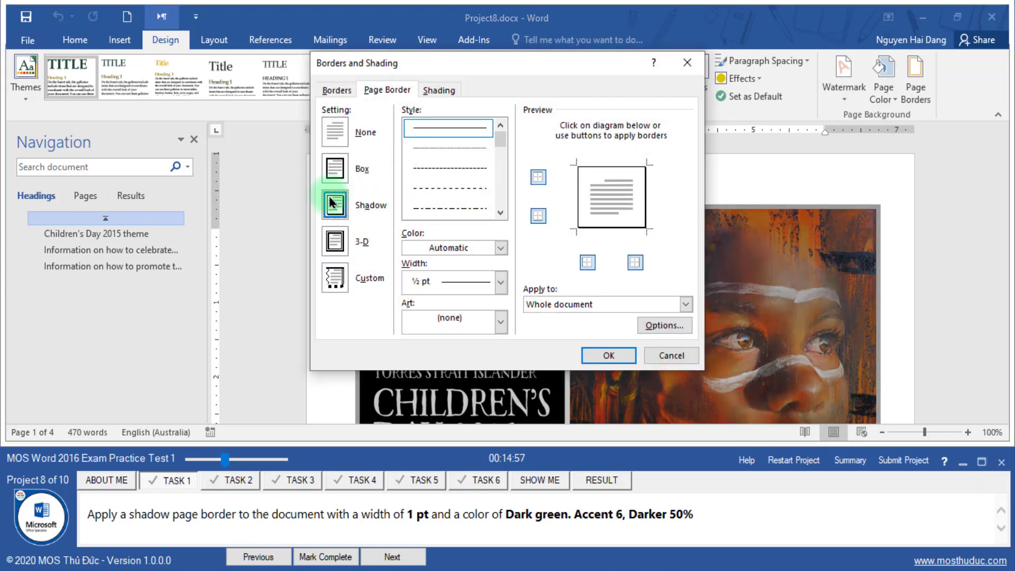
{"action": "left_click", "coordinate": [425, 282]}
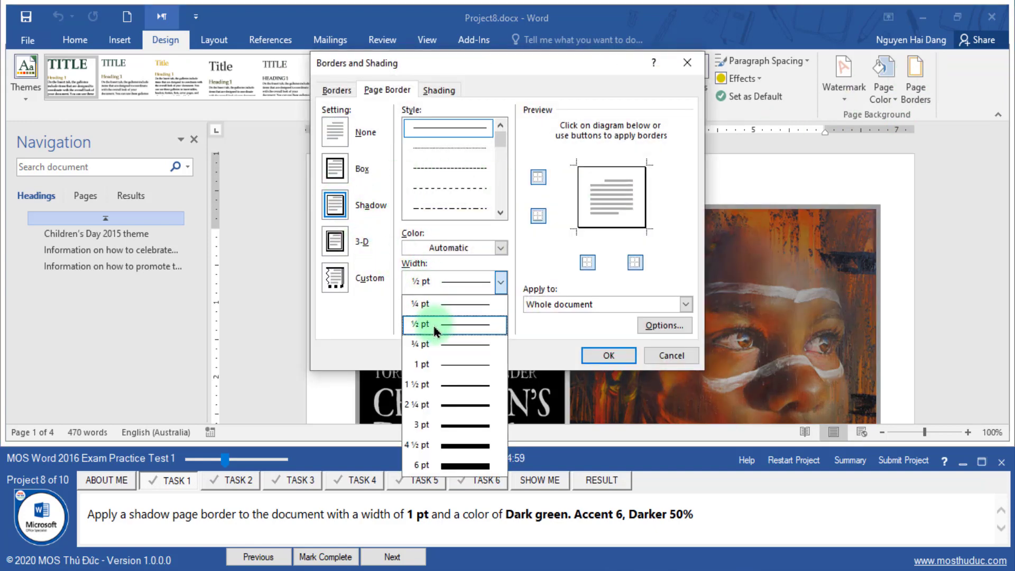
{"action": "left_click", "coordinate": [441, 365]}
- Colour it Dark Green, Accent 6, Darker 50%, apply to the whole document, and mark complete
{"action": "left_click", "coordinate": [543, 305]}
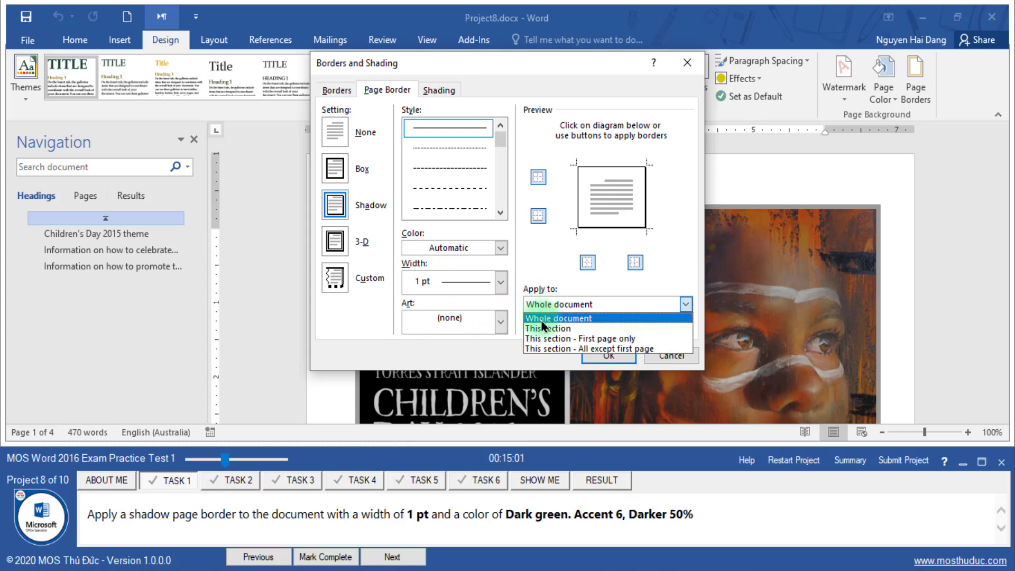
{"action": "left_click", "coordinate": [543, 318]}
{"action": "left_click", "coordinate": [496, 249]}
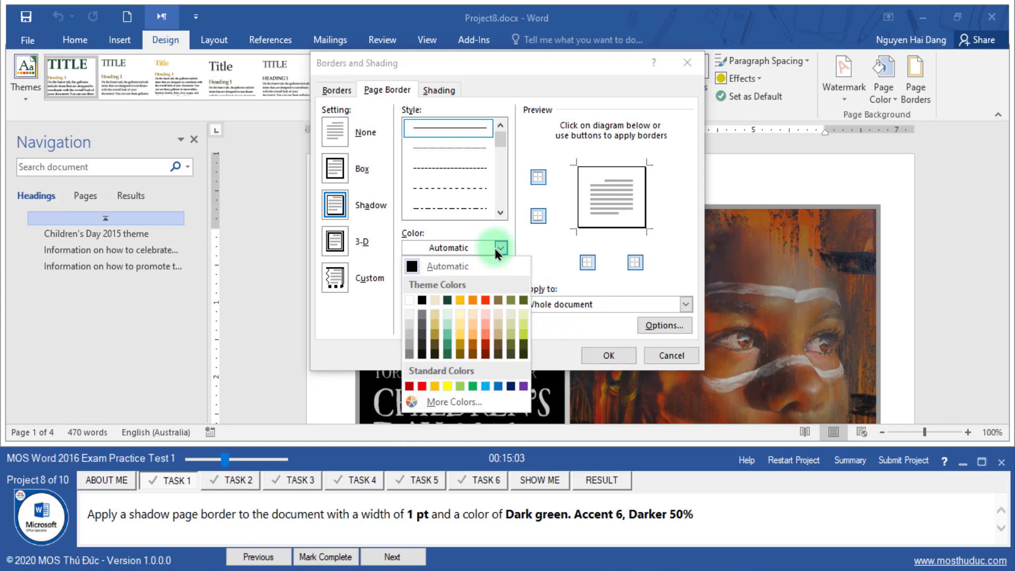
{"action": "left_click", "coordinate": [523, 355]}
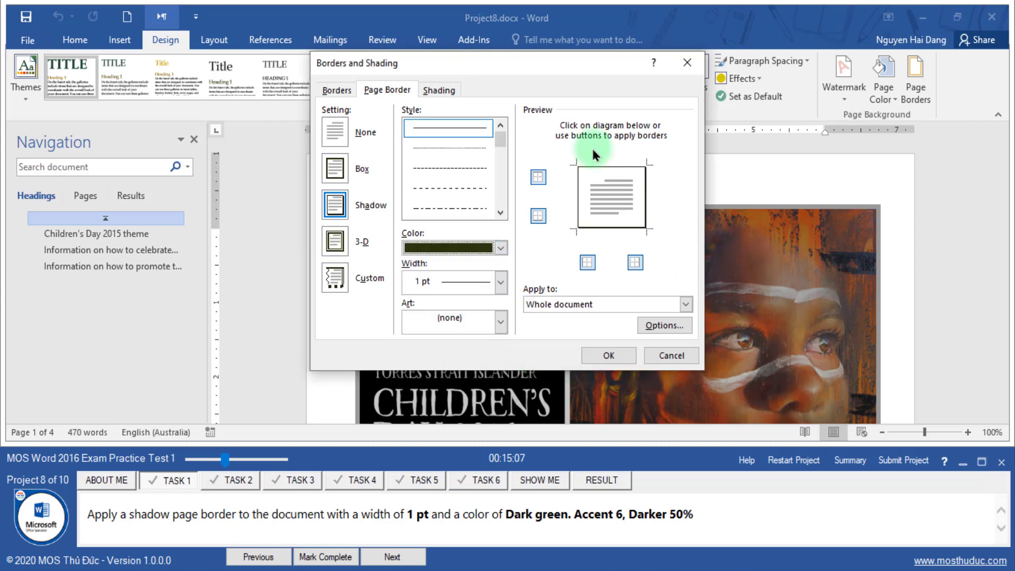
{"action": "left_click", "coordinate": [587, 354]}
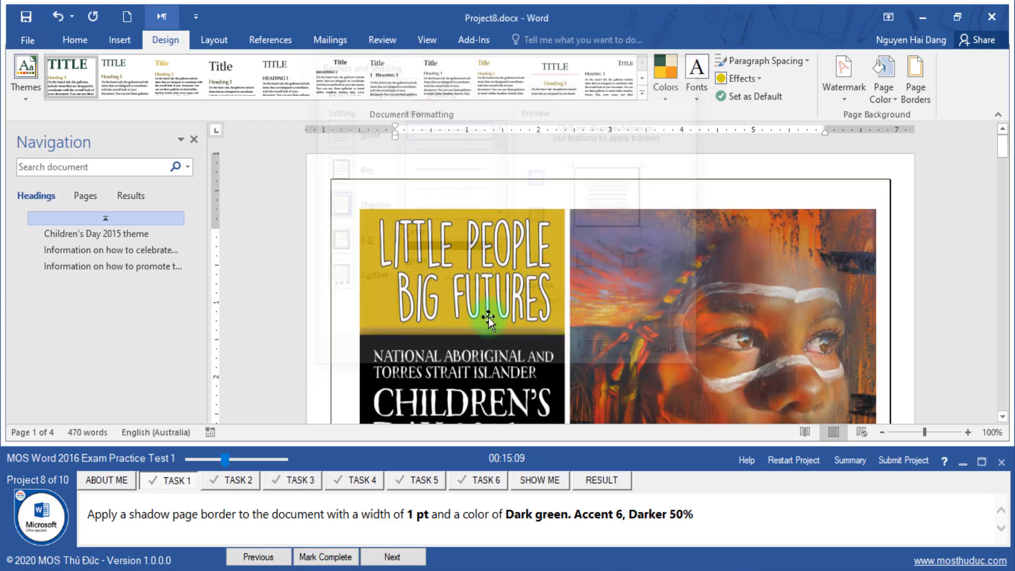
{"action": "left_click", "coordinate": [357, 556]}
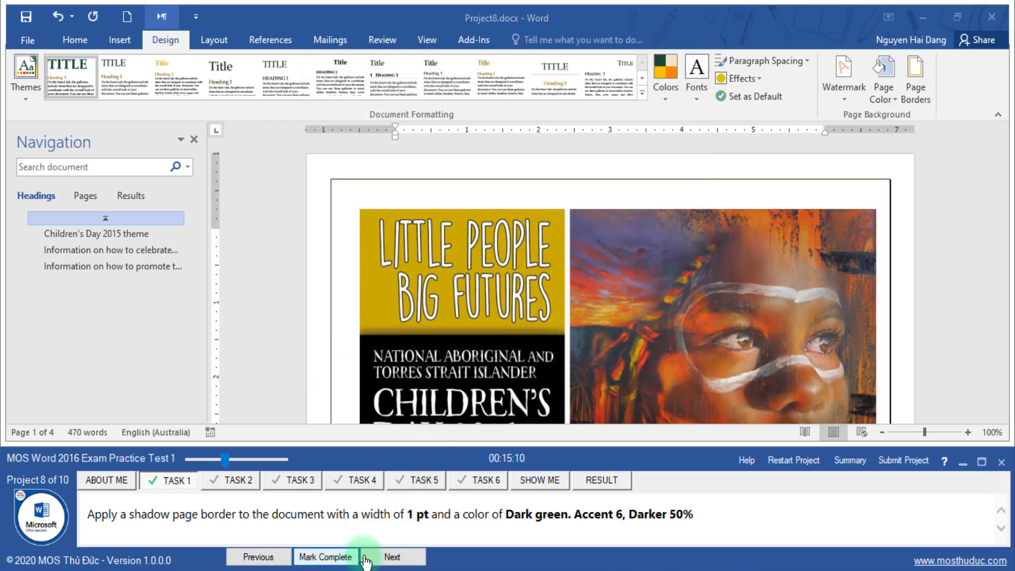
{"action": "left_click", "coordinate": [390, 558]}
- Search the document for the heading Information on how to celebrate the day
{"action": "left_click_drag", "start_coordinate": [91, 515], "coordinate": [137, 514]}
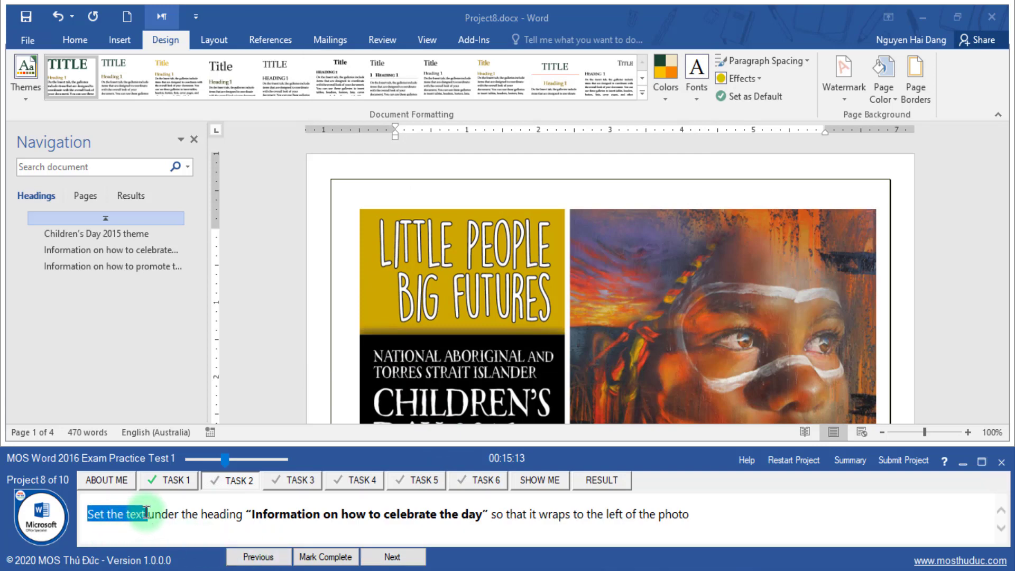
{"action": "left_click_drag", "start_coordinate": [252, 514], "coordinate": [442, 512]}
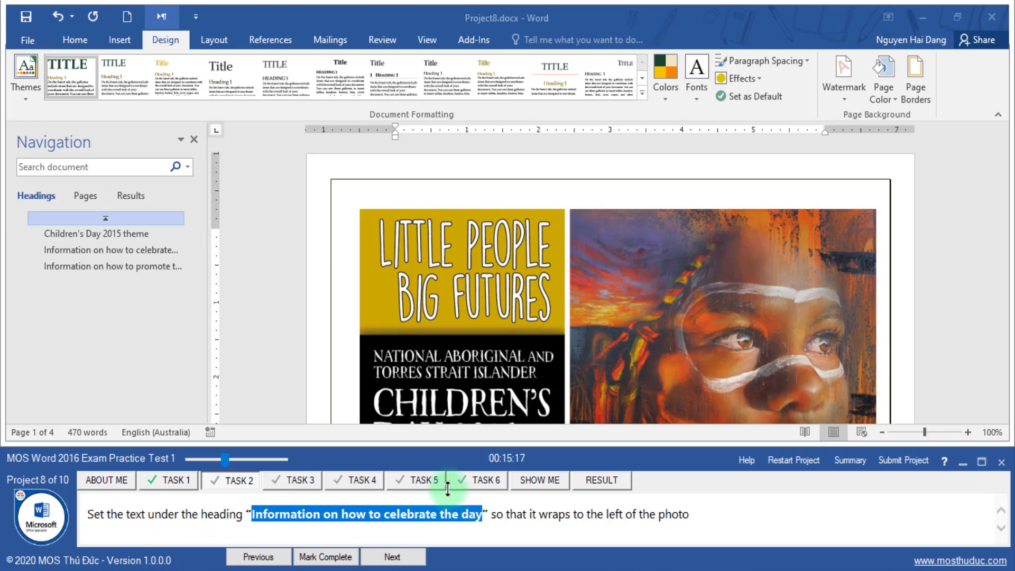
{"action": "left_click", "coordinate": [120, 165]}
{"action": "type", "text": "Information on how to celebrate the day"}
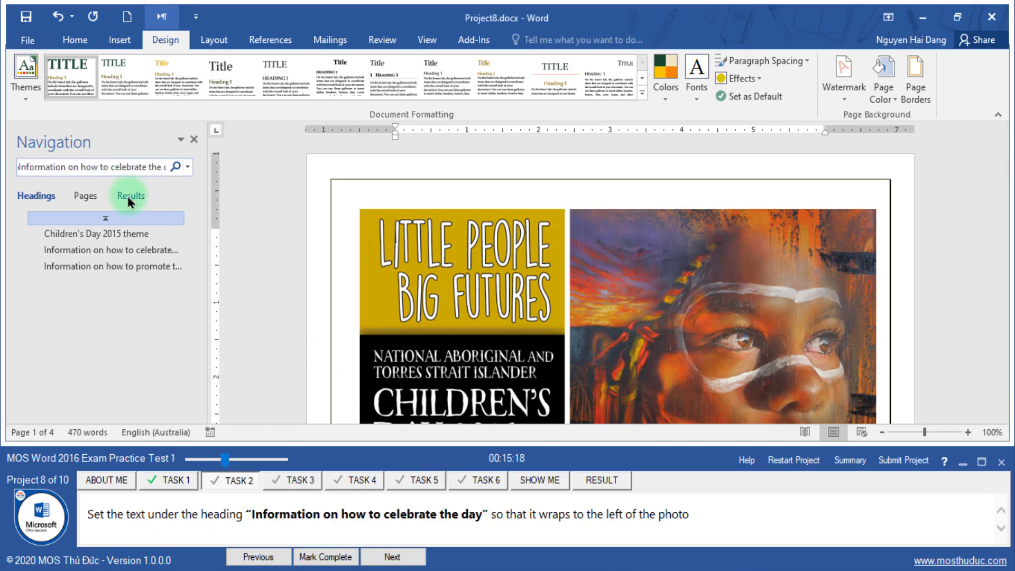
{"action": "left_click", "coordinate": [128, 209]}
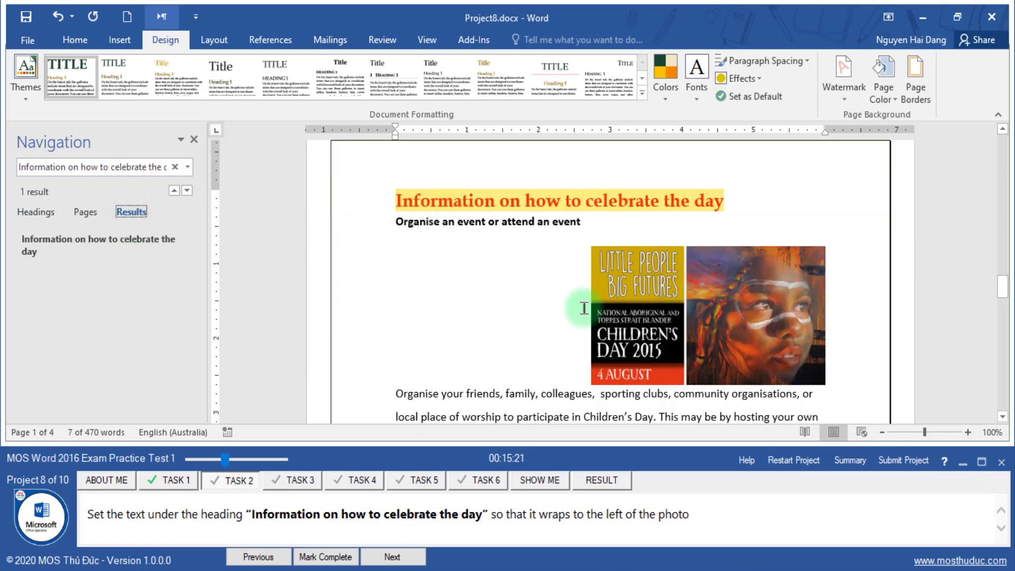
{"action": "left_click_drag", "start_coordinate": [539, 515], "coordinate": [689, 515]}
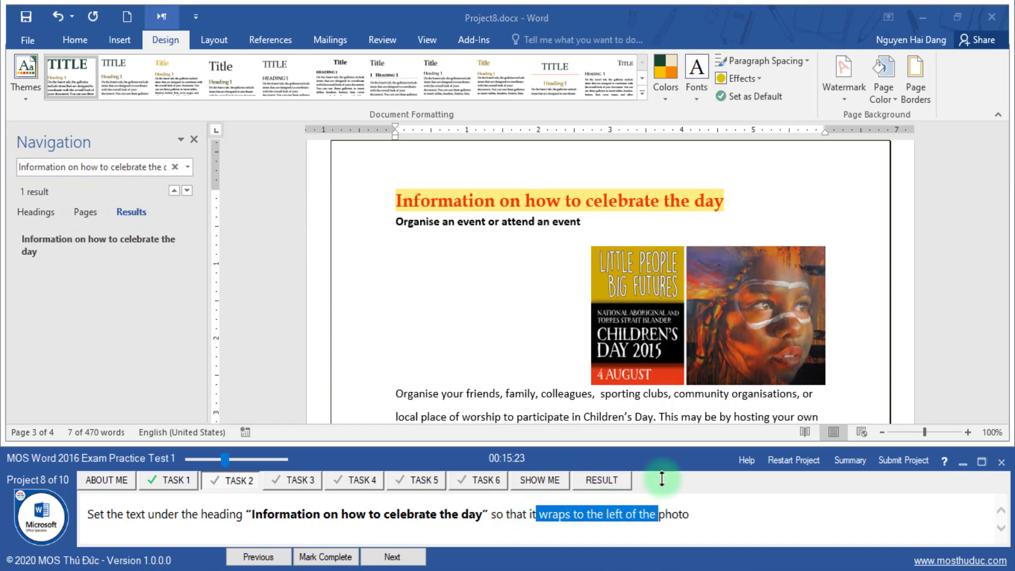
- Select the photo under the heading and open its full Layout settings
{"action": "left_click", "coordinate": [768, 308]}
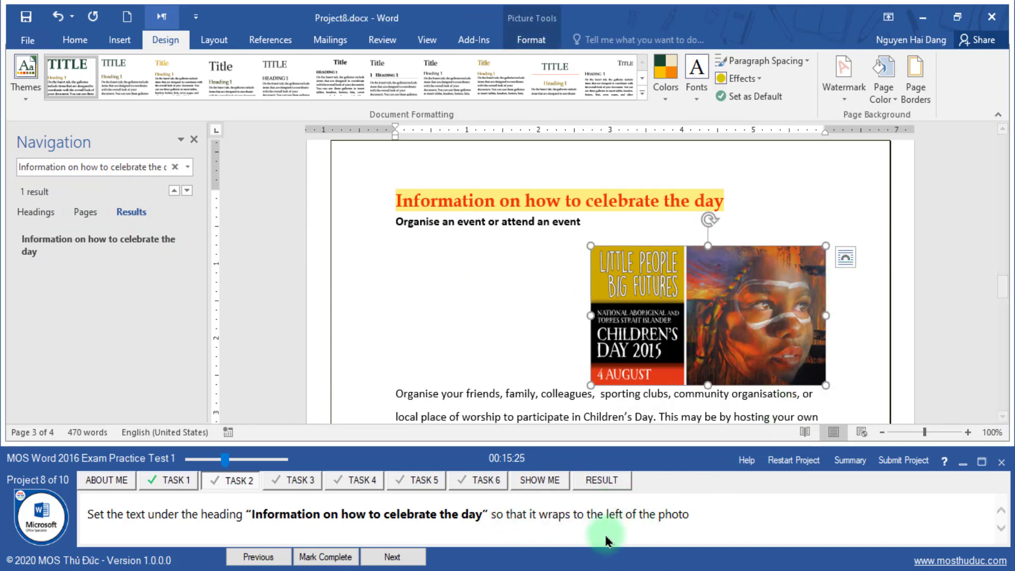
{"action": "double_click", "coordinate": [553, 514]}
{"action": "left_click", "coordinate": [756, 360]}
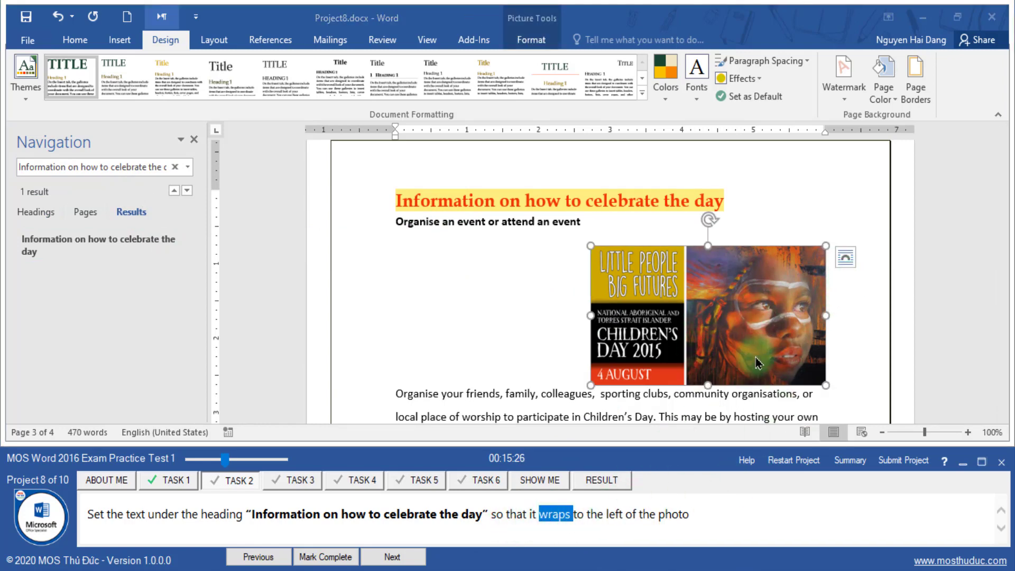
{"action": "left_click", "coordinate": [845, 259]}
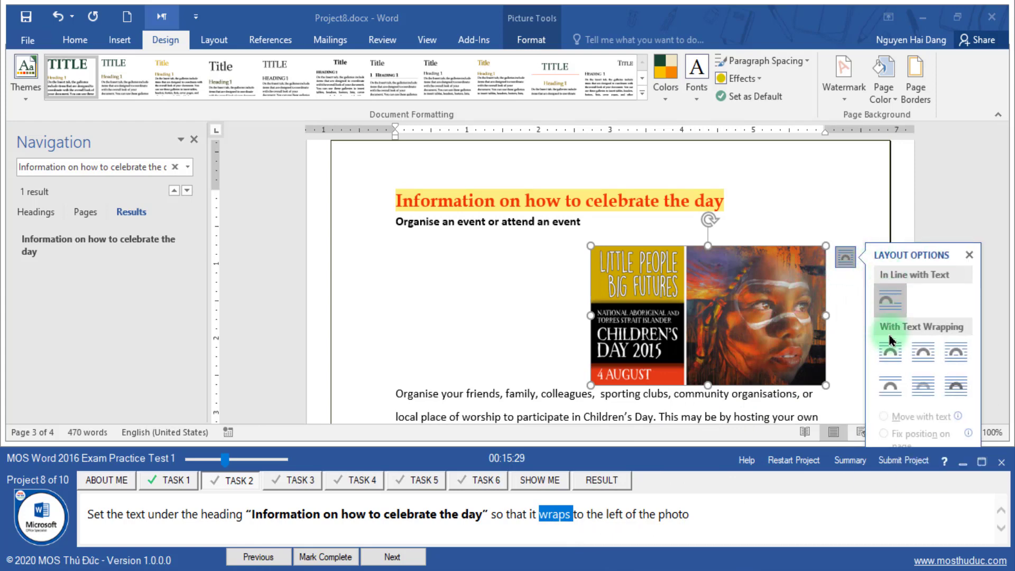
{"action": "left_click", "coordinate": [909, 422]}
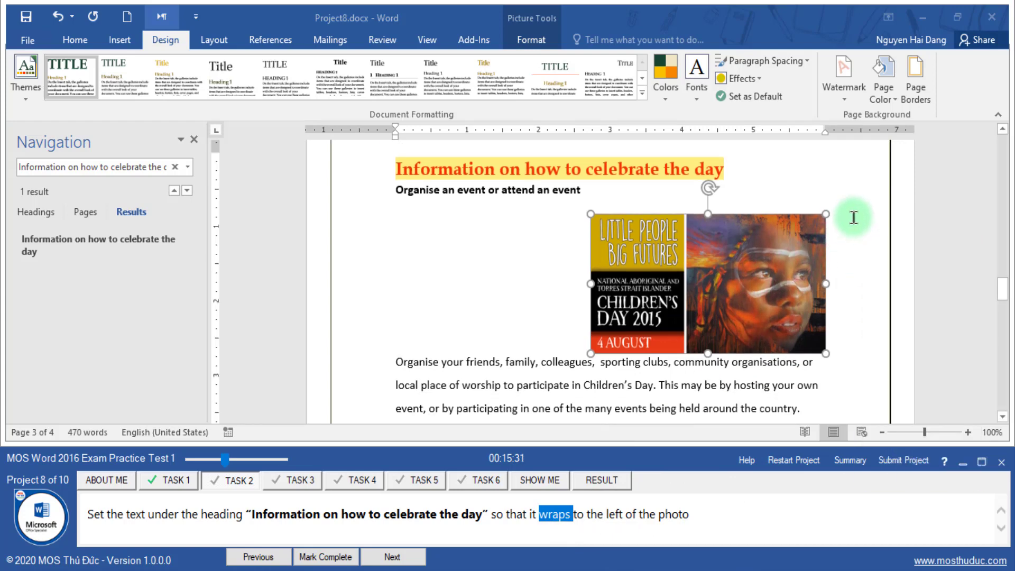
{"action": "scroll", "coordinate": [842, 222], "scroll_direction": "down", "scroll_amount": 1}
{"action": "left_click", "coordinate": [845, 222]}
{"action": "left_click", "coordinate": [935, 419]}
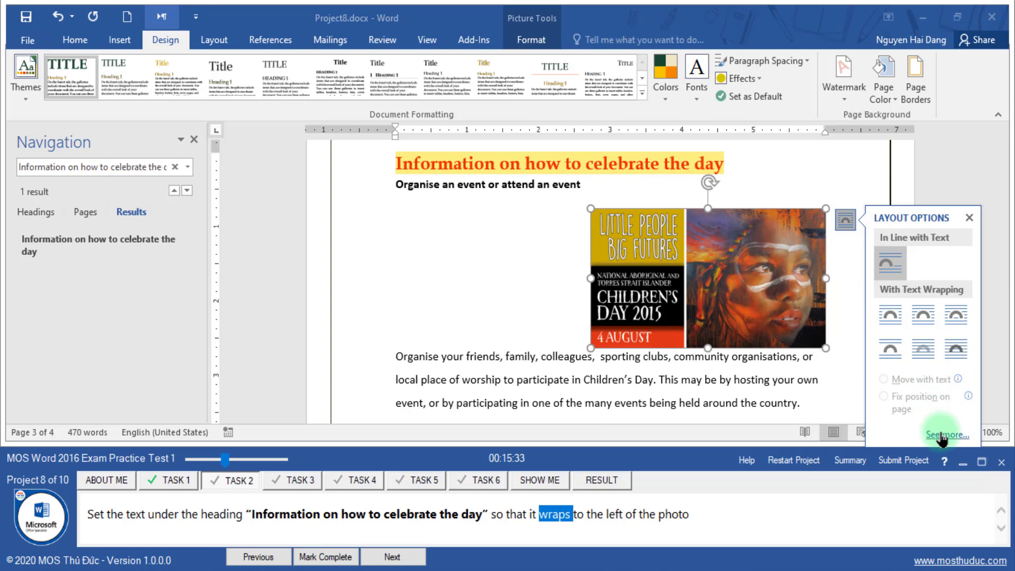
{"action": "left_click", "coordinate": [942, 434]}
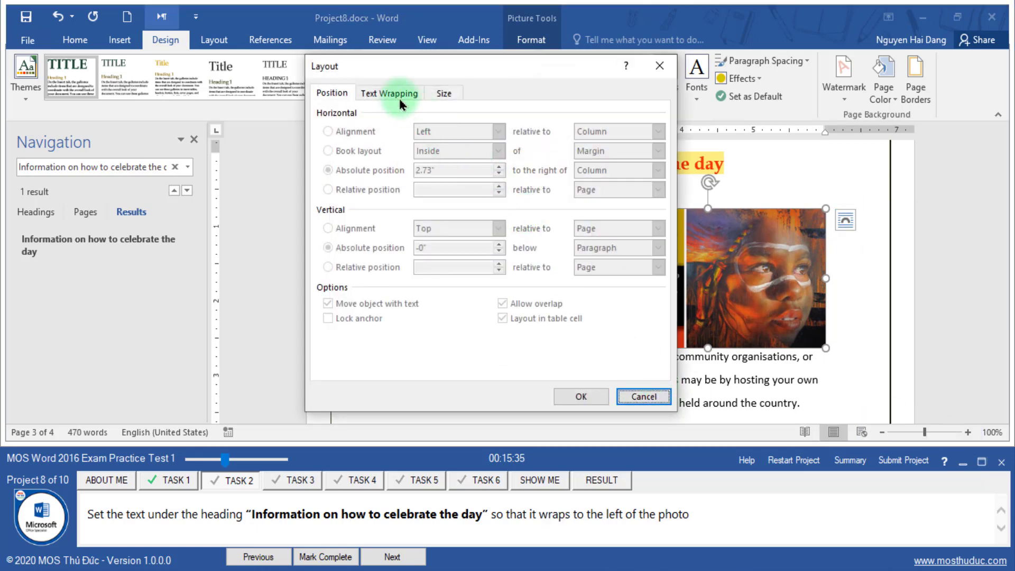
- Set Square text wrapping with Left only, confirm, and finish the task
{"action": "left_click", "coordinate": [373, 93]}
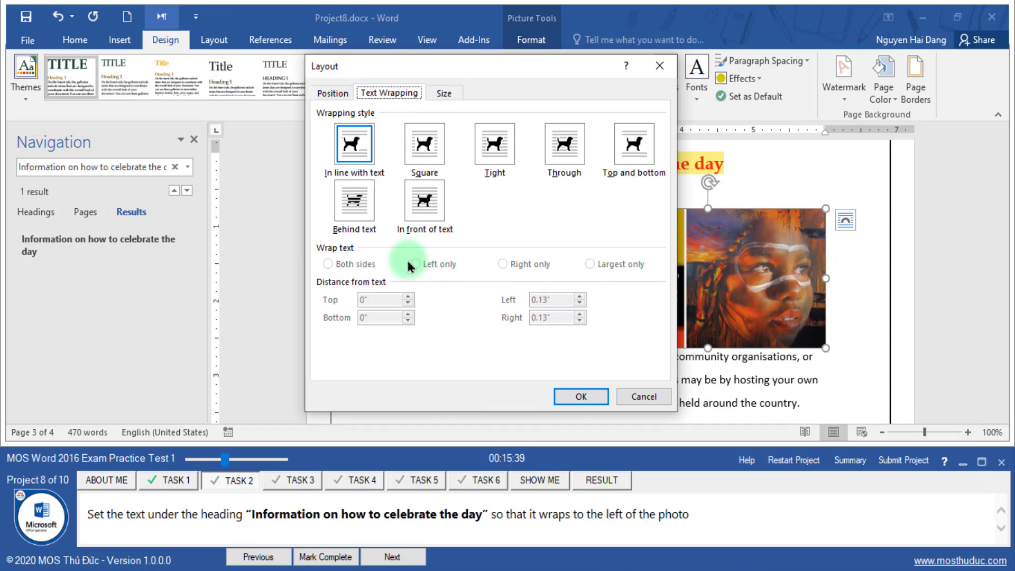
{"action": "left_click", "coordinate": [414, 160]}
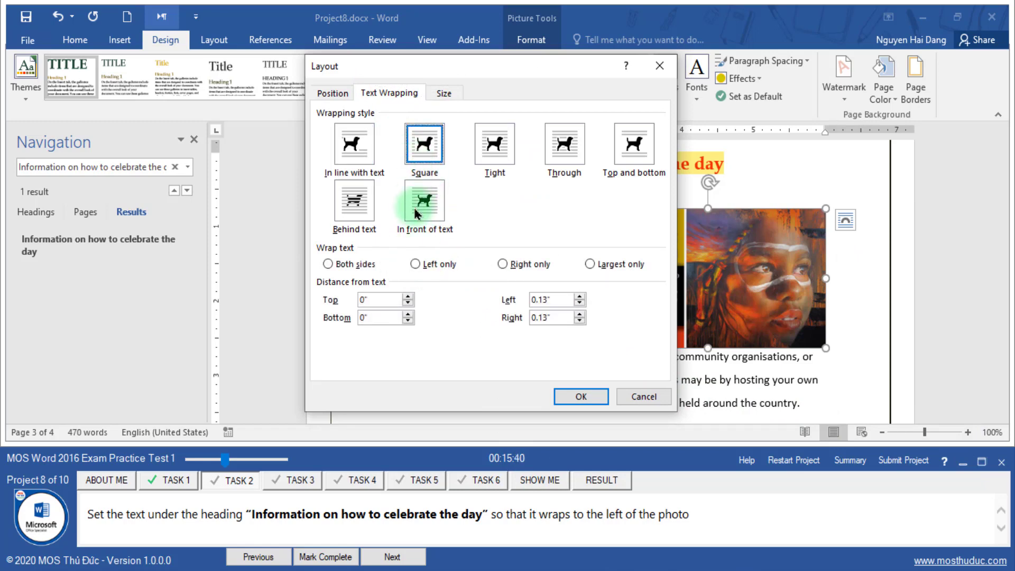
{"action": "left_click", "coordinate": [415, 264]}
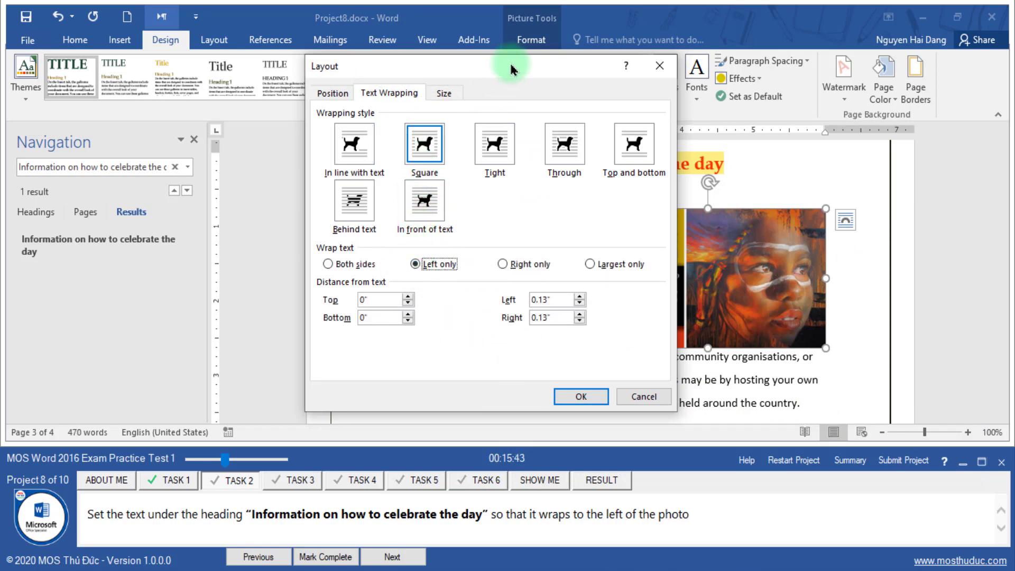
{"action": "left_click_drag", "start_coordinate": [510, 67], "coordinate": [264, 57]}
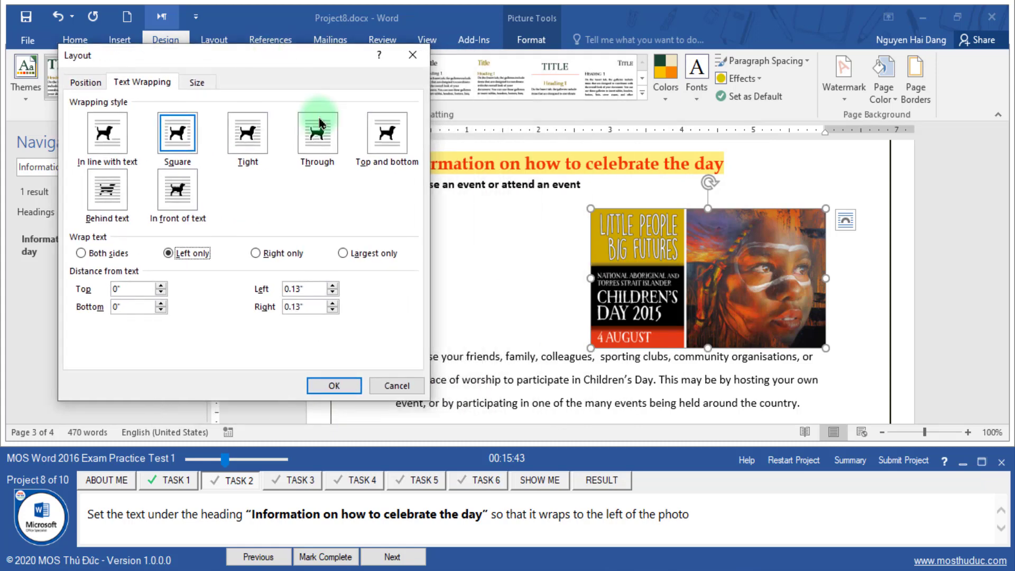
{"action": "left_click", "coordinate": [334, 385]}
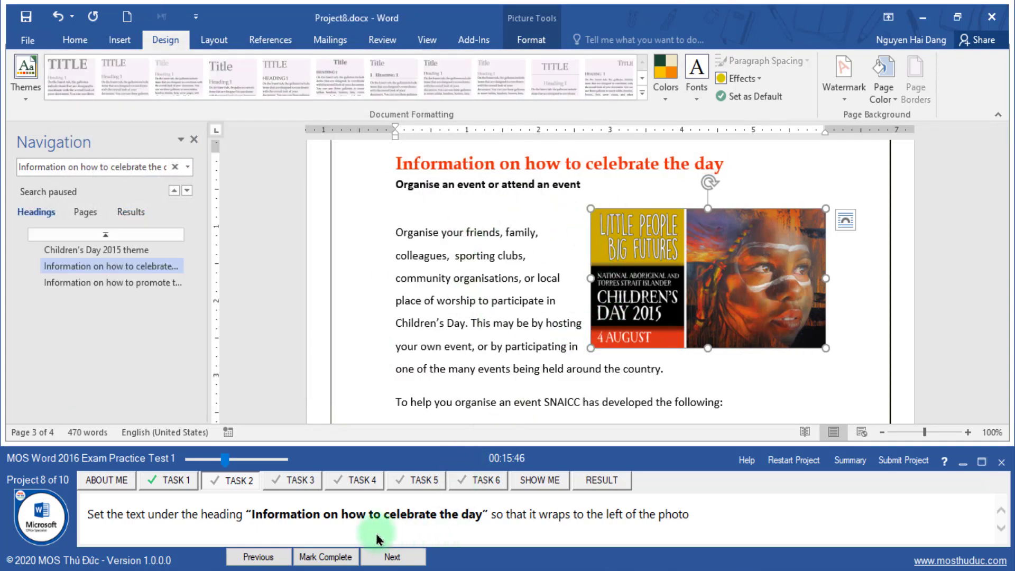
{"action": "left_click", "coordinate": [326, 558]}
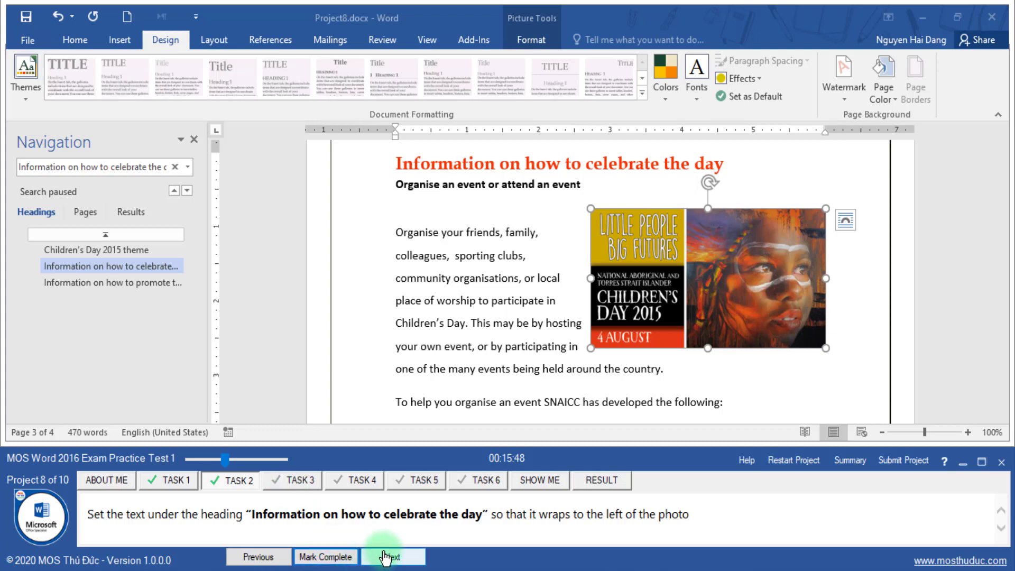
- Search for Become a partner and select that title in the document
{"action": "left_click_drag", "start_coordinate": [131, 515], "coordinate": [188, 514]}
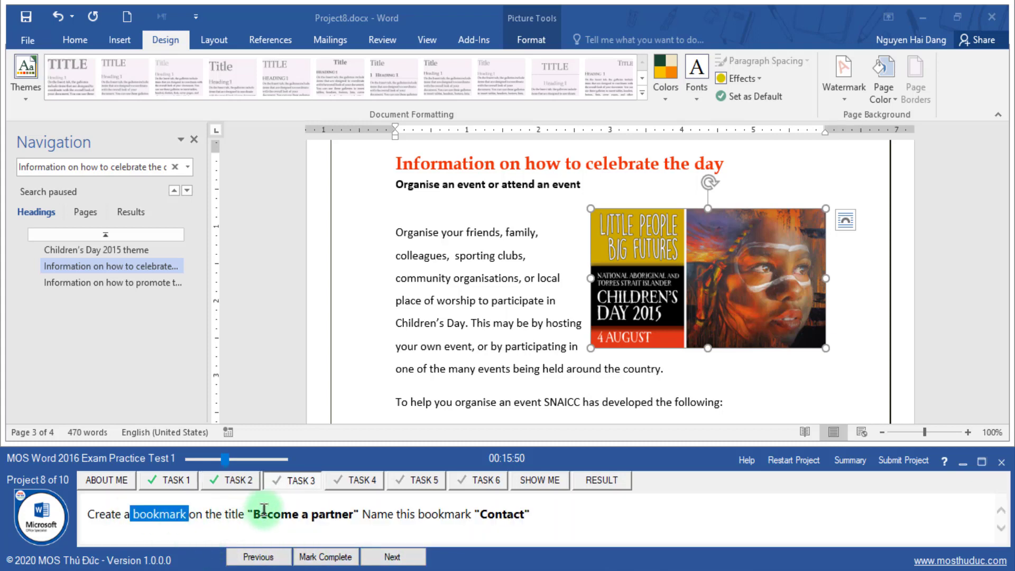
{"action": "left_click_drag", "start_coordinate": [252, 515], "coordinate": [325, 519]}
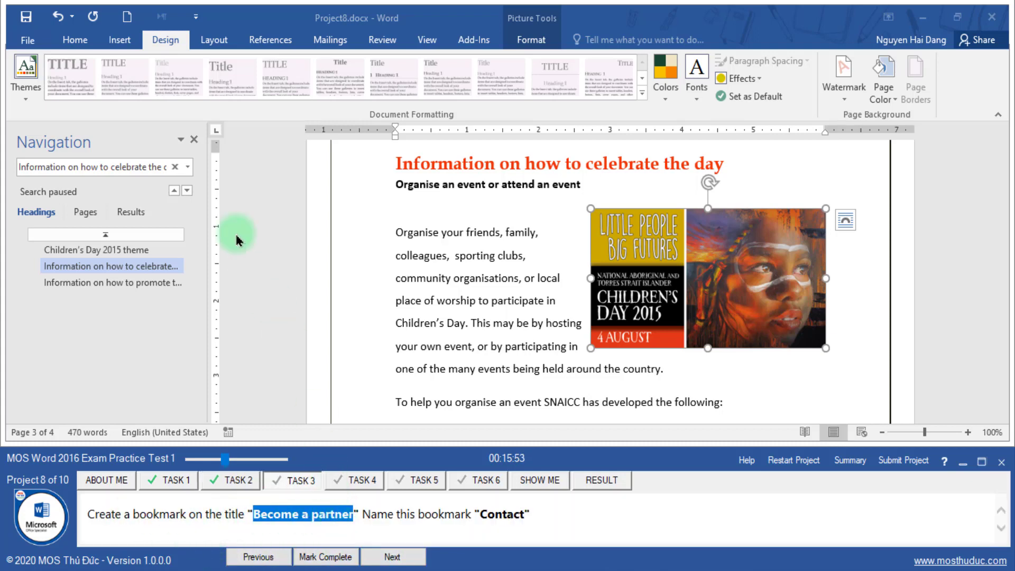
{"action": "left_click", "coordinate": [174, 166]}
{"action": "type", "text": "Become a partner"}
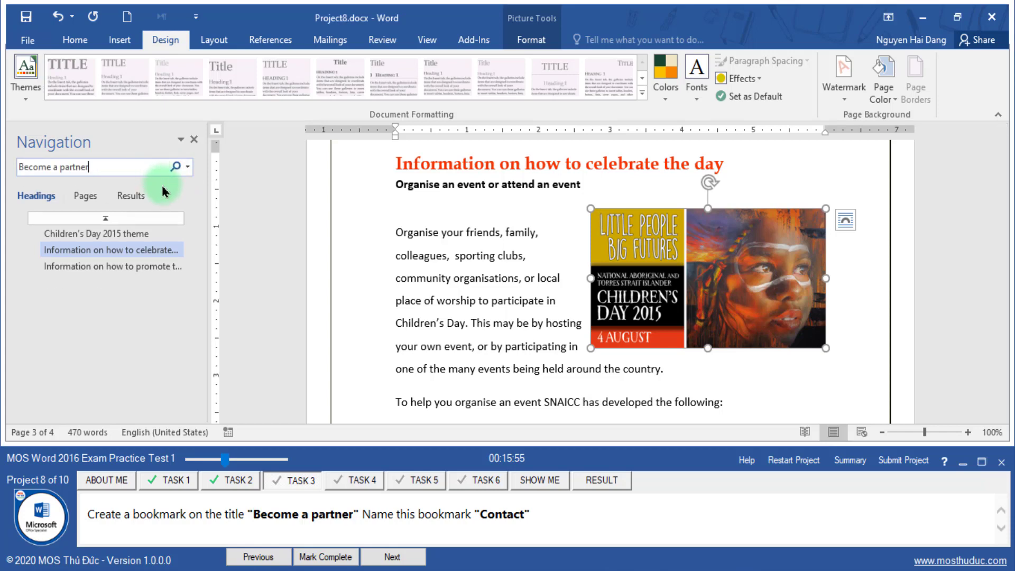
{"action": "left_click", "coordinate": [139, 214]}
{"action": "left_click", "coordinate": [93, 243]}
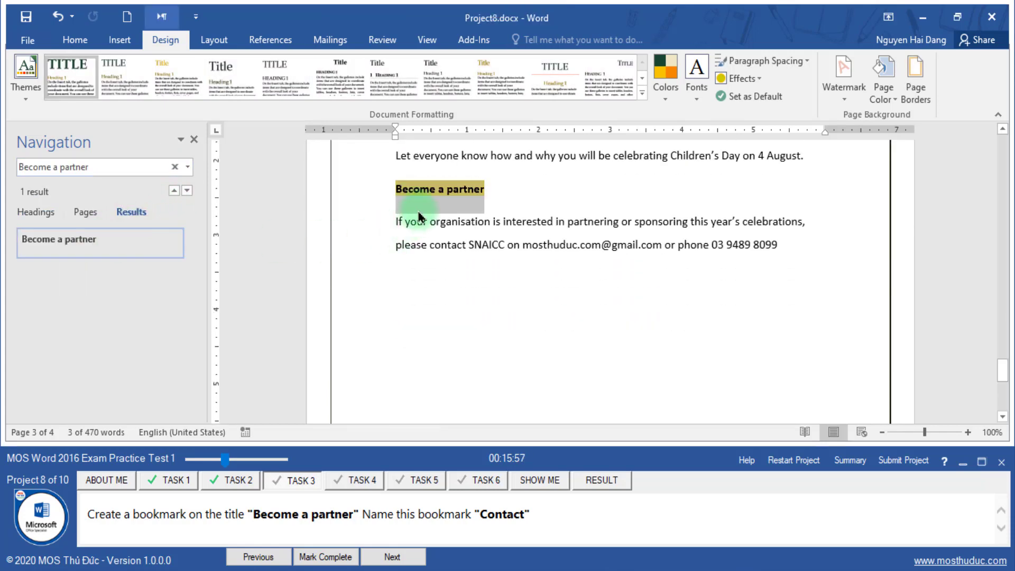
- Add a bookmark named Contact to the title and mark the task done
{"action": "double_click", "coordinate": [500, 513]}
{"action": "key", "text": "ctrl+c"}
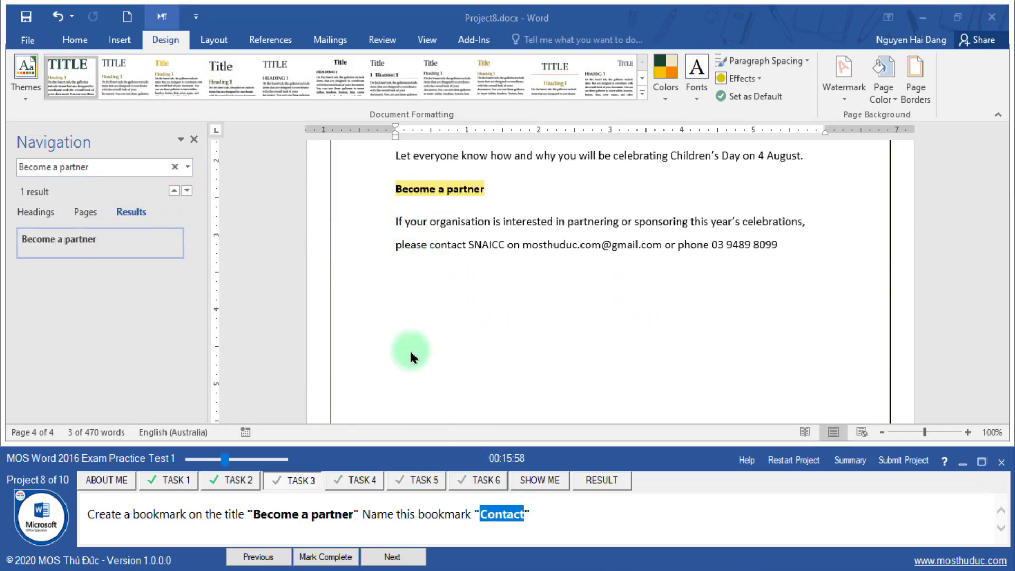
{"action": "left_click", "coordinate": [120, 42]}
{"action": "left_click", "coordinate": [119, 41]}
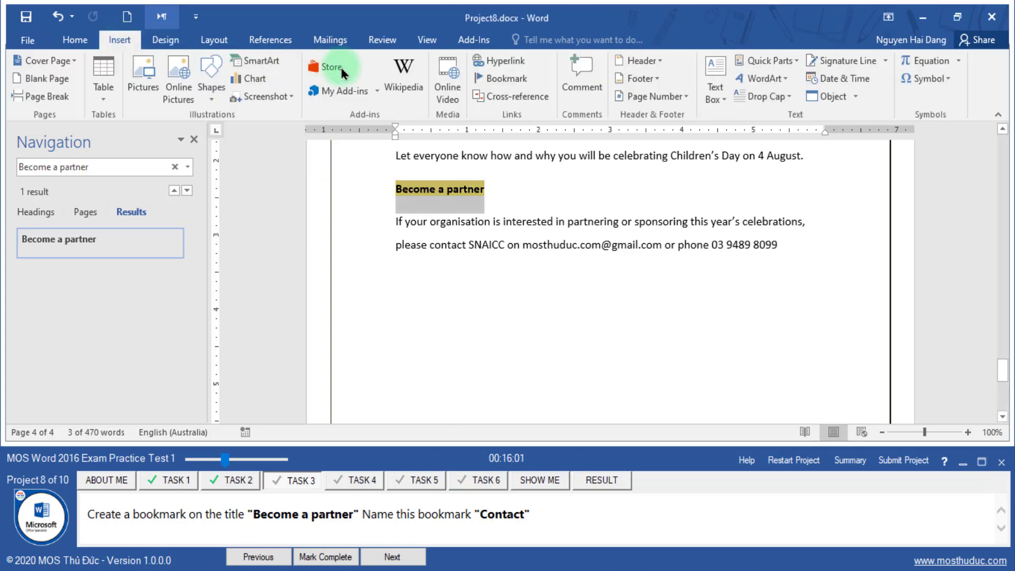
{"action": "left_click", "coordinate": [501, 79]}
{"action": "key", "text": "ctrl+v"}
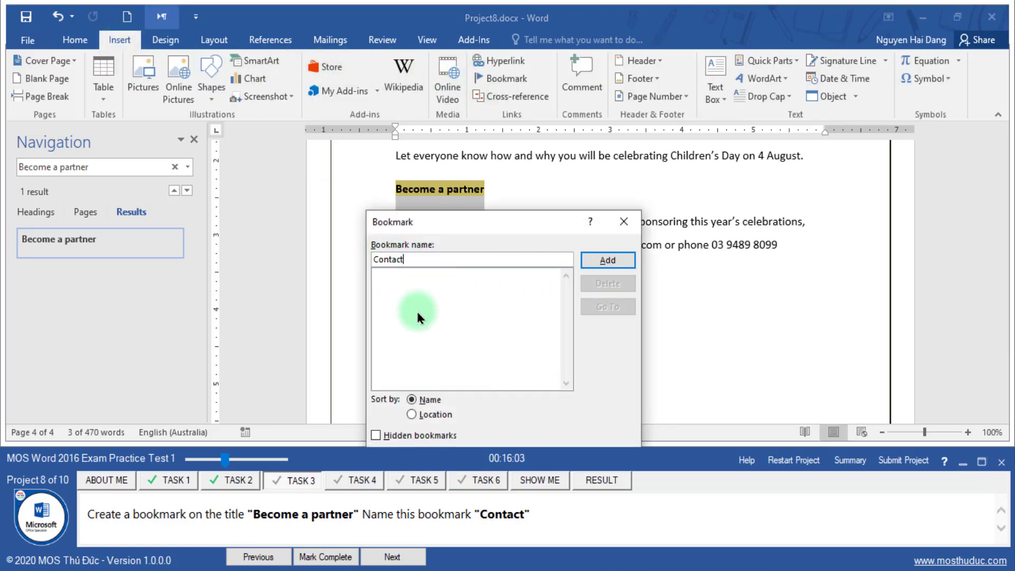
{"action": "double_click", "coordinate": [482, 514]}
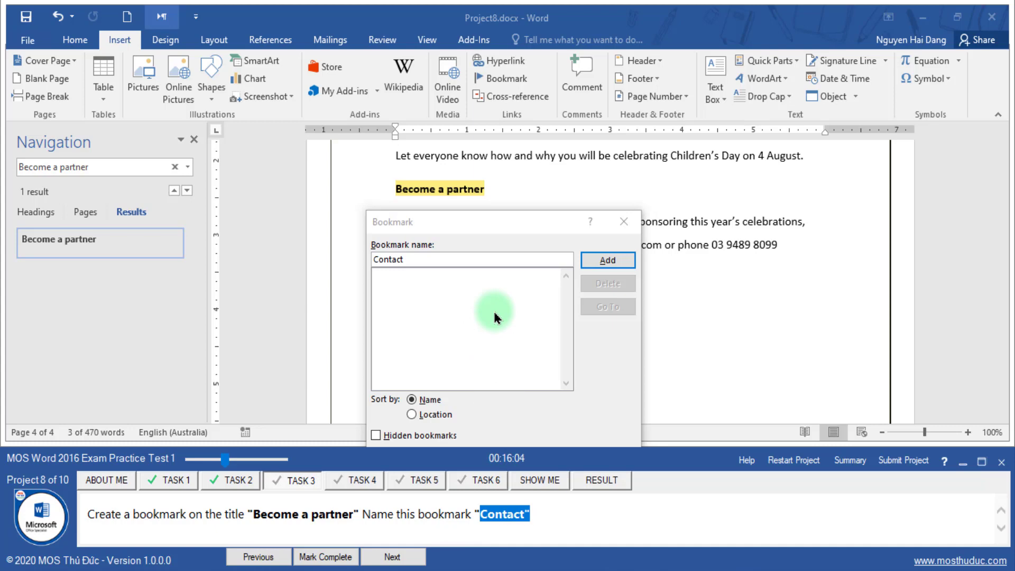
{"action": "left_click", "coordinate": [613, 266]}
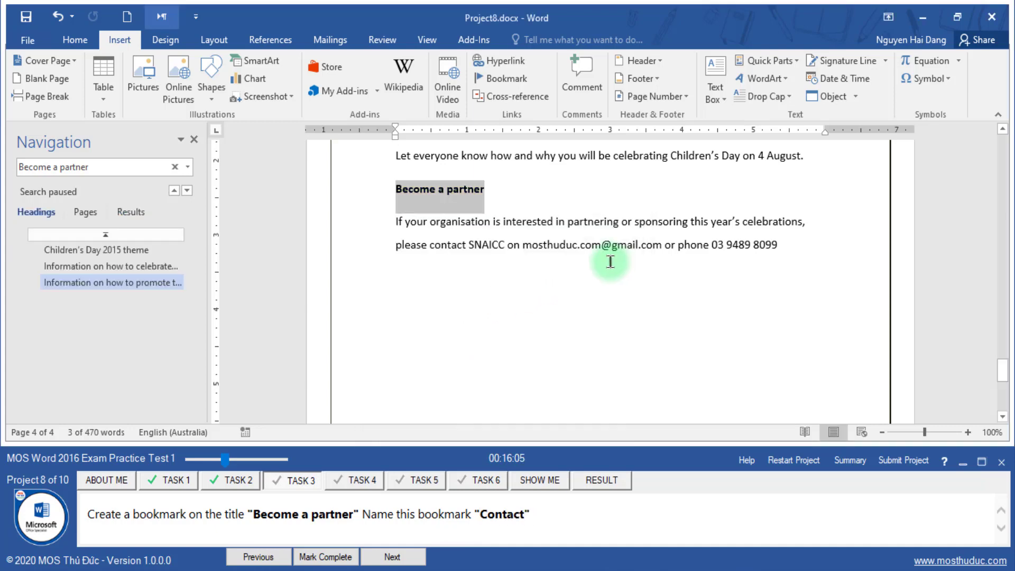
{"action": "left_click", "coordinate": [331, 556]}
{"action": "left_click", "coordinate": [388, 557]}
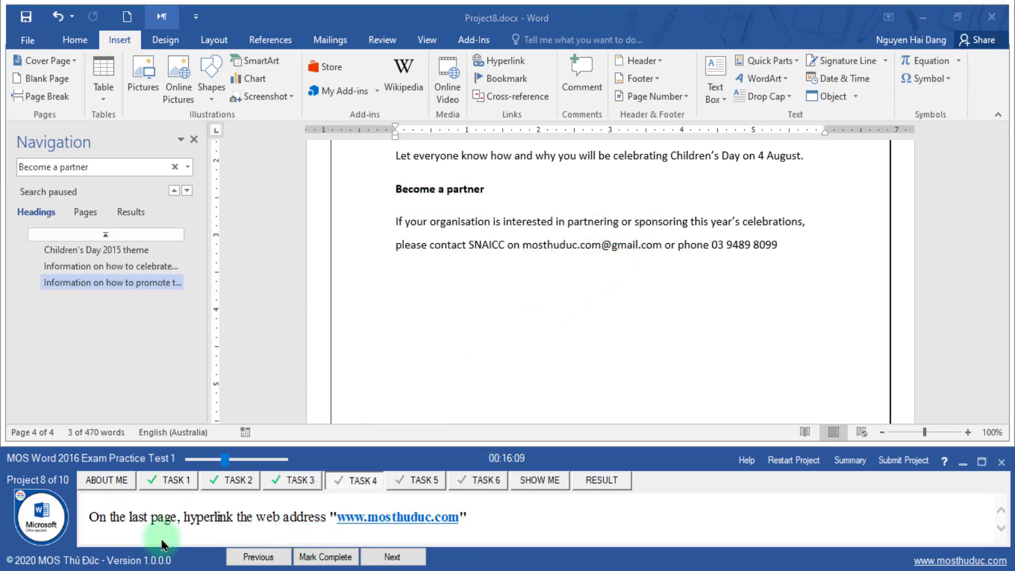
{"action": "left_click_drag", "start_coordinate": [89, 517], "coordinate": [423, 511]}
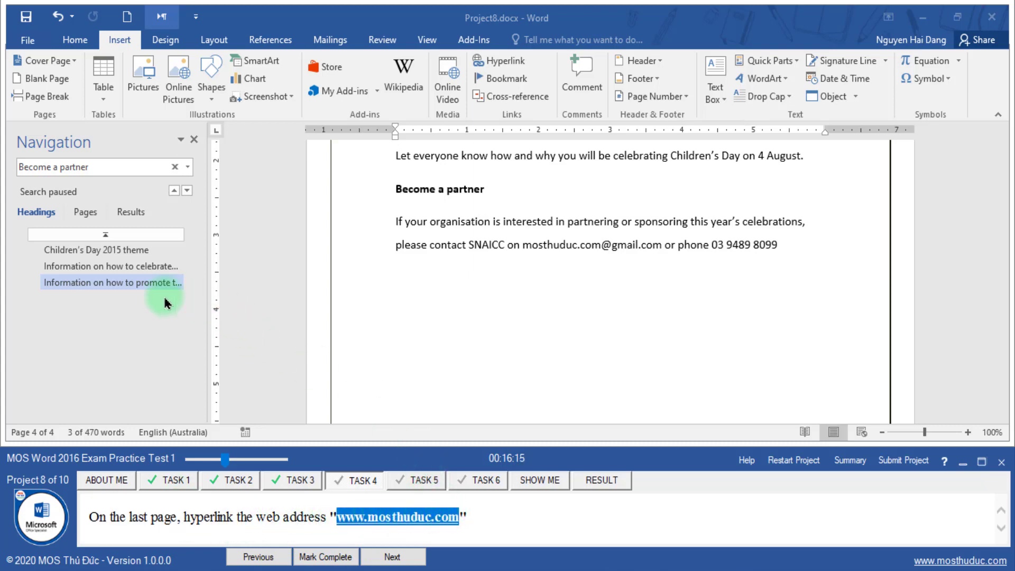
{"action": "left_click", "coordinate": [88, 217]}
{"action": "left_click", "coordinate": [98, 299]}
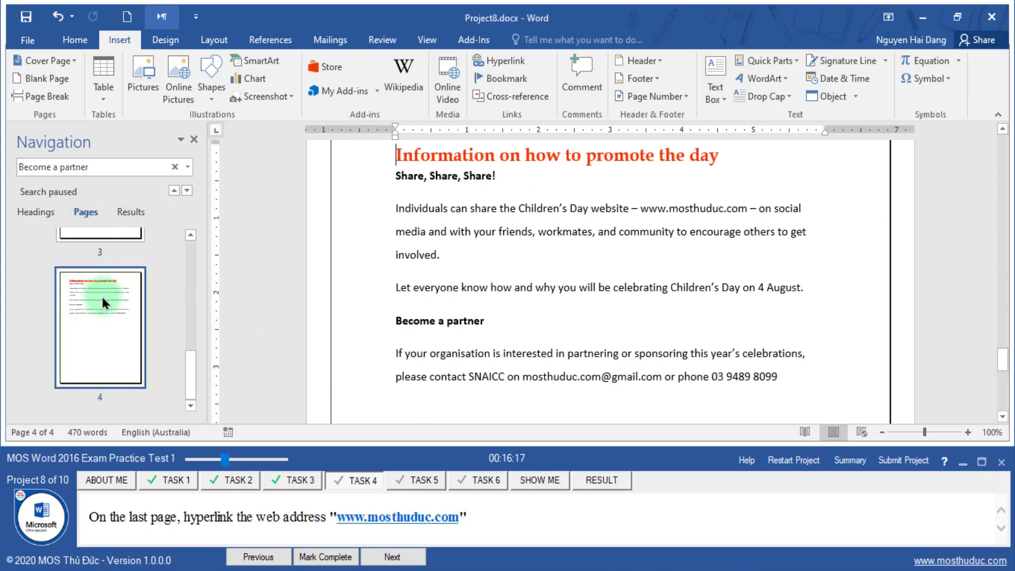
{"action": "left_click_drag", "start_coordinate": [591, 208], "coordinate": [749, 209]}
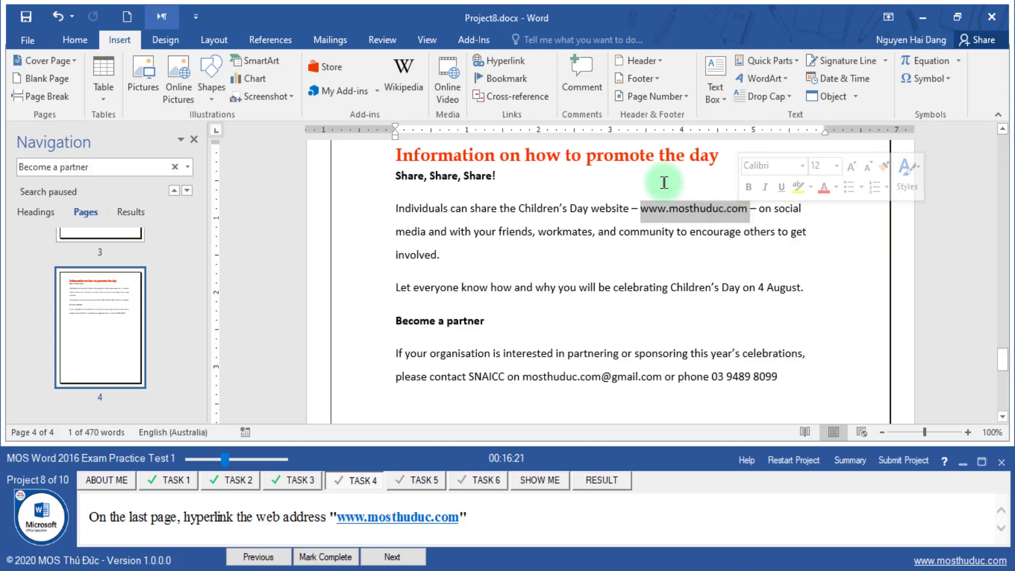
{"action": "left_click", "coordinate": [494, 61]}
{"action": "type", "text": "http://www.mosthuduc.comwww.mosthuduc.com%20"}
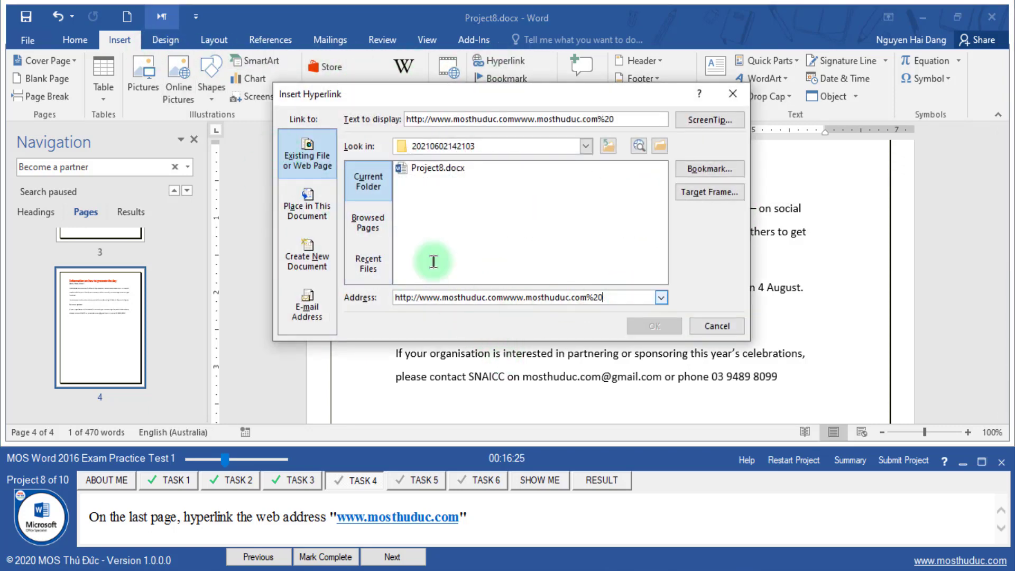
{"action": "key", "text": "shift+End"}
{"action": "key", "text": "Delete"}
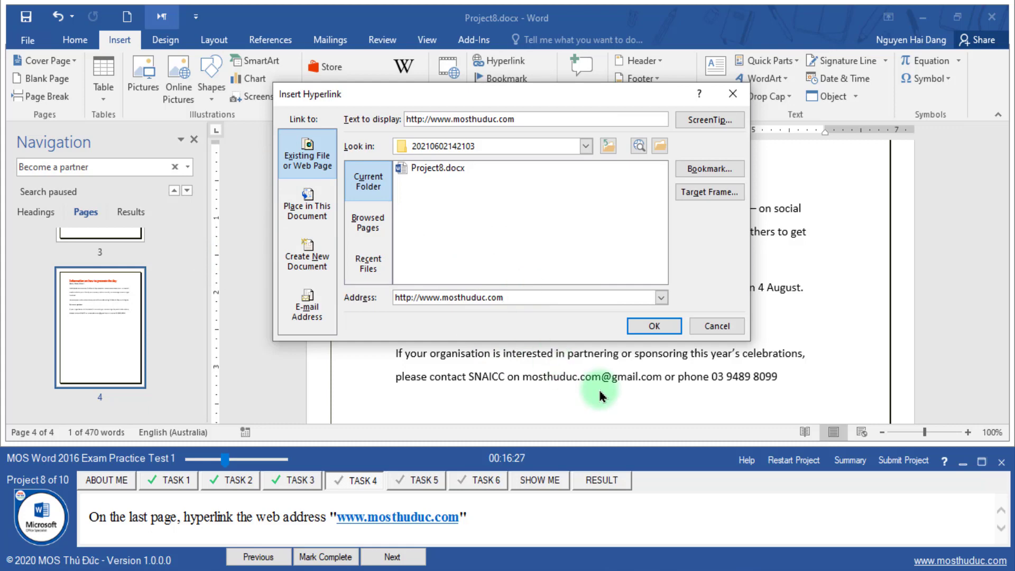
{"action": "left_click", "coordinate": [653, 326]}
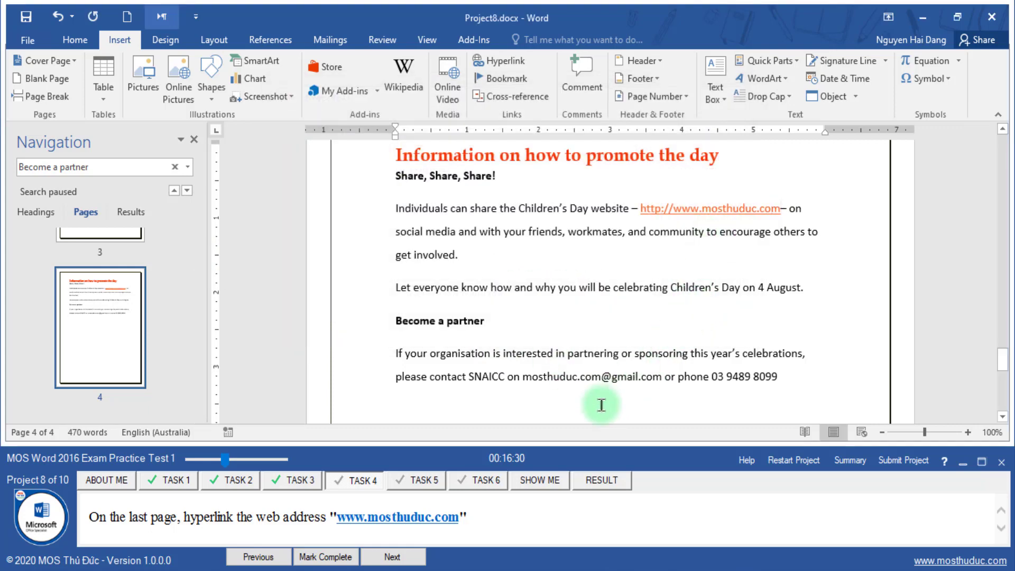
- Mark the hyperlink task done, then search for and select the Director, Tasmanian Aboriginal Children's Centre line
{"action": "left_click", "coordinate": [323, 557]}
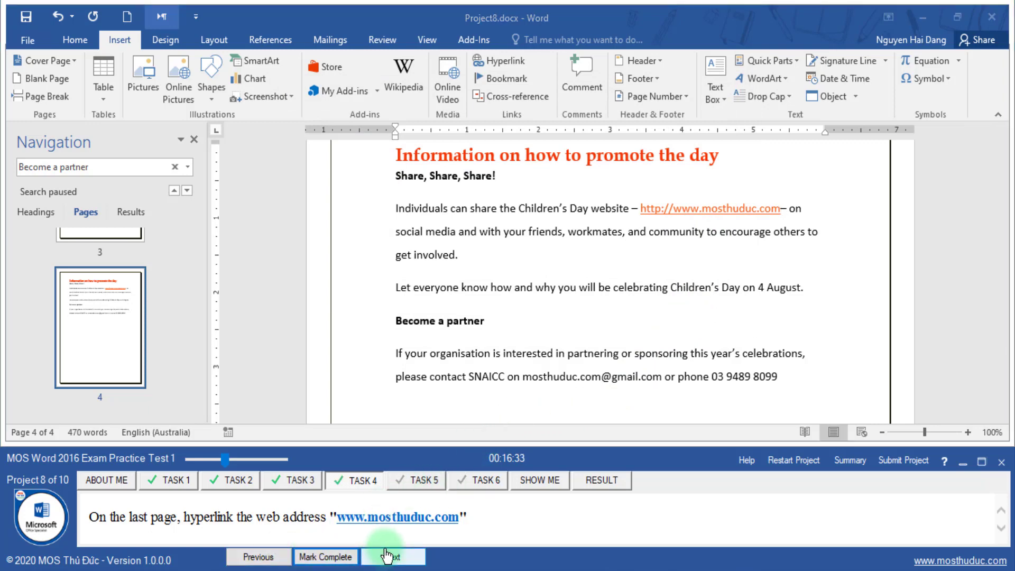
{"action": "left_click", "coordinate": [388, 556]}
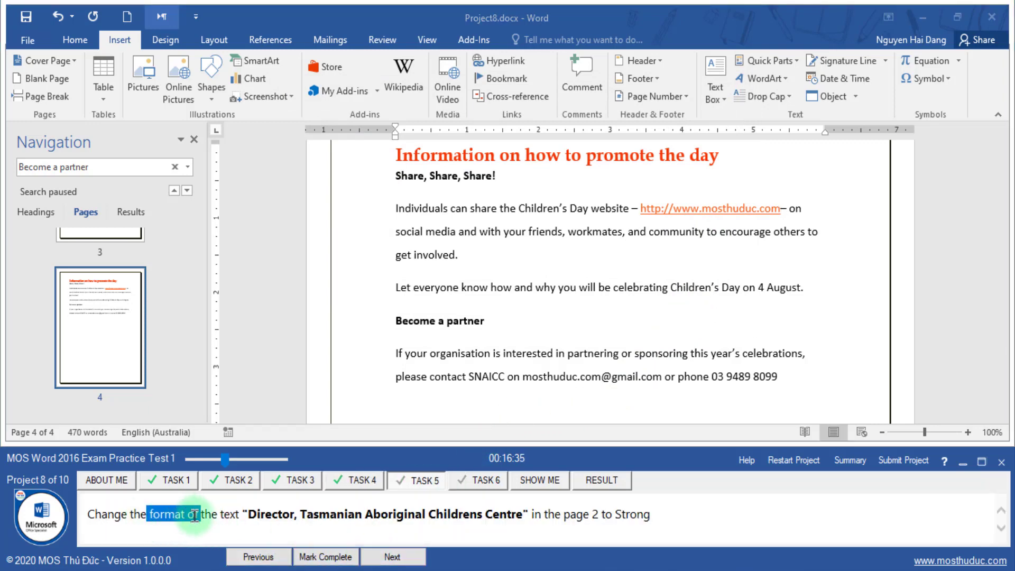
{"action": "left_click_drag", "start_coordinate": [195, 515], "coordinate": [504, 510]}
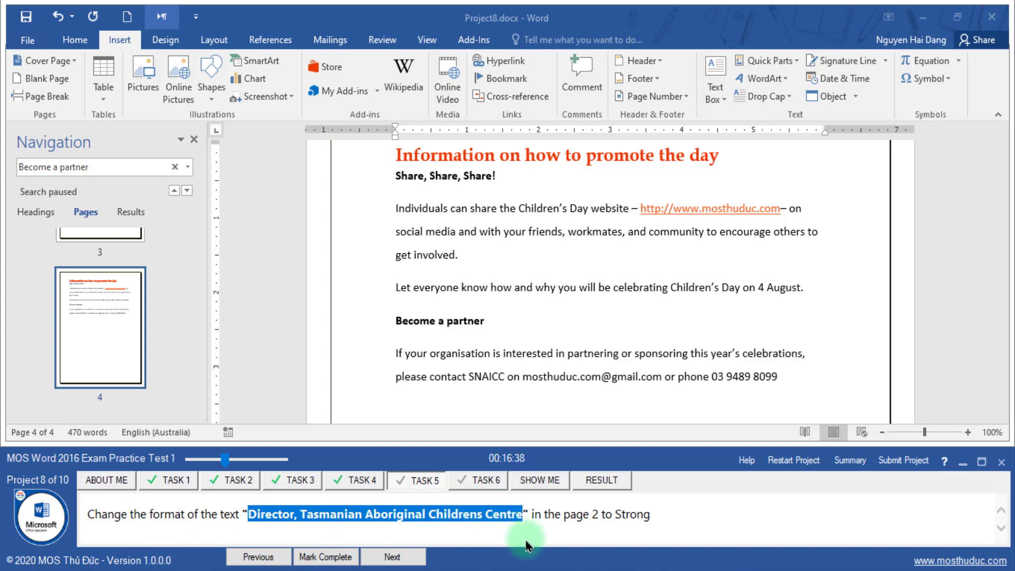
{"action": "left_click_drag", "start_coordinate": [600, 513], "coordinate": [640, 512]}
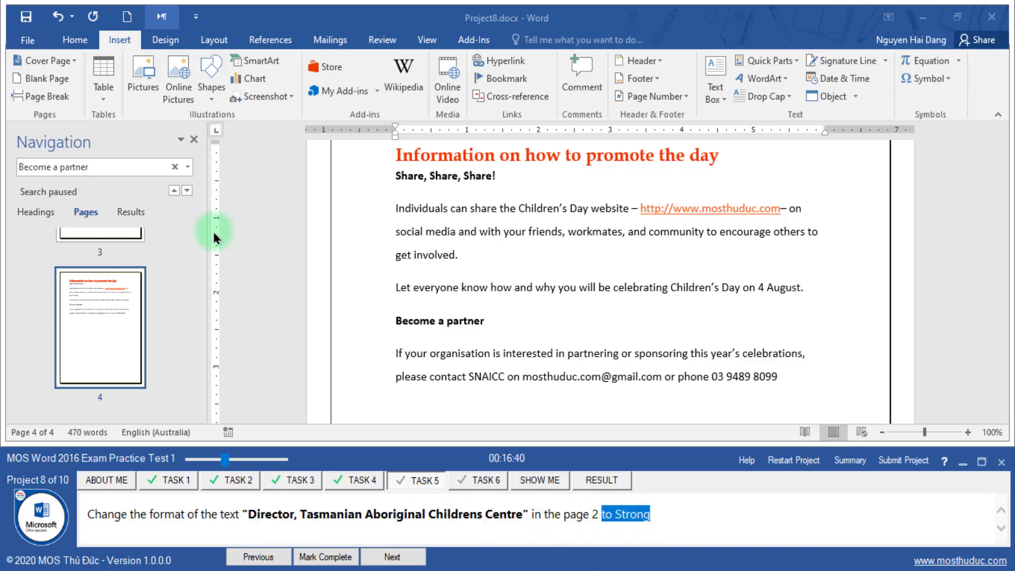
{"action": "left_click", "coordinate": [174, 167]}
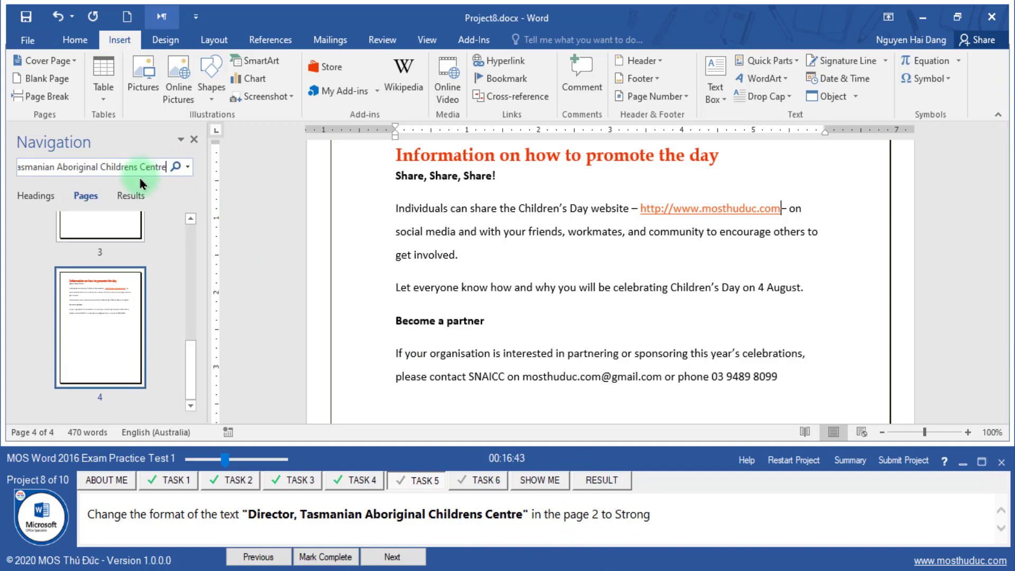
{"action": "left_click", "coordinate": [135, 212]}
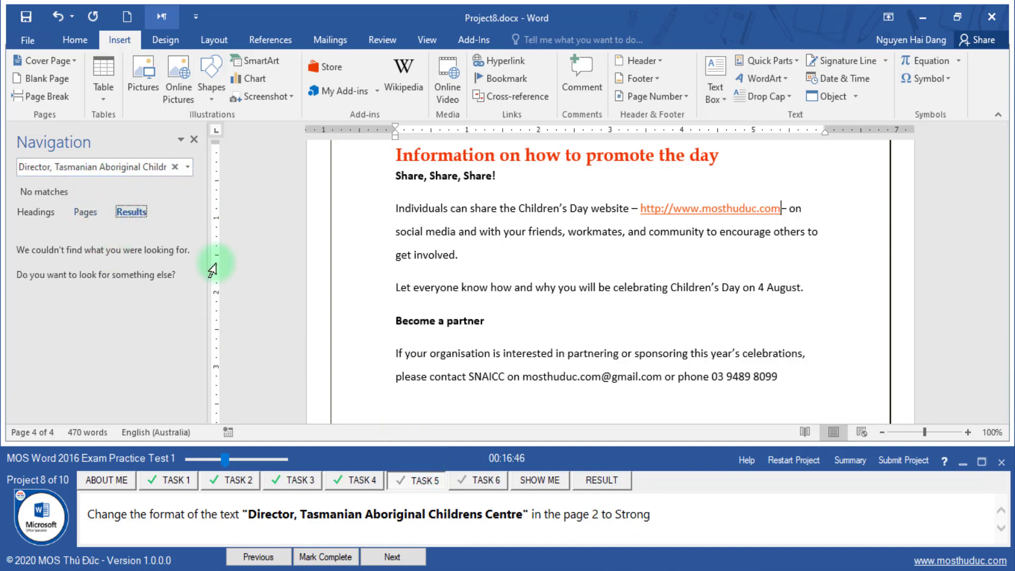
{"action": "left_click", "coordinate": [96, 166]}
{"action": "left_click_drag", "start_coordinate": [78, 167], "coordinate": [236, 170]}
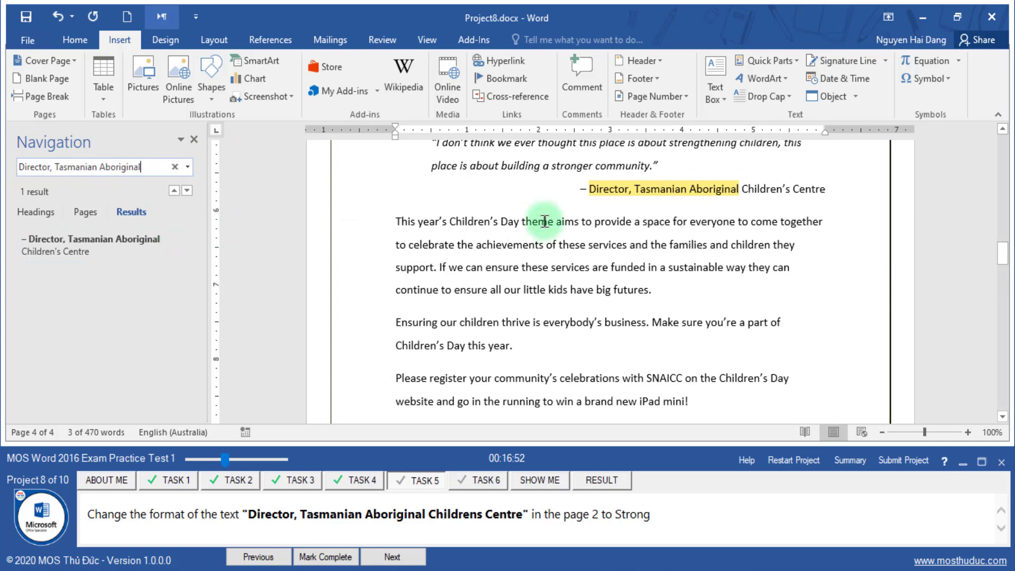
{"action": "left_click", "coordinate": [639, 194]}
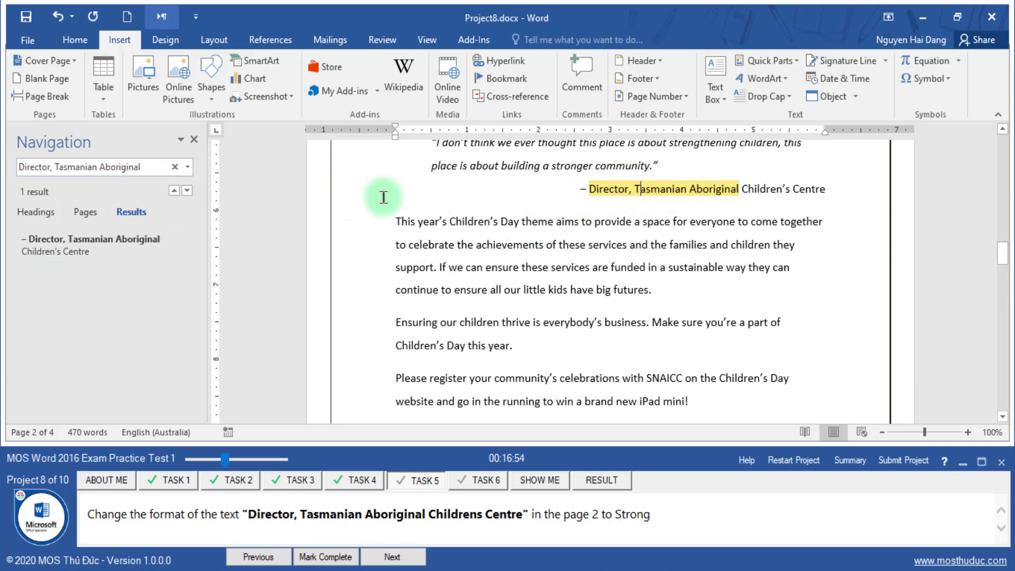
{"action": "left_click", "coordinate": [355, 202]}
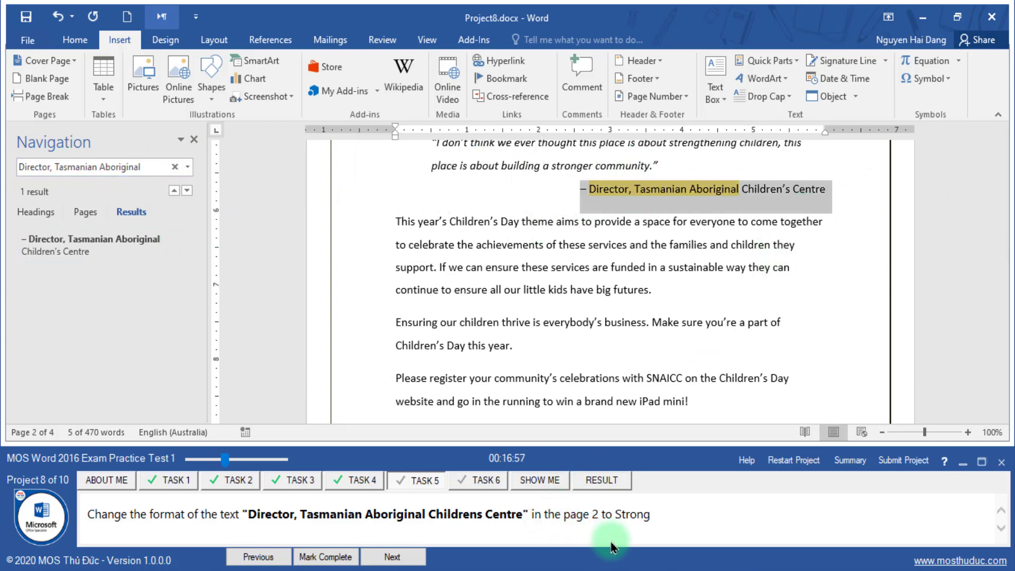
- Apply the Strong style to the attribution line and mark the task complete
{"action": "left_click", "coordinate": [75, 40]}
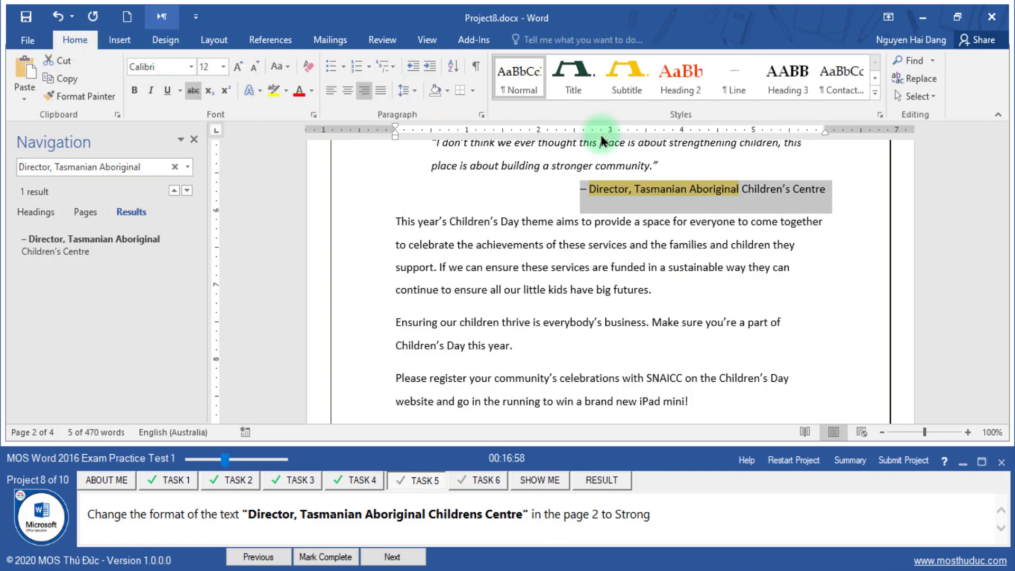
{"action": "left_click", "coordinate": [875, 93]}
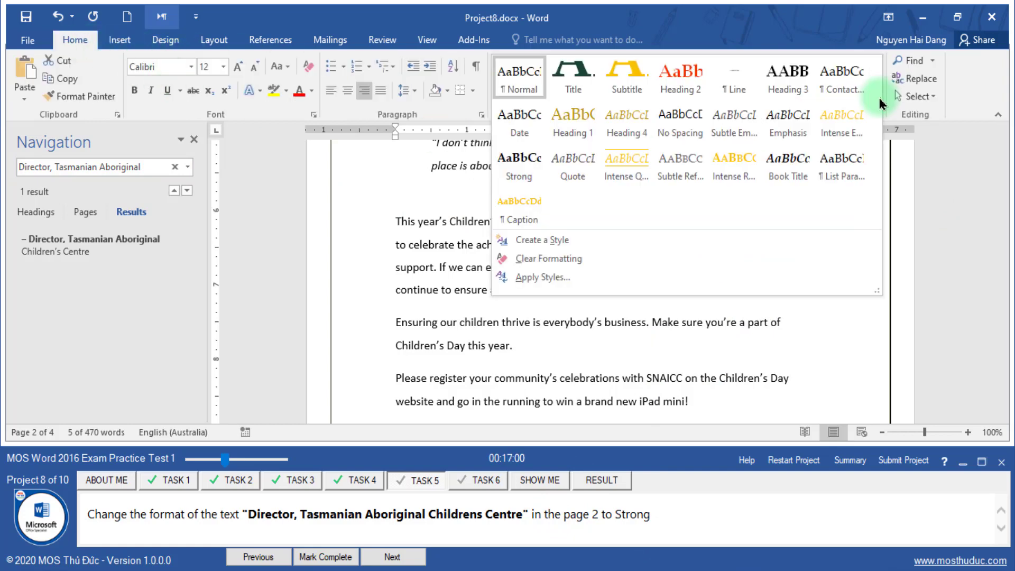
{"action": "left_click", "coordinate": [527, 177]}
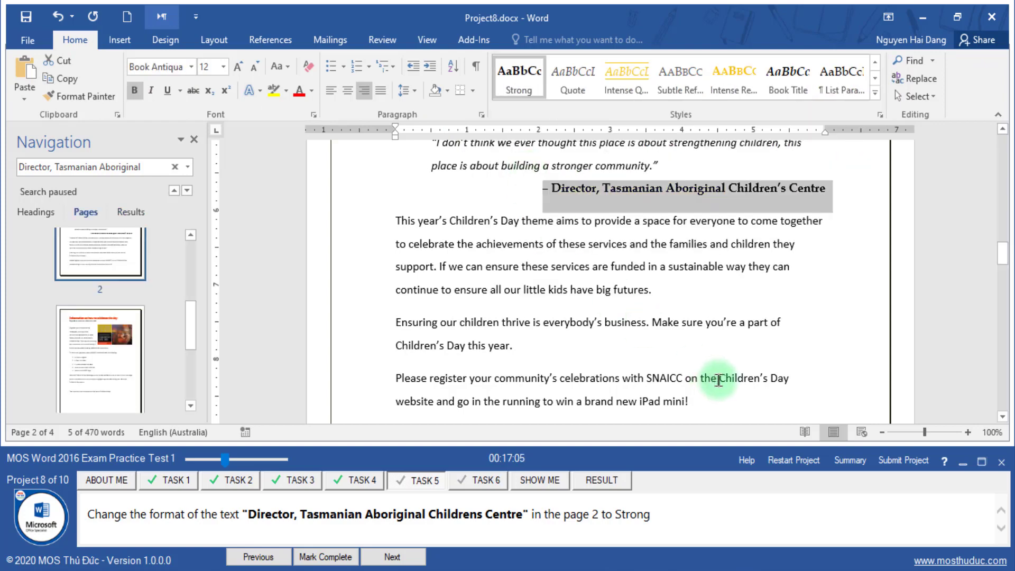
{"action": "left_click", "coordinate": [334, 558]}
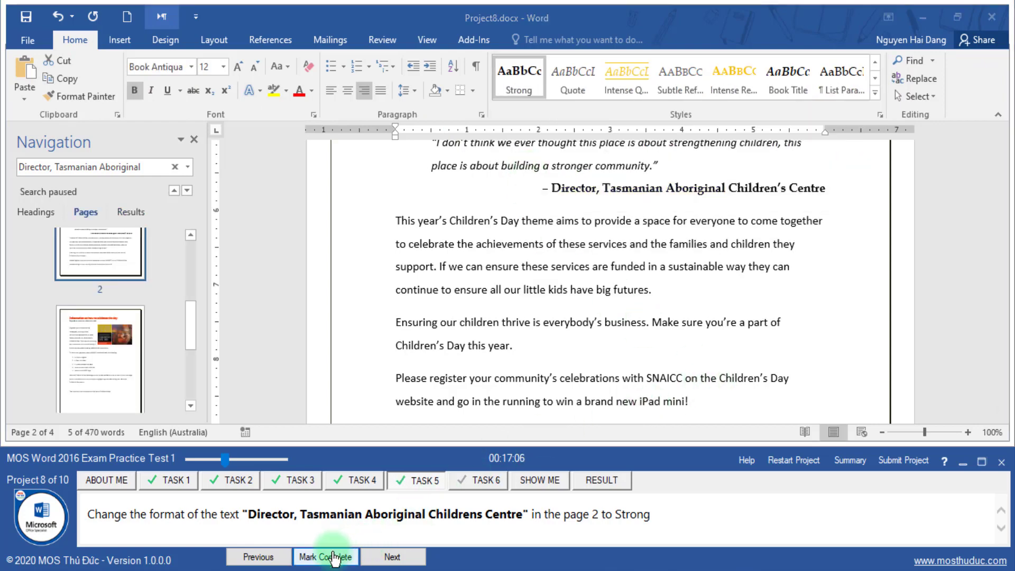
- Open task 6, search for LITTLE PEOPLE BIG FUTURES, and select it below the page 1 title
{"action": "left_click", "coordinate": [394, 556]}
{"action": "left_click_drag", "start_coordinate": [88, 514], "coordinate": [343, 514]}
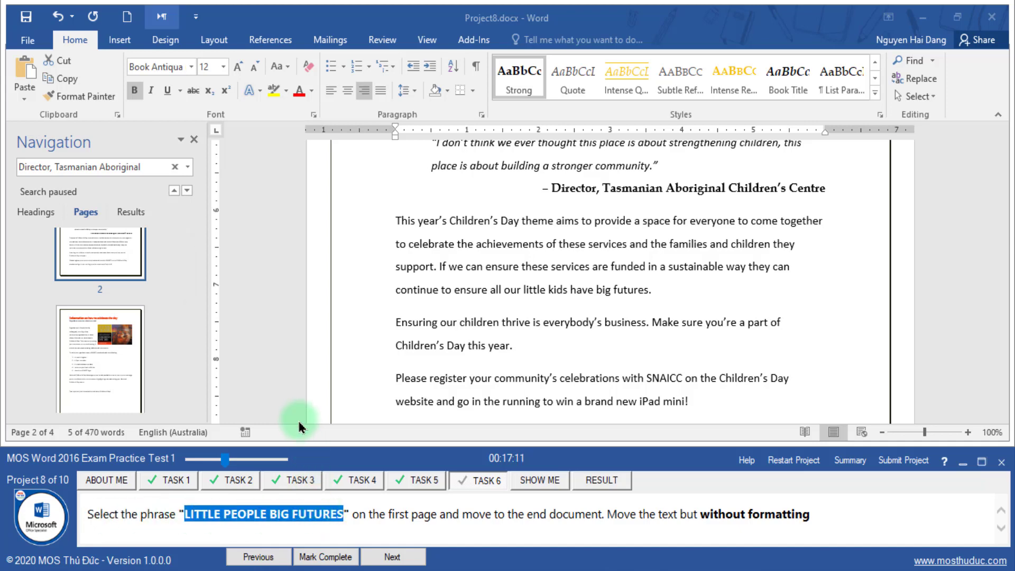
{"action": "left_click", "coordinate": [174, 167]}
{"action": "type", "text": "LITTLE PEOPLE BIG FUTURES"}
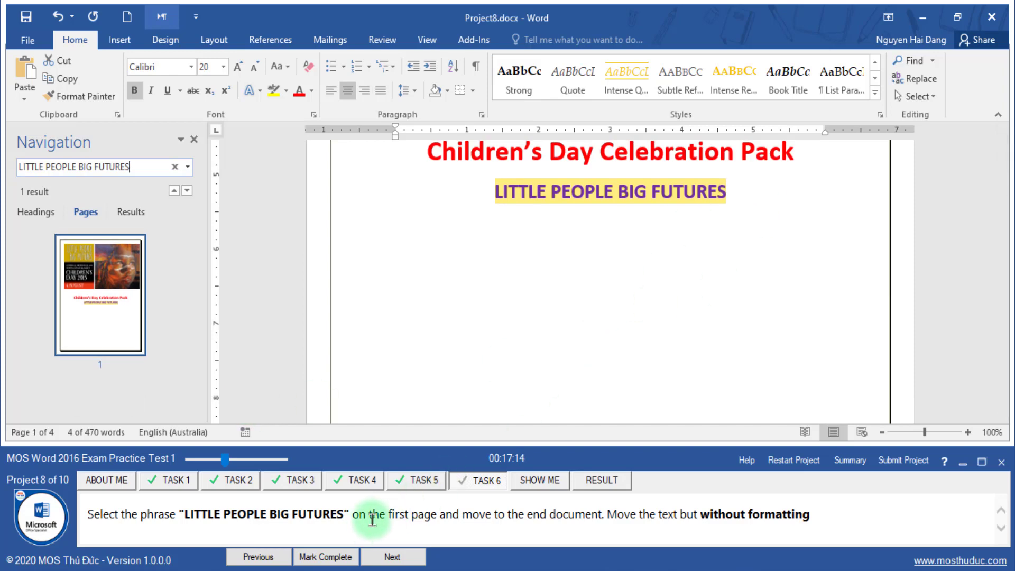
{"action": "double_click", "coordinate": [392, 516]}
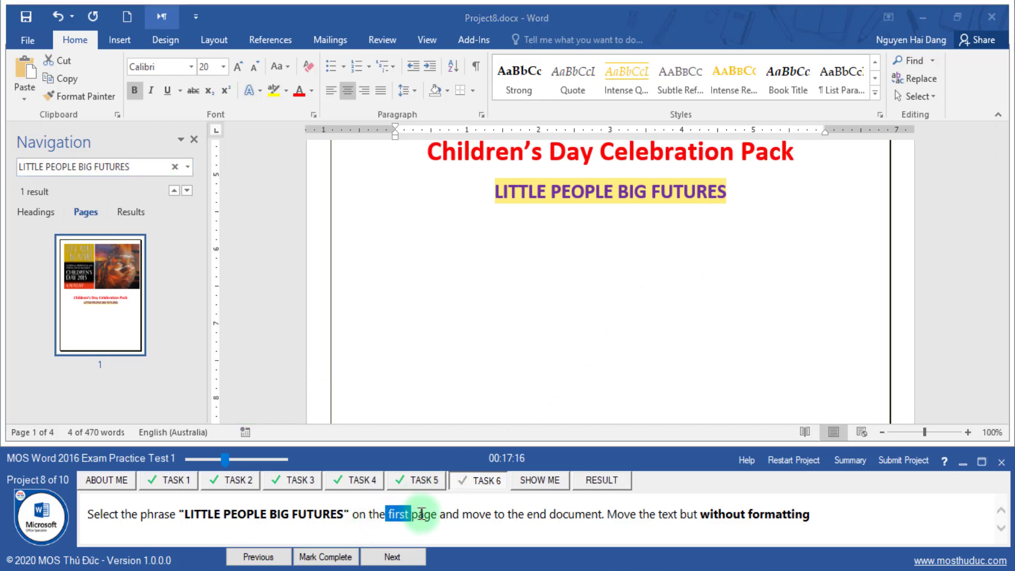
{"action": "left_click", "coordinate": [146, 318]}
{"action": "left_click", "coordinate": [130, 212]}
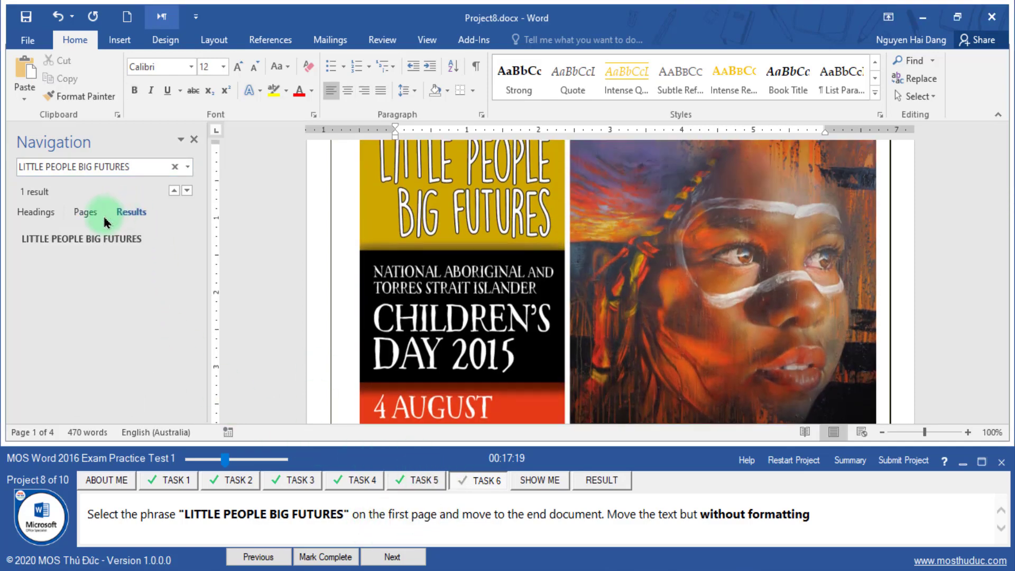
{"action": "left_click", "coordinate": [89, 239]}
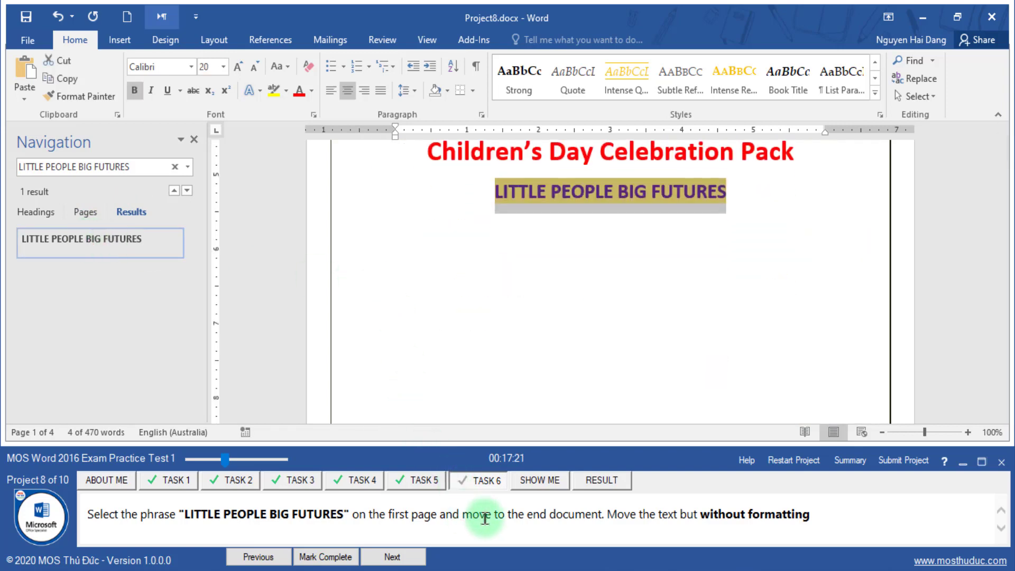
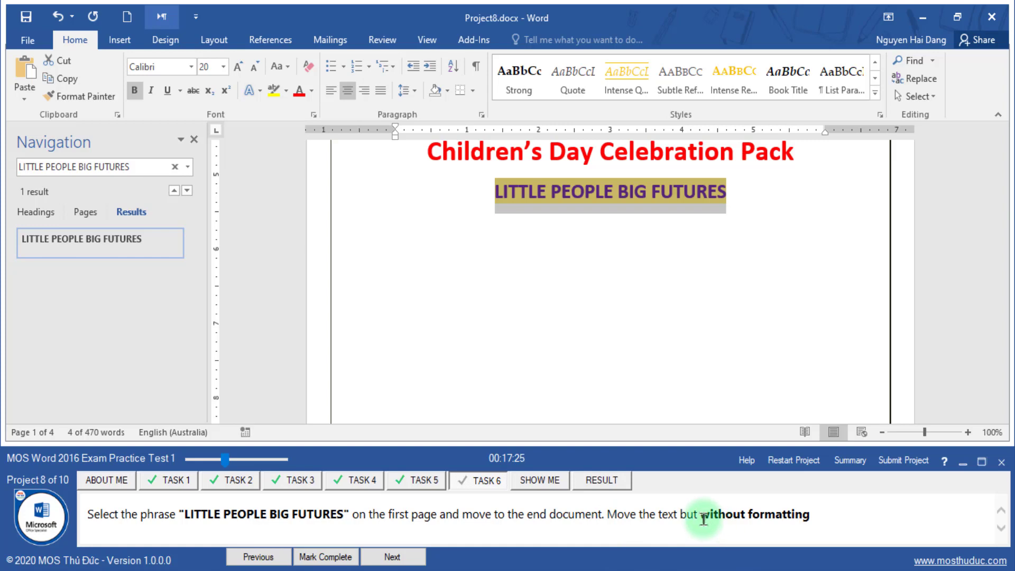
- Cut the LITTLE PEOPLE BIG FUTURES heading from page 1
{"action": "left_click_drag", "start_coordinate": [700, 519], "coordinate": [805, 520]}
{"action": "left_click_drag", "start_coordinate": [641, 193], "coordinate": [621, 194]}
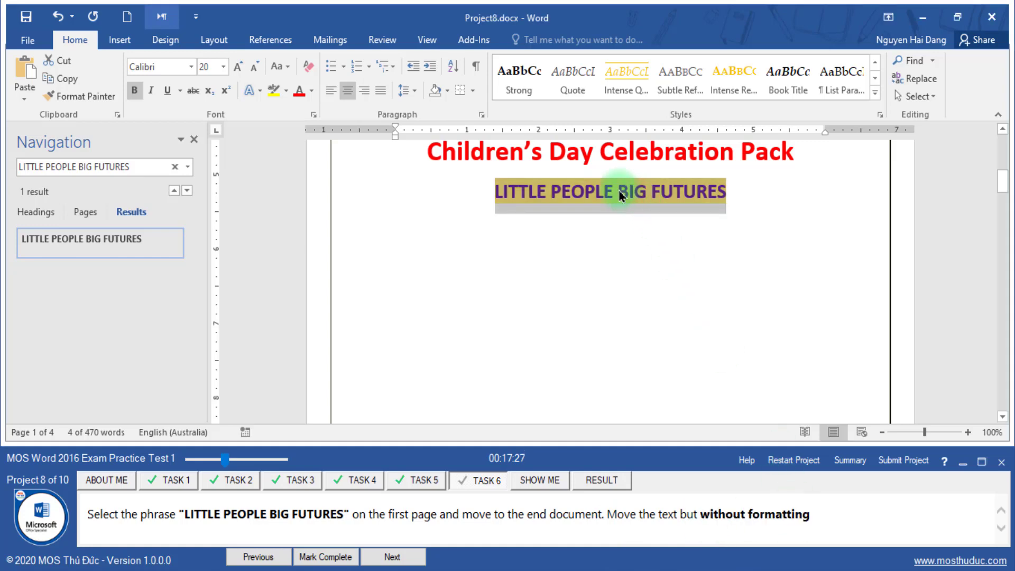
{"action": "right_click", "coordinate": [621, 195]}
{"action": "left_click", "coordinate": [608, 218]}
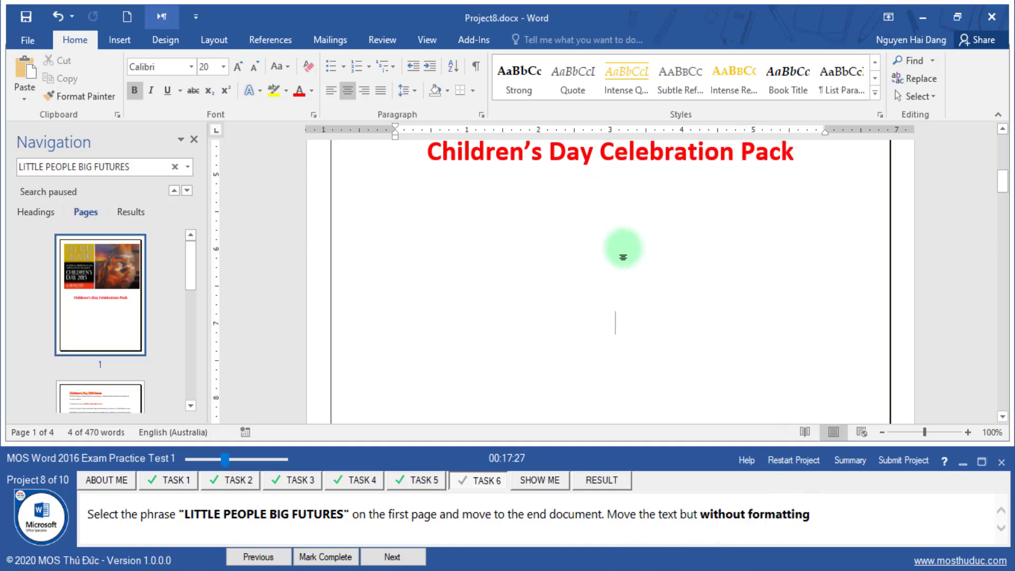
- Paste the heading at the end of page 4 with Keep Text Only, then mark the task complete
{"action": "left_click", "coordinate": [119, 388]}
{"action": "scroll", "coordinate": [106, 375], "scroll_direction": "down", "scroll_amount": 3}
{"action": "left_click", "coordinate": [106, 349]}
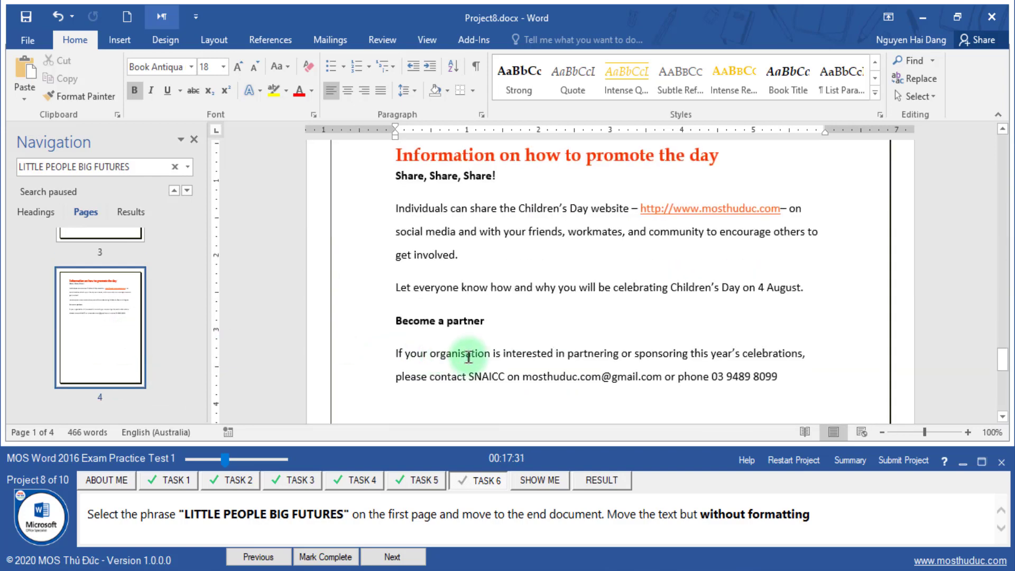
{"action": "scroll", "coordinate": [468, 357], "scroll_direction": "down", "scroll_amount": 3}
{"action": "left_click", "coordinate": [418, 259]}
{"action": "right_click", "coordinate": [405, 262]}
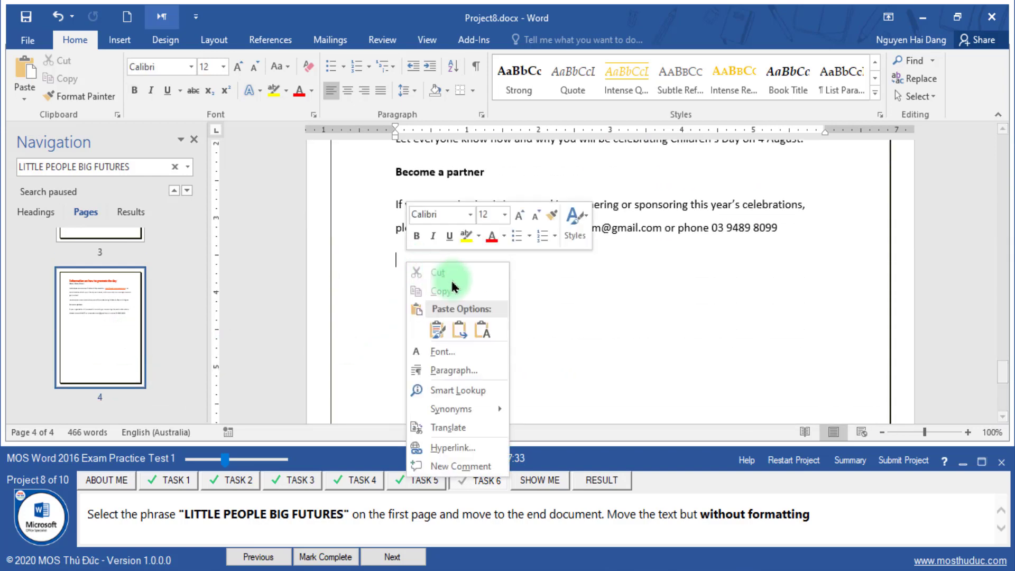
{"action": "left_click", "coordinate": [482, 331]}
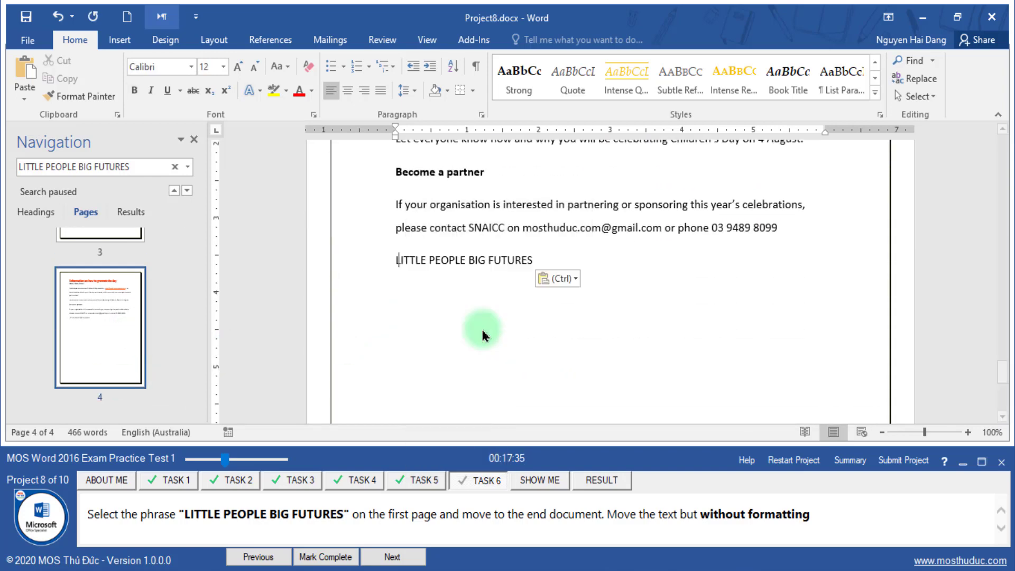
{"action": "left_click_drag", "start_coordinate": [680, 514], "coordinate": [810, 520]}
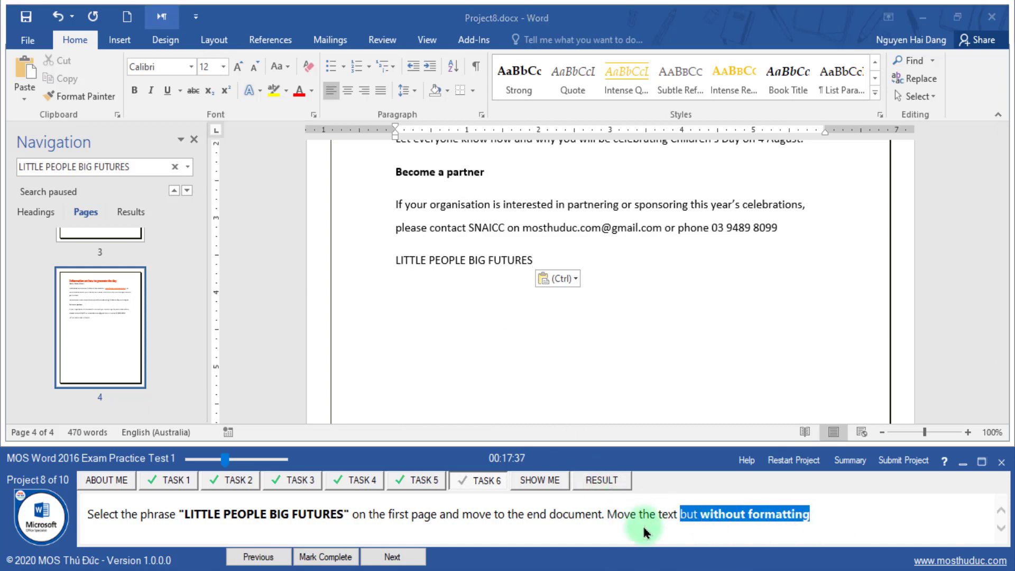
{"action": "left_click", "coordinate": [336, 555]}
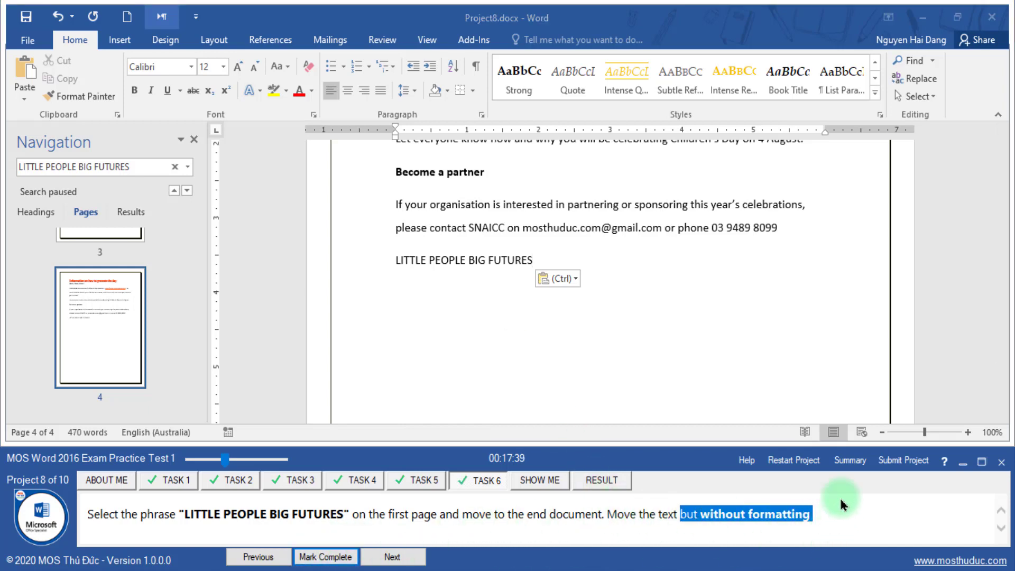
- Submit Project 8, save and close it, and bring up Project 9's first task
{"action": "left_click", "coordinate": [890, 466]}
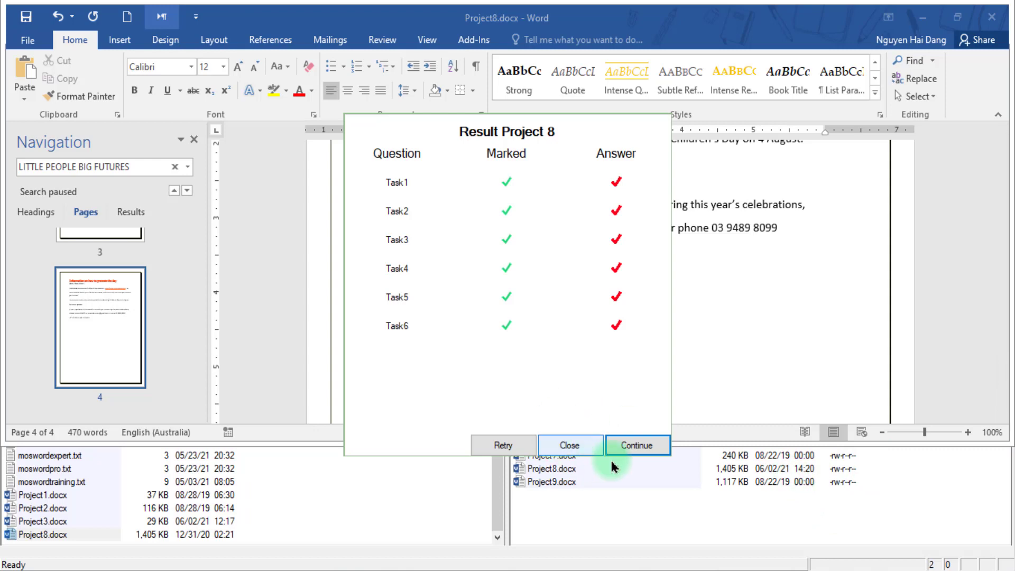
{"action": "left_click", "coordinate": [643, 383]}
{"action": "left_click", "coordinate": [447, 321]}
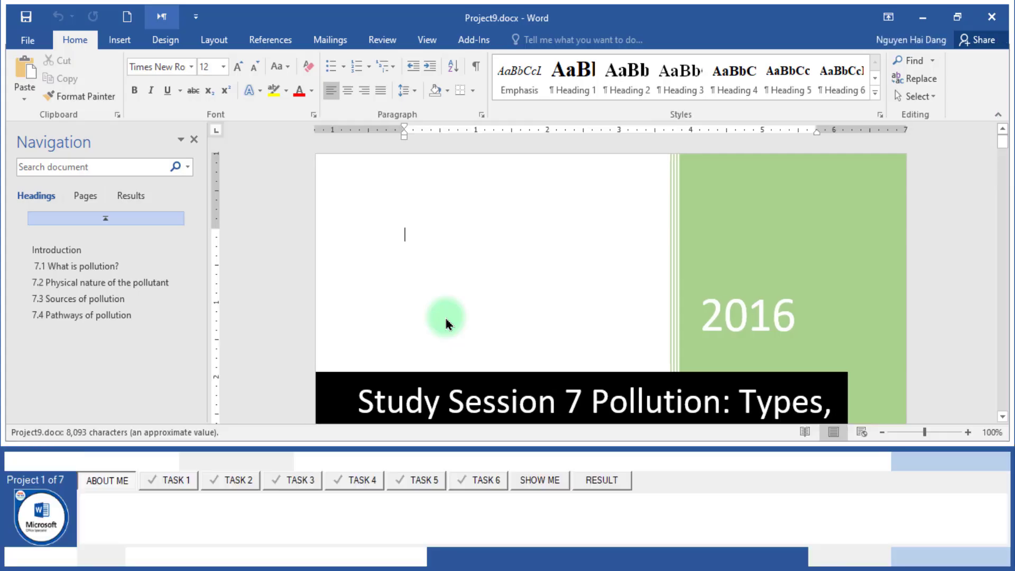
{"action": "left_click", "coordinate": [176, 480]}
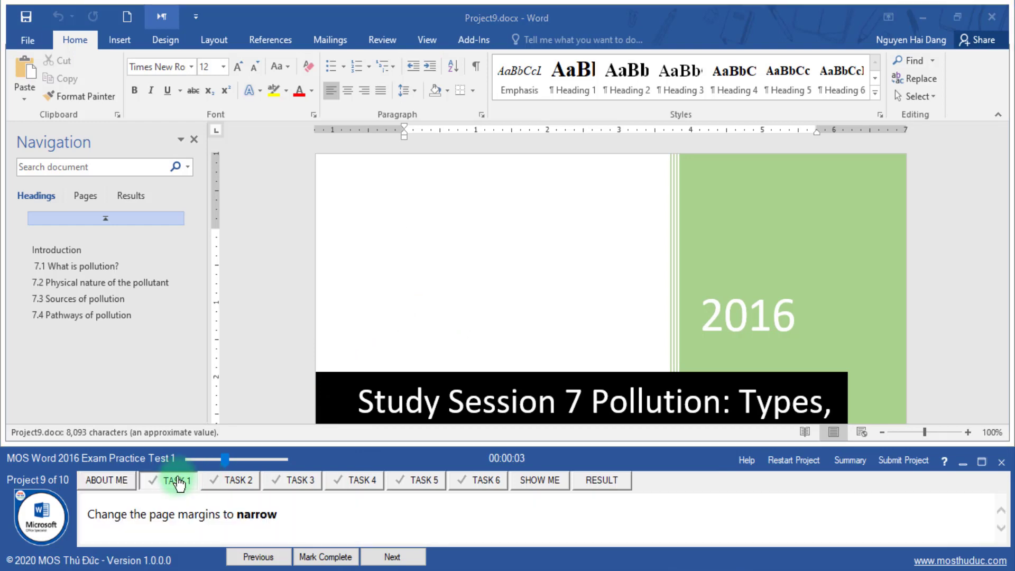
{"action": "left_click_drag", "start_coordinate": [157, 513], "coordinate": [275, 513]}
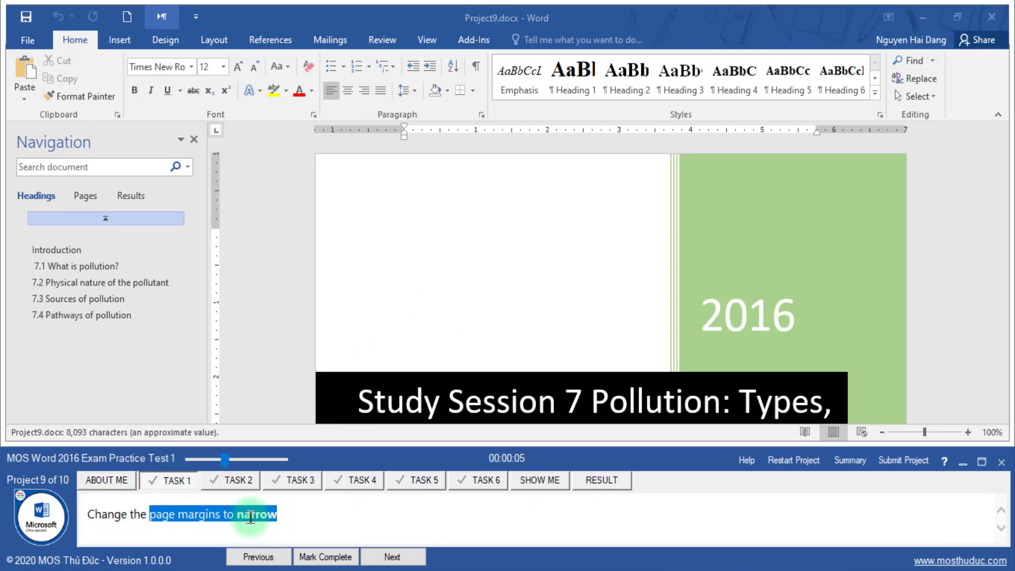
- Apply Narrow margins to Project9 and mark the margin task complete
{"action": "left_click", "coordinate": [260, 287]}
{"action": "left_click", "coordinate": [208, 46]}
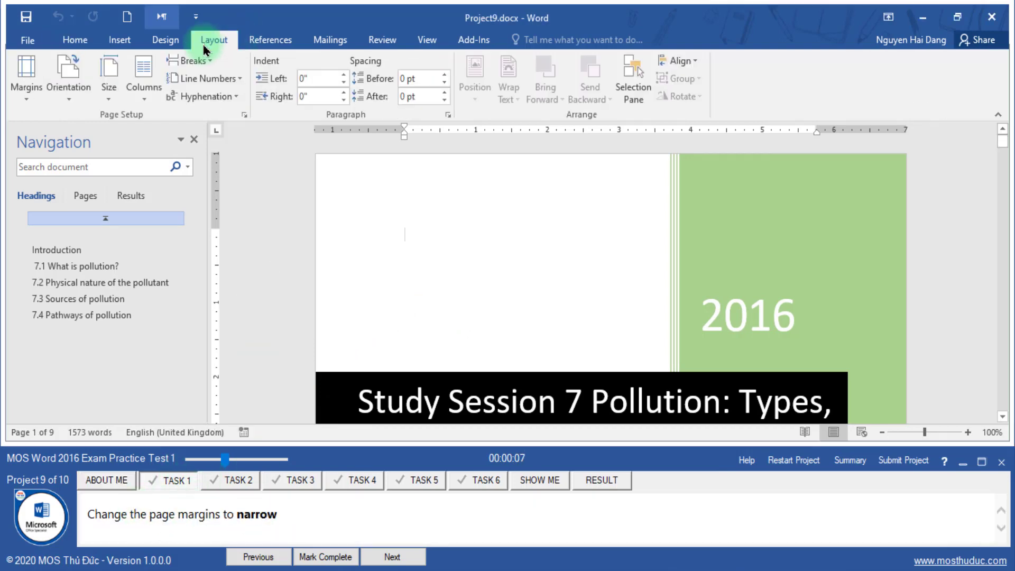
{"action": "left_click", "coordinate": [26, 95]}
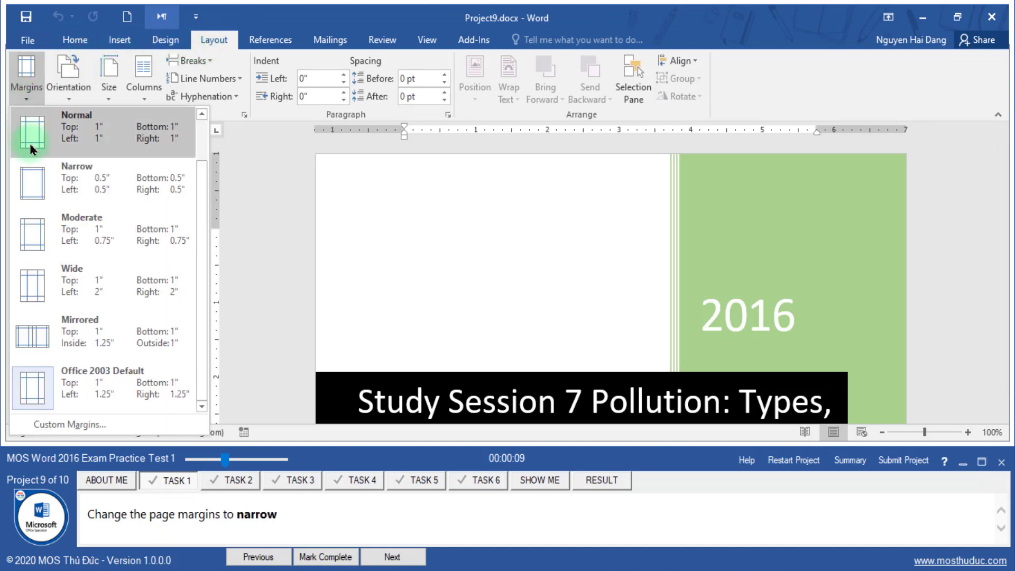
{"action": "left_click", "coordinate": [53, 183]}
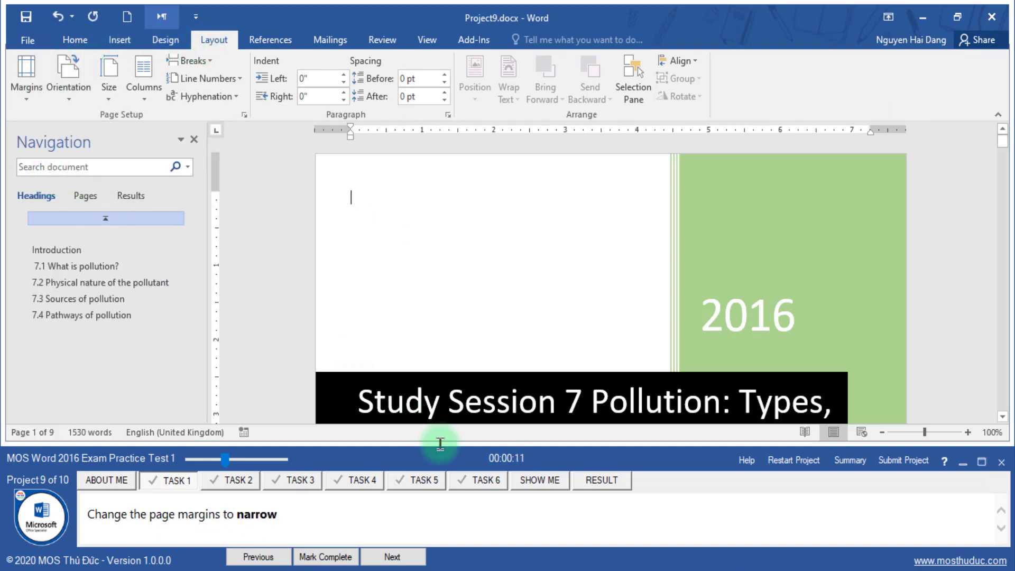
{"action": "left_click", "coordinate": [330, 555]}
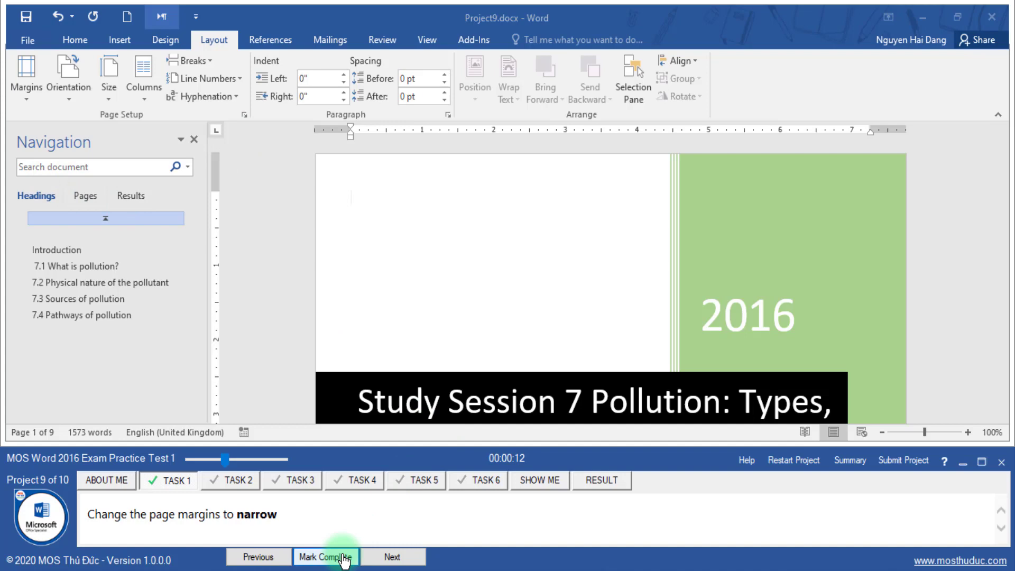
{"action": "left_click", "coordinate": [389, 556]}
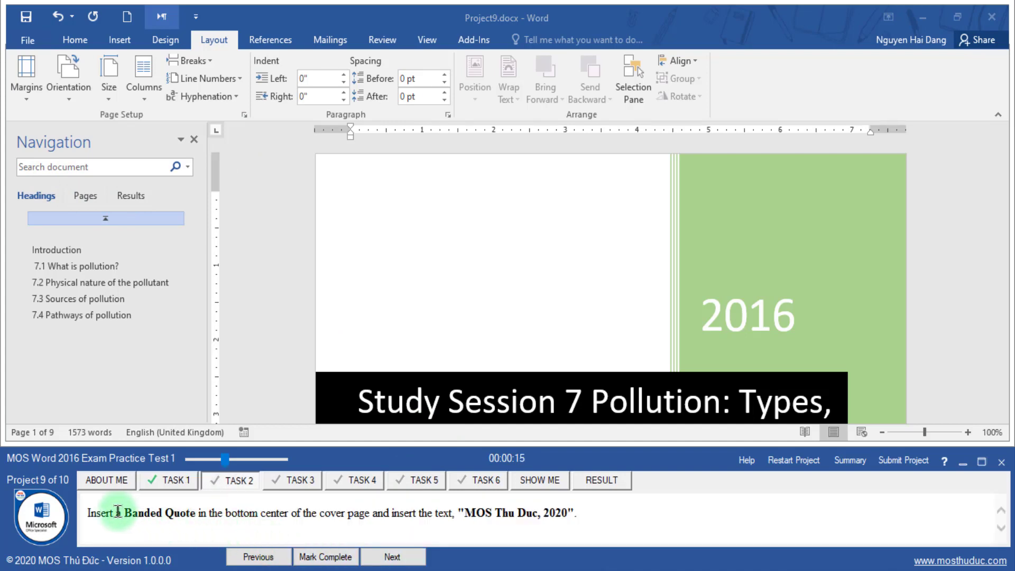
- Insert a Banded Quote text box on the cover page
{"action": "left_click_drag", "start_coordinate": [118, 511], "coordinate": [371, 510]}
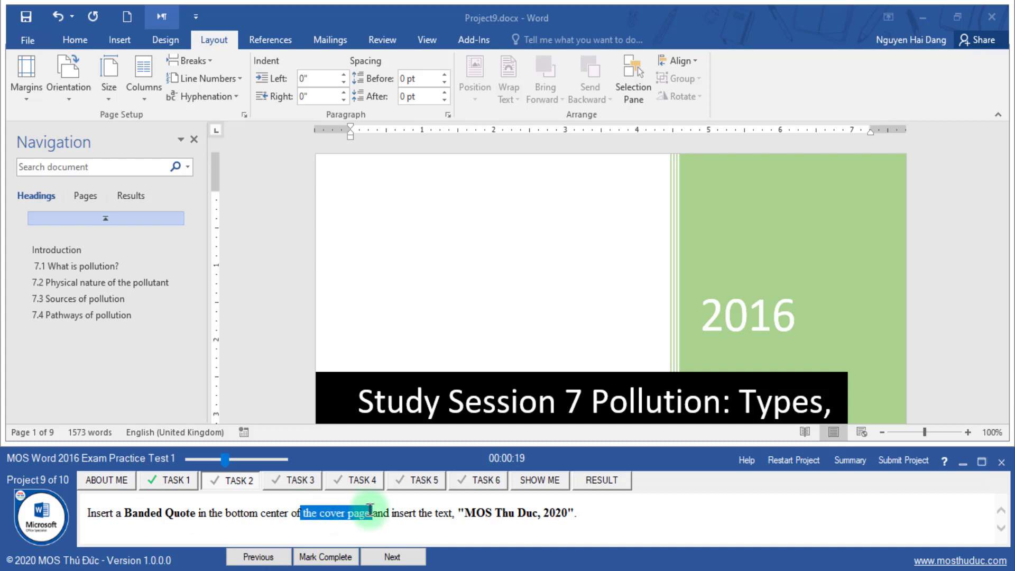
{"action": "left_click", "coordinate": [329, 336]}
{"action": "left_click", "coordinate": [132, 42]}
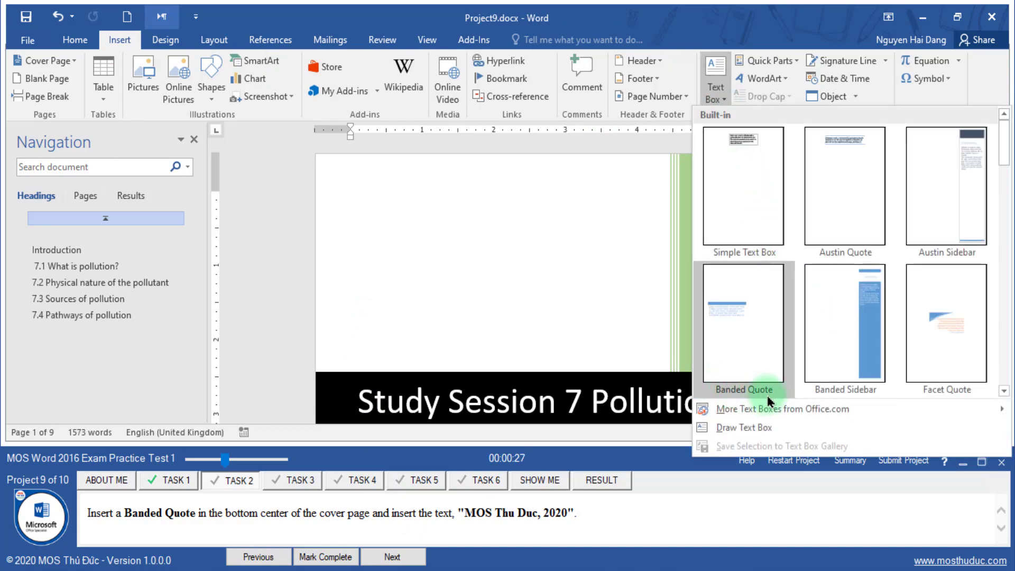
{"action": "left_click", "coordinate": [748, 380]}
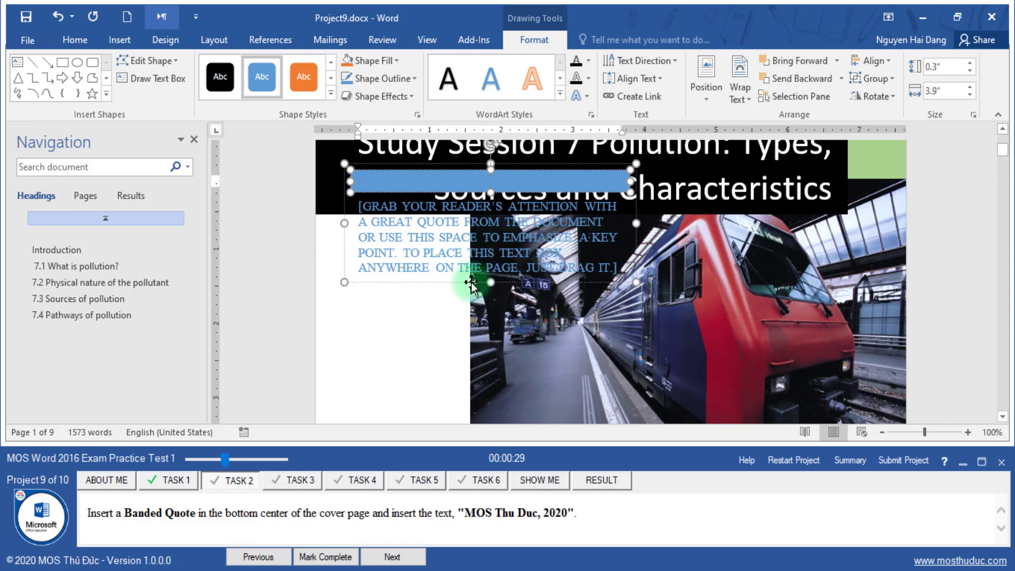
- Replace the quote's placeholder with 'MOS Thu Duc, 2020' pasted as plain text
{"action": "left_click", "coordinate": [284, 523]}
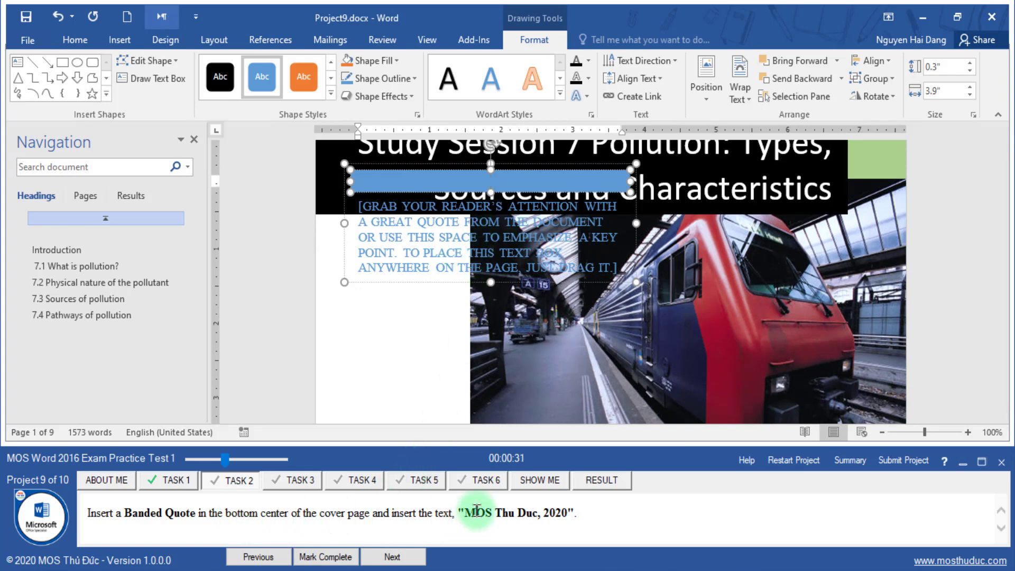
{"action": "left_click_drag", "start_coordinate": [465, 512], "coordinate": [561, 511]}
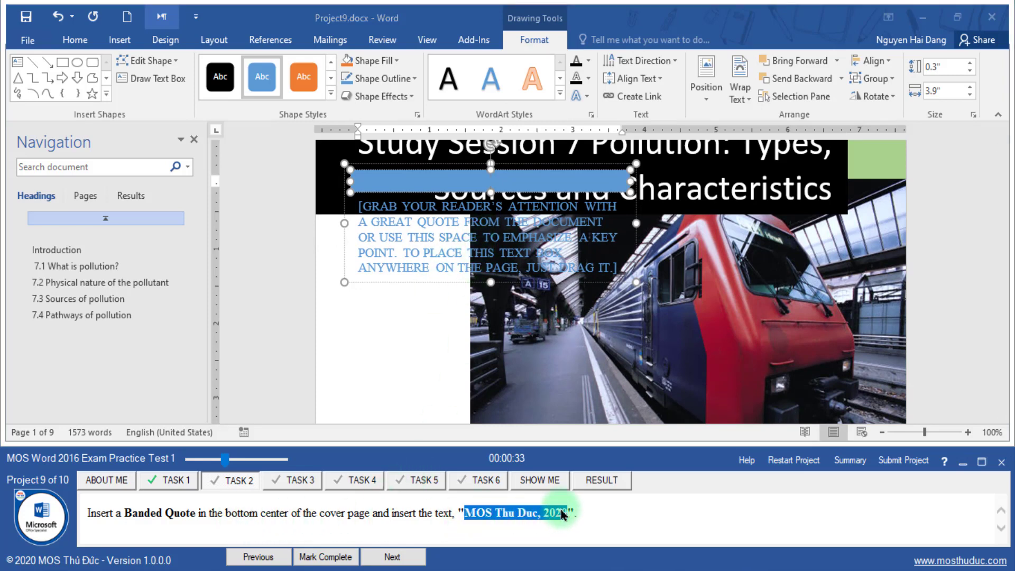
{"action": "left_click", "coordinate": [456, 232]}
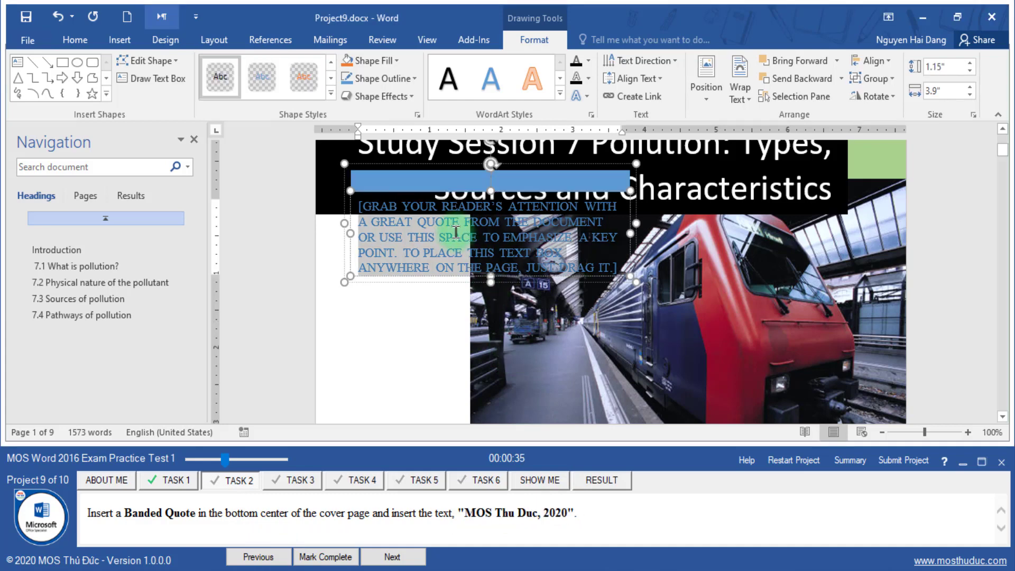
{"action": "right_click", "coordinate": [455, 238]}
{"action": "left_click", "coordinate": [536, 299]}
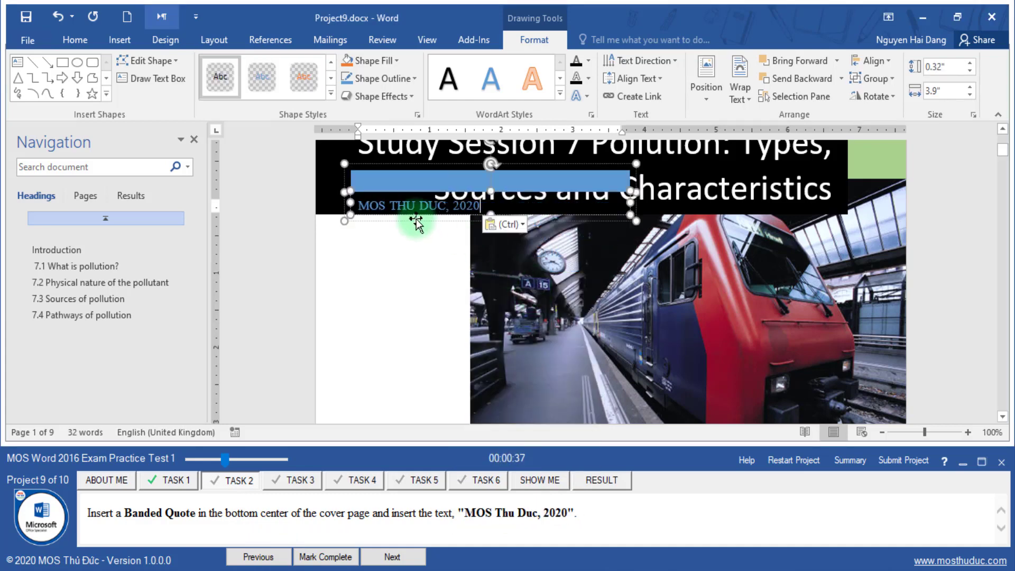
{"action": "left_click", "coordinate": [526, 166]}
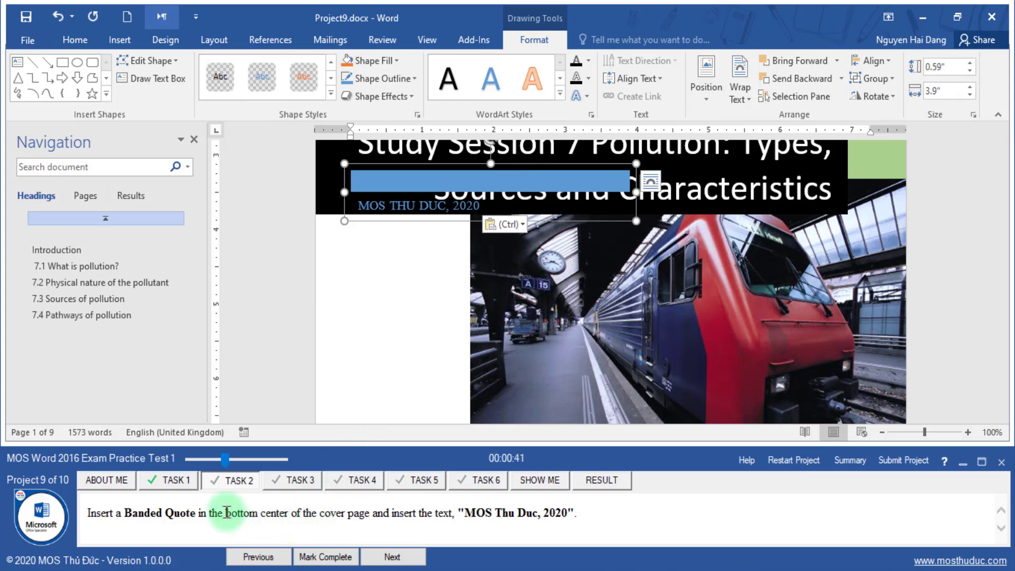
{"action": "left_click_drag", "start_coordinate": [227, 512], "coordinate": [296, 512]}
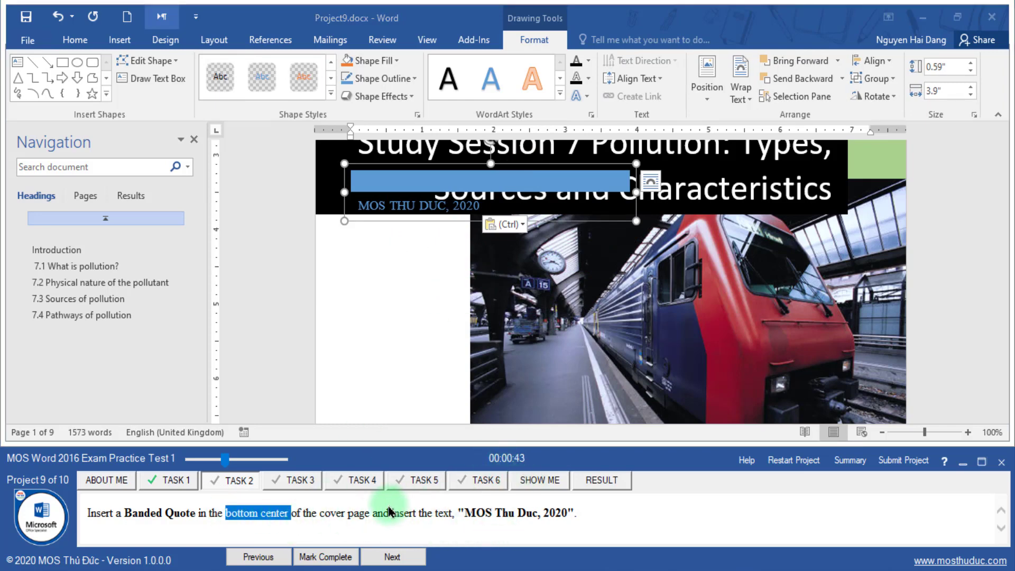
- Align the Banded Quote to the bottom and horizontal center of the page
{"action": "left_click", "coordinate": [890, 64]}
{"action": "left_click", "coordinate": [890, 63]}
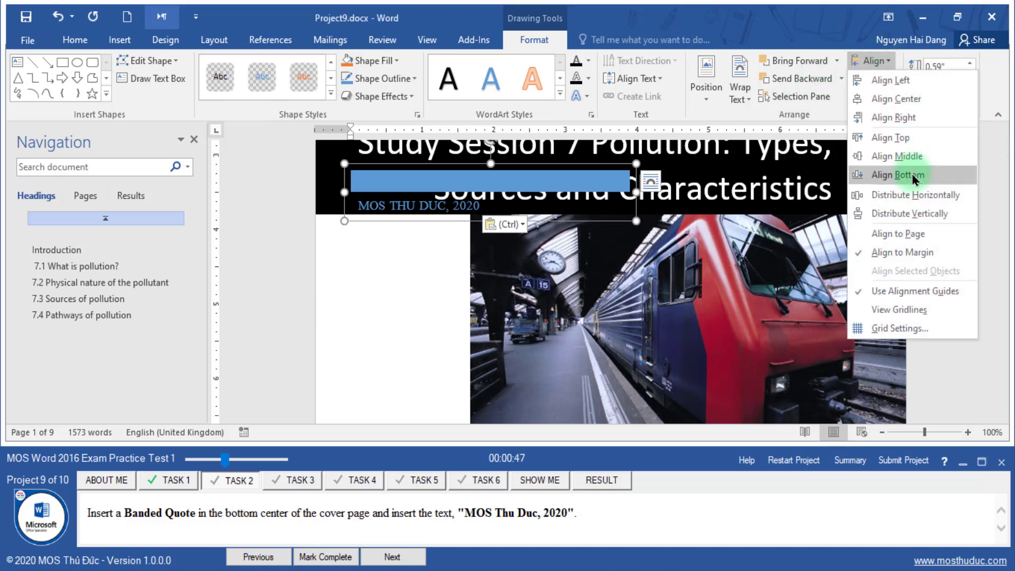
{"action": "left_click", "coordinate": [898, 172]}
{"action": "left_click", "coordinate": [890, 62]}
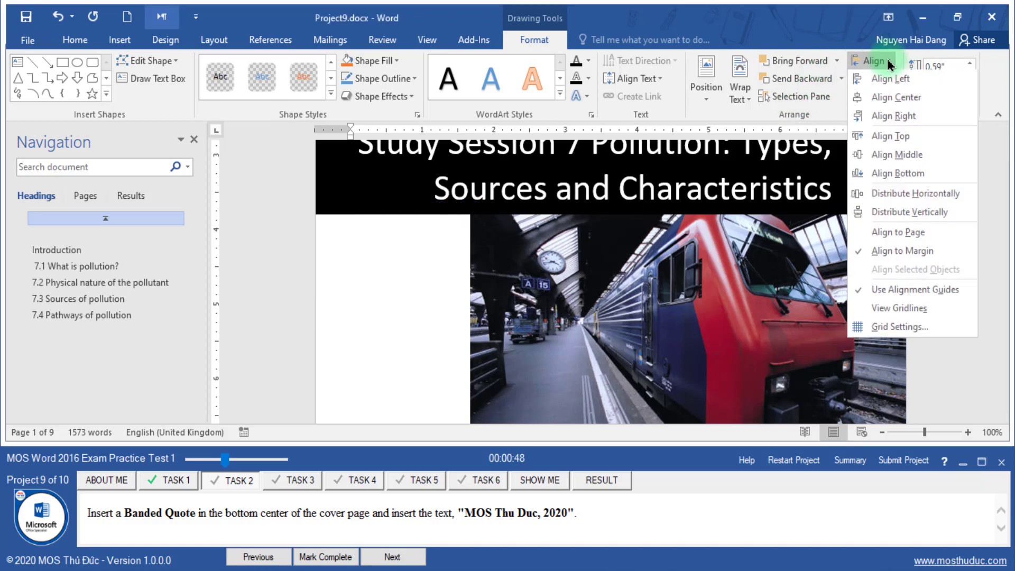
{"action": "left_click", "coordinate": [902, 99]}
{"action": "scroll", "coordinate": [741, 265], "scroll_direction": "down", "scroll_amount": 3}
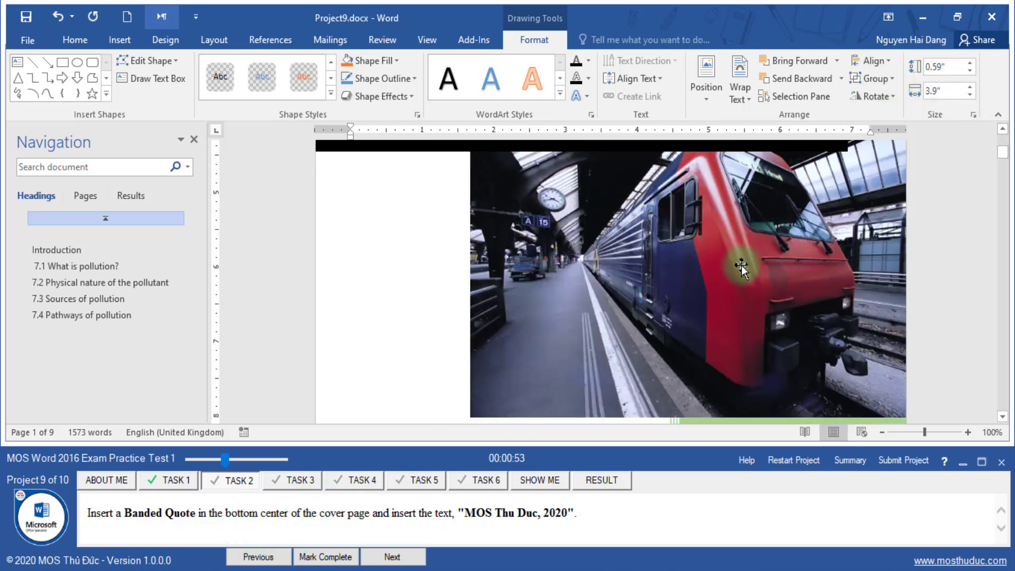
{"action": "scroll", "coordinate": [741, 265], "scroll_direction": "down", "scroll_amount": 5}
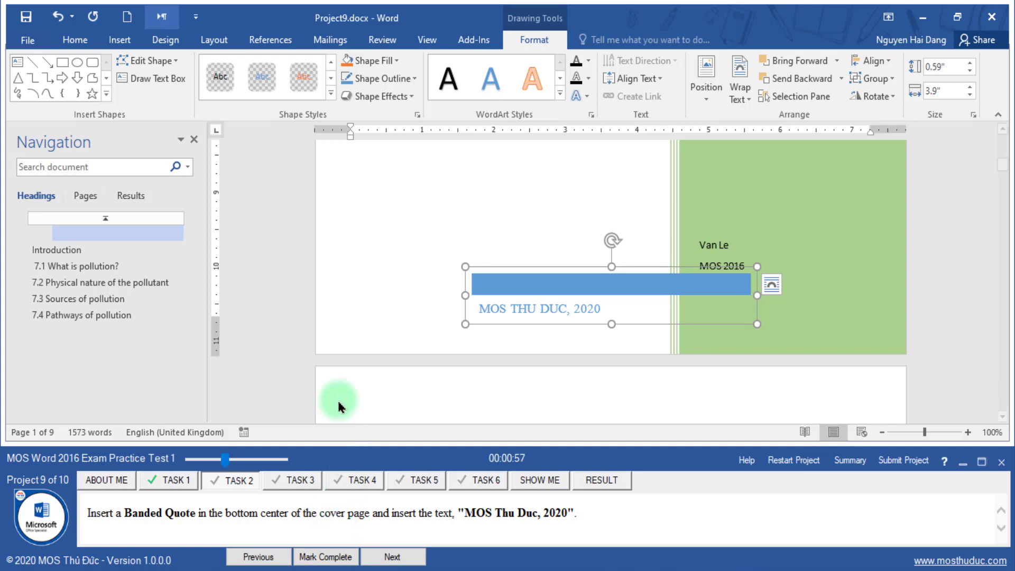
- Deselect the quote, mark the task complete and advance to the next task
{"action": "left_click", "coordinate": [366, 339]}
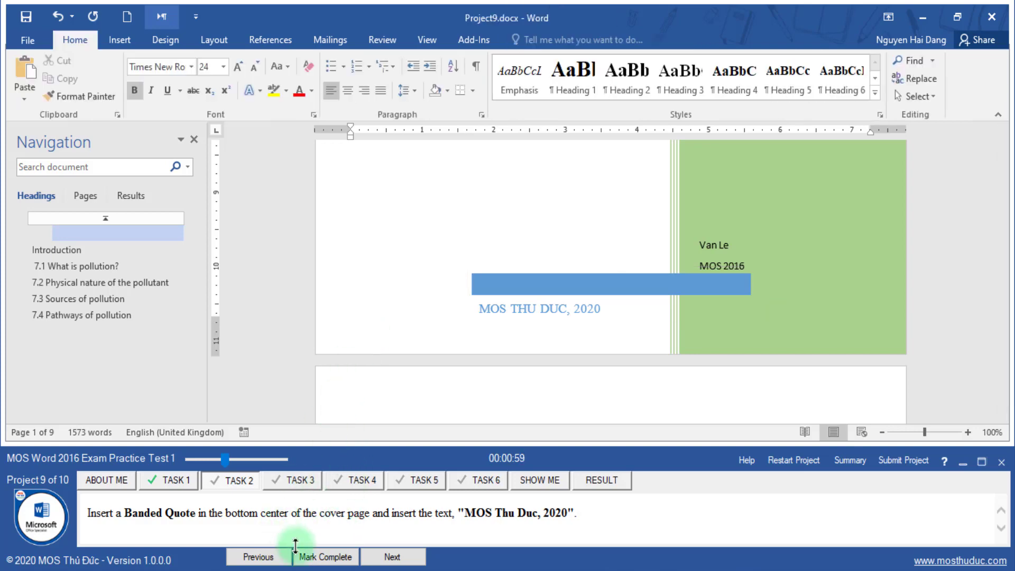
{"action": "left_click", "coordinate": [320, 548]}
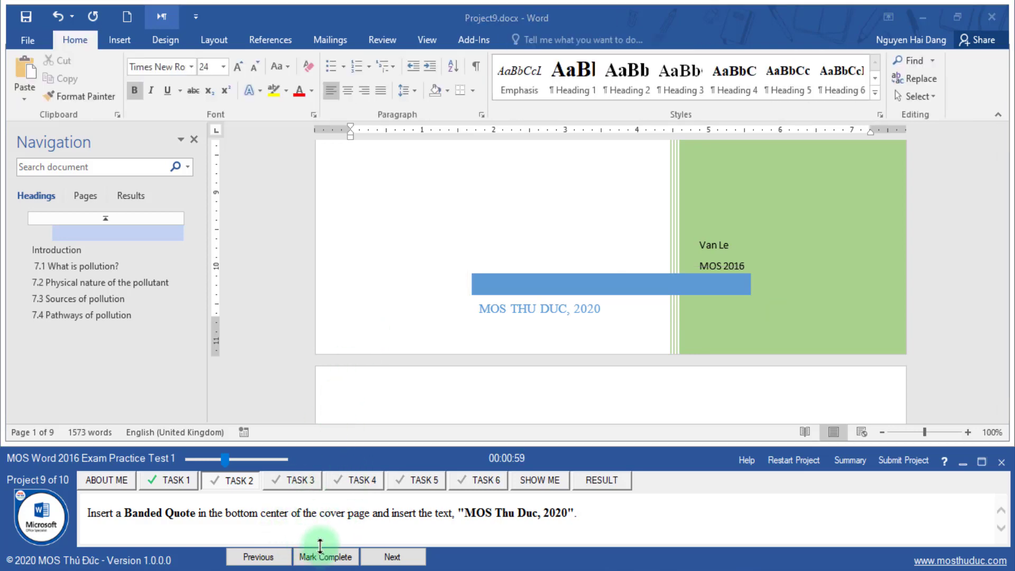
{"action": "left_click", "coordinate": [391, 556]}
- Go to the table of contents on page 2 and place the cursor inside it
{"action": "triple_click", "coordinate": [135, 515]}
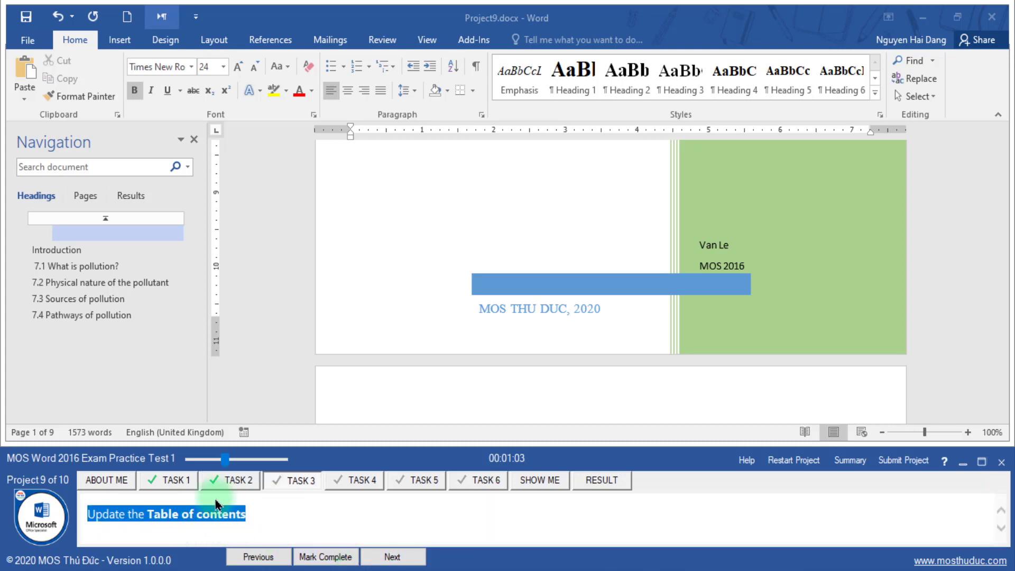
{"action": "left_click", "coordinate": [86, 196]}
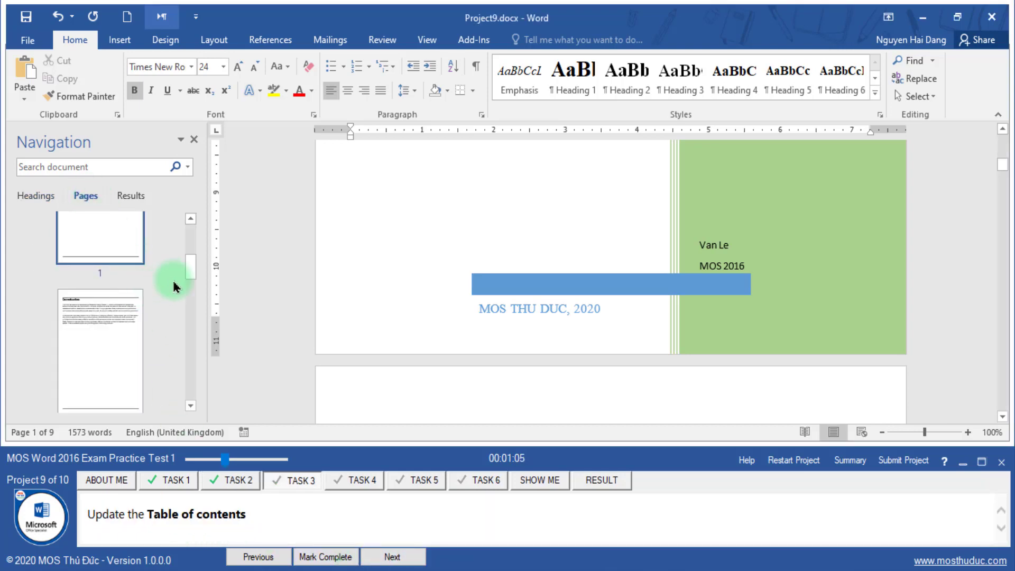
{"action": "left_click_drag", "start_coordinate": [190, 264], "coordinate": [191, 248]}
{"action": "left_click", "coordinate": [93, 344]}
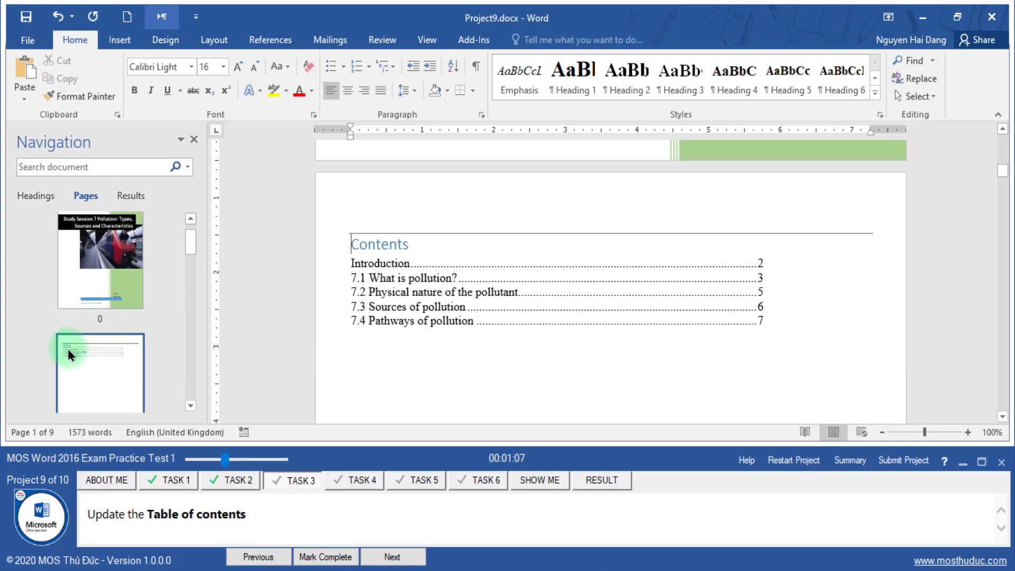
{"action": "left_click", "coordinate": [388, 206]}
{"action": "scroll", "coordinate": [497, 201], "scroll_direction": "up", "scroll_amount": 1}
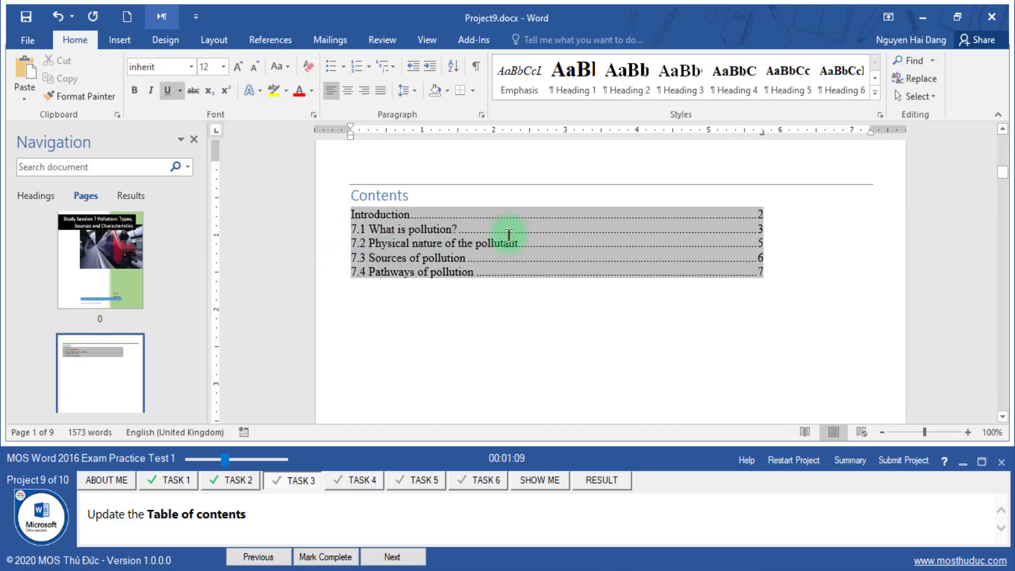
{"action": "scroll", "coordinate": [507, 233], "scroll_direction": "up", "scroll_amount": 1}
{"action": "scroll", "coordinate": [616, 260], "scroll_direction": "up", "scroll_amount": 1}
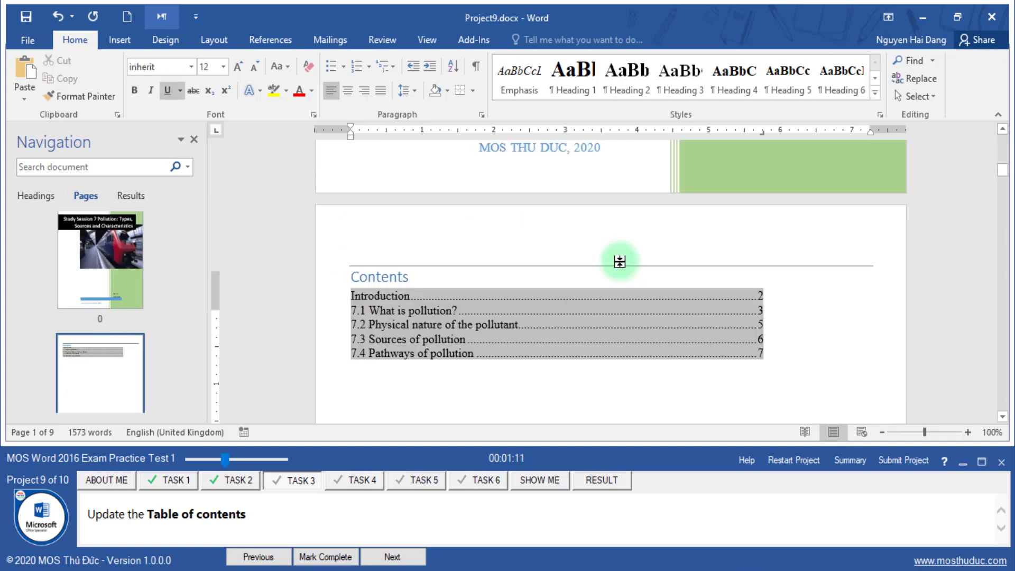
{"action": "scroll", "coordinate": [589, 272], "scroll_direction": "up", "scroll_amount": 1}
{"action": "scroll", "coordinate": [528, 211], "scroll_direction": "down", "scroll_amount": 3}
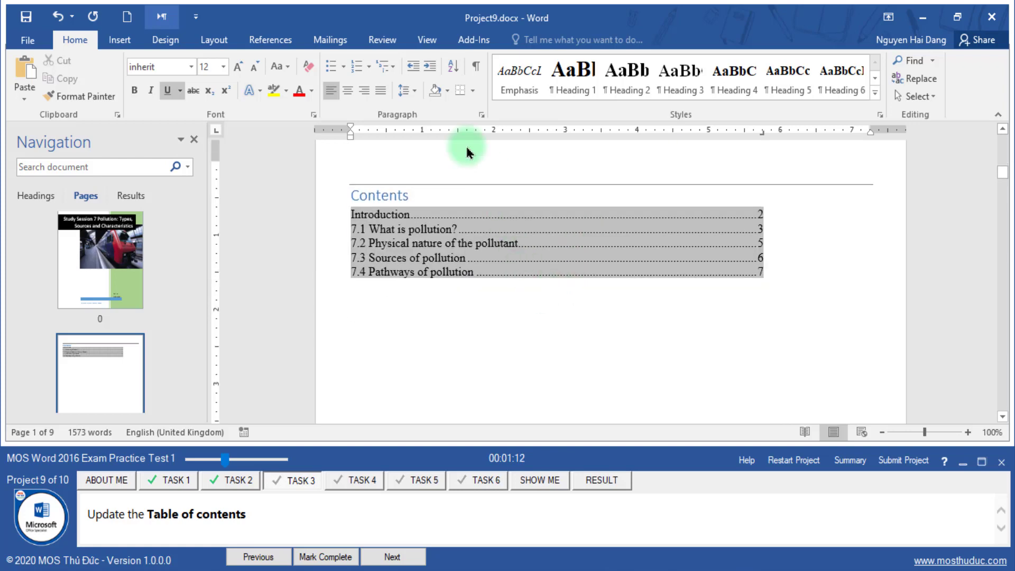
- Update the entire table of contents, then mark the task complete and go next
{"action": "left_click", "coordinate": [283, 47]}
{"action": "left_click", "coordinate": [89, 84]}
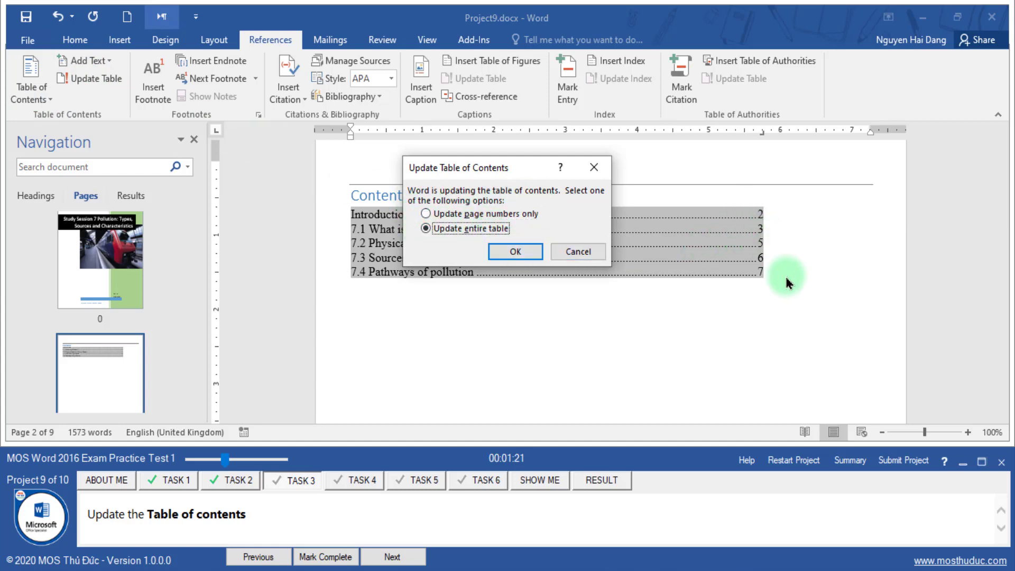
{"action": "left_click", "coordinate": [516, 251]}
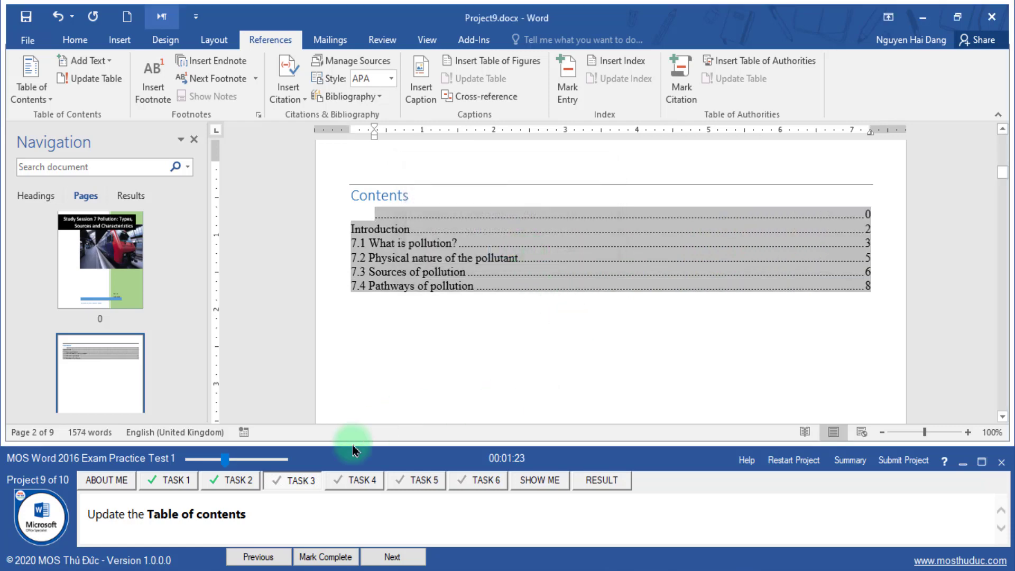
{"action": "left_click", "coordinate": [327, 556]}
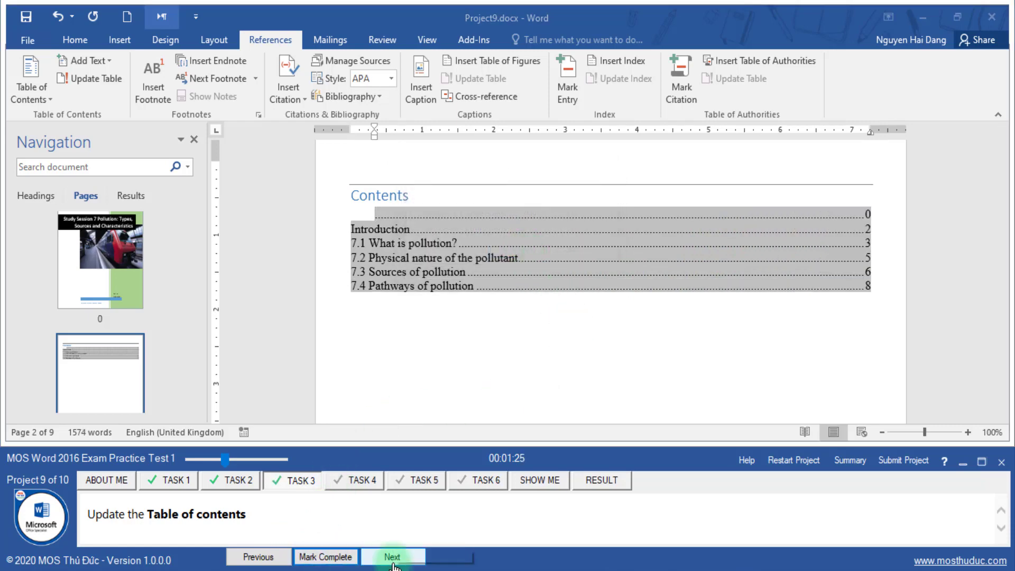
{"action": "left_click", "coordinate": [392, 561]}
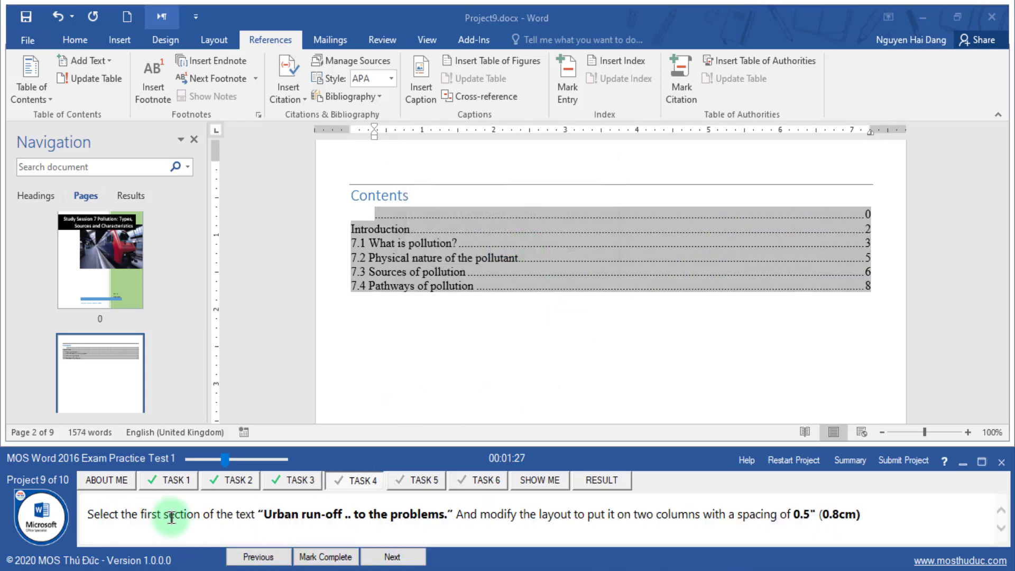
- Search the document for 'Urban run-off' in the Navigation pane
{"action": "left_click_drag", "start_coordinate": [265, 516], "coordinate": [444, 515]}
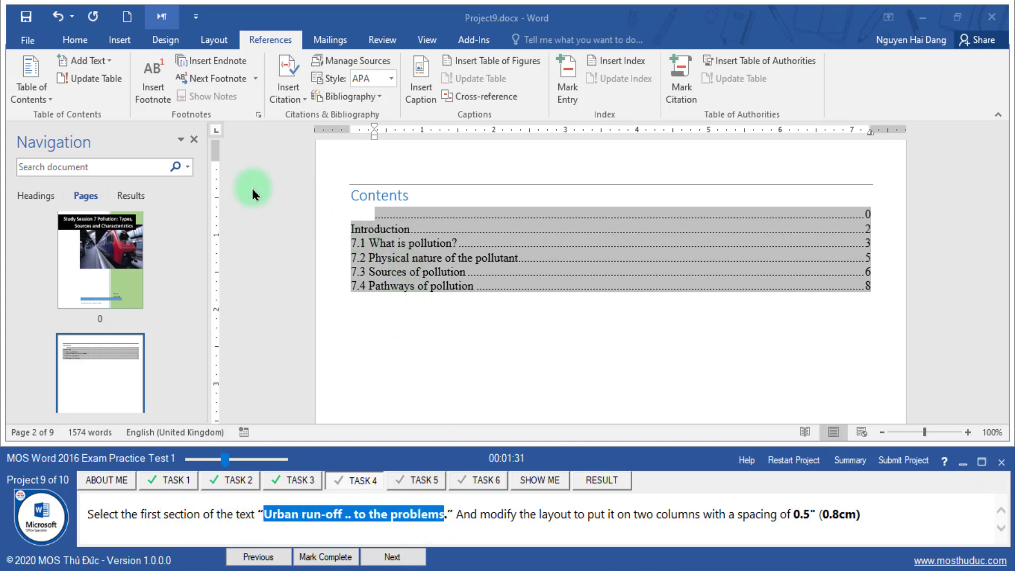
{"action": "left_click", "coordinate": [136, 168]}
{"action": "type", "text": "Urban run-off .. to the problems"}
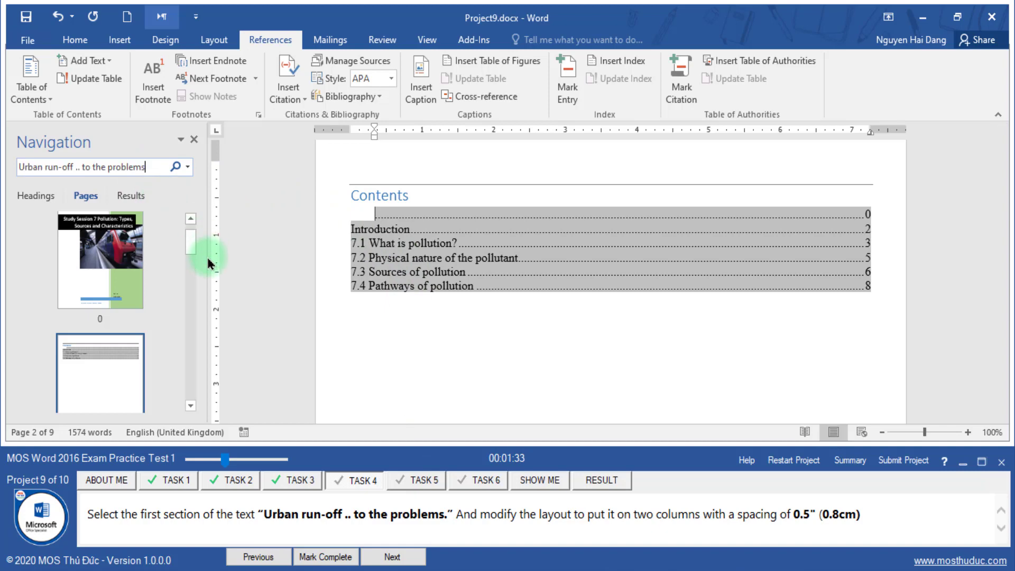
{"action": "left_click", "coordinate": [139, 212]}
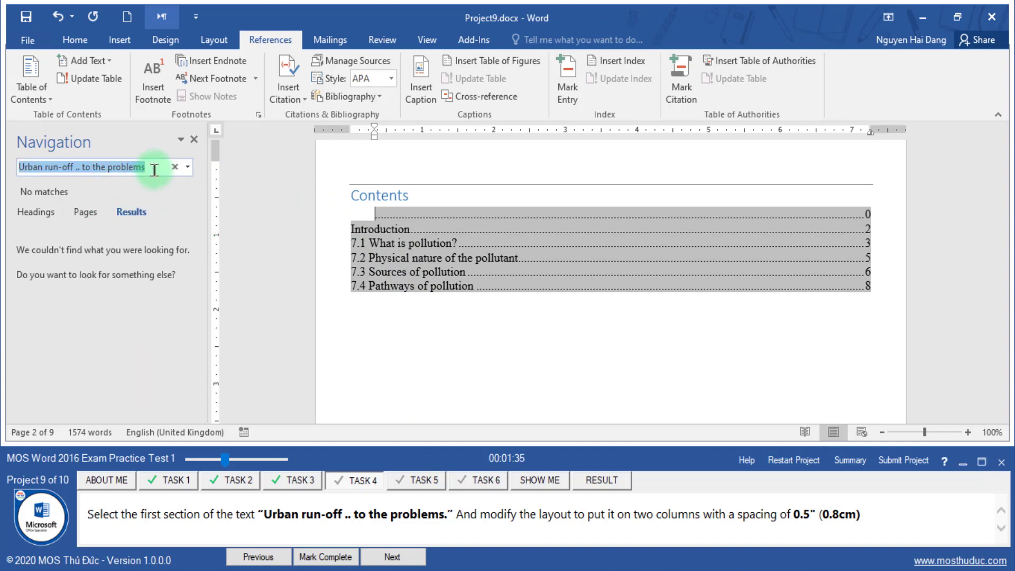
{"action": "left_click", "coordinate": [814, 338]}
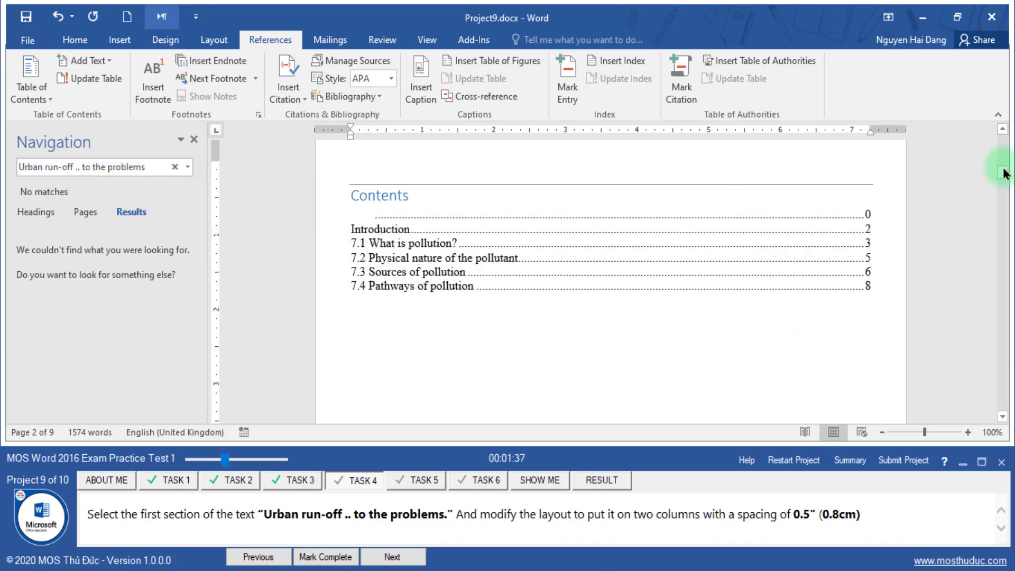
{"action": "left_click_drag", "start_coordinate": [1003, 173], "coordinate": [1003, 132]}
{"action": "left_click", "coordinate": [150, 169]}
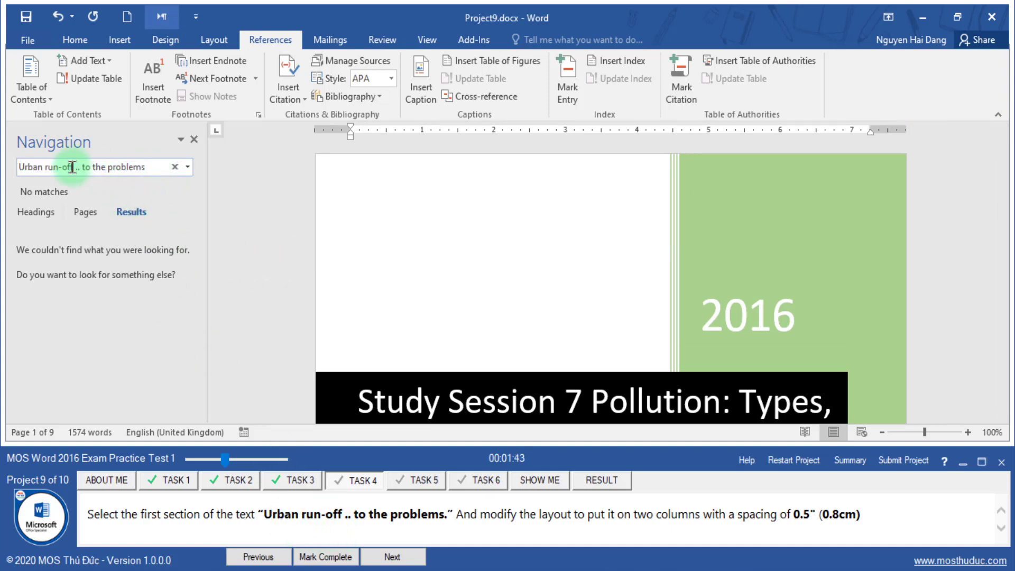
{"action": "left_click_drag", "start_coordinate": [73, 167], "coordinate": [201, 166]}
{"action": "key", "text": "BackSpace"}
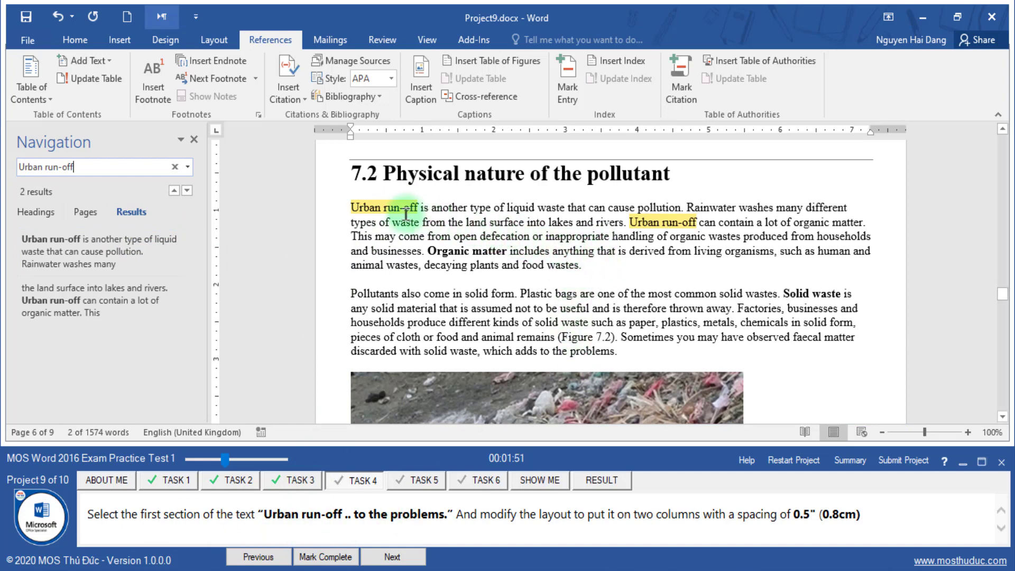
- Select both paragraphs from Urban run-off through 'to the problems.' on page 6
{"action": "left_click", "coordinate": [567, 350]}
{"action": "left_click_drag", "start_coordinate": [332, 214], "coordinate": [361, 365]}
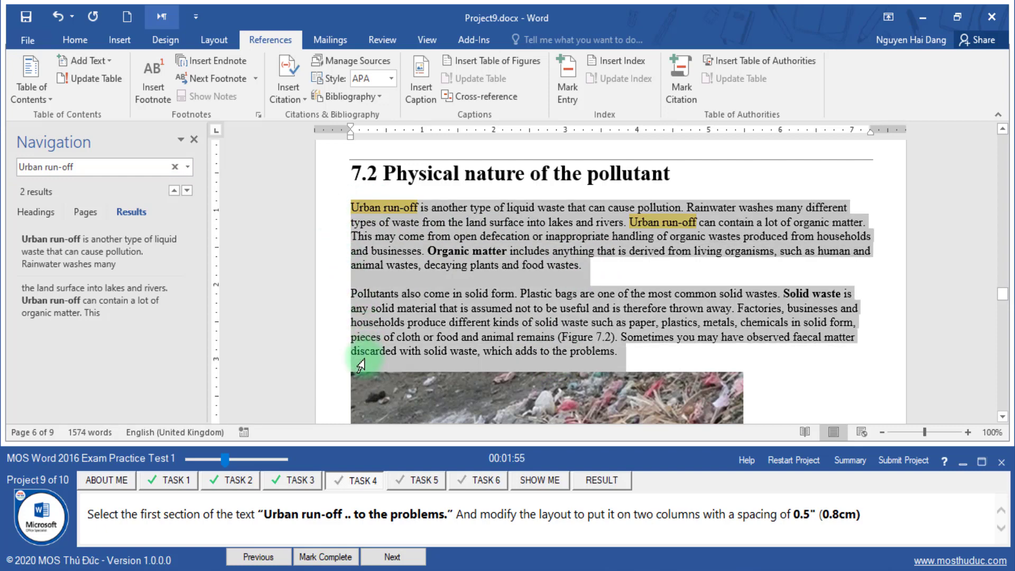
{"action": "left_click", "coordinate": [608, 358]}
{"action": "left_click_drag", "start_coordinate": [350, 207], "coordinate": [621, 353]}
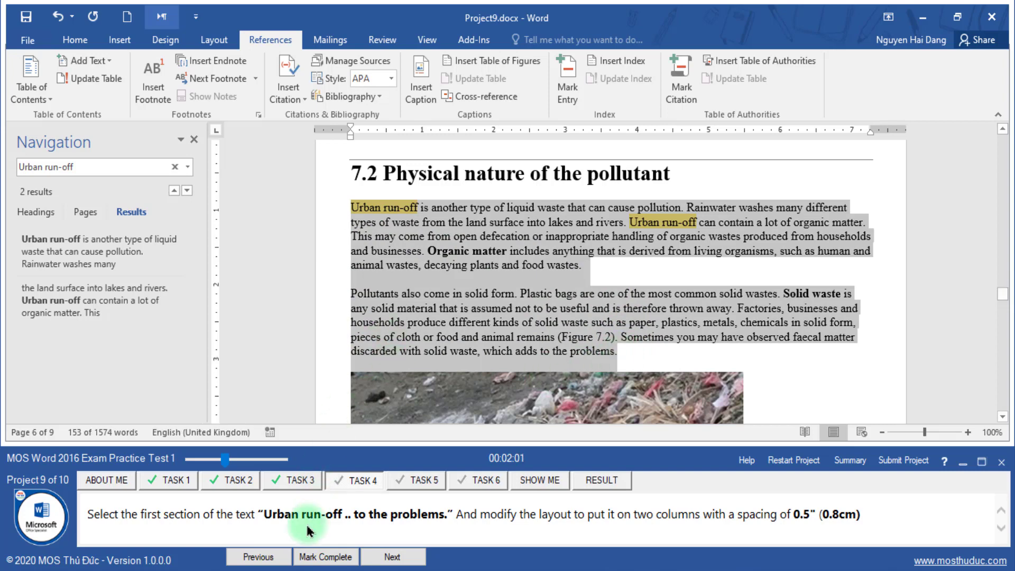
{"action": "left_click_drag", "start_coordinate": [600, 514], "coordinate": [727, 513]}
{"action": "left_click_drag", "start_coordinate": [793, 514], "coordinate": [842, 513]}
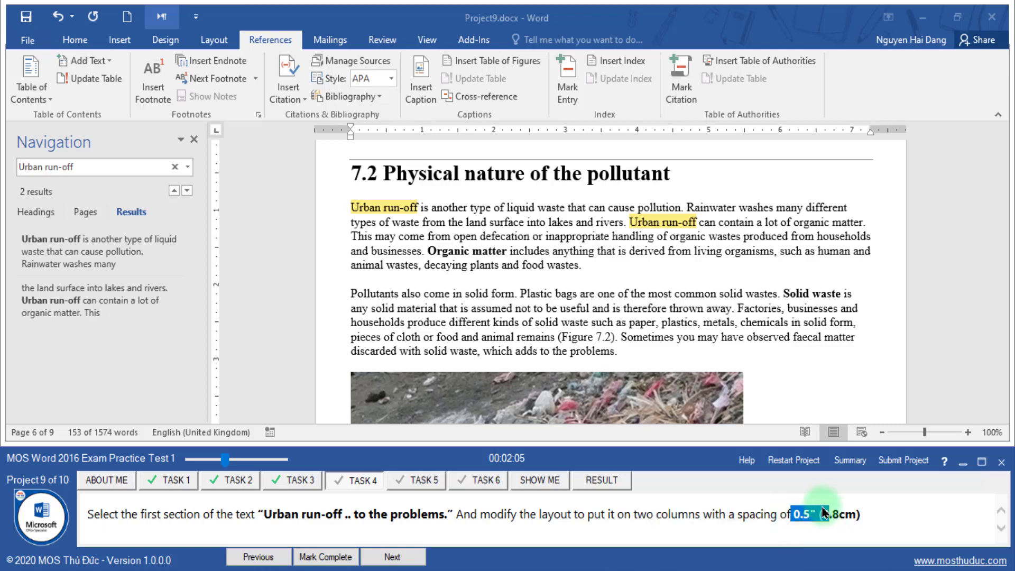
{"action": "left_click", "coordinate": [607, 217]}
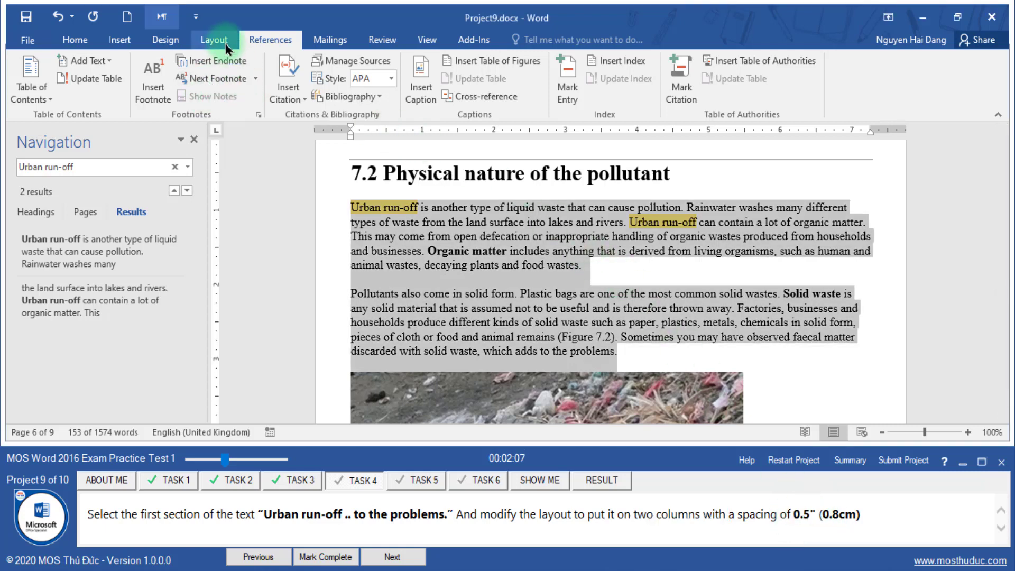
- Format the selected paragraphs as 2 columns with 0.5" spacing, then mark the task complete
{"action": "left_click", "coordinate": [220, 41]}
{"action": "left_click", "coordinate": [151, 104]}
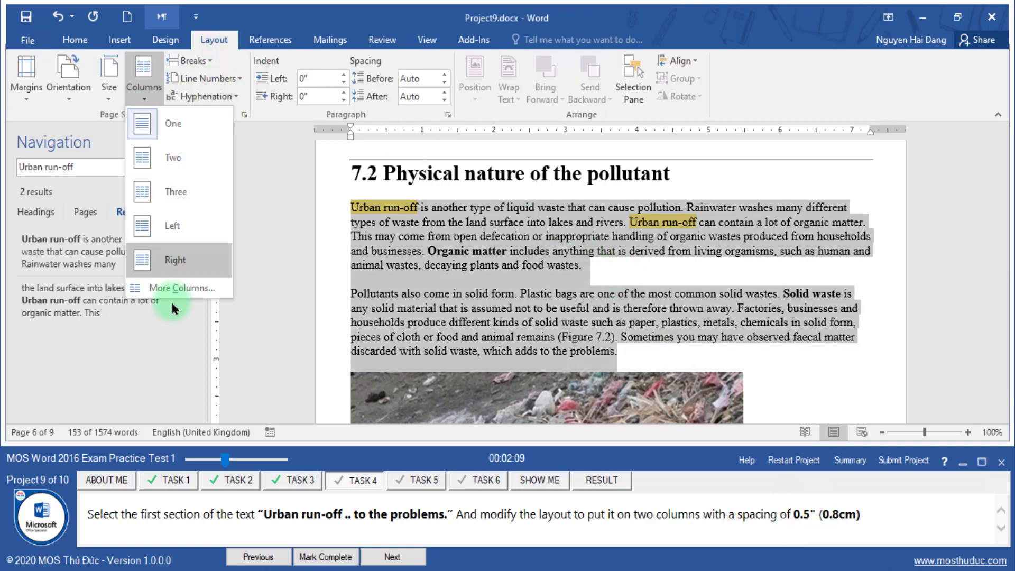
{"action": "left_click", "coordinate": [169, 288]}
{"action": "double_click", "coordinate": [460, 180]}
{"action": "type", "text": "2"}
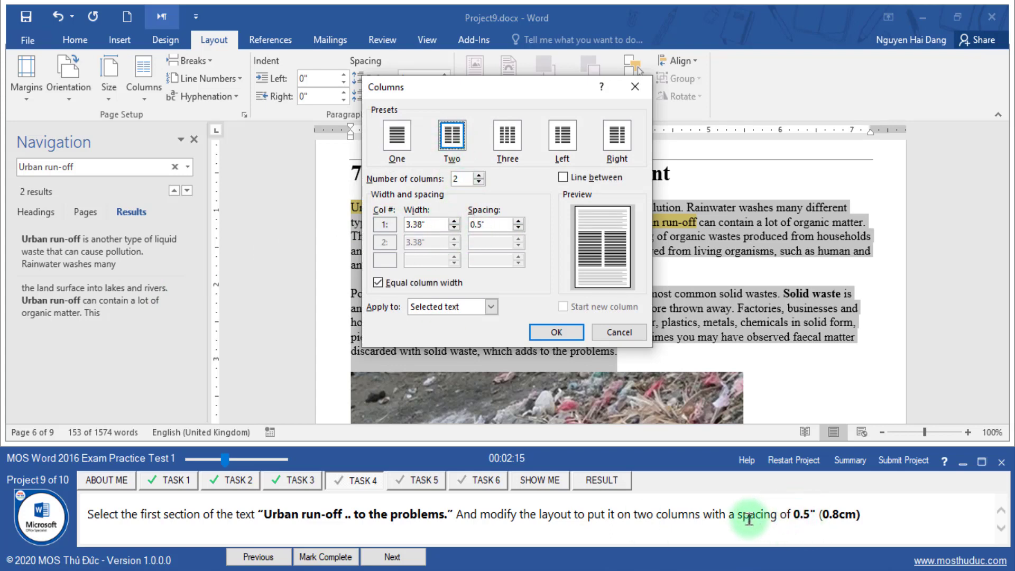
{"action": "left_click_drag", "start_coordinate": [636, 520], "coordinate": [780, 514]}
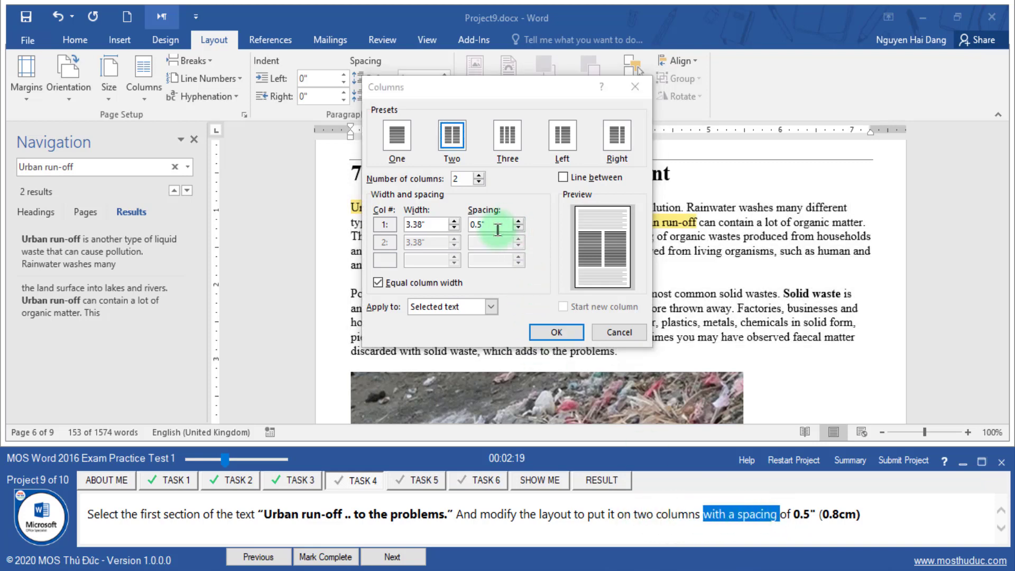
{"action": "double_click", "coordinate": [482, 224]}
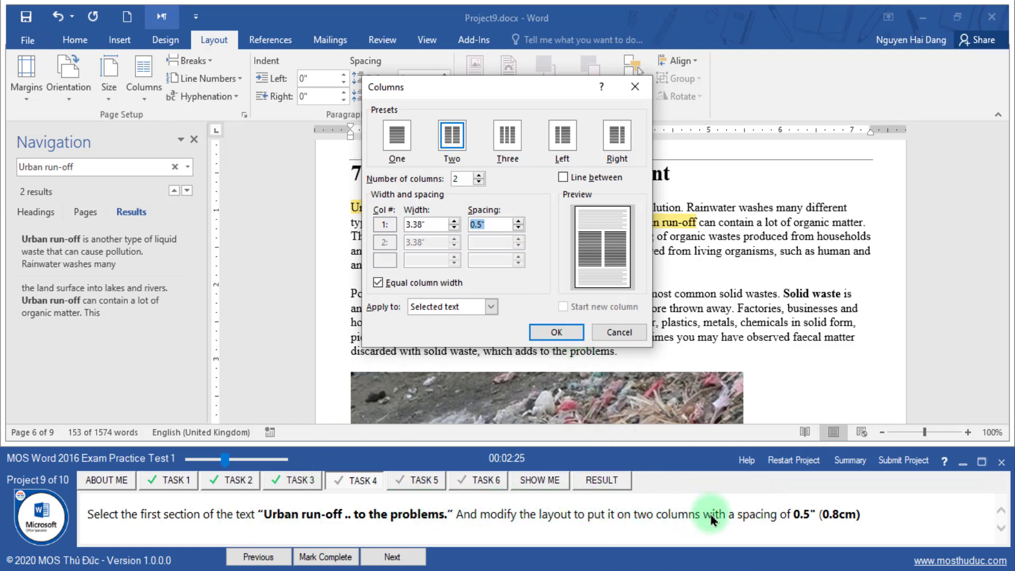
{"action": "left_click", "coordinate": [555, 333]}
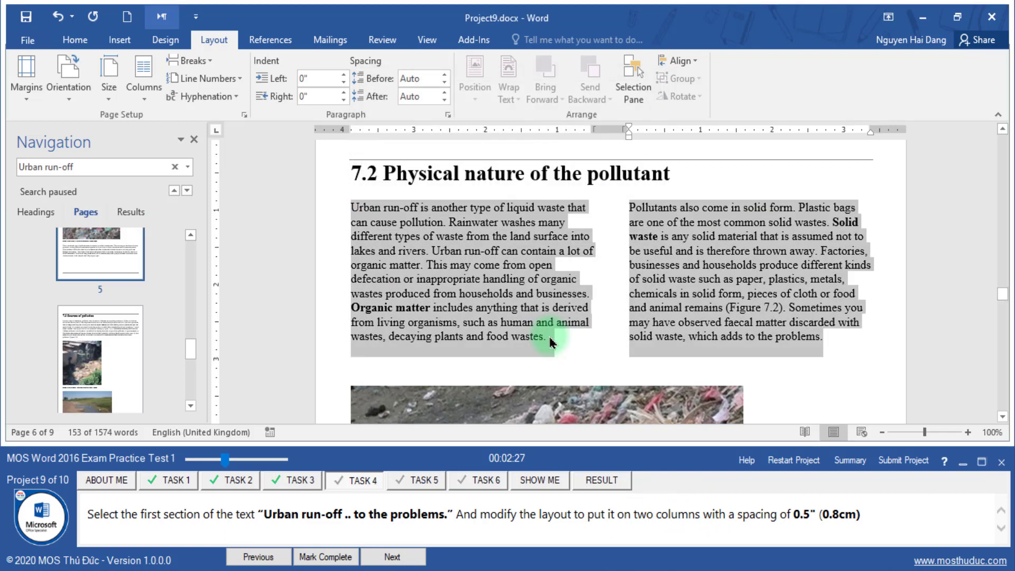
{"action": "left_click", "coordinate": [331, 559]}
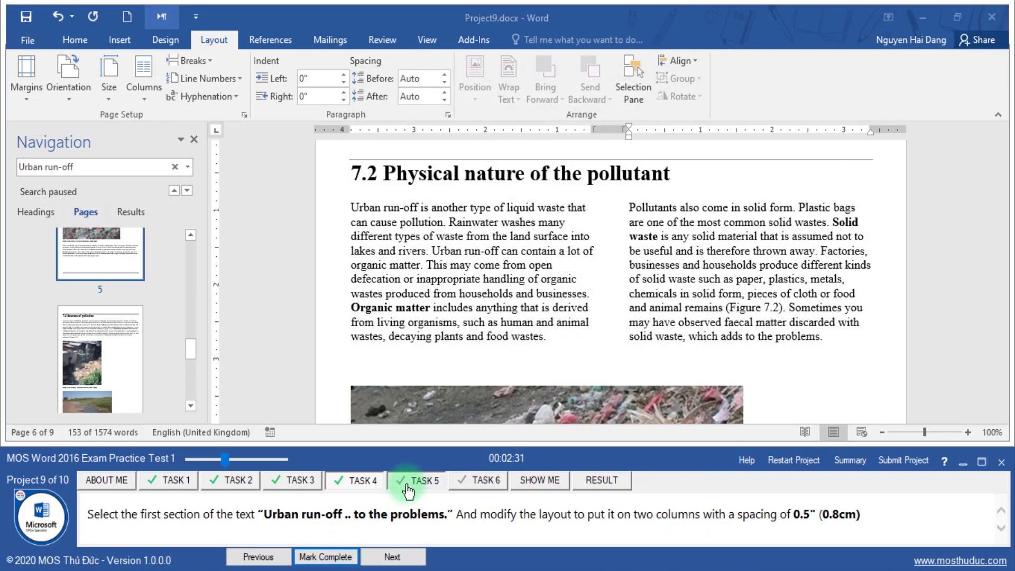
{"action": "left_click", "coordinate": [408, 491]}
- Search for the '7.4 Pathways of pollution' heading to reach it on page 9
{"action": "left_click", "coordinate": [117, 369]}
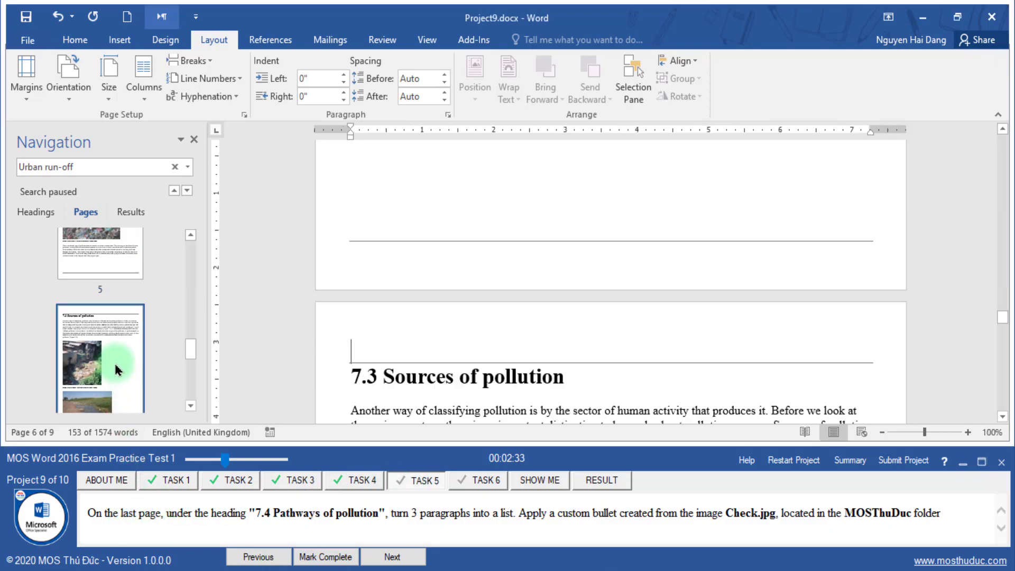
{"action": "left_click", "coordinate": [129, 337]}
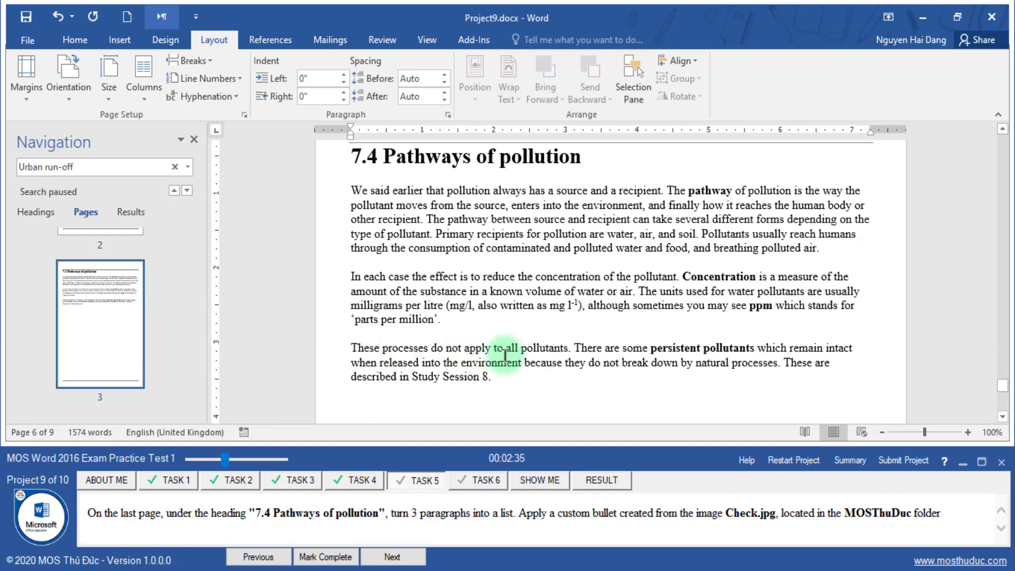
{"action": "scroll", "coordinate": [497, 347], "scroll_direction": "down", "scroll_amount": 2}
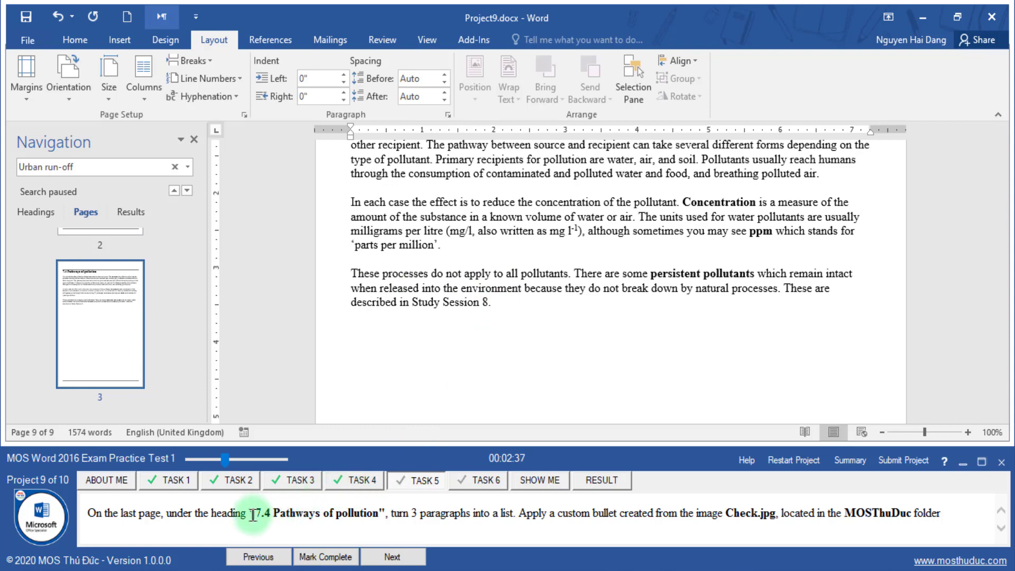
{"action": "left_click_drag", "start_coordinate": [254, 510], "coordinate": [372, 512]}
{"action": "key", "text": "ctrl+c"}
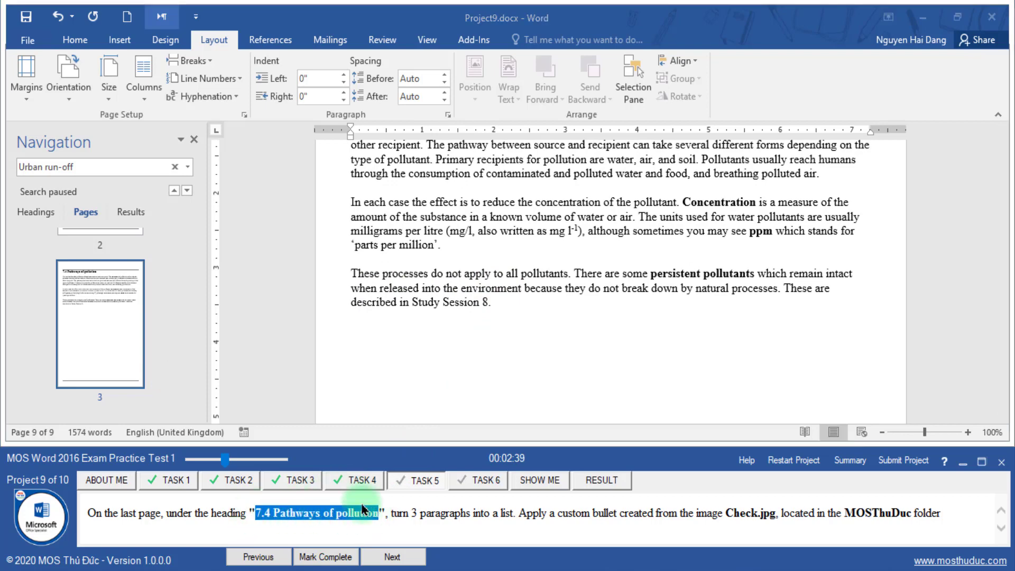
{"action": "left_click", "coordinate": [174, 167]}
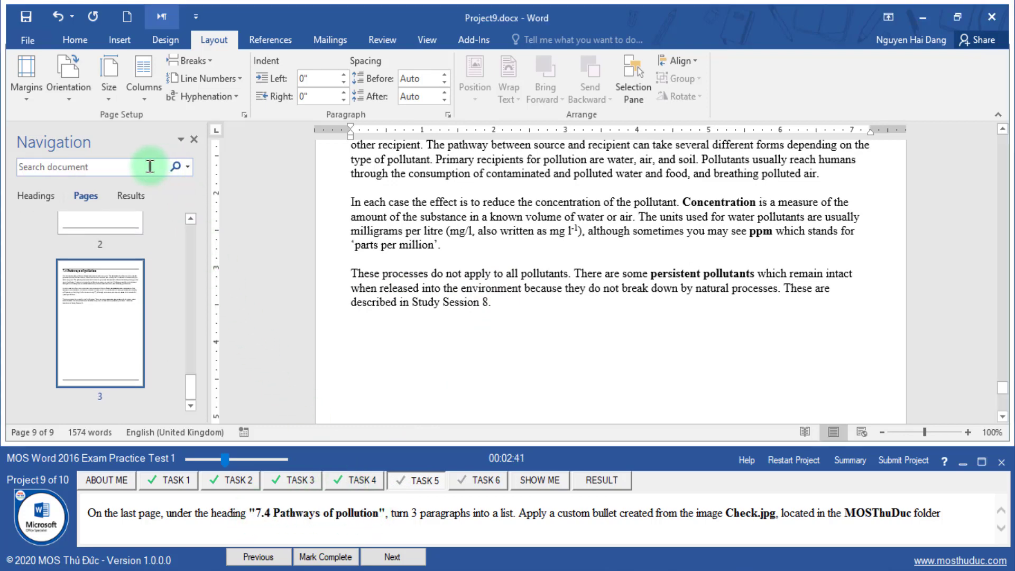
{"action": "key", "text": "ctrl+v"}
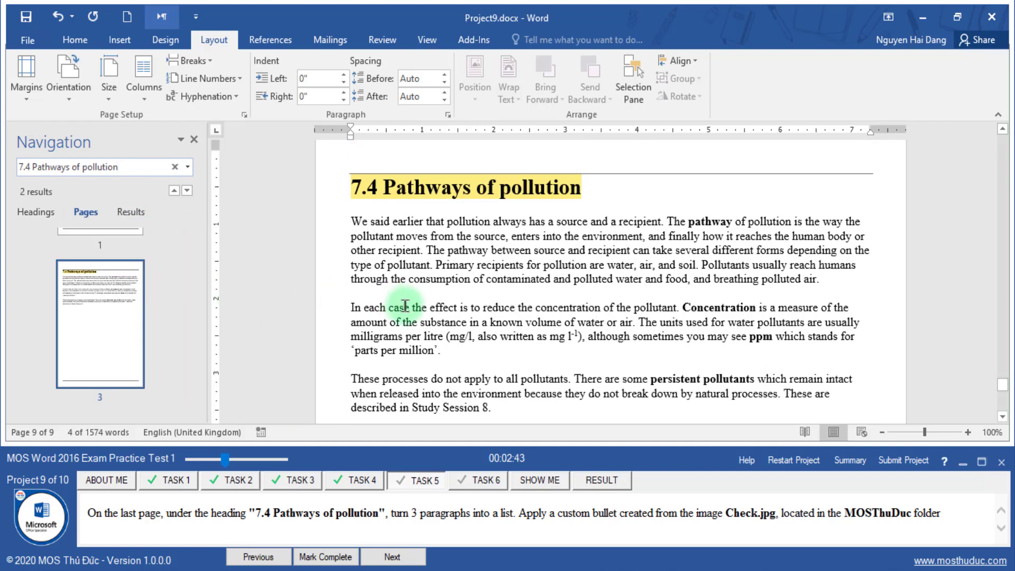
{"action": "left_click", "coordinate": [430, 533]}
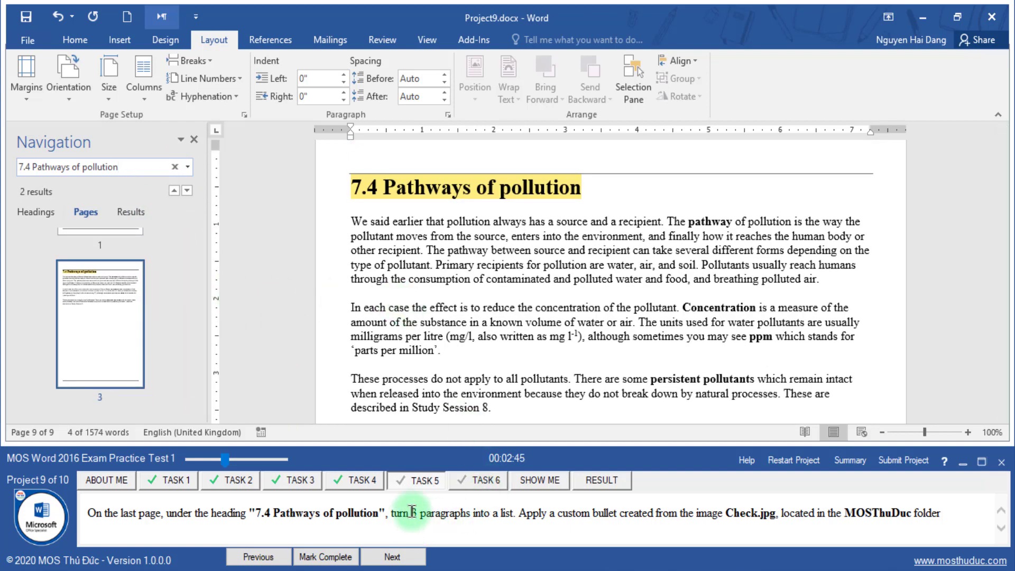
- Select the three paragraphs beneath the 7.4 Pathways of pollution heading
{"action": "left_click_drag", "start_coordinate": [412, 512], "coordinate": [472, 513]}
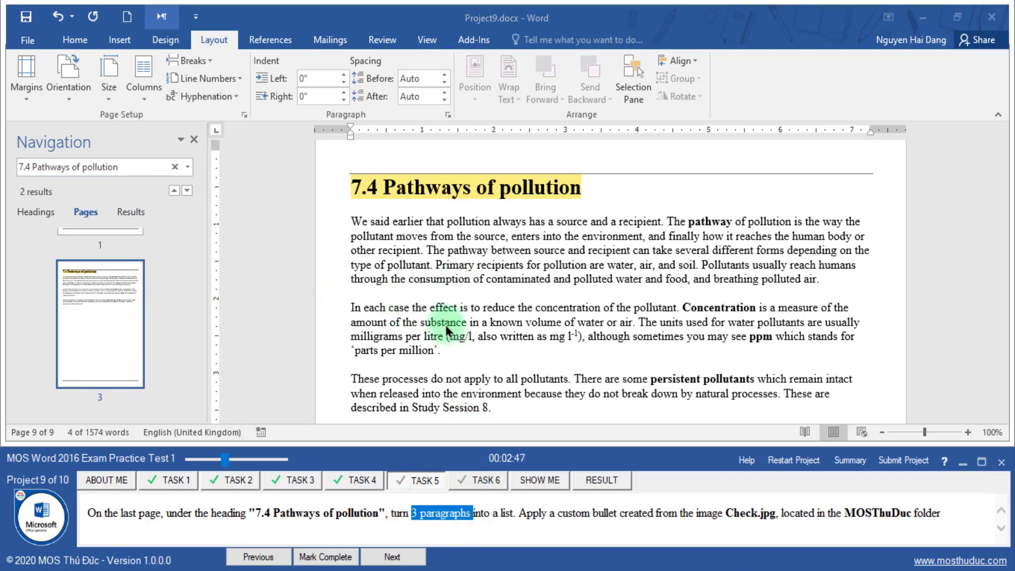
{"action": "left_click", "coordinate": [354, 248]}
{"action": "left_click_drag", "start_coordinate": [324, 231], "coordinate": [334, 410]}
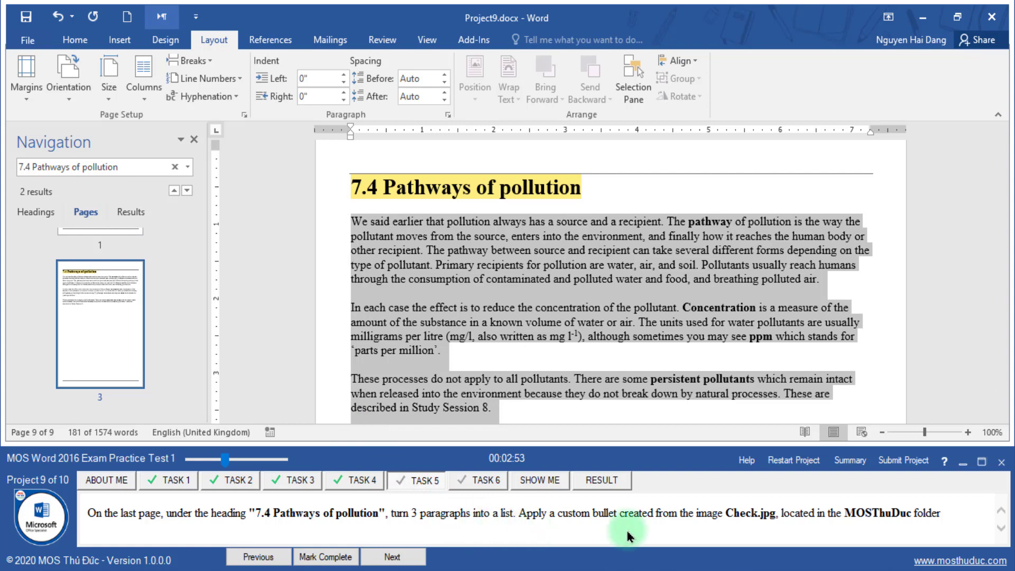
{"action": "left_click_drag", "start_coordinate": [608, 516], "coordinate": [656, 515]}
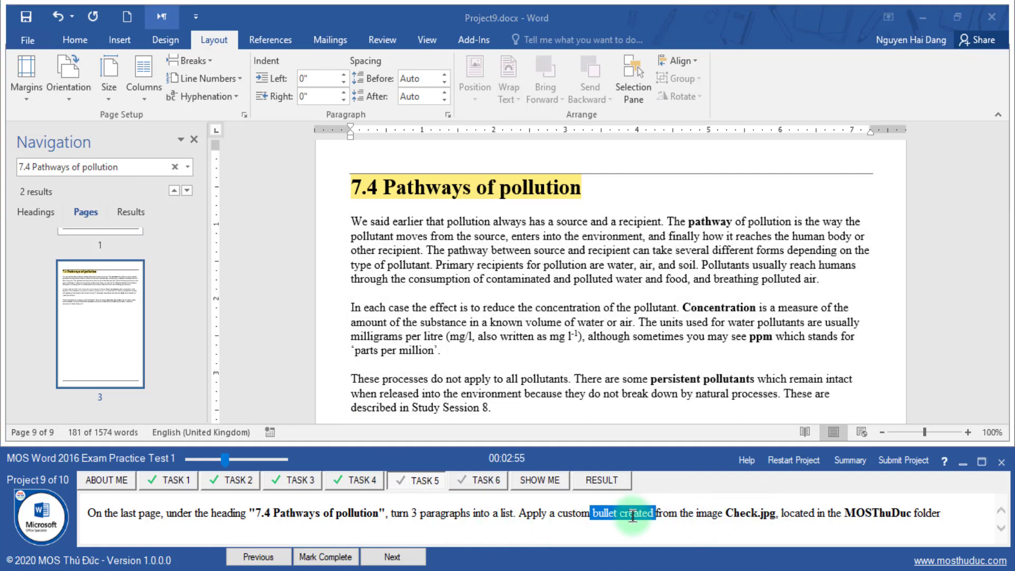
{"action": "left_click_drag", "start_coordinate": [724, 515], "coordinate": [772, 517]}
{"action": "left_click", "coordinate": [667, 526]}
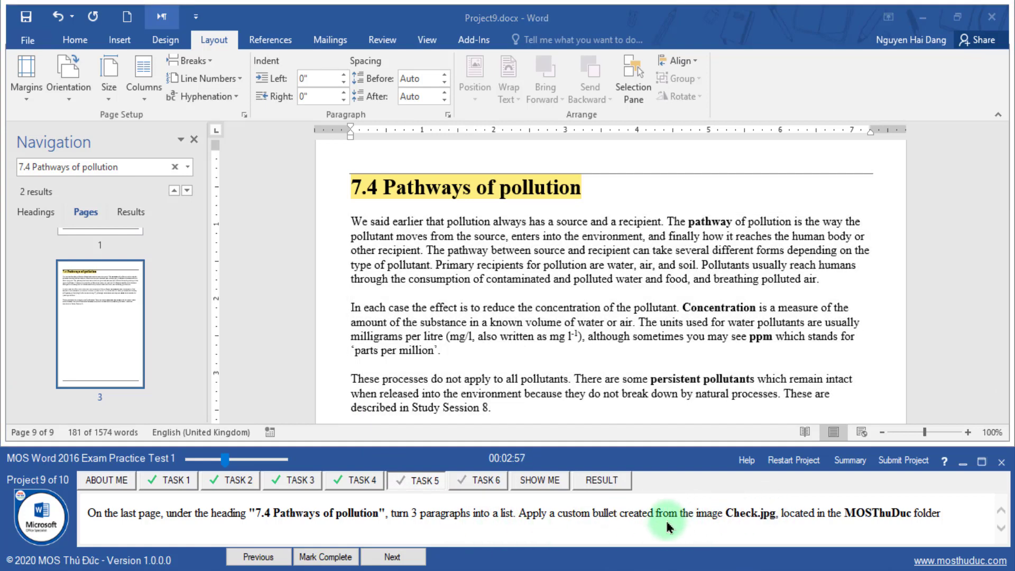
{"action": "left_click", "coordinate": [485, 334]}
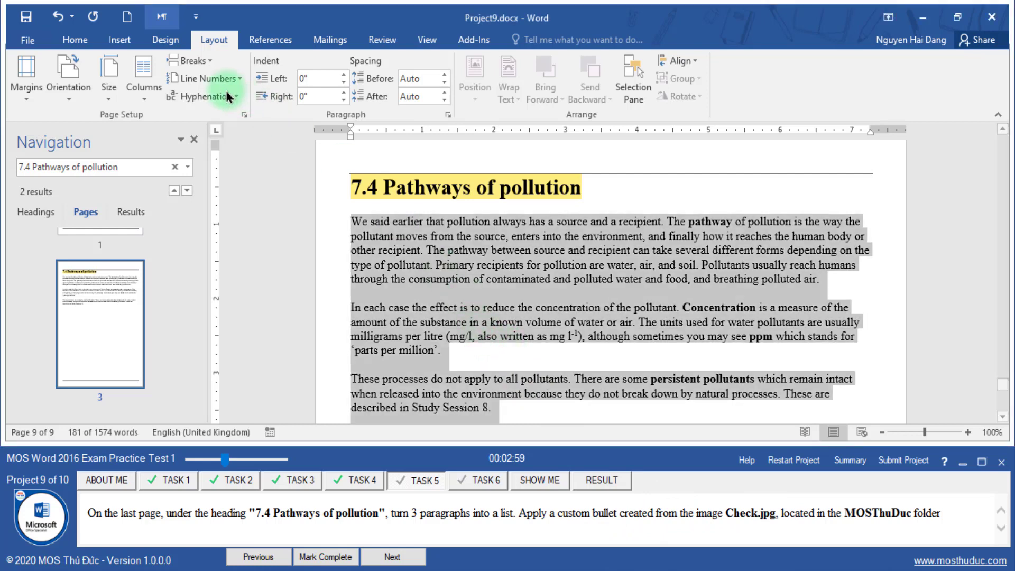
{"action": "left_click", "coordinate": [79, 46]}
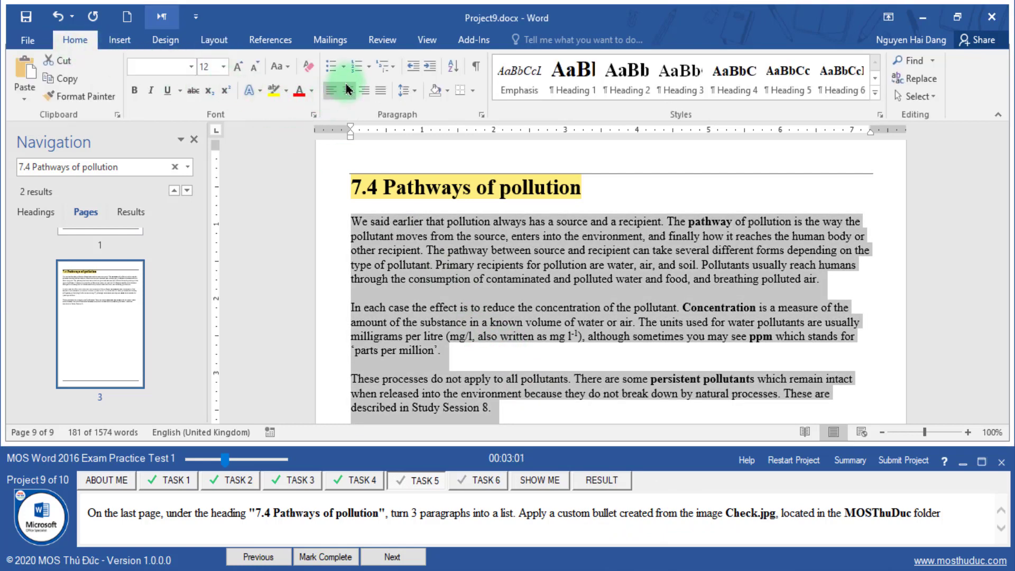
- Define a picture bullet from Documents\MOSThuDuc\Check.jpg and apply it to the three paragraphs
{"action": "left_click", "coordinate": [344, 67]}
{"action": "left_click", "coordinate": [370, 197]}
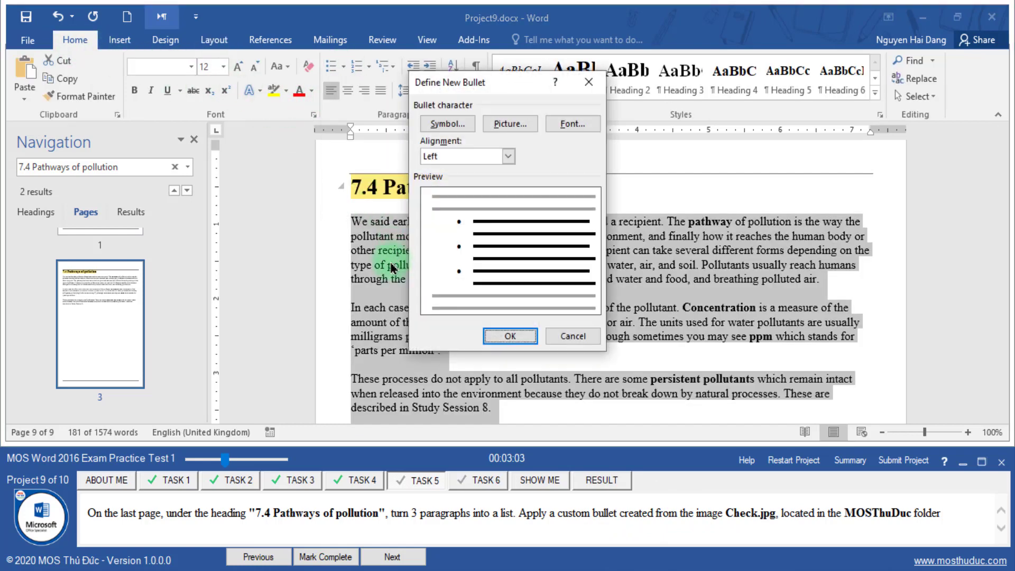
{"action": "left_click", "coordinate": [505, 123]}
{"action": "left_click", "coordinate": [536, 191]}
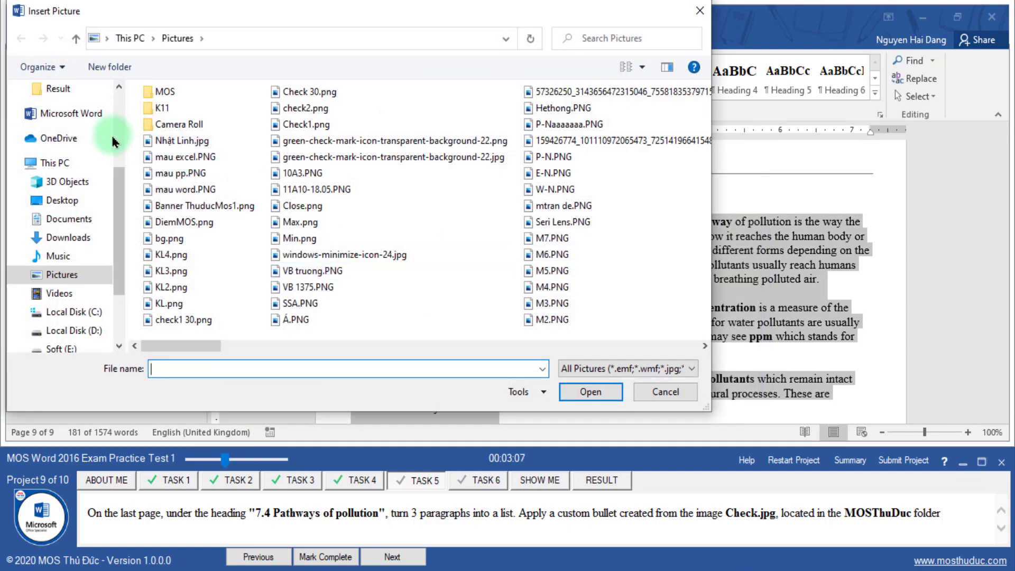
{"action": "left_click", "coordinate": [69, 218]}
{"action": "double_click", "coordinate": [180, 254]}
{"action": "left_click", "coordinate": [174, 107]}
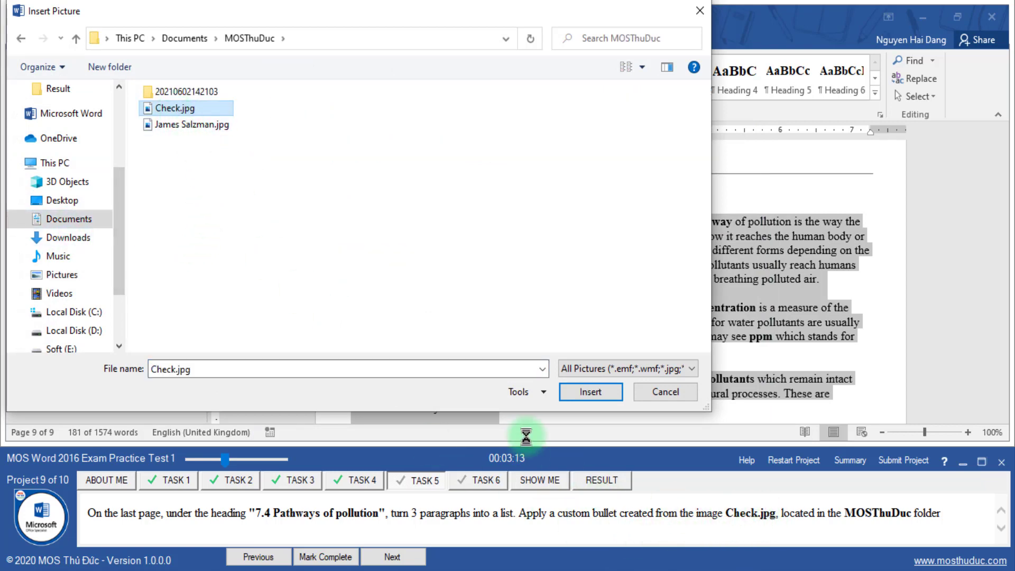
{"action": "left_click", "coordinate": [582, 409]}
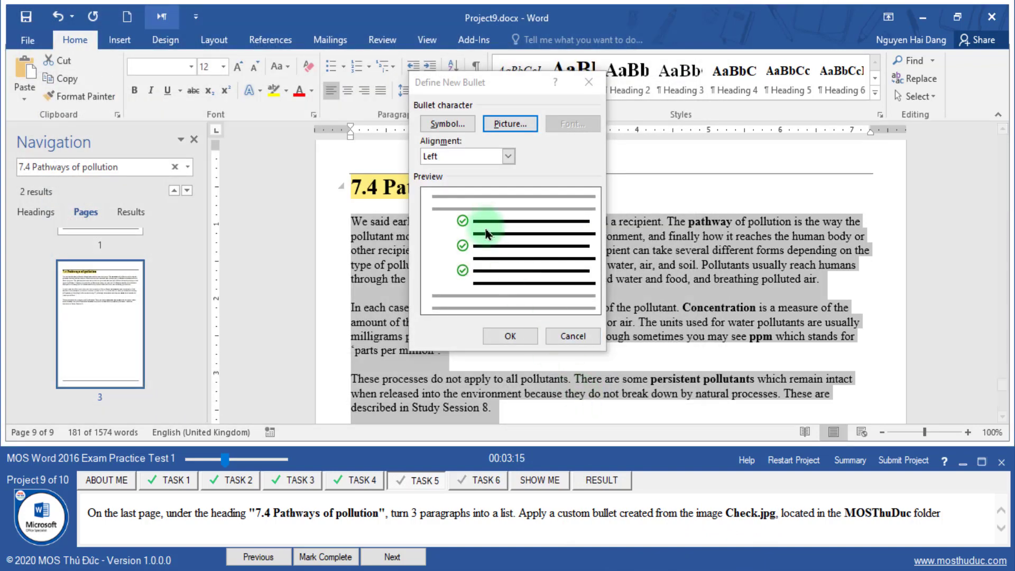
{"action": "left_click", "coordinate": [510, 336]}
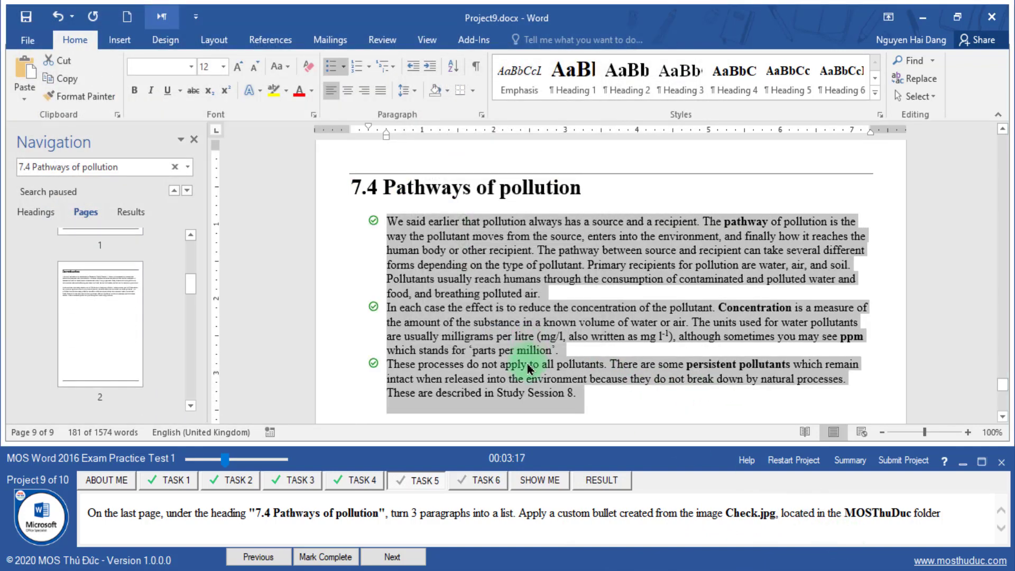
- Complete the bullet task, apply the Line (Distinctive) style set, and mark it complete
{"action": "left_click", "coordinate": [333, 556]}
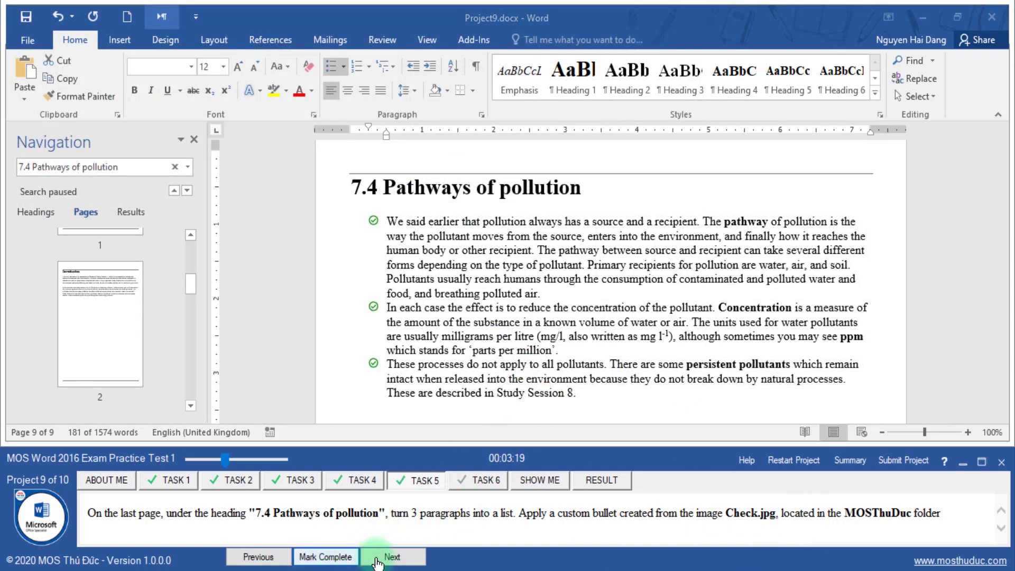
{"action": "left_click", "coordinate": [385, 558]}
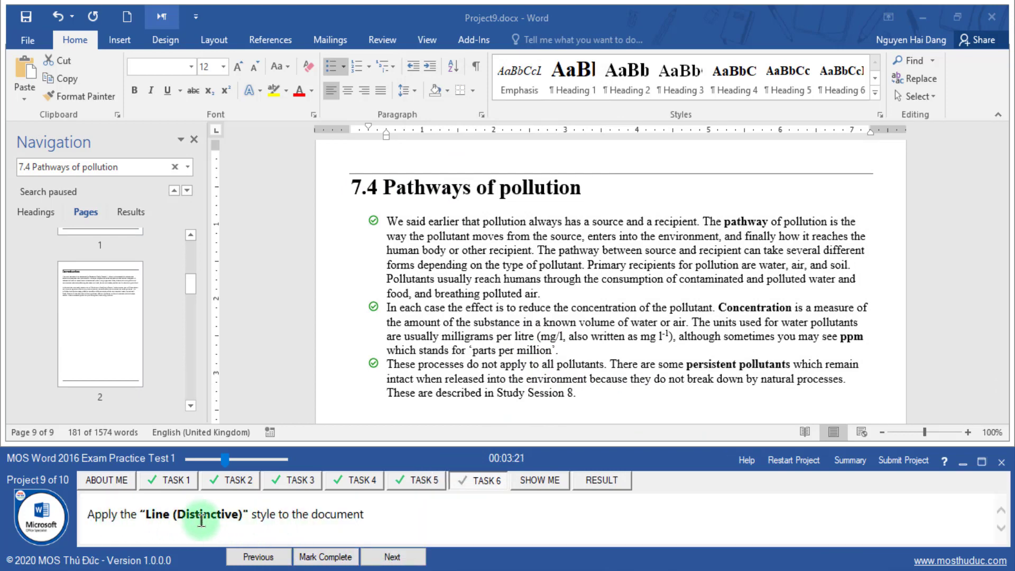
{"action": "left_click_drag", "start_coordinate": [146, 514], "coordinate": [239, 514]}
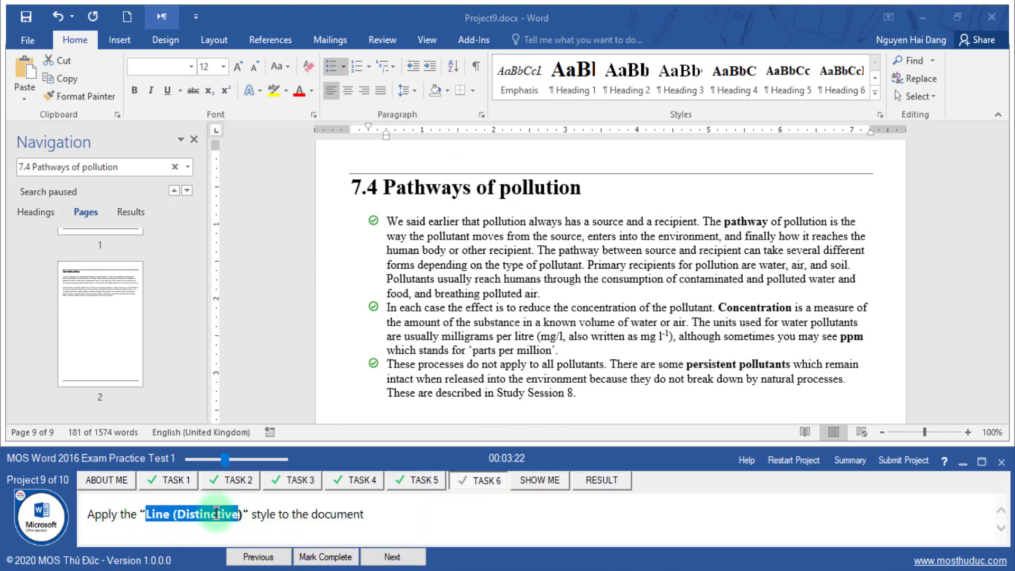
{"action": "left_click", "coordinate": [157, 46]}
{"action": "left_click", "coordinate": [642, 95]}
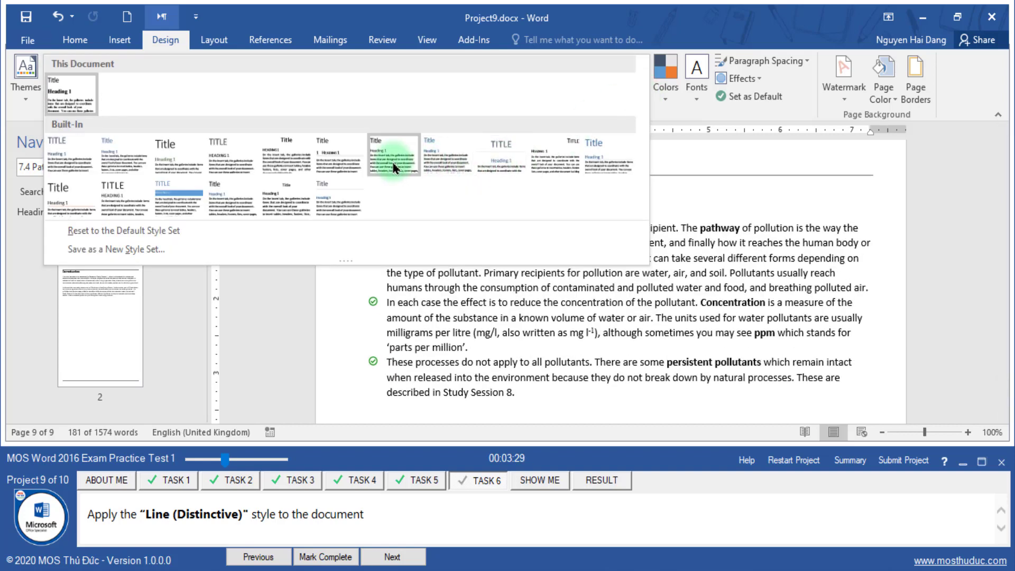
{"action": "left_click", "coordinate": [548, 172]}
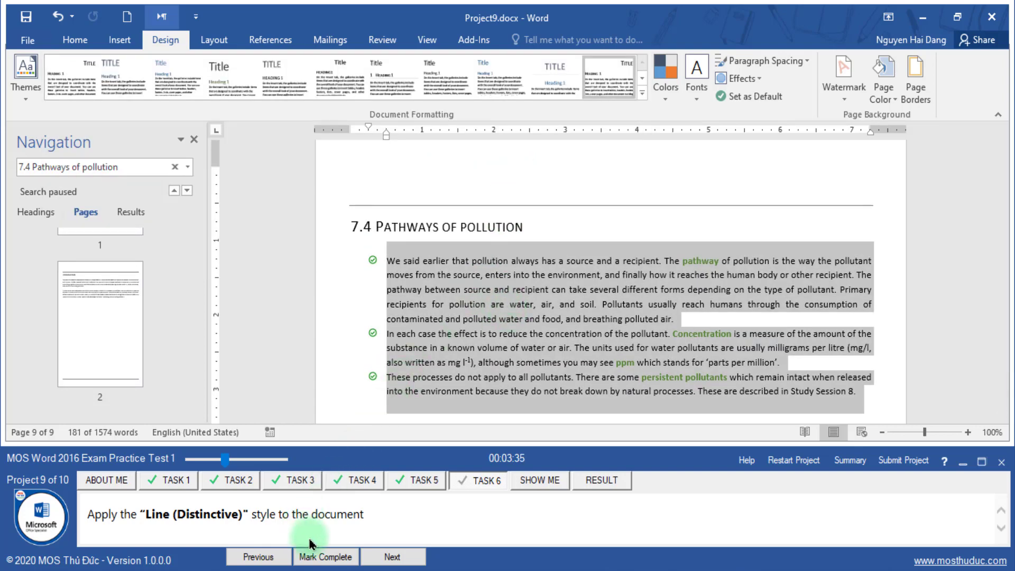
{"action": "left_click", "coordinate": [316, 558]}
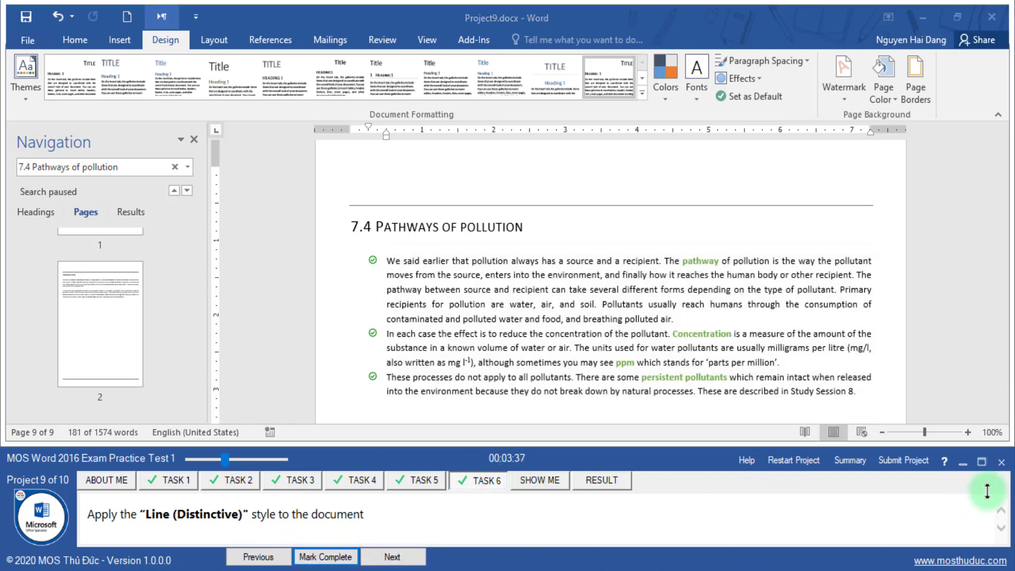
- Submit Project 9 for grading, save and close it, and show Project 10's first task
{"action": "left_click", "coordinate": [903, 460]}
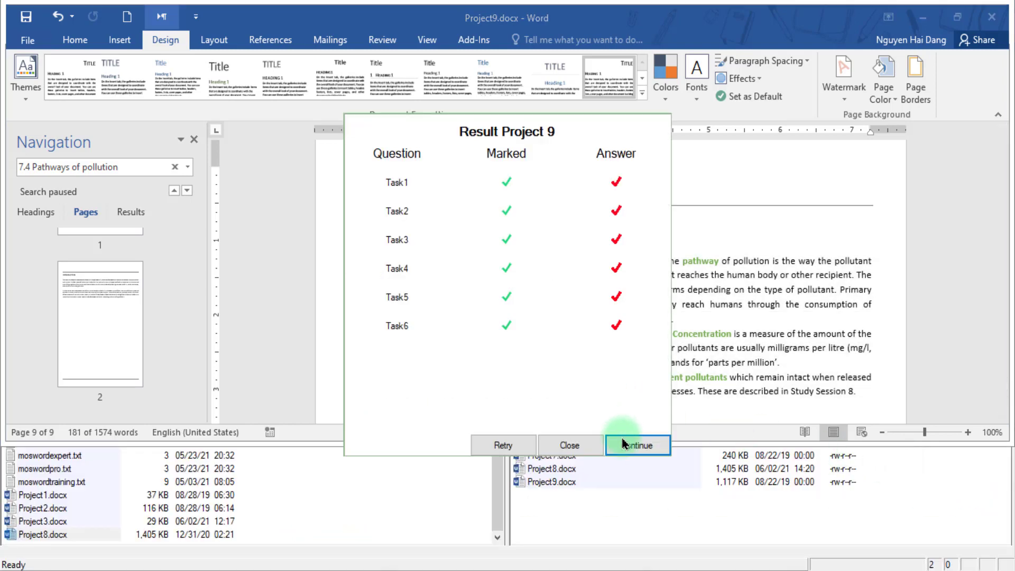
{"action": "left_click", "coordinate": [641, 508]}
{"action": "left_click", "coordinate": [449, 331]}
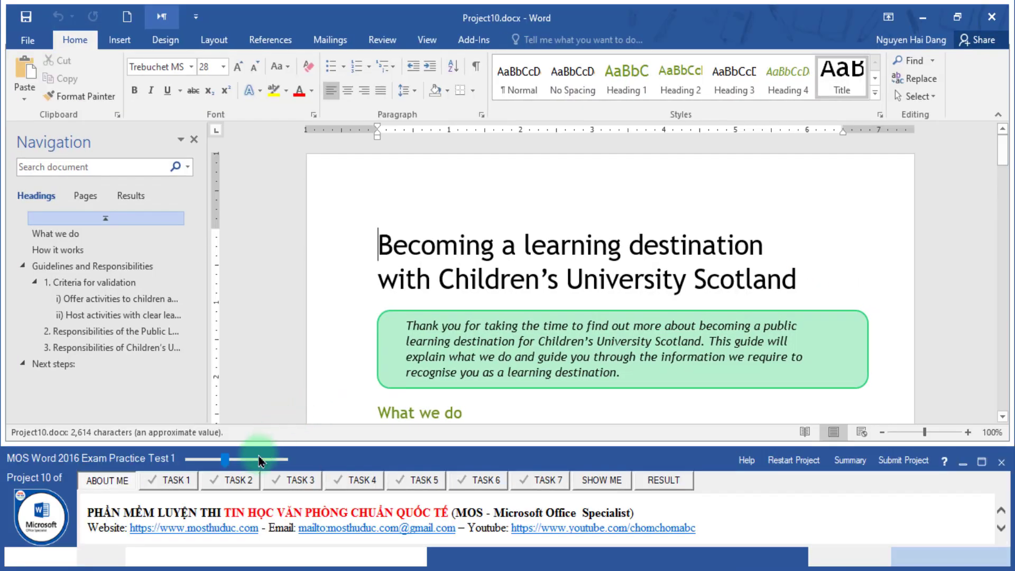
{"action": "left_click", "coordinate": [166, 482]}
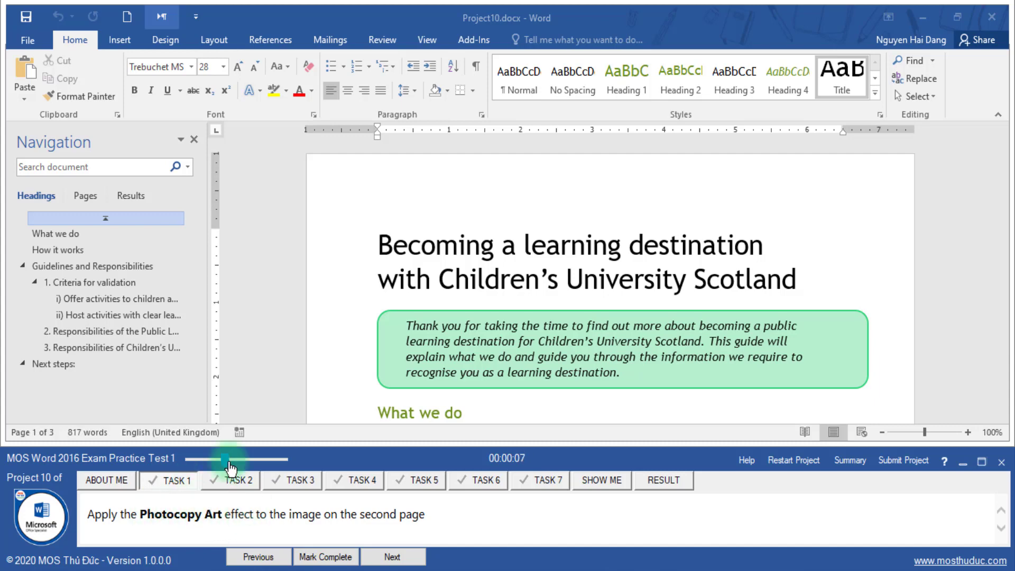
- Apply the Photocopy artistic effect to page 2's first image, then mark Task 1 complete and go on to Task 2
{"action": "left_click", "coordinate": [86, 196]}
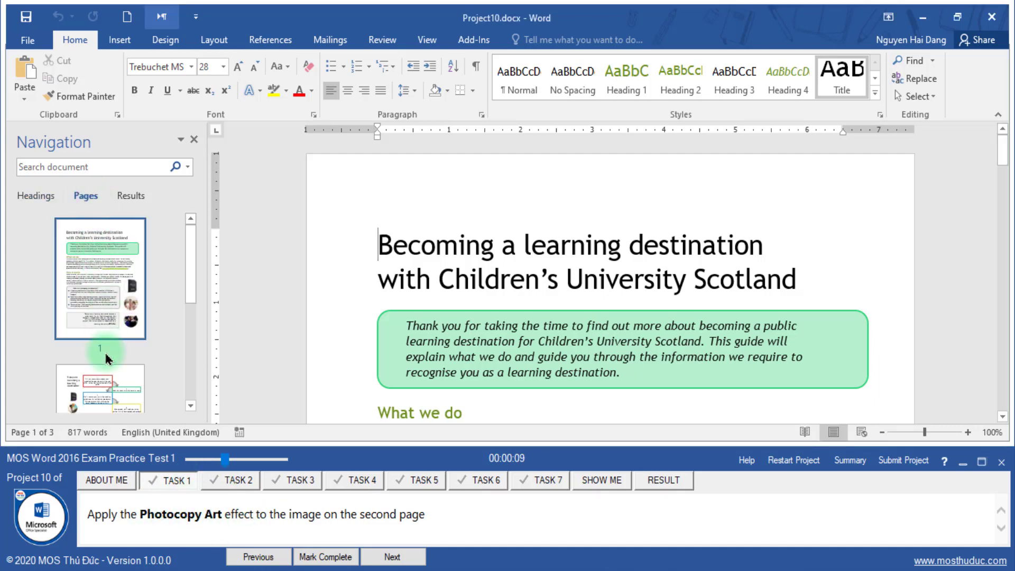
{"action": "left_click", "coordinate": [105, 382]}
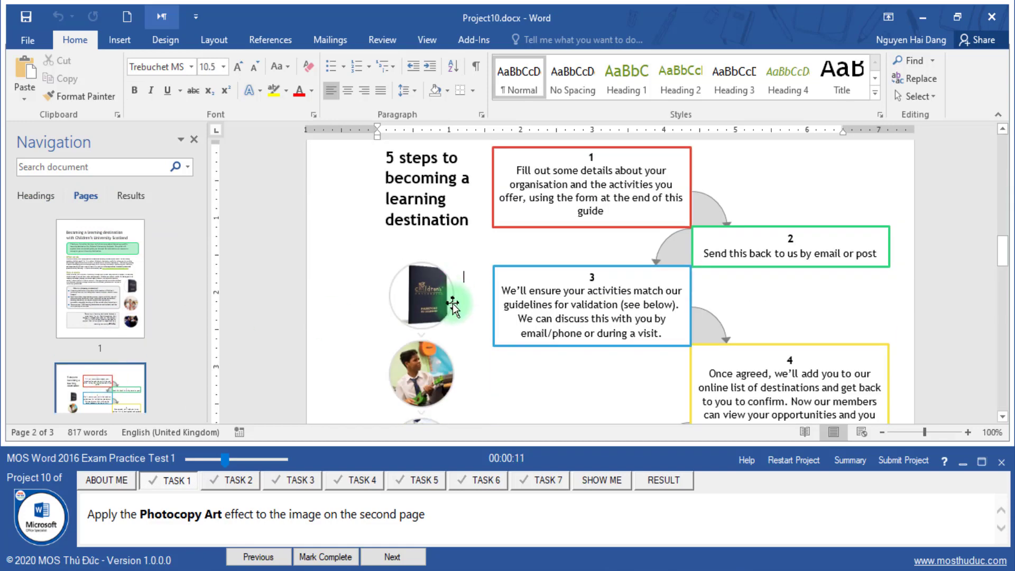
{"action": "left_click", "coordinate": [453, 305]}
{"action": "left_click", "coordinate": [531, 40]}
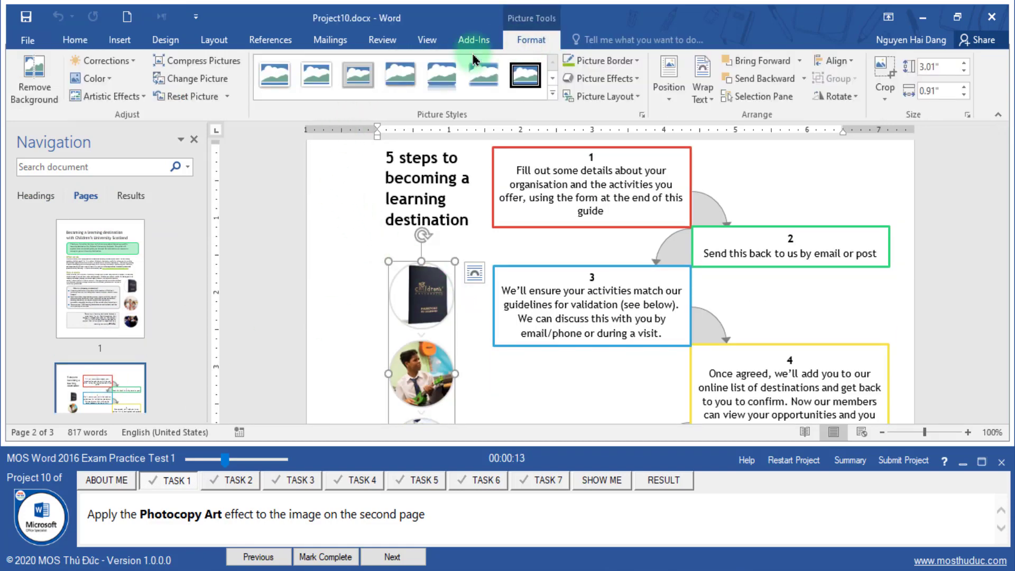
{"action": "left_click", "coordinate": [110, 96]}
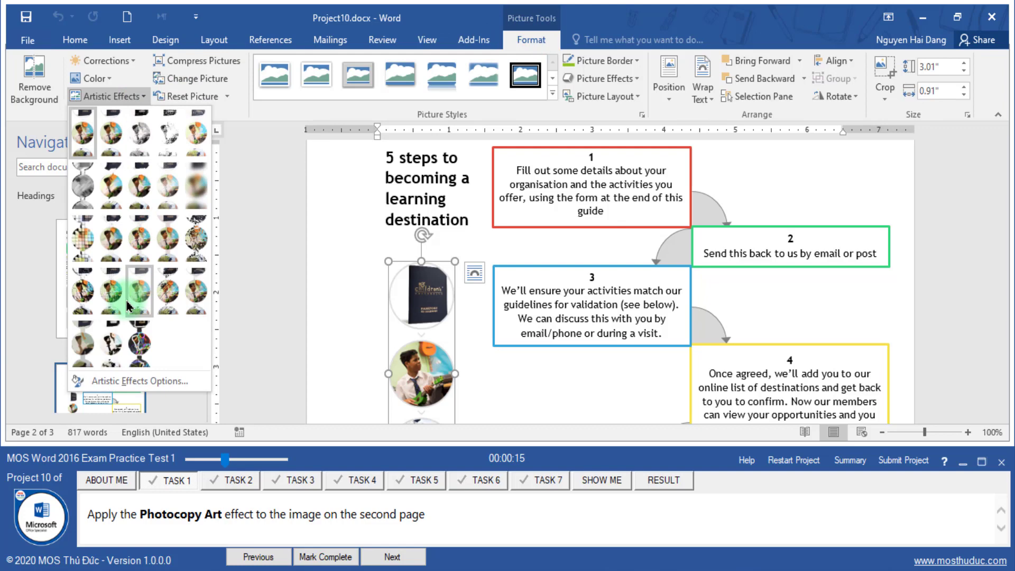
{"action": "left_click", "coordinate": [112, 345]}
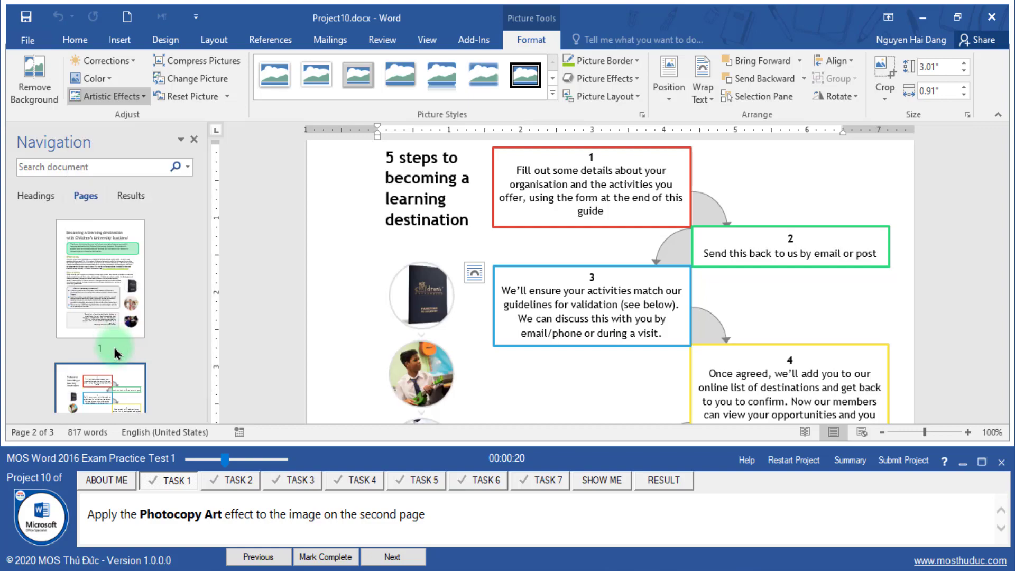
{"action": "left_click", "coordinate": [337, 558]}
{"action": "left_click", "coordinate": [373, 558]}
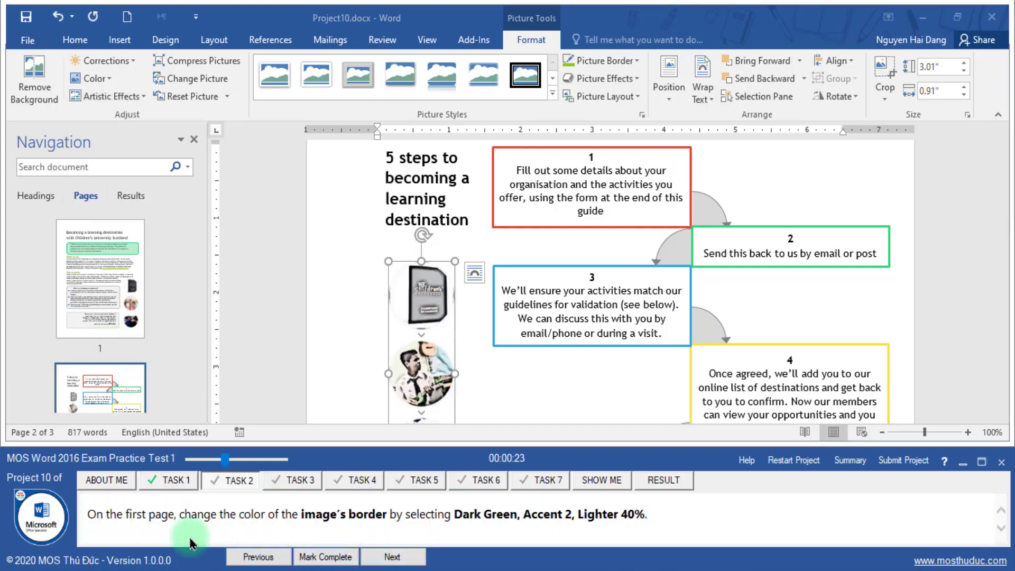
- Give the circular pictures column on page 1 a Dark Green, Accent 2, Lighter 40% border
{"action": "left_click", "coordinate": [114, 281]}
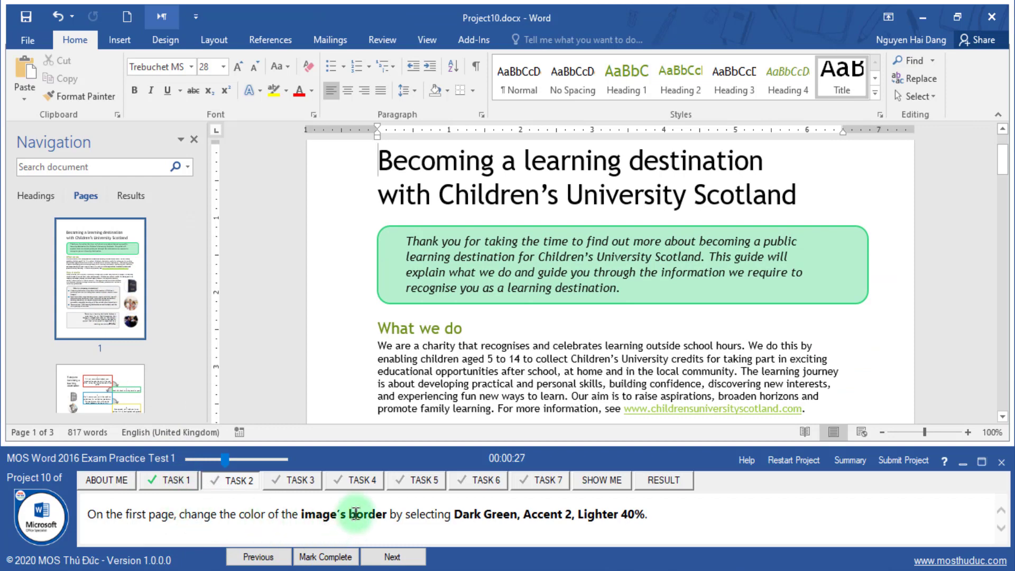
{"action": "scroll", "coordinate": [849, 246], "scroll_direction": "down", "scroll_amount": 4}
{"action": "scroll", "coordinate": [850, 247], "scroll_direction": "down", "scroll_amount": 7}
{"action": "scroll", "coordinate": [849, 246], "scroll_direction": "down", "scroll_amount": 1}
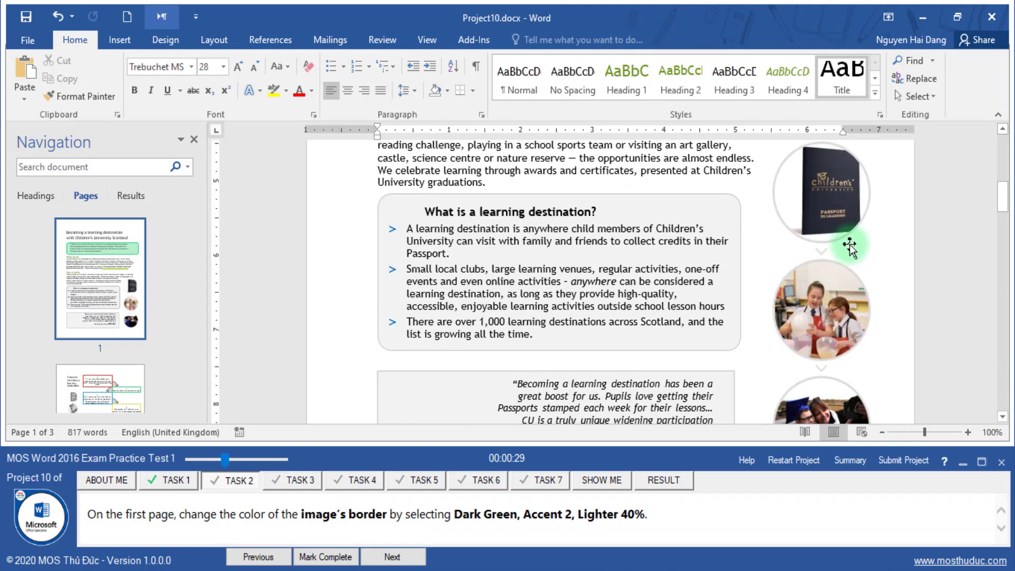
{"action": "left_click", "coordinate": [850, 246]}
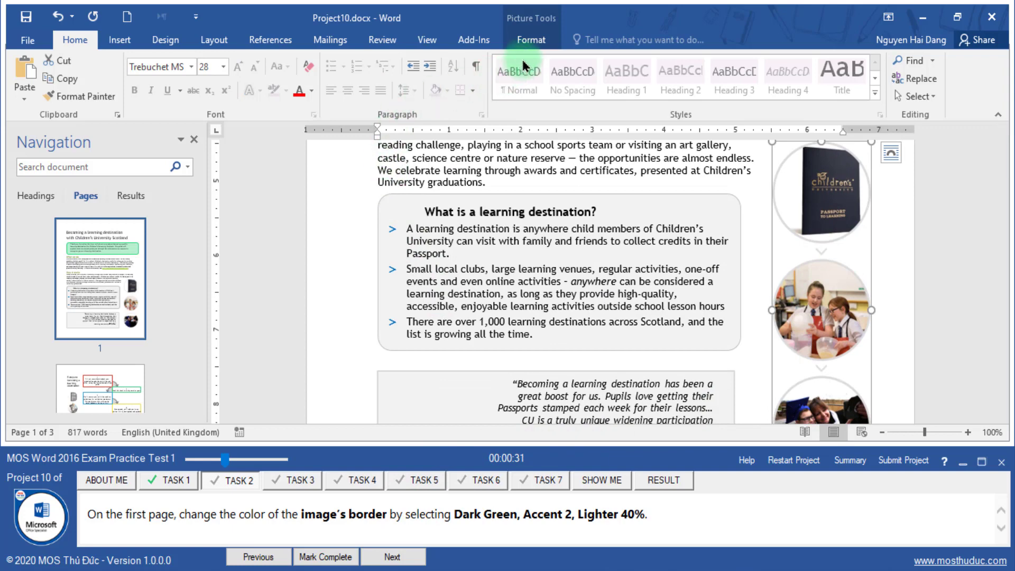
{"action": "left_click", "coordinate": [530, 41]}
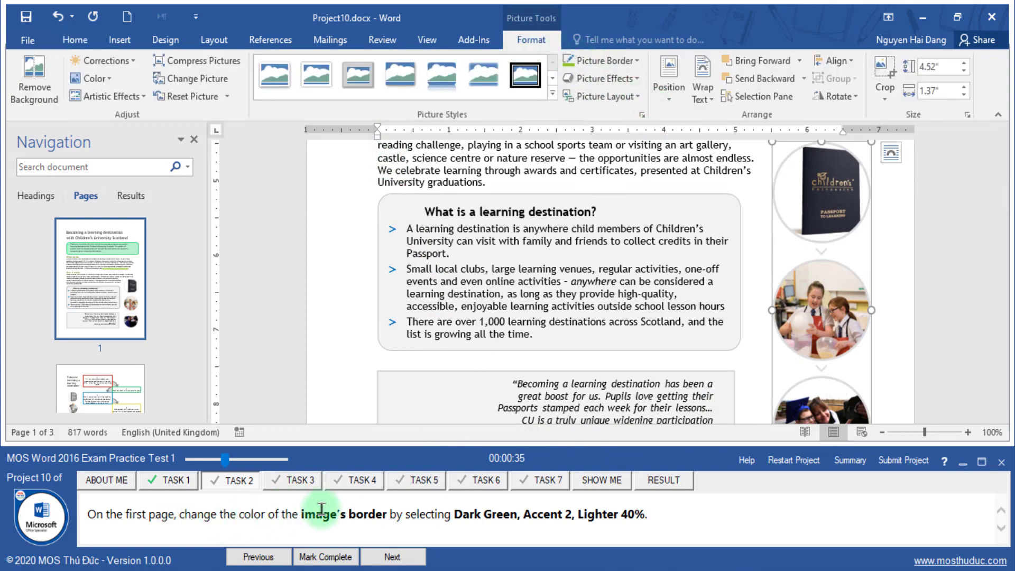
{"action": "left_click", "coordinate": [638, 61]}
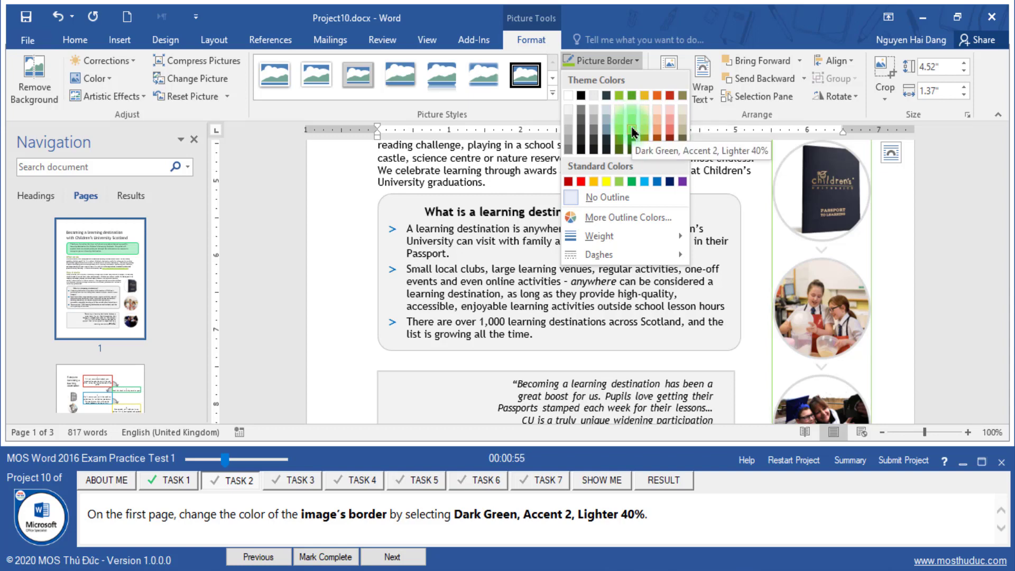
{"action": "left_click", "coordinate": [632, 132]}
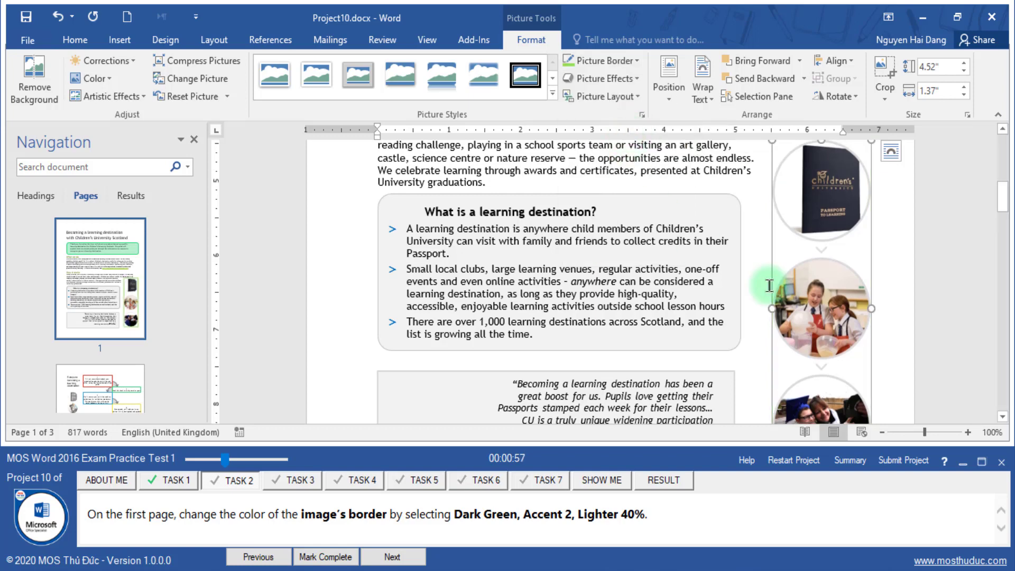
- Mark the picture-border task complete and move on to the AutoCorrect task
{"action": "left_click", "coordinate": [899, 370]}
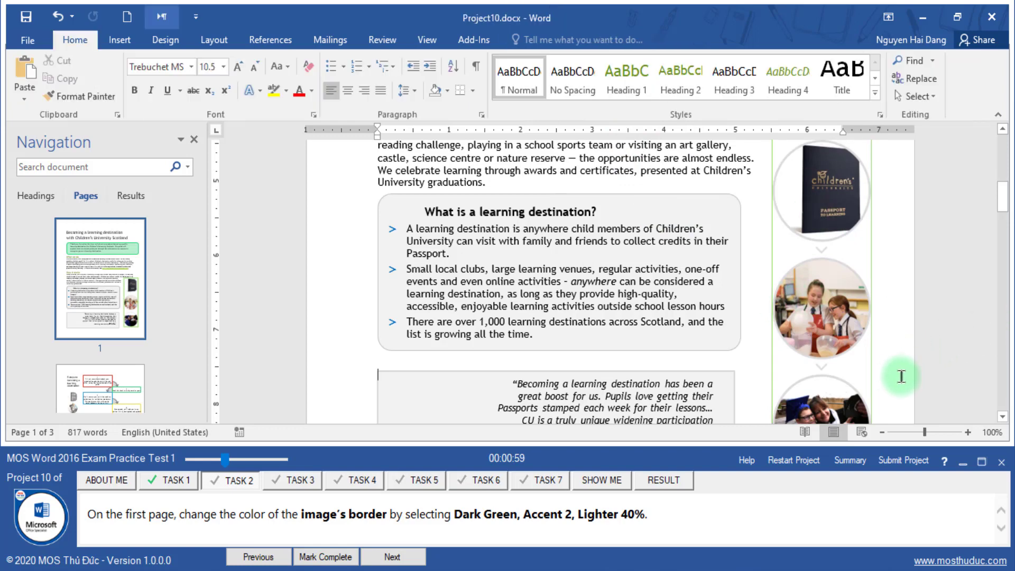
{"action": "left_click", "coordinate": [320, 559]}
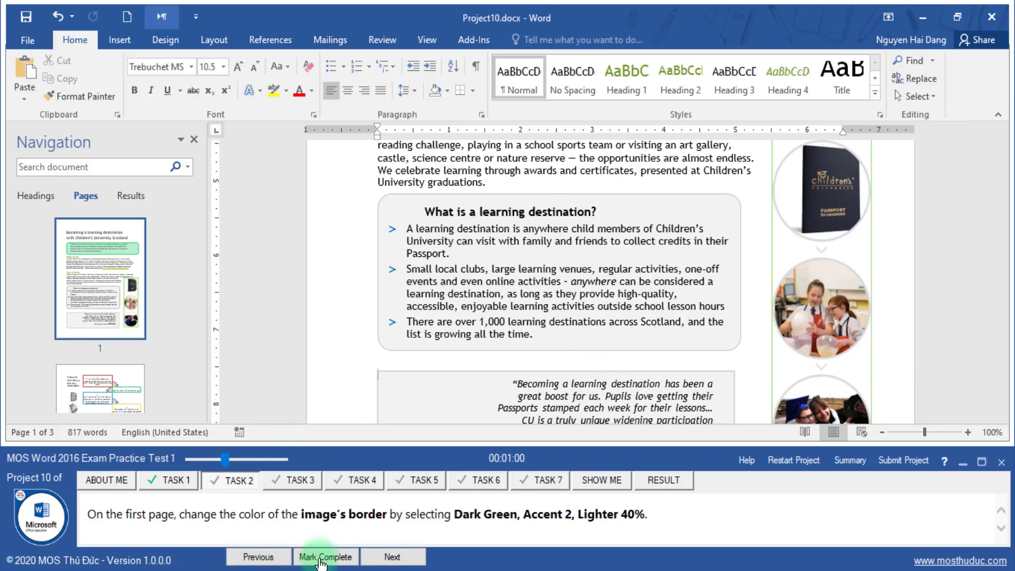
{"action": "left_click", "coordinate": [392, 555]}
- Open AutoCorrect Options through File > Options > Proofing
{"action": "left_click_drag", "start_coordinate": [124, 515], "coordinate": [190, 515]}
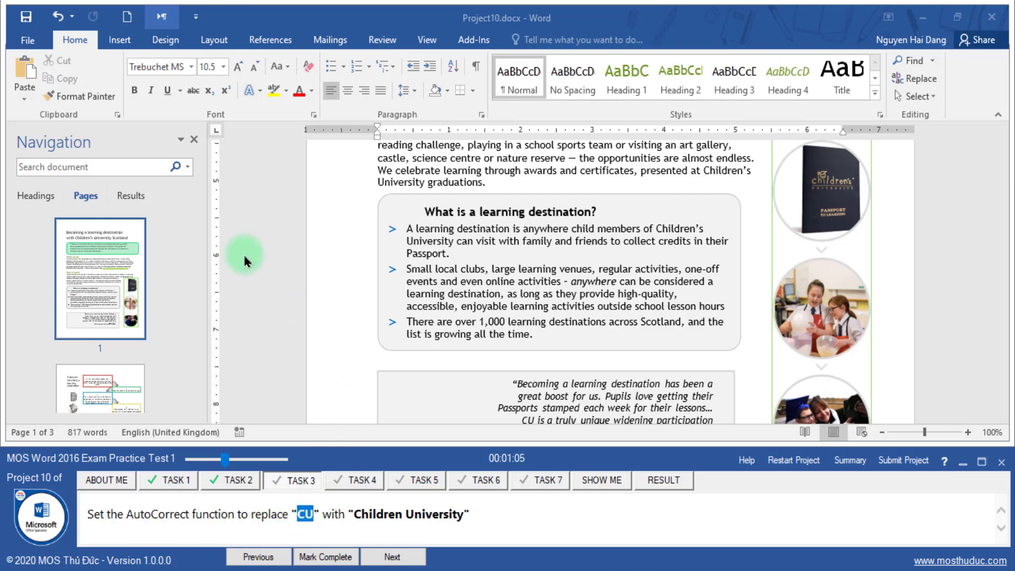
{"action": "left_click", "coordinate": [29, 42]}
{"action": "left_click", "coordinate": [29, 41]}
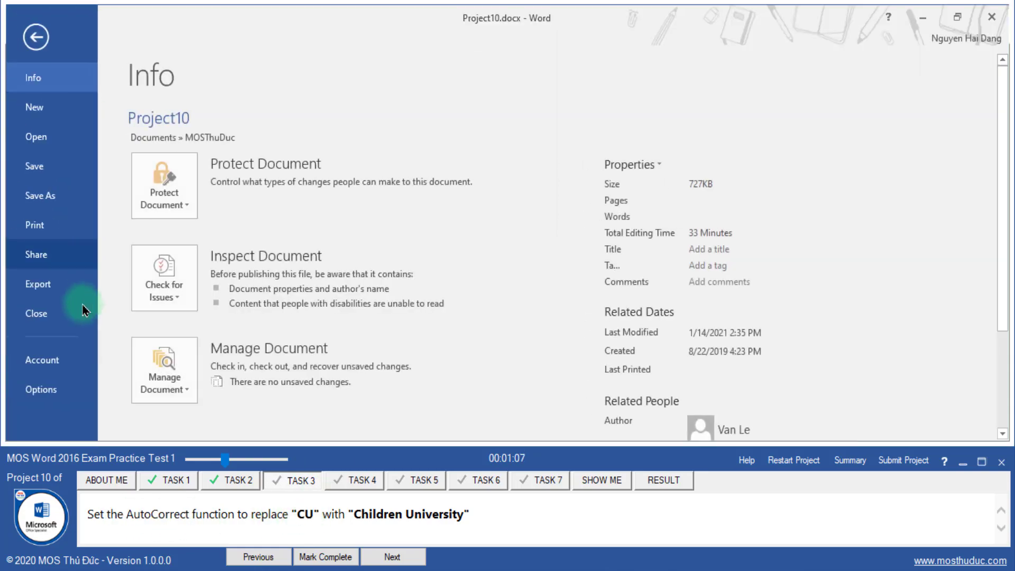
{"action": "left_click", "coordinate": [53, 389]}
{"action": "left_click", "coordinate": [253, 122]}
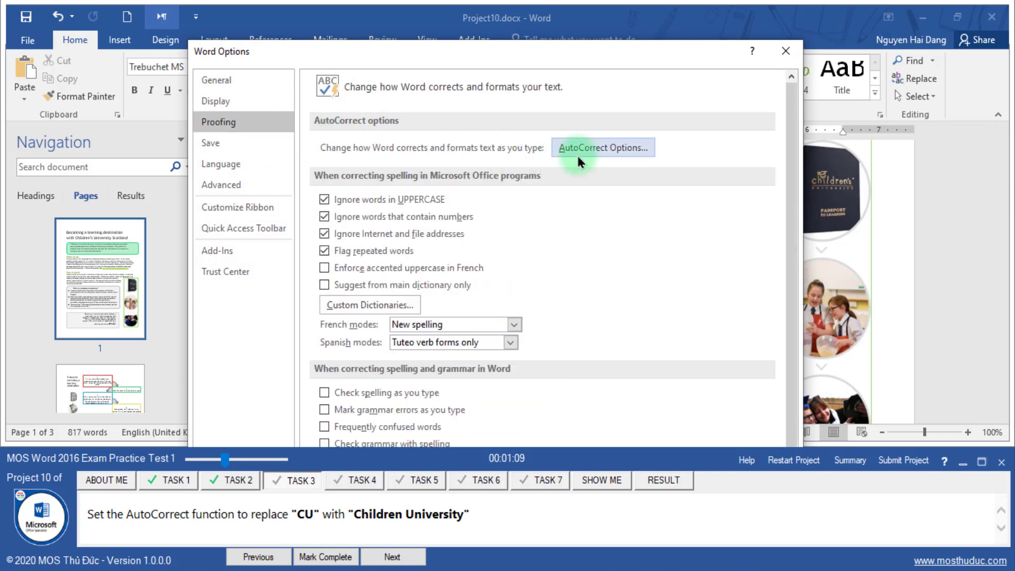
{"action": "left_click", "coordinate": [597, 147]}
- Add the CU → Children University replacement, confirm both dialogs with OK, and go on to the indent task
{"action": "type", "text": "CU"}
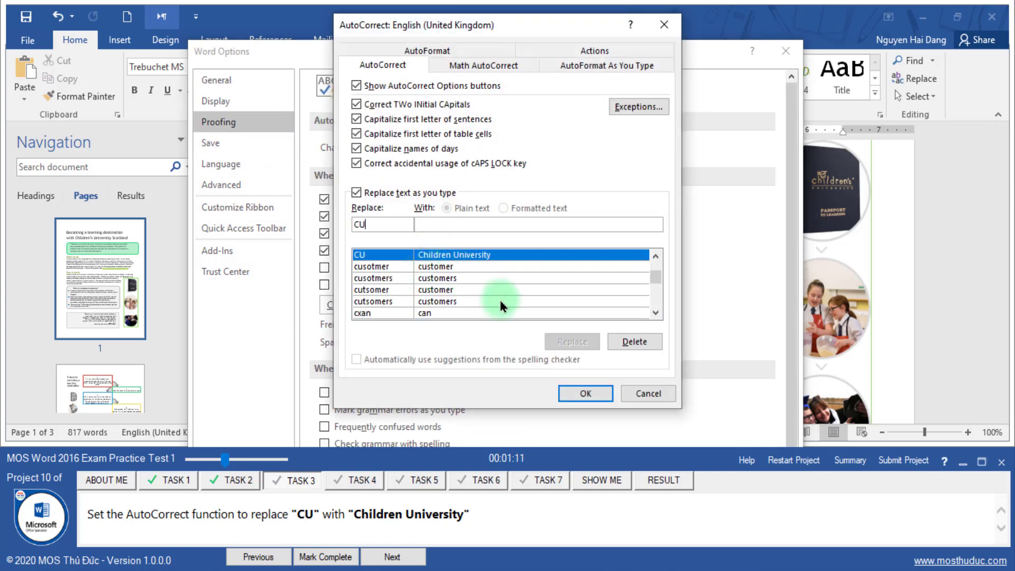
{"action": "left_click", "coordinate": [635, 341]}
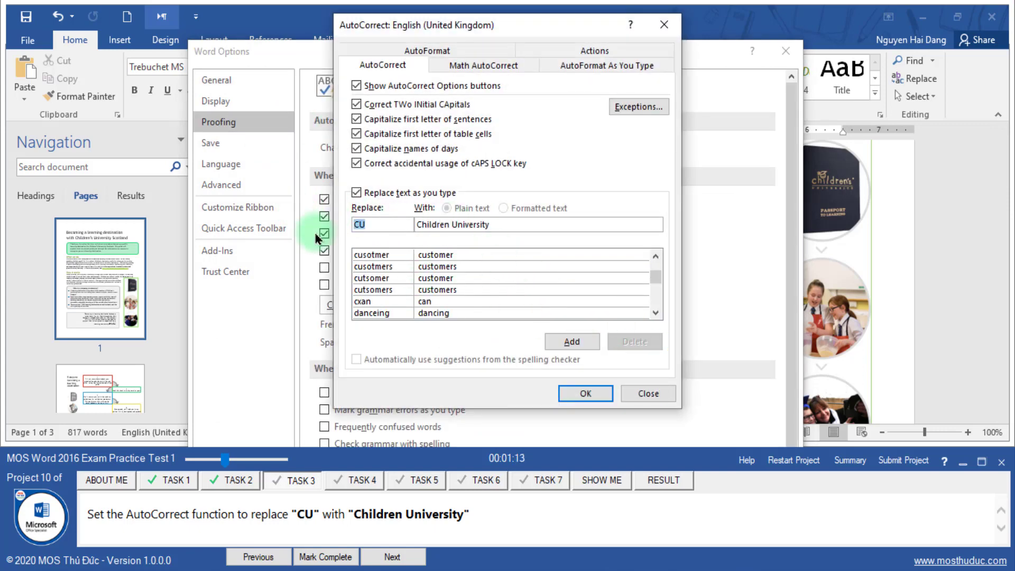
{"action": "left_click", "coordinate": [556, 338]}
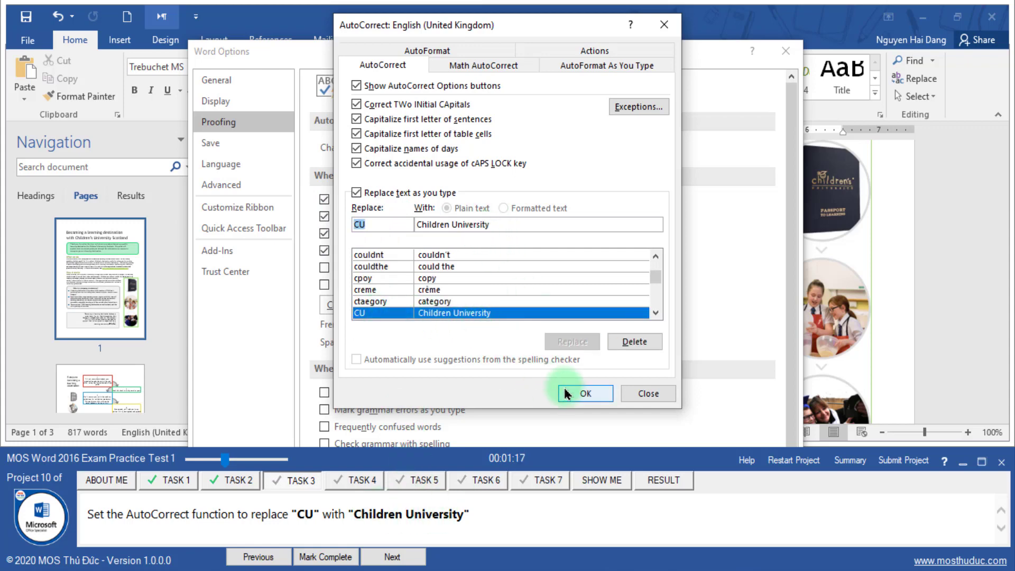
{"action": "left_click", "coordinate": [581, 392]}
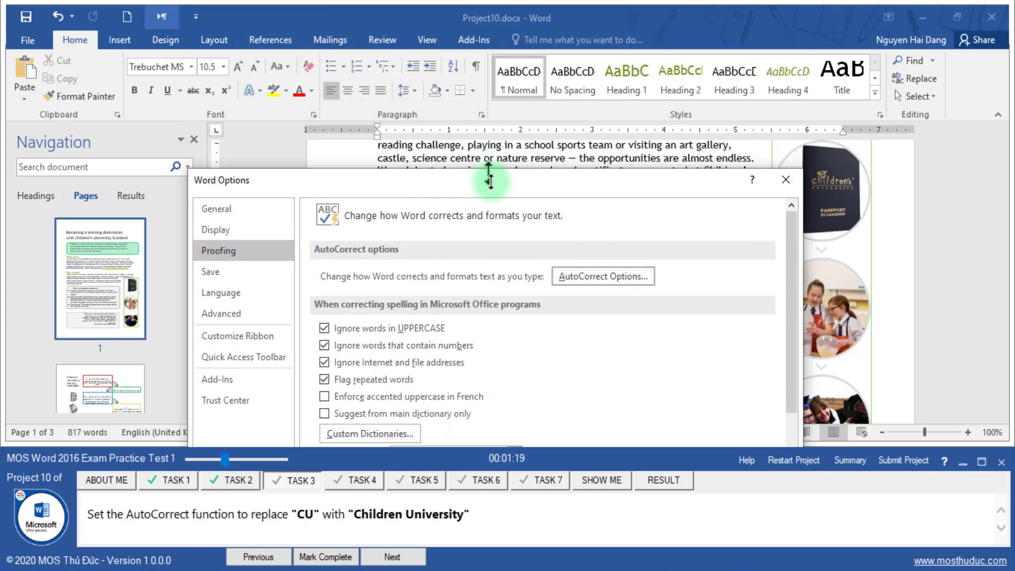
{"action": "left_click_drag", "start_coordinate": [487, 41], "coordinate": [483, 193]}
{"action": "left_click", "coordinate": [700, 392]}
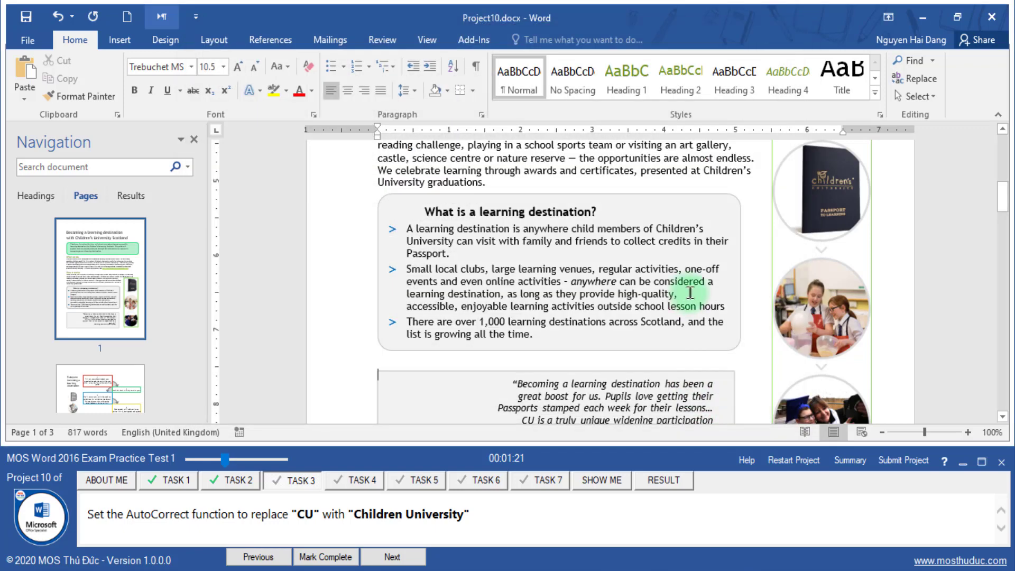
{"action": "left_click", "coordinate": [415, 559]}
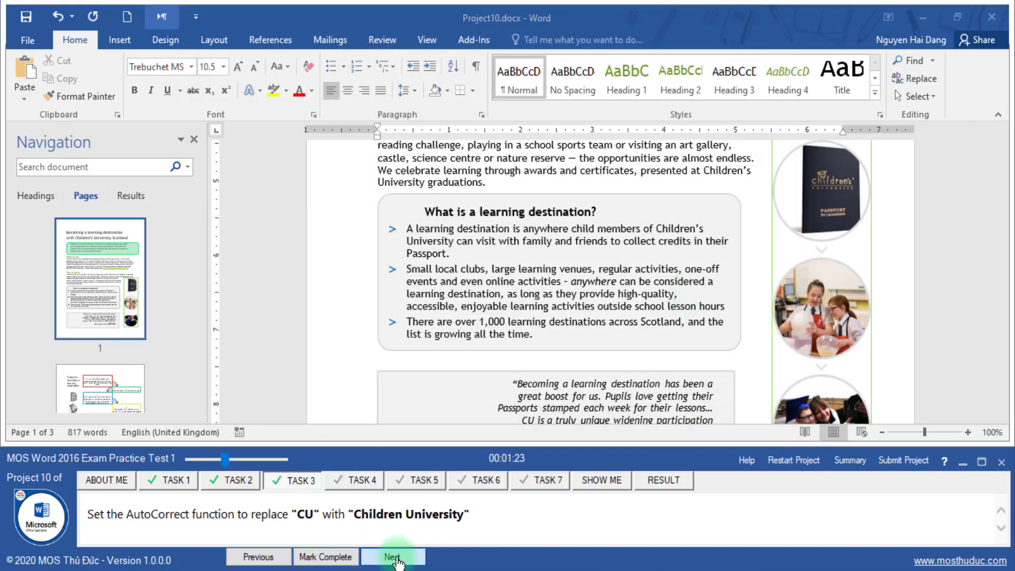
{"action": "mouse_move", "coordinate": [103, 515]}
{"action": "left_mouse_down"}
{"action": "mouse_move", "coordinate": [149, 517]}
{"action": "mouse_move", "coordinate": [132, 518]}
{"action": "left_mouse_up"}
- Decrease the indent of criteria i) and ii) on page 3 so they become a) and b), and mark the task done
{"action": "left_click", "coordinate": [265, 526]}
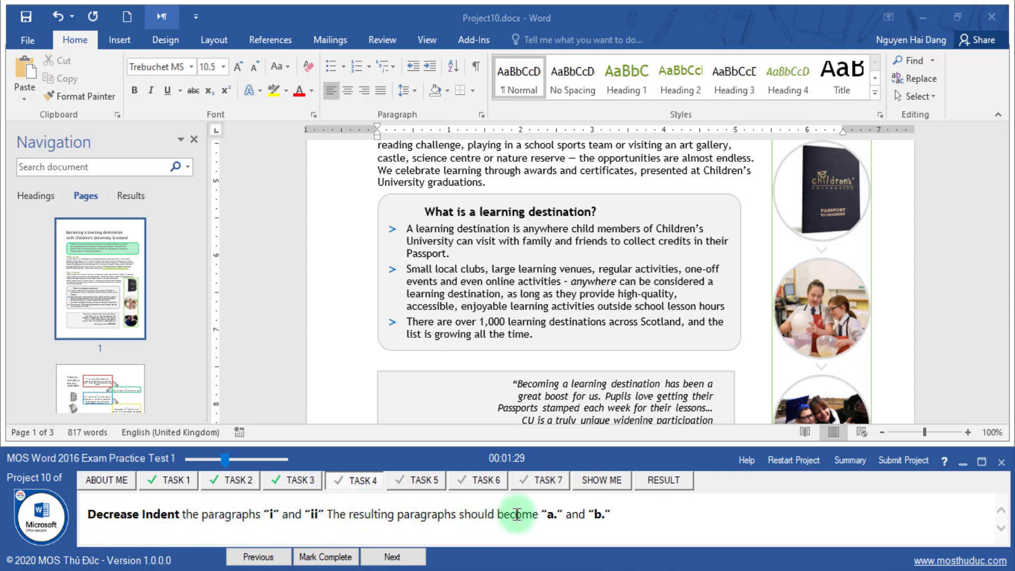
{"action": "left_click_drag", "start_coordinate": [88, 514], "coordinate": [180, 514]}
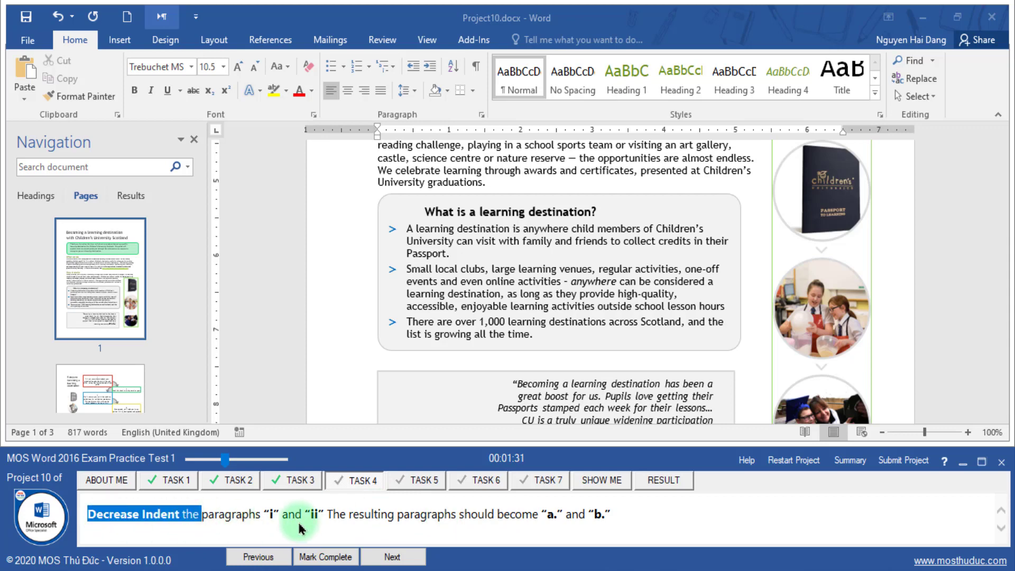
{"action": "left_click", "coordinate": [304, 506]}
{"action": "left_click", "coordinate": [87, 388]}
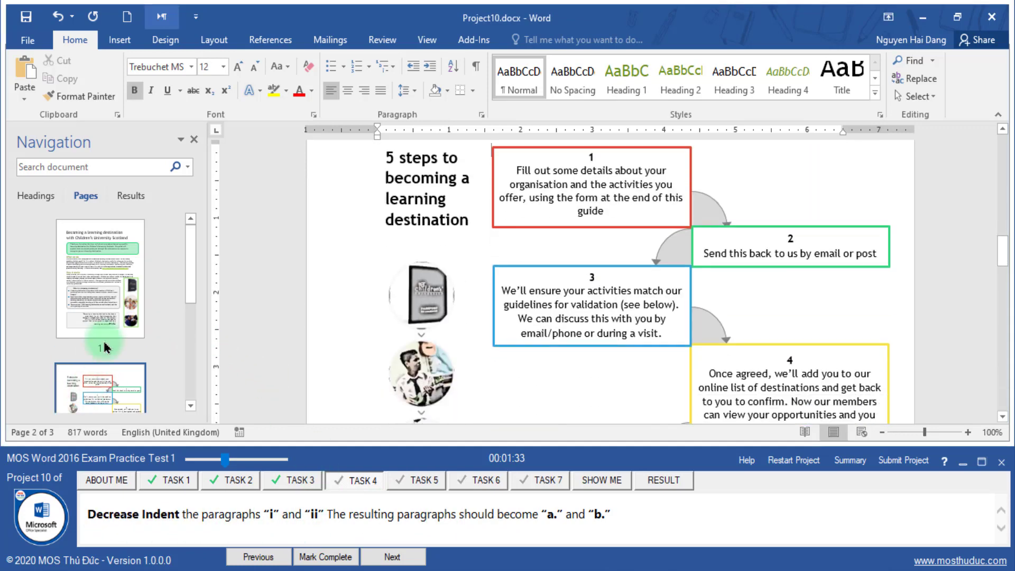
{"action": "left_click", "coordinate": [138, 323]}
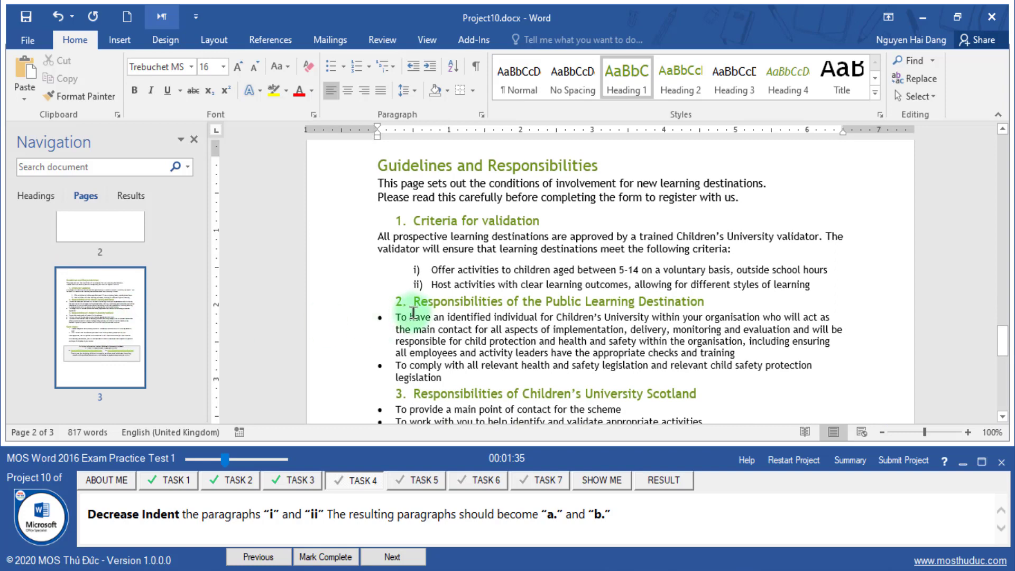
{"action": "scroll", "coordinate": [399, 277], "scroll_direction": "down", "scroll_amount": 2}
{"action": "left_click_drag", "start_coordinate": [337, 252], "coordinate": [340, 256]}
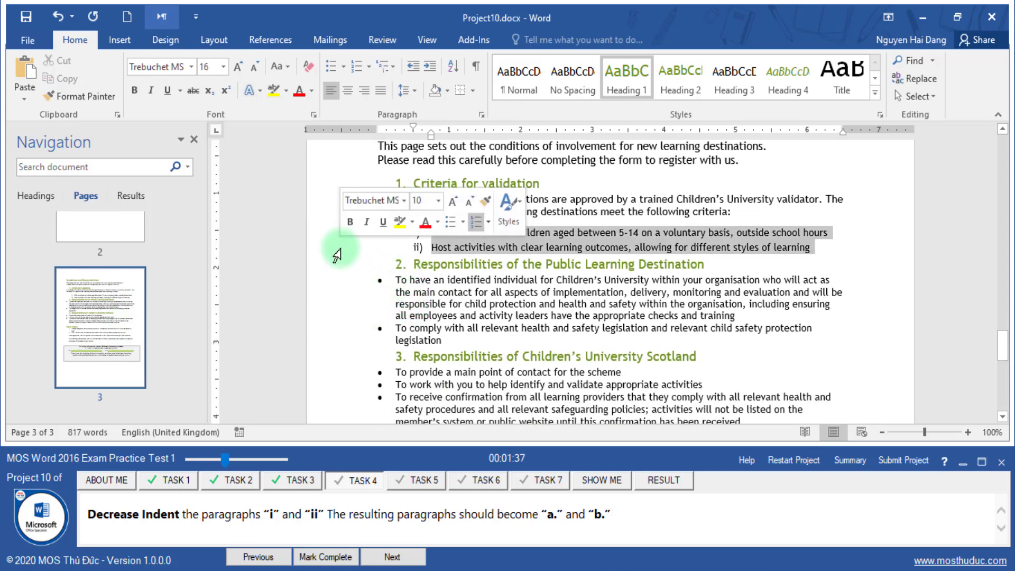
{"action": "left_click", "coordinate": [413, 65]}
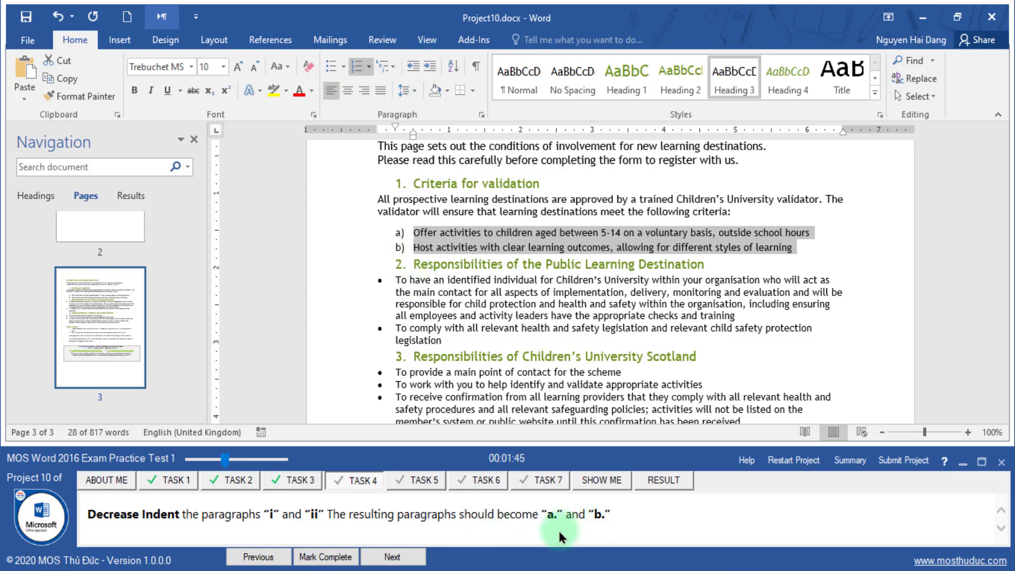
{"action": "left_click", "coordinate": [323, 559]}
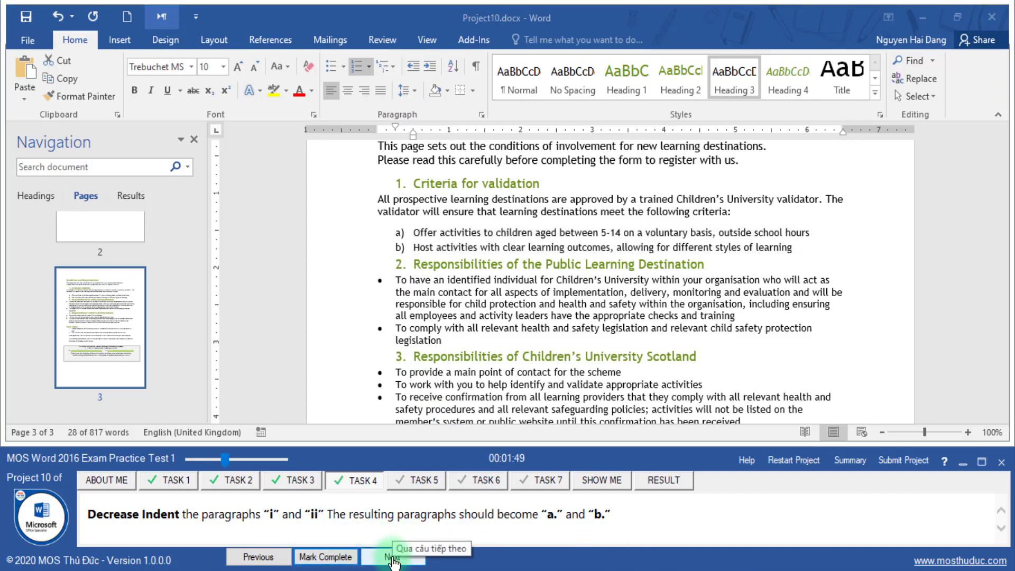
- Find the Next steps heading and select the Once approved … at your venue paragraphs
{"action": "left_click", "coordinate": [392, 561]}
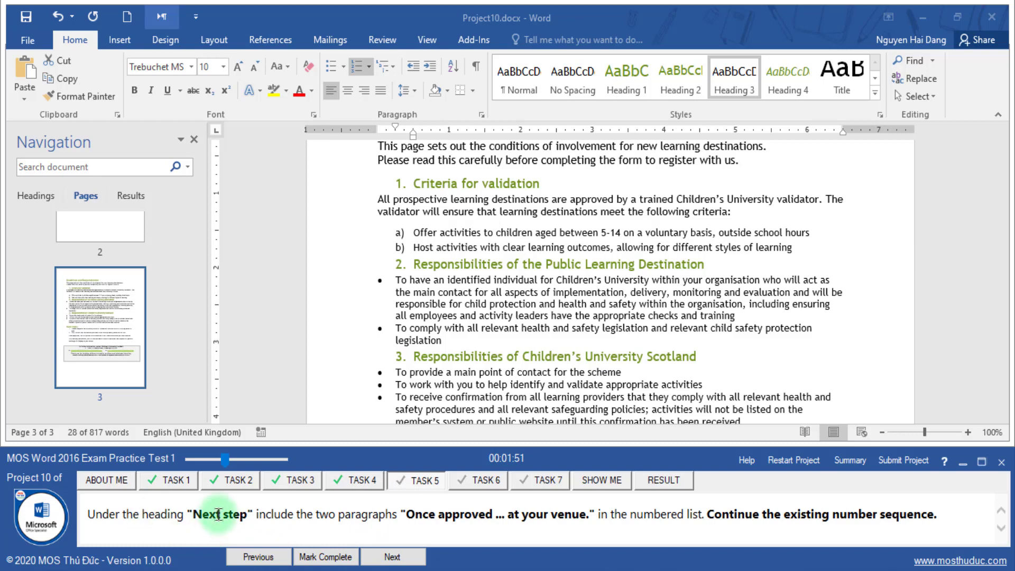
{"action": "left_click_drag", "start_coordinate": [192, 514], "coordinate": [247, 514]}
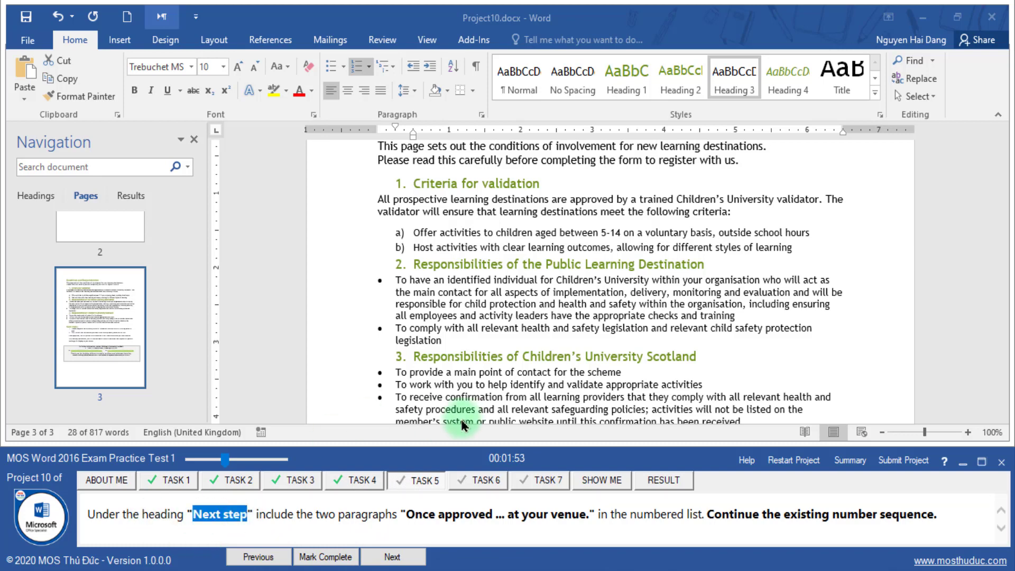
{"action": "left_click", "coordinate": [144, 162]}
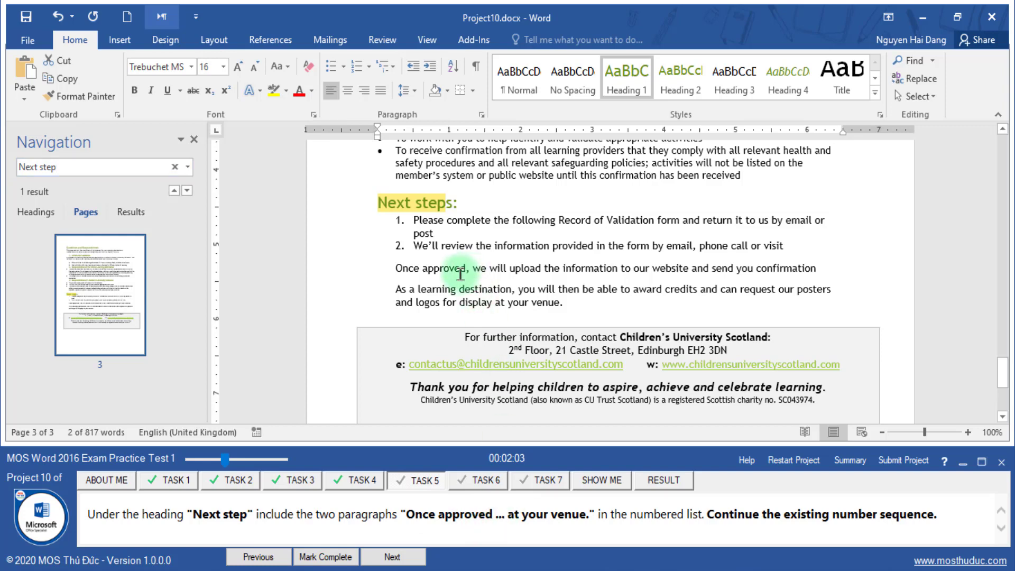
{"action": "left_click_drag", "start_coordinate": [340, 268], "coordinate": [344, 303]}
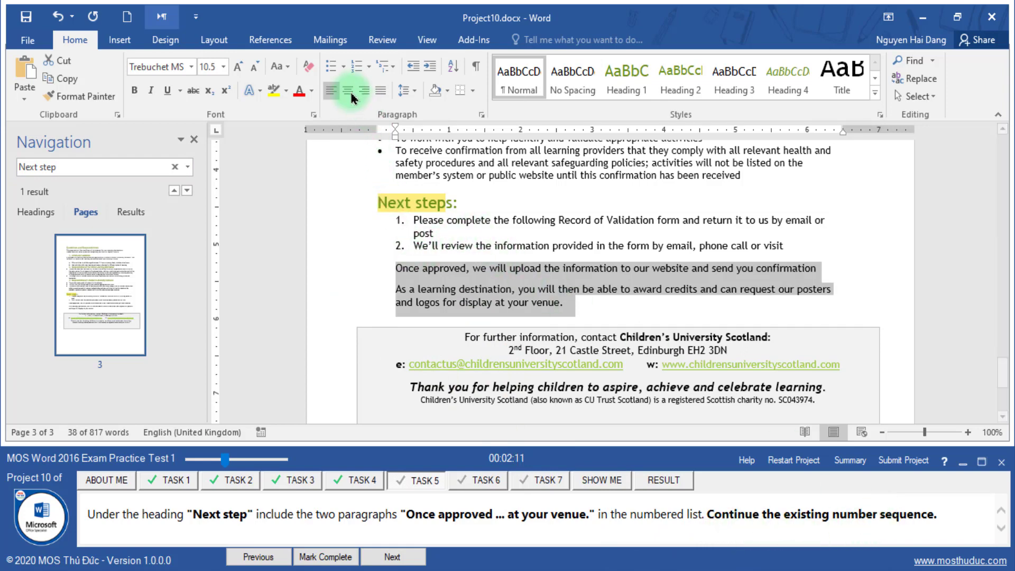
- Number them in 1. 2. 3. style with Continue Numbering so they become items 3 and 4, and mark complete
{"action": "left_click", "coordinate": [368, 71]}
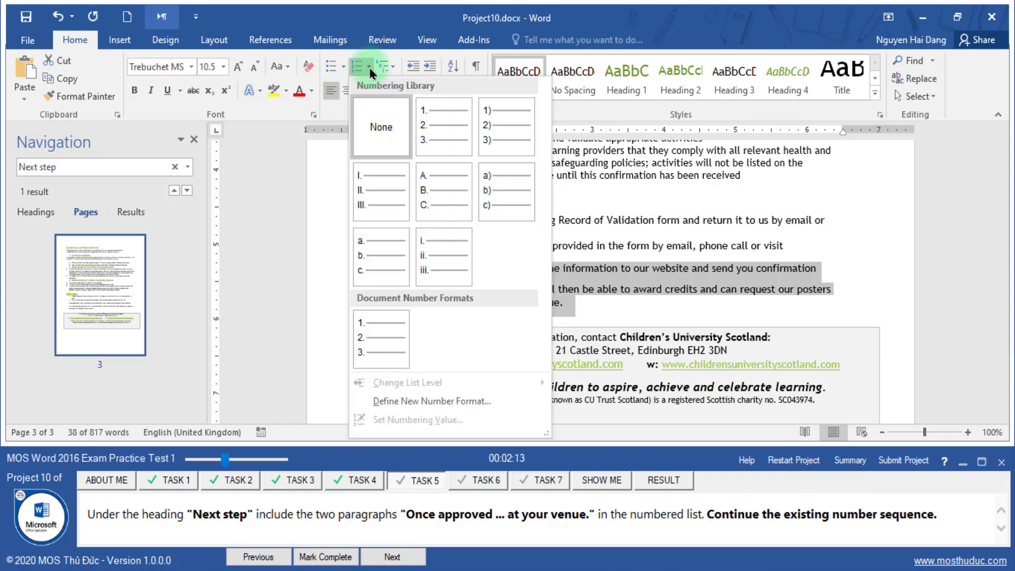
{"action": "left_click", "coordinate": [455, 139]}
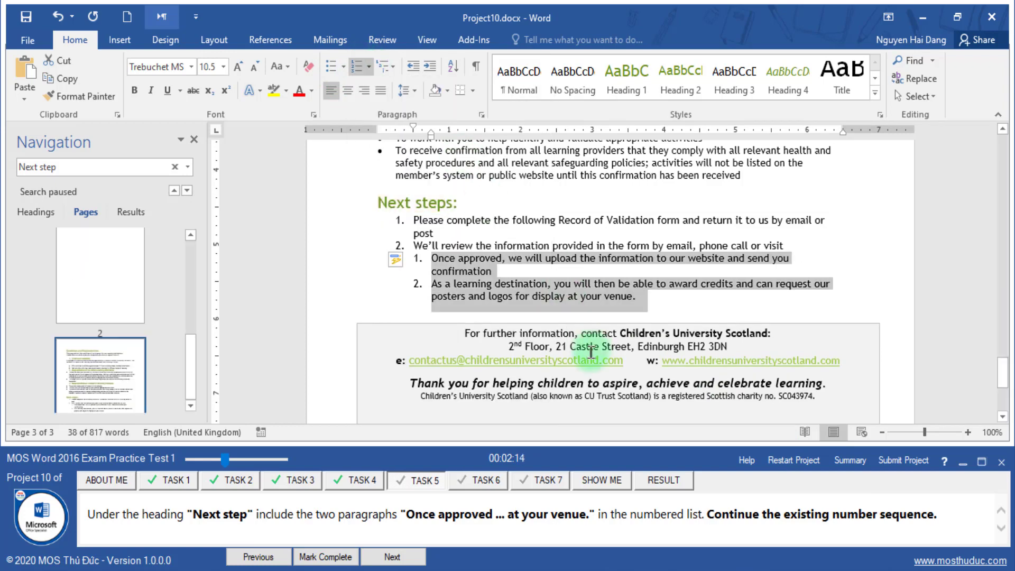
{"action": "right_click", "coordinate": [421, 266]}
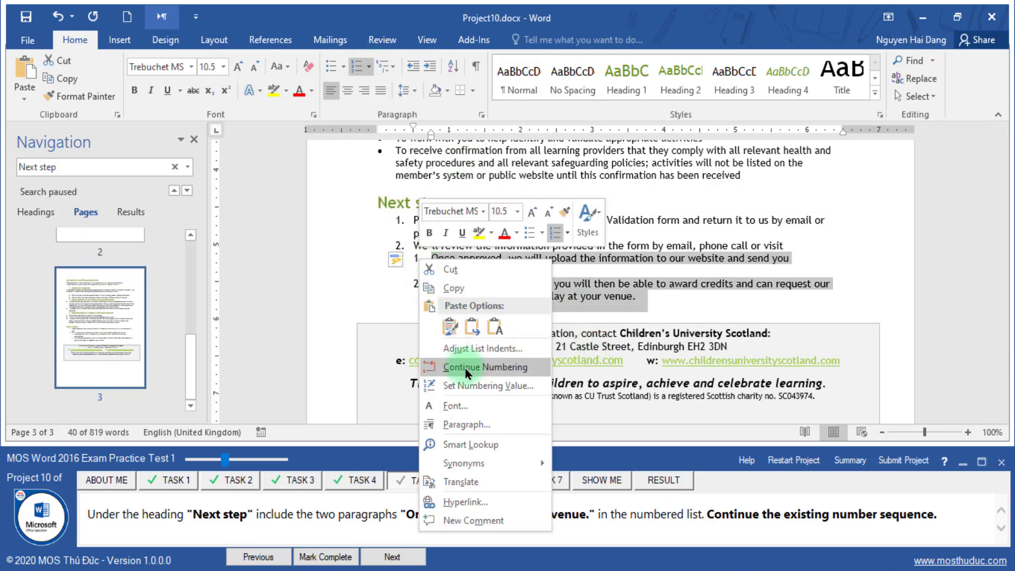
{"action": "left_click", "coordinate": [485, 367]}
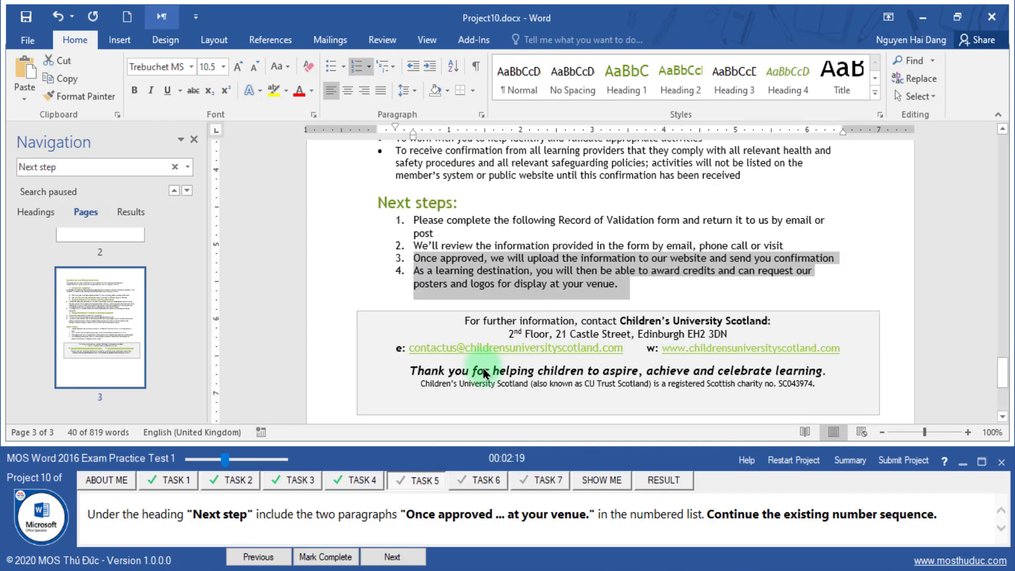
{"action": "left_click", "coordinate": [335, 556]}
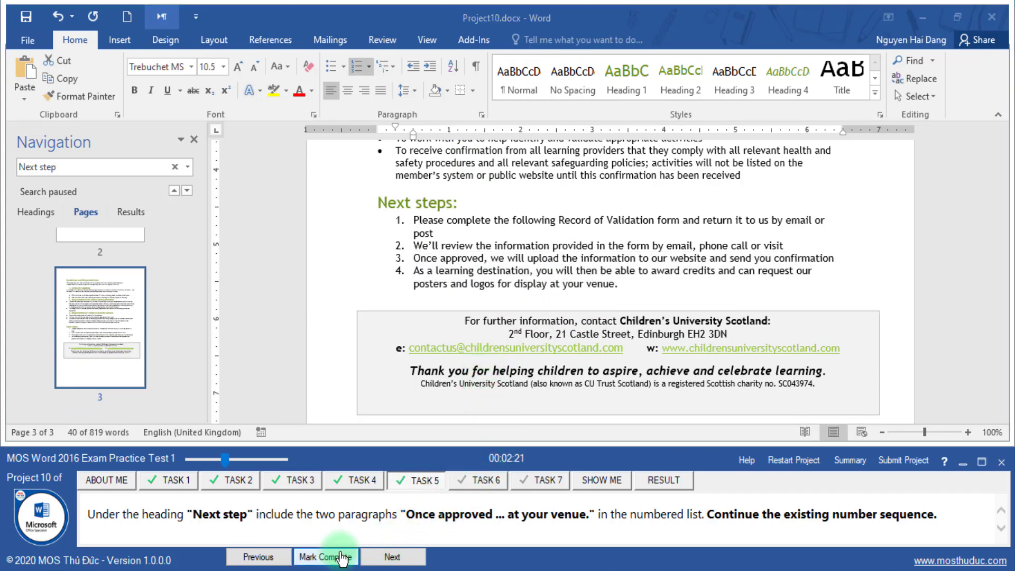
- Search the last page for Trust Scotland and place the cursor right after it
{"action": "left_click", "coordinate": [392, 556]}
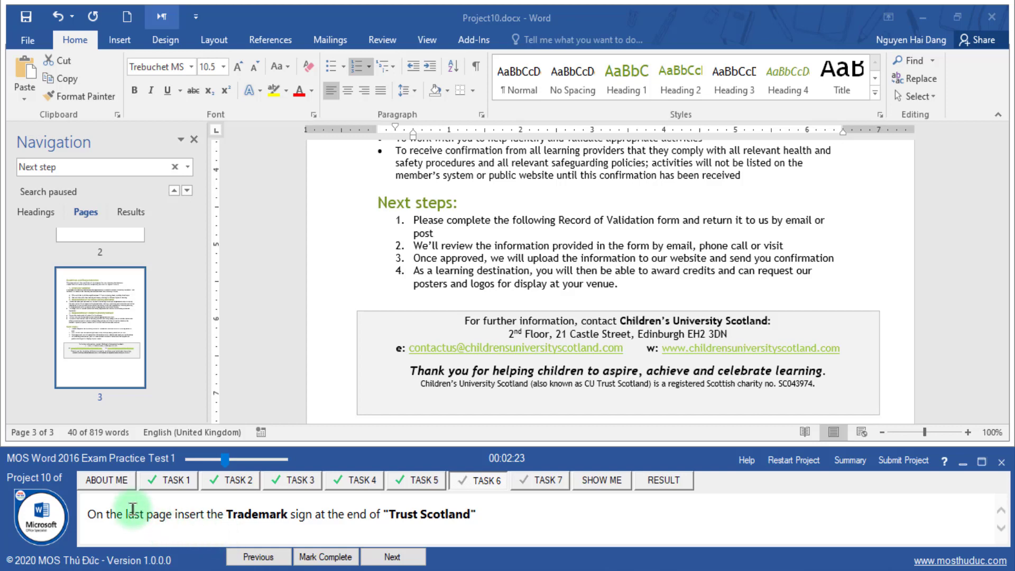
{"action": "left_click", "coordinate": [95, 339]}
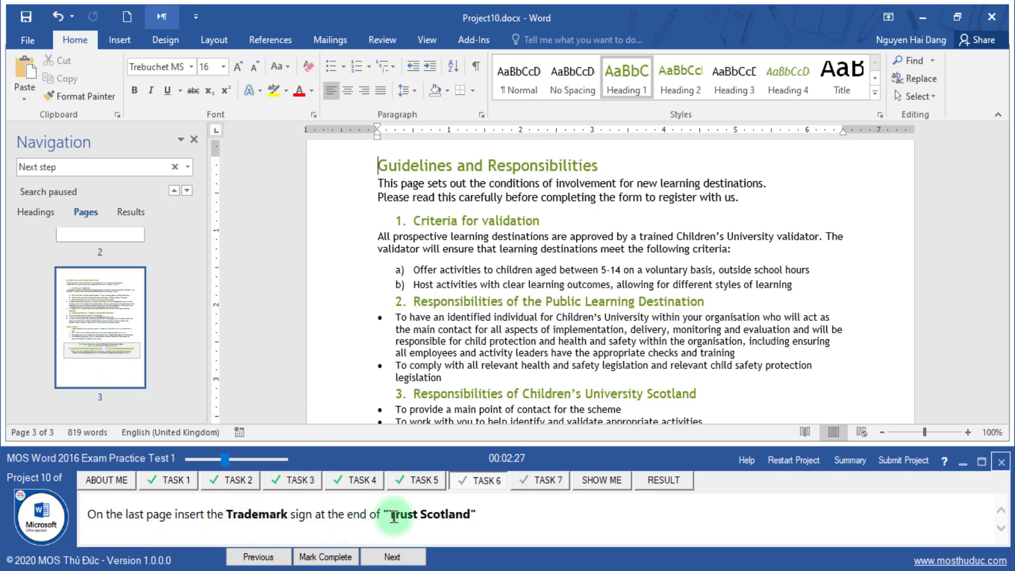
{"action": "left_click_drag", "start_coordinate": [389, 512], "coordinate": [445, 508]}
{"action": "key", "text": "ctrl+c"}
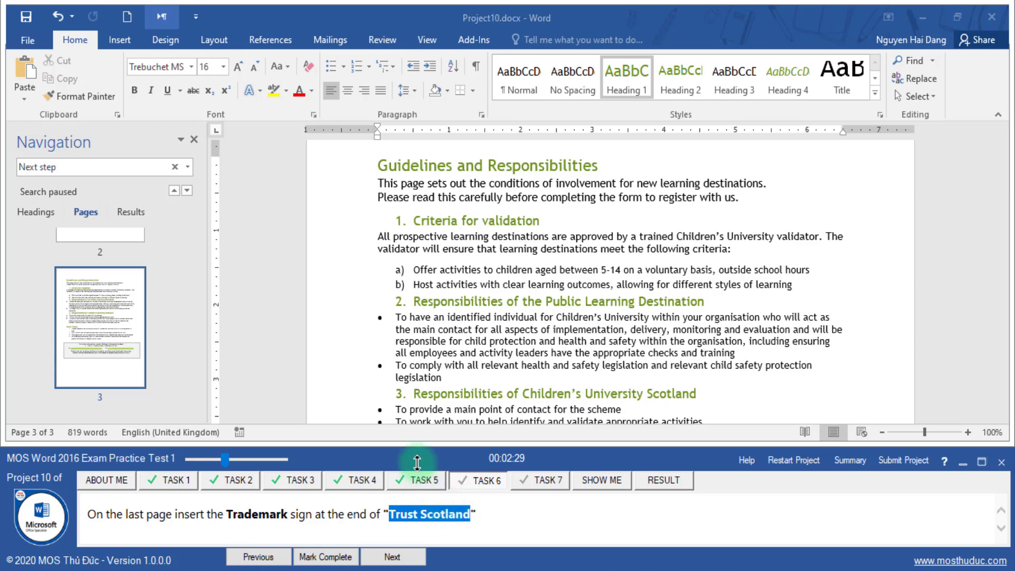
{"action": "left_click", "coordinate": [175, 168]}
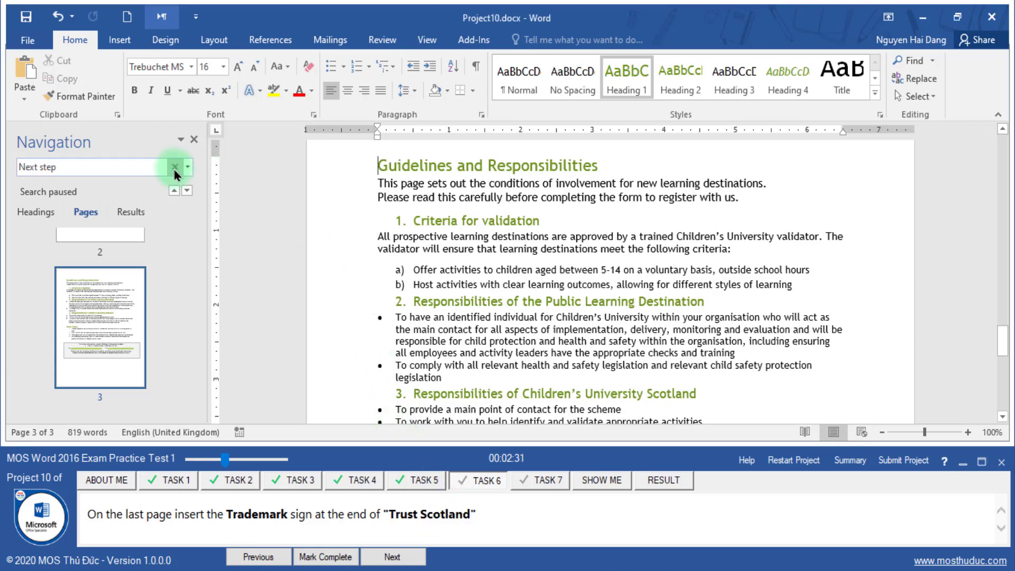
{"action": "key", "text": "ctrl+v"}
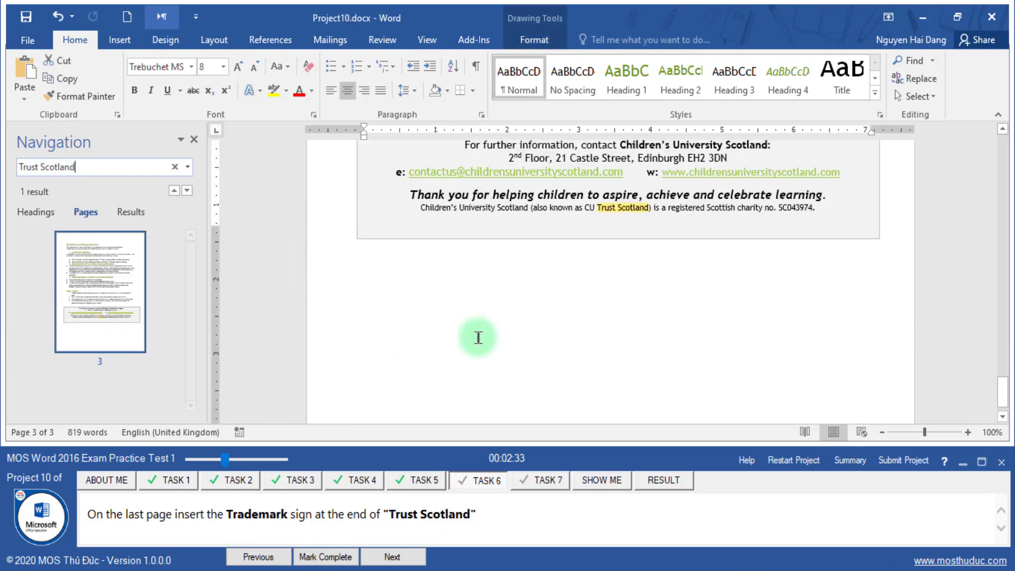
{"action": "left_click", "coordinate": [649, 202]}
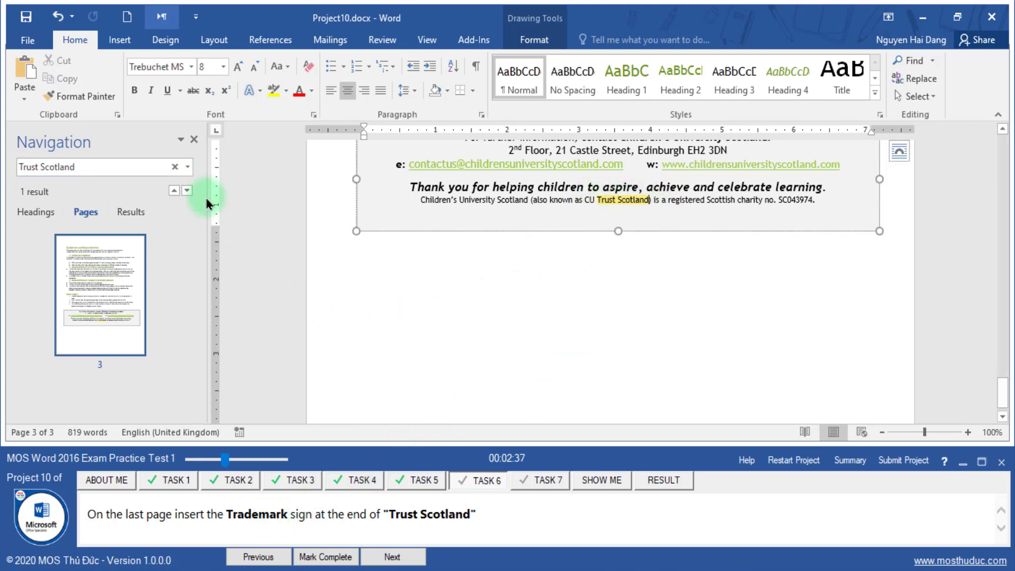
- Insert the Trademark (™) special character there, then mark Task 6 complete and move to Task 7
{"action": "left_click", "coordinate": [120, 40]}
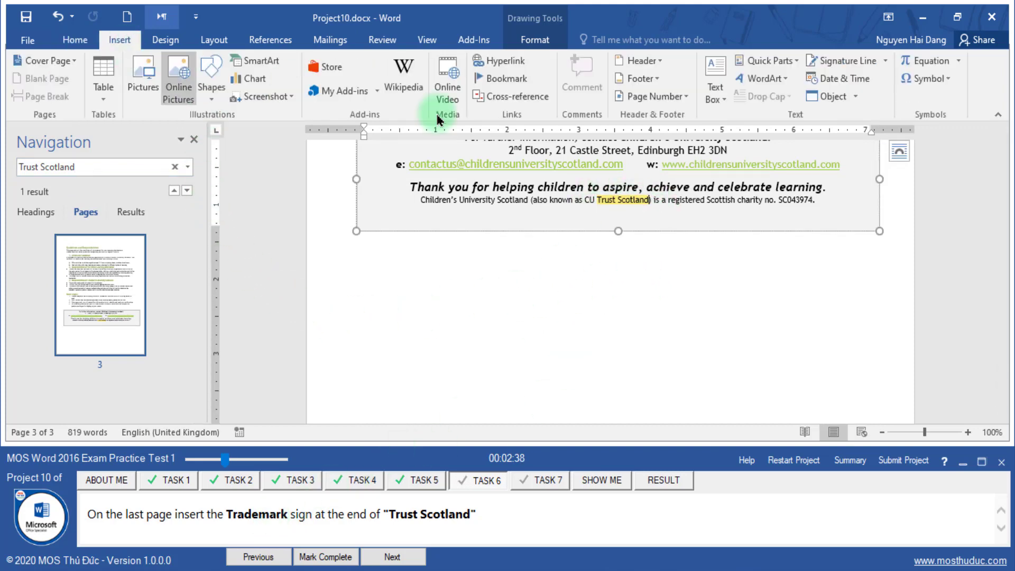
{"action": "left_click", "coordinate": [950, 79]}
{"action": "left_click", "coordinate": [938, 200]}
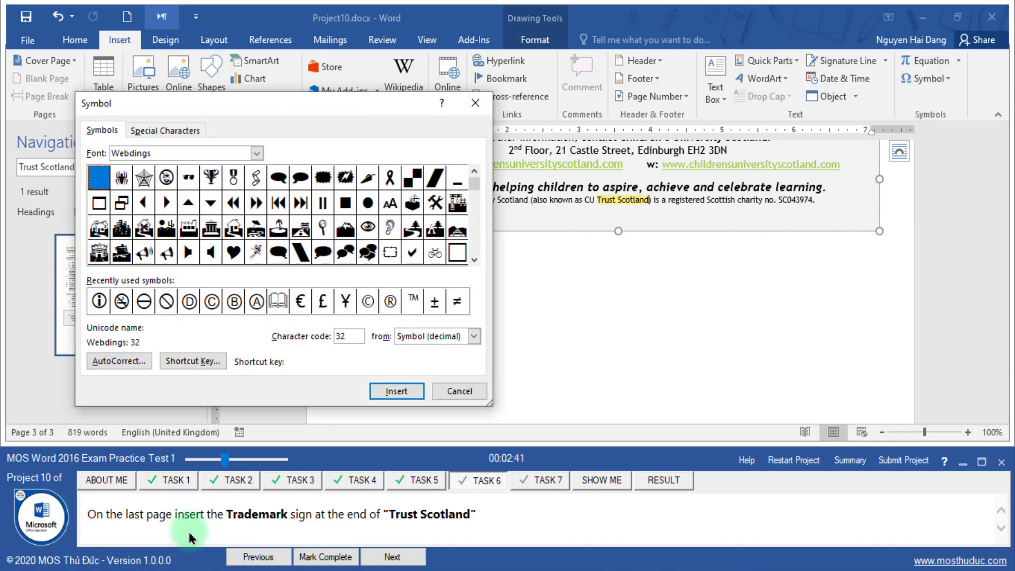
{"action": "left_click", "coordinate": [192, 133]}
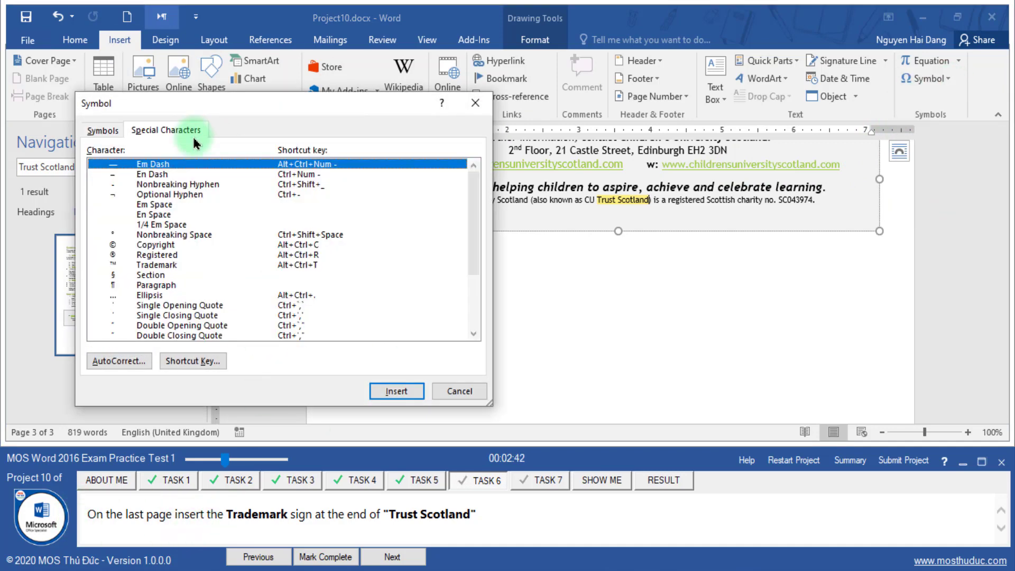
{"action": "left_click", "coordinate": [166, 266]}
{"action": "left_click", "coordinate": [396, 391]}
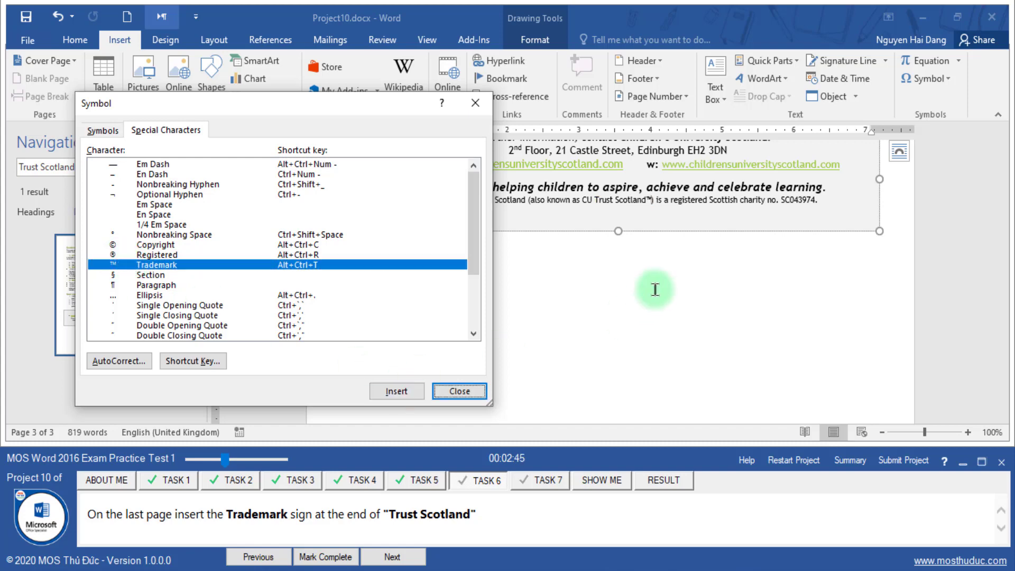
{"action": "left_click", "coordinate": [460, 391]}
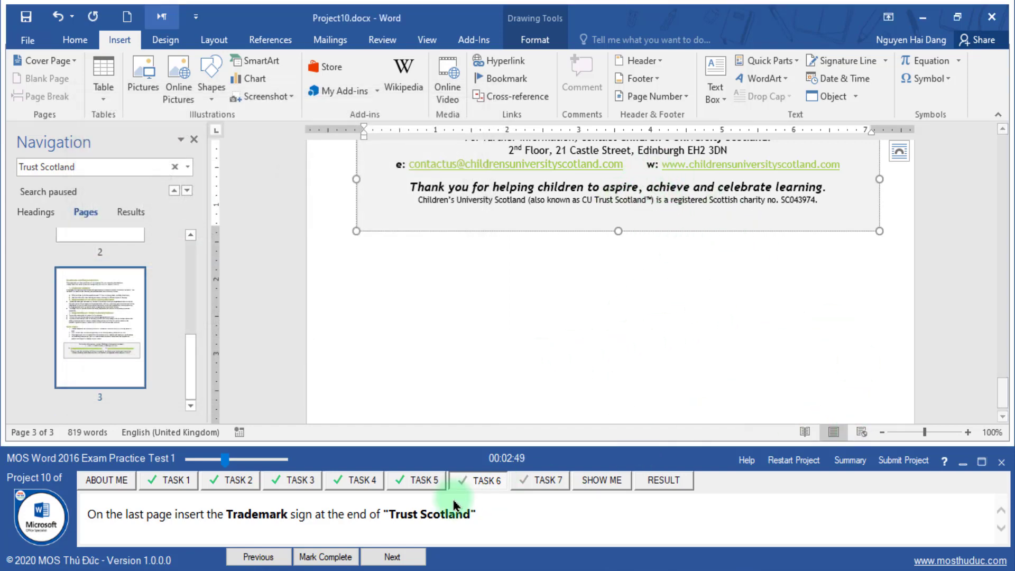
{"action": "left_click", "coordinate": [327, 556]}
{"action": "left_click", "coordinate": [383, 559]}
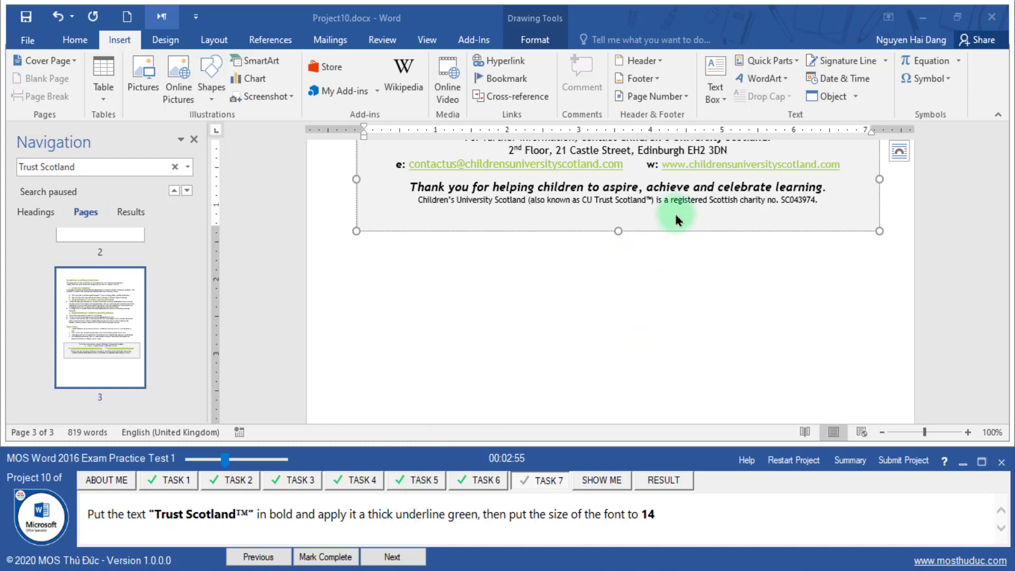
- Select Trust Scotland™ in the charity line and make it bold
{"action": "left_click", "coordinate": [693, 314]}
{"action": "scroll", "coordinate": [692, 312], "scroll_direction": "up", "scroll_amount": 6}
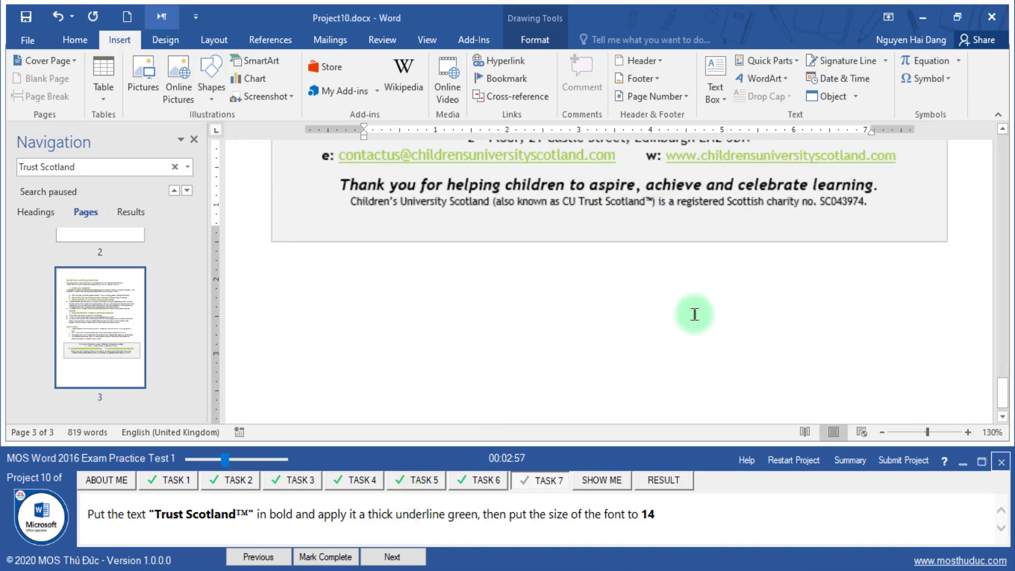
{"action": "scroll", "coordinate": [688, 307], "scroll_direction": "up", "scroll_amount": 3}
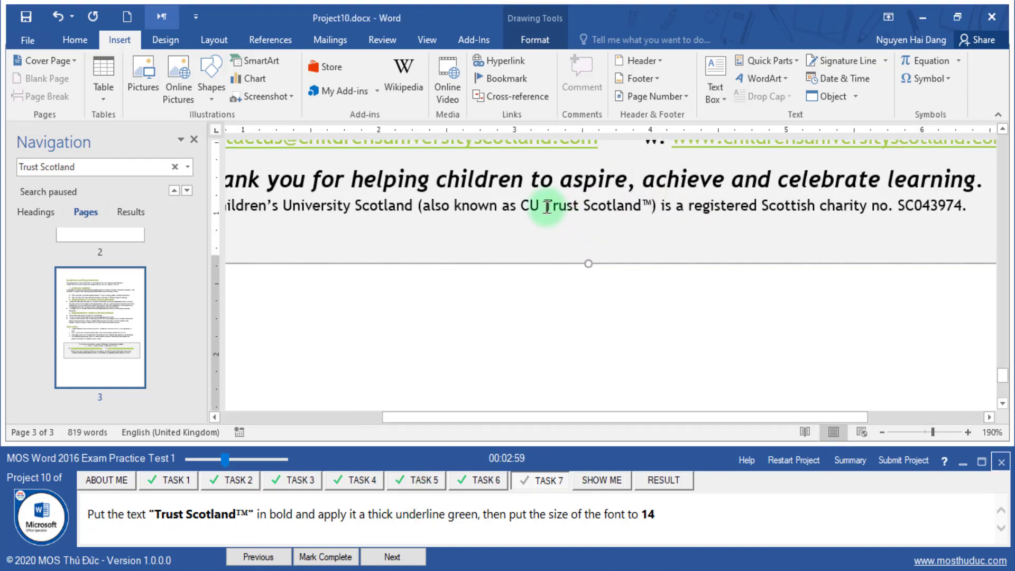
{"action": "left_click_drag", "start_coordinate": [547, 206], "coordinate": [650, 206]}
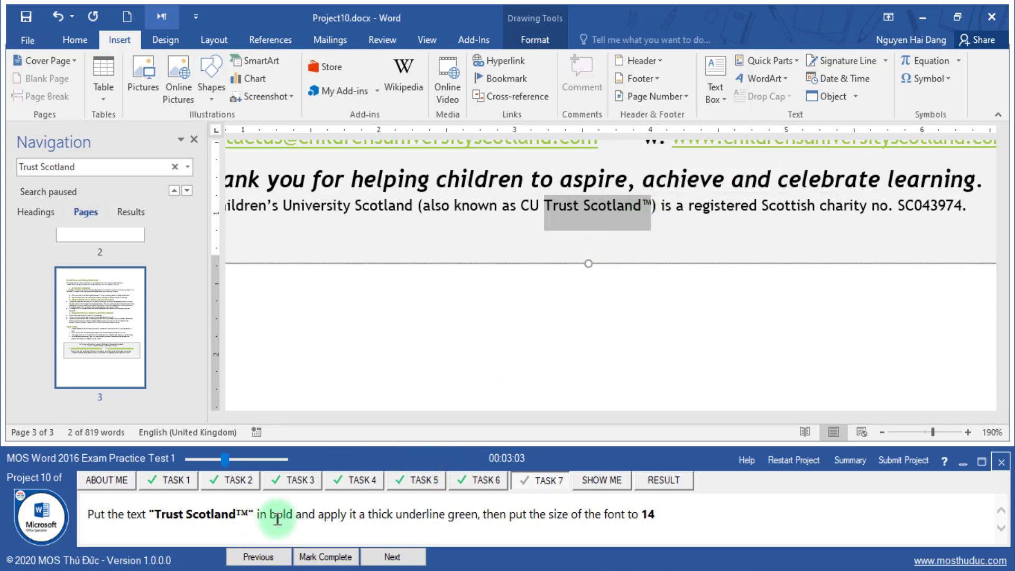
{"action": "left_click", "coordinate": [75, 40]}
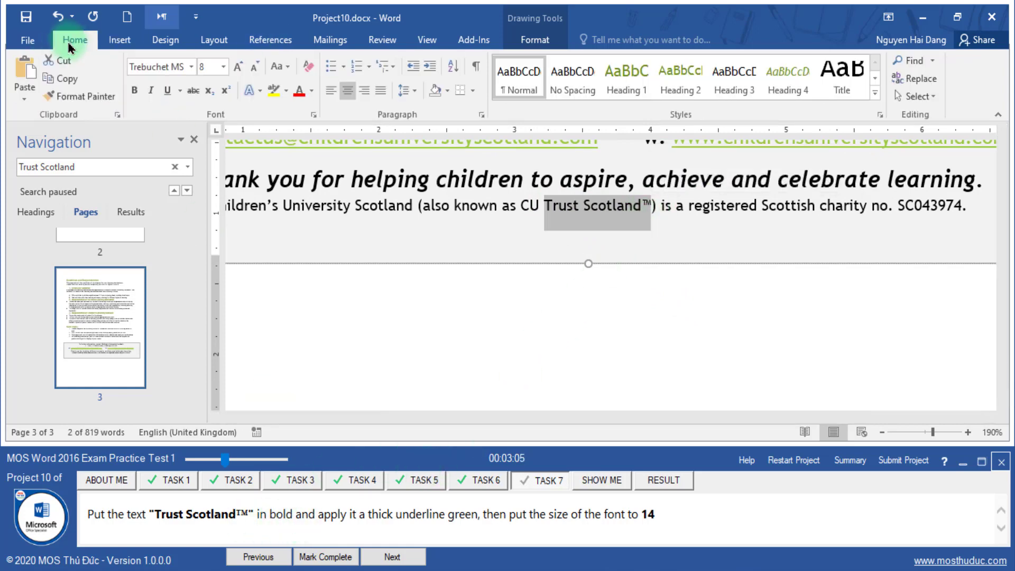
{"action": "left_click", "coordinate": [135, 89]}
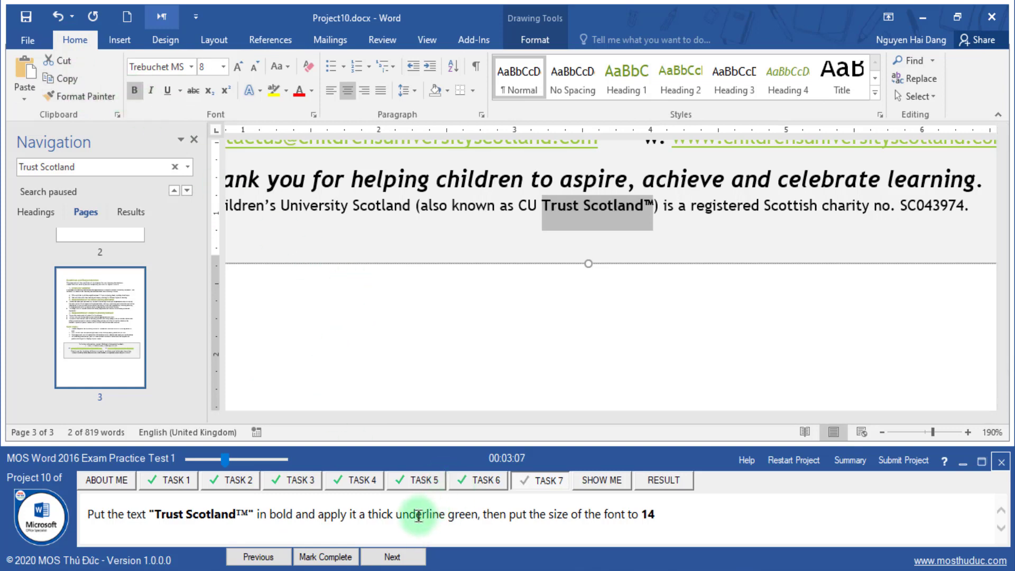
- Give Trust Scotland™ a thick underline coloured green
{"action": "left_click", "coordinate": [181, 91]}
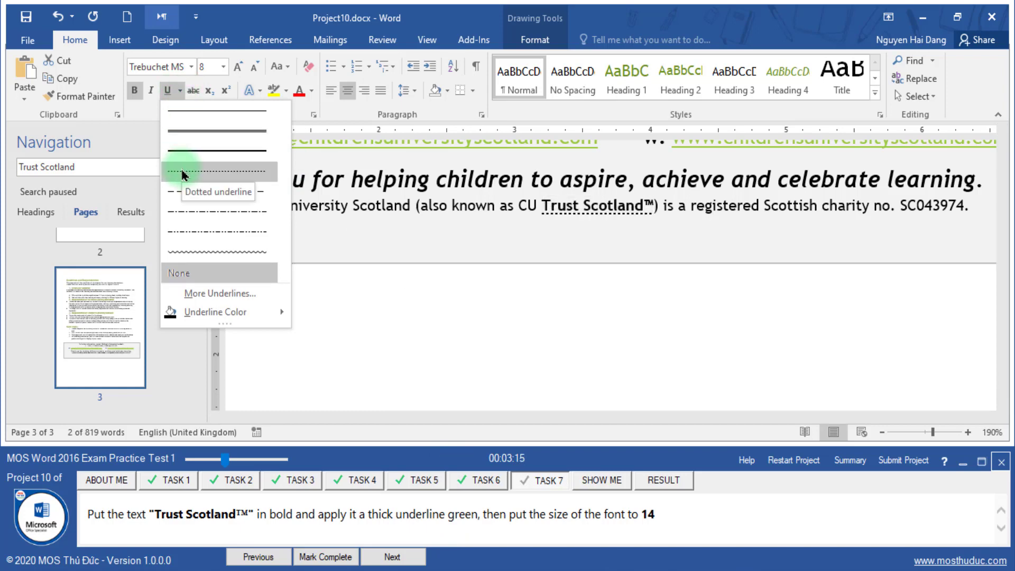
{"action": "left_click", "coordinate": [205, 152]}
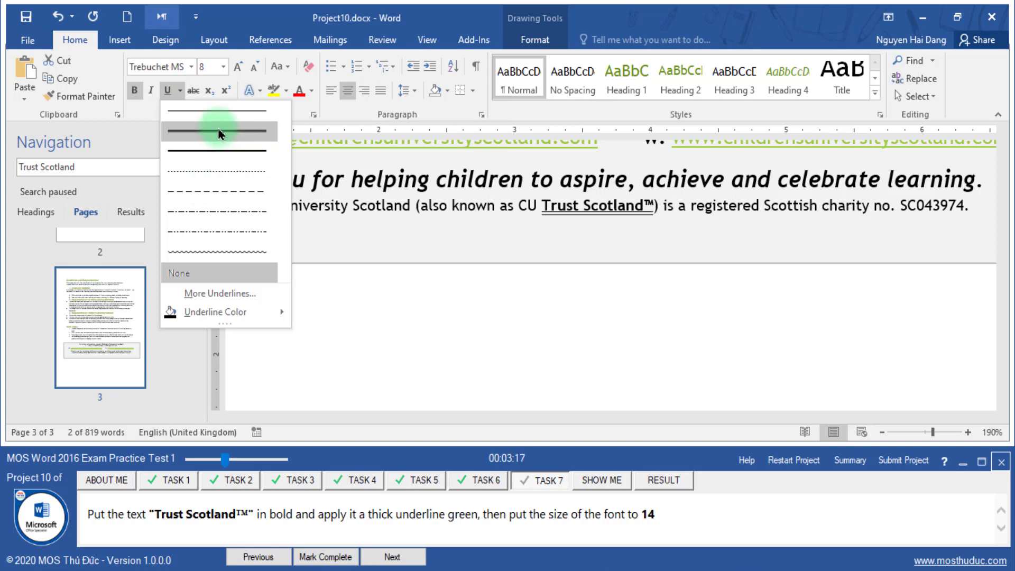
{"action": "left_click", "coordinate": [231, 157]}
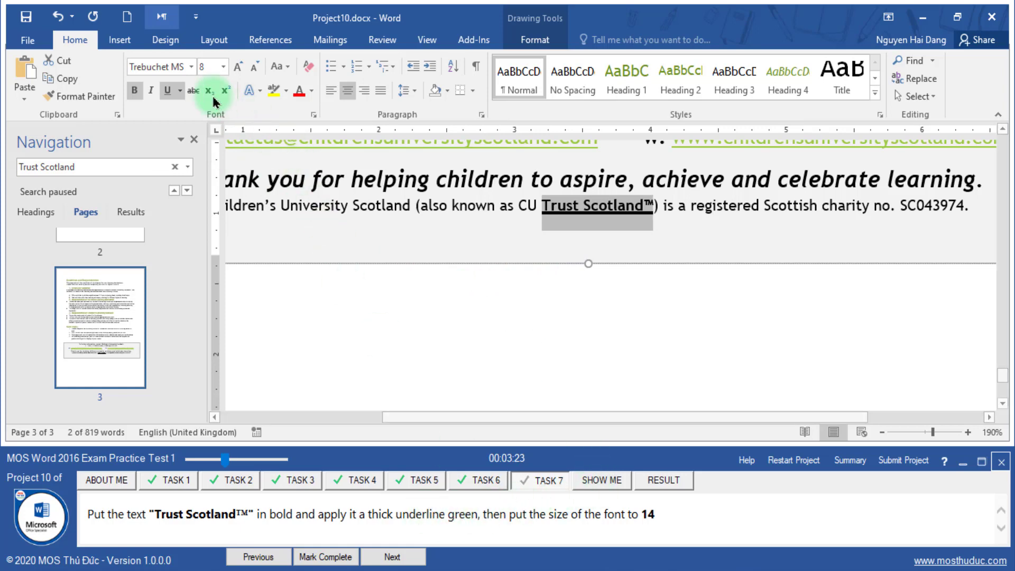
{"action": "left_click", "coordinate": [180, 91]}
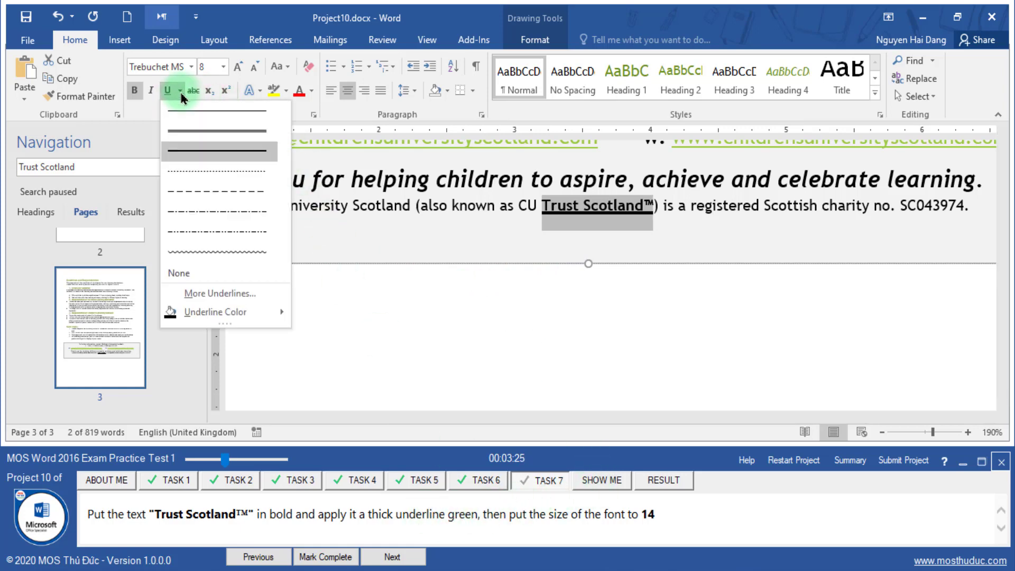
{"action": "mouse_move", "coordinate": [215, 312]}
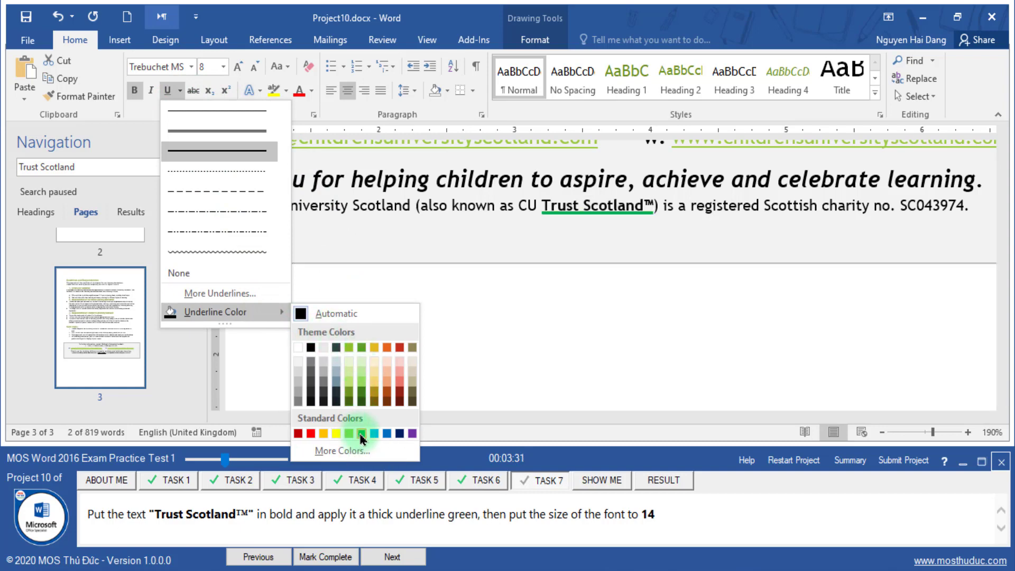
{"action": "left_click", "coordinate": [361, 434]}
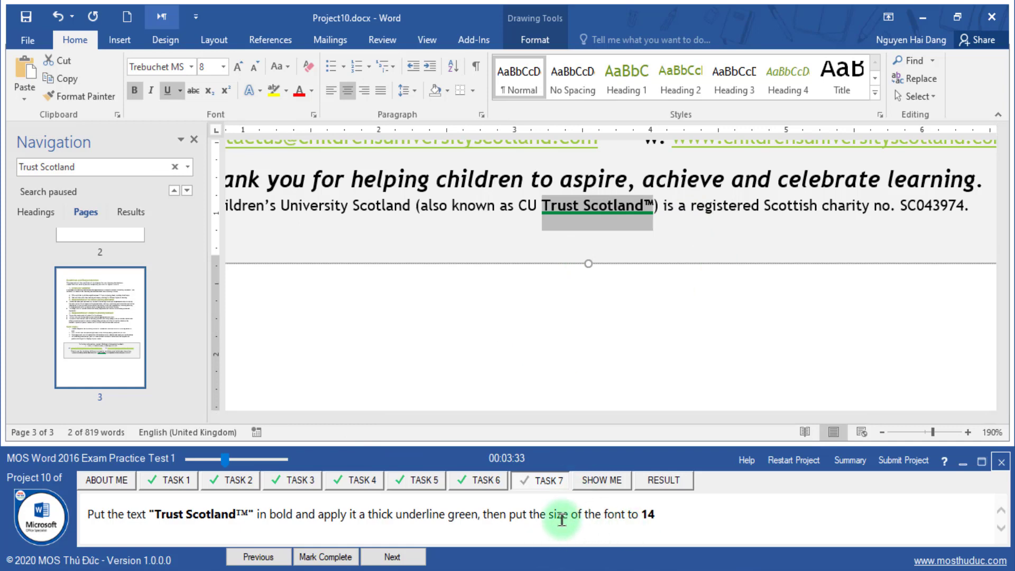
- Set Trust Scotland™ to 14 pt and mark Task 7 complete
{"action": "left_click", "coordinate": [224, 66]}
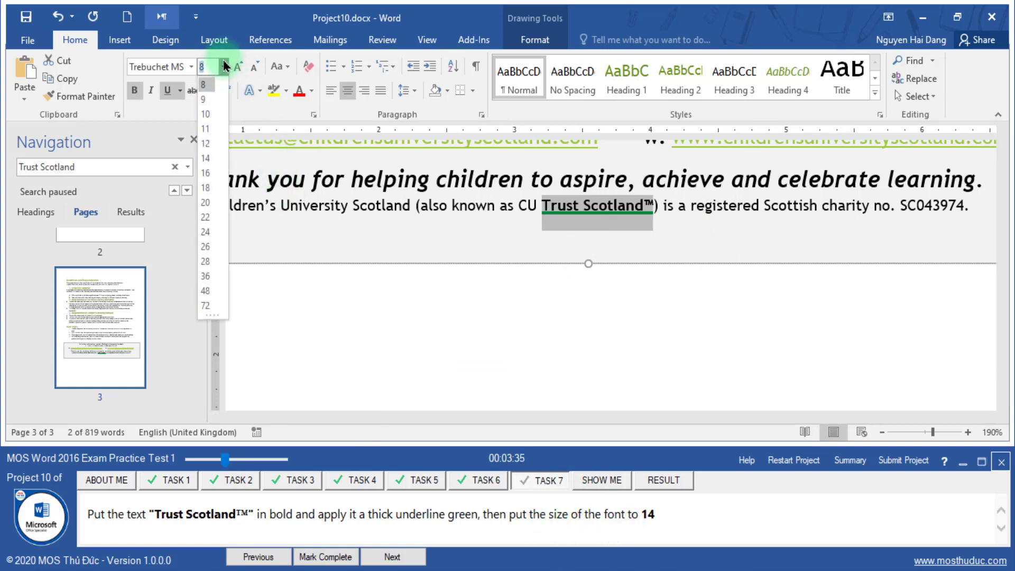
{"action": "left_click", "coordinate": [206, 158]}
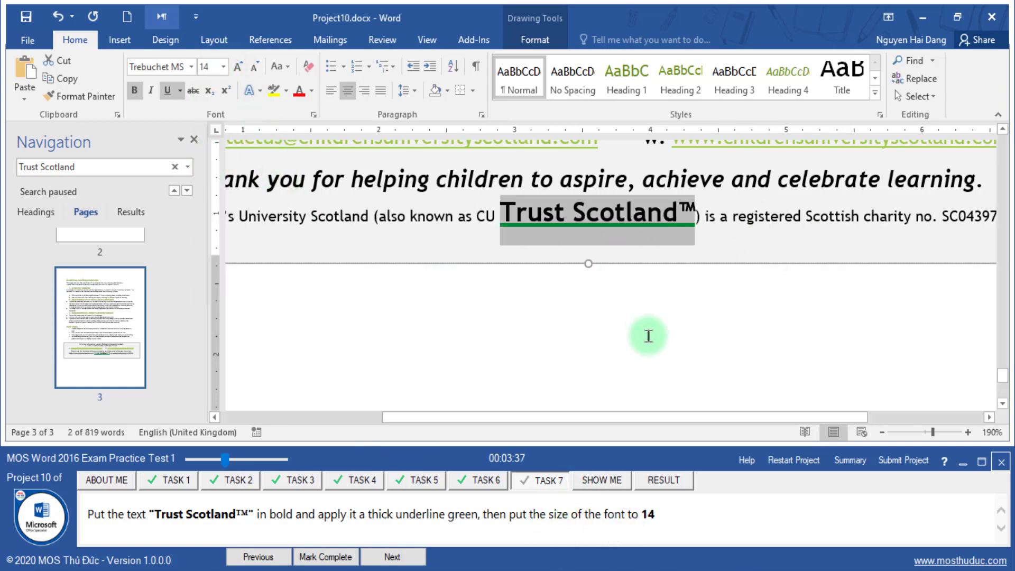
{"action": "left_click", "coordinate": [348, 558]}
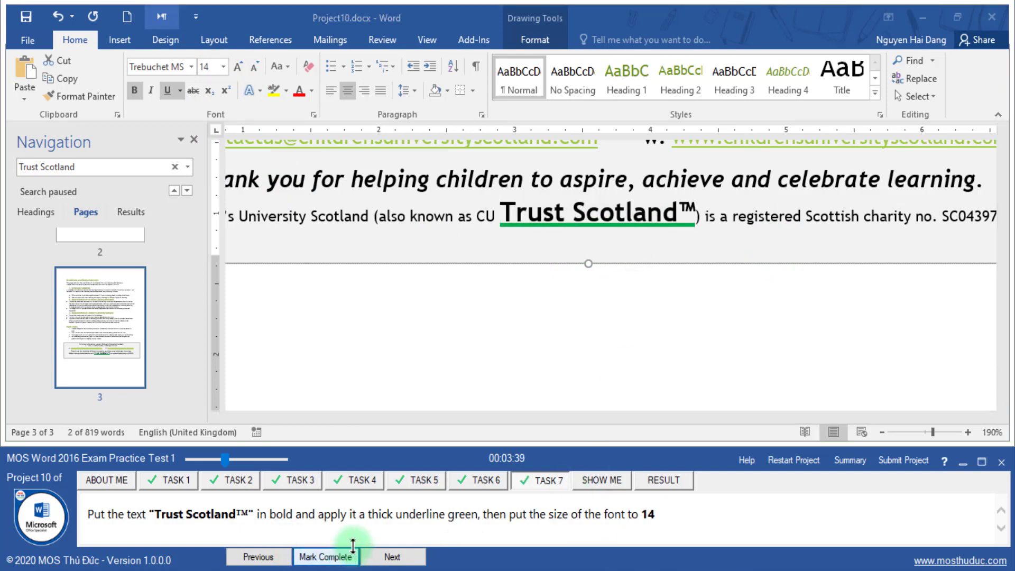